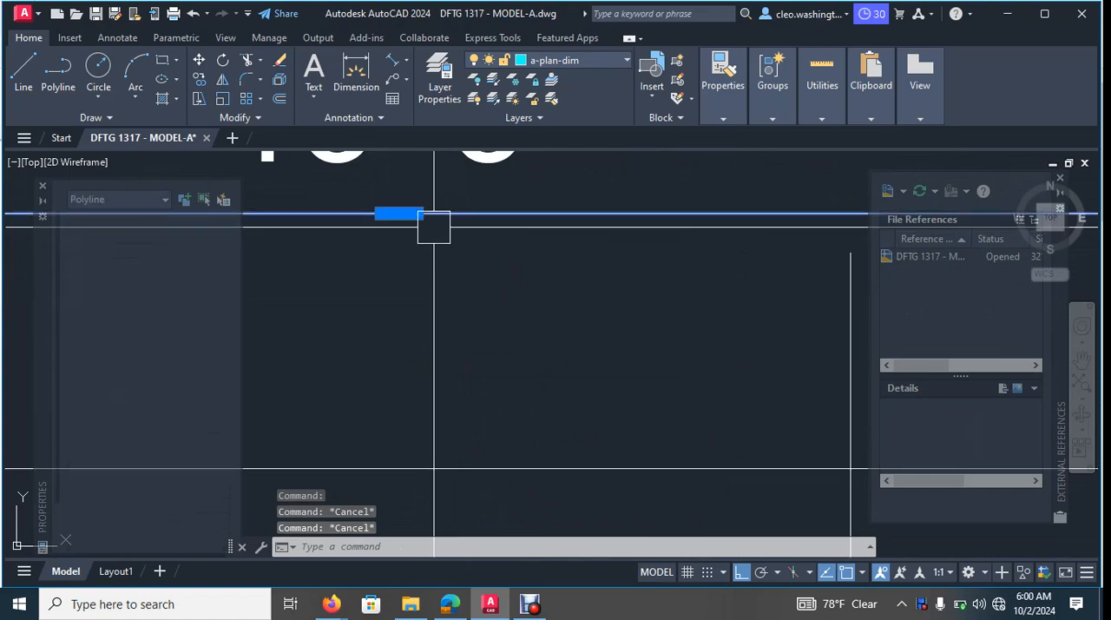
# - Move section marker B from beside the covered porch into the empty space between the main floor plan title and the coloured plan
pyautogui.scroll(-8, 434, 231)
pyautogui.scroll(5, 558, 342)
pyautogui.scroll(4, 360, 259)
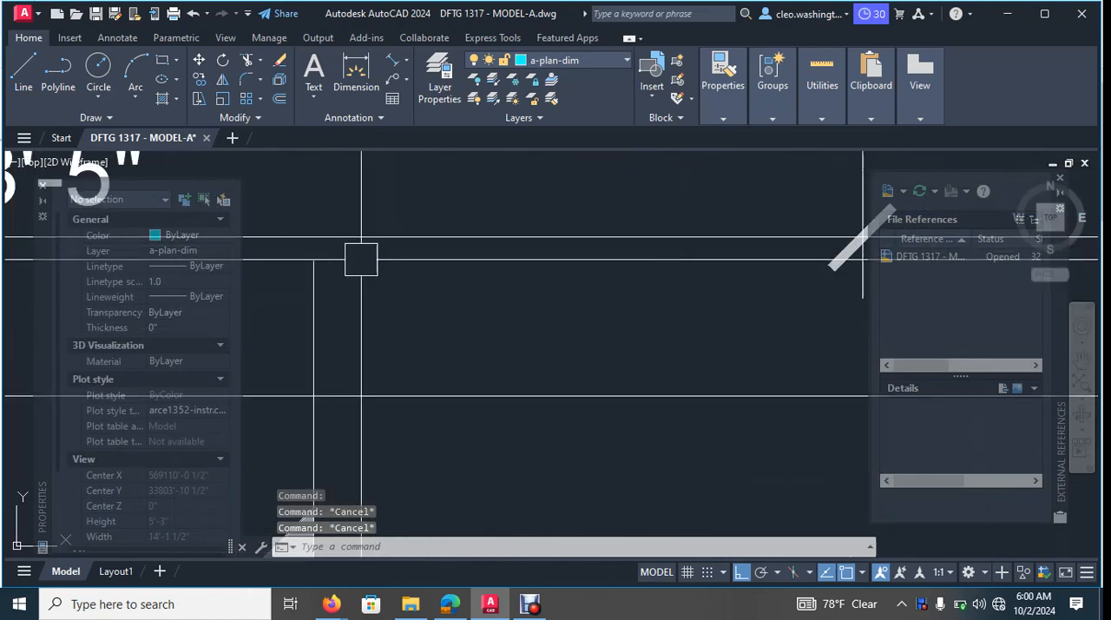
pyautogui.scroll(-8, 403, 264)
pyautogui.moveTo(473, 276); pyautogui.dragTo(527, 219, button='middle')
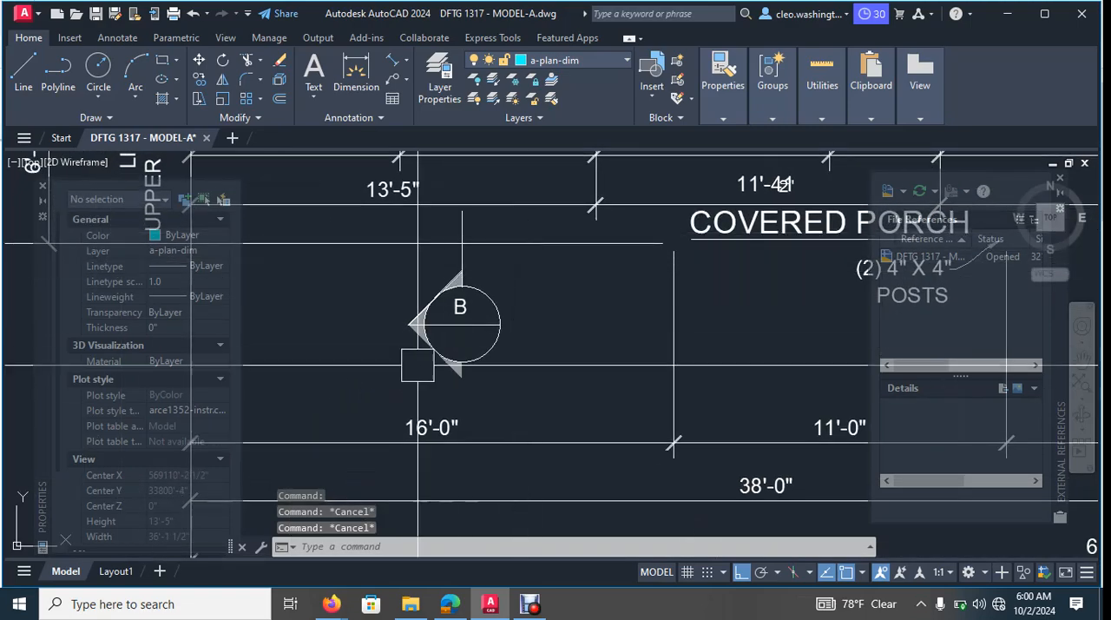
pyautogui.click(330, 385)
pyautogui.click(524, 199)
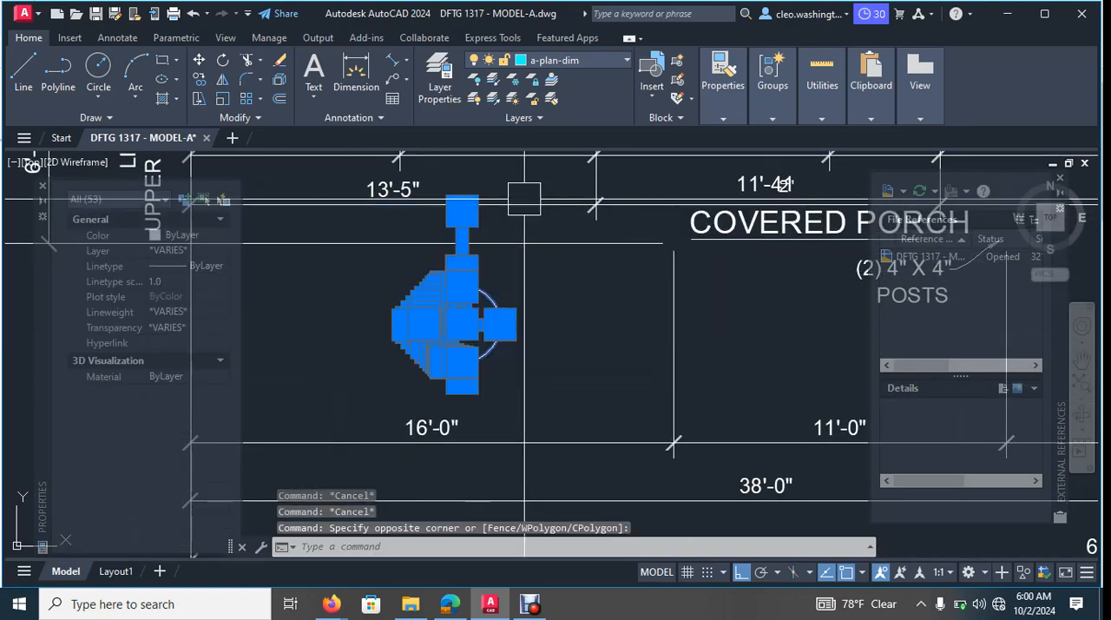
pyautogui.scroll(-5, 524, 204)
pyautogui.write('m')
pyautogui.press('Return')
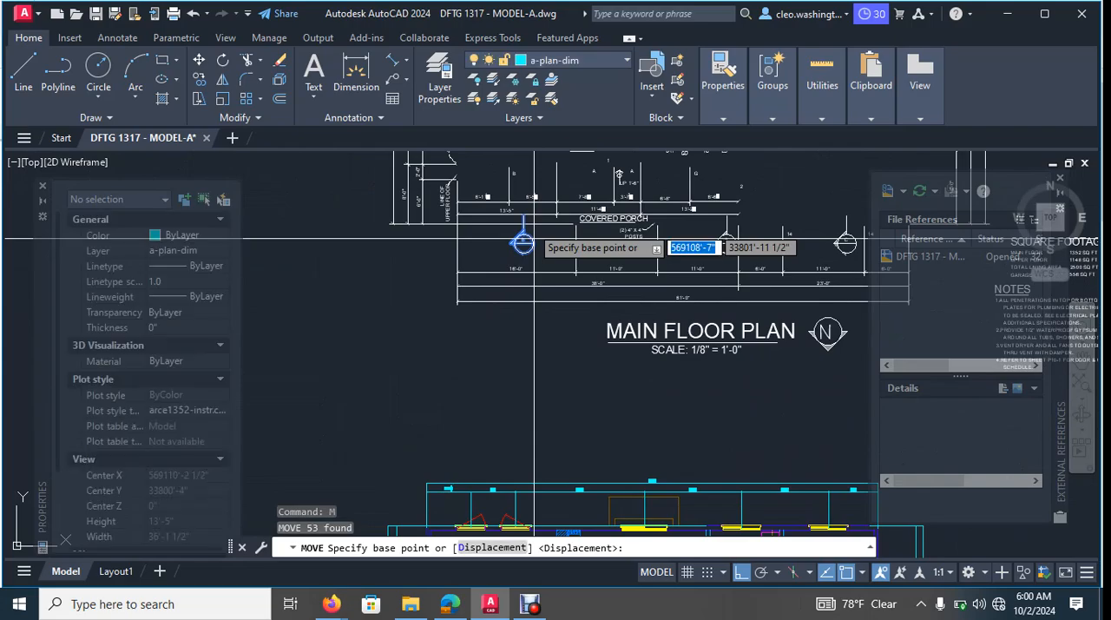
pyautogui.click(531, 233)
pyautogui.moveTo(627, 424); pyautogui.dragTo(595, 302, button='middle')
pyautogui.click(570, 302)
pyautogui.press('Escape')
pyautogui.scroll(6, 554, 230)
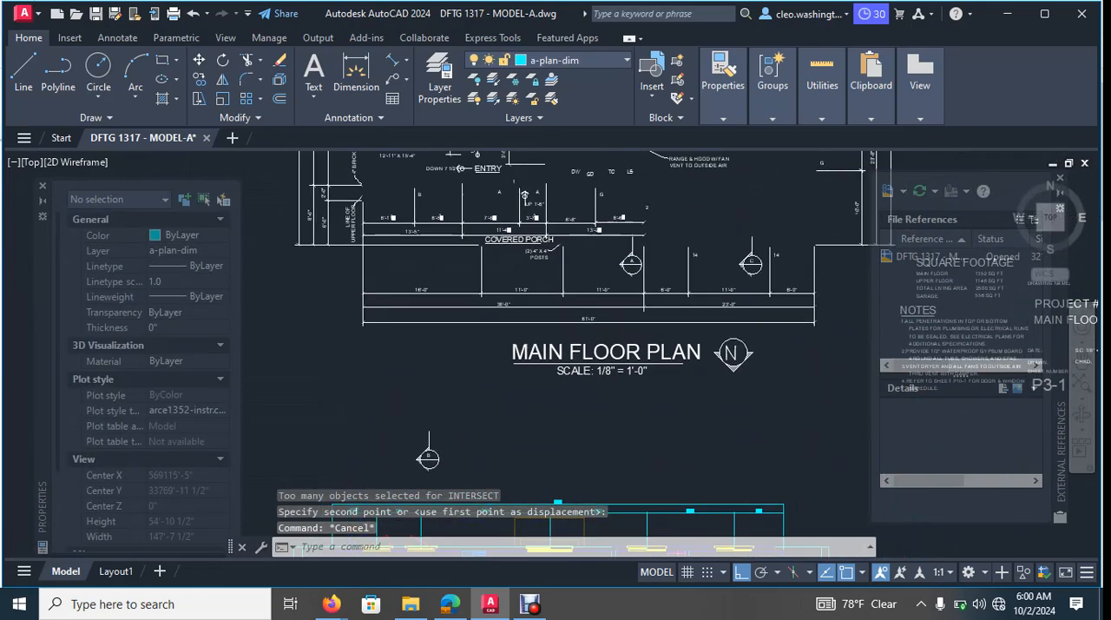
# - Examine section markers A and C, the north arrow and the title beneath the main floor plan
pyautogui.scroll(-5, 737, 330)
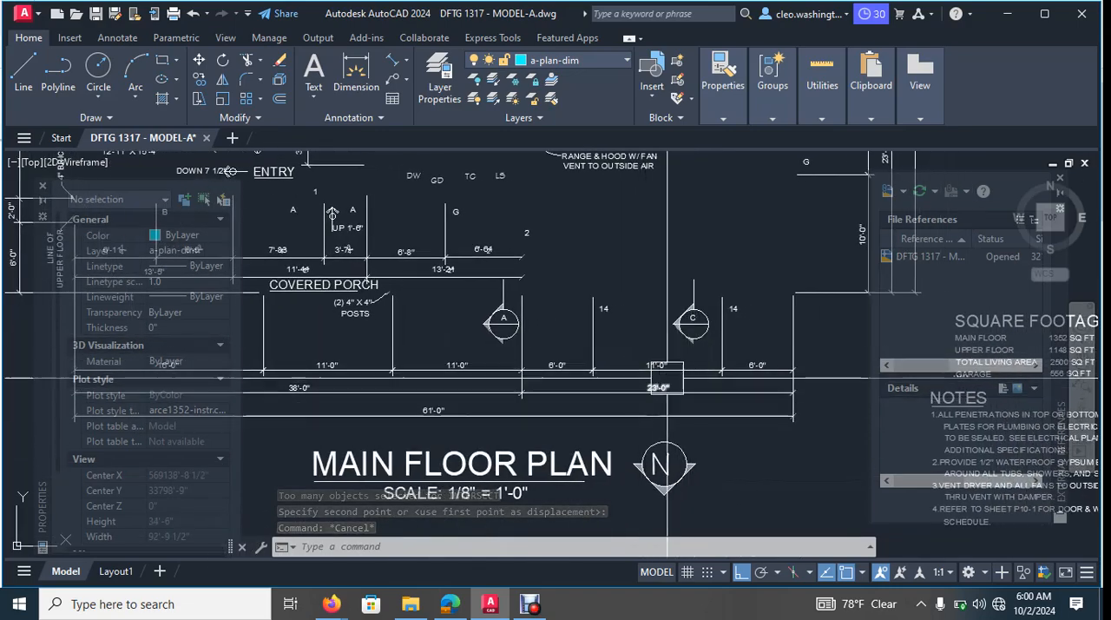
pyautogui.moveTo(685, 450); pyautogui.dragTo(737, 369, button='middle')
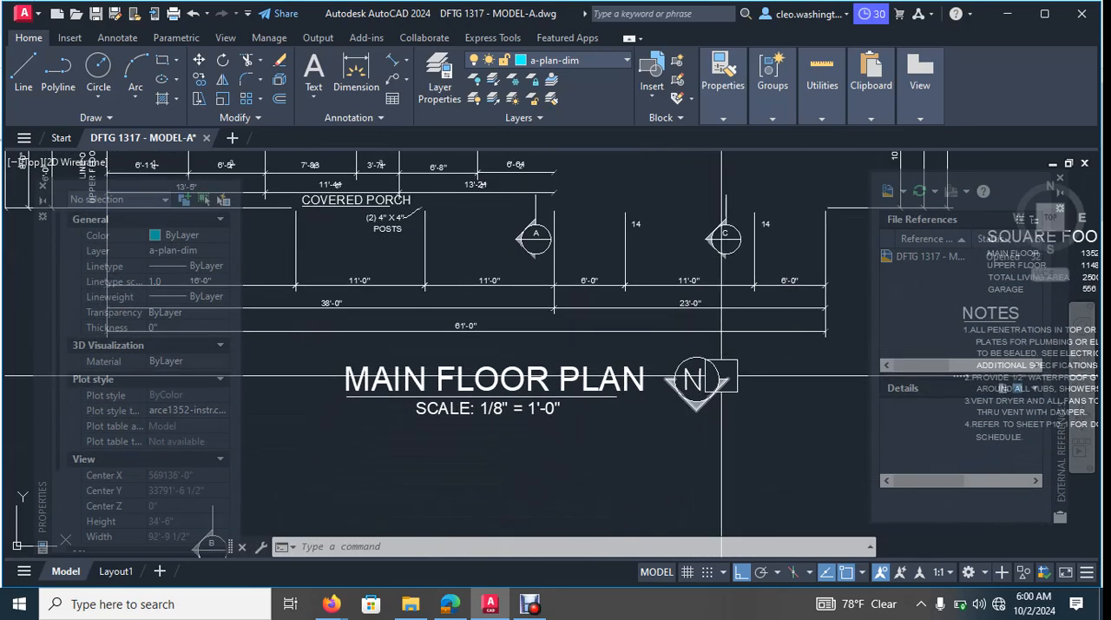
pyautogui.scroll(-4, 506, 296)
pyautogui.scroll(6, 506, 296)
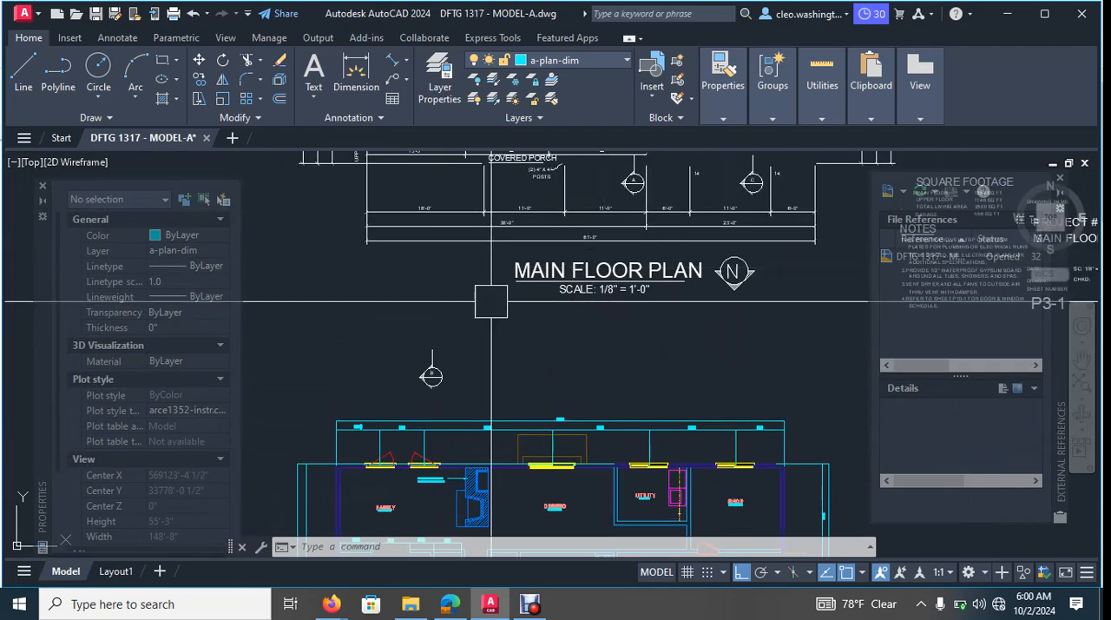
pyautogui.moveTo(506, 296); pyautogui.dragTo(483, 305, button='middle')
pyautogui.press('Escape')
pyautogui.press('Escape')
pyautogui.press('Escape')
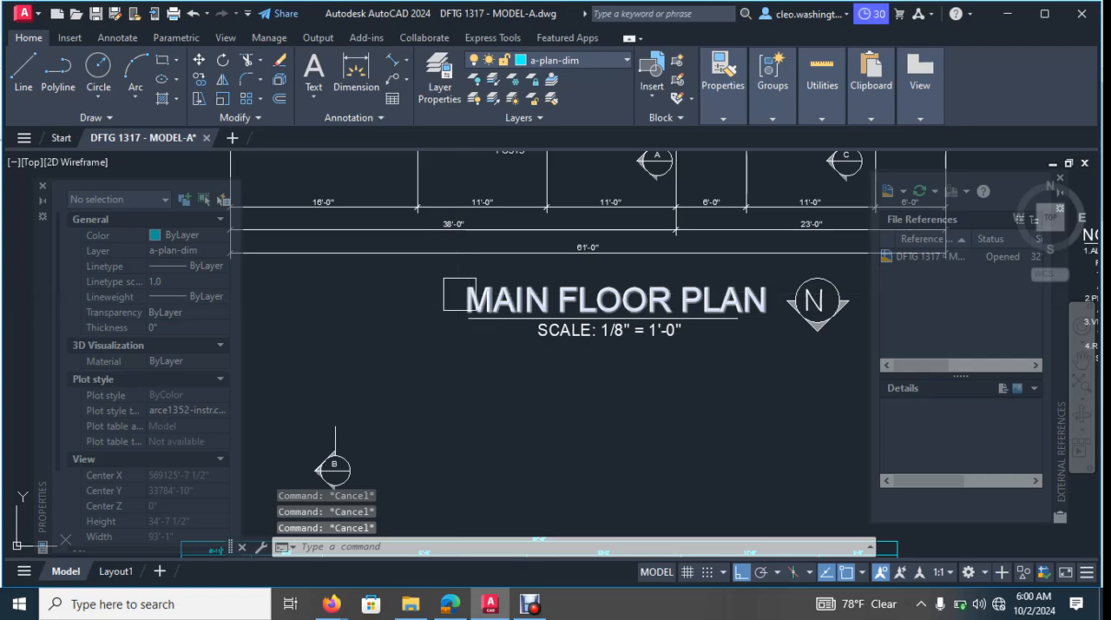
pyautogui.write('m')
pyautogui.press('Return')
pyautogui.moveTo(596, 281); pyautogui.dragTo(524, 304, button='middle')
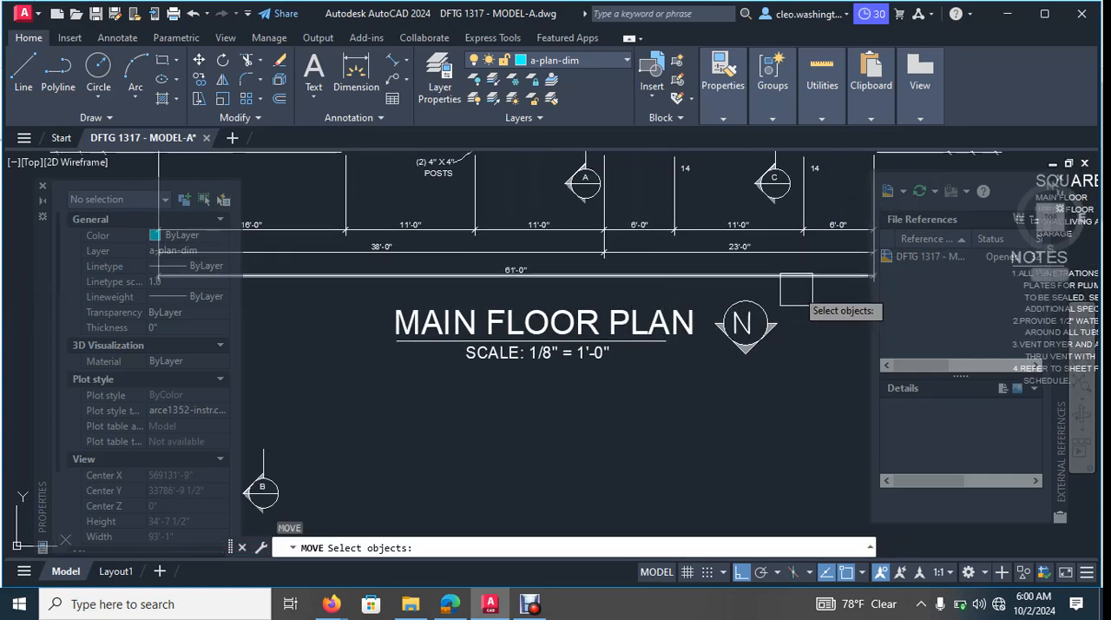
pyautogui.scroll(-4, 581, 339)
pyautogui.moveTo(584, 355); pyautogui.dragTo(595, 312, button='middle')
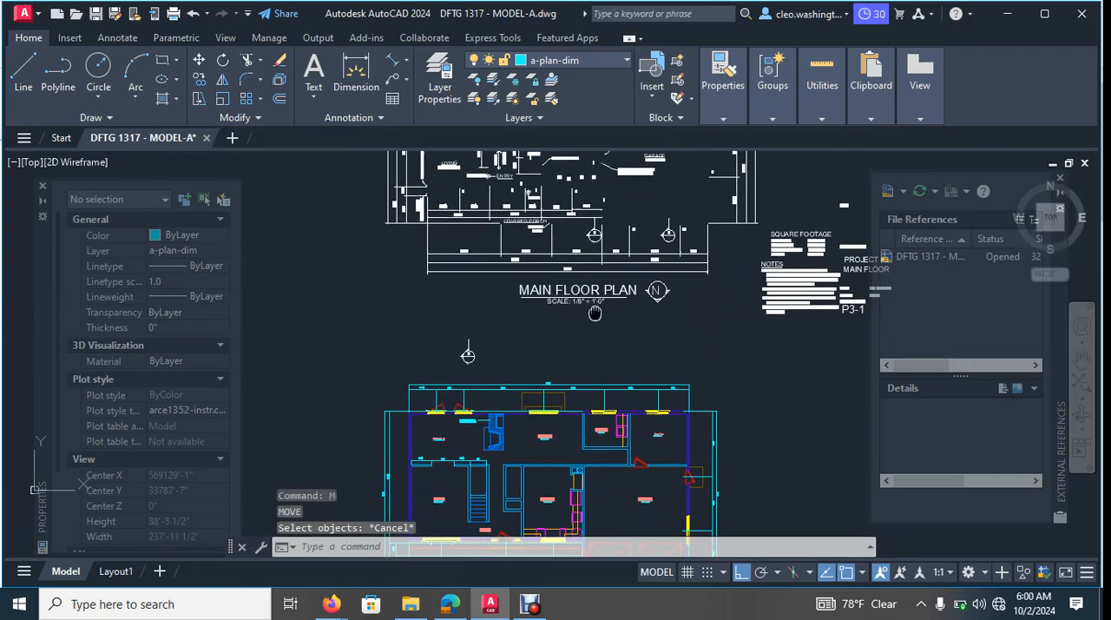
# - Examine the annotated main floor plan's section markers, dimension strings and notes around the dining, utility and kitchen areas
pyautogui.moveTo(818, 248)
pyautogui.mouseDown(button='middle')
pyautogui.moveTo(648, 294)
pyautogui.moveTo(551, 303)
pyautogui.moveTo(669, 322)
pyautogui.mouseUp(button='middle')
pyautogui.scroll(4, 551, 303)
pyautogui.scroll(-4, 540, 311)
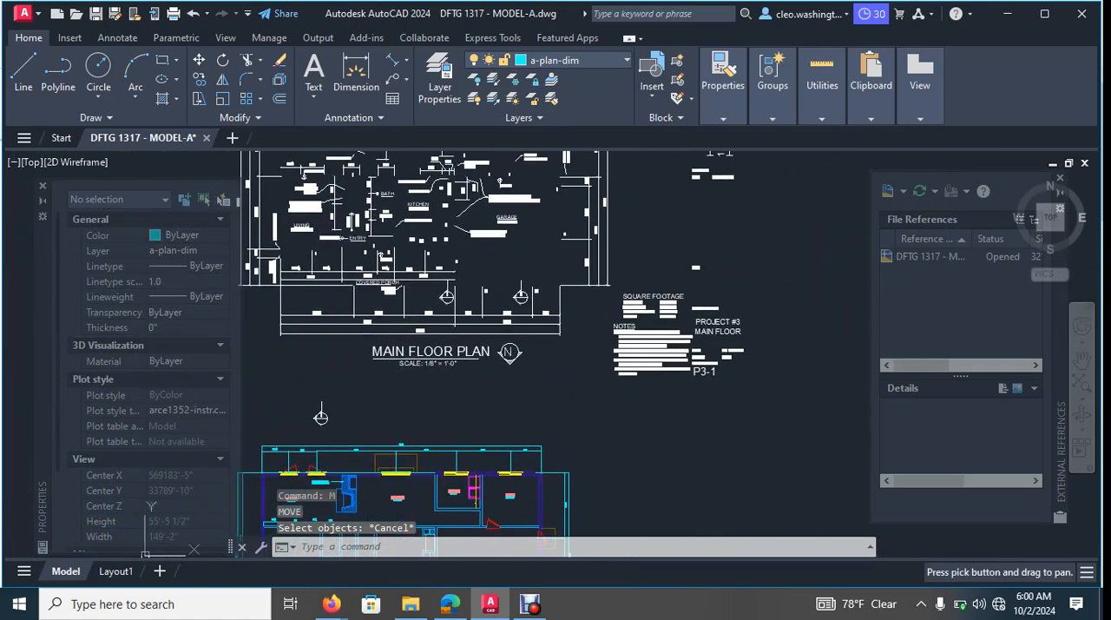
pyautogui.scroll(6, 447, 303)
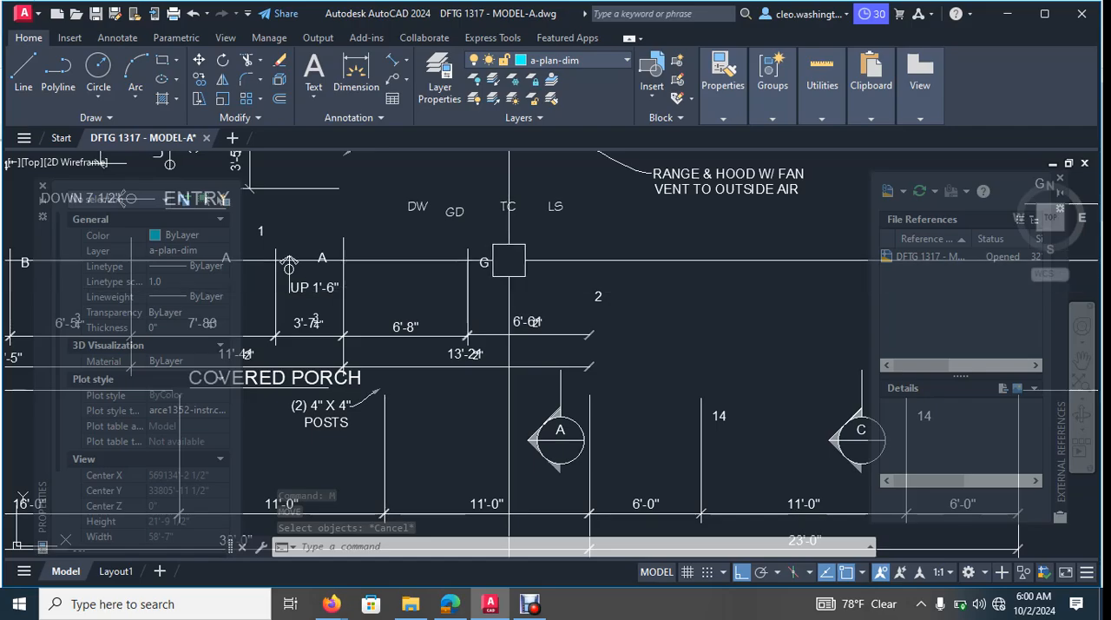
pyautogui.scroll(-6, 603, 275)
pyautogui.scroll(4, 420, 378)
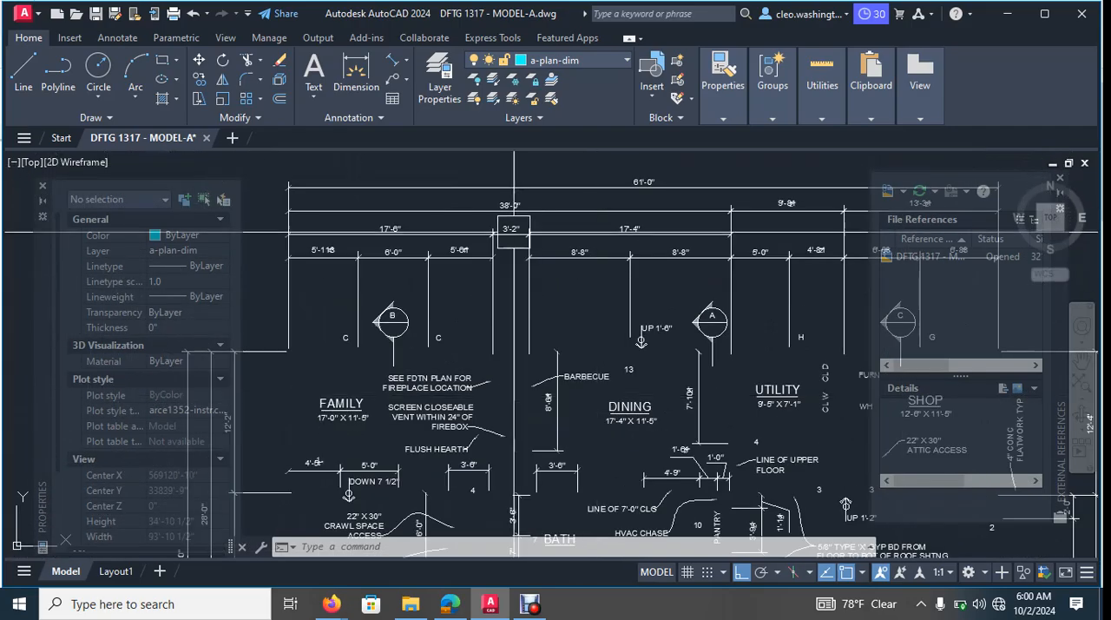
pyautogui.scroll(-4, 518, 398)
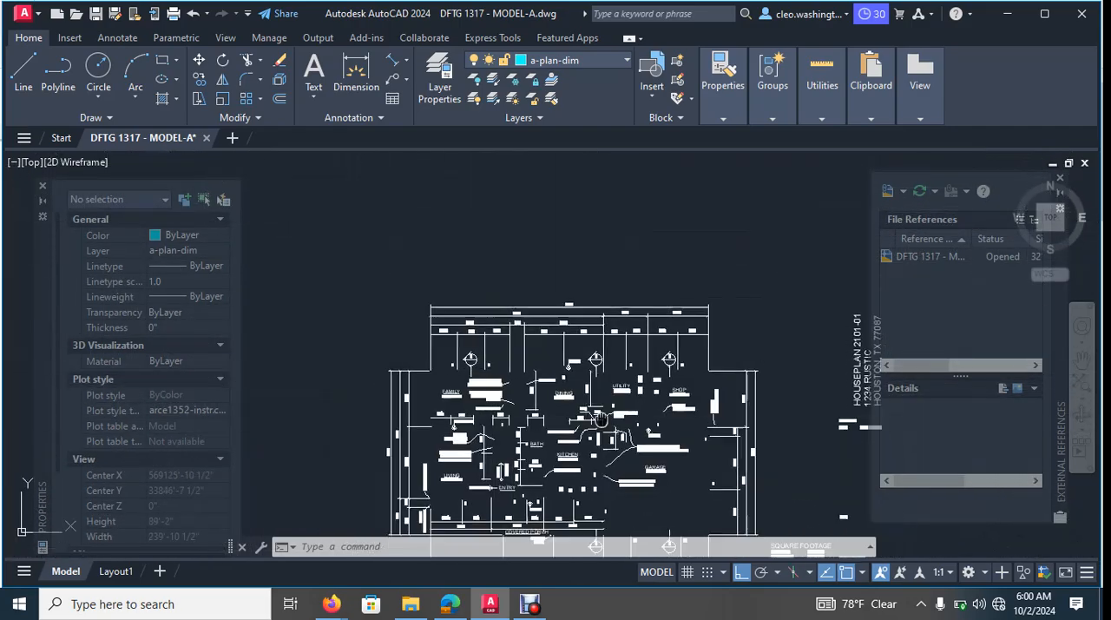
pyautogui.moveTo(521, 373); pyautogui.dragTo(590, 310, button='middle')
pyautogui.moveTo(623, 371); pyautogui.dragTo(640, 321, button='middle')
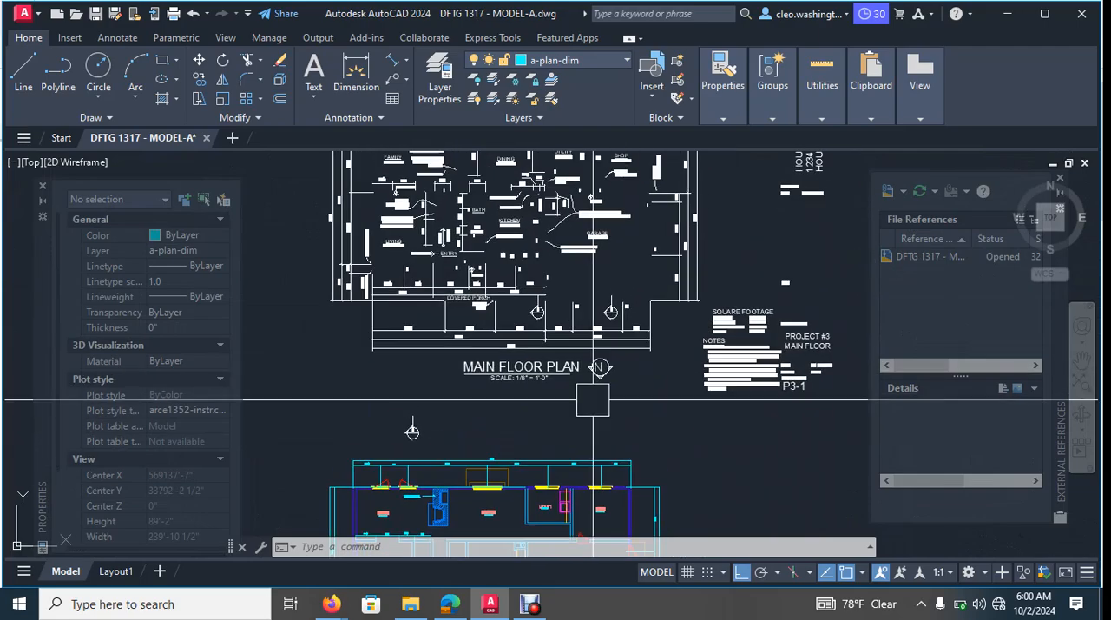
pyautogui.scroll(10, 669, 295)
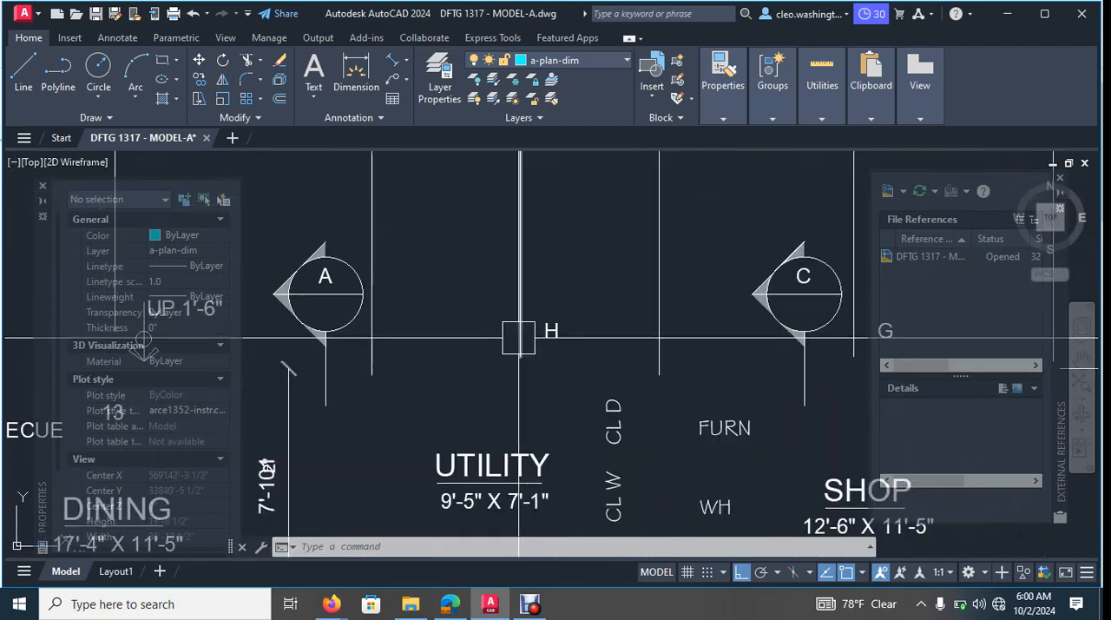
pyautogui.scroll(-6, 614, 401)
pyautogui.scroll(5, 527, 387)
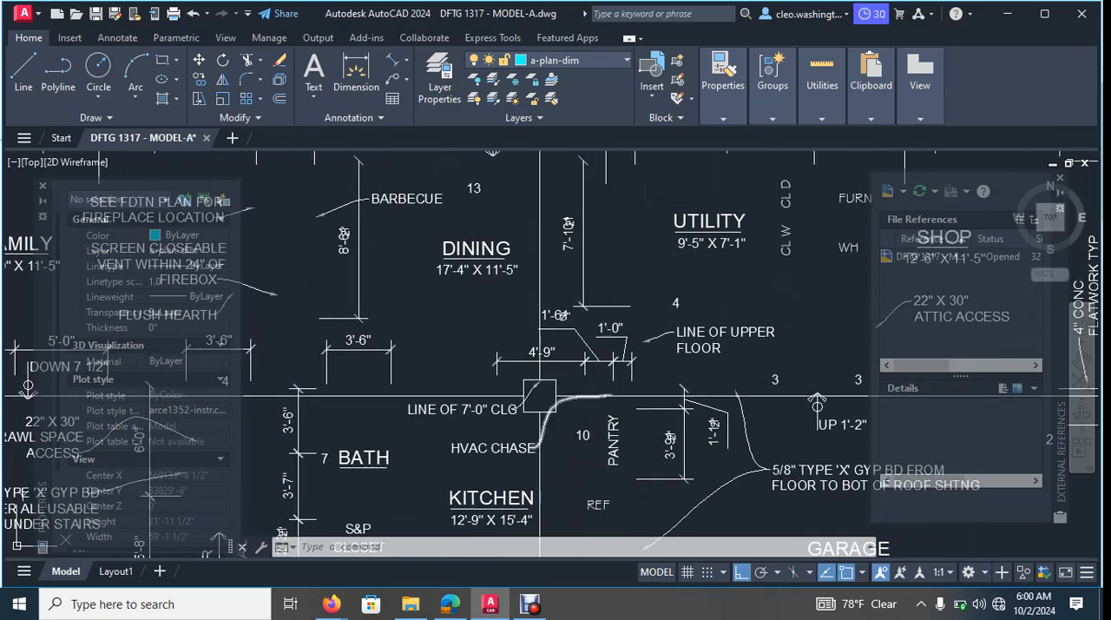
pyautogui.scroll(-5, 528, 387)
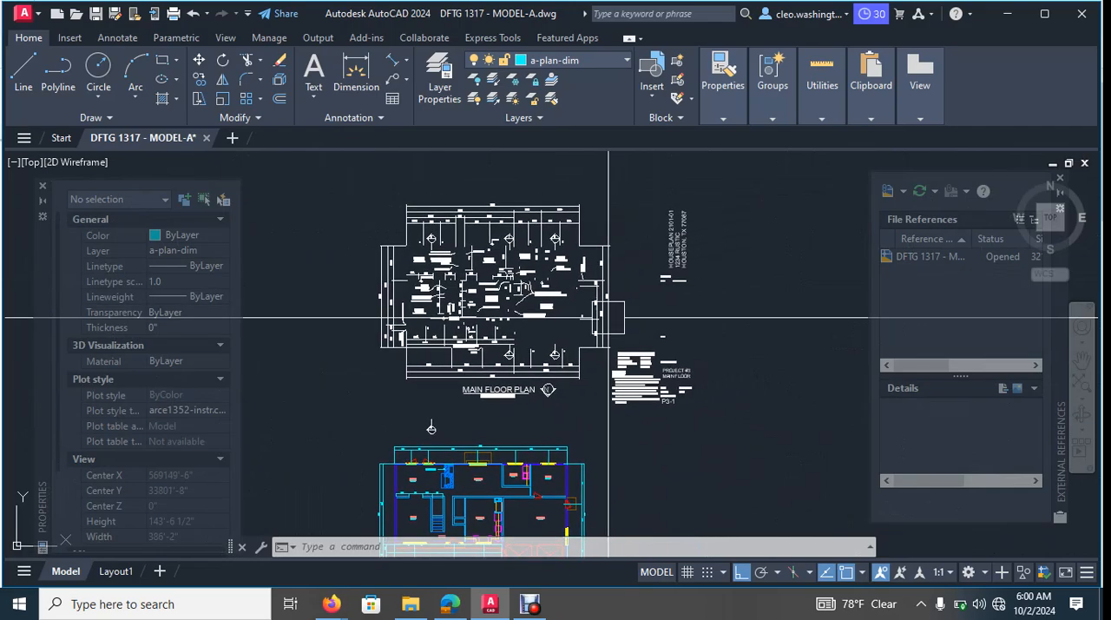
pyautogui.scroll(8, 435, 299)
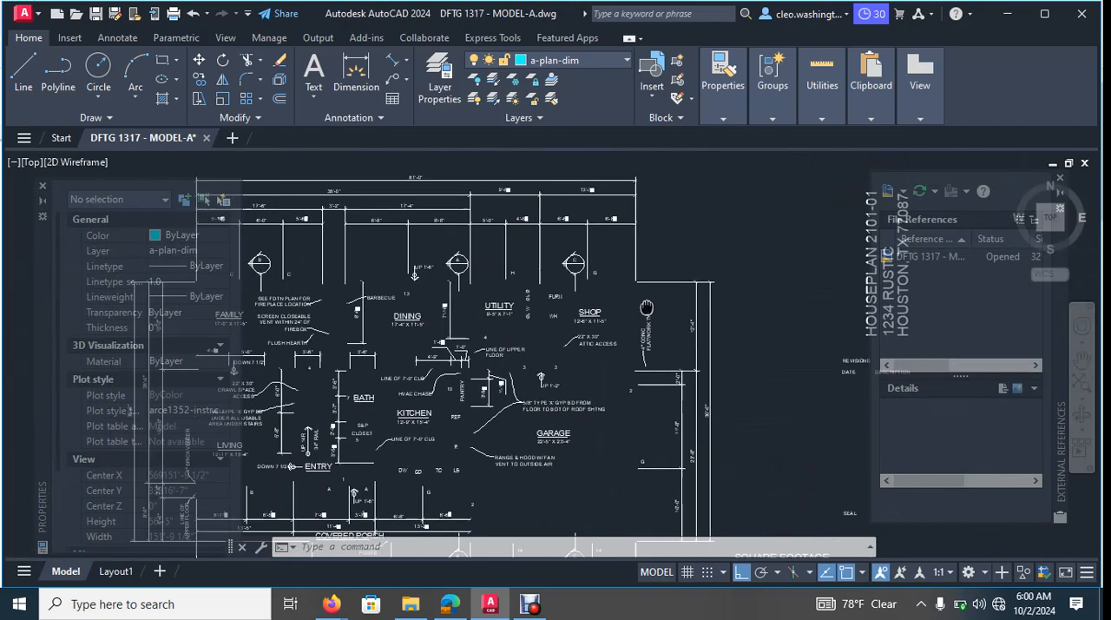
# - Examine the garage annotations on the annotated plan, especially the "UP 1'-2"" step arrow and the gypsum board note
pyautogui.moveTo(645, 423); pyautogui.dragTo(702, 244, button='middle')
pyautogui.moveTo(524, 336); pyautogui.dragTo(664, 301, button='middle')
pyautogui.moveTo(721, 359); pyautogui.dragTo(572, 209, button='middle')
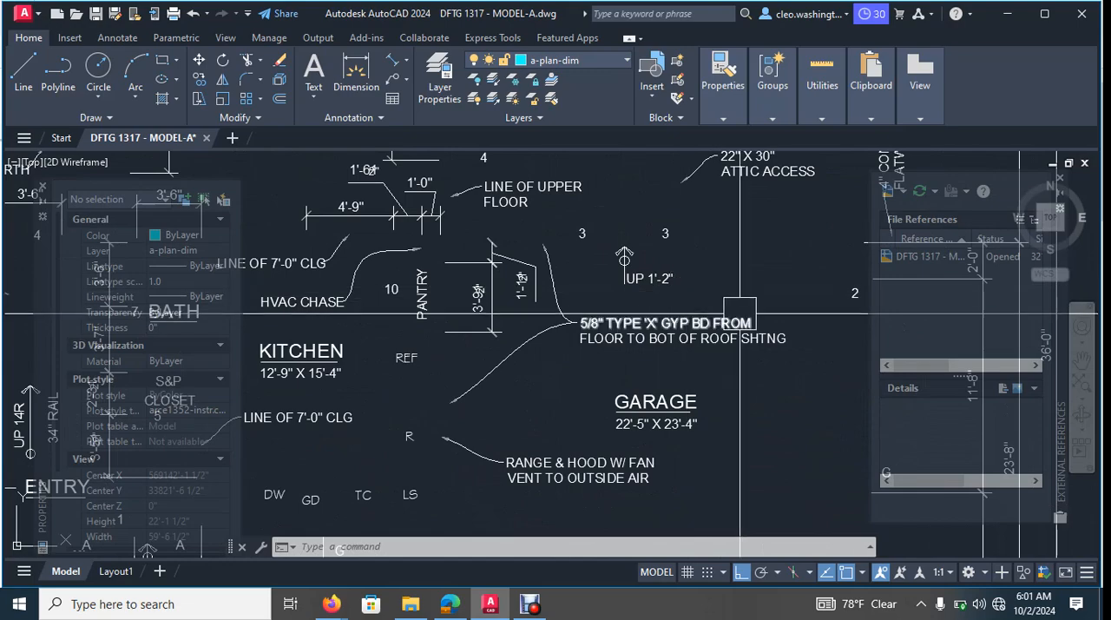
pyautogui.scroll(8, 628, 248)
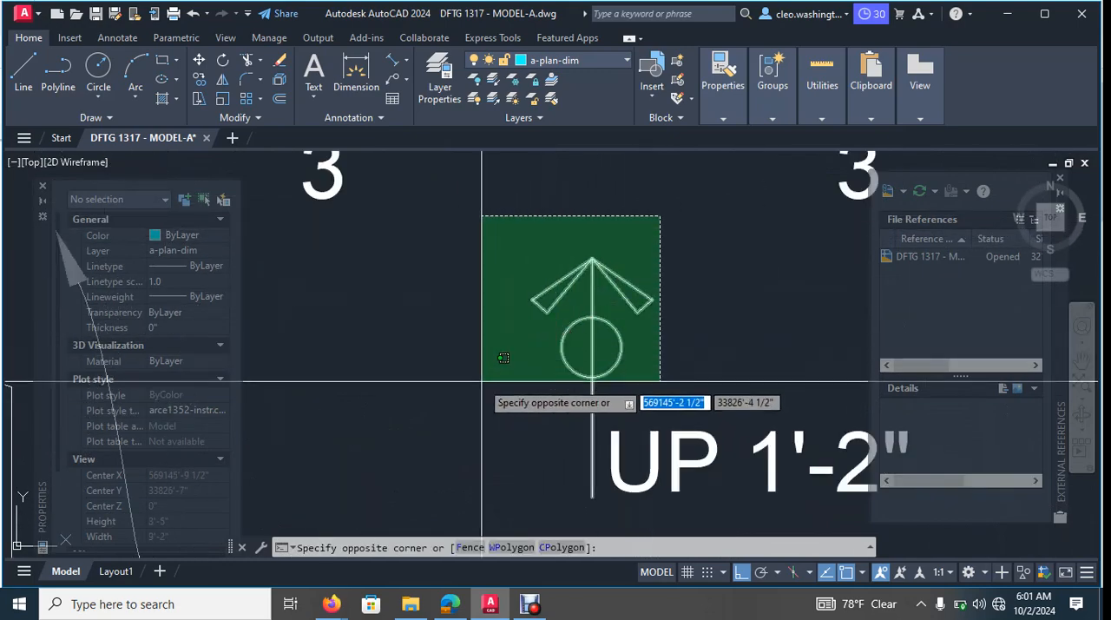
pyautogui.press('Escape')
pyautogui.scroll(-10, 603, 293)
pyautogui.moveTo(652, 412); pyautogui.dragTo(687, 243, button='middle')
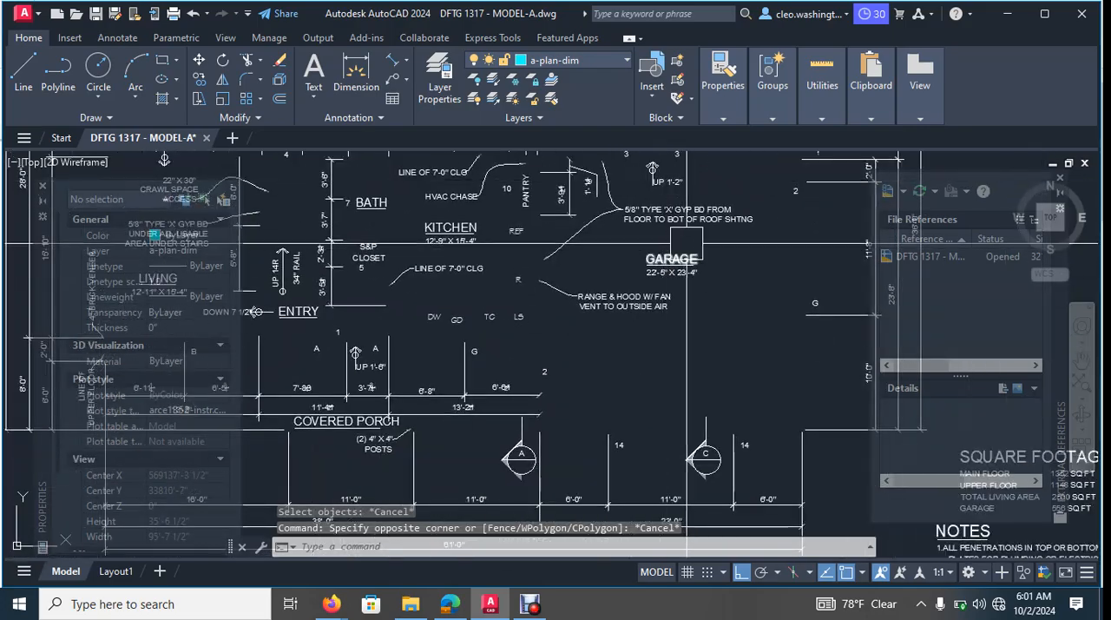
pyautogui.moveTo(684, 193); pyautogui.dragTo(691, 294, button='middle')
pyautogui.scroll(10, 690, 294)
pyautogui.scroll(-10, 649, 327)
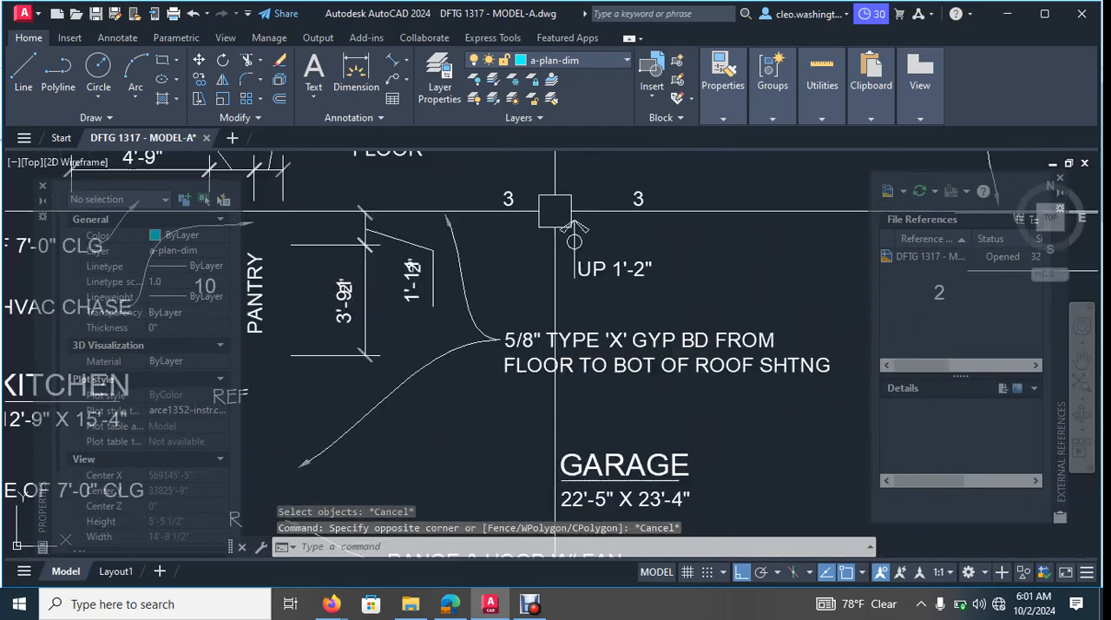
pyautogui.scroll(10, 566, 227)
pyautogui.scroll(-6, 652, 362)
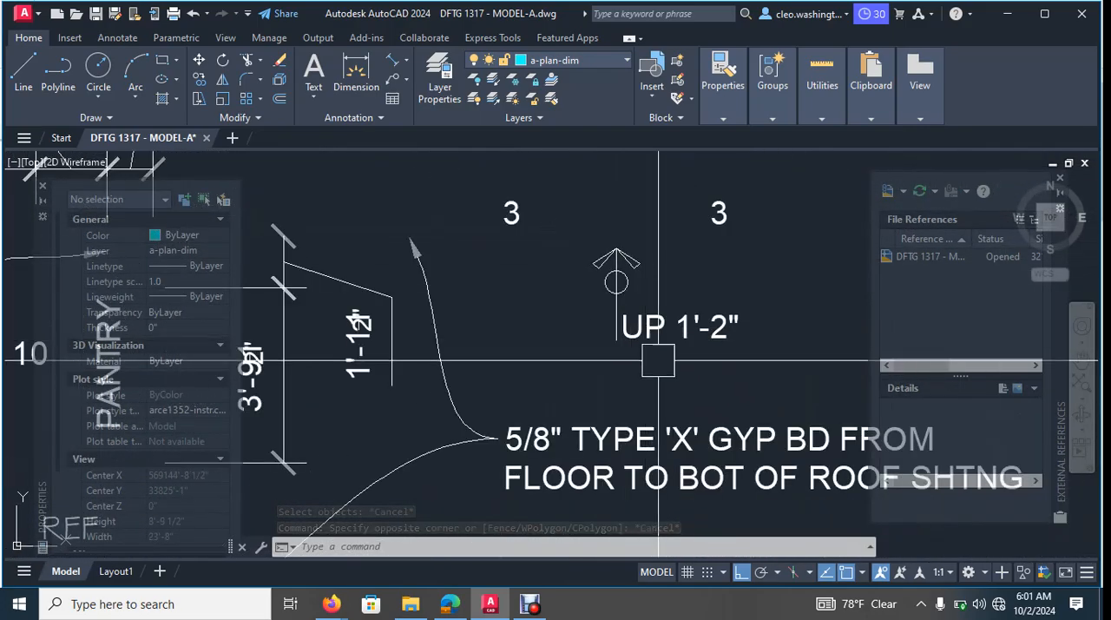
pyautogui.scroll(-6, 657, 270)
# - Inspect the coloured floor plan's entry and stairs and its fireplace location note for annotations already in place
pyautogui.moveTo(556, 508); pyautogui.dragTo(630, 330, button='middle')
pyautogui.scroll(-2, 630, 330)
pyautogui.moveTo(566, 539); pyautogui.dragTo(603, 306, button='middle')
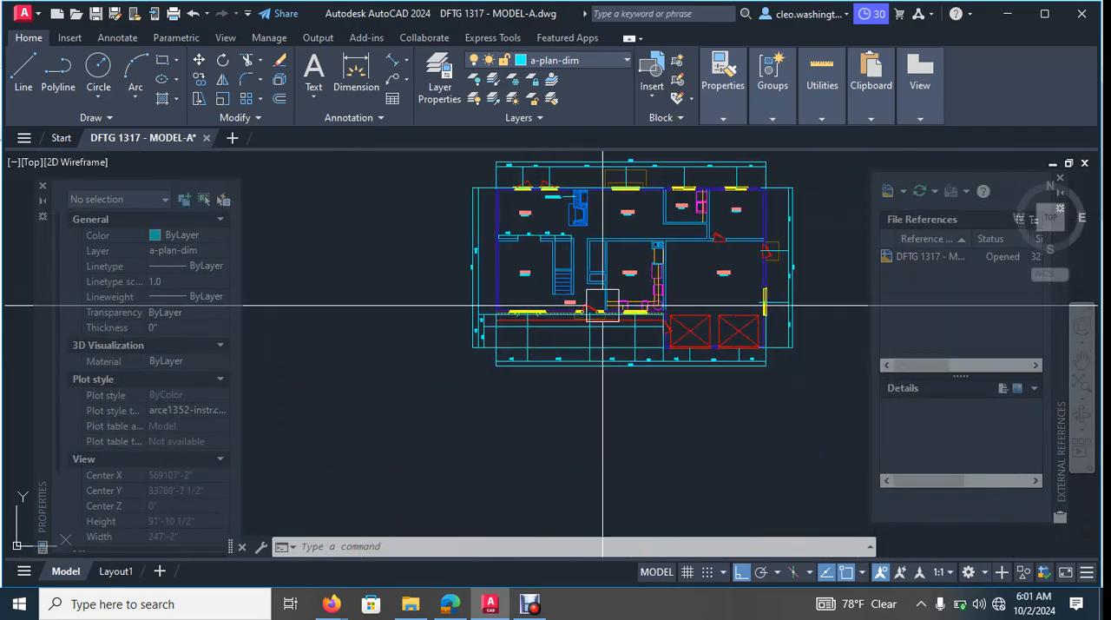
pyautogui.moveTo(568, 250); pyautogui.dragTo(560, 348, button='middle')
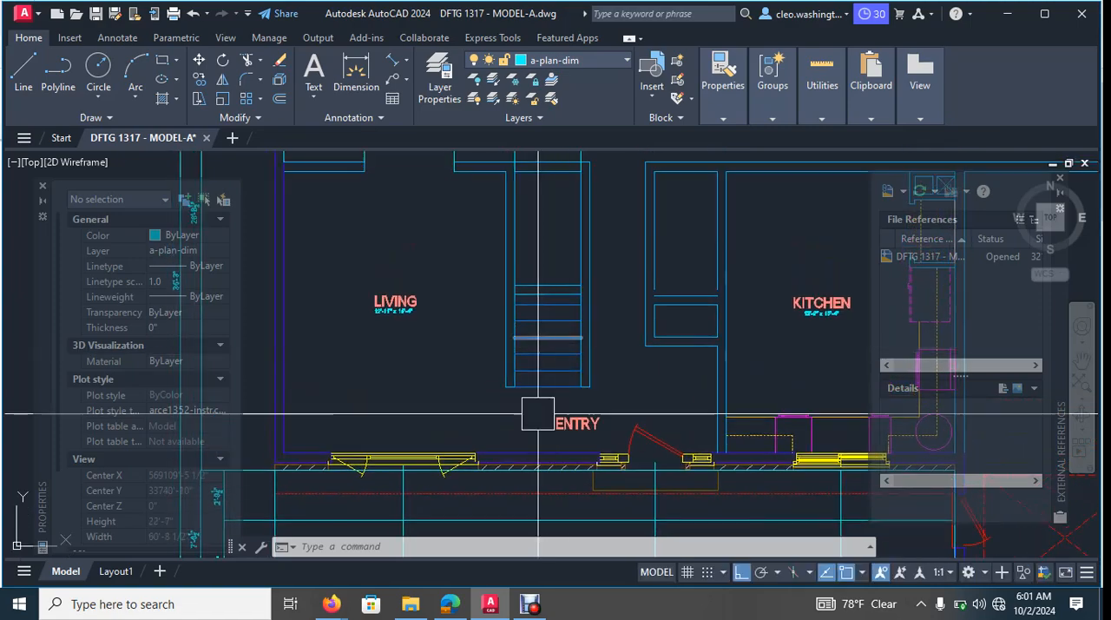
pyautogui.scroll(-5, 575, 280)
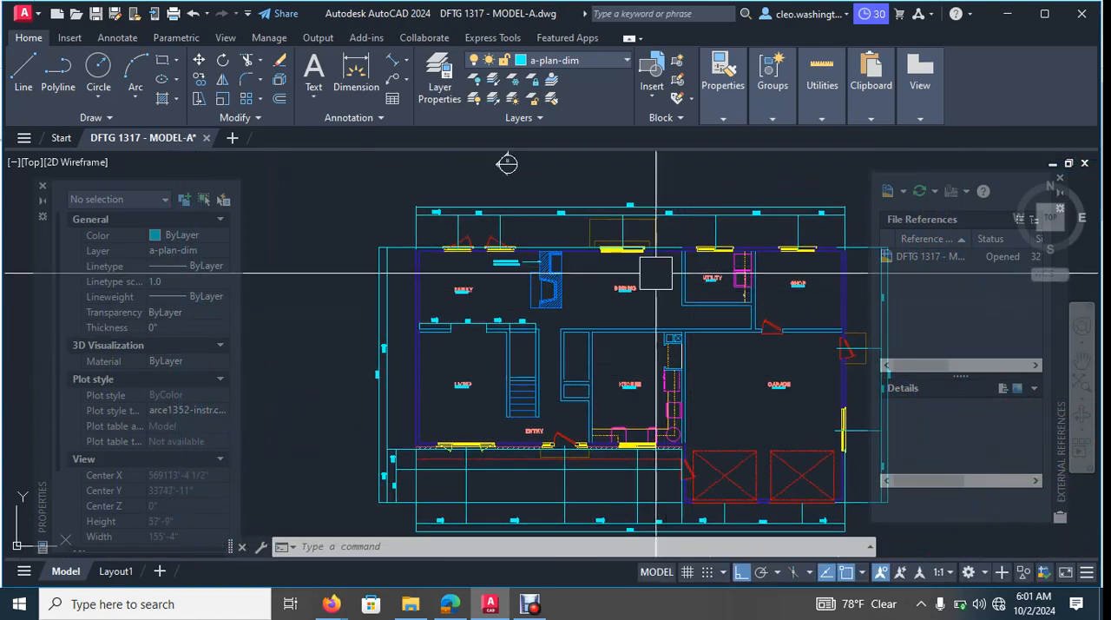
pyautogui.scroll(5, 556, 247)
pyautogui.scroll(5, 531, 289)
pyautogui.press('Escape')
pyautogui.press('Escape')
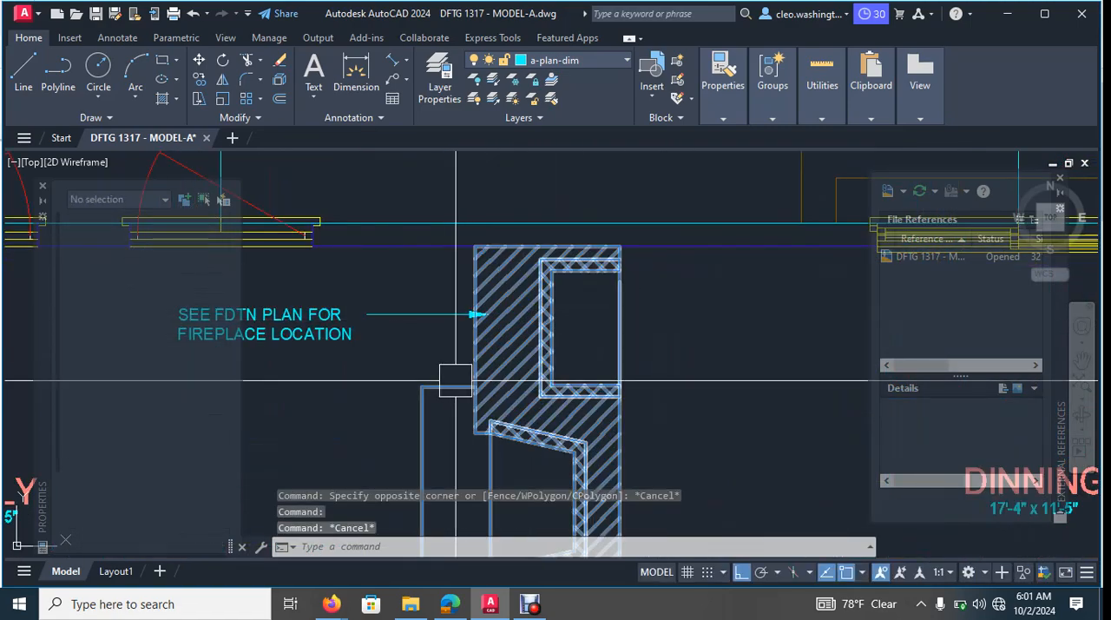
pyautogui.scroll(-10, 451, 373)
pyautogui.moveTo(525, 278); pyautogui.dragTo(532, 339, button='middle')
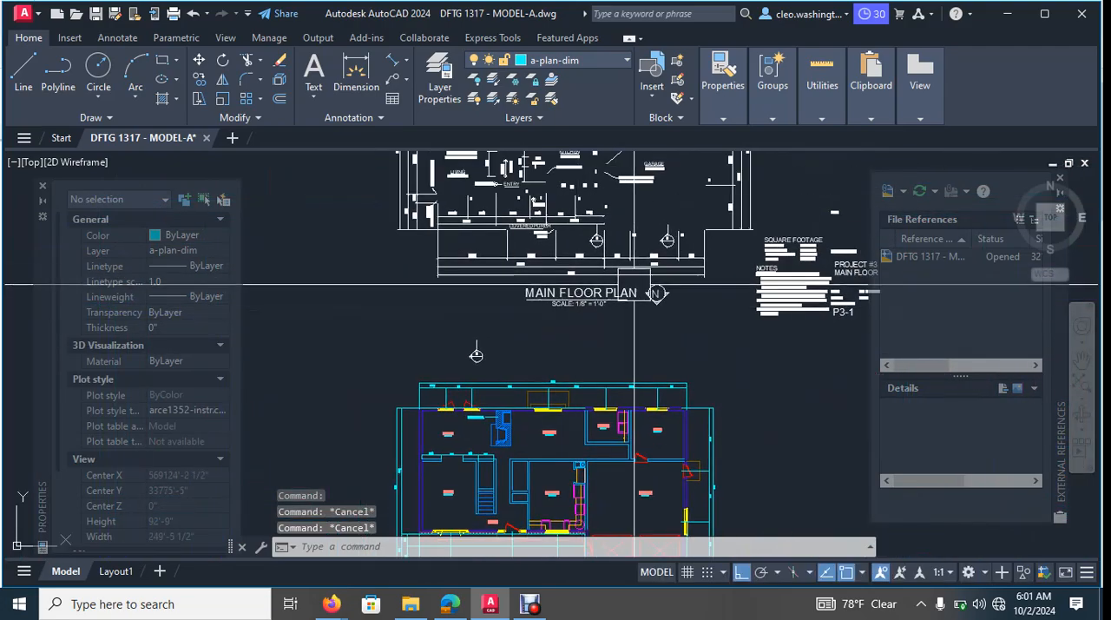
# - Study the notes, tags and arrows around the family and living rooms on the annotated main floor plan
pyautogui.scroll(5, 683, 230)
pyautogui.moveTo(683, 228); pyautogui.dragTo(682, 186, button='middle')
pyautogui.moveTo(586, 206); pyautogui.dragTo(737, 318, button='middle')
pyautogui.moveTo(353, 279); pyautogui.dragTo(562, 309, button='middle')
pyautogui.moveTo(467, 302); pyautogui.dragTo(530, 374, button='middle')
pyautogui.moveTo(481, 187); pyautogui.dragTo(495, 384, button='middle')
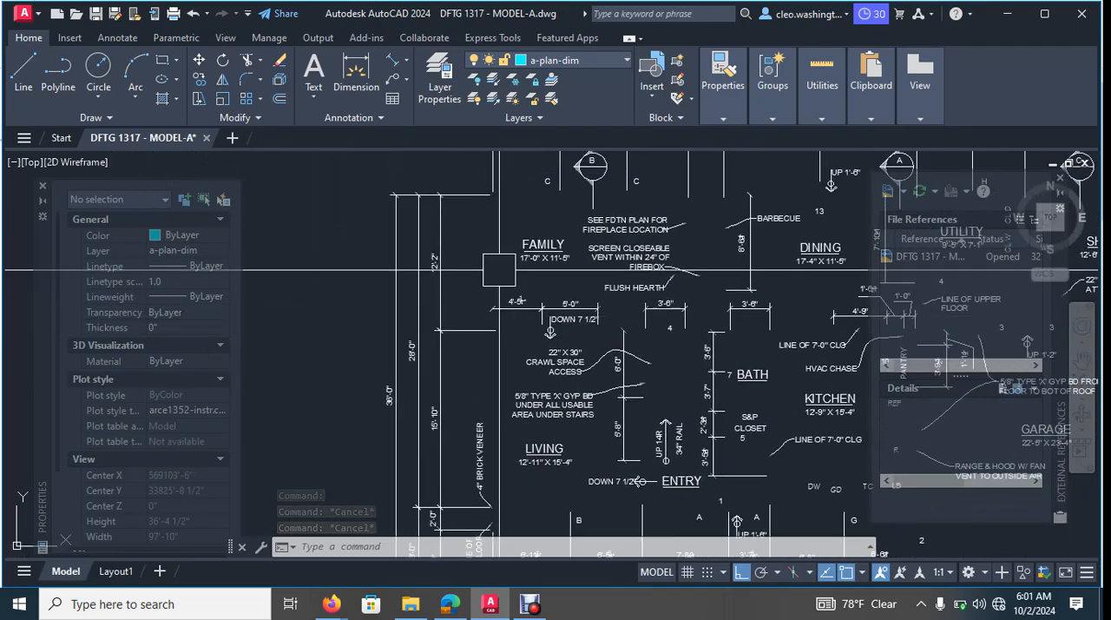
pyautogui.moveTo(499, 270); pyautogui.dragTo(507, 311, button='middle')
pyautogui.scroll(6, 538, 347)
pyautogui.scroll(-4, 514, 246)
pyautogui.moveTo(525, 186); pyautogui.dragTo(539, 521, button='middle')
pyautogui.scroll(-5, 544, 305)
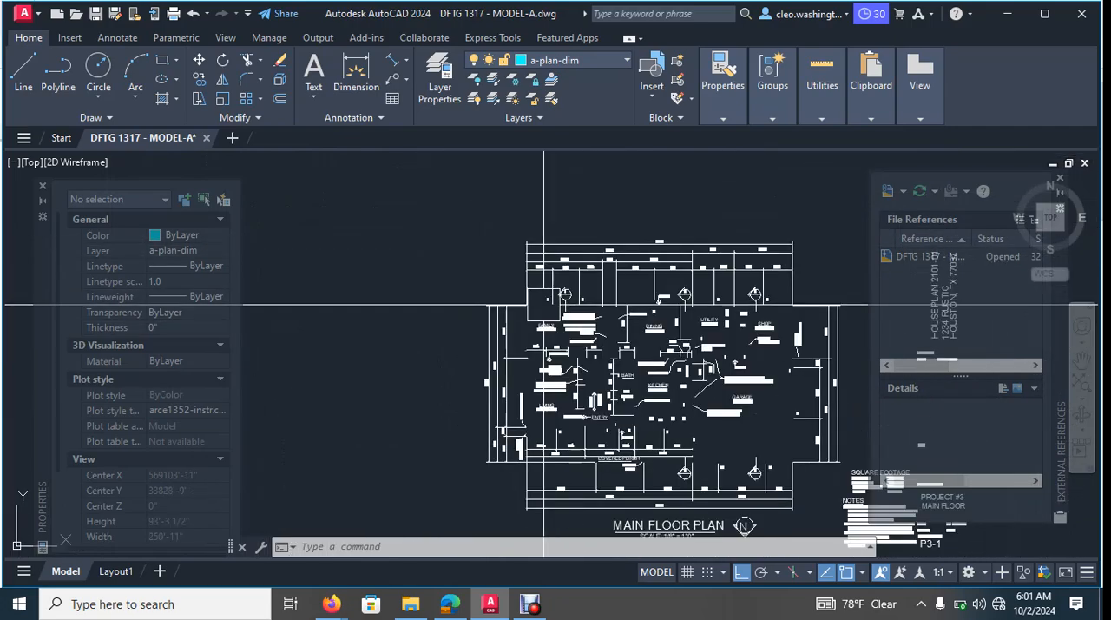
# - Draw a circle with a radius of about 9" in the family room, just below the first of its two windows
pyautogui.scroll(-2, 545, 304)
pyautogui.moveTo(615, 361); pyautogui.dragTo(633, 268, button='middle')
pyautogui.moveTo(626, 401)
pyautogui.mouseDown(button='middle')
pyautogui.moveTo(642, 369)
pyautogui.moveTo(655, 249)
pyautogui.mouseUp(button='middle')
pyautogui.scroll(8, 579, 257)
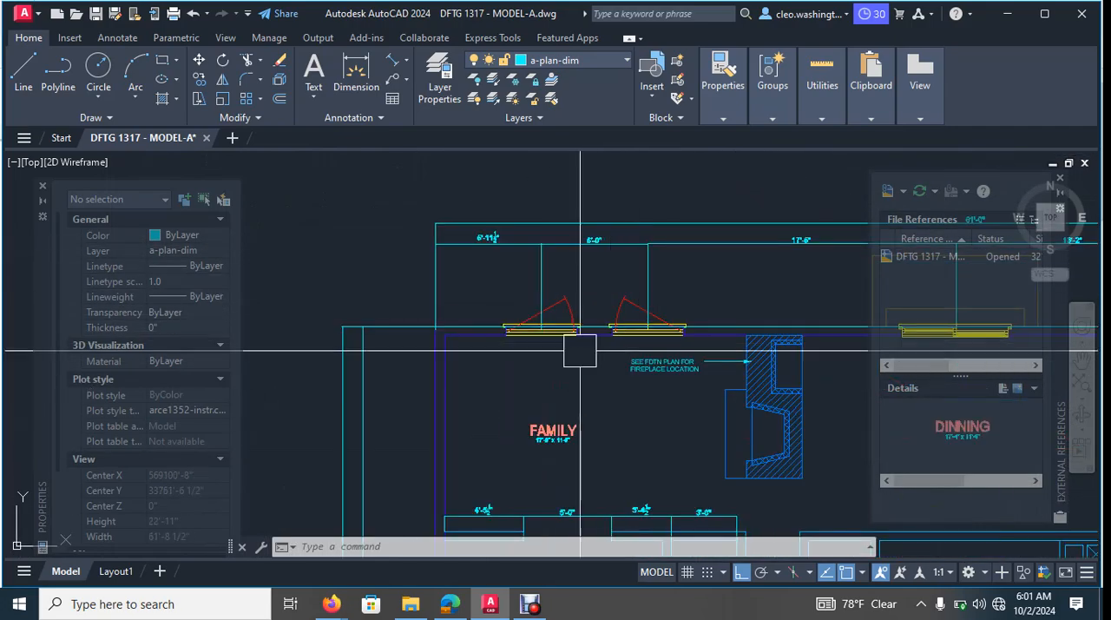
pyautogui.scroll(4, 538, 295)
pyautogui.press('Escape')
pyautogui.press('Escape')
pyautogui.press('Escape')
pyautogui.scroll(-3, 512, 313)
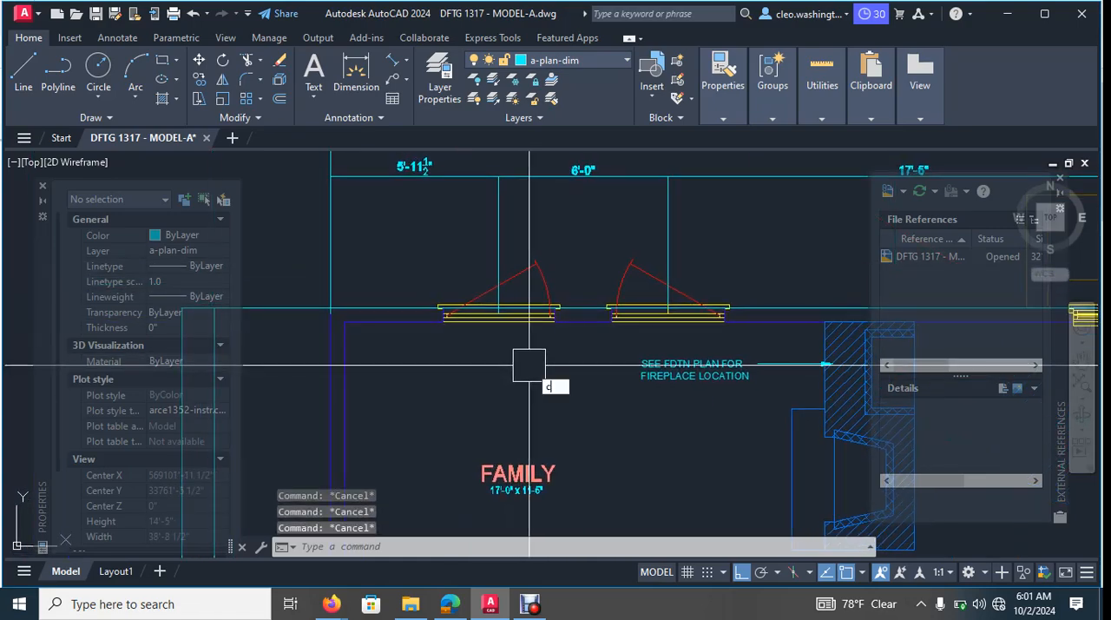
pyautogui.press('Return')
pyautogui.click(512, 351)
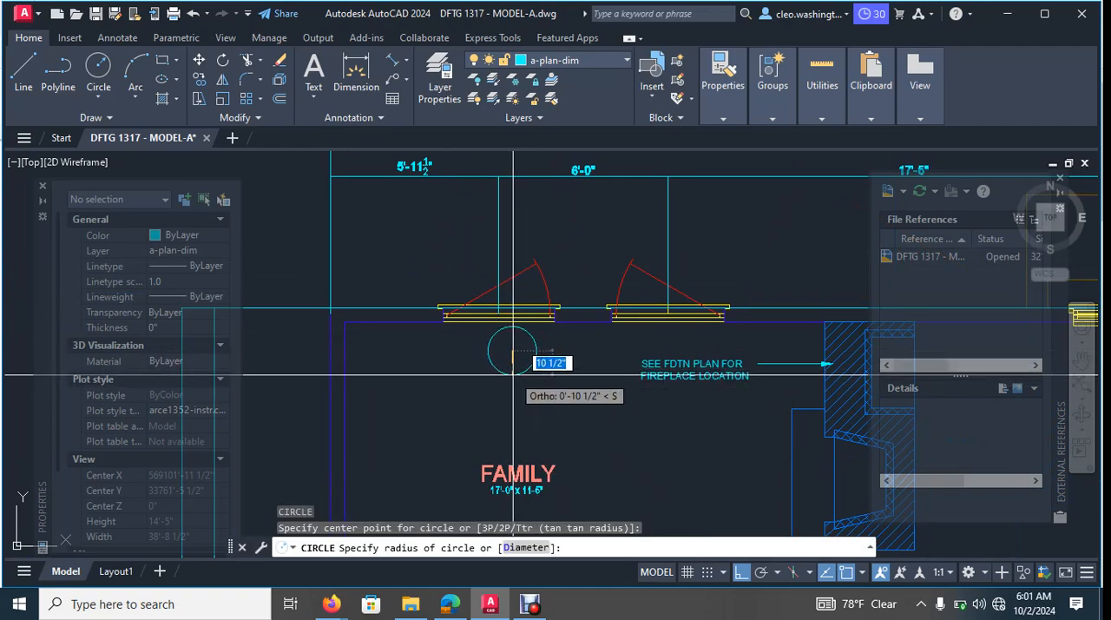
pyautogui.click(517, 371)
pyautogui.press('Escape')
pyautogui.scroll(2, 514, 354)
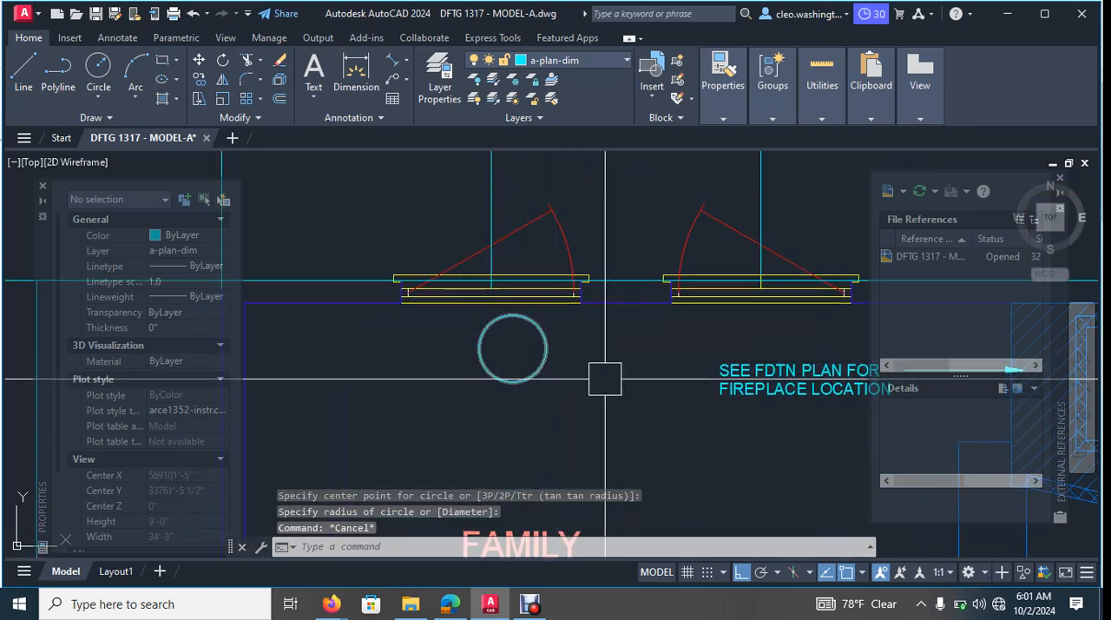
# - Copy the "SEE FDTN PLAN FOR FIREPLACE LOCATION" note straight across onto the new circle in the family room
pyautogui.press('Escape')
pyautogui.click(752, 372)
pyautogui.write('c')
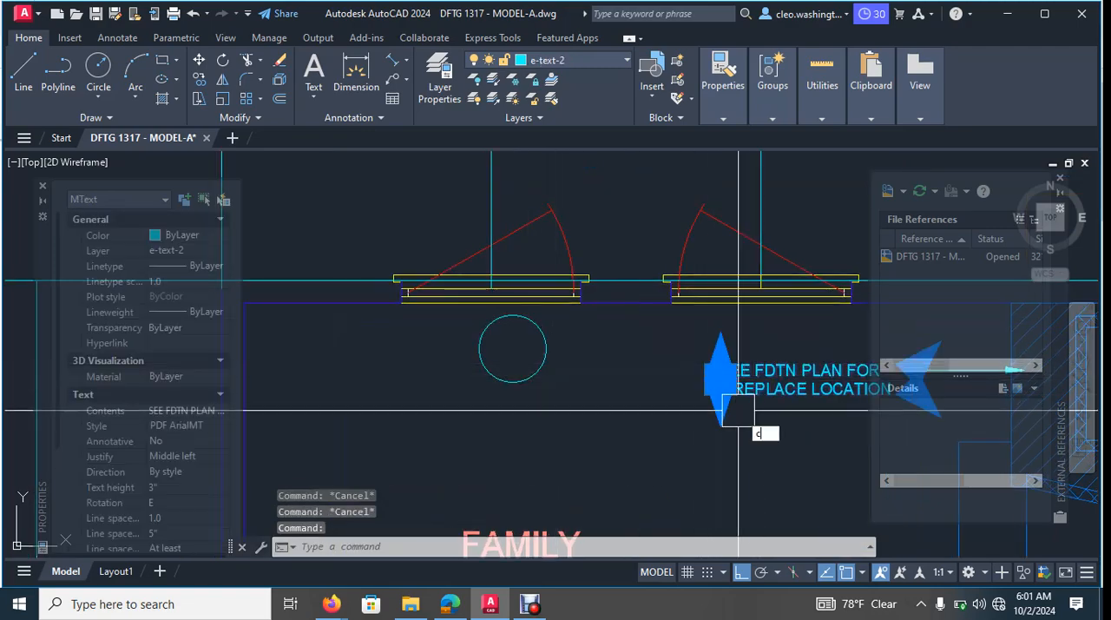
pyautogui.write('o')
pyautogui.press('Return')
pyautogui.click(738, 411)
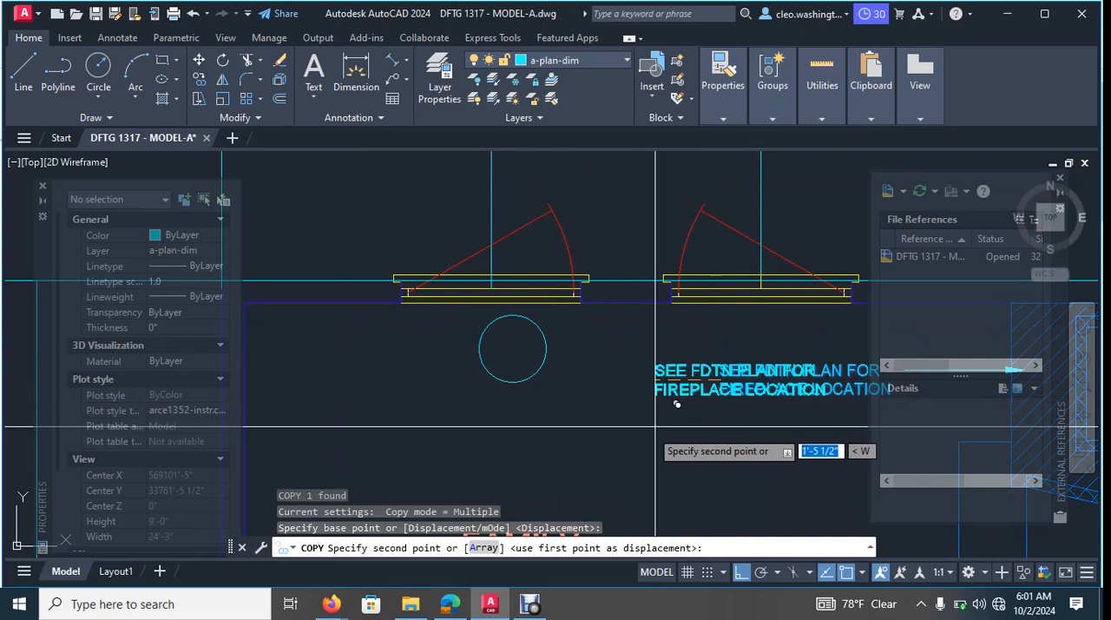
pyautogui.click(468, 415)
pyautogui.press('Escape')
pyautogui.scroll(2, 555, 399)
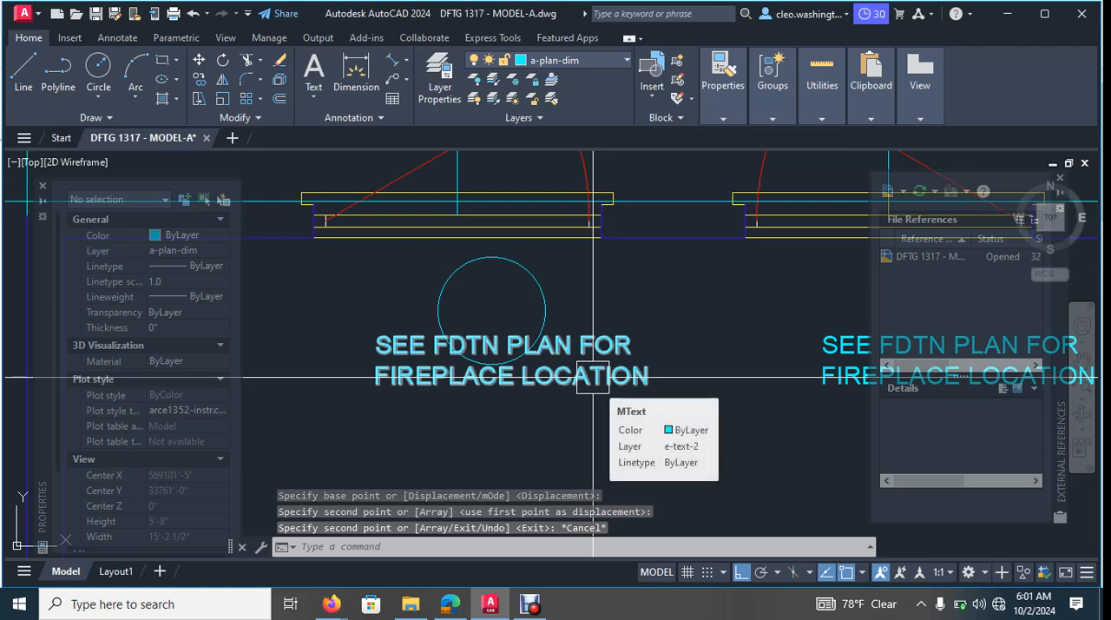
# - Replace the copied fireplace note's text with 101
pyautogui.doubleClick(596, 375)
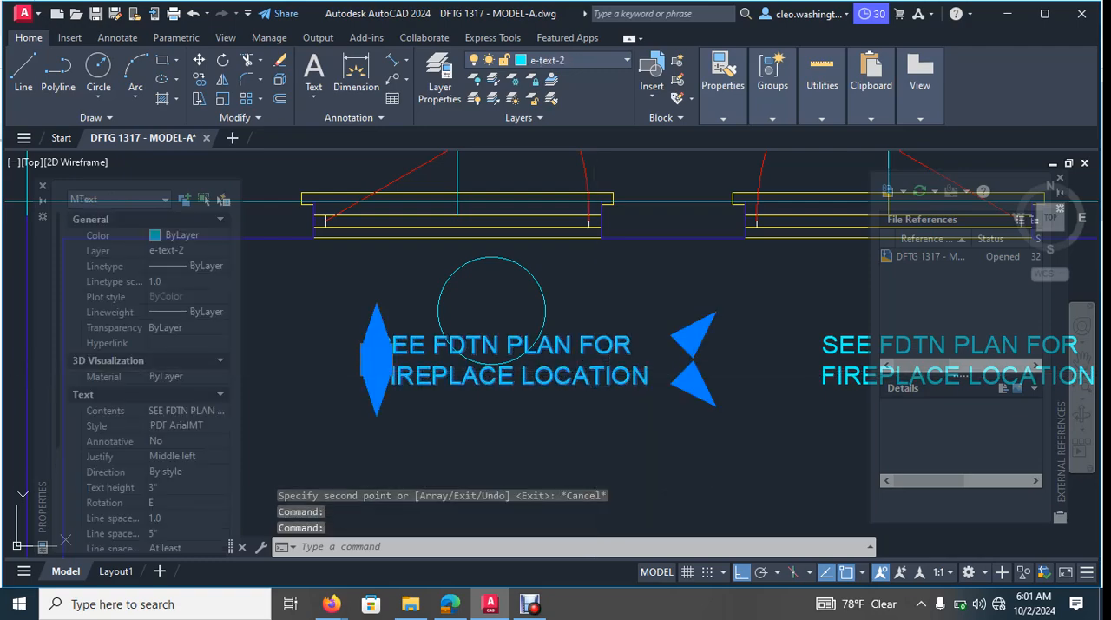
pyautogui.hotkey('ctrl', 'a')
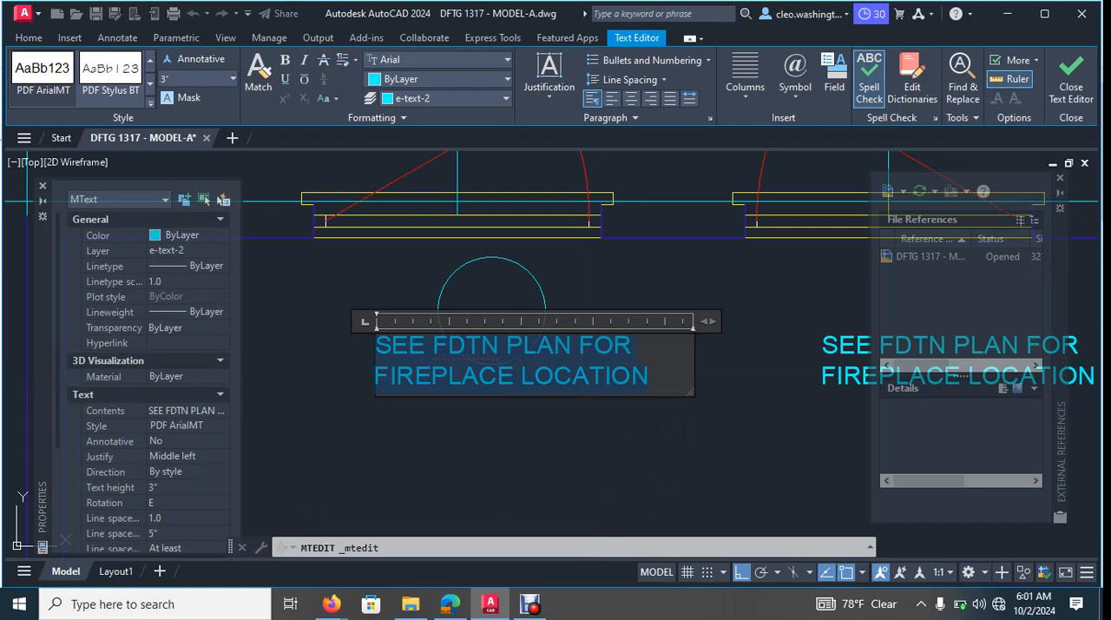
pyautogui.write('101')
pyautogui.hotkey('ctrl', 'Return')
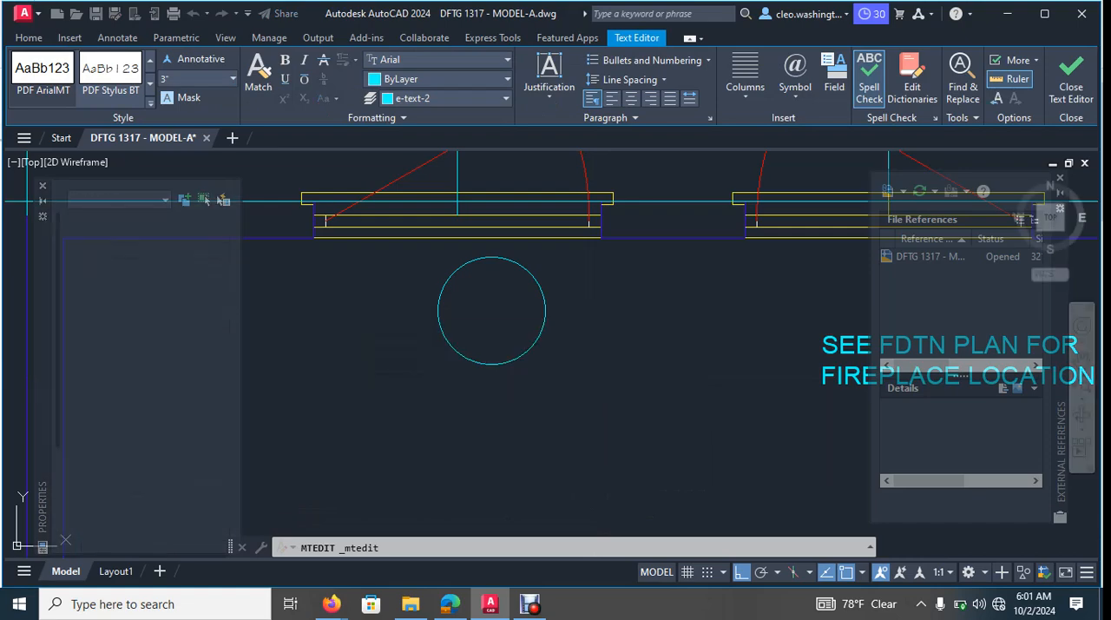
pyautogui.press('Escape')
pyautogui.press('Escape')
# - Move the 101 text about 1'-7" east so it lines up under the middle of the circle
pyautogui.click(403, 380)
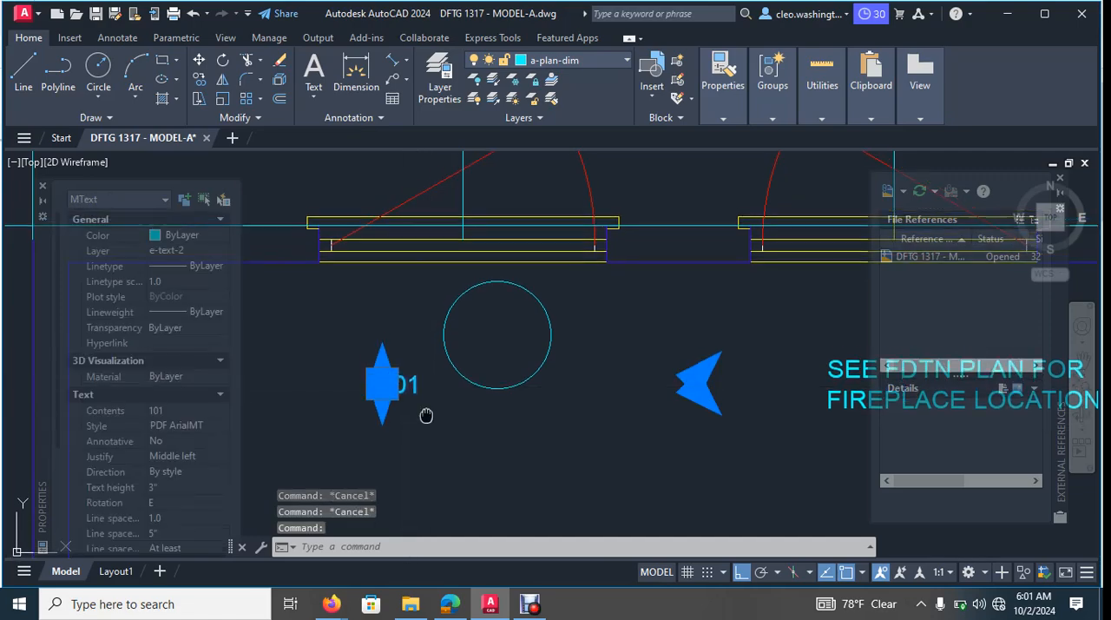
pyautogui.write('m')
pyautogui.press('Return')
pyautogui.click(382, 386)
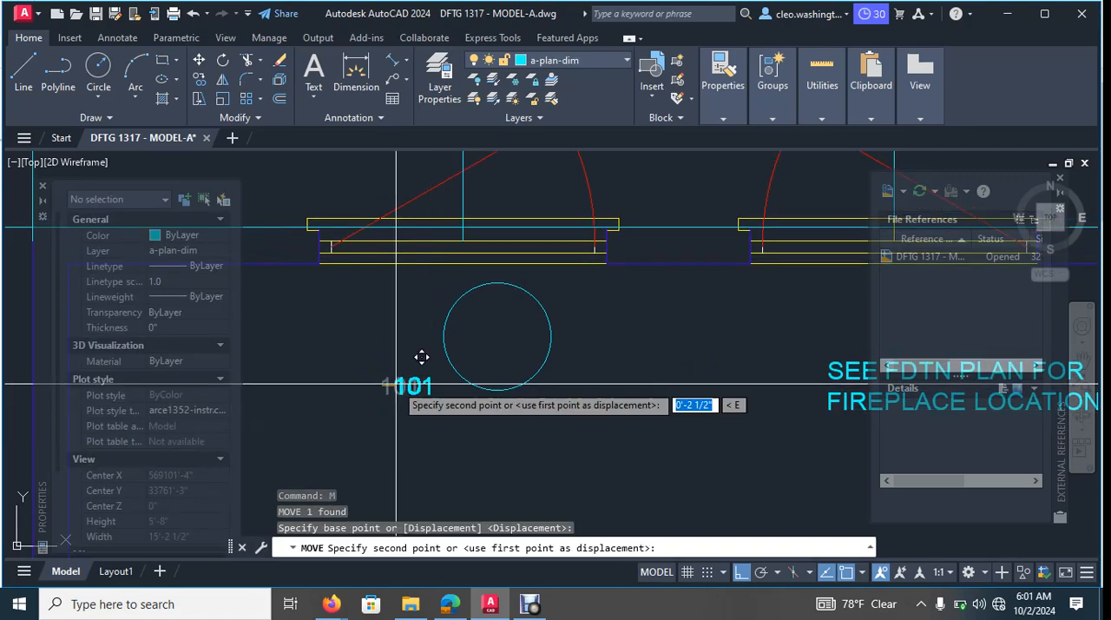
pyautogui.click(491, 353)
# - Move the 101 text up into the circle and nudge it sideways to centre it
pyautogui.press('Return')
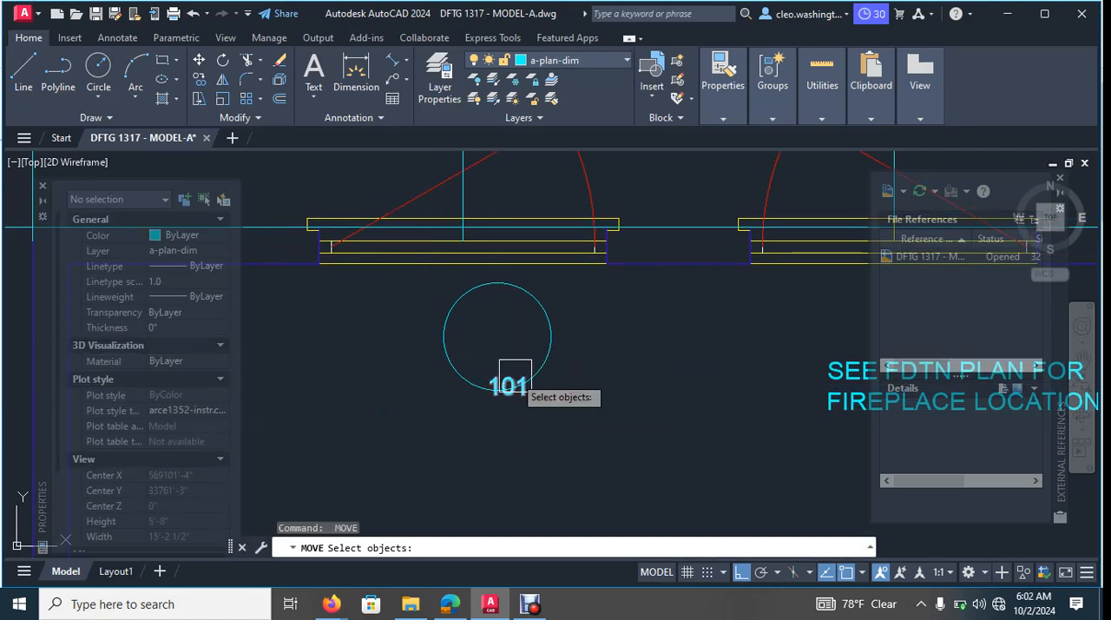
pyautogui.scroll(4, 515, 374)
pyautogui.click(495, 375)
pyautogui.press('Return')
pyautogui.click(452, 379)
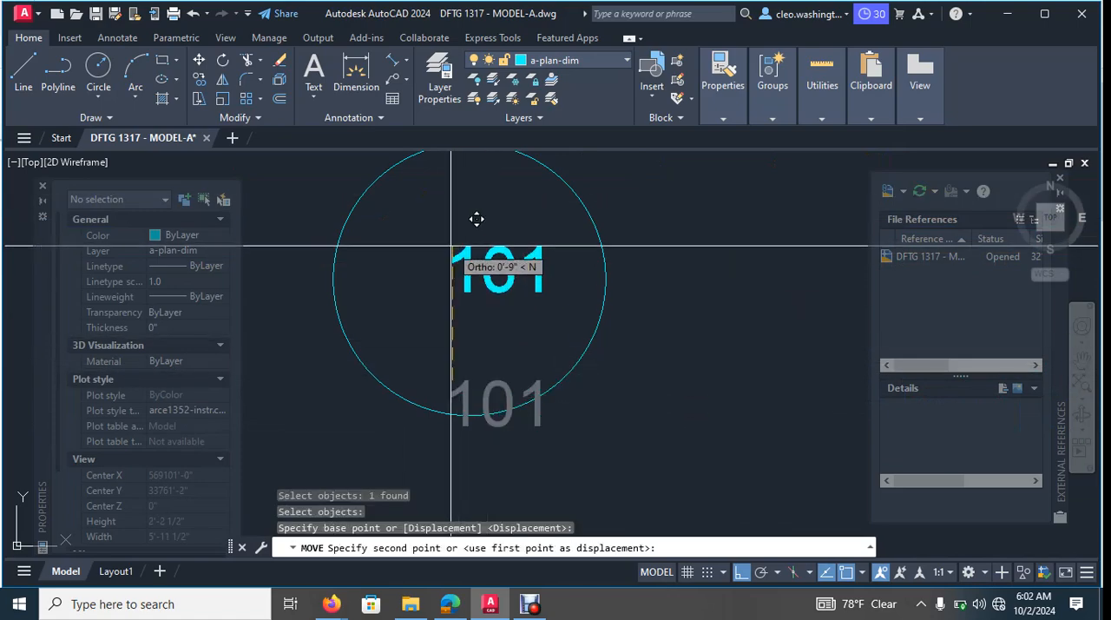
pyautogui.click(476, 234)
pyautogui.press('Return')
pyautogui.click(488, 299)
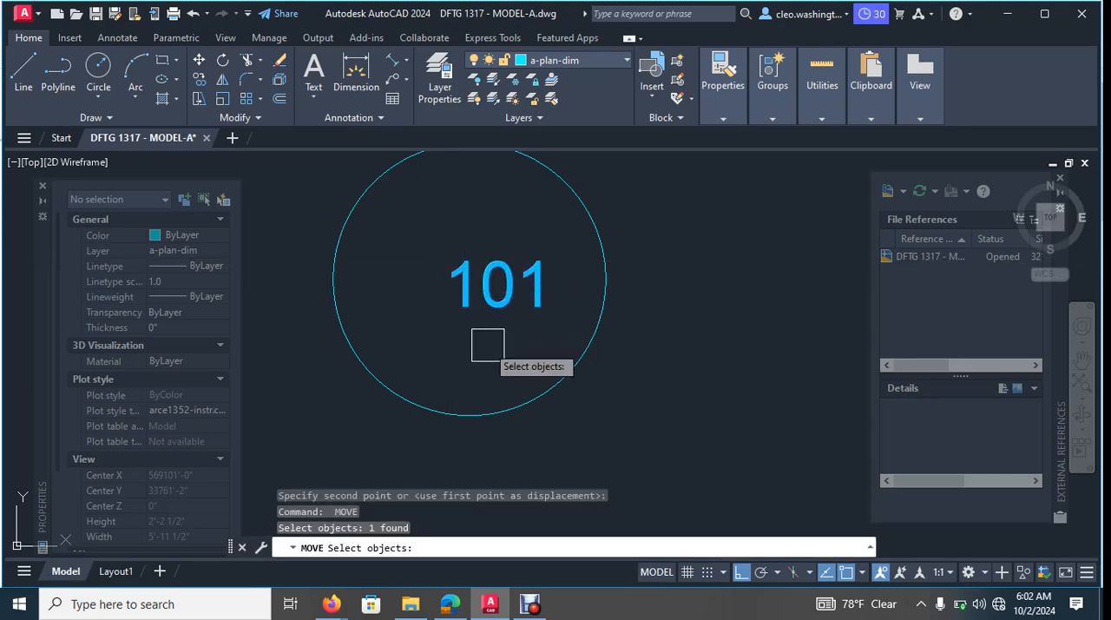
pyautogui.press('Return')
pyautogui.click(489, 346)
pyautogui.click(463, 352)
pyautogui.scroll(-8, 577, 354)
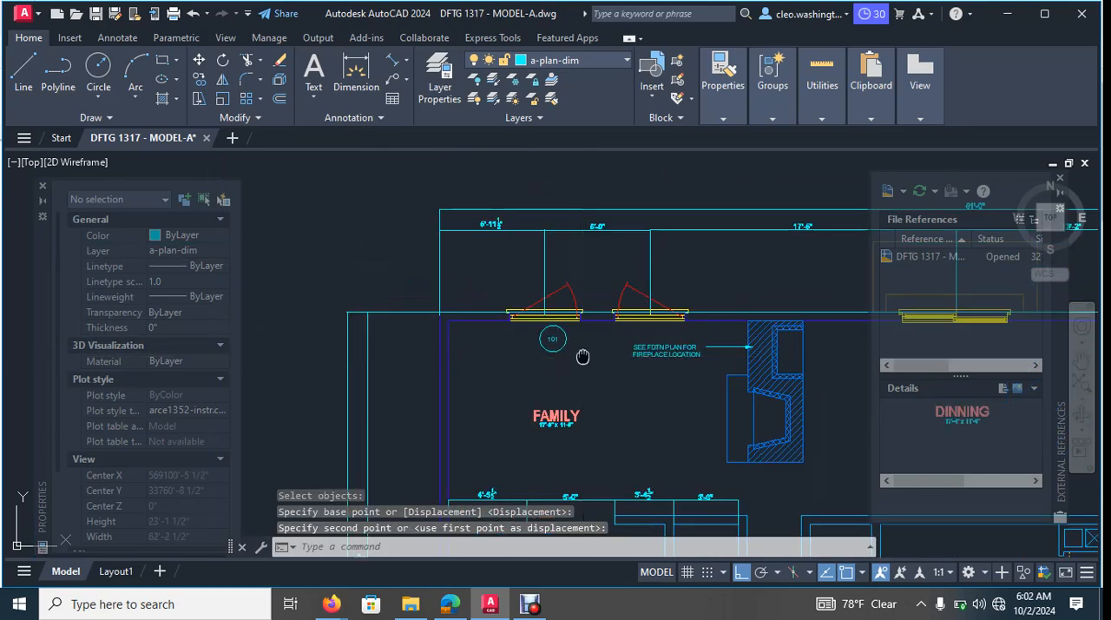
pyautogui.press('Escape')
# - Draw a smaller circle with a radius of about 5 1/2" around the 101 text and delete the larger circle
pyautogui.press('Escape')
pyautogui.scroll(6, 553, 343)
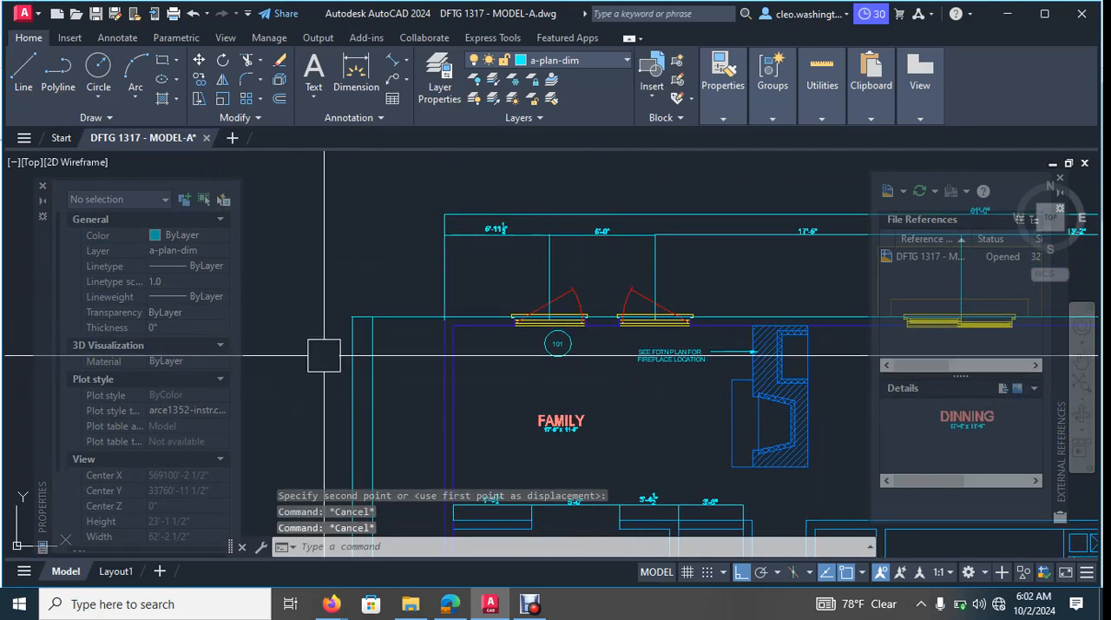
pyautogui.press('Escape')
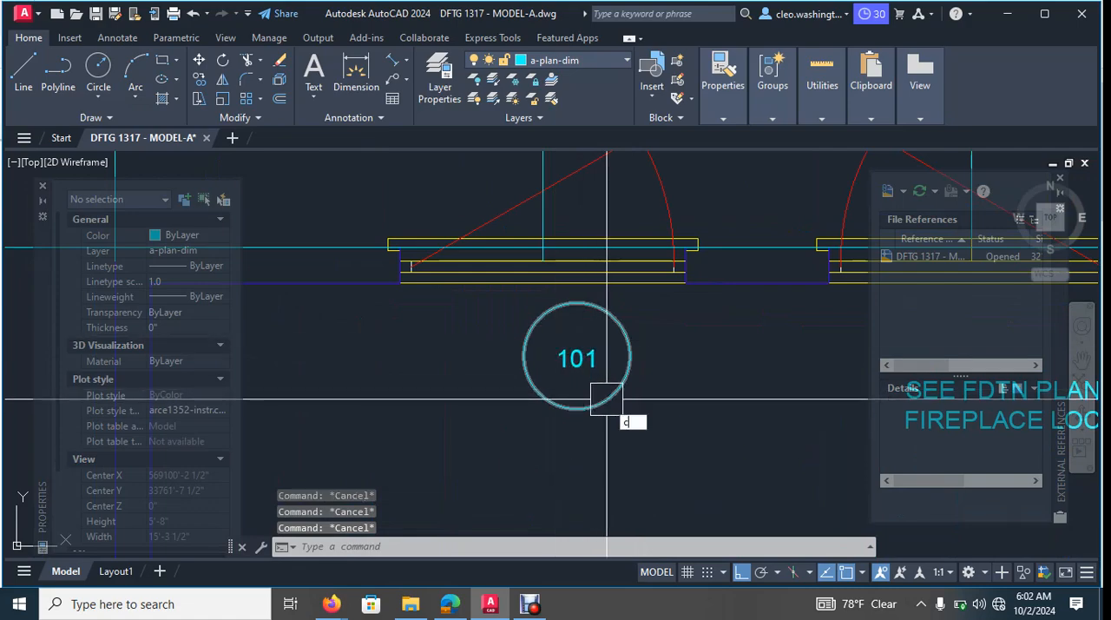
pyautogui.press('Return')
pyautogui.scroll(8, 583, 373)
pyautogui.click(576, 322)
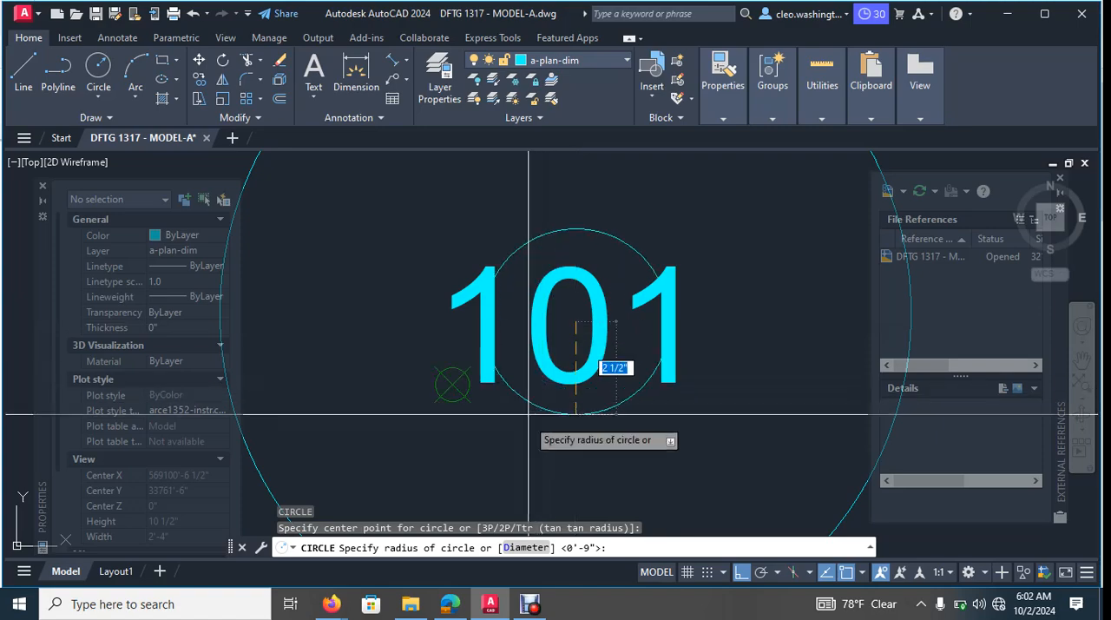
pyautogui.scroll(-5, 499, 382)
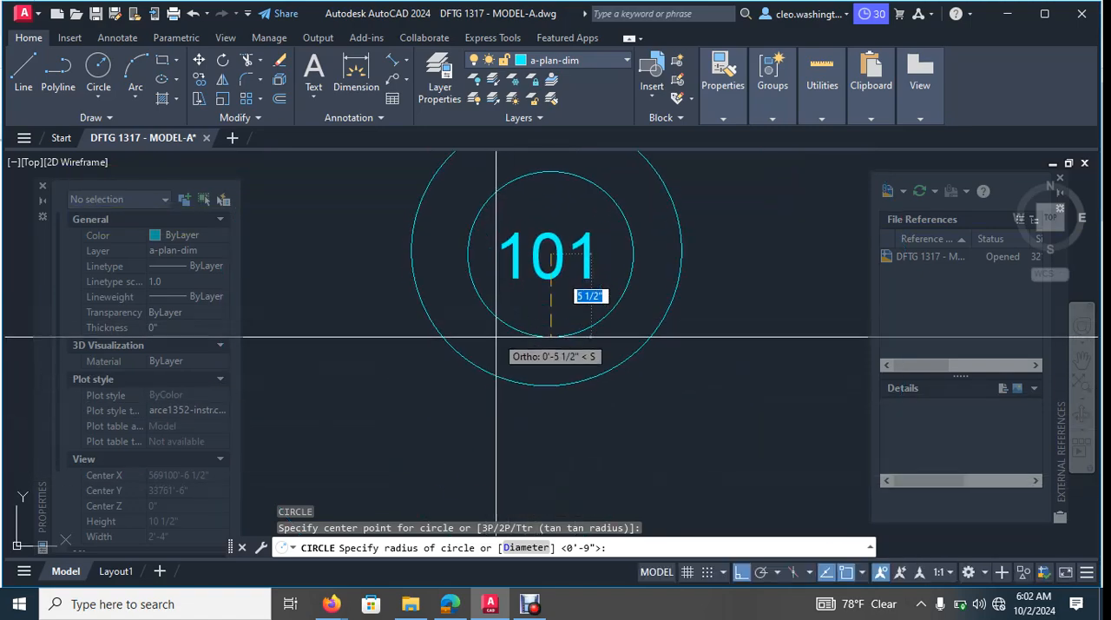
pyautogui.press('Escape')
pyautogui.moveTo(565, 389); pyautogui.dragTo(565, 431, button='middle')
pyautogui.click(565, 431)
pyautogui.press('Delete')
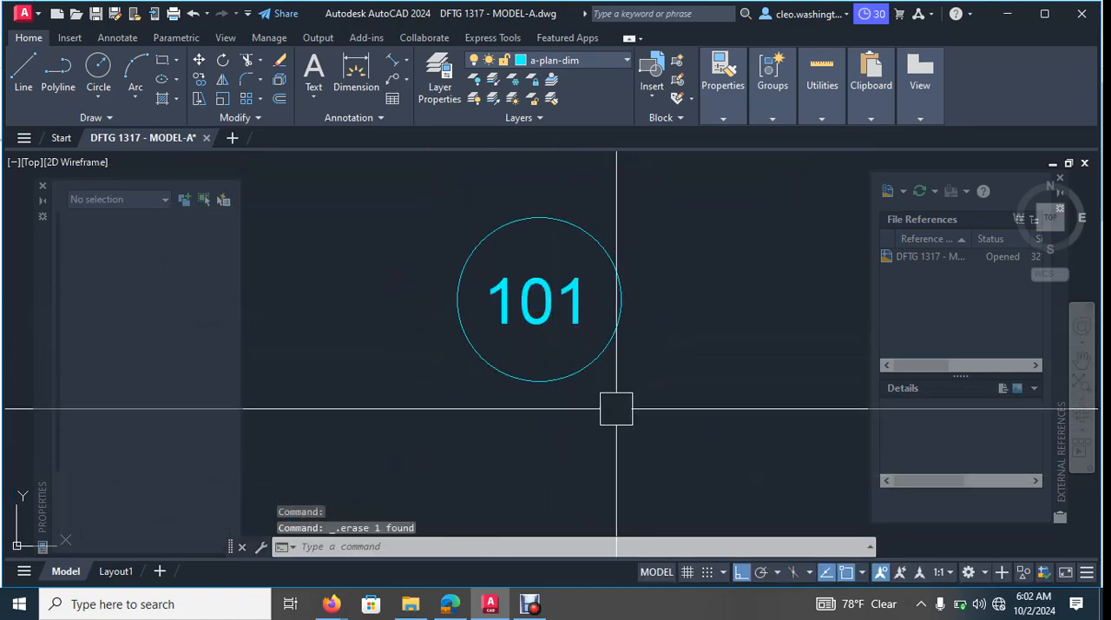
# - Copy the circled 101 tag by its centre, with ortho off, onto the garage's exterior side door
pyautogui.scroll(-4, 617, 408)
pyautogui.moveTo(653, 349); pyautogui.dragTo(516, 347, button='middle')
pyautogui.scroll(-2, 631, 290)
pyautogui.moveTo(623, 295); pyautogui.dragTo(550, 317, button='middle')
pyautogui.moveTo(443, 404); pyautogui.dragTo(474, 392, button='middle')
pyautogui.press('Escape')
pyautogui.write('co')
pyautogui.press('Return')
pyautogui.scroll(5, 474, 373)
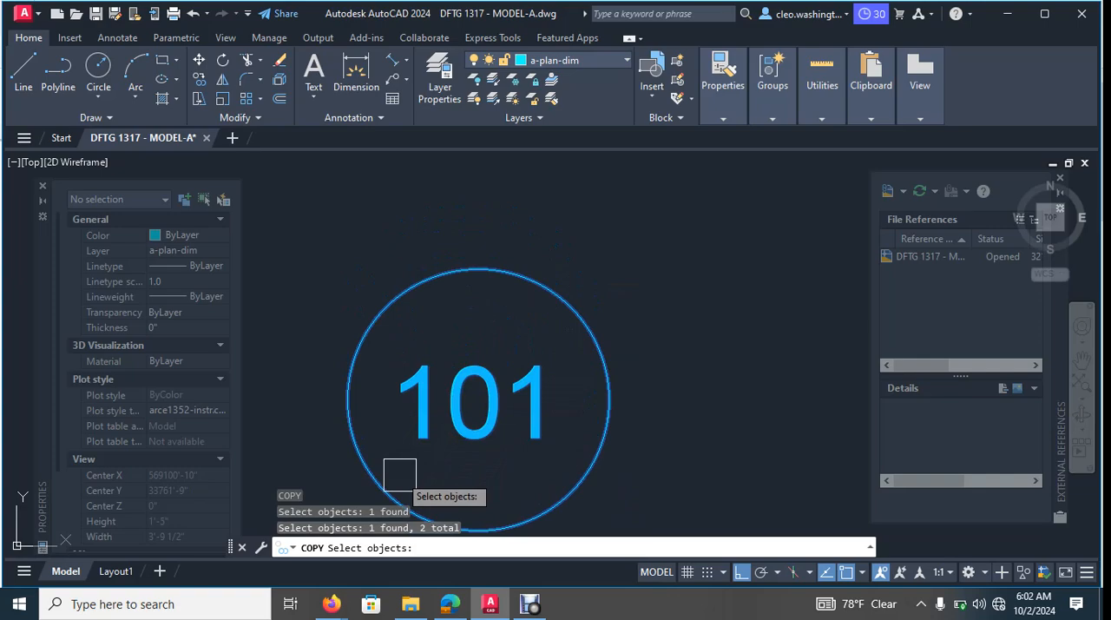
pyautogui.scroll(-1, 550, 449)
pyautogui.press('F8')
pyautogui.press('Return')
pyautogui.click(509, 419)
pyautogui.scroll(-4, 557, 360)
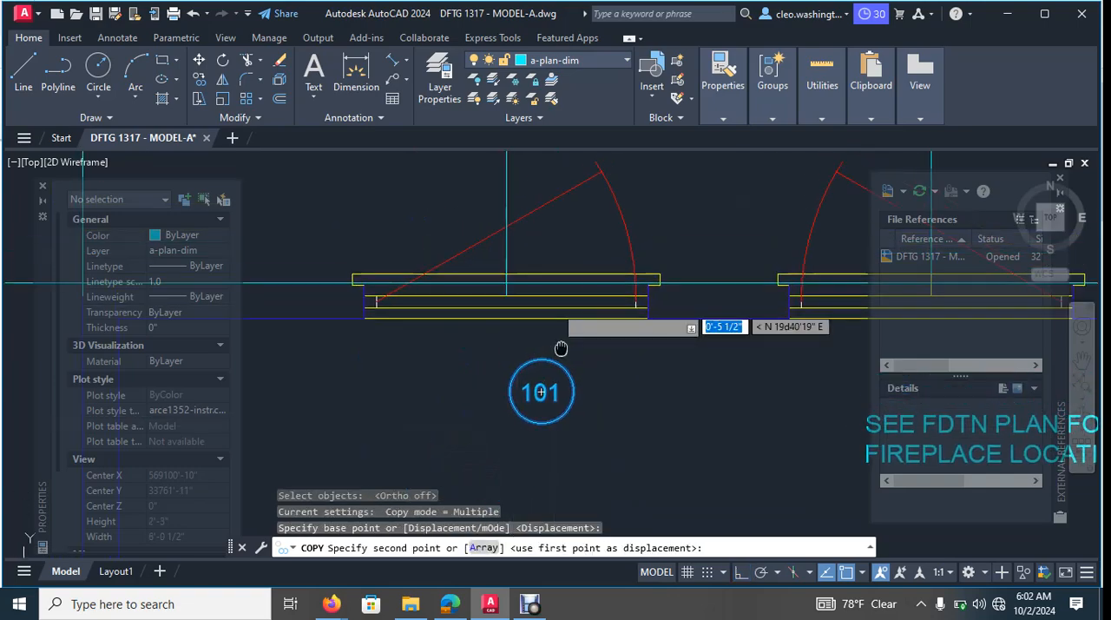
pyautogui.scroll(6, 563, 234)
pyautogui.scroll(-8, 617, 263)
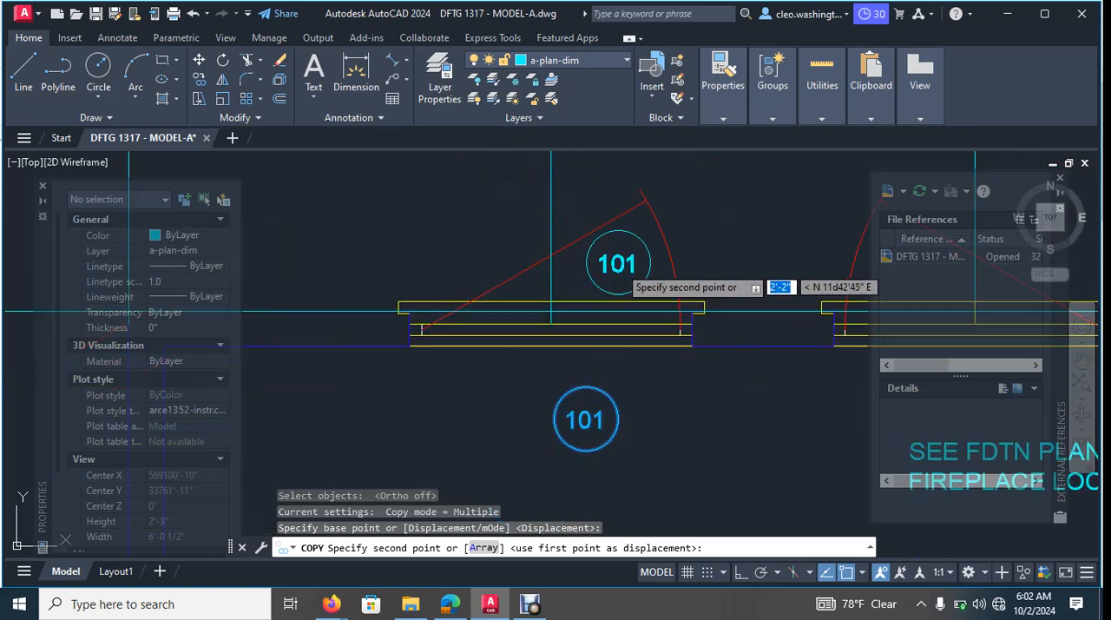
pyautogui.moveTo(613, 328); pyautogui.dragTo(398, 470, button='middle')
pyautogui.scroll(-5, 501, 428)
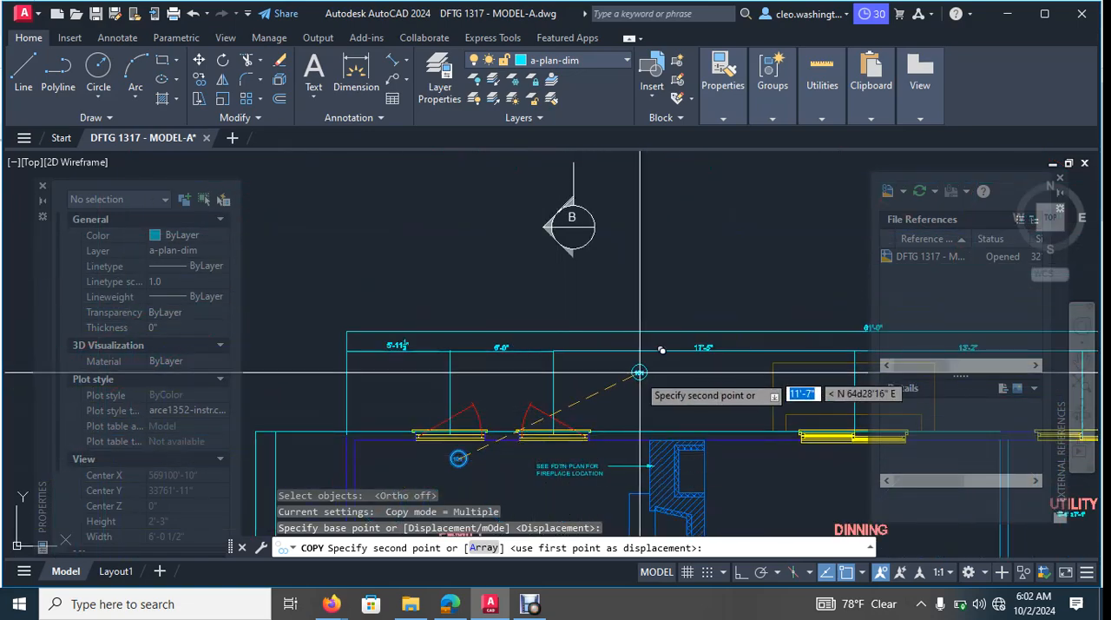
pyautogui.moveTo(814, 484); pyautogui.dragTo(525, 370, button='middle')
pyautogui.scroll(-2, 589, 481)
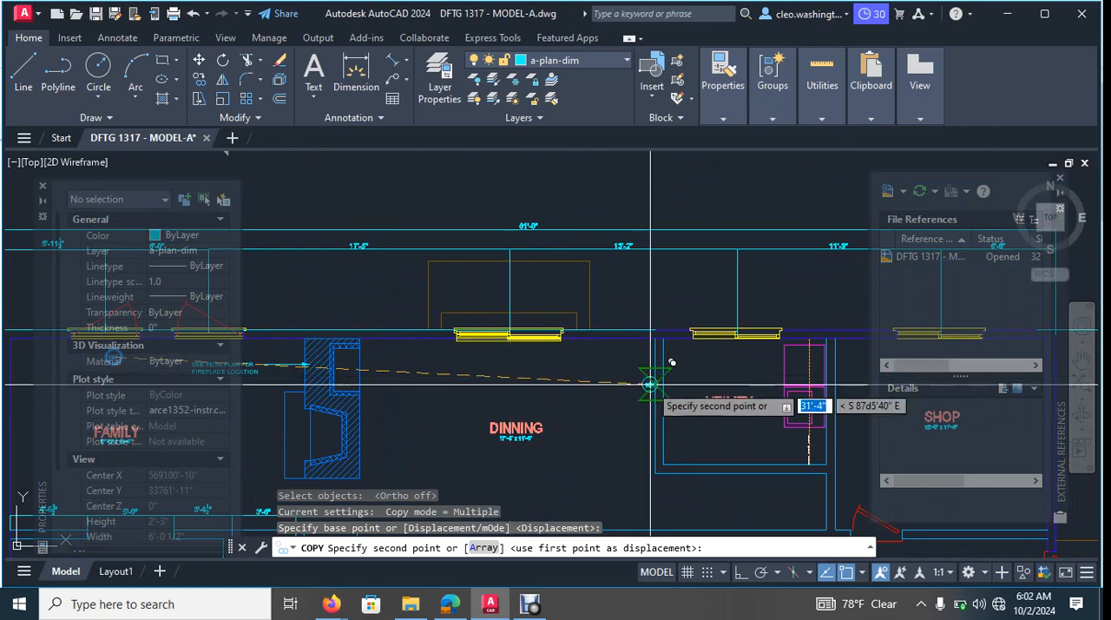
pyautogui.scroll(-6, 652, 377)
pyautogui.moveTo(657, 330); pyautogui.dragTo(622, 358, button='middle')
pyautogui.scroll(10, 724, 379)
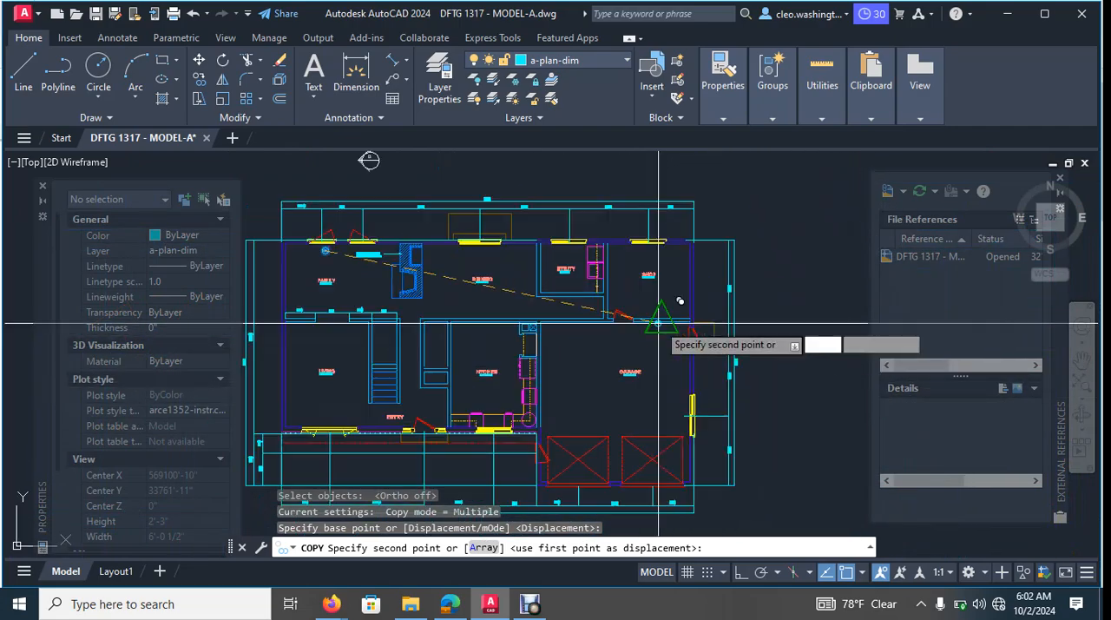
pyautogui.moveTo(772, 376); pyautogui.dragTo(575, 303, button='middle')
pyautogui.scroll(8, 565, 293)
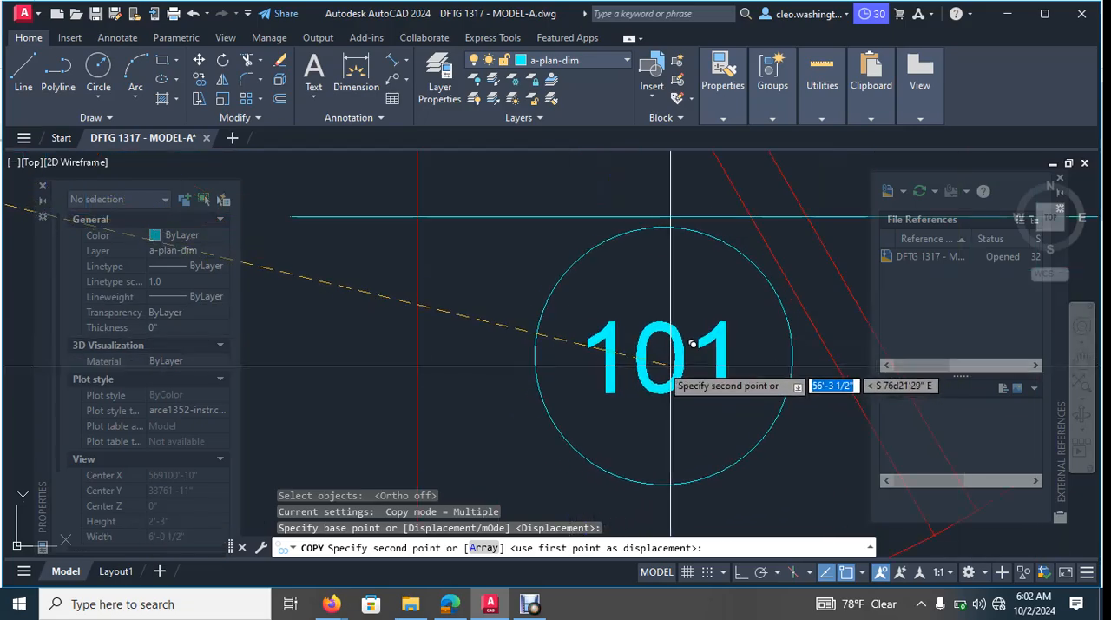
pyautogui.click(650, 377)
# - Place further copies of the 101 tag on the door beside the garage's overhead doors and on the front entry door
pyautogui.scroll(-8, 607, 374)
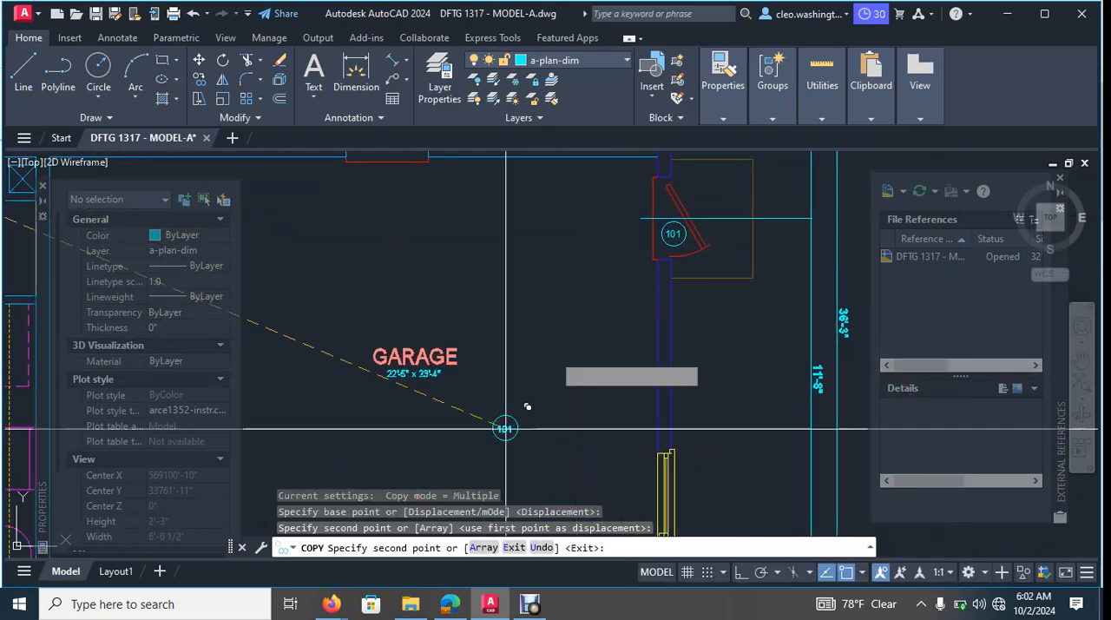
pyautogui.scroll(10, 522, 374)
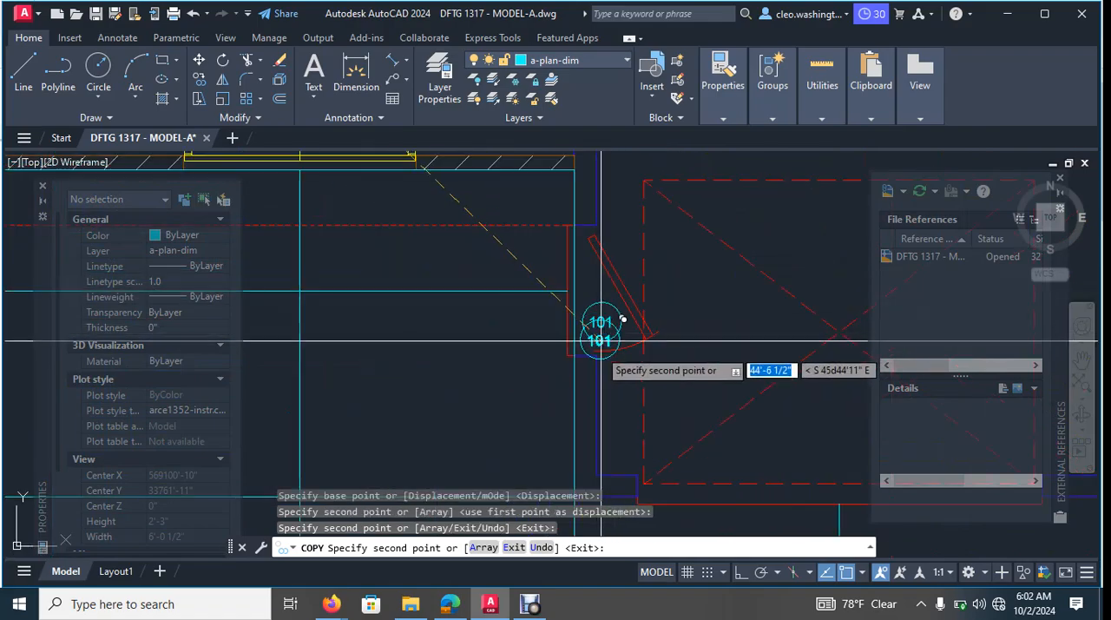
pyautogui.scroll(-4, 601, 341)
pyautogui.moveTo(511, 377); pyautogui.dragTo(585, 390, button='middle')
pyautogui.scroll(2, 460, 382)
pyautogui.moveTo(464, 360); pyautogui.dragTo(677, 476, button='middle')
pyautogui.scroll(6, 547, 295)
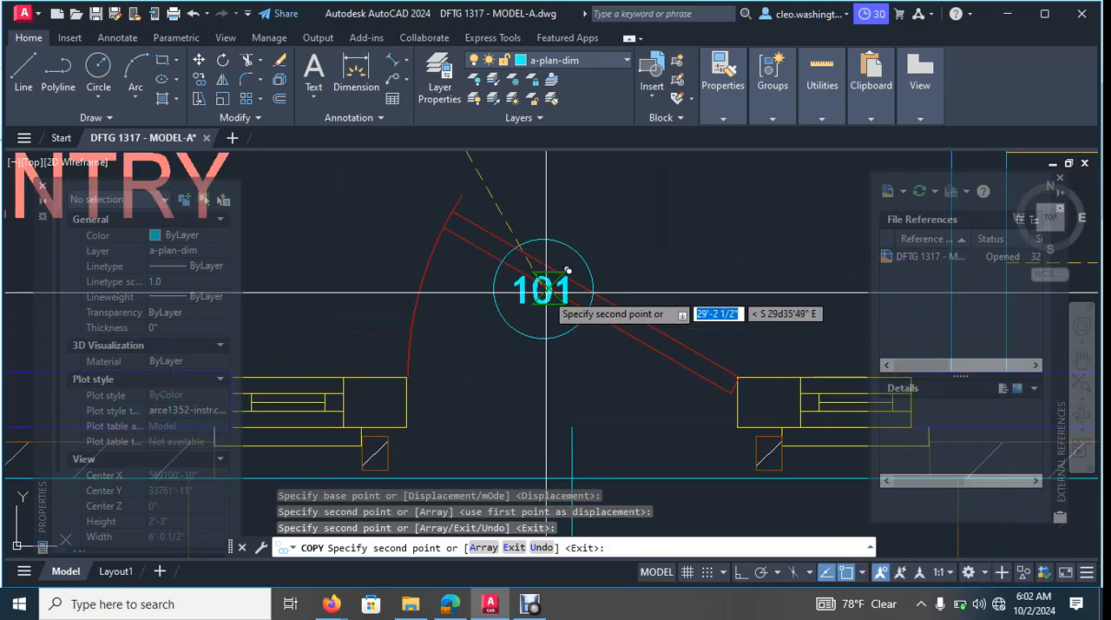
pyautogui.scroll(-8, 529, 374)
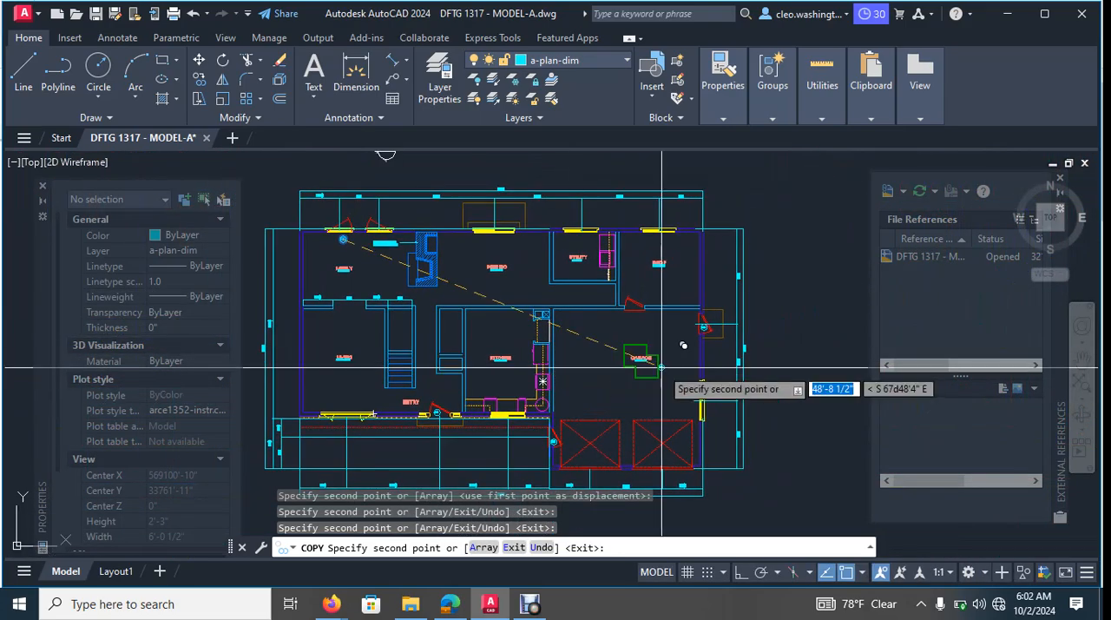
# - Place another copy of the 101 tag on the door between the shop and the garage
pyautogui.scroll(10, 642, 304)
pyautogui.moveTo(647, 193); pyautogui.dragTo(577, 260, button='middle')
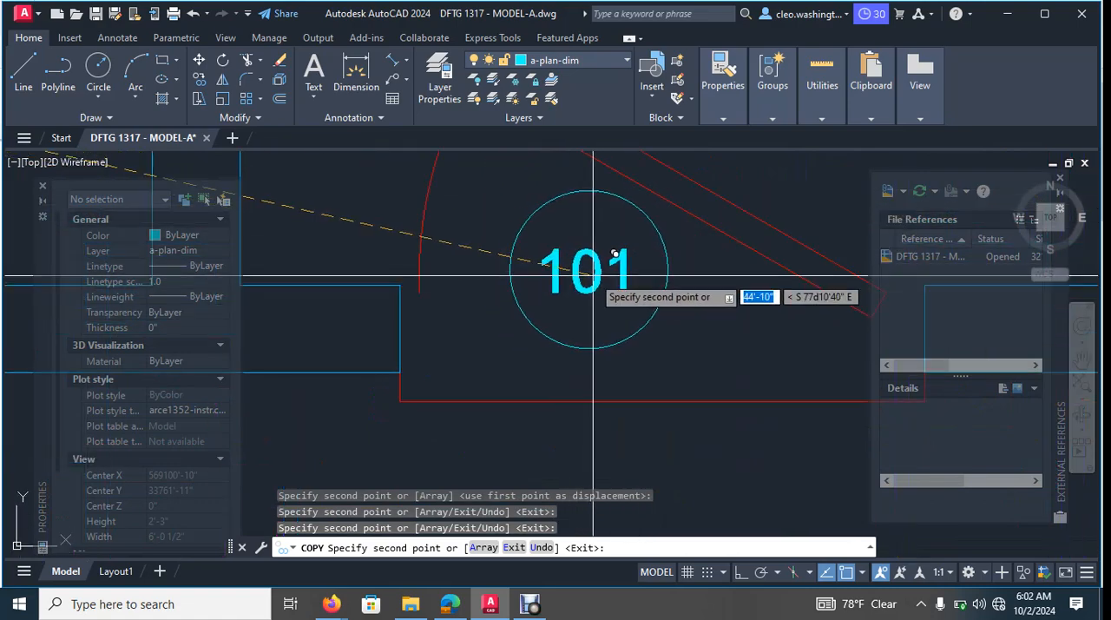
pyautogui.scroll(-9, 614, 255)
pyautogui.moveTo(618, 311); pyautogui.dragTo(600, 352, button='middle')
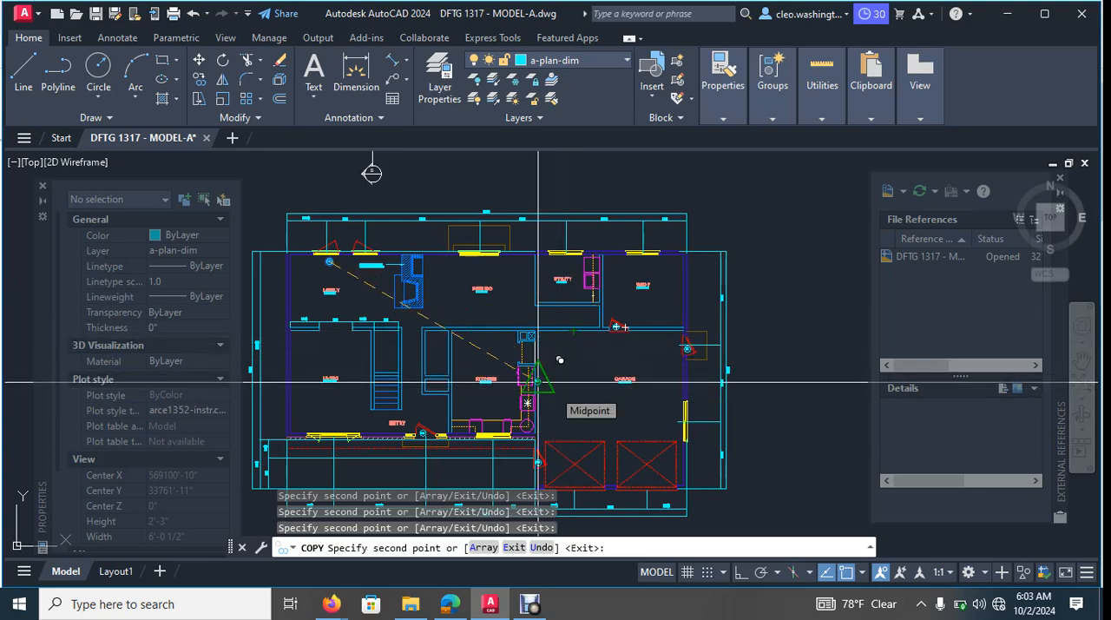
pyautogui.scroll(6, 530, 283)
pyautogui.moveTo(847, 308); pyautogui.dragTo(310, 288, button='middle')
pyautogui.moveTo(408, 311)
pyautogui.mouseDown(button='middle')
pyautogui.moveTo(475, 293)
pyautogui.moveTo(610, 322)
pyautogui.mouseUp(button='middle')
pyautogui.scroll(-2, 475, 292)
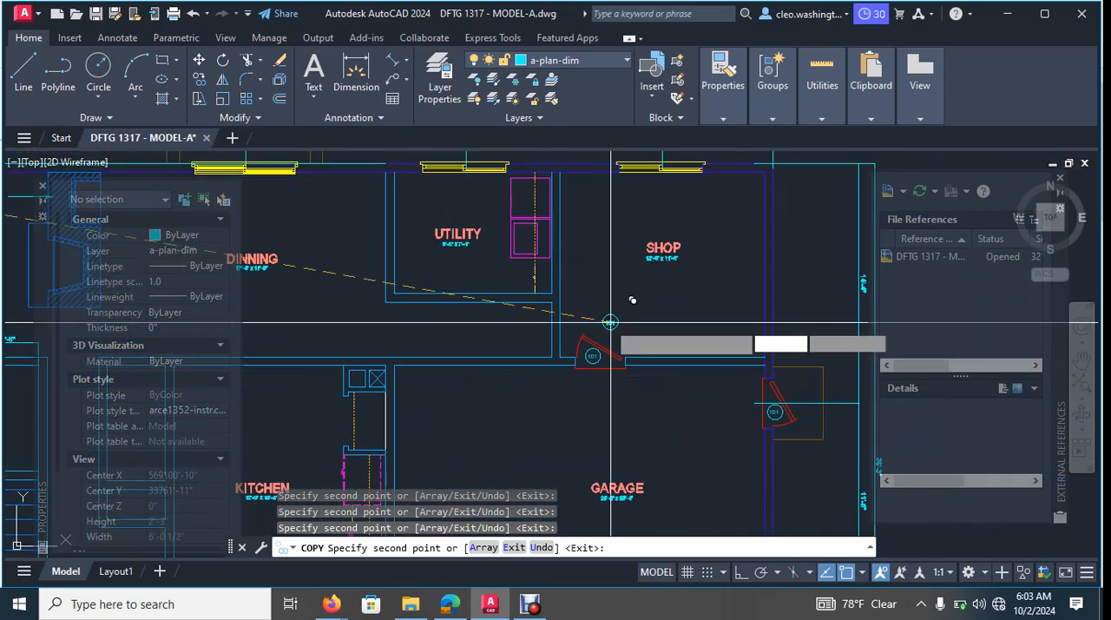
# - Check the shop, entry, kitchen and living areas for doors still needing a 101 tag, and end the tag copying
pyautogui.moveTo(480, 369); pyautogui.dragTo(652, 240, button='middle')
pyautogui.moveTo(538, 315)
pyautogui.mouseDown(button='middle')
pyautogui.moveTo(595, 266)
pyautogui.moveTo(643, 252)
pyautogui.mouseUp(button='middle')
pyautogui.moveTo(478, 265); pyautogui.dragTo(648, 274, button='middle')
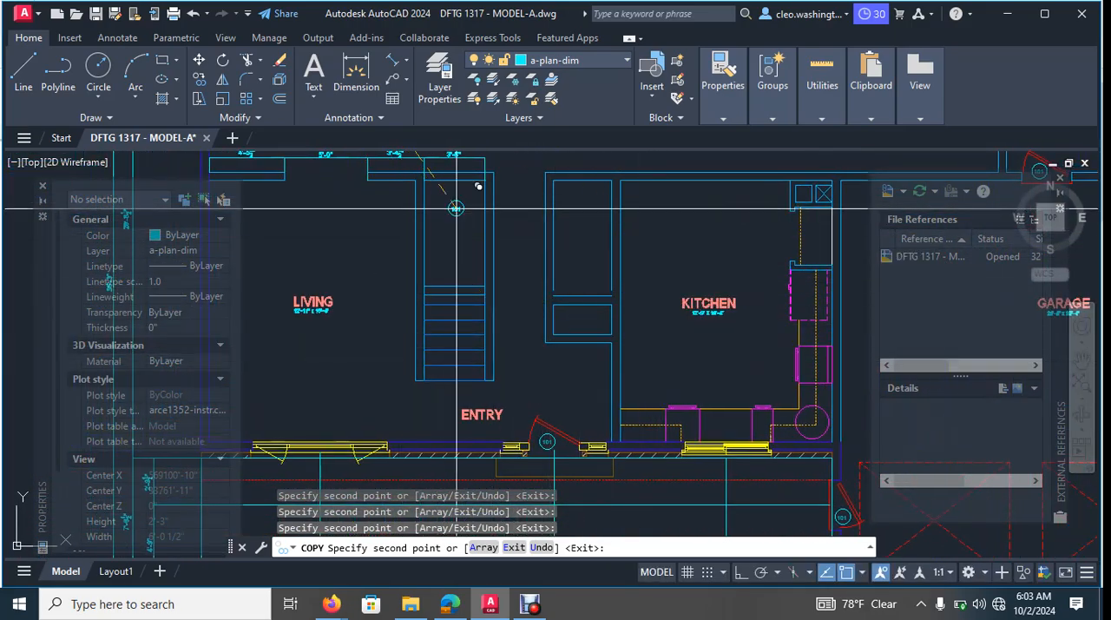
pyautogui.scroll(-4, 569, 325)
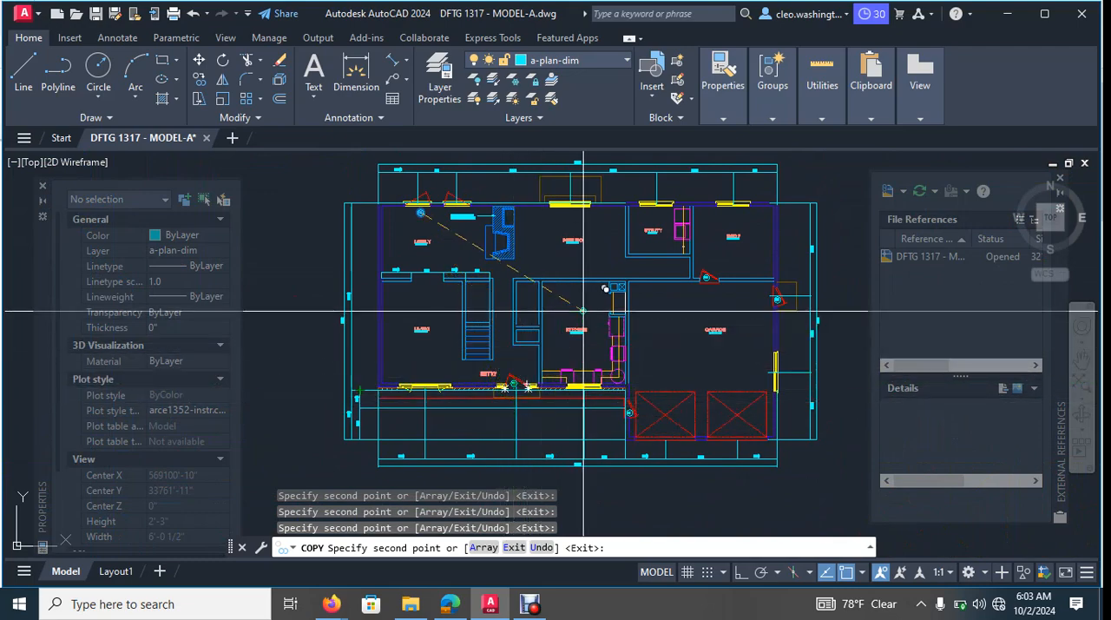
pyautogui.scroll(2, 529, 281)
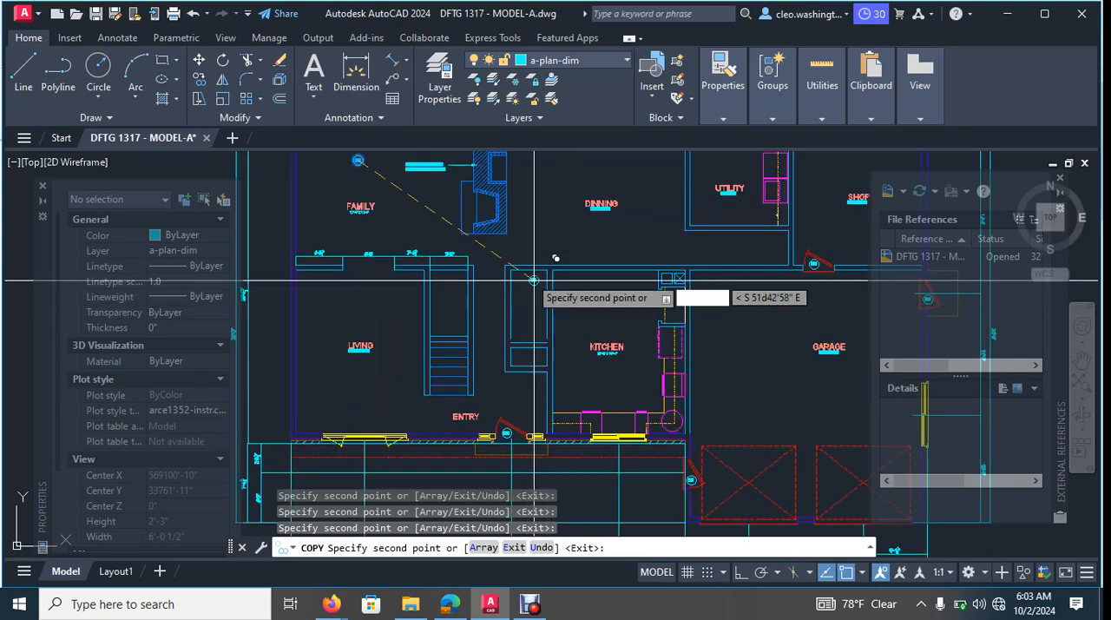
pyautogui.scroll(-6, 533, 280)
pyautogui.moveTo(612, 312)
pyautogui.mouseDown(button='middle')
pyautogui.moveTo(606, 405)
pyautogui.moveTo(609, 331)
pyautogui.mouseUp(button='middle')
pyautogui.scroll(6, 553, 413)
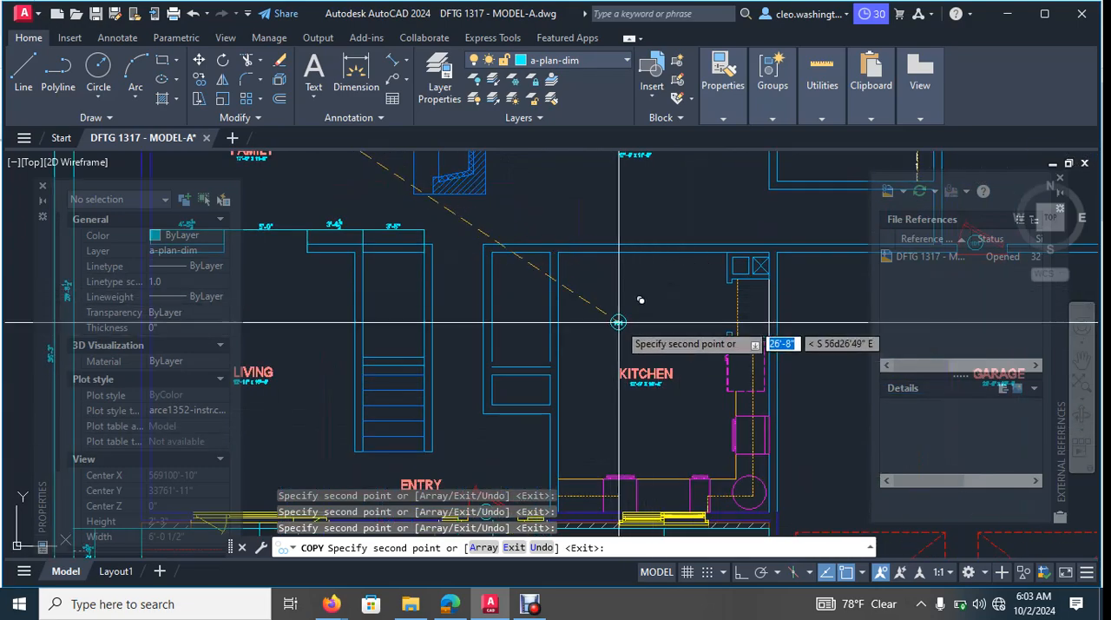
pyautogui.press('Escape')
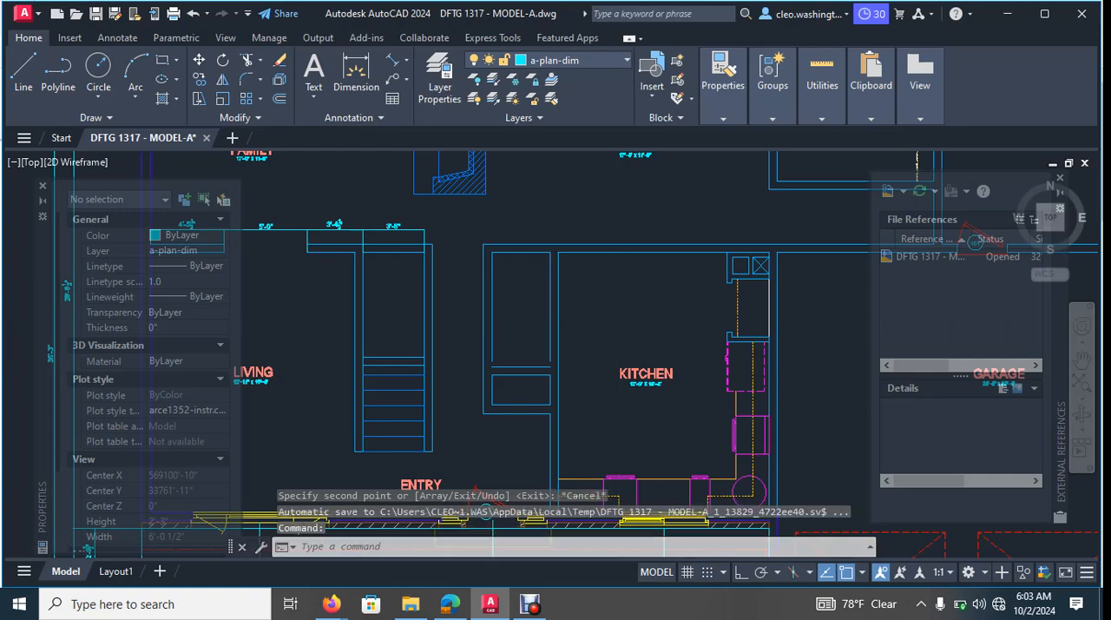
# - Turn on all layers of the drawing with LAYON
pyautogui.scroll(-6, 546, 379)
pyautogui.write('lat')
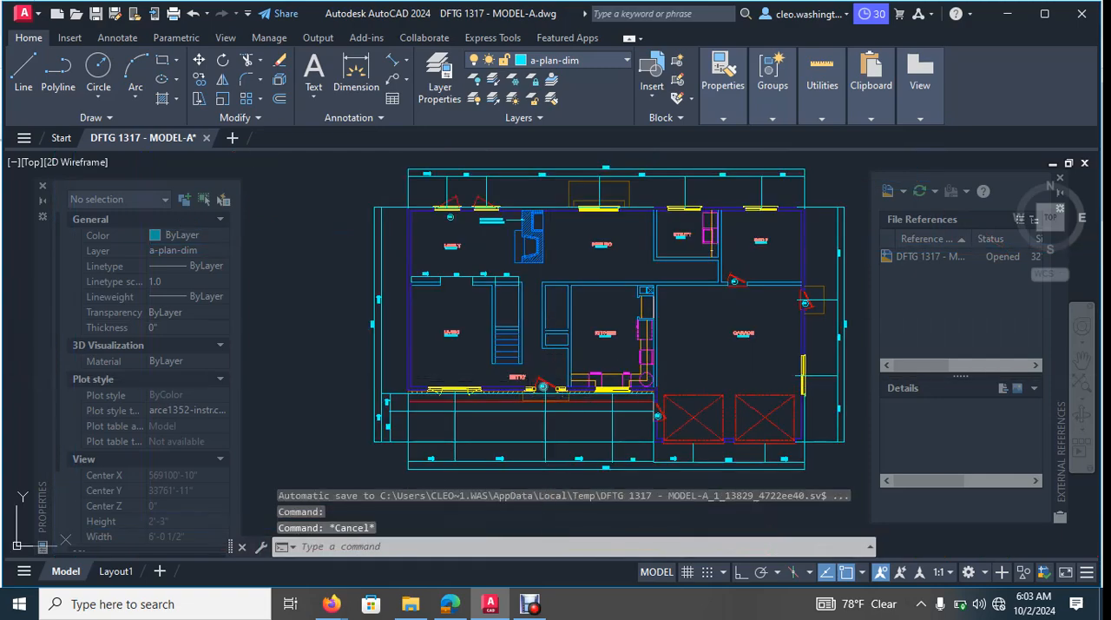
pyautogui.write('thw')
pyautogui.press('Return')
pyautogui.write('LAYON')
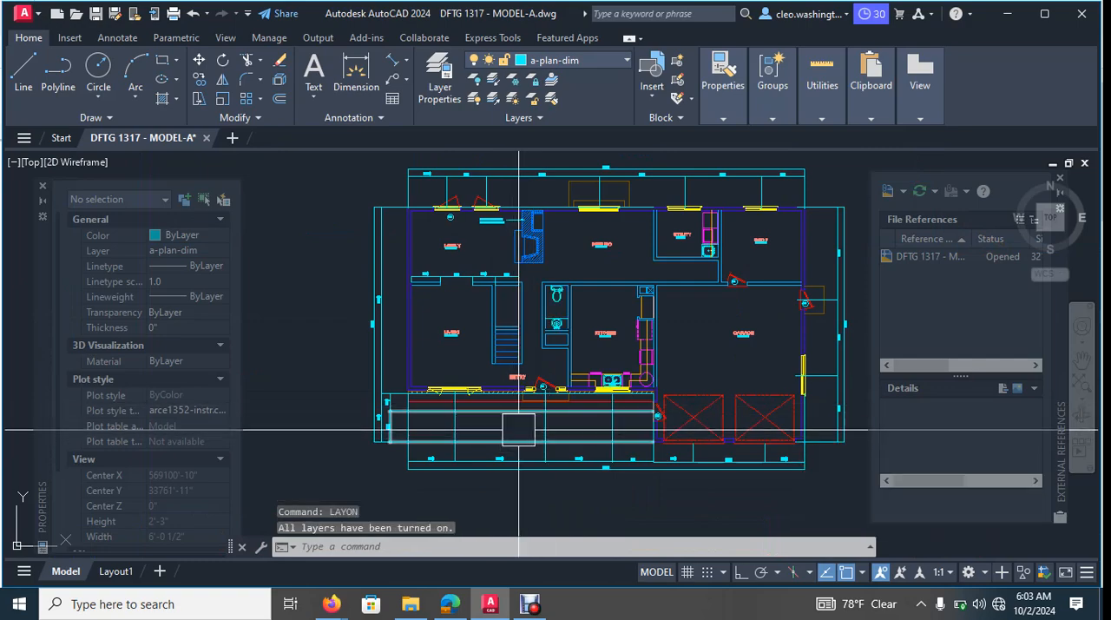
# - Review the whole floor plan with all layers on, including the bathroom, kitchen and utility fixtures and the outer dimensions
pyautogui.scroll(2, 665, 329)
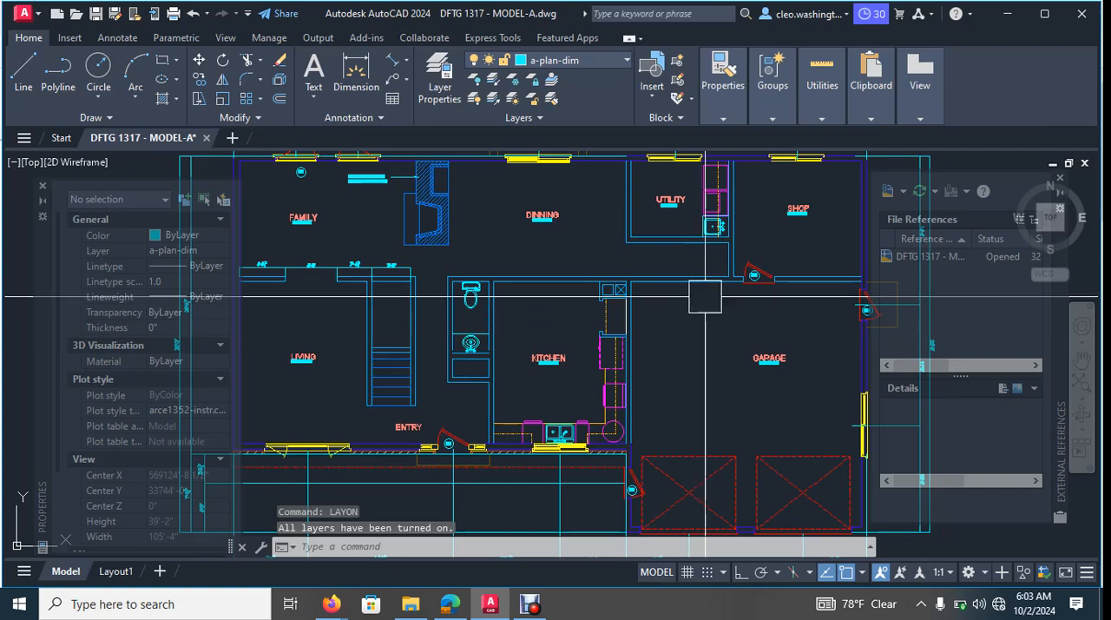
pyautogui.scroll(2, 758, 281)
pyautogui.moveTo(498, 347)
pyautogui.mouseDown(button='middle')
pyautogui.moveTo(628, 325)
pyautogui.moveTo(658, 299)
pyautogui.moveTo(638, 286)
pyautogui.mouseUp(button='middle')
pyautogui.scroll(-2, 618, 323)
pyautogui.scroll(5, 610, 221)
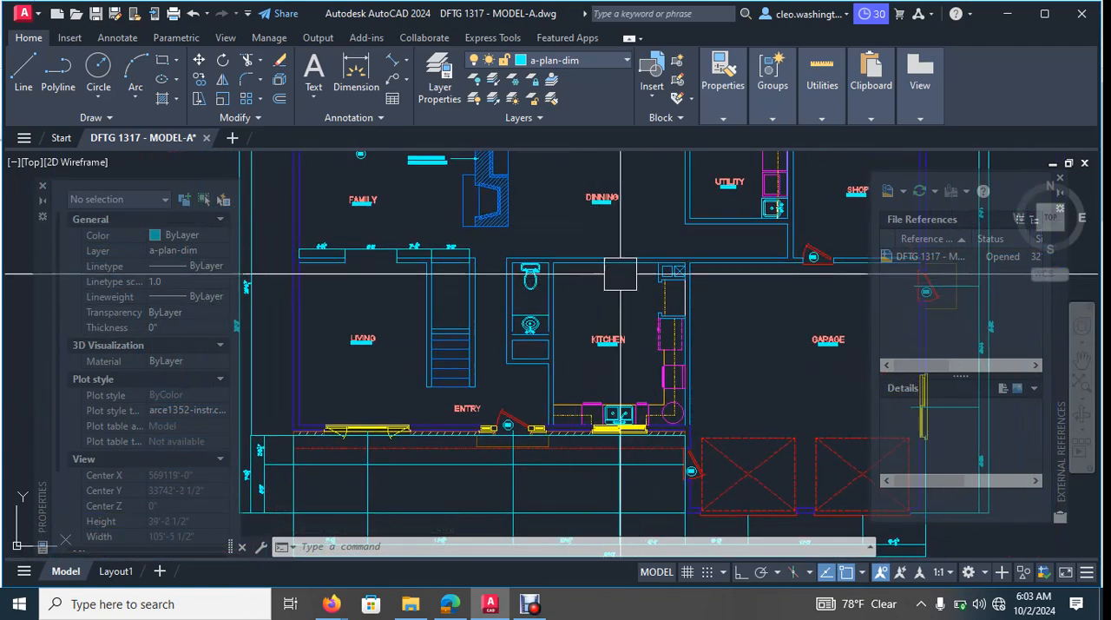
pyautogui.scroll(-3, 685, 352)
pyautogui.moveTo(685, 351)
pyautogui.mouseDown(button='middle')
pyautogui.moveTo(686, 363)
pyautogui.moveTo(607, 367)
pyautogui.mouseUp(button='middle')
pyautogui.scroll(2, 513, 348)
pyautogui.scroll(-4, 720, 293)
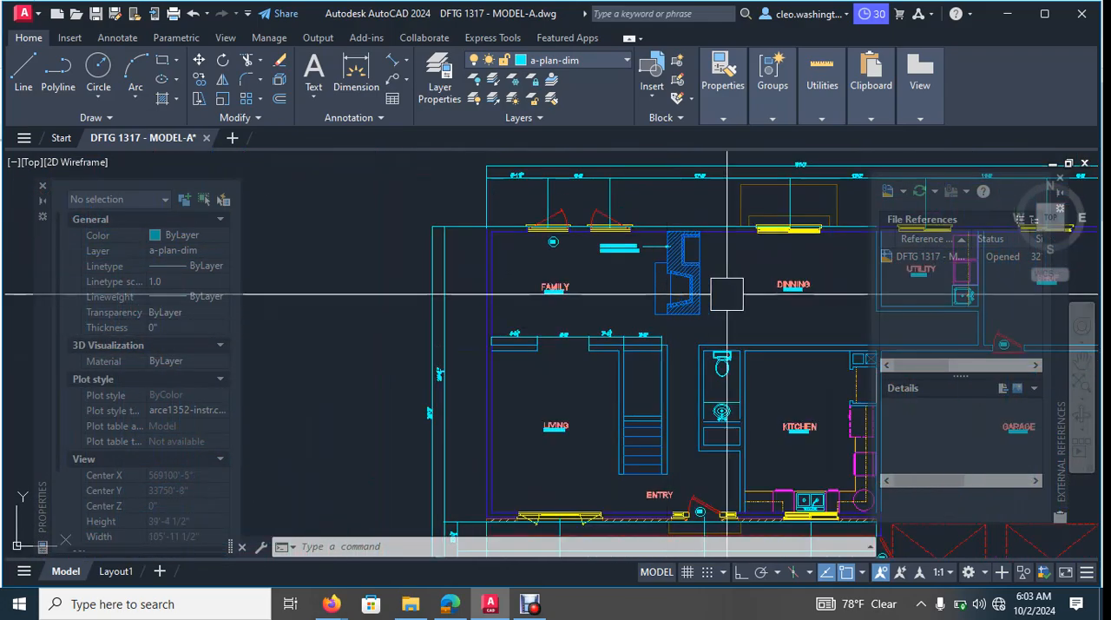
pyautogui.scroll(3, 608, 337)
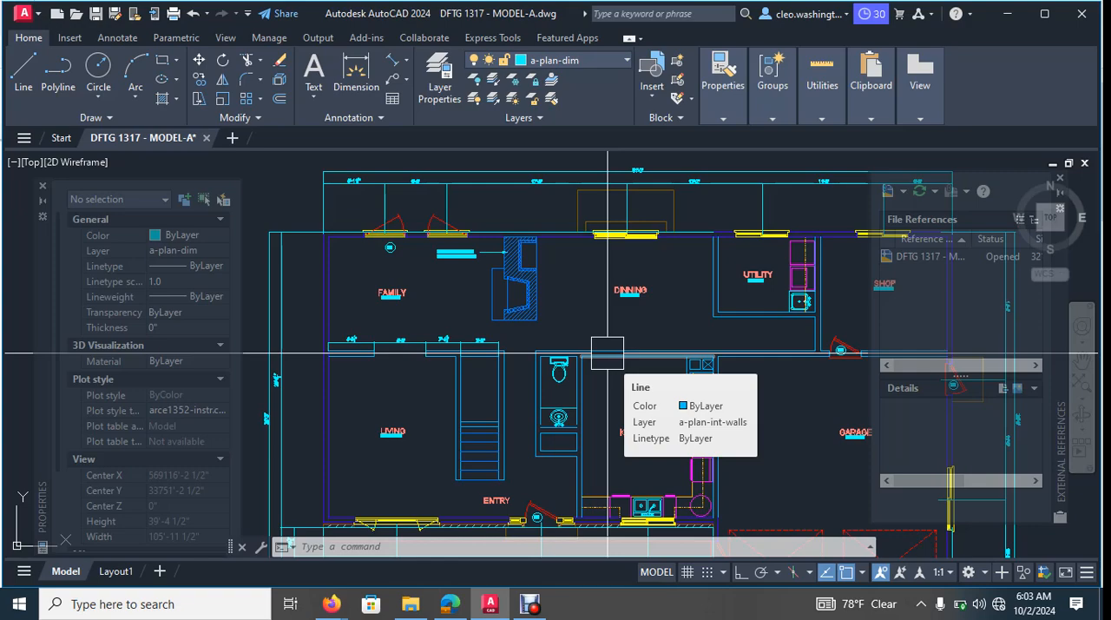
pyautogui.press('Escape')
pyautogui.scroll(-3, 573, 360)
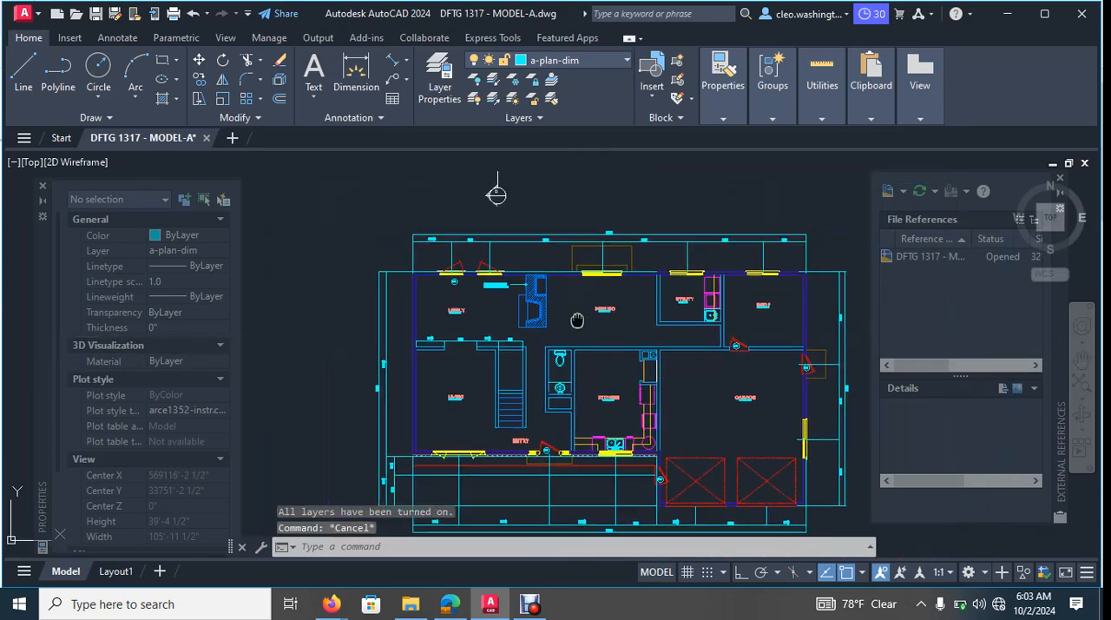
pyautogui.moveTo(578, 320); pyautogui.dragTo(550, 318, button='middle')
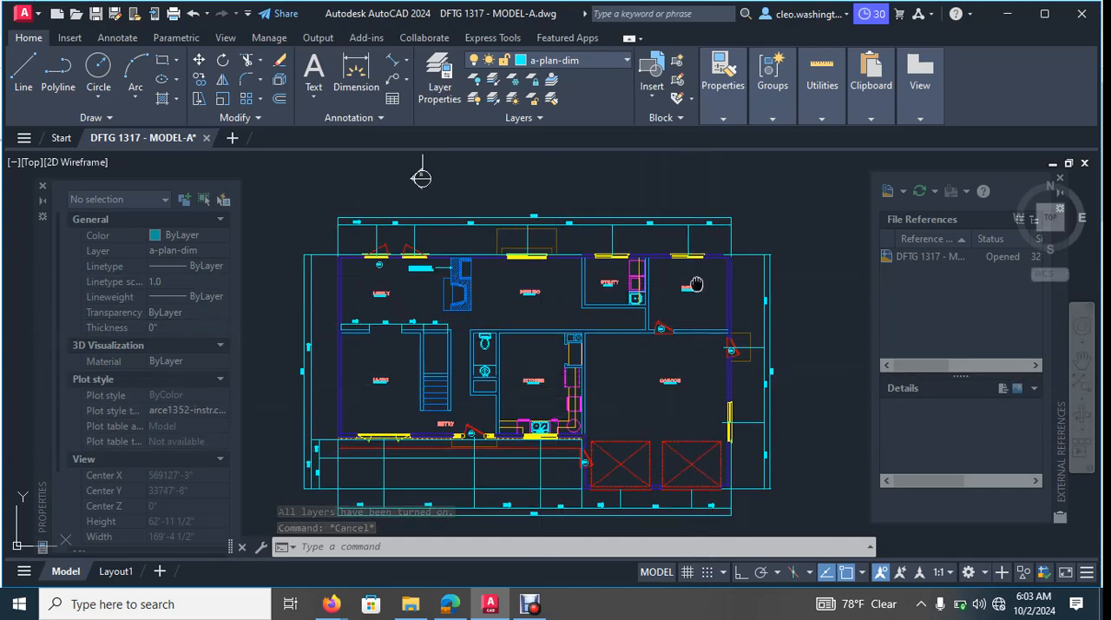
pyautogui.moveTo(672, 321); pyautogui.dragTo(698, 296, button='middle')
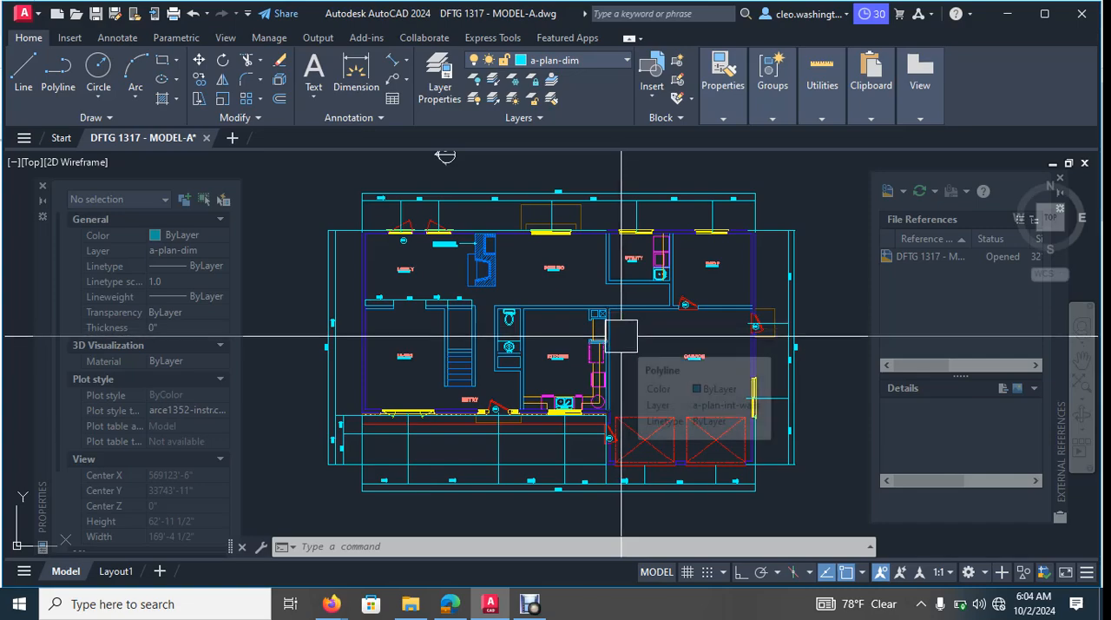
# - Examine the garage, kitchen, bathroom and entry areas together with the tagged doors around them
pyautogui.moveTo(631, 357); pyautogui.dragTo(635, 322, button='middle')
pyautogui.scroll(4, 717, 375)
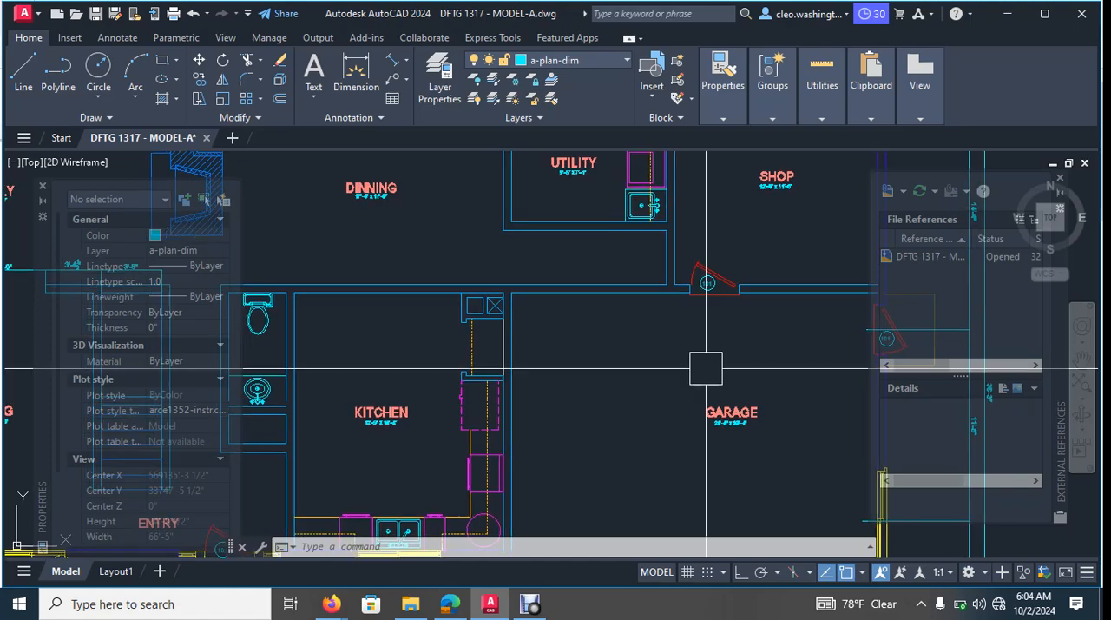
pyautogui.scroll(-2, 626, 352)
pyautogui.moveTo(722, 353); pyautogui.dragTo(665, 304, button='middle')
pyautogui.scroll(2, 685, 297)
pyautogui.scroll(-2, 669, 312)
pyautogui.moveTo(469, 421); pyautogui.dragTo(563, 369, button='middle')
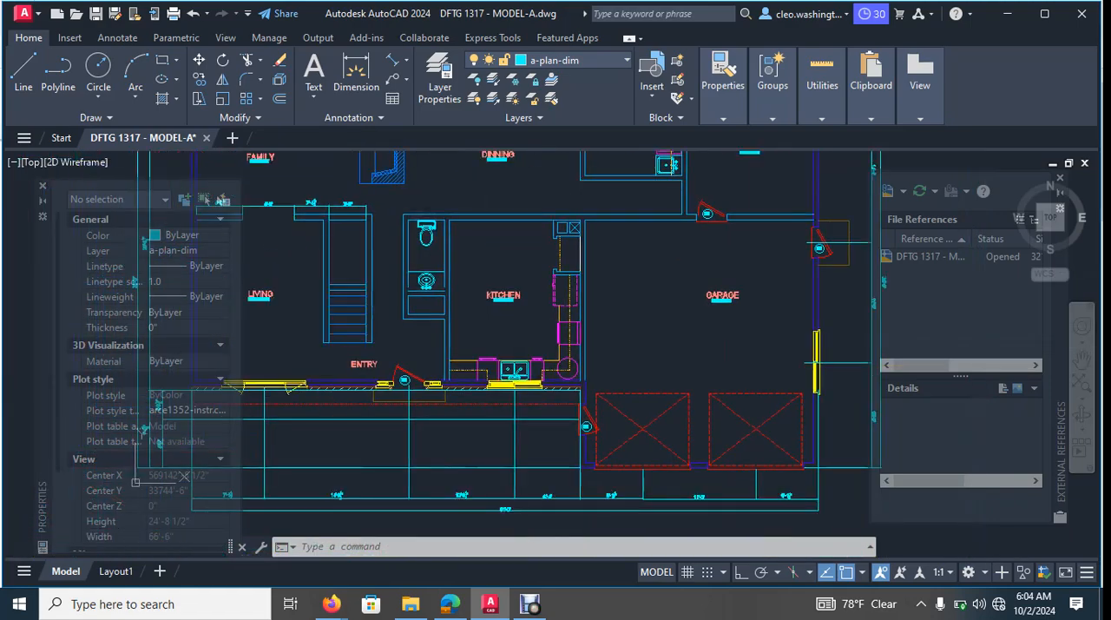
pyautogui.moveTo(402, 363); pyautogui.dragTo(560, 355, button='middle')
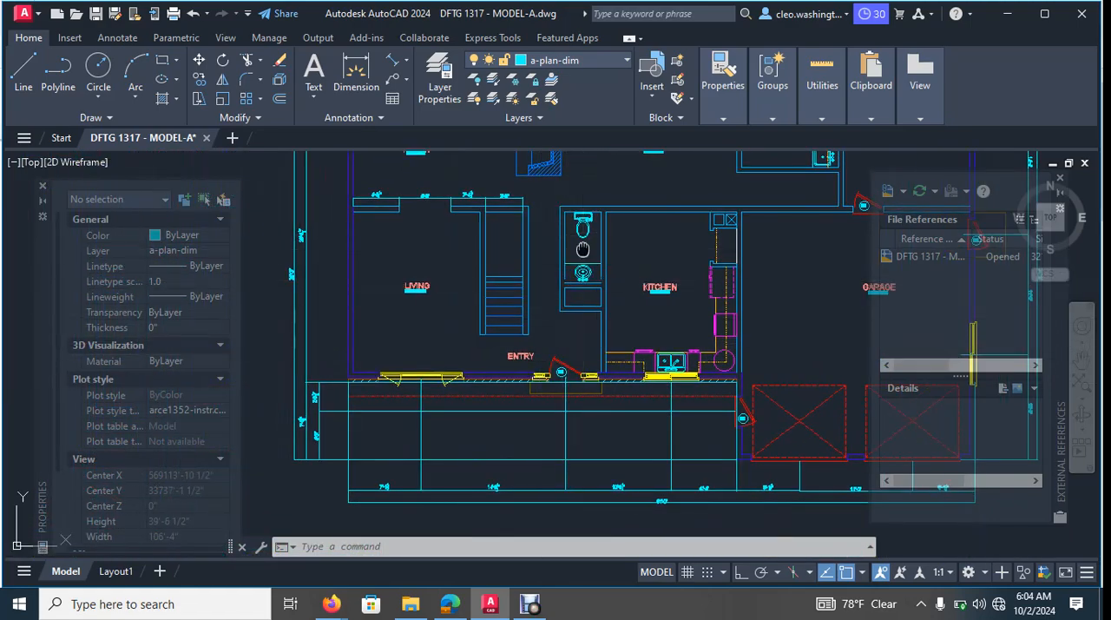
pyautogui.moveTo(582, 250); pyautogui.dragTo(504, 375, button='middle')
pyautogui.moveTo(629, 346); pyautogui.dragTo(494, 322, button='middle')
pyautogui.scroll(-2, 657, 394)
pyautogui.moveTo(658, 396); pyautogui.dragTo(776, 388, button='middle')
pyautogui.scroll(6, 506, 314)
pyautogui.scroll(-4, 558, 288)
pyautogui.scroll(-2, 636, 356)
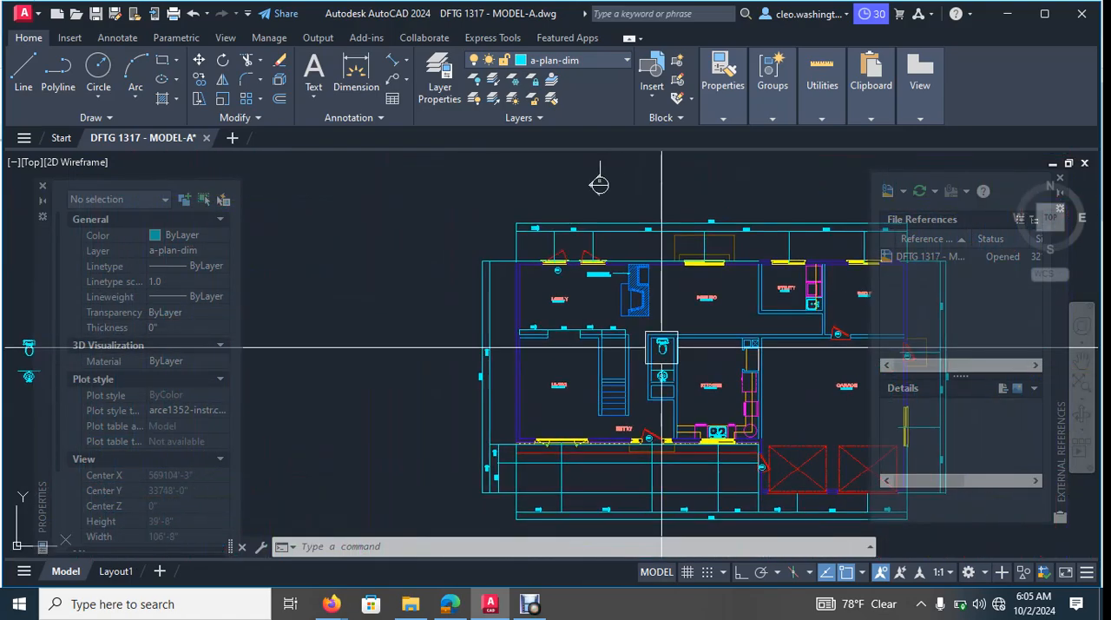
# - Select the dining room window block to inspect its layer and properties
pyautogui.scroll(6, 691, 337)
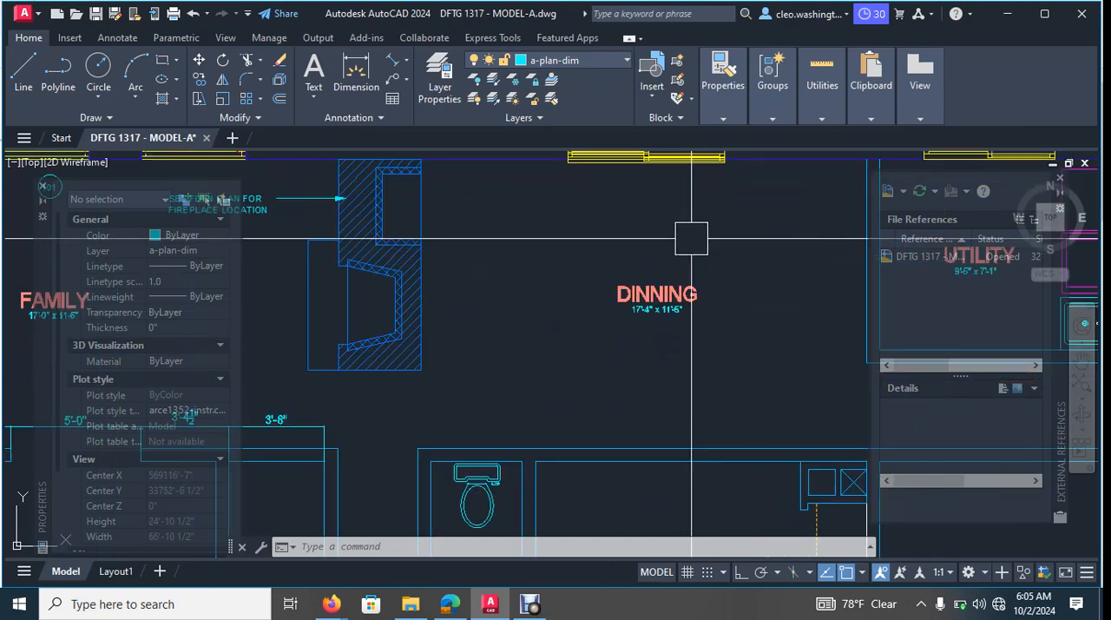
pyautogui.moveTo(692, 238); pyautogui.dragTo(699, 393, button='middle')
pyautogui.scroll(5, 669, 299)
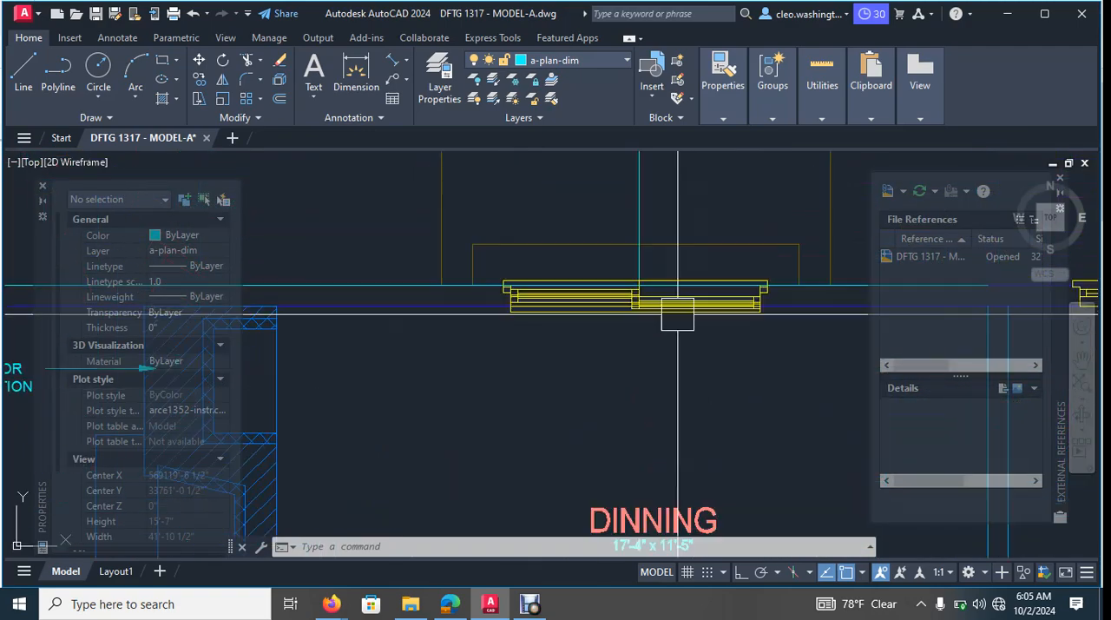
pyautogui.click(673, 291)
pyautogui.scroll(-3, 638, 293)
pyautogui.scroll(-8, 630, 294)
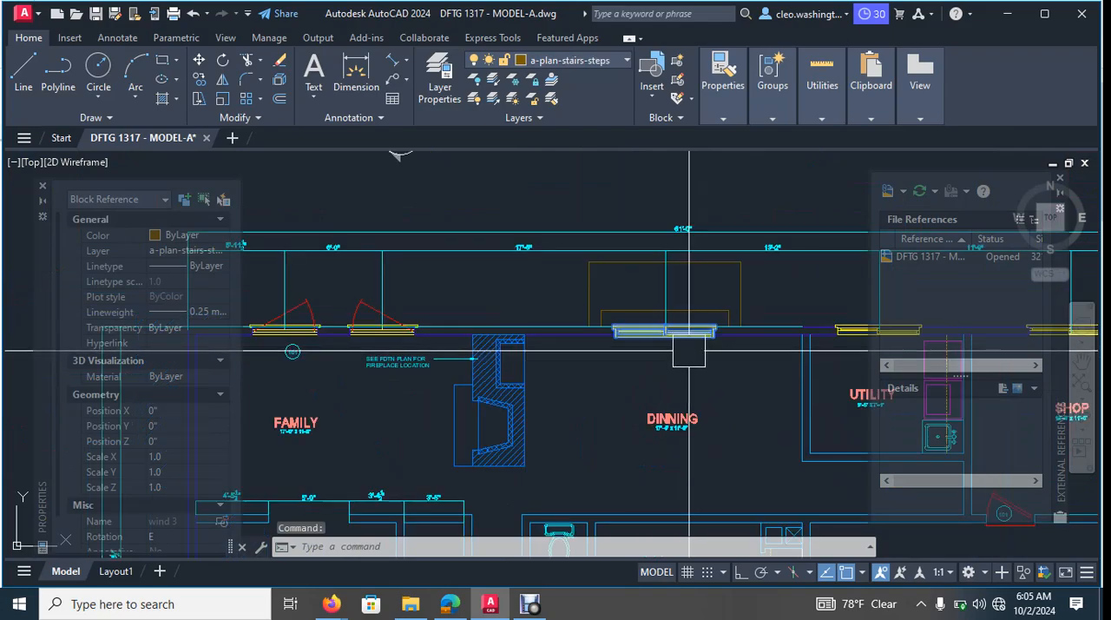
pyautogui.moveTo(694, 398)
pyautogui.mouseDown(button='middle')
pyautogui.moveTo(707, 328)
pyautogui.moveTo(698, 293)
pyautogui.moveTo(588, 288)
pyautogui.moveTo(600, 290)
pyautogui.mouseUp(button='middle')
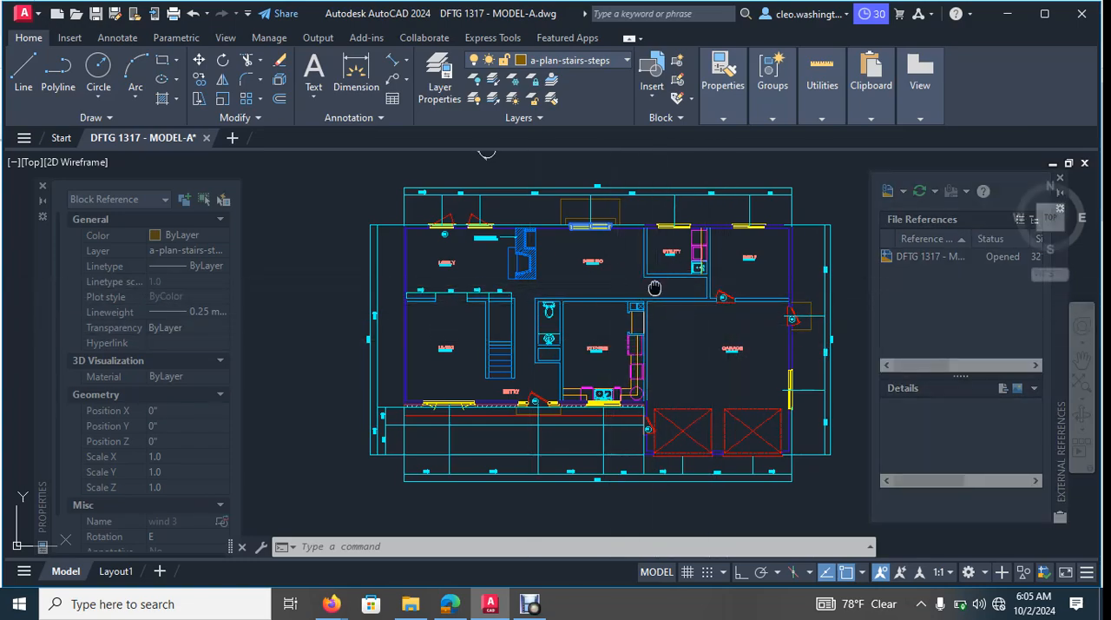
# - Inspect the doors and their tags from the family room through the entry to the garage's exterior side door
pyautogui.scroll(5, 747, 256)
pyautogui.scroll(-3, 677, 388)
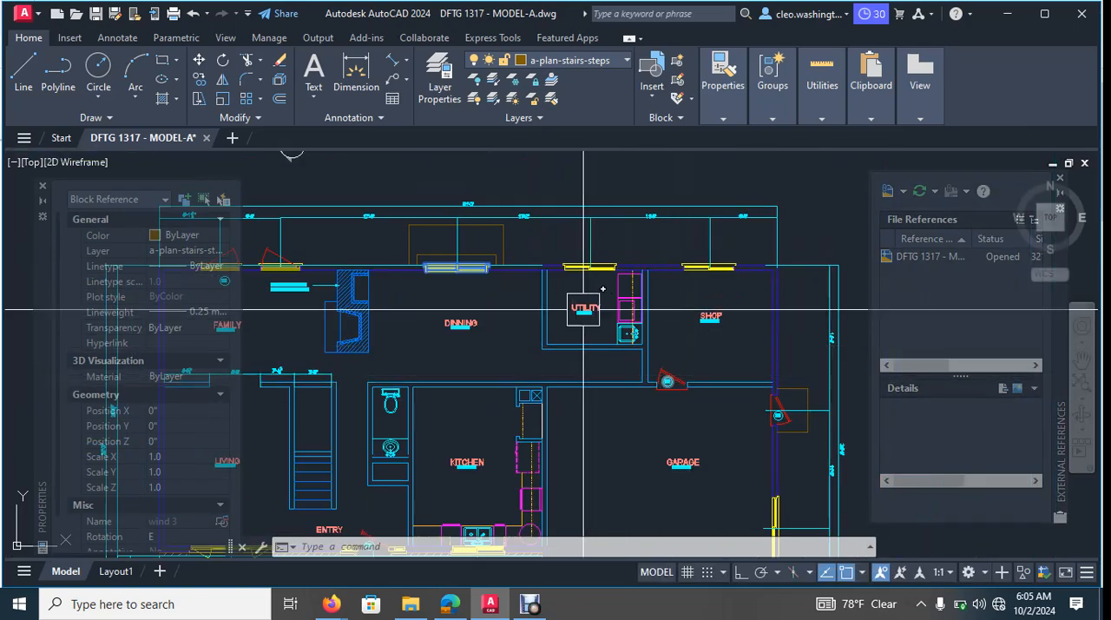
pyautogui.scroll(2, 560, 323)
pyautogui.moveTo(560, 323); pyautogui.dragTo(893, 288, button='middle')
pyautogui.moveTo(404, 337); pyautogui.dragTo(533, 333, button='middle')
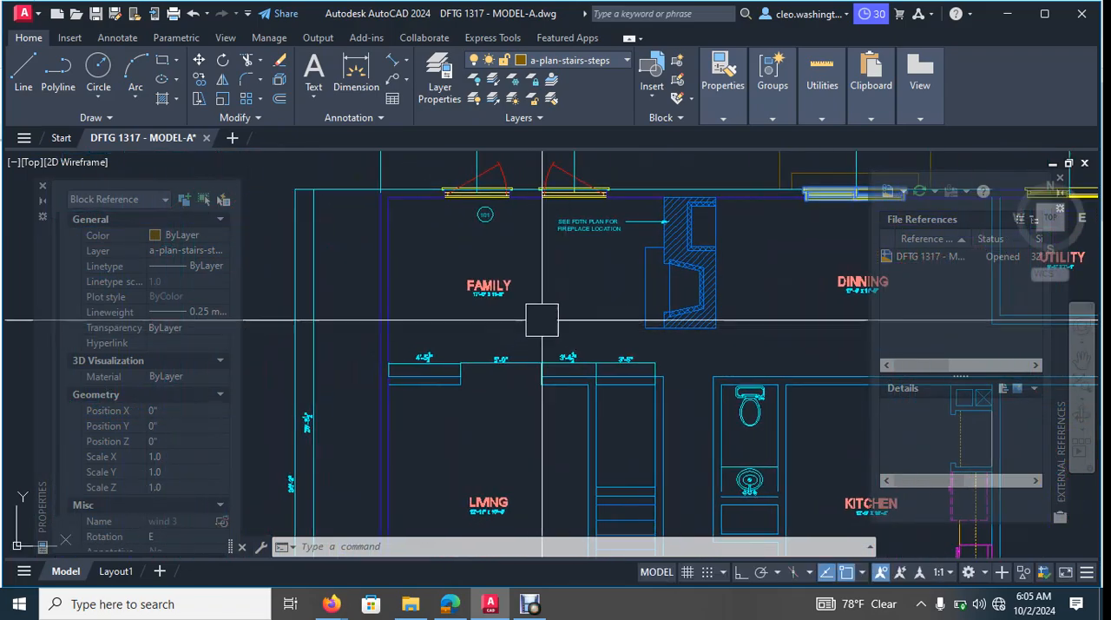
pyautogui.moveTo(605, 412); pyautogui.dragTo(695, 261, button='middle')
pyautogui.moveTo(682, 360); pyautogui.dragTo(581, 295, button='middle')
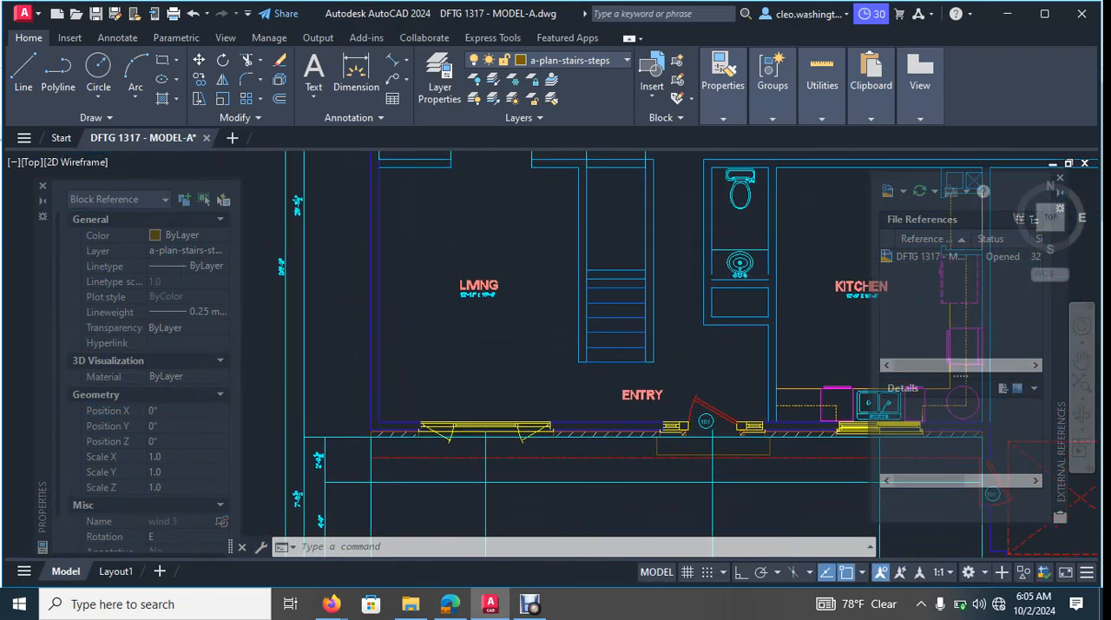
pyautogui.scroll(-2, 675, 283)
pyautogui.moveTo(675, 283); pyautogui.dragTo(645, 320, button='middle')
pyautogui.moveTo(779, 298); pyautogui.dragTo(543, 363, button='middle')
pyautogui.scroll(2, 858, 368)
pyautogui.scroll(5, 820, 326)
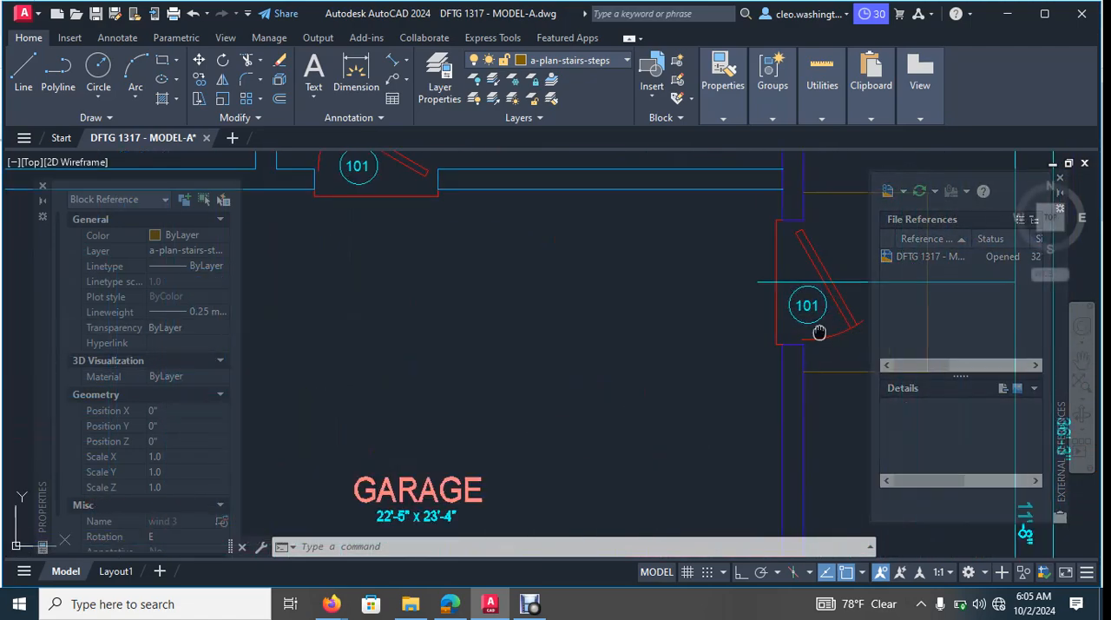
pyautogui.click(738, 352)
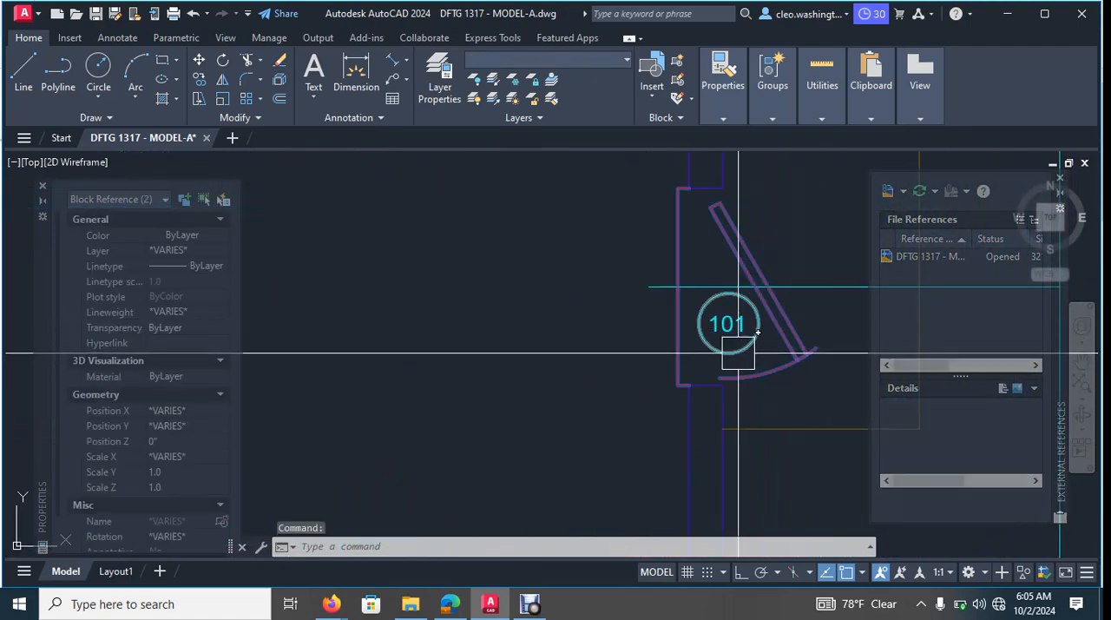
pyautogui.click(719, 338)
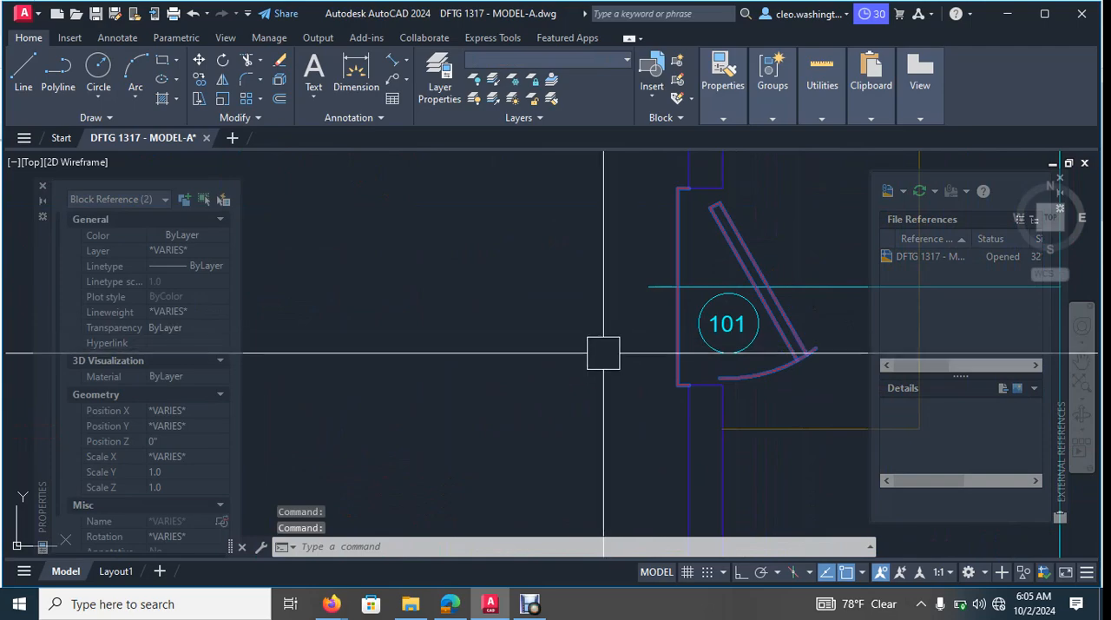
pyautogui.write('i')
pyautogui.press('Return')
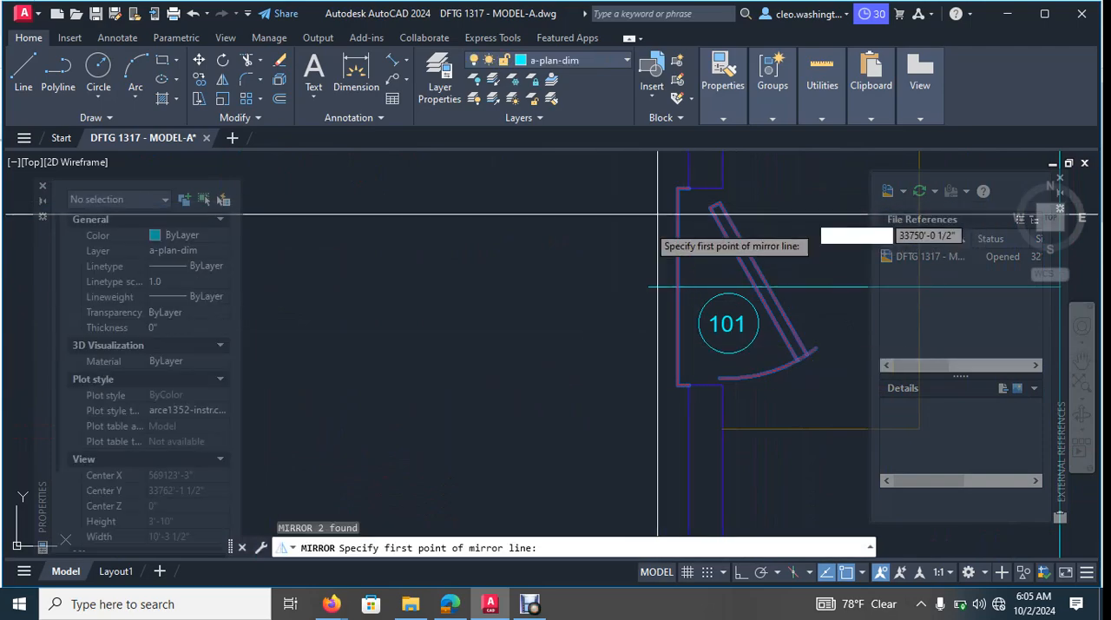
pyautogui.click(648, 289)
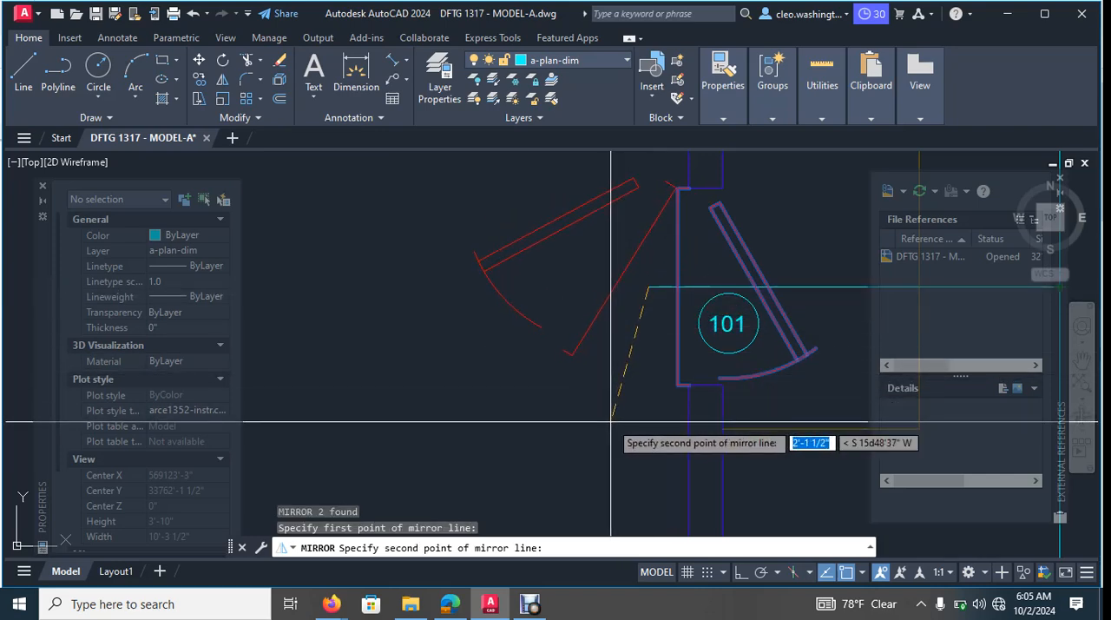
pyautogui.press('F8')
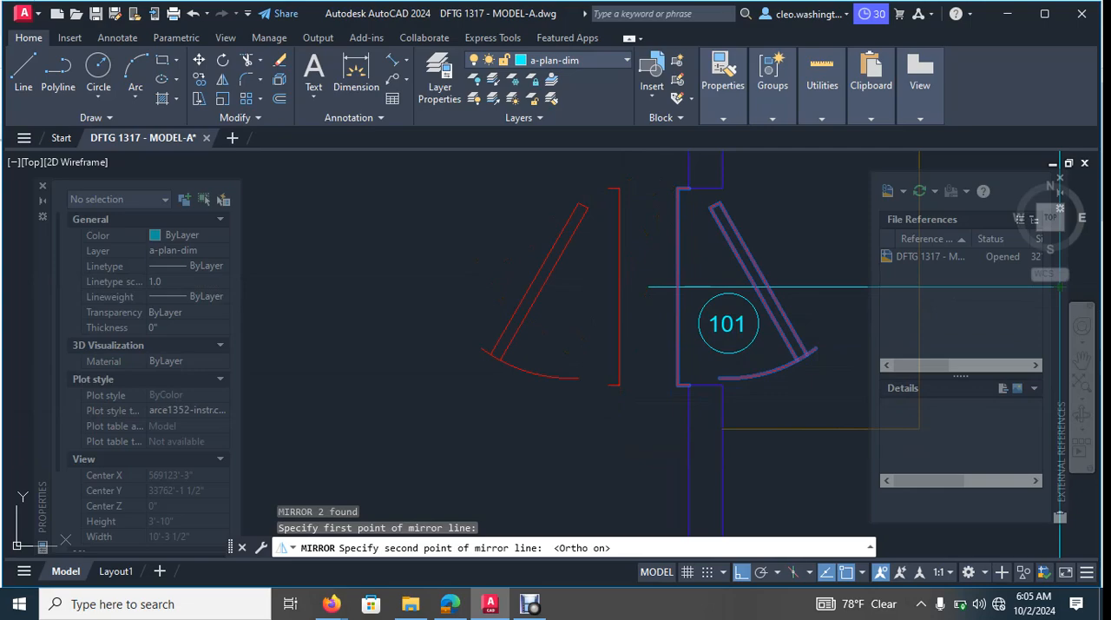
pyautogui.click(595, 465)
pyautogui.scroll(-3, 594, 466)
pyautogui.press('Escape')
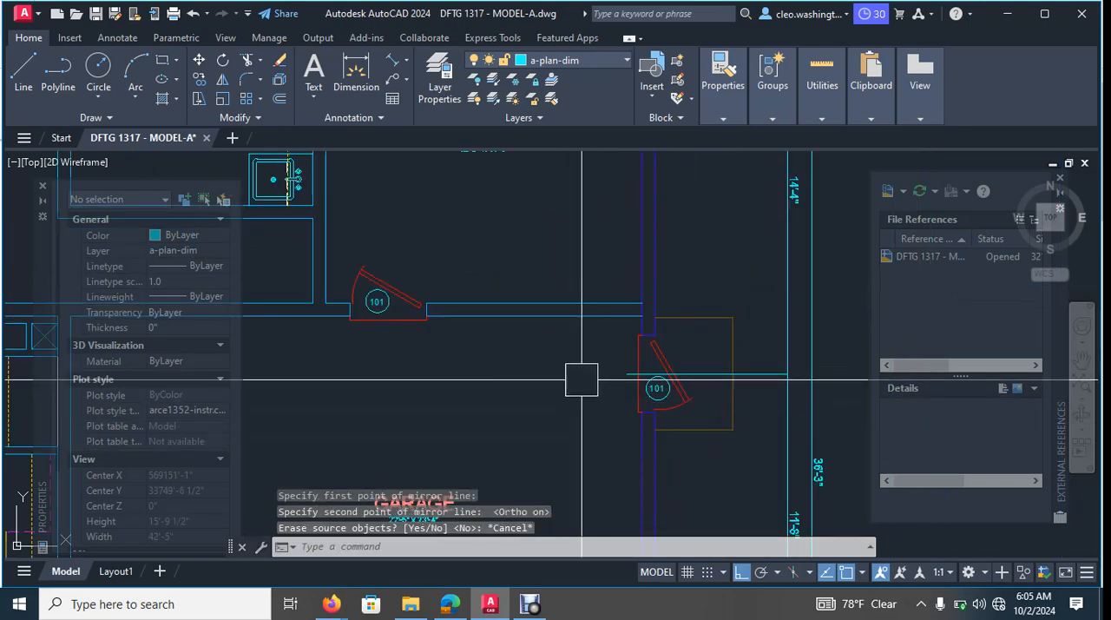
pyautogui.press('Escape')
pyautogui.press('Escape')
# - Mirror the garage's exterior side door block about a vertical line beside it, keeping the original door
pyautogui.press('Return')
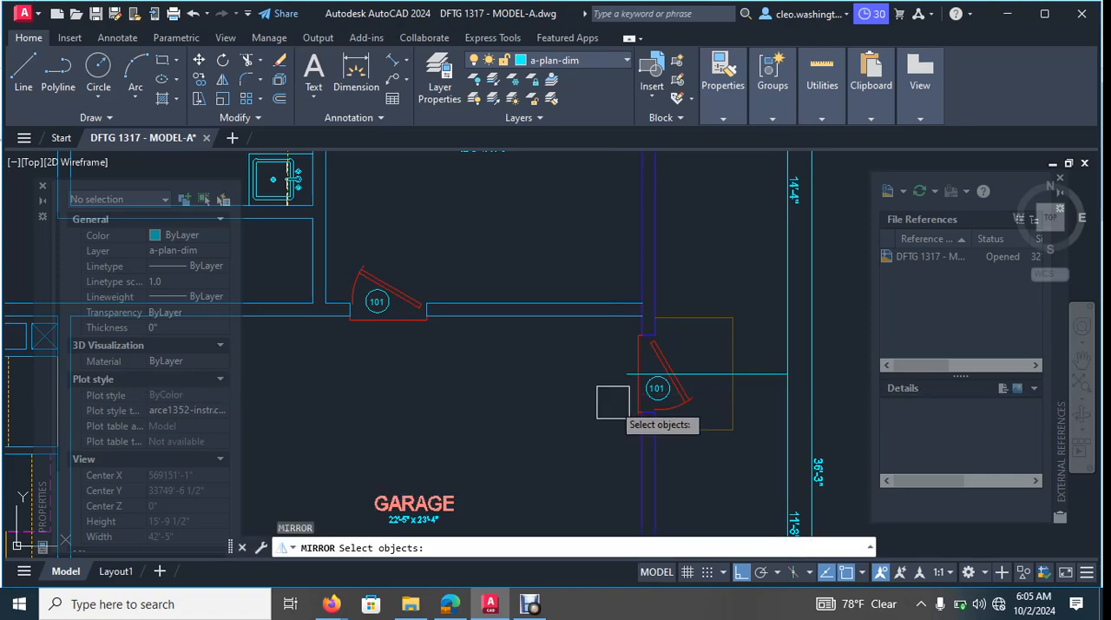
pyautogui.scroll(5, 722, 417)
pyautogui.click(573, 318)
pyautogui.scroll(-3, 599, 318)
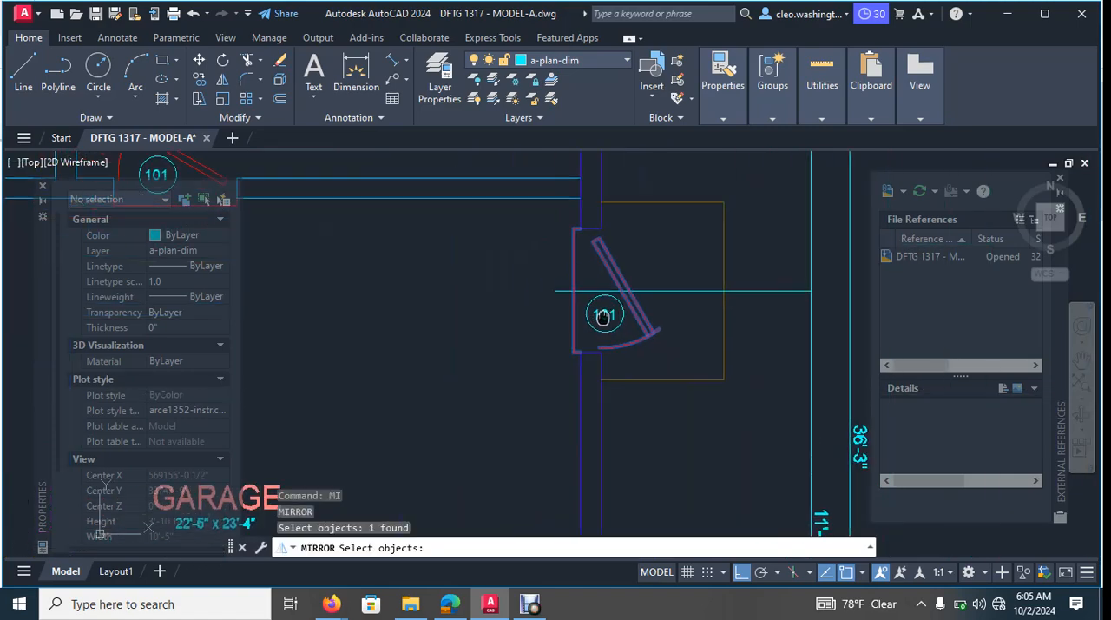
pyautogui.scroll(3, 527, 275)
pyautogui.press('Return')
pyautogui.click(625, 269)
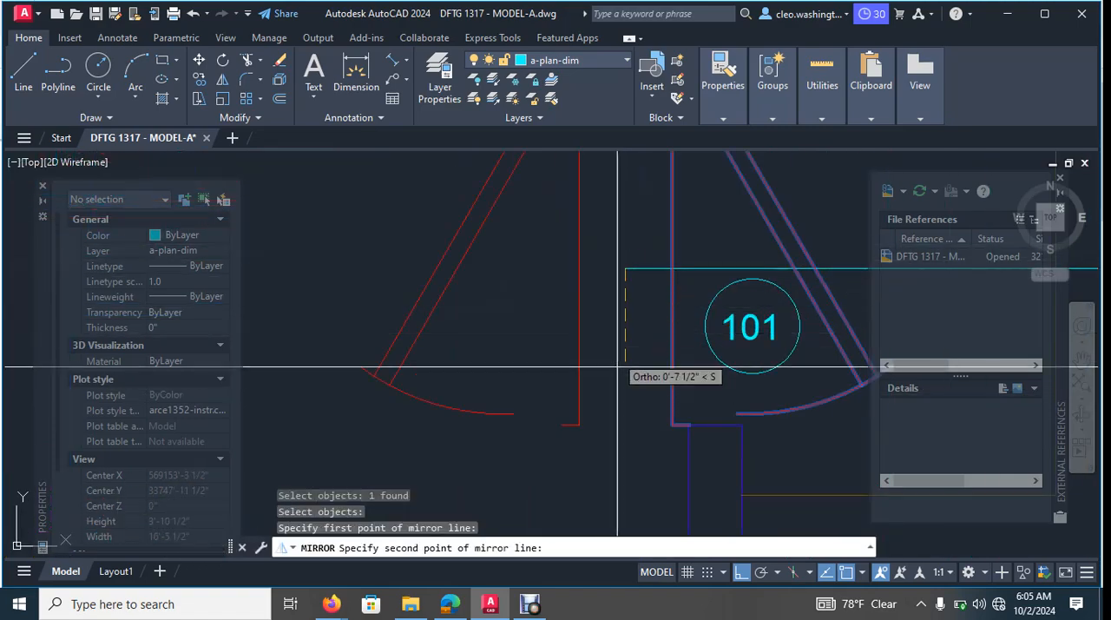
pyautogui.scroll(-2, 621, 449)
pyautogui.moveTo(621, 449); pyautogui.dragTo(614, 322, button='middle')
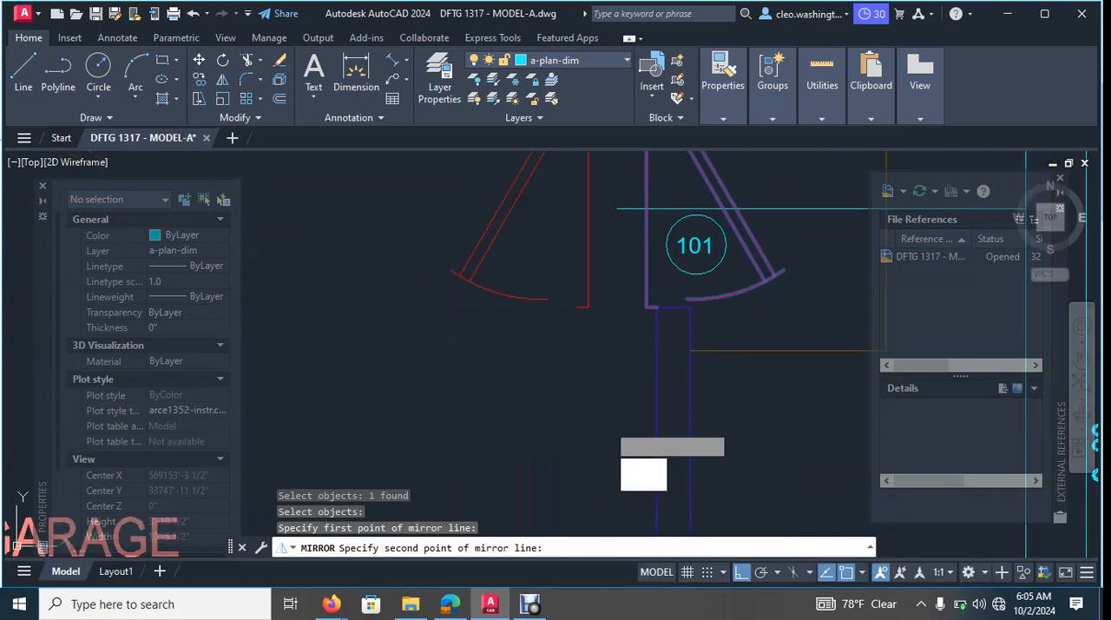
pyautogui.rightClick(608, 253)
pyautogui.press('Escape')
pyautogui.press('Escape')
pyautogui.press('Escape')
pyautogui.press('Escape')
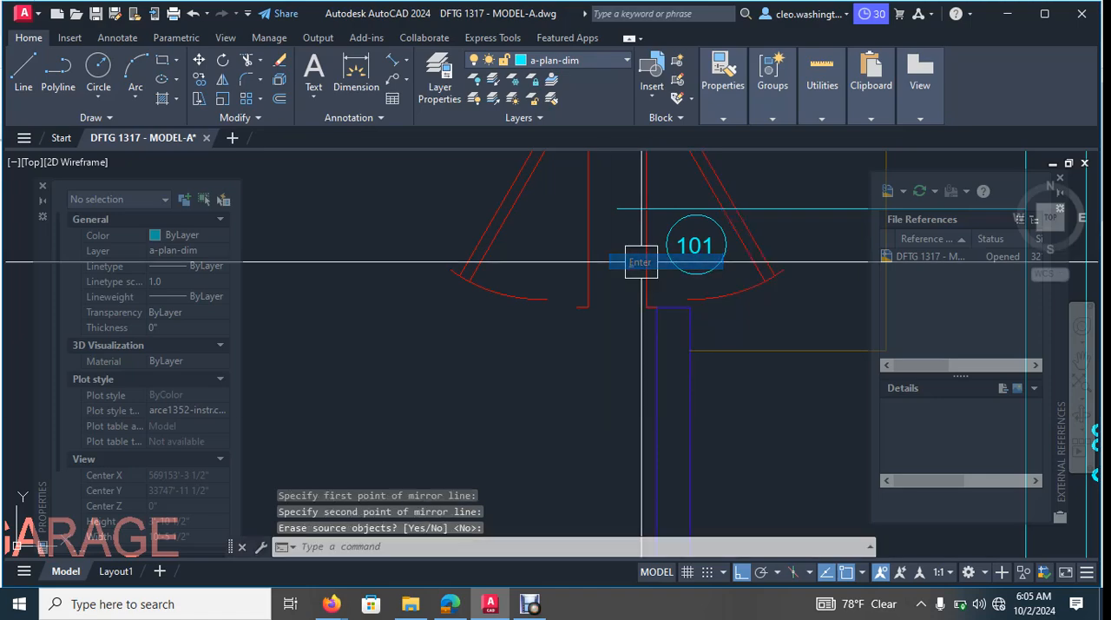
# - Move the mirrored door copy horizontally across the plan to just outside the living room's exterior side wall
pyautogui.scroll(-3, 640, 290)
pyautogui.write('m')
pyautogui.press('Return')
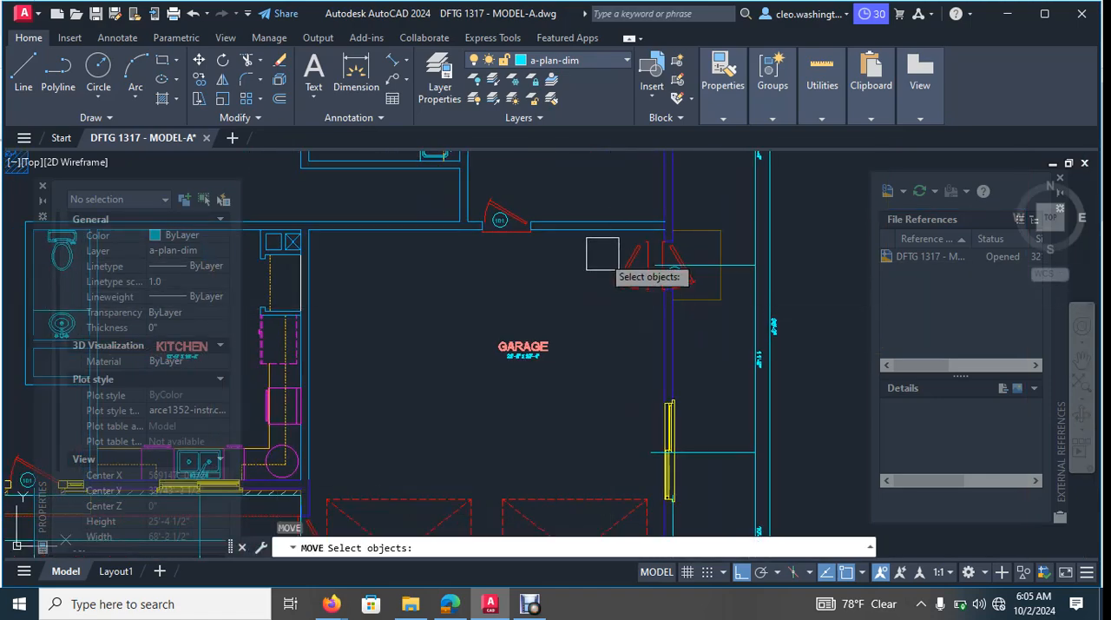
pyautogui.press('Return')
pyautogui.click(622, 275)
pyautogui.scroll(-4, 522, 301)
pyautogui.moveTo(523, 295); pyautogui.dragTo(694, 276, button='middle')
pyautogui.moveTo(573, 270); pyautogui.dragTo(776, 268, button='middle')
pyautogui.scroll(2, 579, 266)
pyautogui.scroll(5, 605, 239)
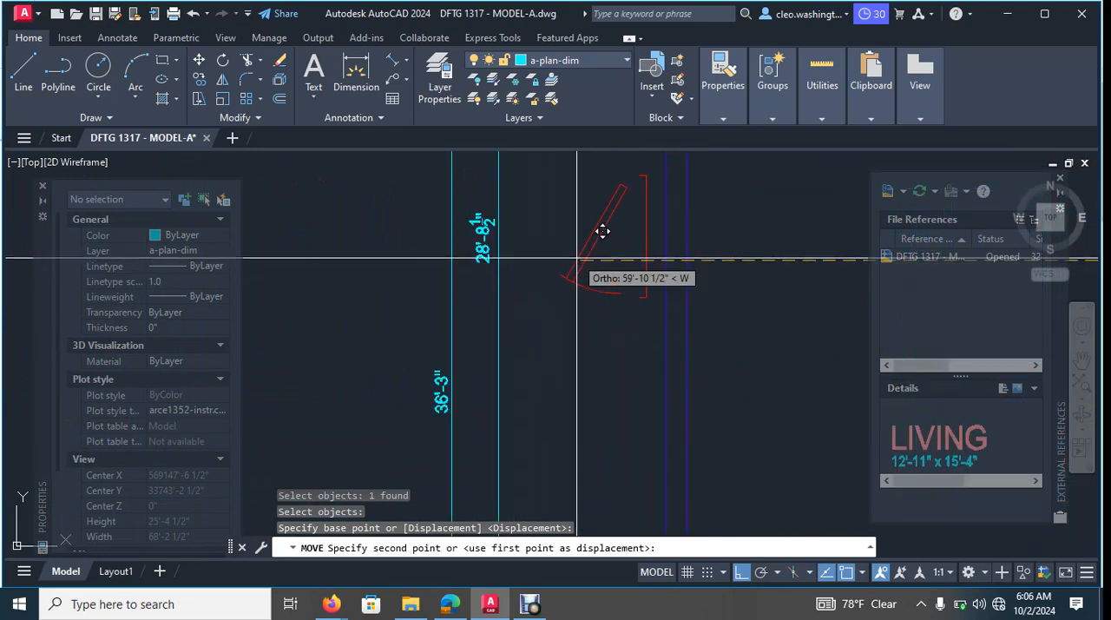
pyautogui.press('Escape')
pyautogui.scroll(3, 640, 165)
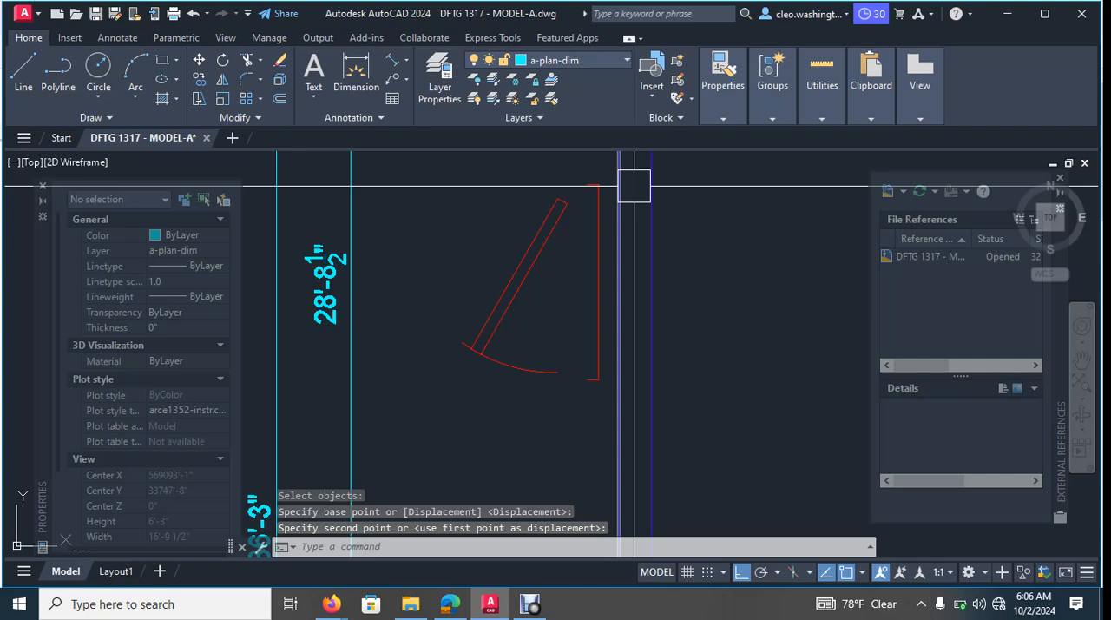
# - Draw a horizontal line from the upper corner of the door frame across both lines of the living room's exterior wall
pyautogui.press('Escape')
pyautogui.press('Escape')
pyautogui.write('l')
pyautogui.press('Return')
pyautogui.scroll(4, 608, 165)
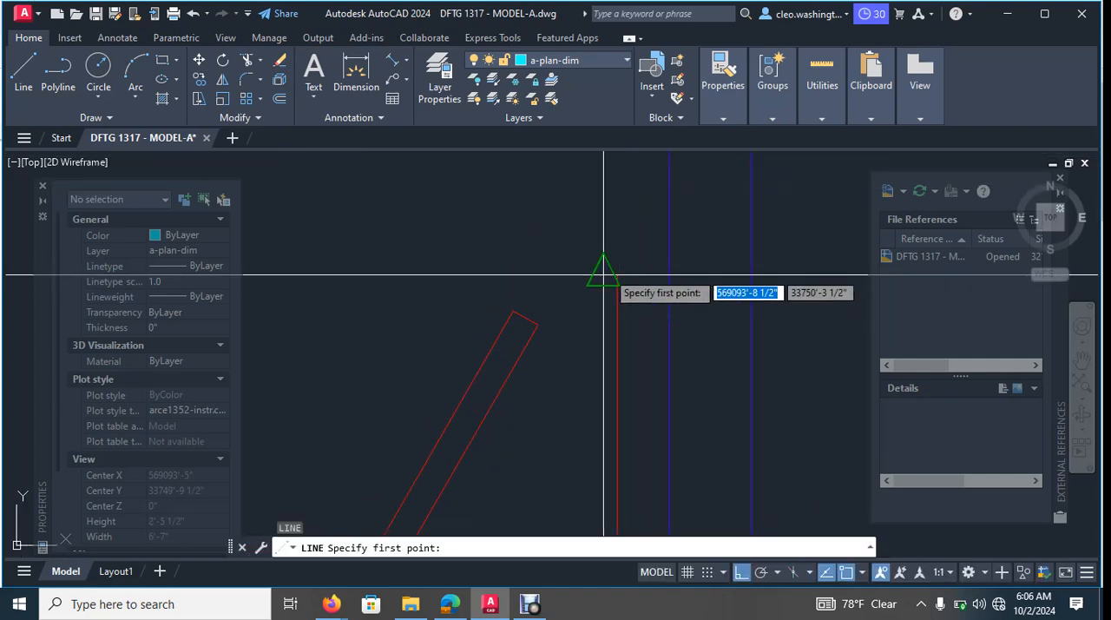
pyautogui.click(617, 275)
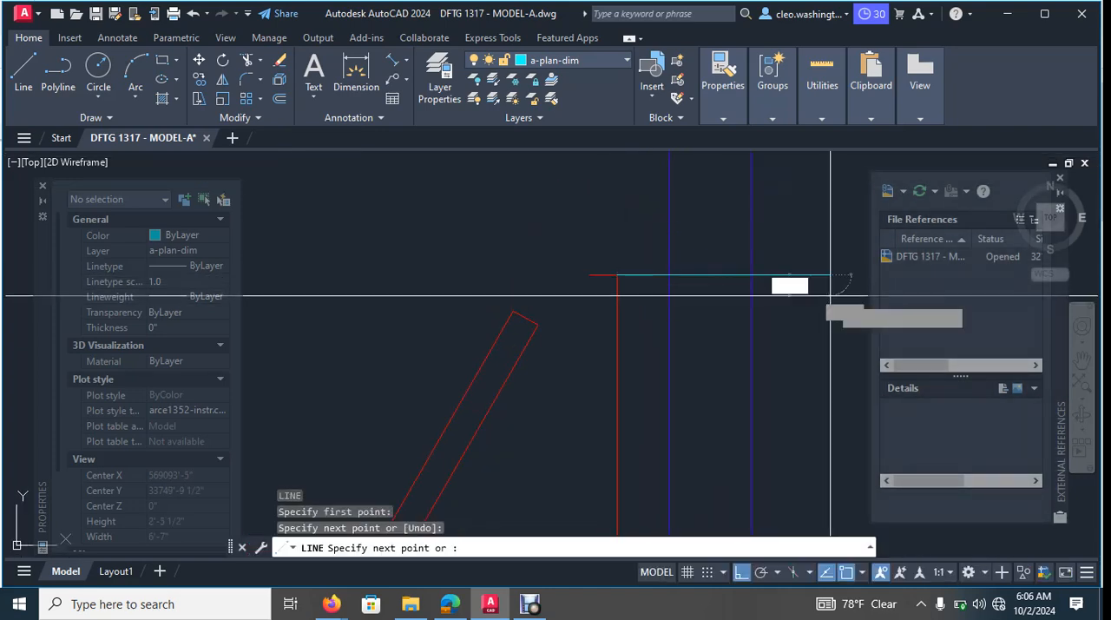
pyautogui.press('Escape')
# - Draw a horizontal line about 1'-4" long from the frame's lower corner across the living room's exterior wall
pyautogui.scroll(-3, 639, 363)
pyautogui.scroll(3, 640, 363)
pyautogui.write('l')
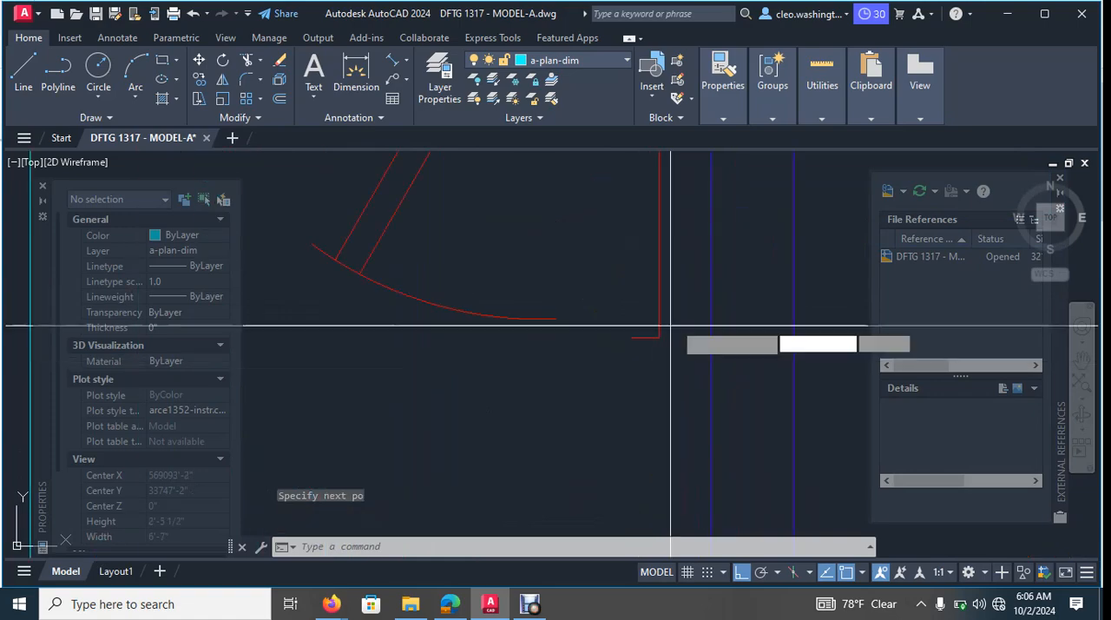
pyautogui.press('Return')
pyautogui.click(658, 337)
pyautogui.moveTo(763, 351); pyautogui.dragTo(596, 347, button='middle')
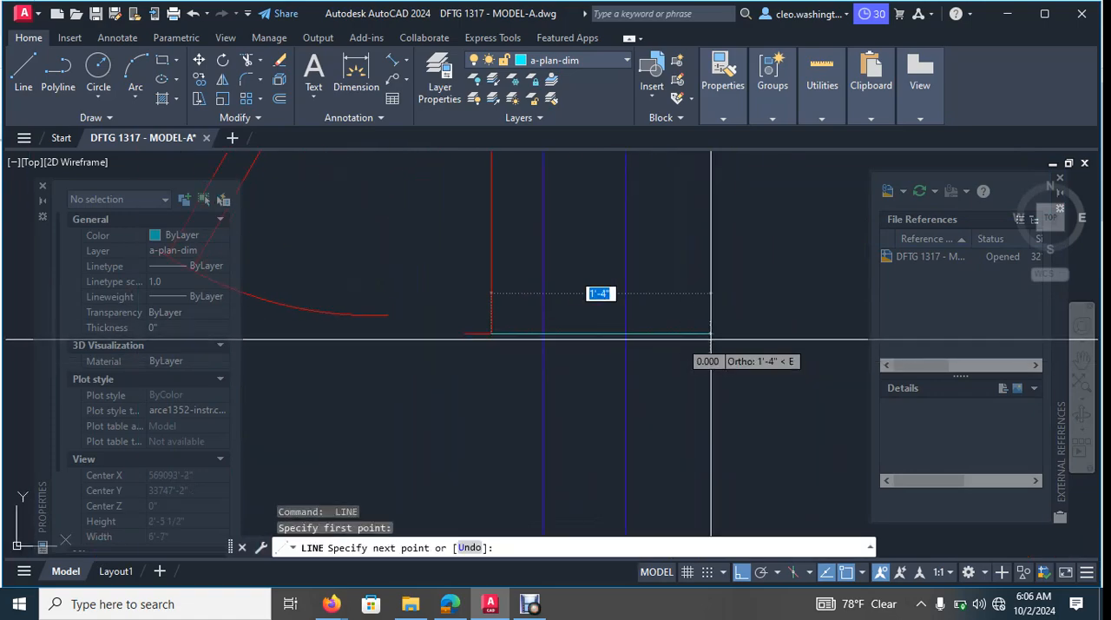
pyautogui.click(710, 337)
pyautogui.press('Escape')
pyautogui.press('Escape')
pyautogui.scroll(-6, 620, 358)
pyautogui.press('Escape')
pyautogui.press('Escape')
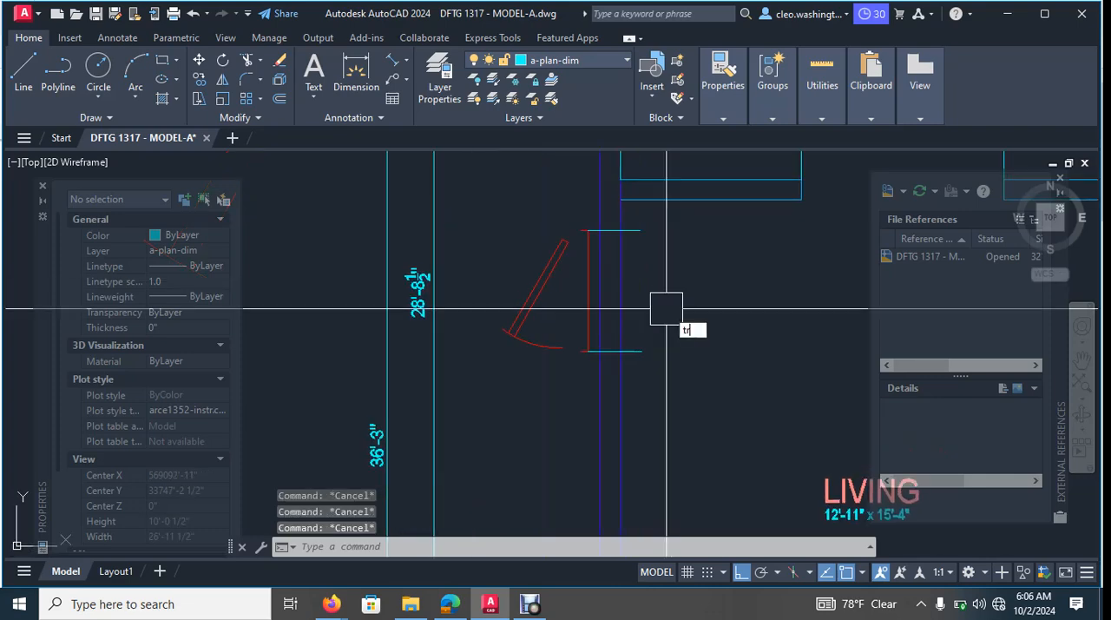
# - Trim the wall lines between the two jamb lines and the jamb ends projecting past the wall to form the door opening
pyautogui.press('Return')
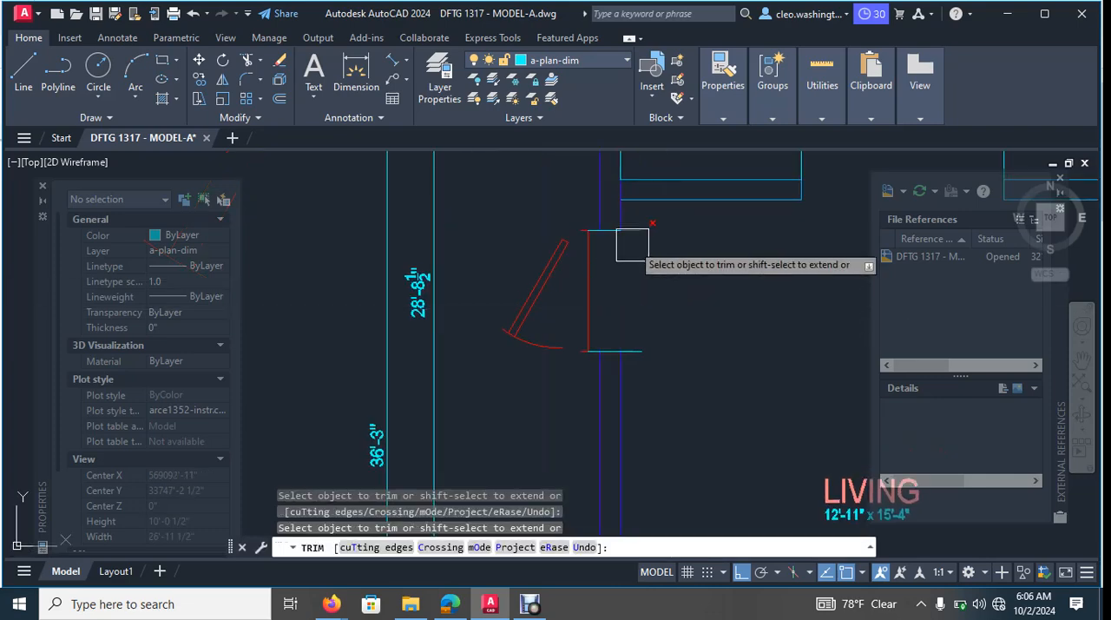
pyautogui.scroll(6, 634, 235)
pyautogui.scroll(4, 460, 197)
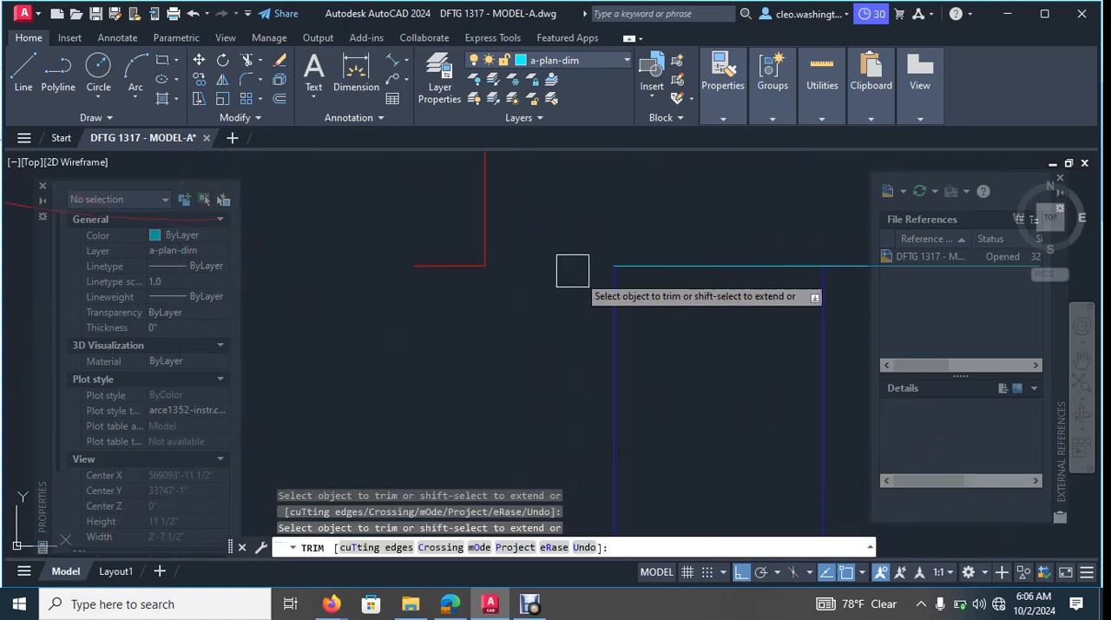
pyautogui.scroll(-10, 736, 291)
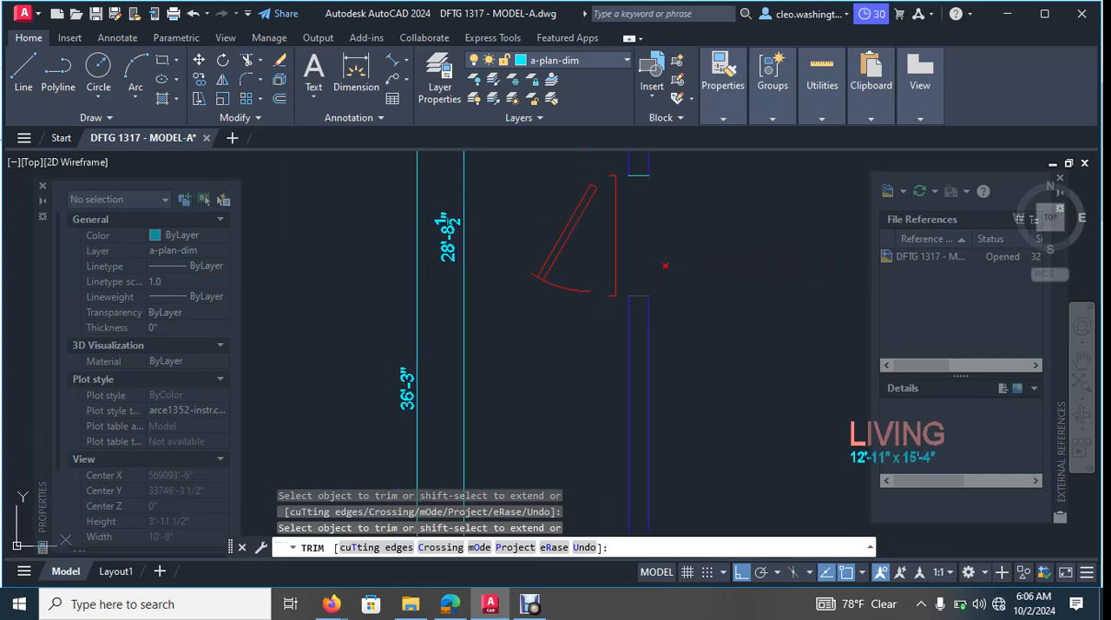
pyautogui.press('Escape')
pyautogui.press('Escape')
pyautogui.press('Escape')
# - Match the properties of the exterior wall line onto the lower and upper jamb lines of the new opening
pyautogui.write('ma')
pyautogui.press('Return')
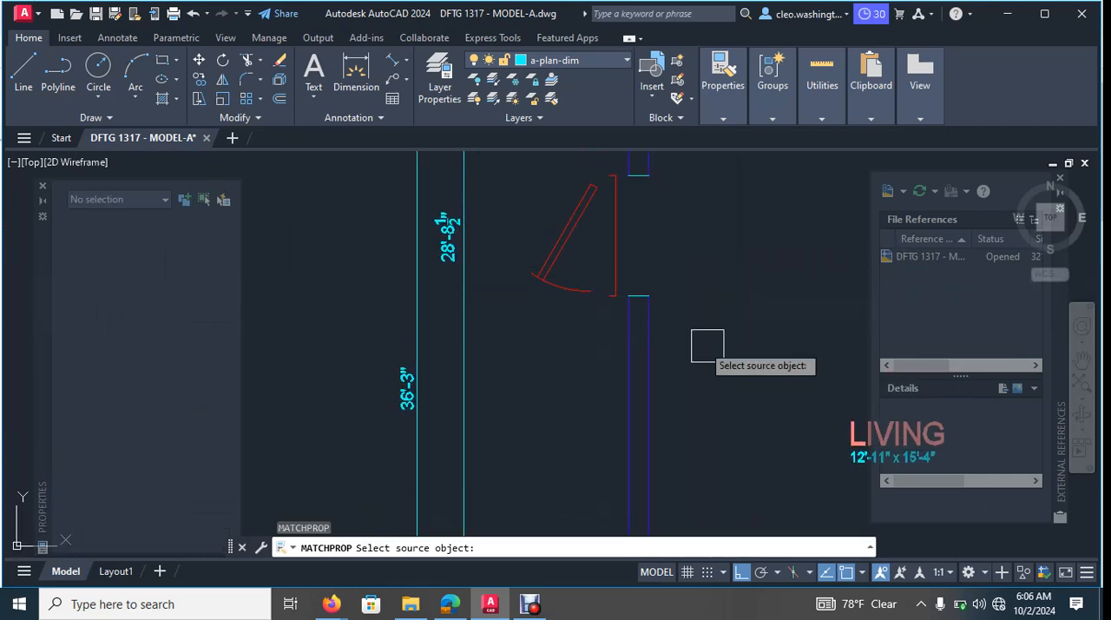
pyautogui.scroll(4, 699, 352)
pyautogui.click(558, 252)
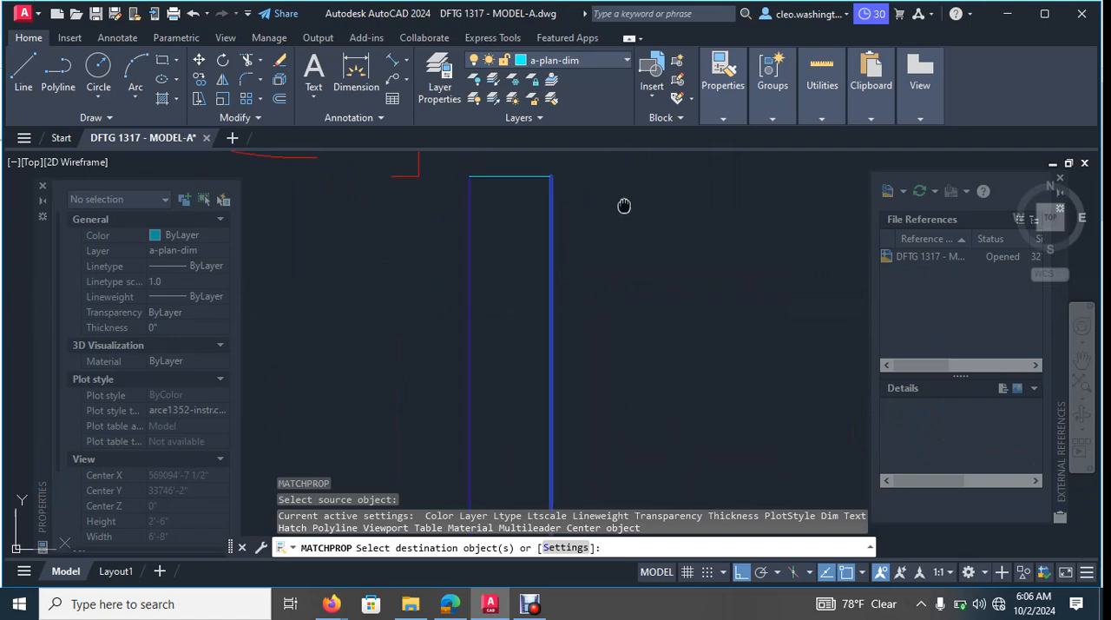
pyautogui.click(639, 261)
pyautogui.click(511, 336)
pyautogui.moveTo(571, 315); pyautogui.dragTo(577, 420, button='middle')
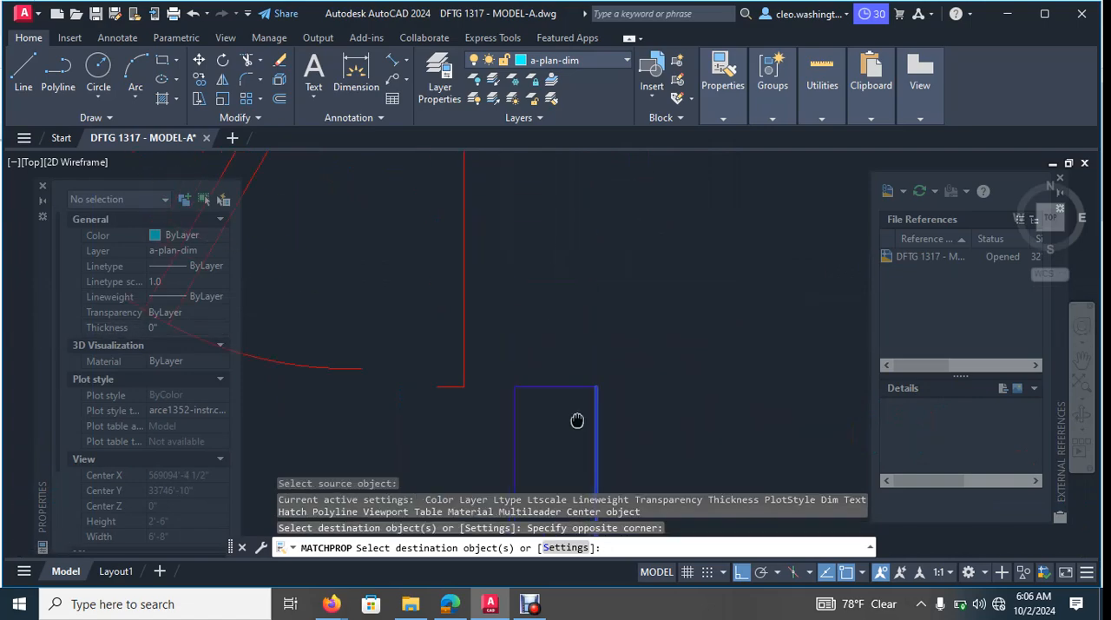
pyautogui.moveTo(613, 280); pyautogui.dragTo(588, 434, button='middle')
pyautogui.scroll(-1, 575, 401)
pyautogui.scroll(2, 607, 269)
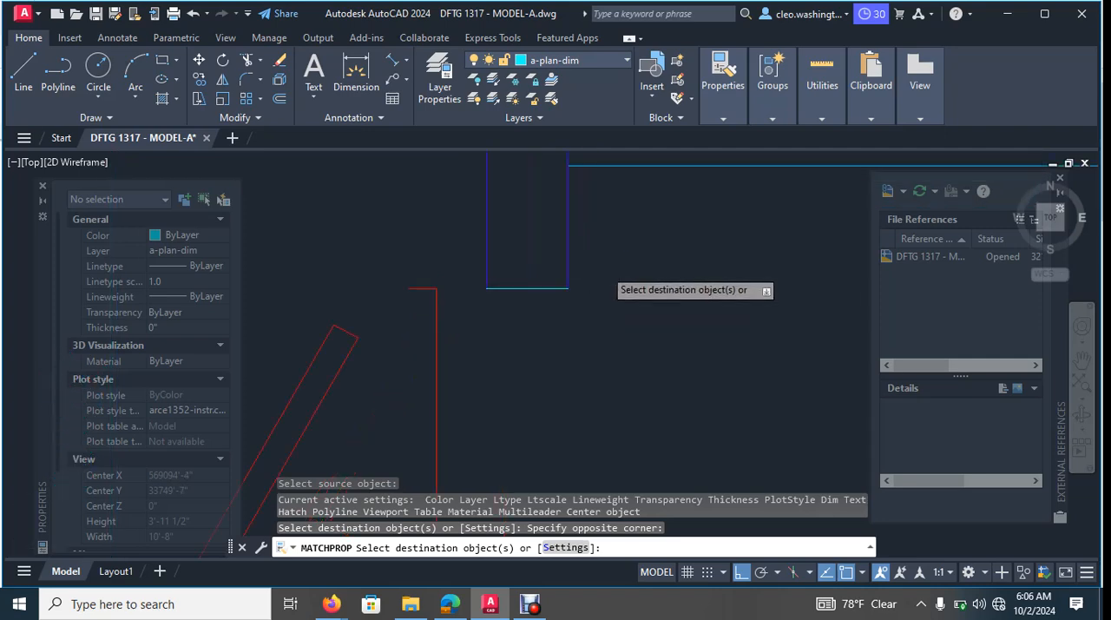
pyautogui.click(618, 250)
pyautogui.press('Escape')
pyautogui.scroll(-3, 486, 391)
pyautogui.press('Escape')
pyautogui.scroll(-2, 506, 414)
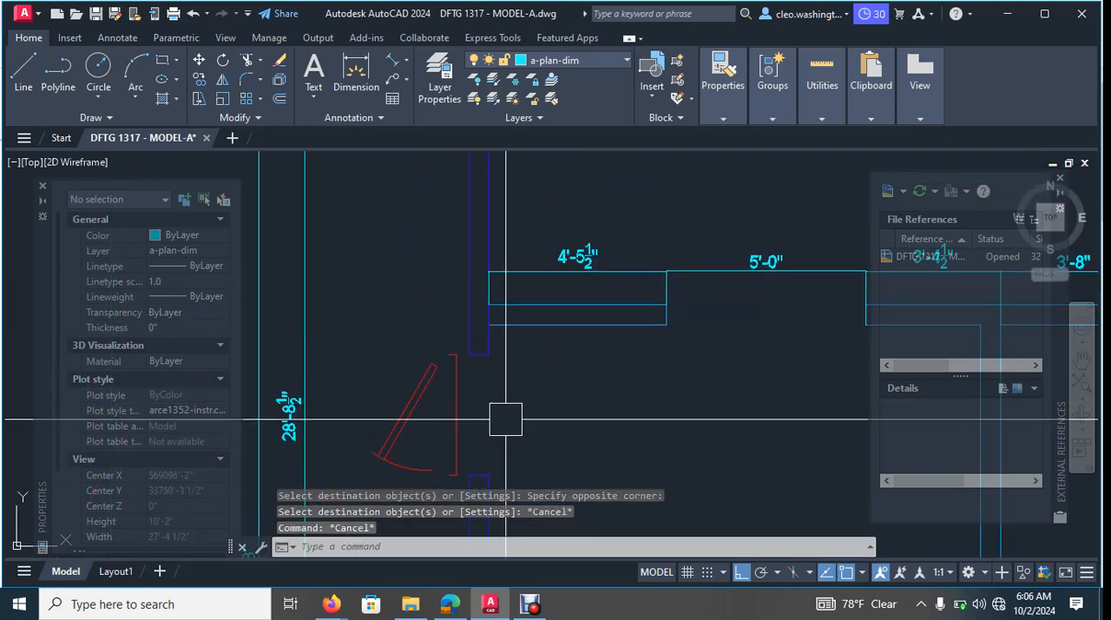
# - Move the door into the opening, placing the frame's upper end on the inner corner of the wall
pyautogui.press('Escape')
pyautogui.write('m')
pyautogui.press('Return')
pyautogui.scroll(4, 447, 391)
pyautogui.click(454, 320)
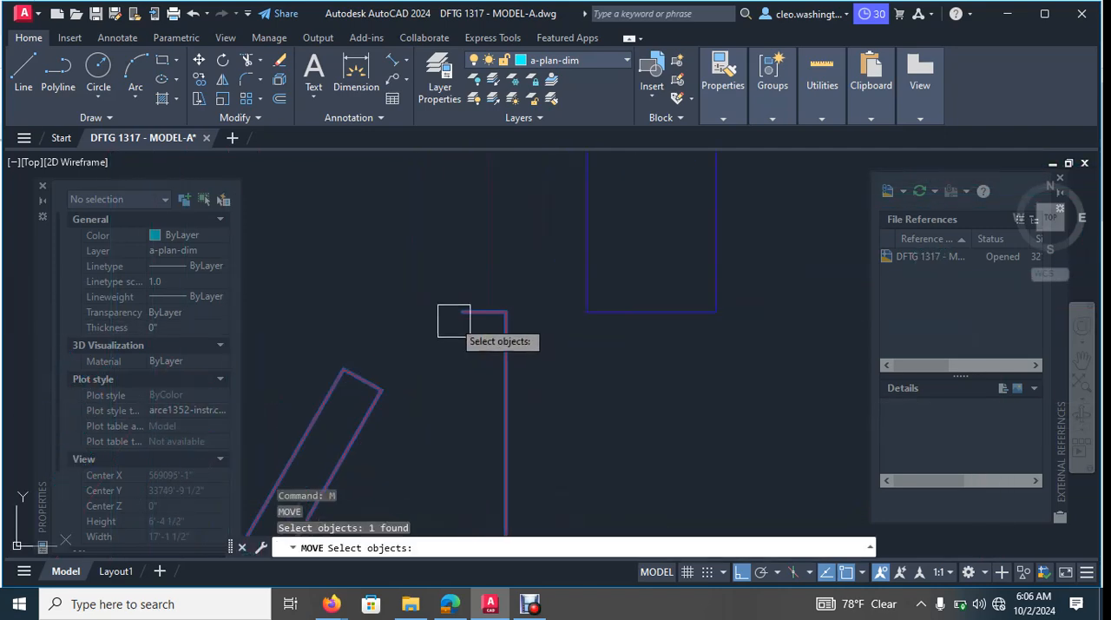
pyautogui.press('Return')
pyautogui.click(461, 311)
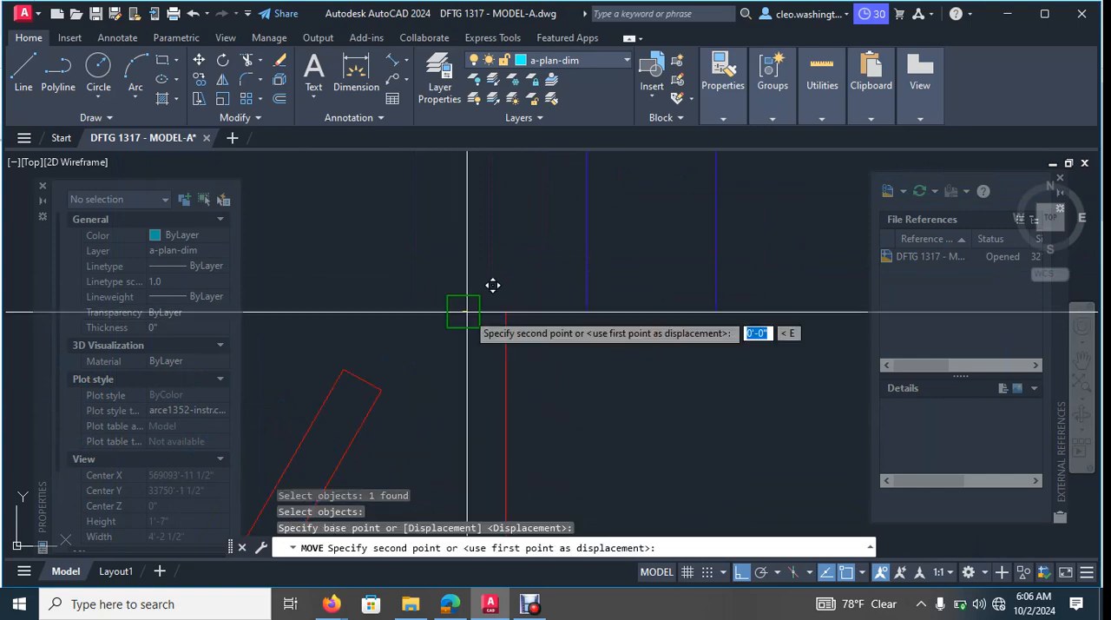
pyautogui.click(715, 311)
pyautogui.press('Escape')
pyautogui.scroll(-10, 712, 315)
# - Copy the 101 tag's circle and number from the garage's side door to the living room's new exterior door
pyautogui.moveTo(716, 323); pyautogui.dragTo(624, 294, button='middle')
pyautogui.scroll(-8, 712, 335)
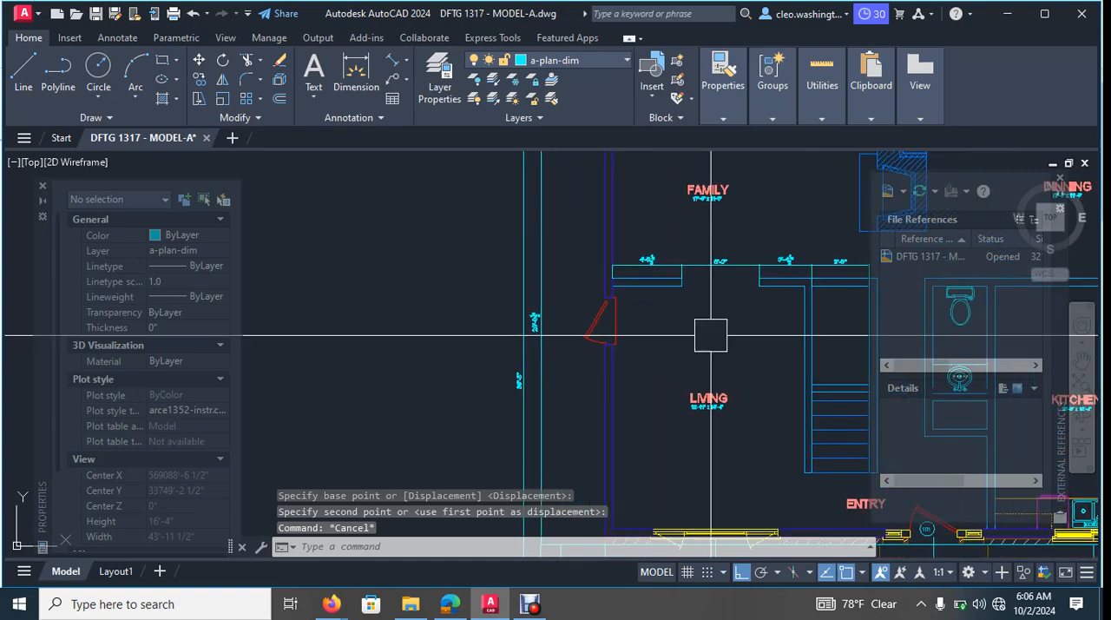
pyautogui.moveTo(704, 352); pyautogui.dragTo(502, 332, button='middle')
pyautogui.scroll(5, 706, 313)
pyautogui.press('Escape')
pyautogui.press('Escape')
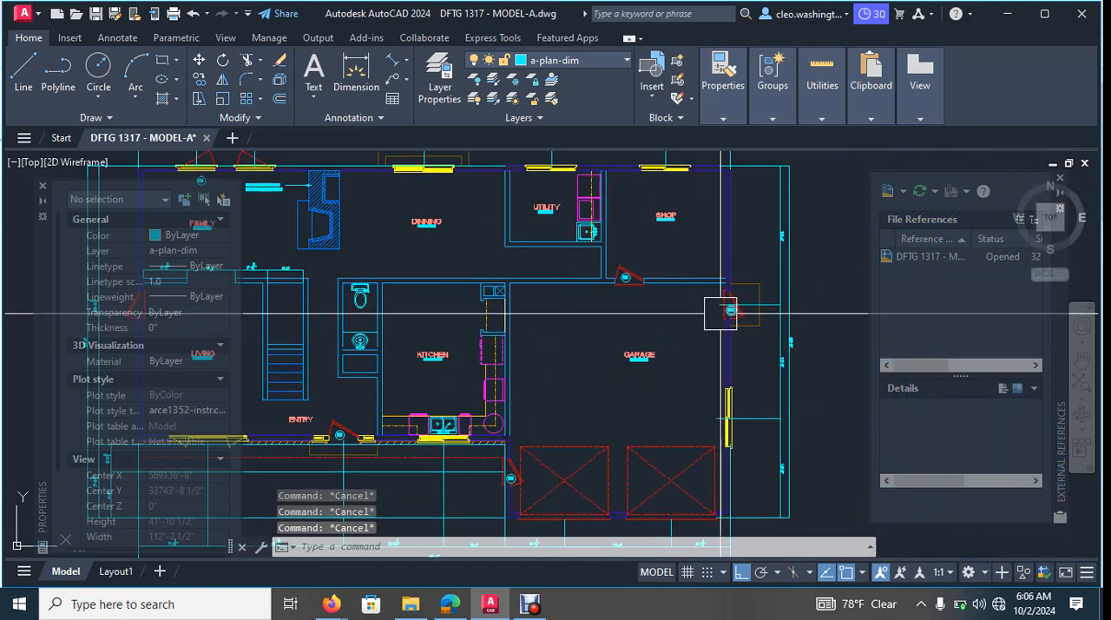
pyautogui.write('o')
pyautogui.press('Return')
pyautogui.scroll(10, 764, 311)
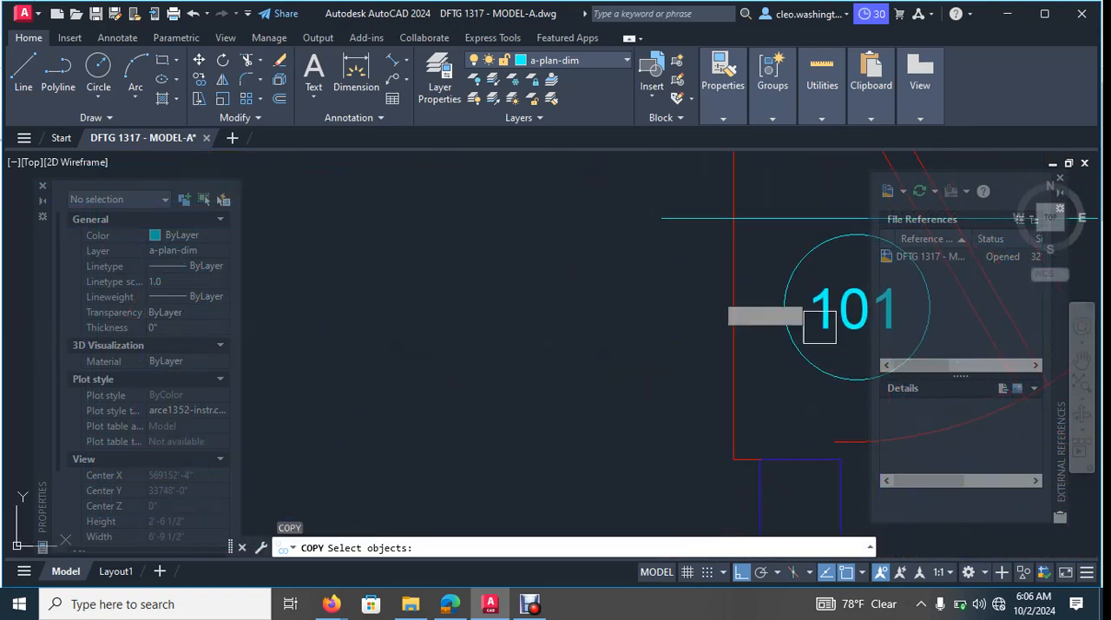
pyautogui.click(792, 307)
pyautogui.click(776, 279)
pyautogui.press('Return')
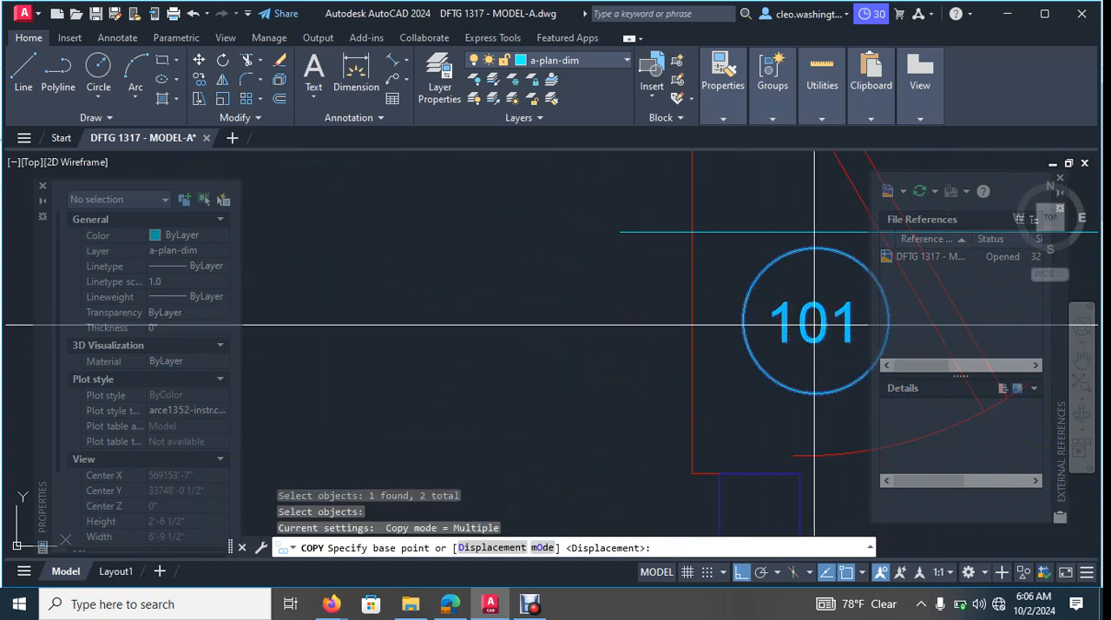
pyautogui.click(815, 322)
pyautogui.scroll(-10, 583, 358)
pyautogui.moveTo(486, 366); pyautogui.dragTo(717, 332, button='middle')
pyautogui.moveTo(459, 347); pyautogui.dragTo(846, 337, button='middle')
pyautogui.moveTo(375, 342); pyautogui.dragTo(807, 330, button='middle')
pyautogui.moveTo(359, 307); pyautogui.dragTo(207, 341, button='middle')
pyautogui.scroll(8, 532, 306)
pyautogui.moveTo(374, 327); pyautogui.dragTo(473, 331, button='middle')
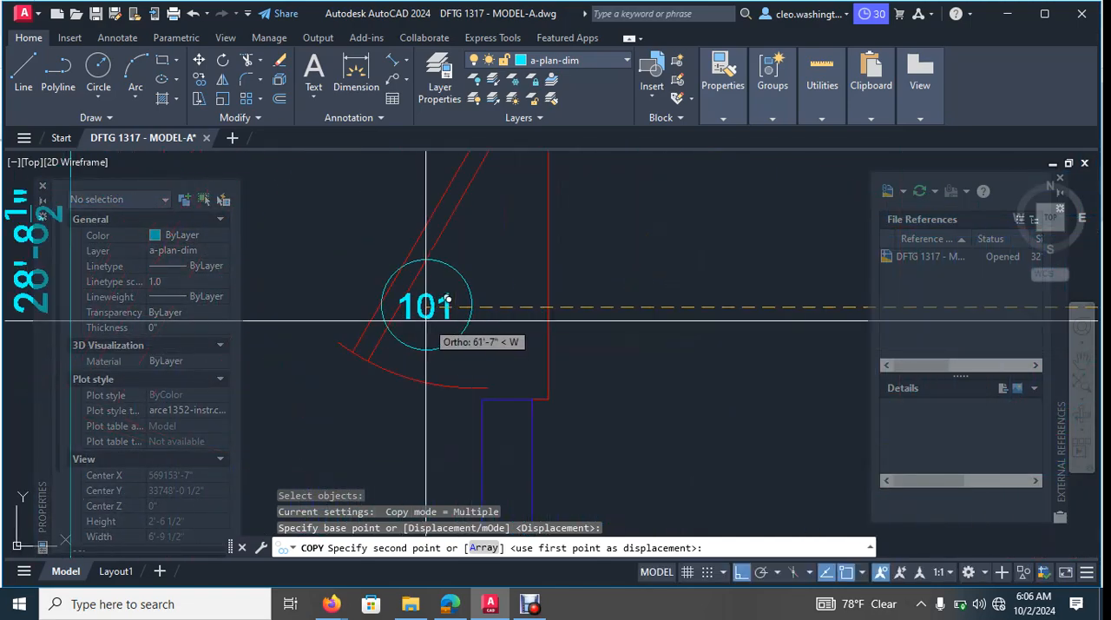
pyautogui.click(483, 328)
pyautogui.press('Escape')
# - Inspect the properties of the copied tag's circle and number and the layer of the exterior wall line below the new door
pyautogui.scroll(3, 483, 351)
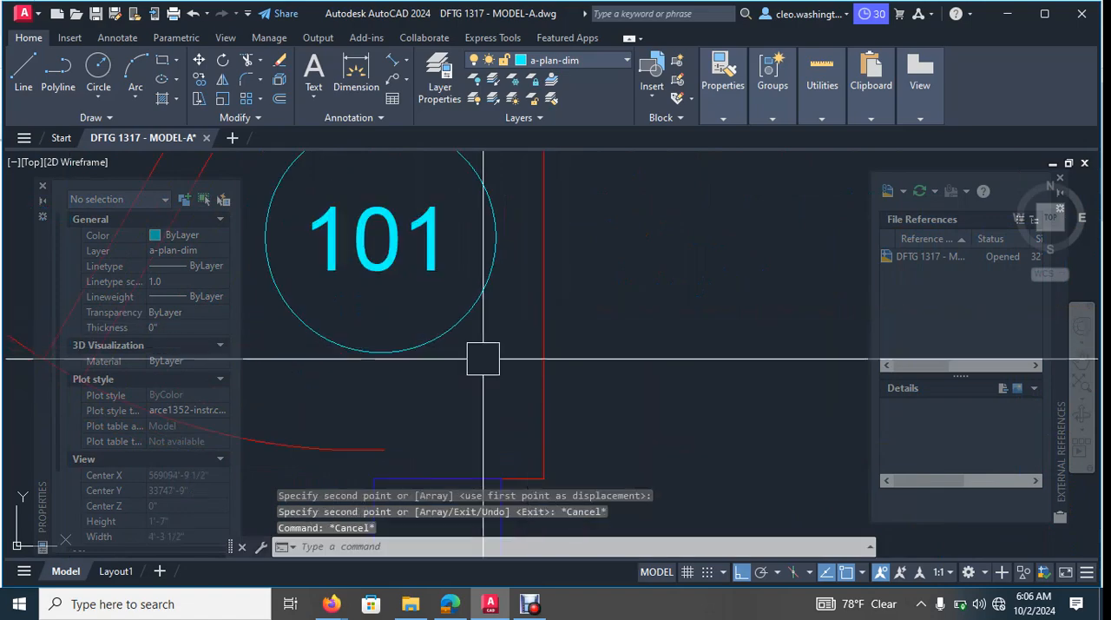
pyautogui.click(423, 343)
pyautogui.press('Escape')
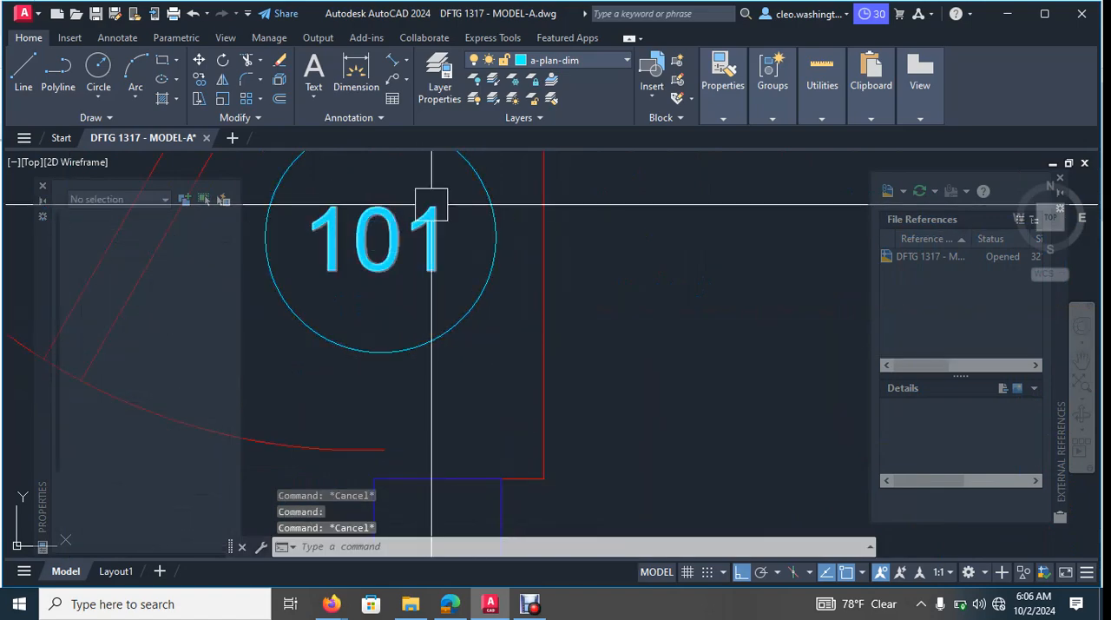
pyautogui.click(428, 231)
pyautogui.press('Escape')
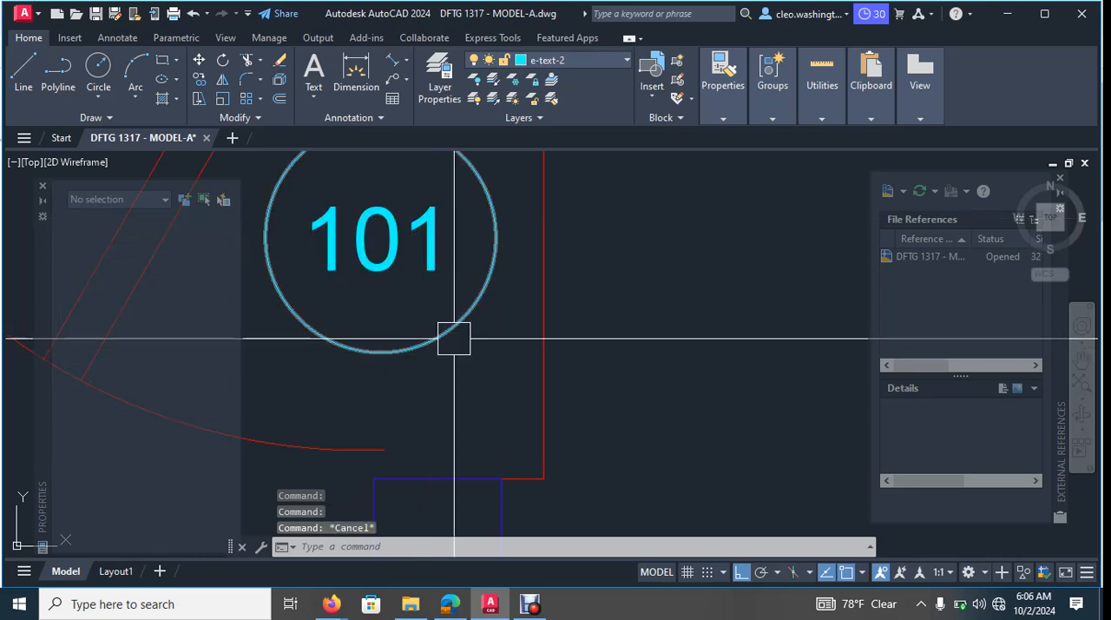
pyautogui.scroll(-8, 504, 334)
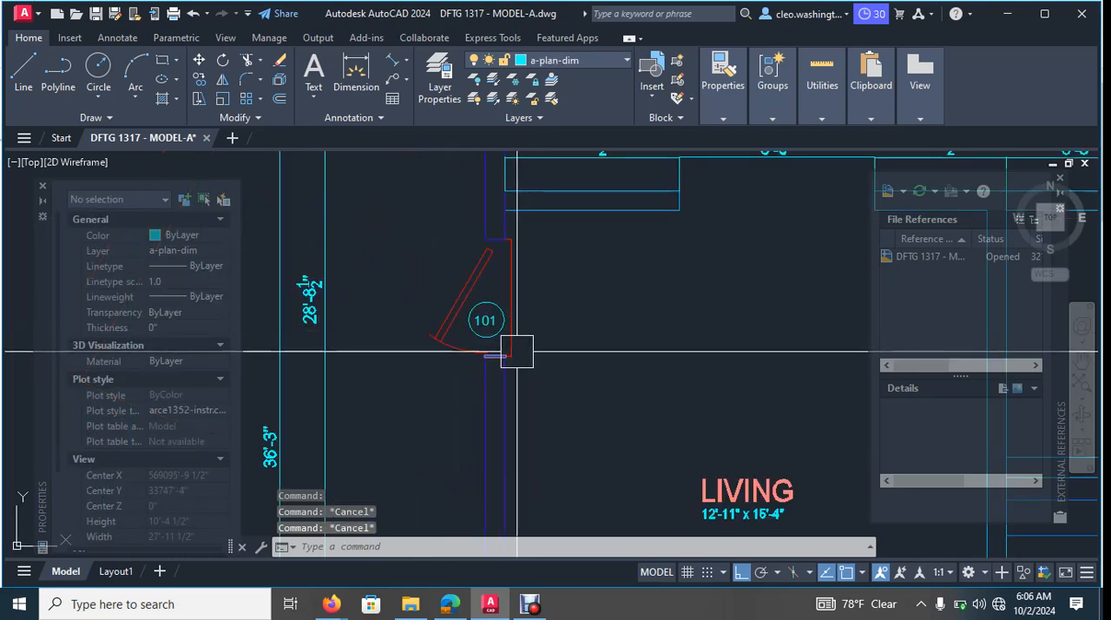
pyautogui.moveTo(517, 355)
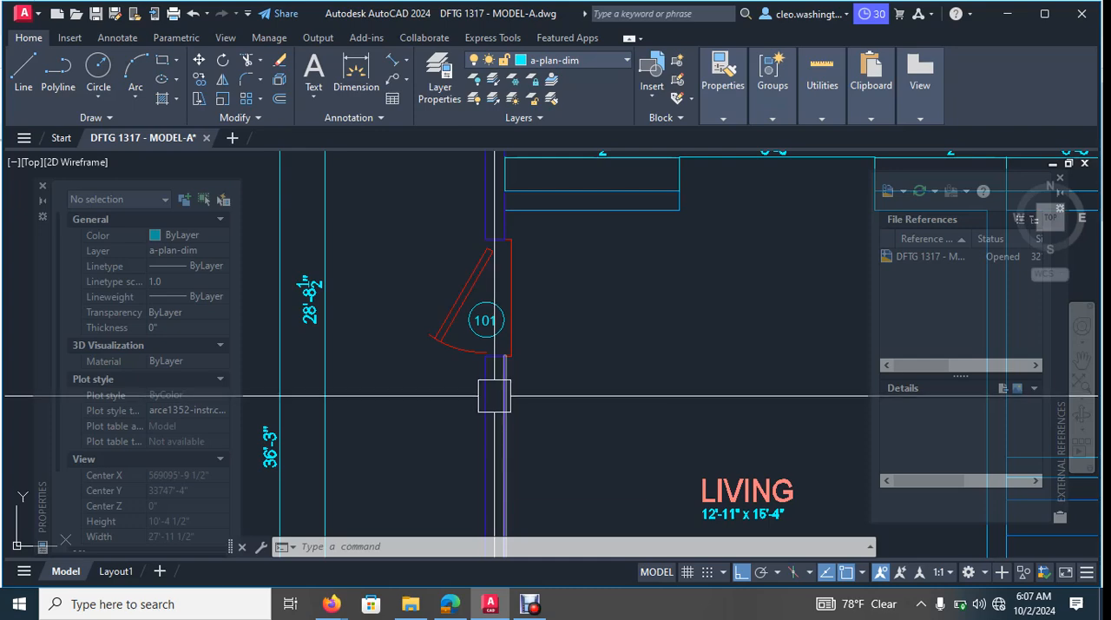
pyautogui.moveTo(495, 395)
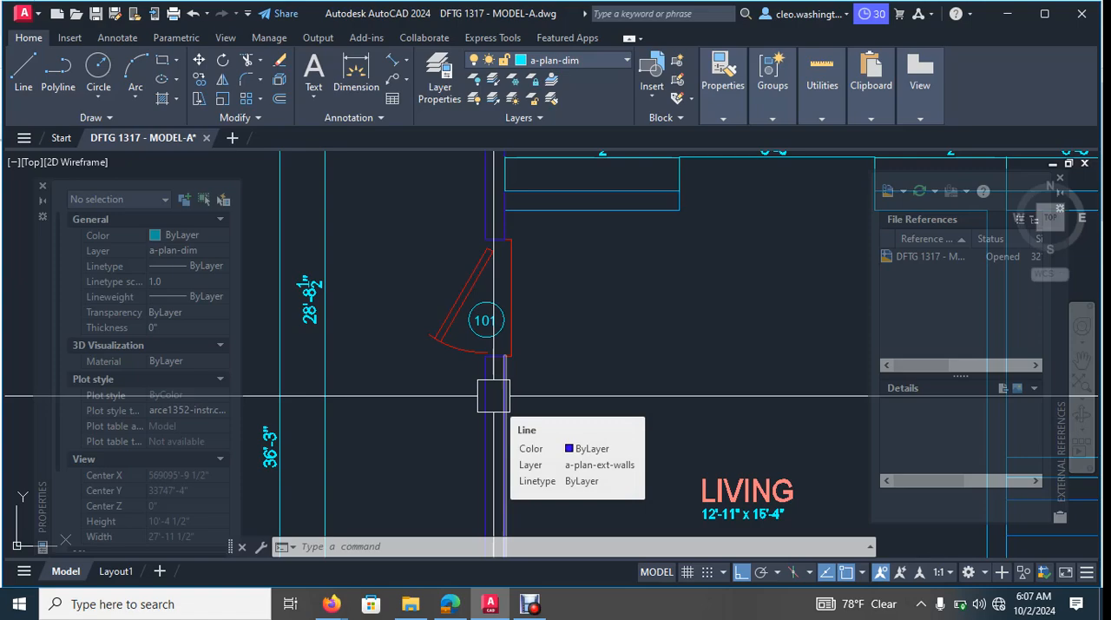
pyautogui.scroll(-6, 437, 449)
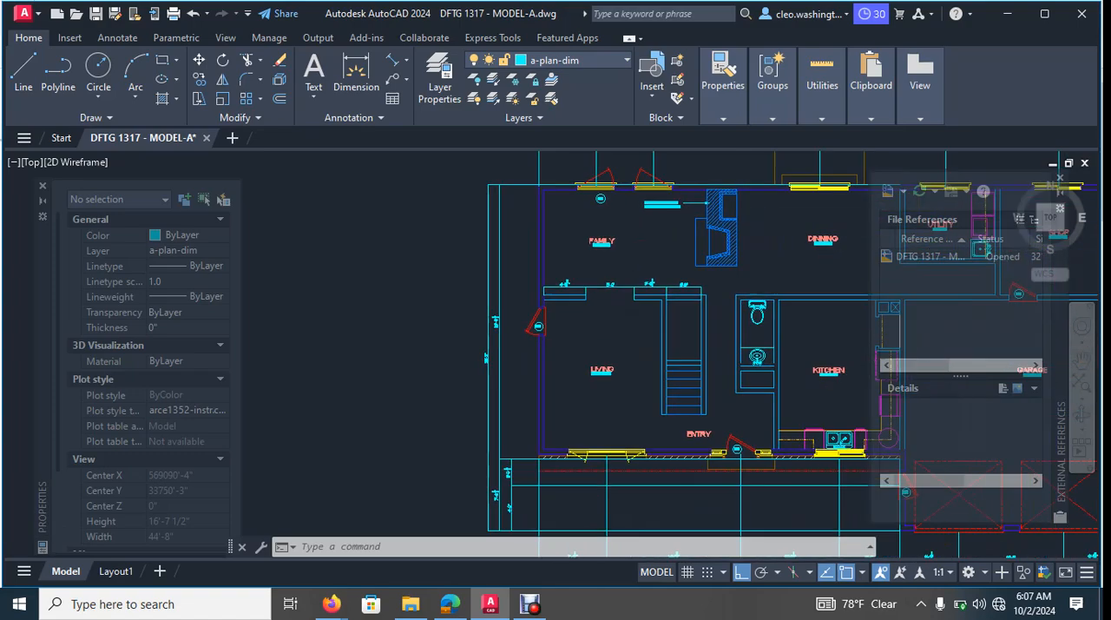
pyautogui.moveTo(754, 431); pyautogui.dragTo(657, 382, button='middle')
pyautogui.scroll(2, 657, 382)
pyautogui.scroll(-2, 494, 306)
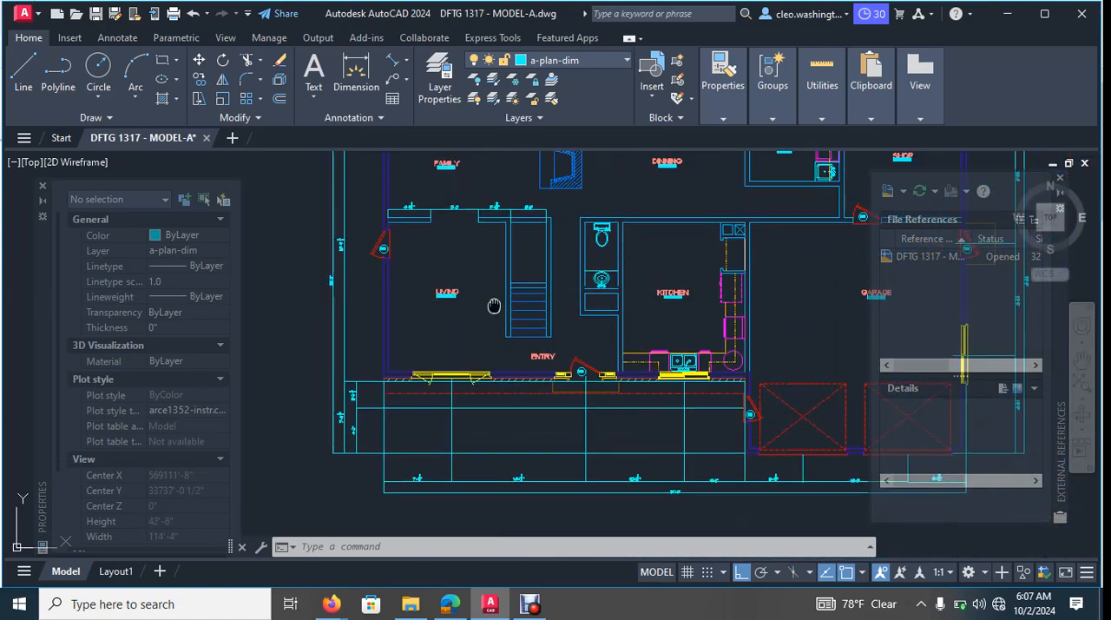
pyautogui.scroll(8, 547, 387)
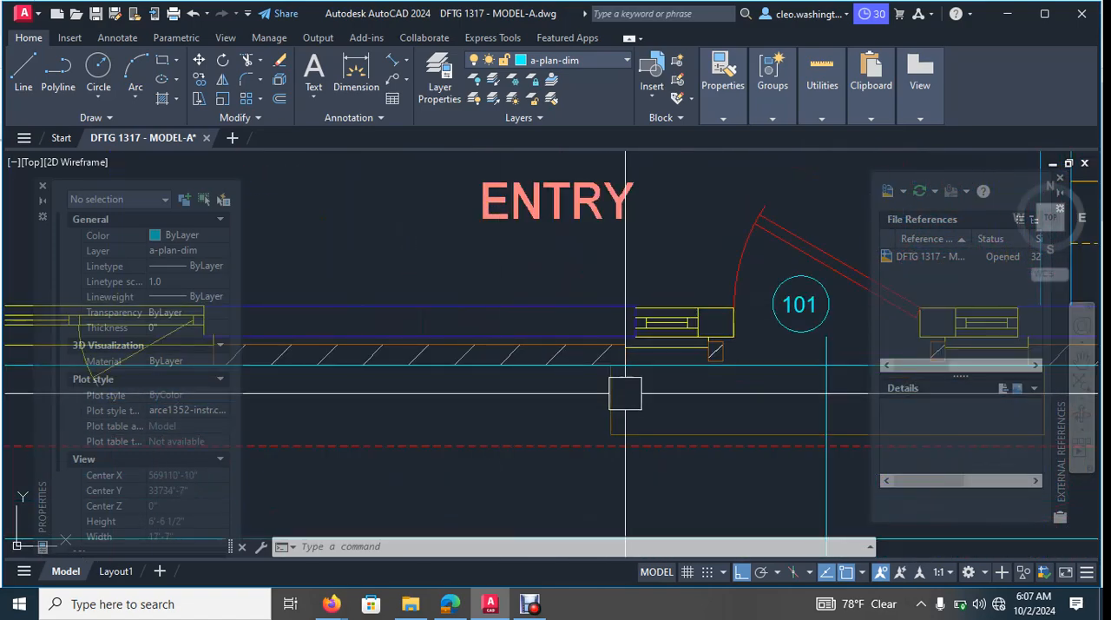
pyautogui.click(611, 399)
pyautogui.click(618, 418)
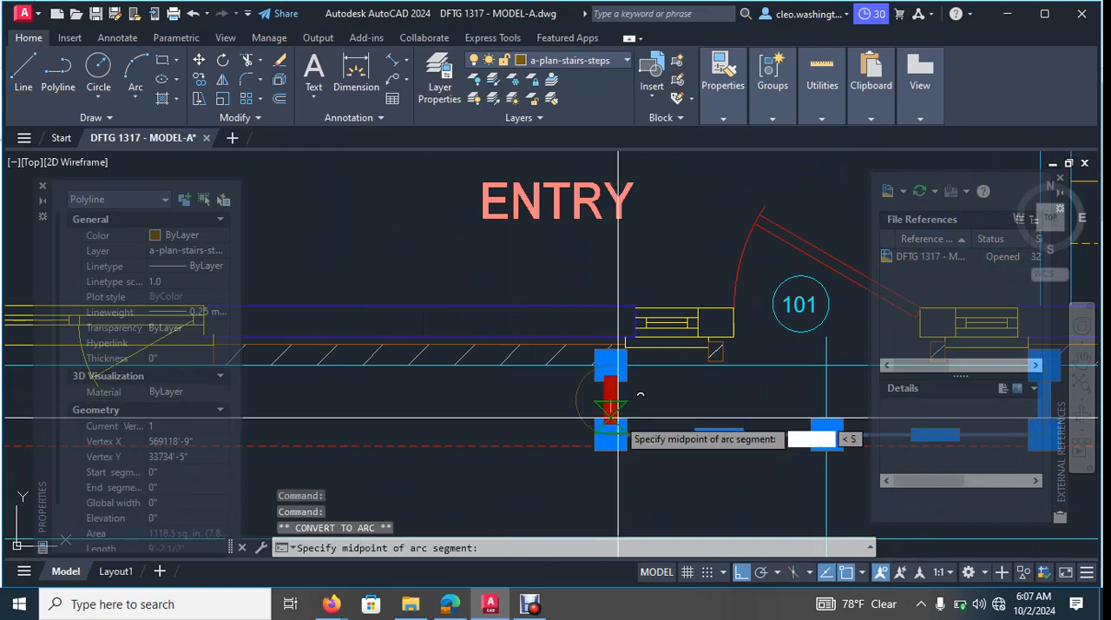
pyautogui.hotkey('ctrl', 'z')
pyautogui.press('Escape')
pyautogui.scroll(-6, 477, 406)
pyautogui.moveTo(315, 403); pyautogui.dragTo(652, 397, button='middle')
pyautogui.press('Escape')
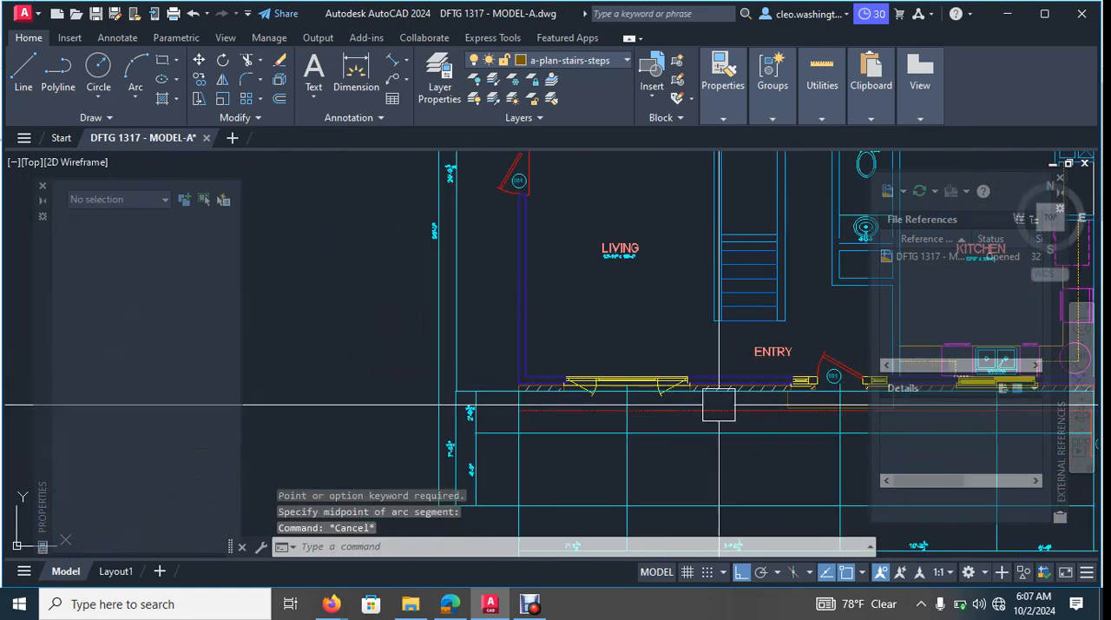
pyautogui.press('Escape')
pyautogui.scroll(4, 718, 408)
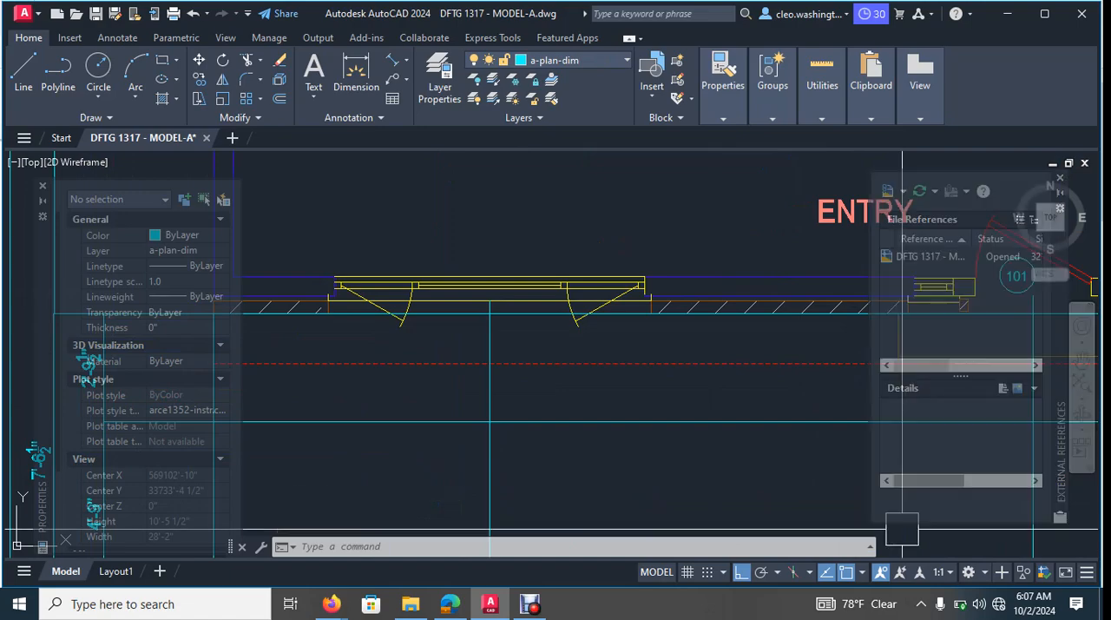
pyautogui.scroll(-7, 382, 384)
pyautogui.moveTo(436, 382); pyautogui.dragTo(472, 384, button='middle')
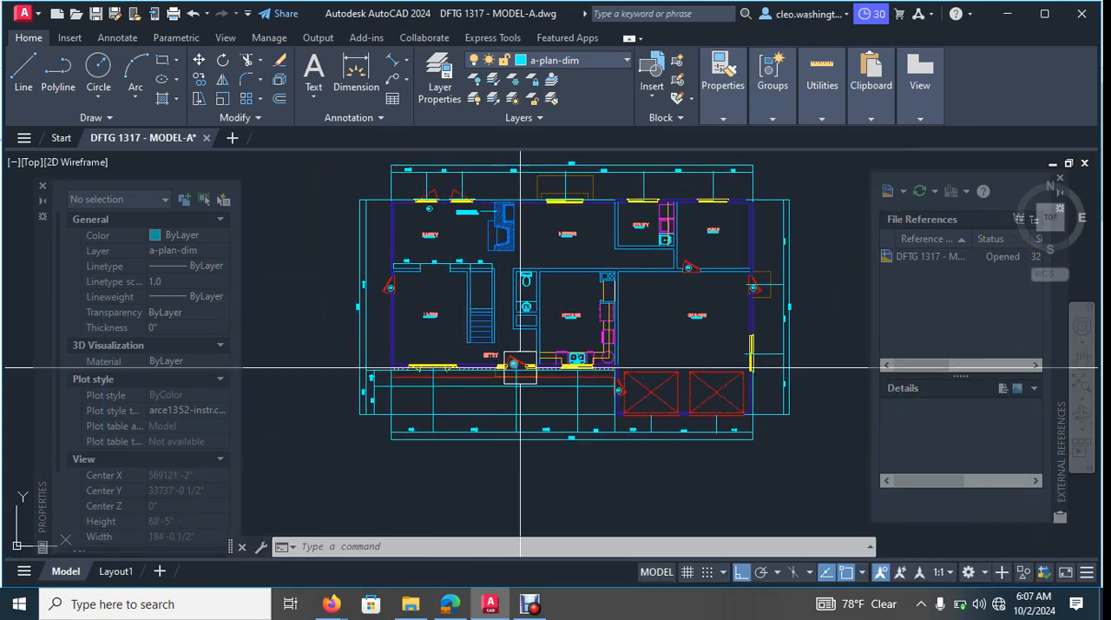
# - Copy the entry door's exterior step outline to the empty area outside the plan, beyond the living room side's dimensions
pyautogui.scroll(5, 501, 377)
pyautogui.press('Escape')
pyautogui.press('Escape')
pyautogui.press('Escape')
pyautogui.write('co')
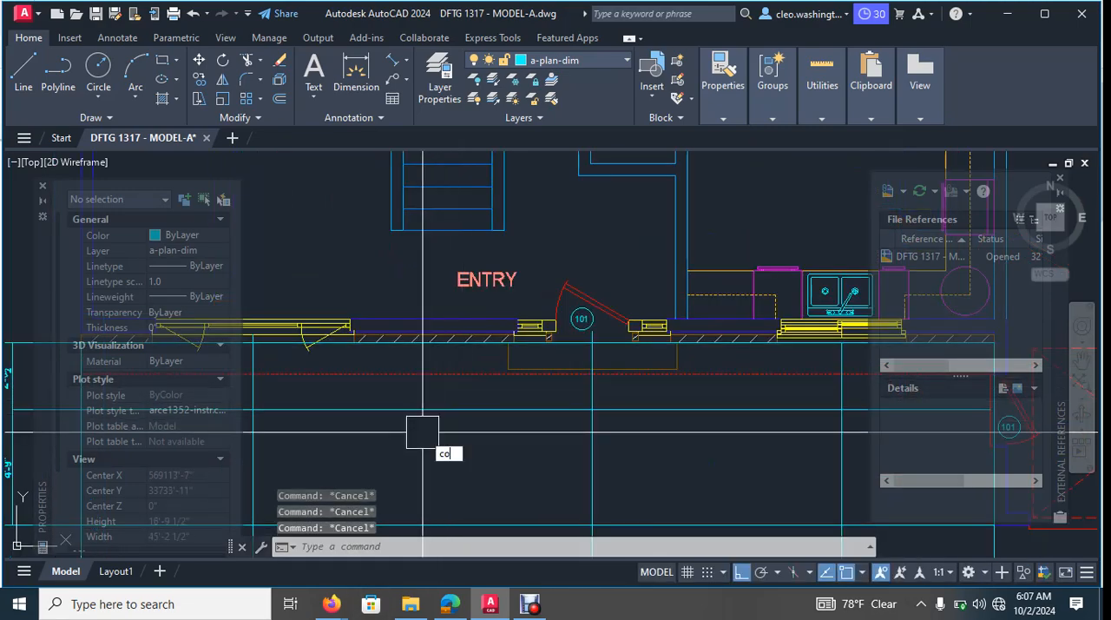
pyautogui.press('Return')
pyautogui.scroll(2, 496, 372)
pyautogui.scroll(4, 505, 333)
pyautogui.click(489, 376)
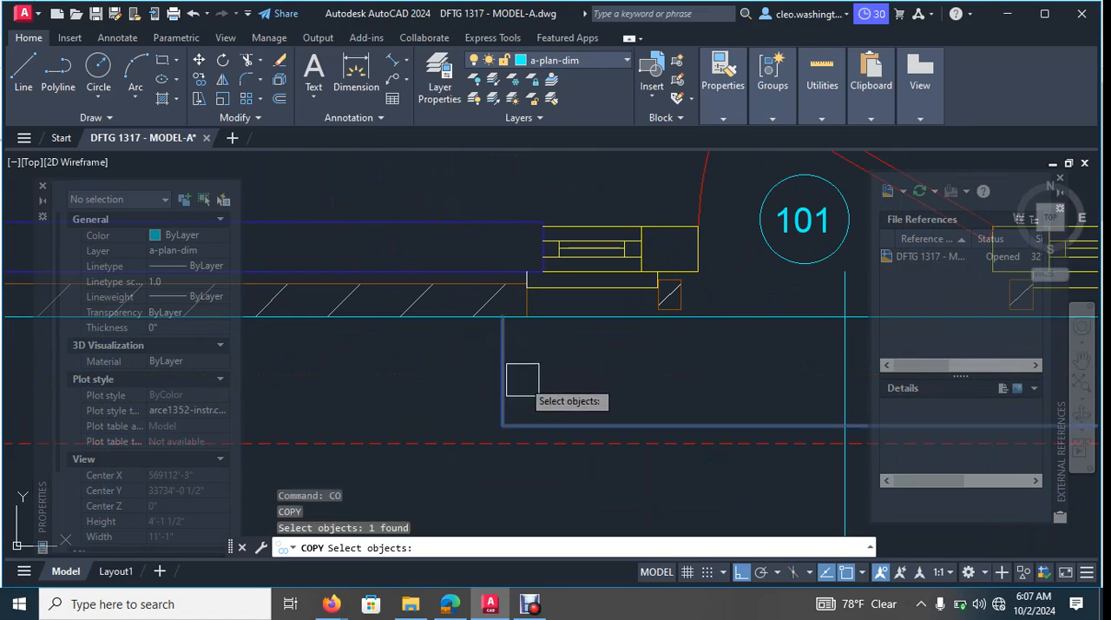
pyautogui.press('Return')
pyautogui.click(546, 355)
pyautogui.scroll(-8, 407, 408)
pyautogui.scroll(-2, 385, 430)
pyautogui.moveTo(384, 430); pyautogui.dragTo(622, 318, button='middle')
pyautogui.moveTo(483, 315); pyautogui.dragTo(617, 311, button='middle')
pyautogui.click(507, 307)
pyautogui.press('Escape')
# - Rotate the copied step outline a quarter turn clockwise about its long edge so the open side faces the house
pyautogui.scroll(5, 504, 335)
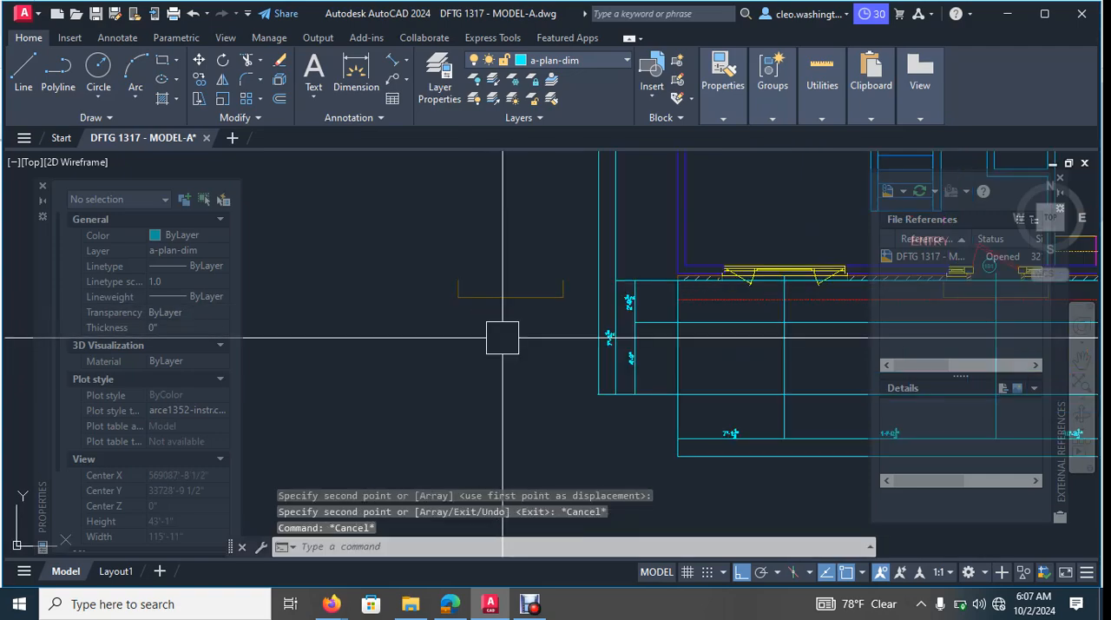
pyautogui.click(531, 279)
pyautogui.write('ro')
pyautogui.press('Return')
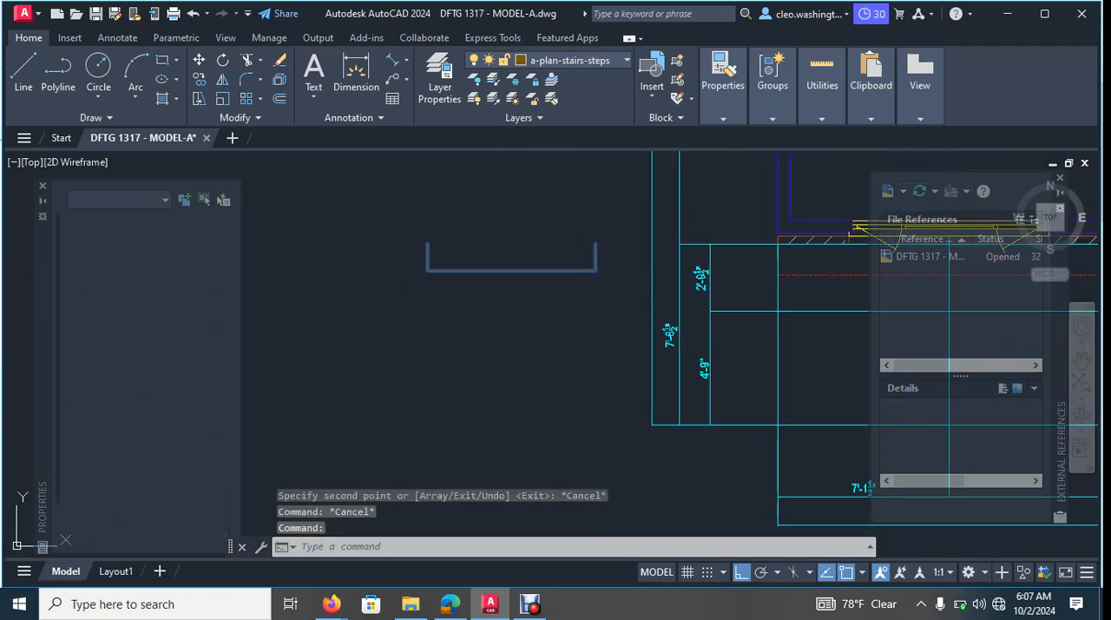
pyautogui.click(510, 268)
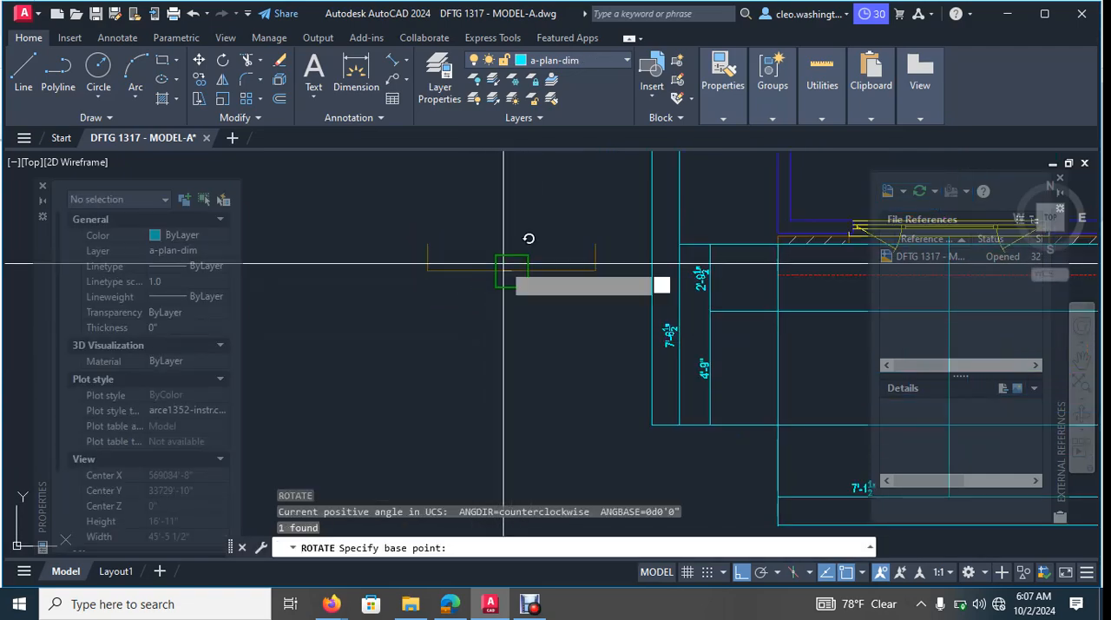
pyautogui.click(513, 373)
pyautogui.scroll(-5, 512, 355)
pyautogui.press('Escape')
pyautogui.press('Escape')
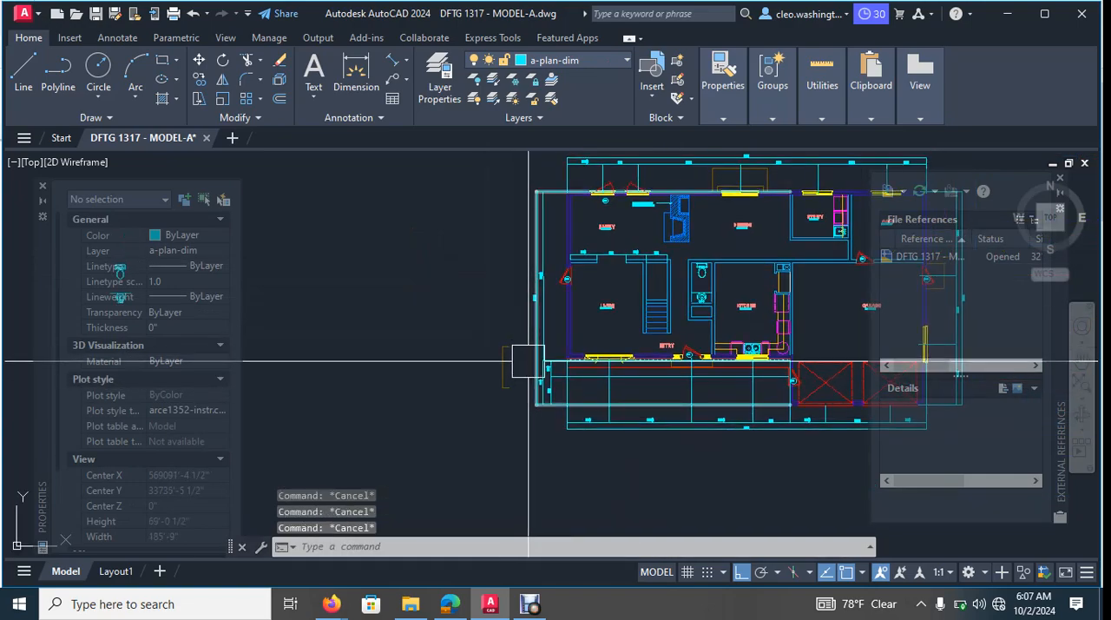
# - Move the rotated step outline straight up, clear of the porch dimensions and level with the living room's exterior wall
pyautogui.write('m')
pyautogui.press('Return')
pyautogui.scroll(5, 507, 366)
pyautogui.click(507, 368)
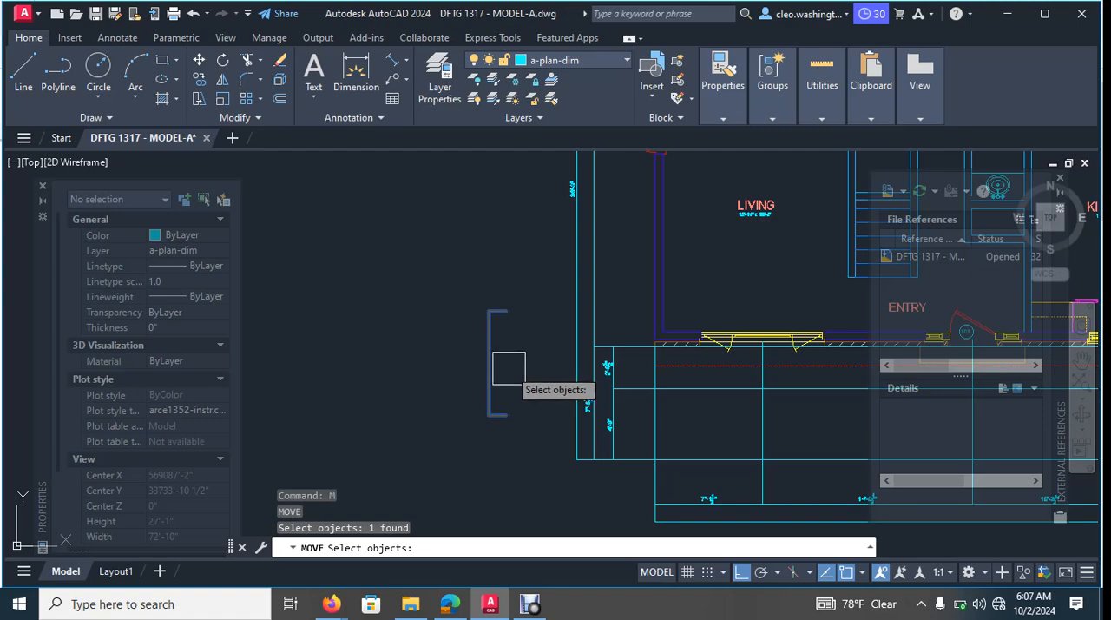
pyautogui.press('Return')
pyautogui.click(531, 235)
pyautogui.click(495, 233)
# - Move the step outline horizontally so its open ends meet the outer face of the living room's exterior wall
pyautogui.write('m')
pyautogui.press('Return')
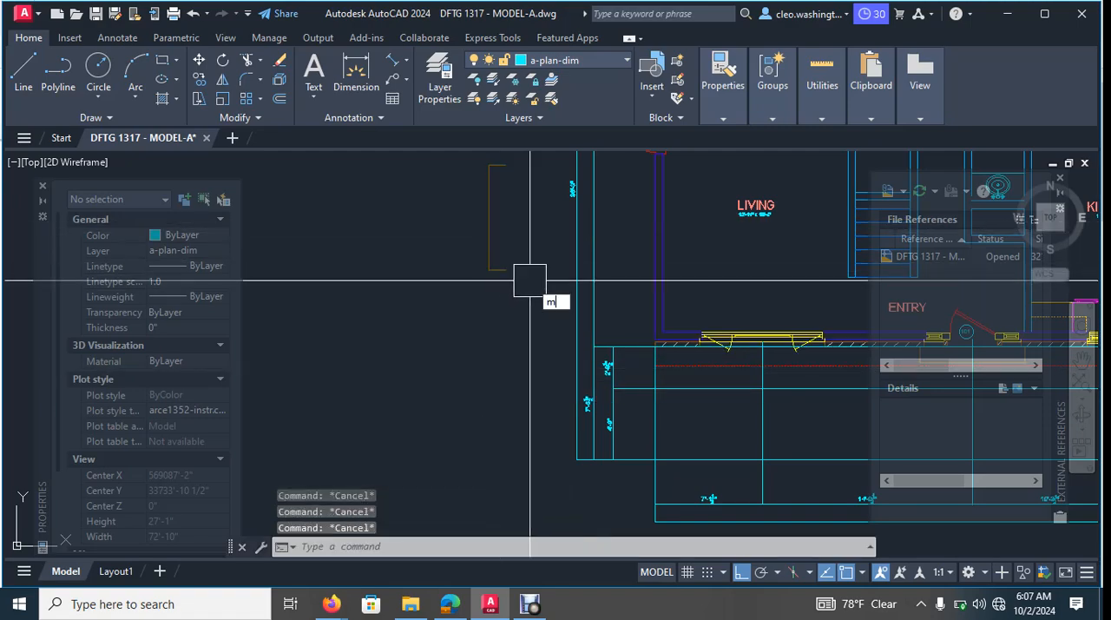
pyautogui.scroll(2, 512, 282)
pyautogui.click(503, 263)
pyautogui.press('Return')
pyautogui.click(528, 247)
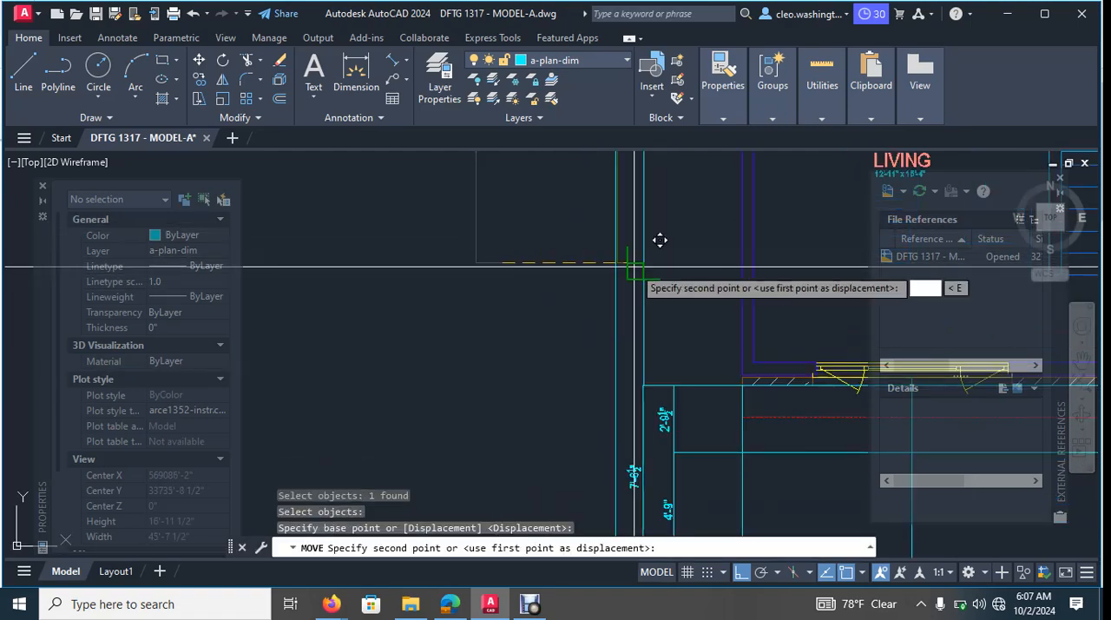
pyautogui.click(769, 231)
pyautogui.scroll(-3, 720, 240)
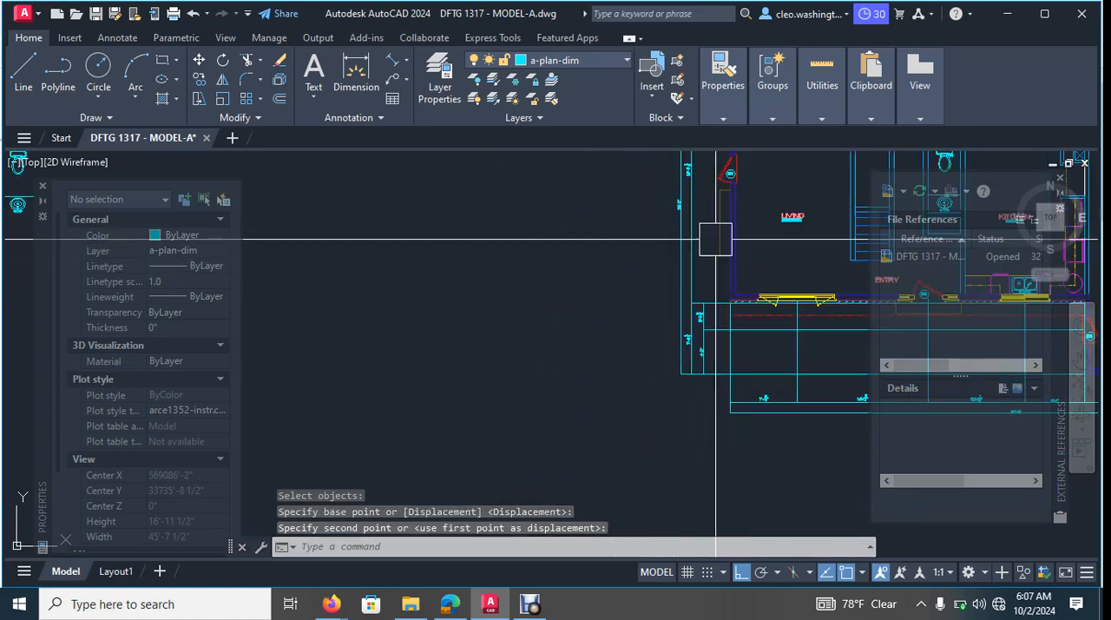
# - Move the step outline up along the exterior wall so it surrounds the living room's new 101 side door
pyautogui.press('Escape')
pyautogui.press('Escape')
pyautogui.press('Escape')
pyautogui.write('m')
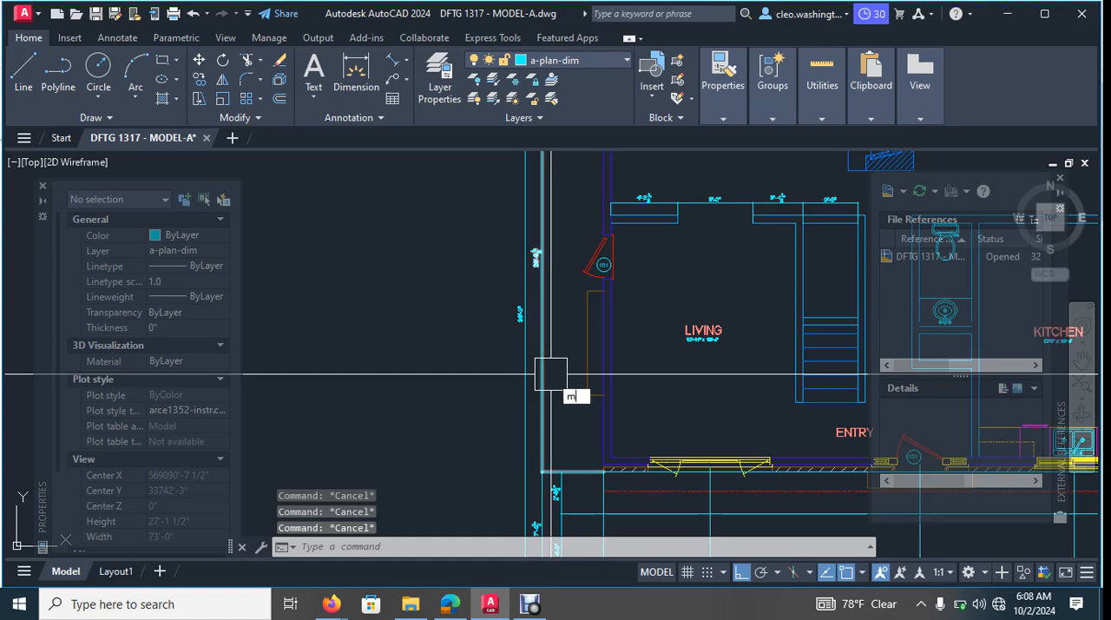
pyautogui.press('Return')
pyautogui.scroll(4, 547, 367)
pyautogui.click(643, 263)
pyautogui.moveTo(632, 270); pyautogui.dragTo(533, 355, button='middle')
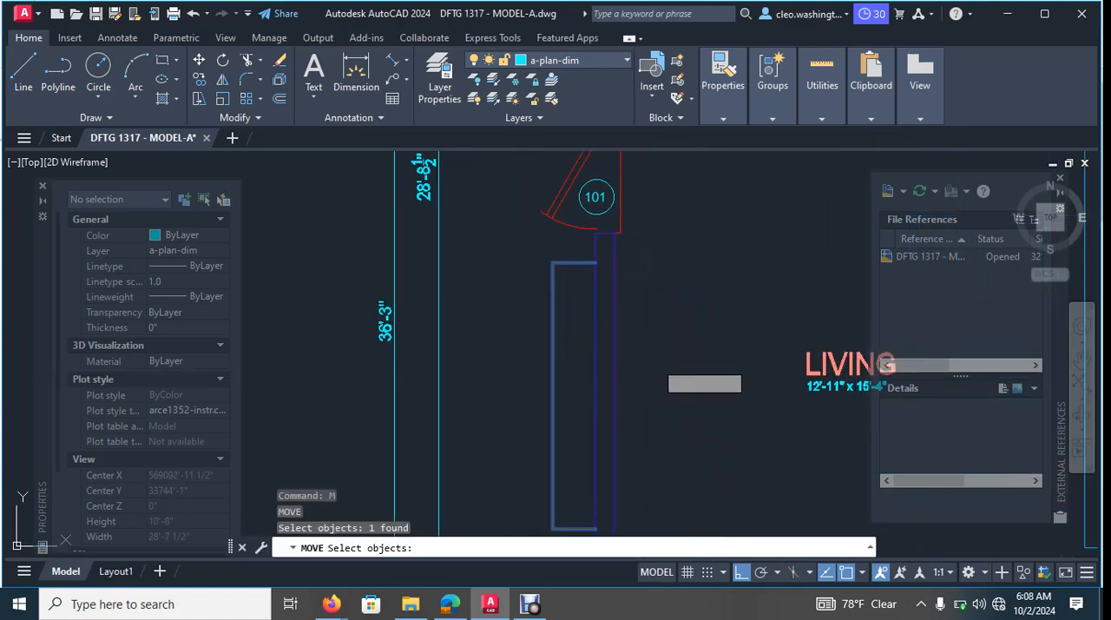
pyautogui.press('Return')
pyautogui.click(682, 381)
pyautogui.moveTo(673, 304); pyautogui.dragTo(676, 401, button='middle')
pyautogui.scroll(-2, 691, 332)
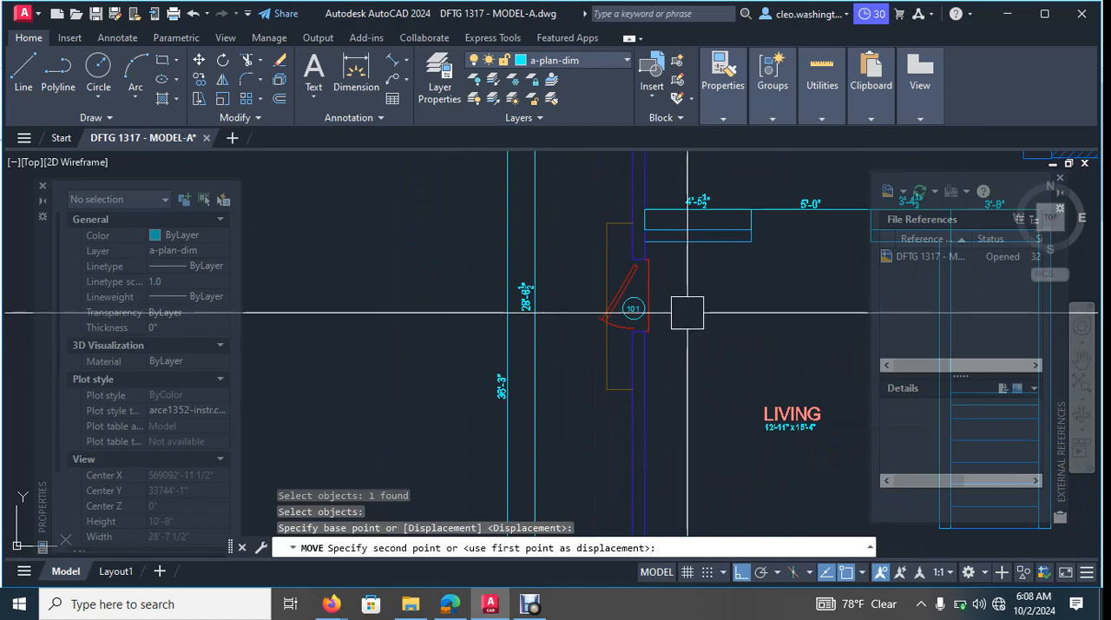
pyautogui.click(685, 310)
# - Examine the whole coloured main floor plan and the living room's side door with its exterior step
pyautogui.scroll(-3, 699, 317)
pyautogui.moveTo(711, 322)
pyautogui.mouseDown(button='middle')
pyautogui.moveTo(652, 322)
pyautogui.moveTo(665, 326)
pyautogui.mouseUp(button='middle')
pyautogui.scroll(-5, 652, 322)
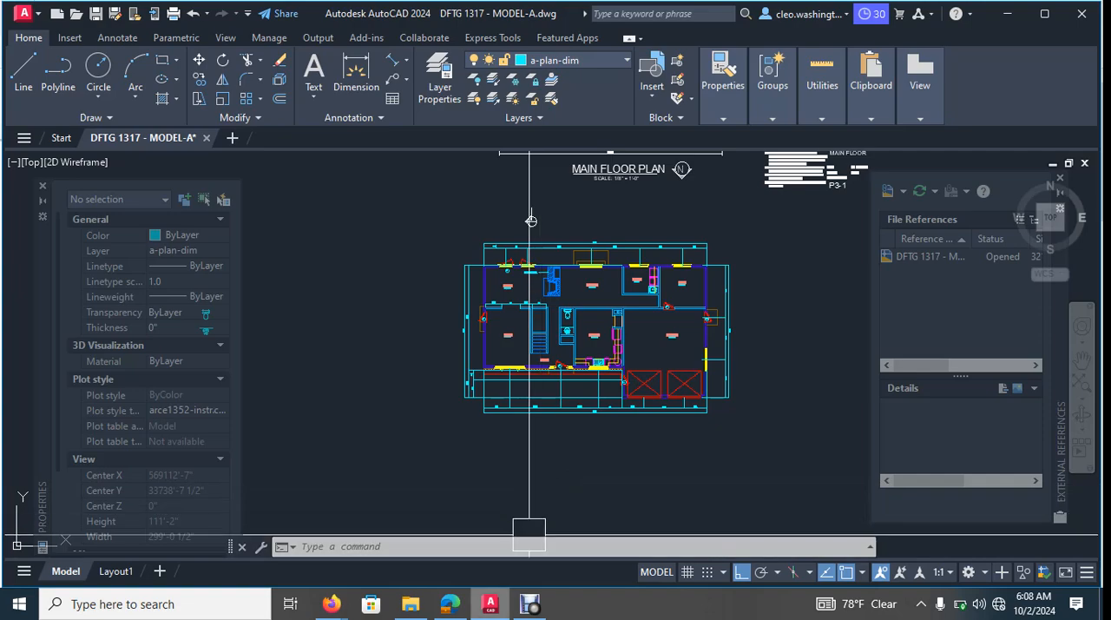
pyautogui.moveTo(411, 604)
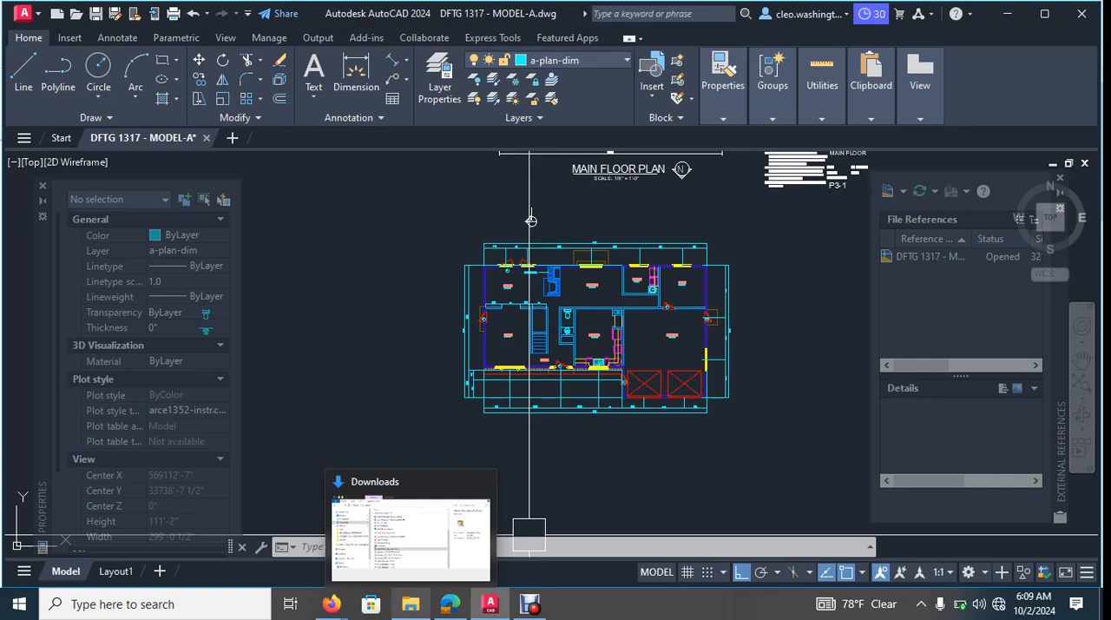
pyautogui.moveTo(645, 412); pyautogui.dragTo(573, 442, button='middle')
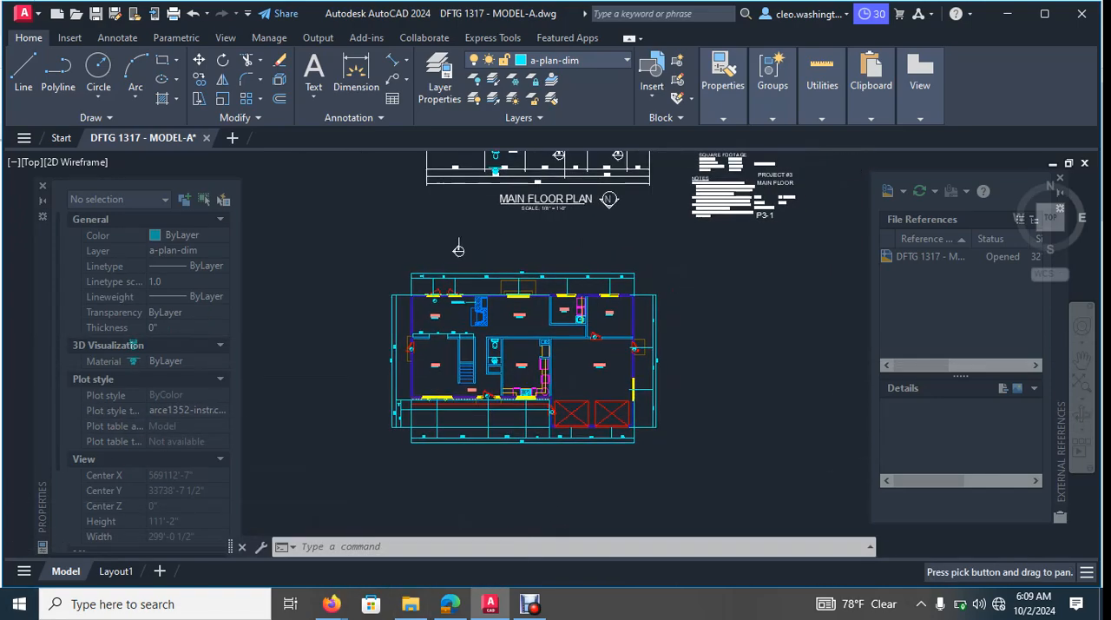
pyautogui.moveTo(570, 380); pyautogui.dragTo(596, 367, button='middle')
pyautogui.moveTo(524, 278); pyautogui.dragTo(527, 287, button='middle')
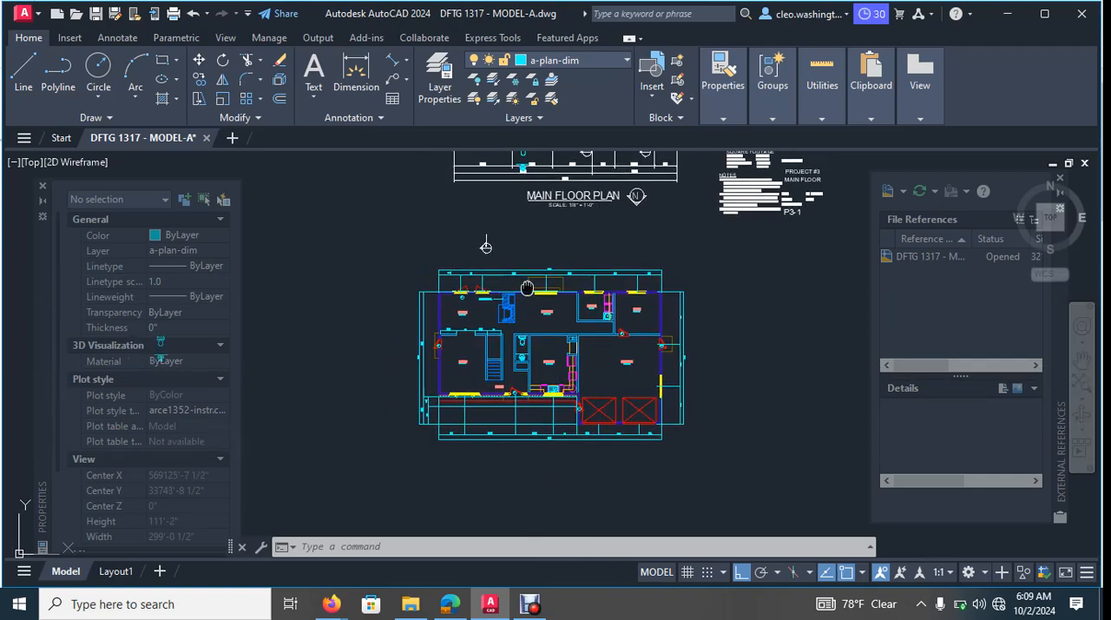
pyautogui.scroll(5, 527, 288)
pyautogui.scroll(-9, 527, 265)
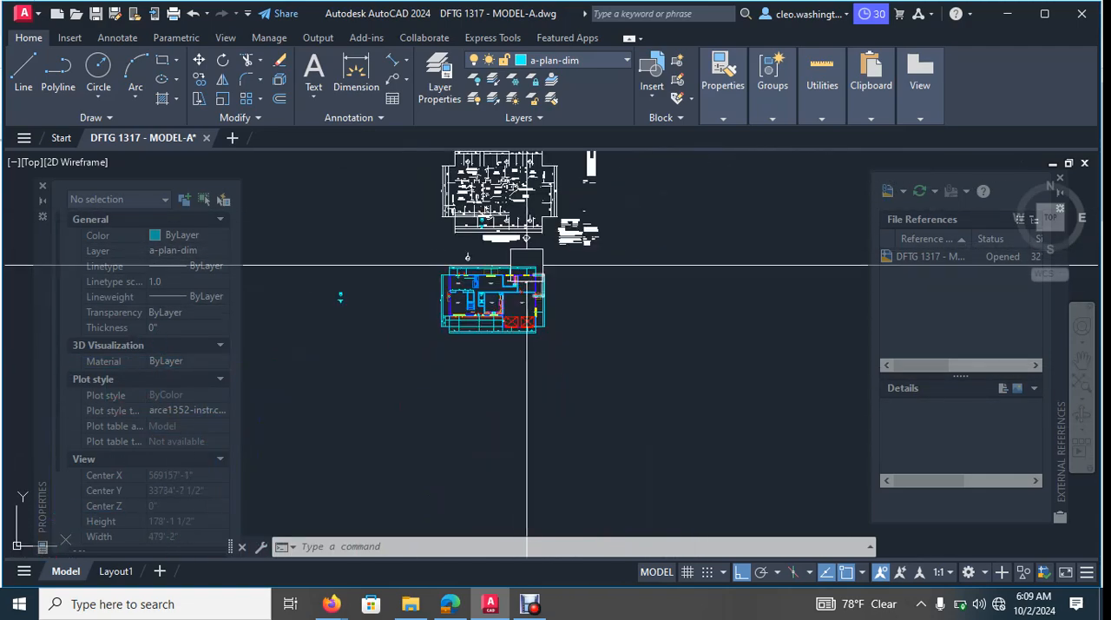
pyautogui.scroll(10, 498, 300)
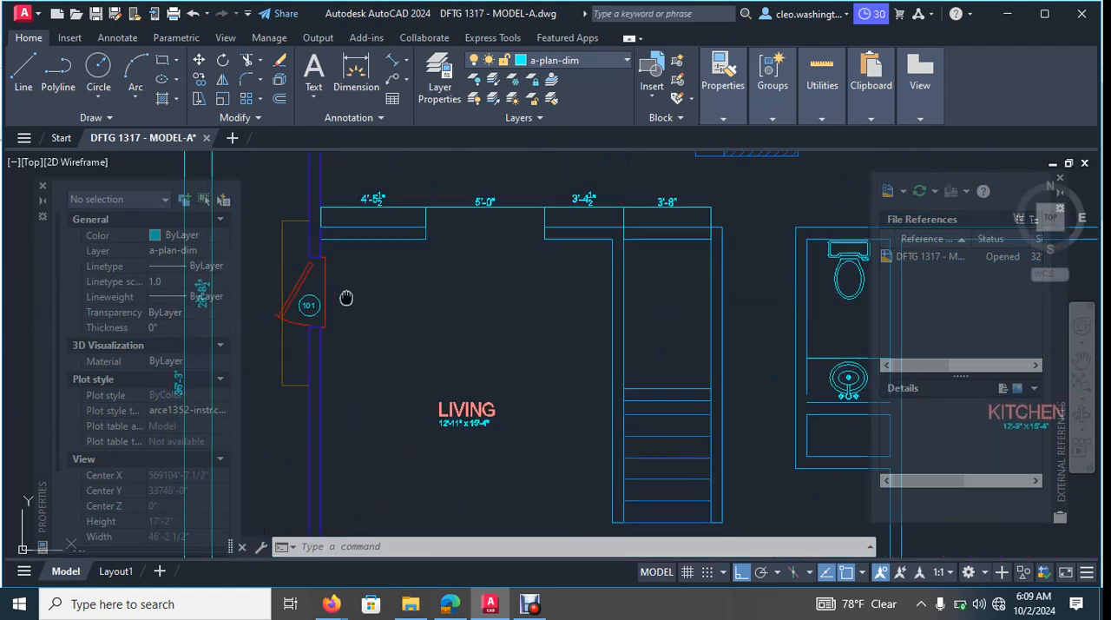
pyautogui.moveTo(346, 298); pyautogui.dragTo(431, 290, button='middle')
pyautogui.scroll(-8, 458, 373)
pyautogui.scroll(6, 458, 375)
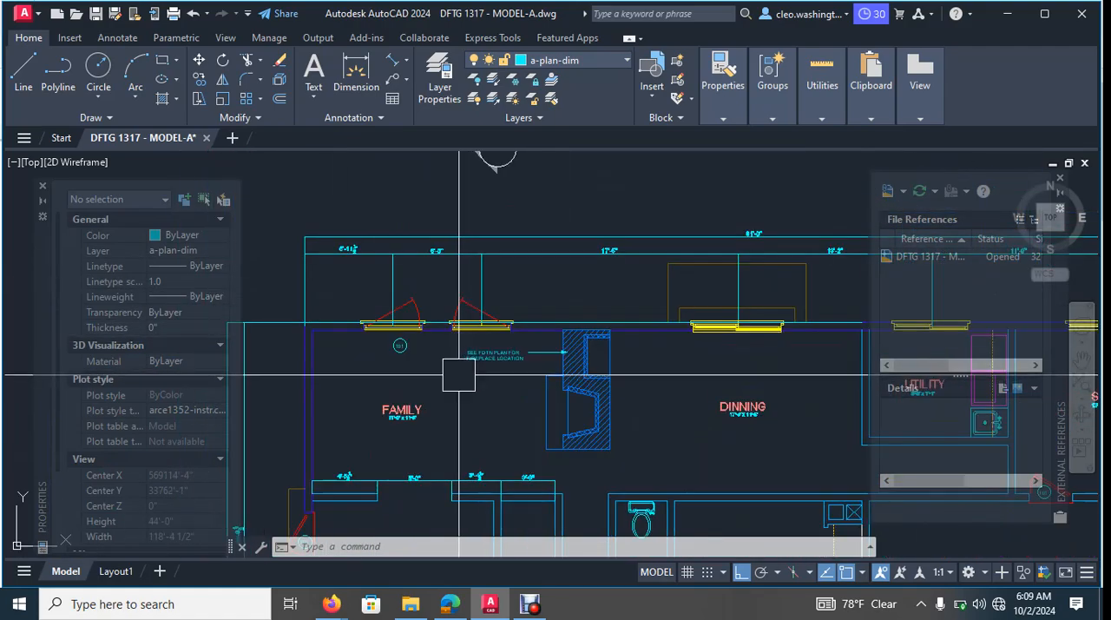
# - Delete the 101 tag's circle and number below the family room's rear windows
pyautogui.scroll(5, 436, 361)
pyautogui.moveTo(435, 361); pyautogui.dragTo(451, 360, button='middle')
pyautogui.scroll(-8, 449, 360)
pyautogui.moveTo(540, 402); pyautogui.dragTo(567, 402, button='middle')
pyautogui.moveTo(665, 396); pyautogui.dragTo(647, 329, button='middle')
pyautogui.scroll(9, 474, 288)
pyautogui.moveTo(337, 255); pyautogui.dragTo(563, 333, button='middle')
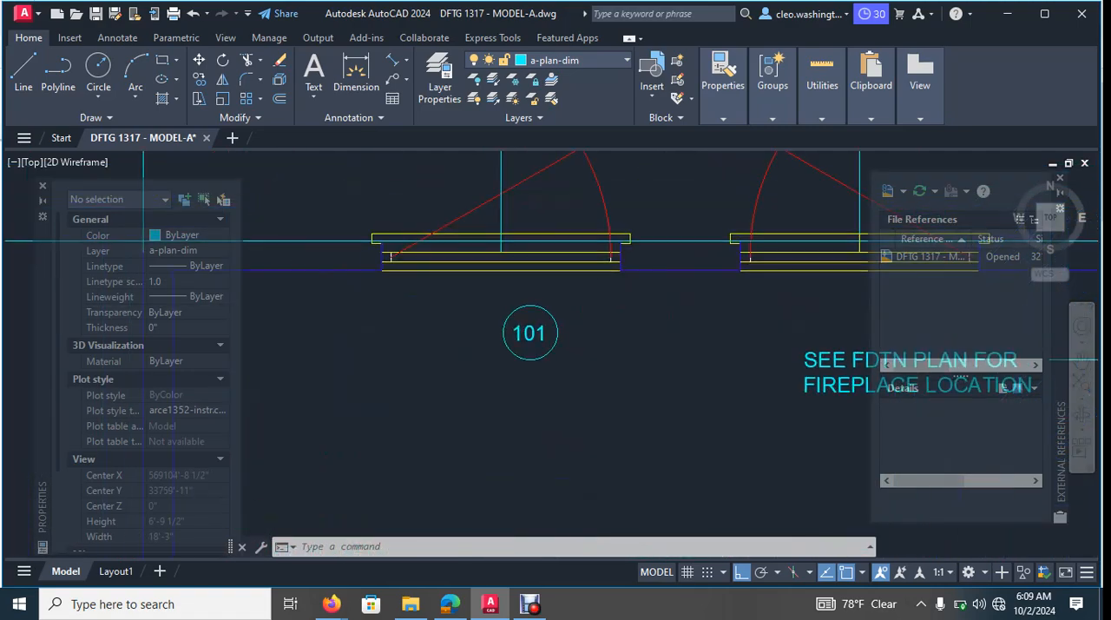
pyautogui.click(597, 317)
pyautogui.click(493, 361)
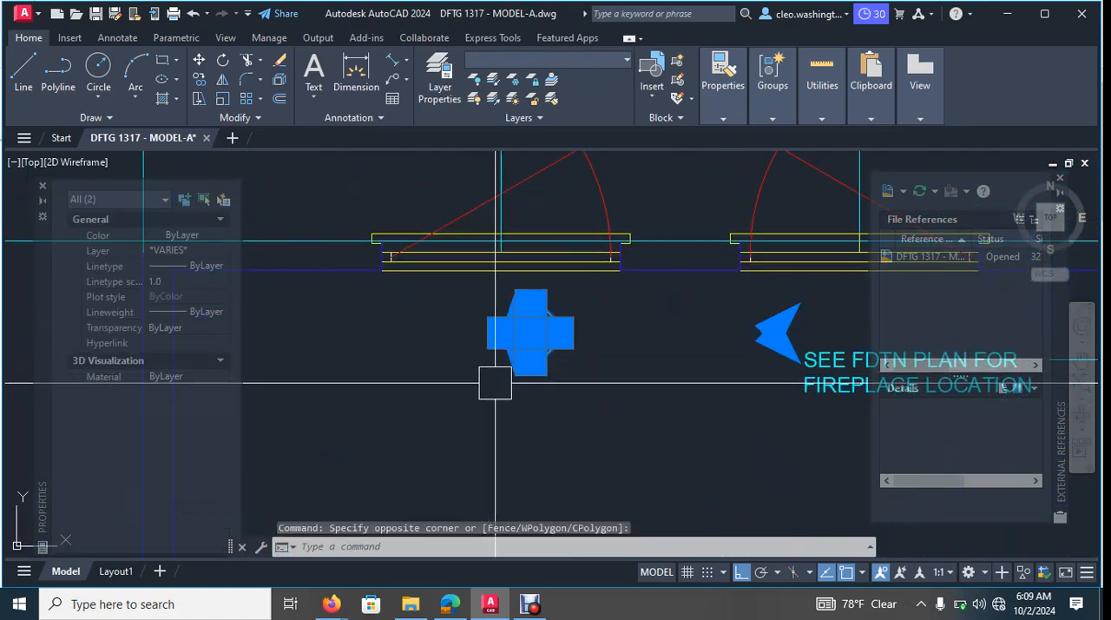
pyautogui.press('Delete')
pyautogui.scroll(-7, 448, 348)
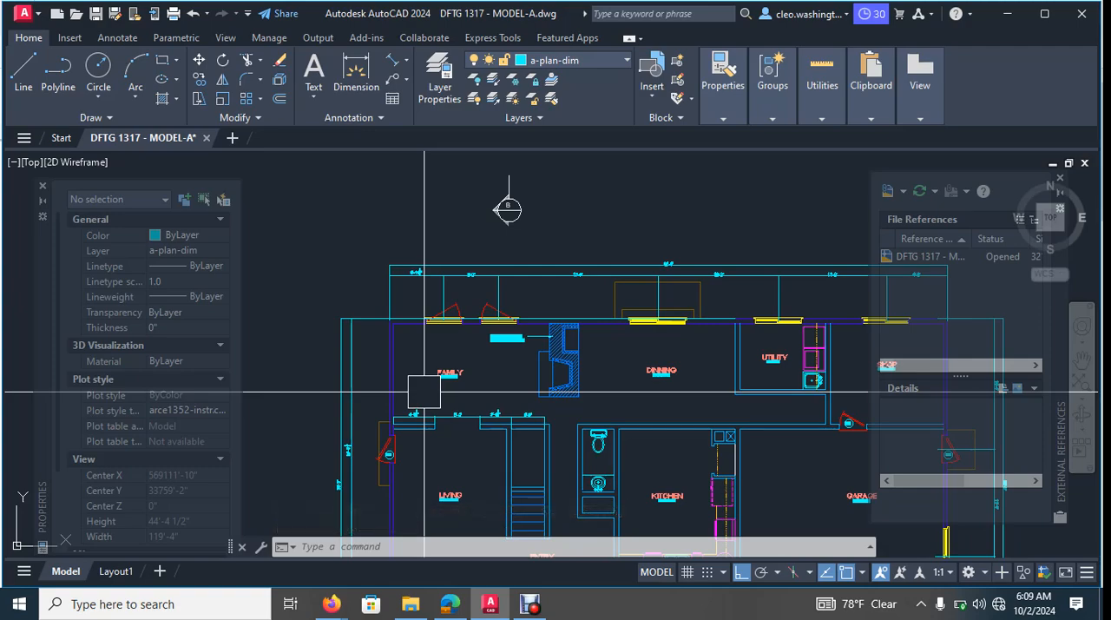
# - Change the entry door's tag number to 100
pyautogui.scroll(-2, 513, 178)
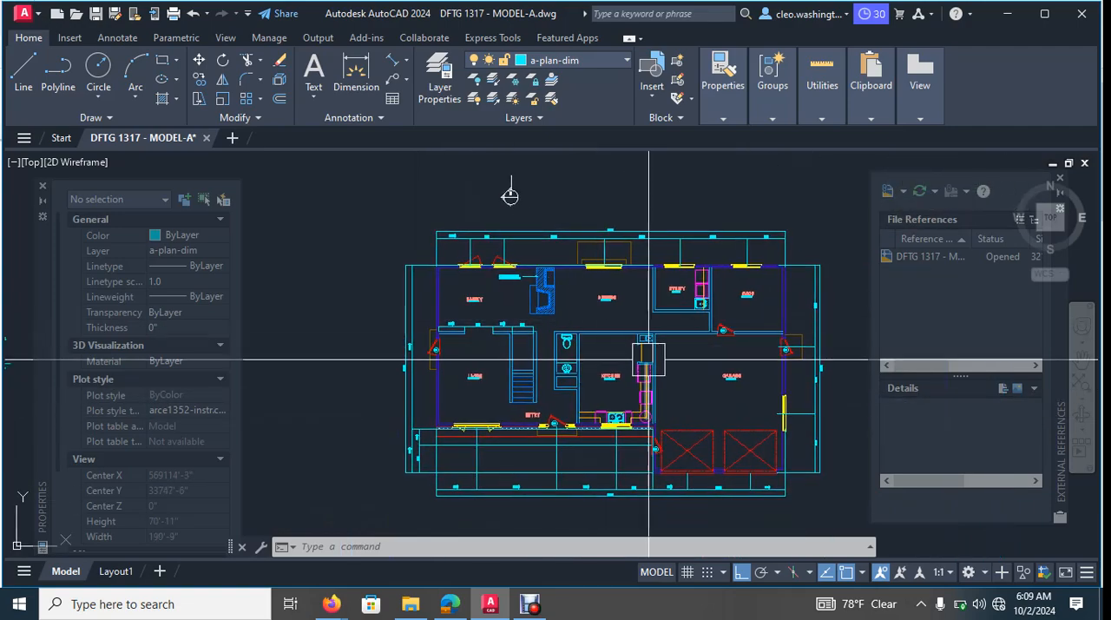
pyautogui.scroll(8, 648, 358)
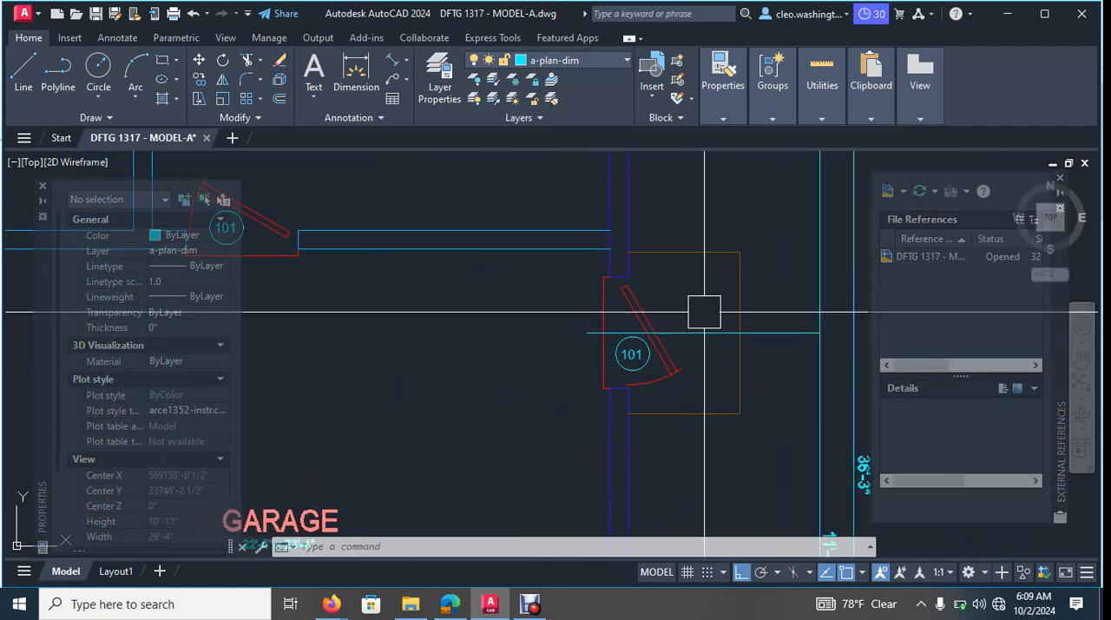
pyautogui.scroll(-8, 704, 311)
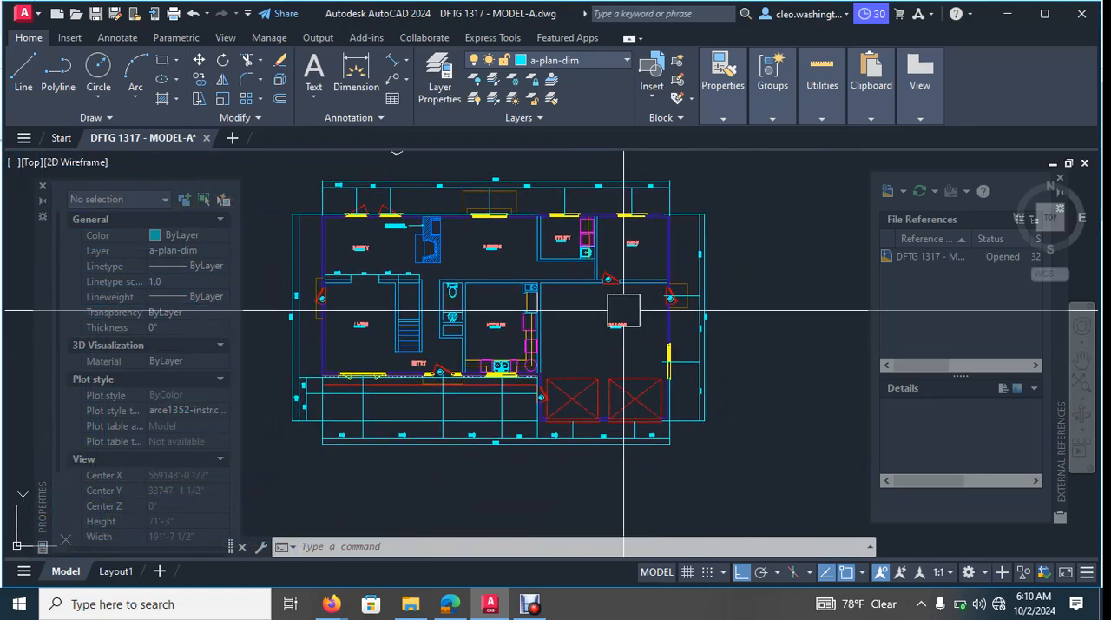
pyautogui.scroll(14, 434, 373)
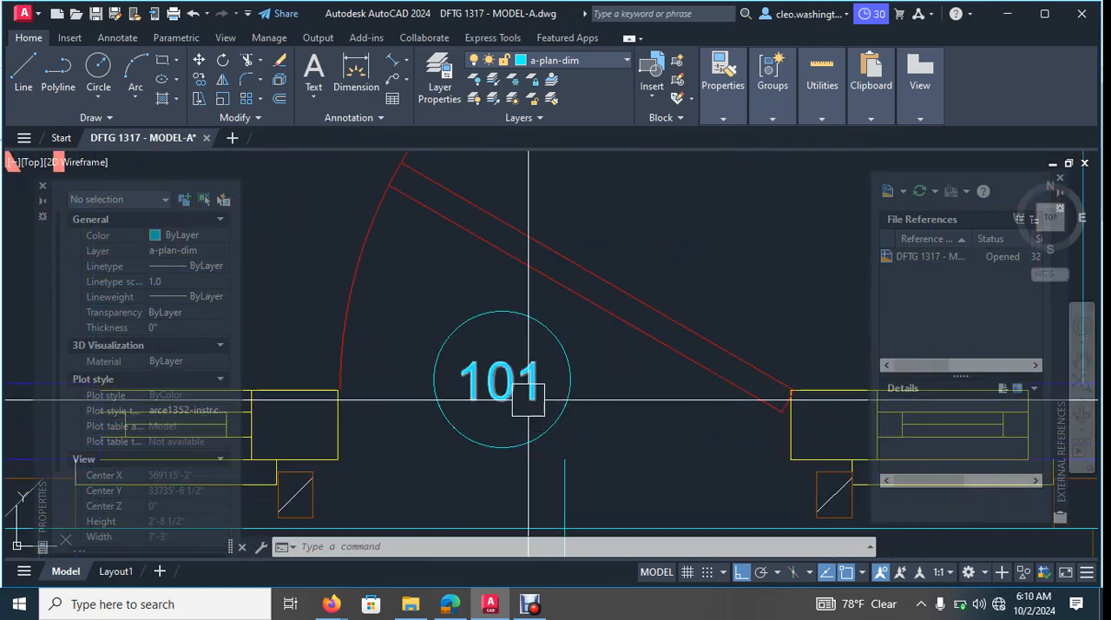
pyautogui.click(509, 383)
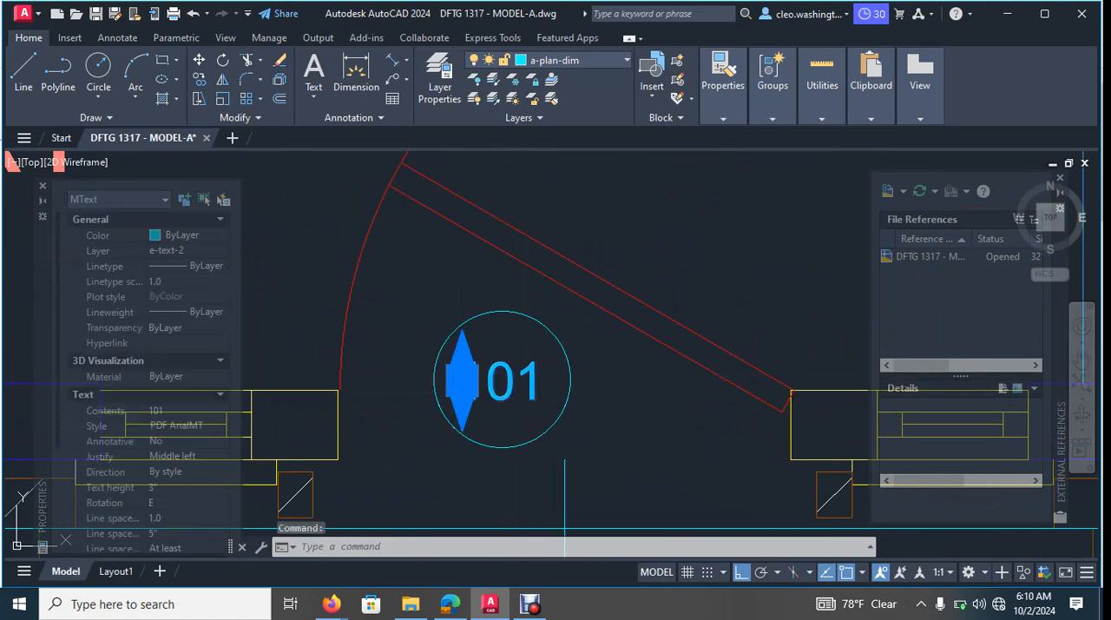
pyautogui.doubleClick(508, 383)
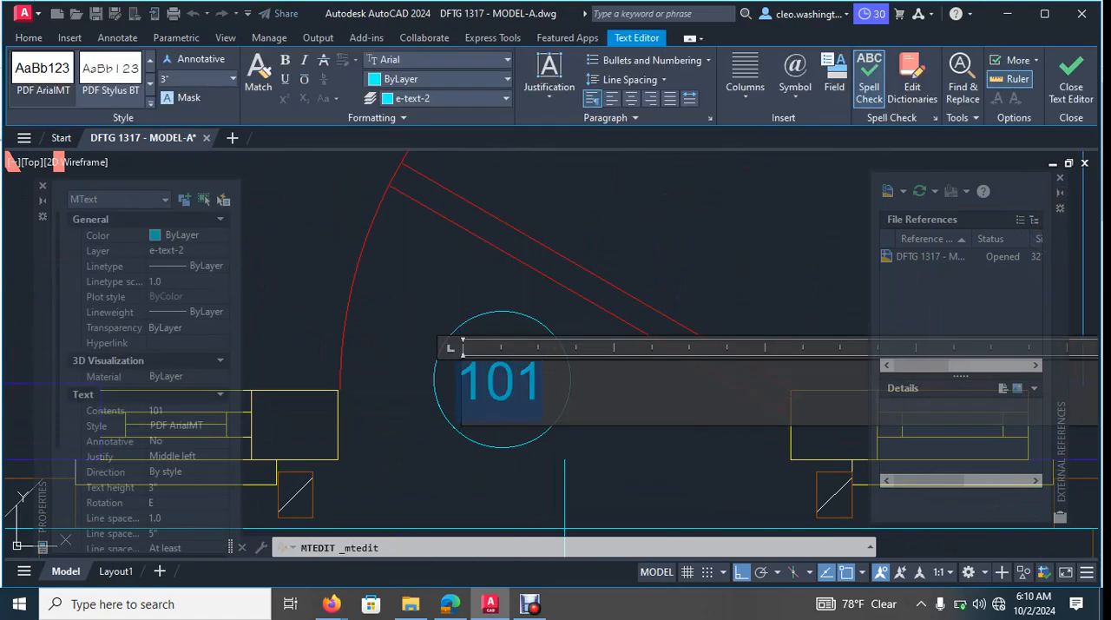
pyautogui.write('100')
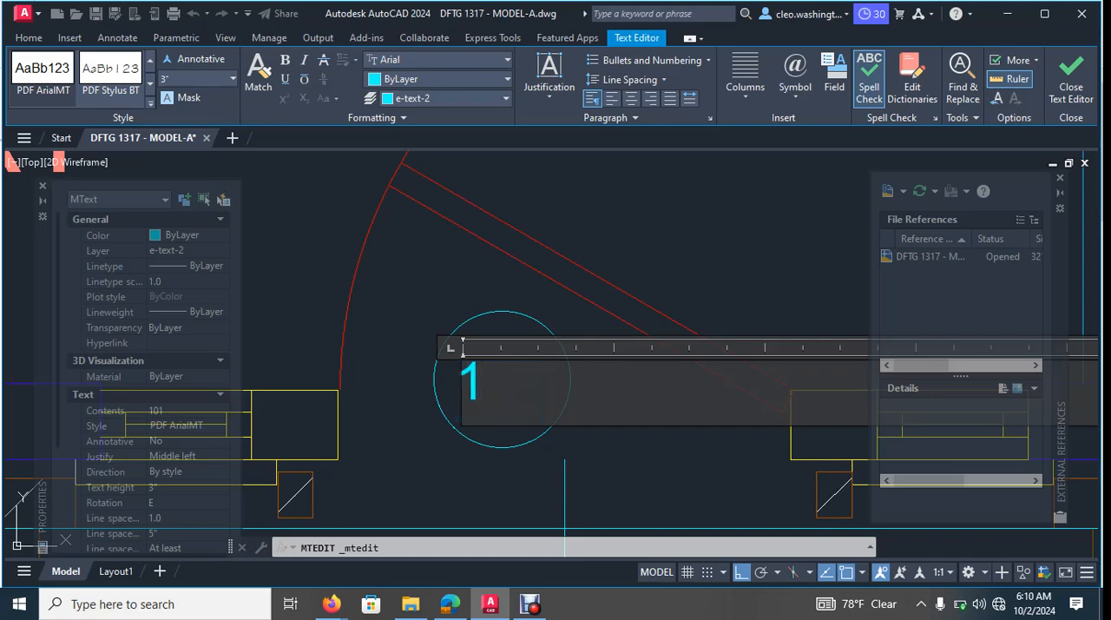
pyautogui.click(434, 313)
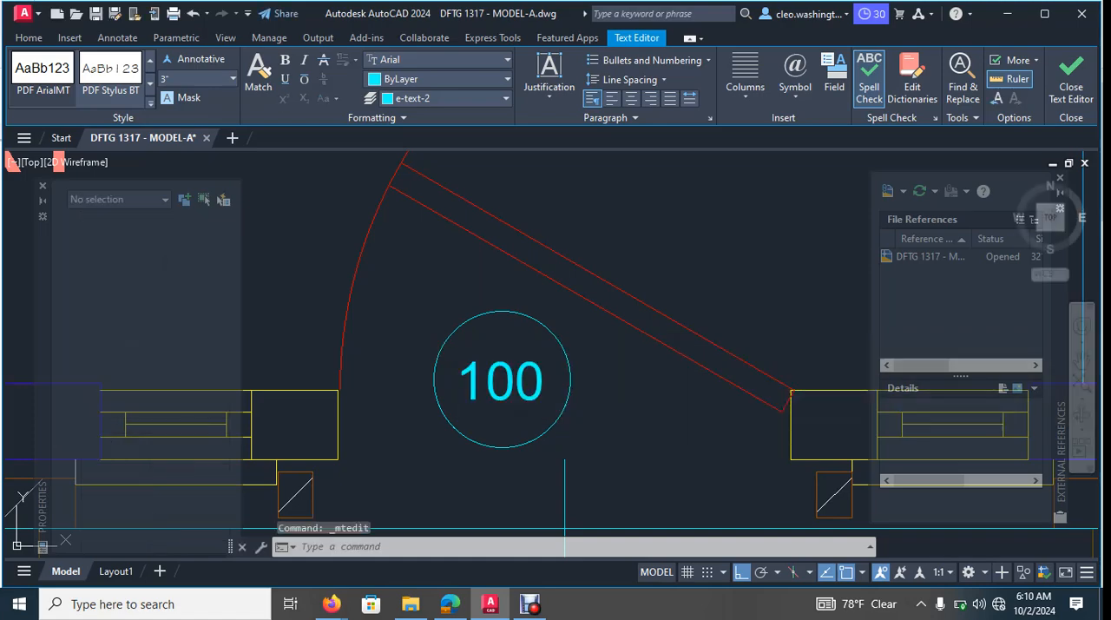
# - Examine the door tags around the entry, the living room's side door and the garage doors
pyautogui.scroll(-5, 520, 408)
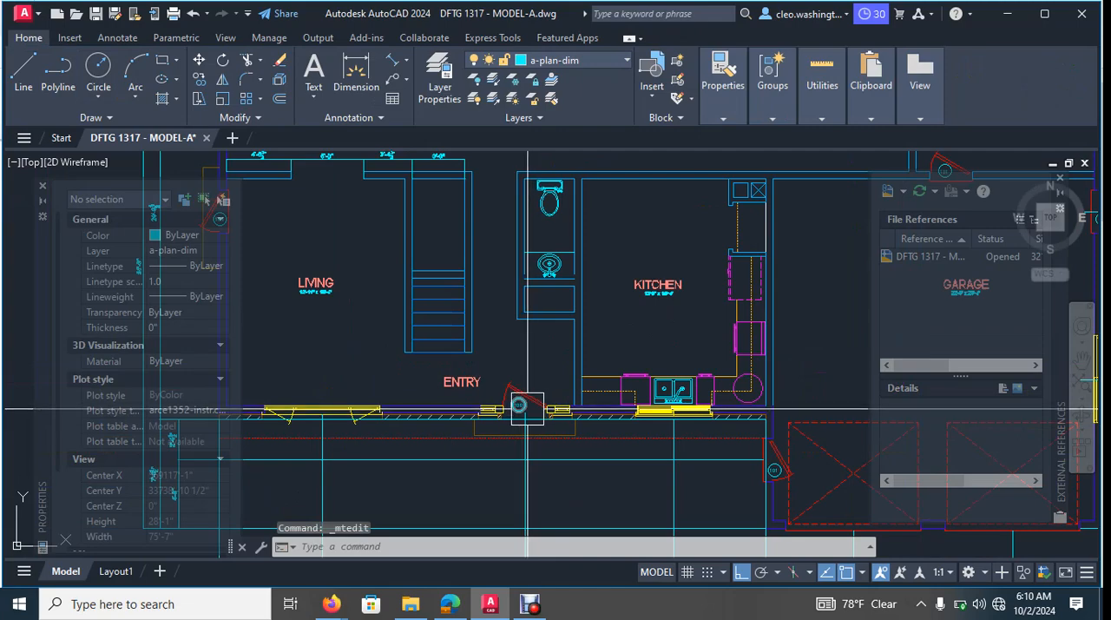
pyautogui.scroll(-2, 562, 409)
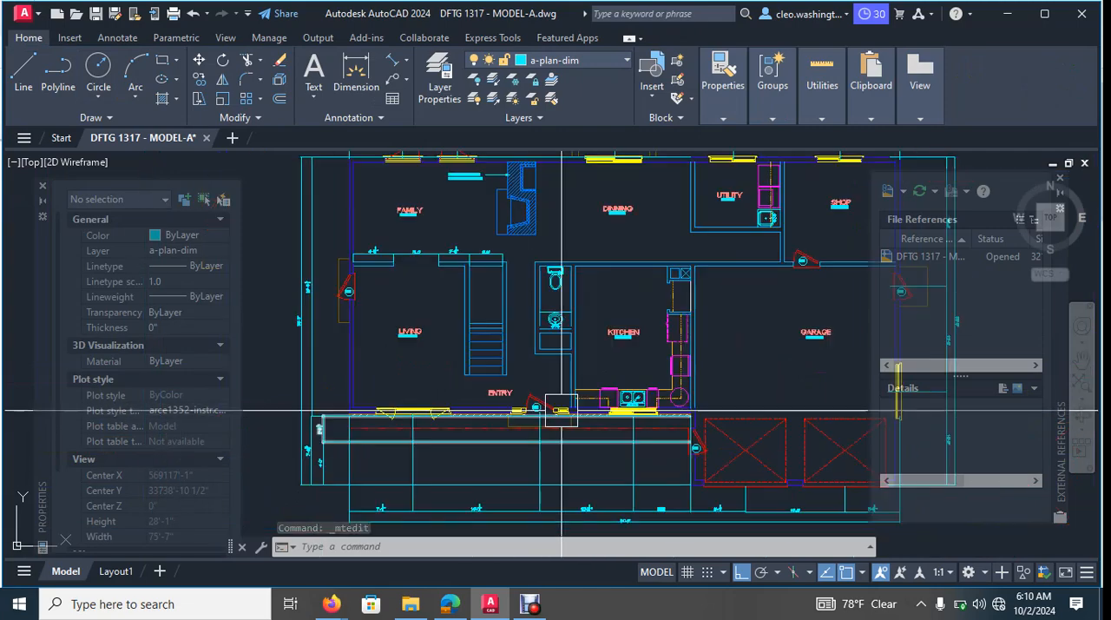
pyautogui.moveTo(543, 410); pyautogui.dragTo(617, 431, button='middle')
pyautogui.scroll(3, 576, 406)
pyautogui.scroll(-3, 575, 405)
pyautogui.scroll(6, 475, 328)
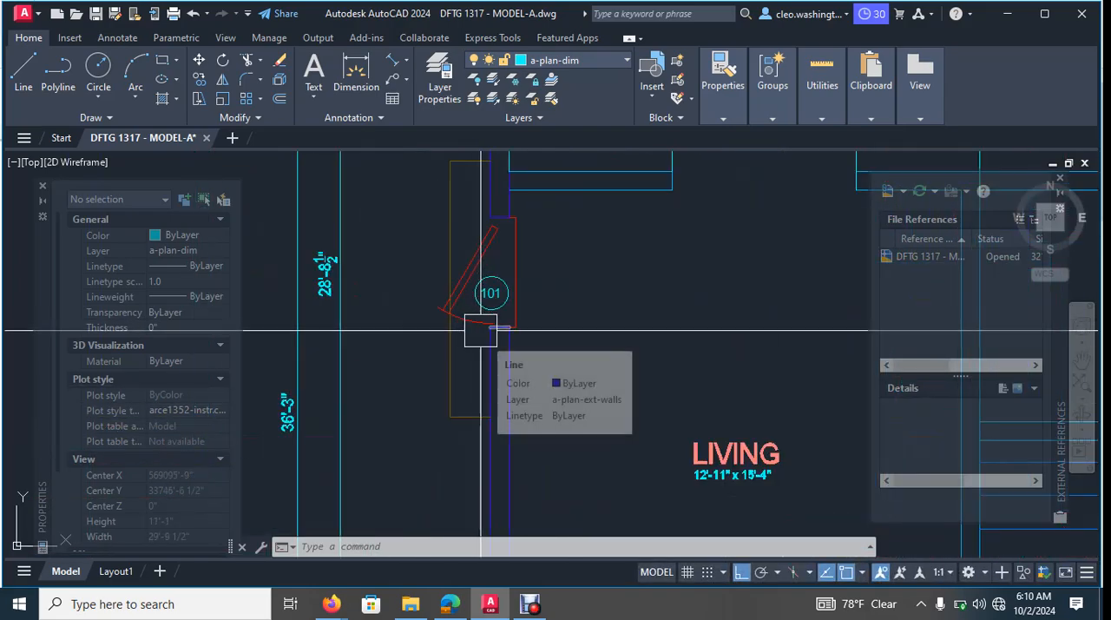
pyautogui.scroll(-4, 481, 329)
pyautogui.moveTo(481, 330); pyautogui.dragTo(556, 334, button='middle')
pyautogui.scroll(2, 636, 425)
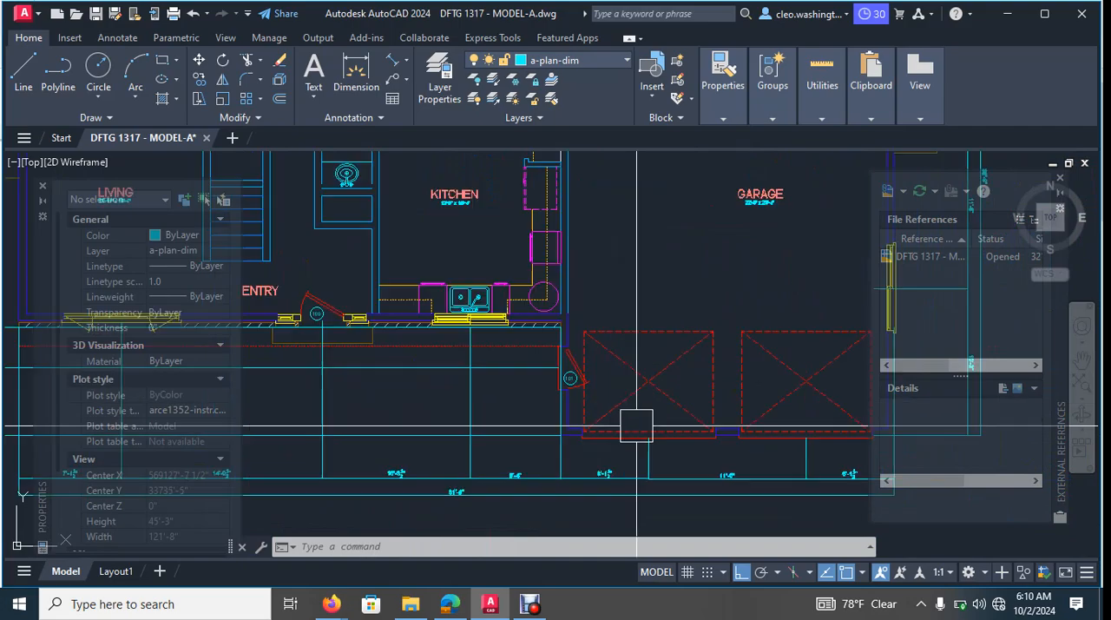
pyautogui.scroll(4, 637, 426)
pyautogui.scroll(5, 471, 322)
pyautogui.scroll(-8, 501, 317)
pyautogui.scroll(-3, 484, 347)
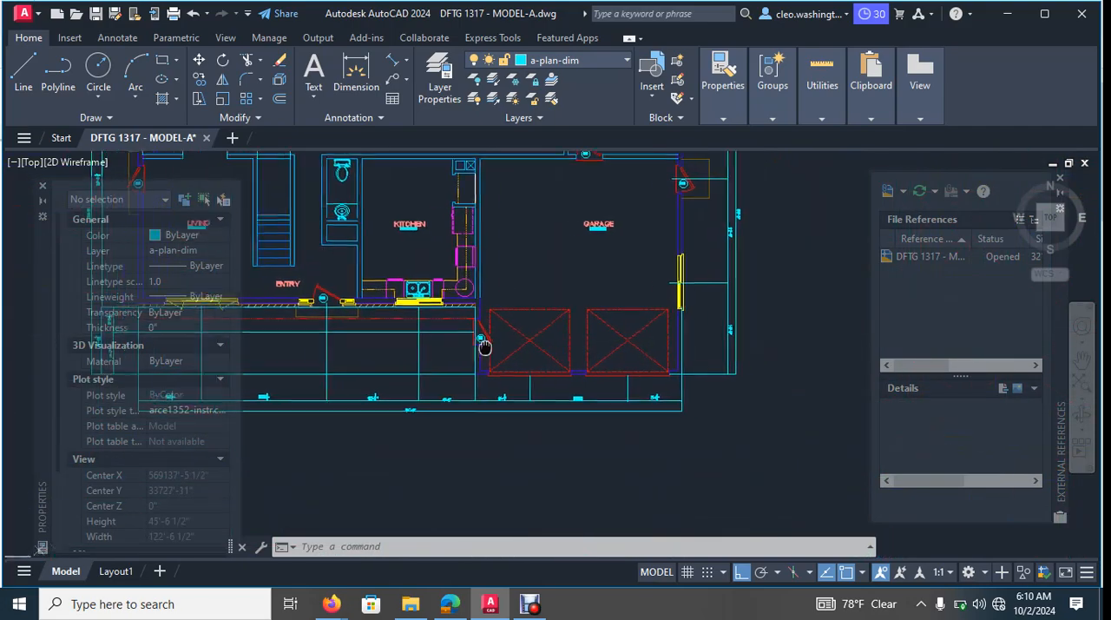
pyautogui.moveTo(485, 347); pyautogui.dragTo(469, 349, button='middle')
pyautogui.scroll(4, 588, 370)
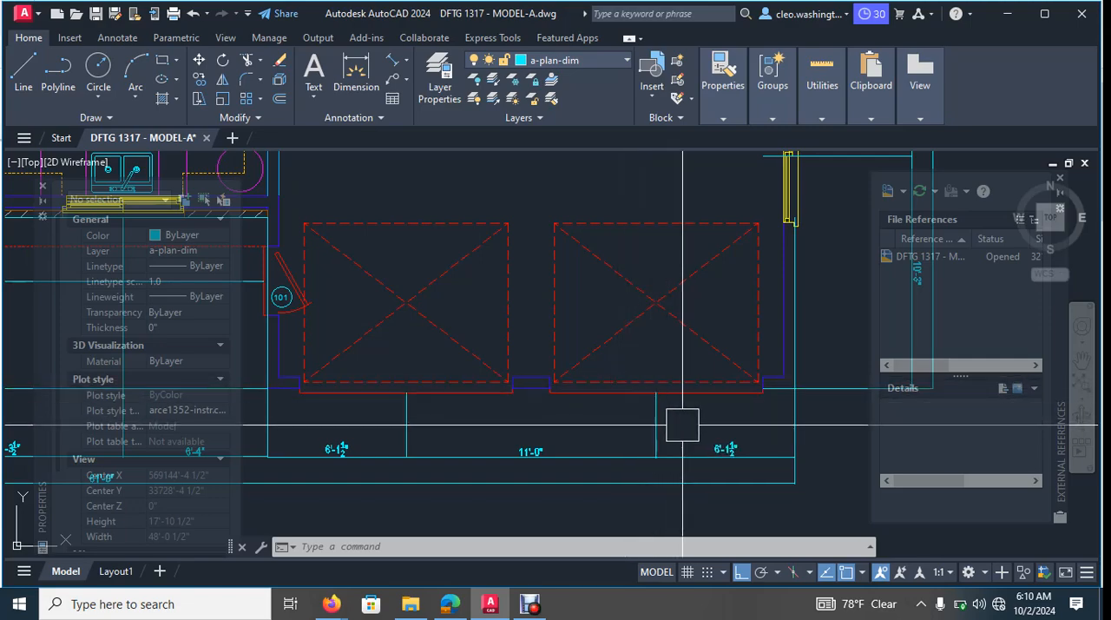
# - Copy the 101 tag's circle and number from the garage's porch-side door to the middle of the left overhead garage door
pyautogui.moveTo(379, 310); pyautogui.dragTo(473, 306, button='middle')
pyautogui.scroll(7, 363, 301)
pyautogui.click(456, 281)
pyautogui.scroll(2, 426, 335)
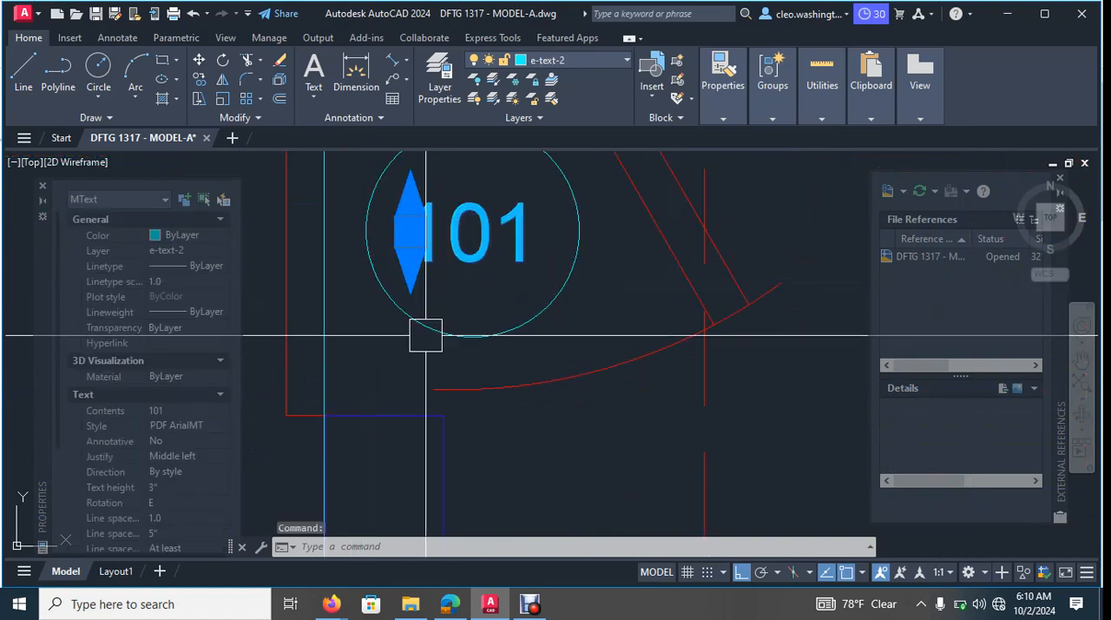
pyautogui.click(431, 327)
pyautogui.write('o')
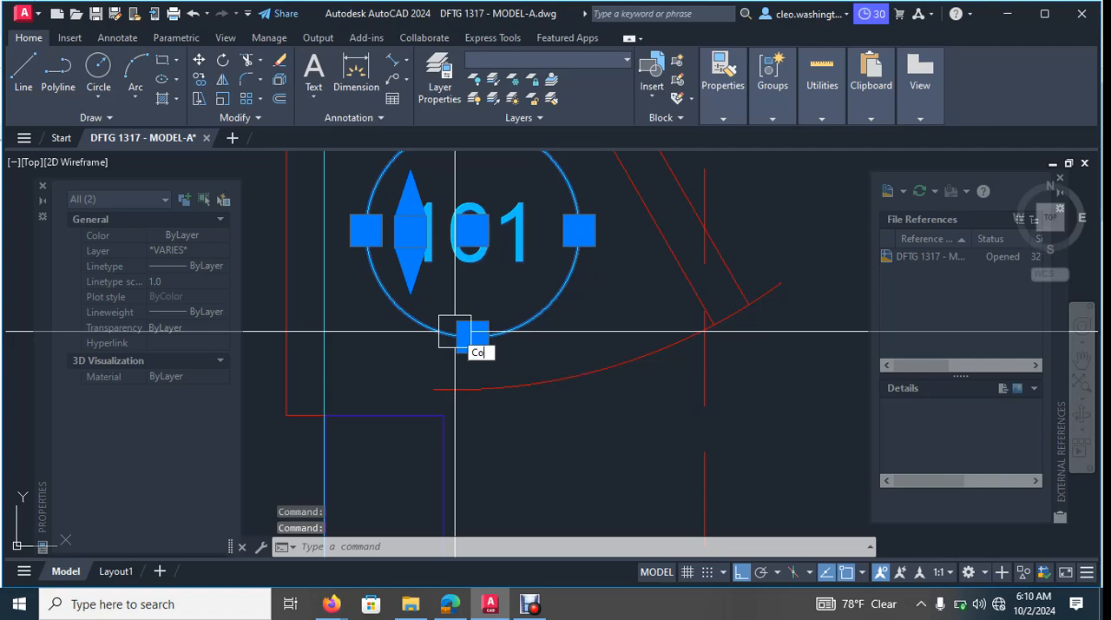
pyautogui.press('Return')
pyautogui.scroll(-3, 447, 295)
pyautogui.click(447, 215)
pyautogui.scroll(-3, 538, 344)
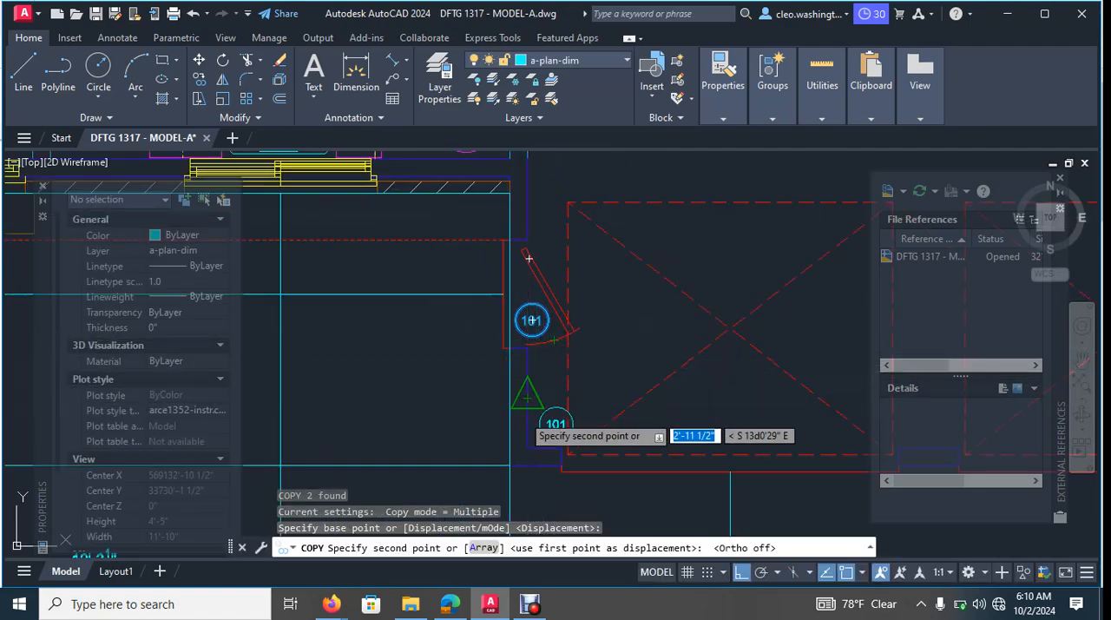
pyautogui.scroll(3, 686, 282)
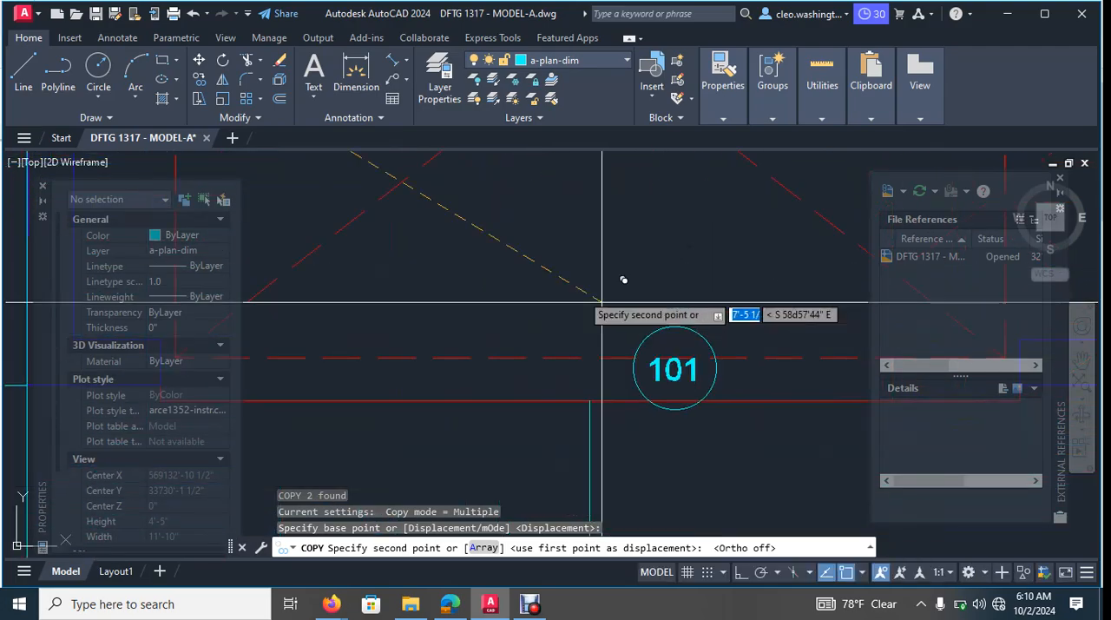
pyautogui.click(535, 259)
# - Place another copy of the 101 tag at the middle of the right overhead garage door and finish copying
pyautogui.scroll(-3, 565, 305)
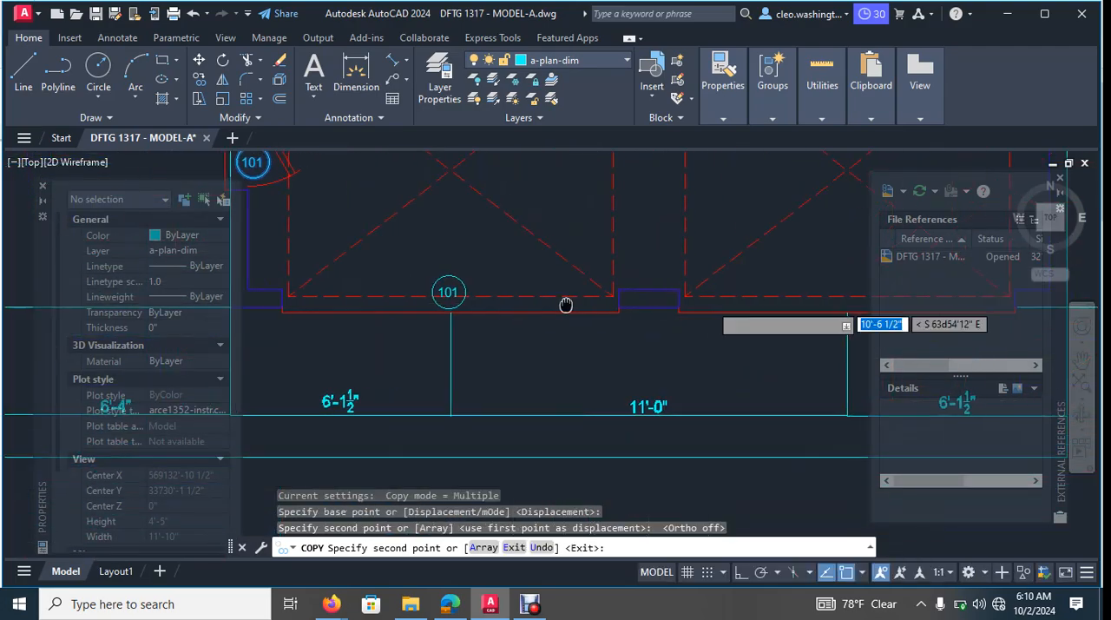
pyautogui.scroll(3, 607, 278)
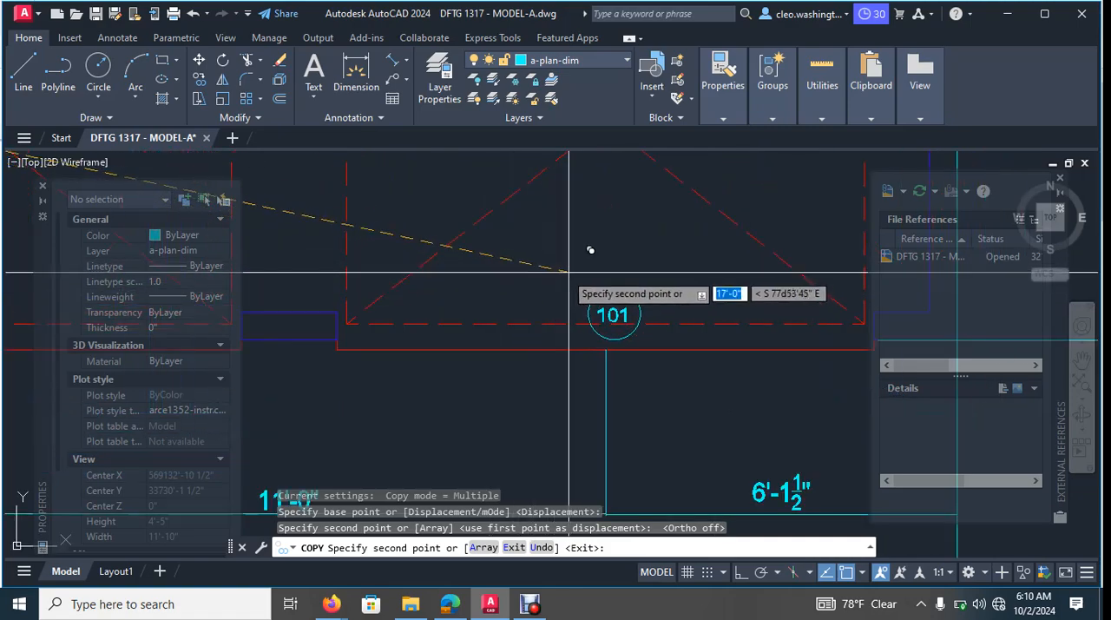
pyautogui.press('Escape')
# - Change the tag number on the left overhead garage door to 102
pyautogui.scroll(-5, 567, 281)
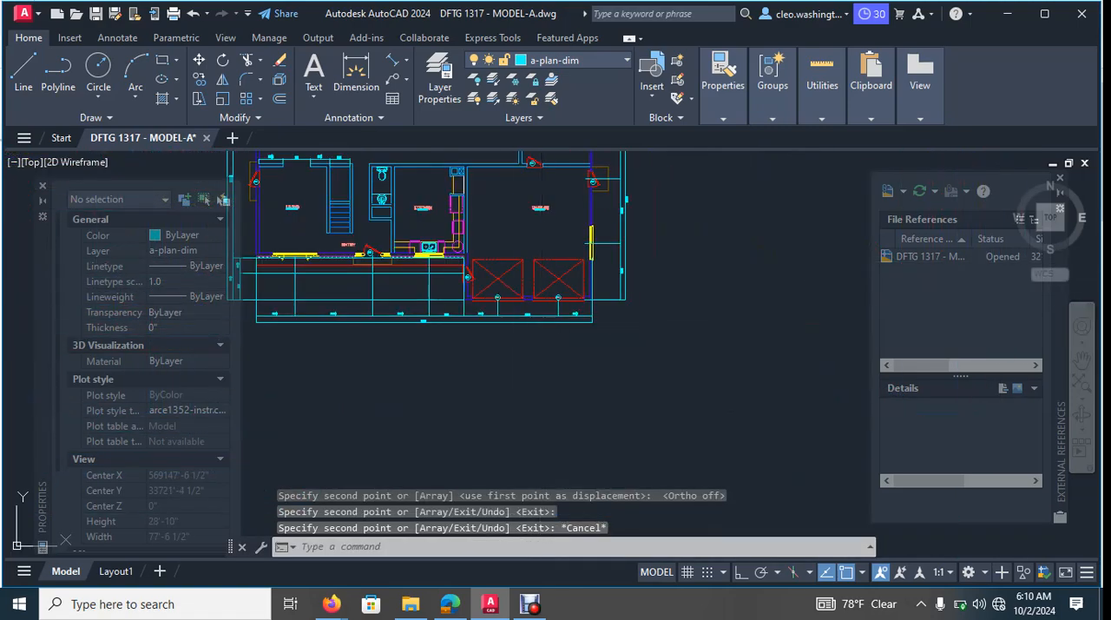
pyautogui.scroll(5, 529, 354)
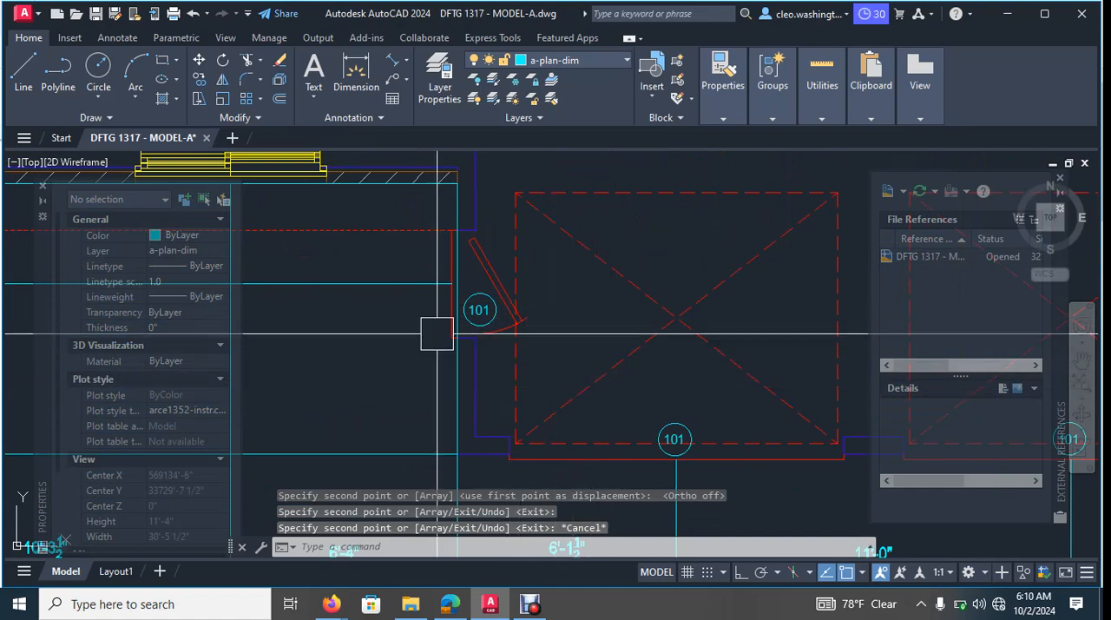
pyautogui.scroll(-4, 585, 330)
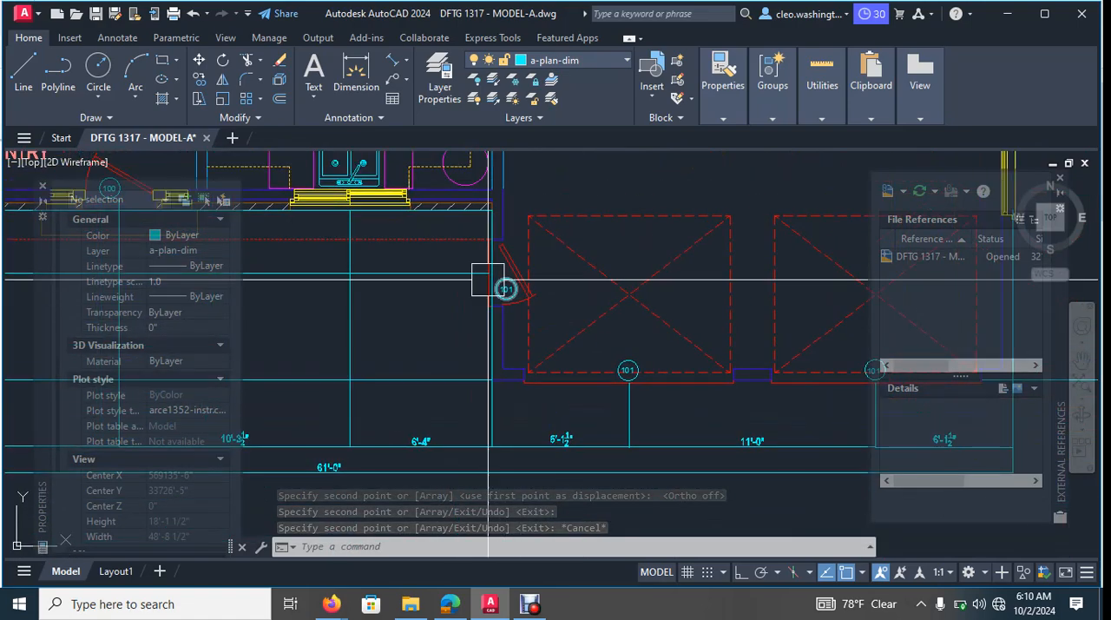
pyautogui.scroll(6, 628, 369)
pyautogui.click(667, 351)
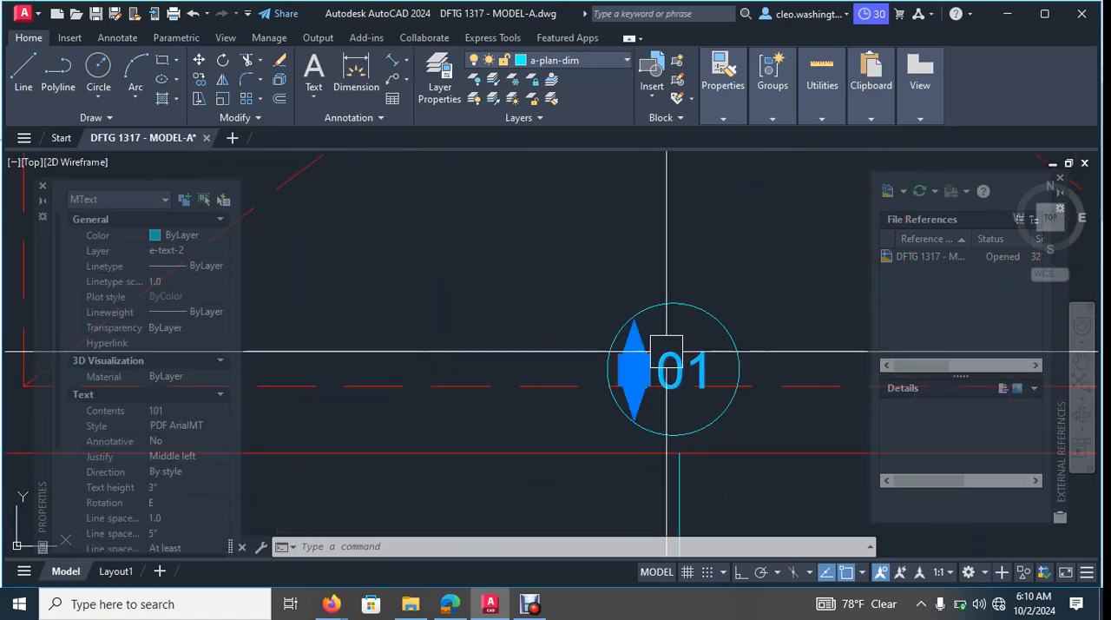
pyautogui.doubleClick(633, 369)
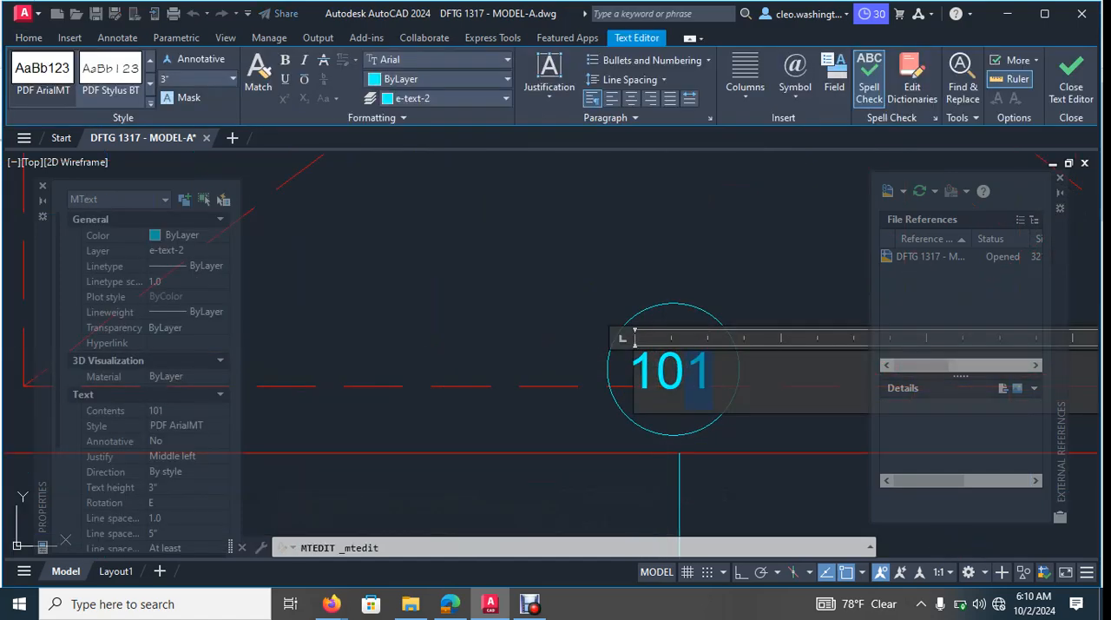
pyautogui.press('Escape')
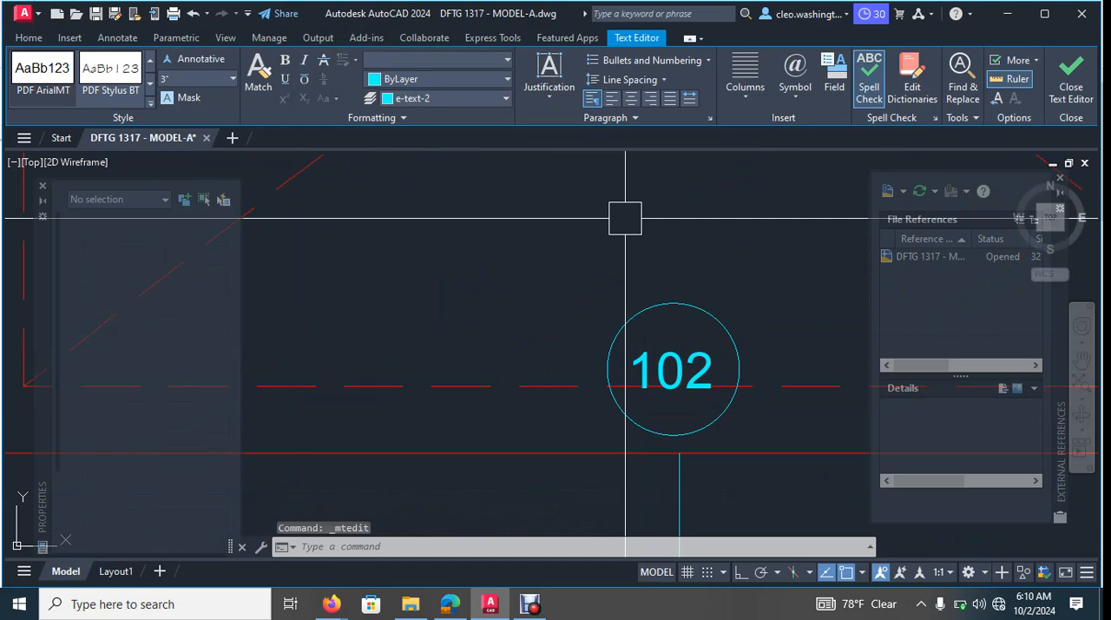
# - Change the tag number on the right overhead garage door to 103
pyautogui.scroll(-6, 657, 310)
pyautogui.moveTo(709, 326); pyautogui.dragTo(433, 315, button='middle')
pyautogui.moveTo(856, 337); pyautogui.dragTo(719, 334, button='middle')
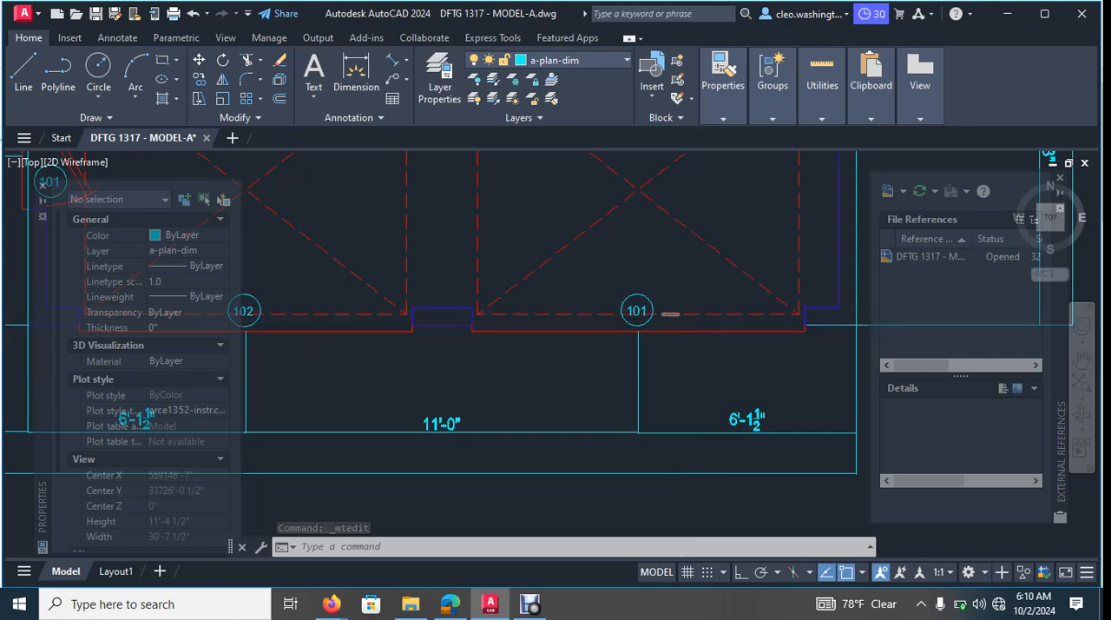
pyautogui.scroll(6, 653, 310)
pyautogui.click(468, 317)
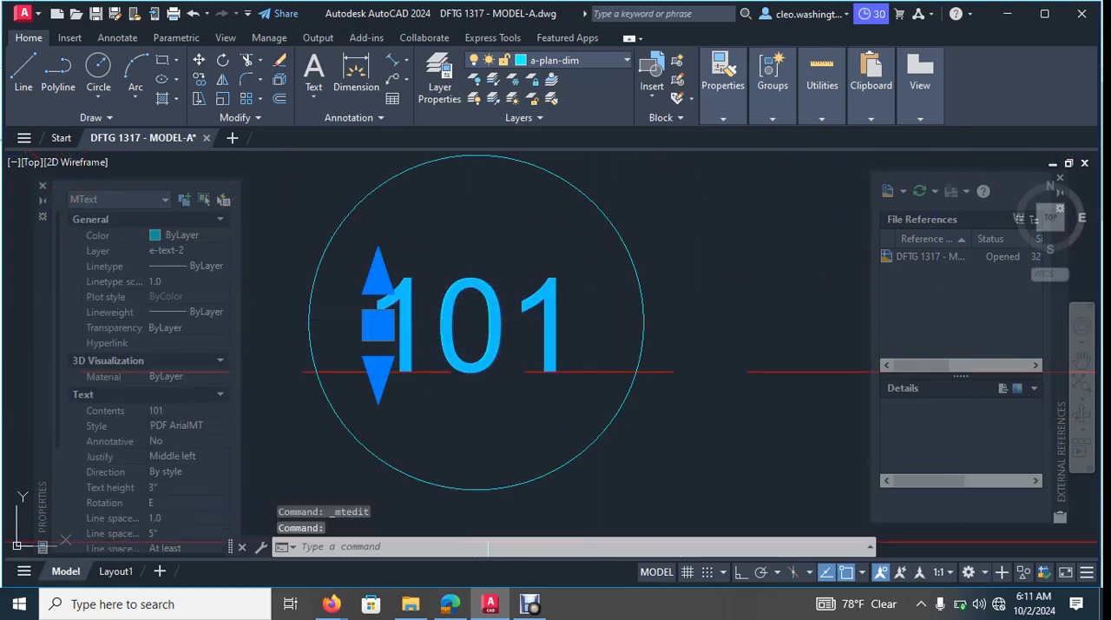
pyautogui.doubleClick(468, 317)
pyautogui.moveTo(510, 332); pyautogui.dragTo(569, 334)
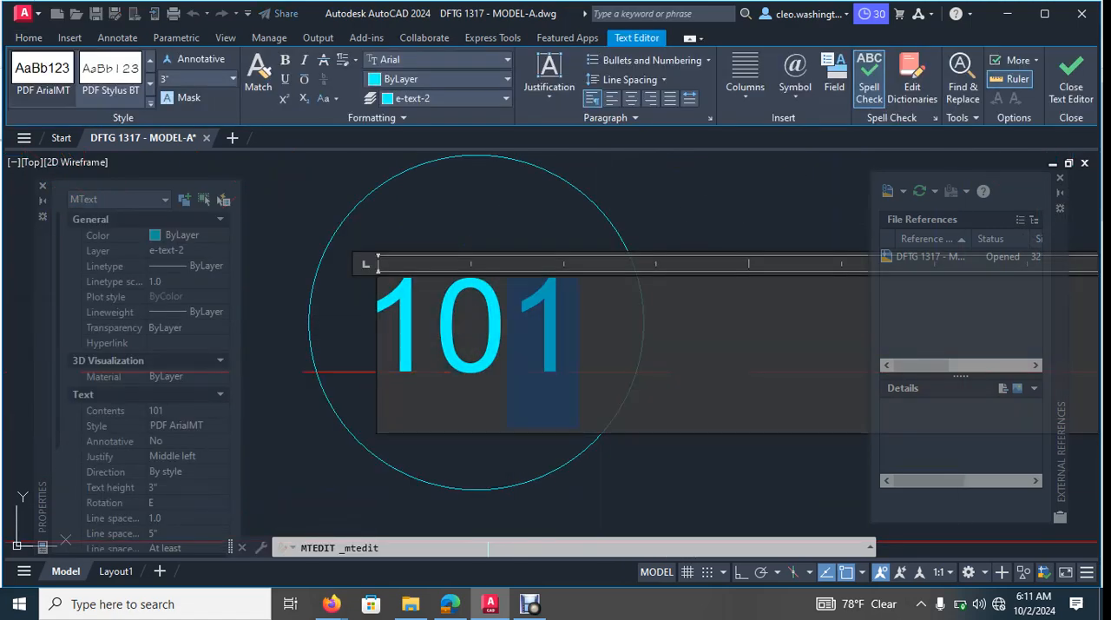
pyautogui.hotkey('ctrl', 'Return')
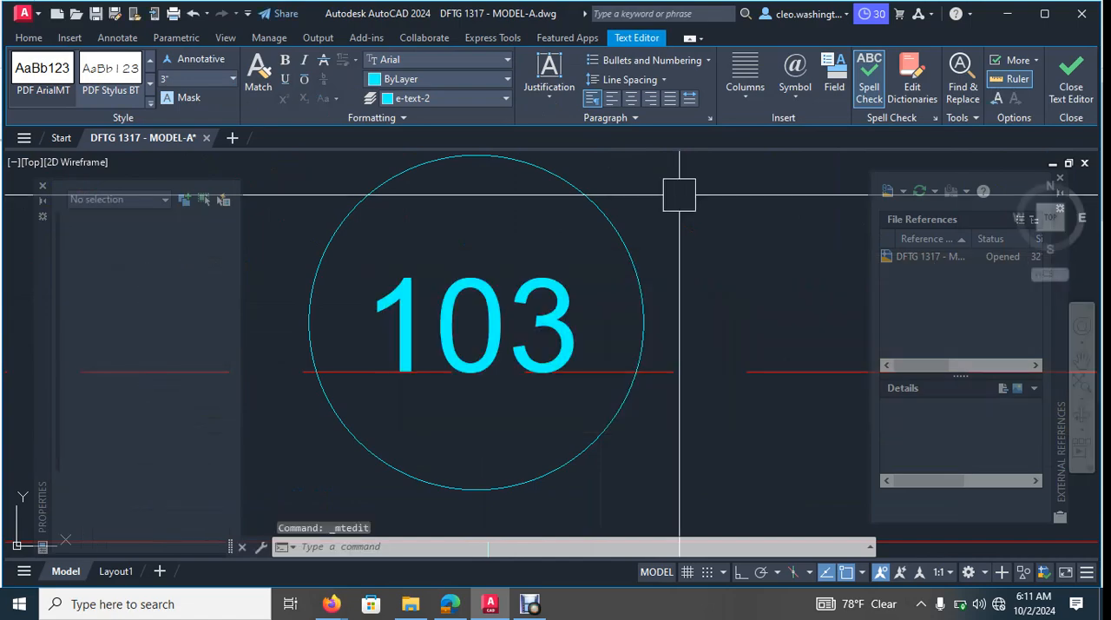
# - Change the tag number of the garage's exterior side door, the one with the step, to 104
pyautogui.scroll(-11, 611, 326)
pyautogui.moveTo(603, 336); pyautogui.dragTo(505, 401, button='middle')
pyautogui.moveTo(659, 268); pyautogui.dragTo(656, 493, button='middle')
pyautogui.moveTo(700, 253); pyautogui.dragTo(686, 376, button='middle')
pyautogui.scroll(10, 629, 277)
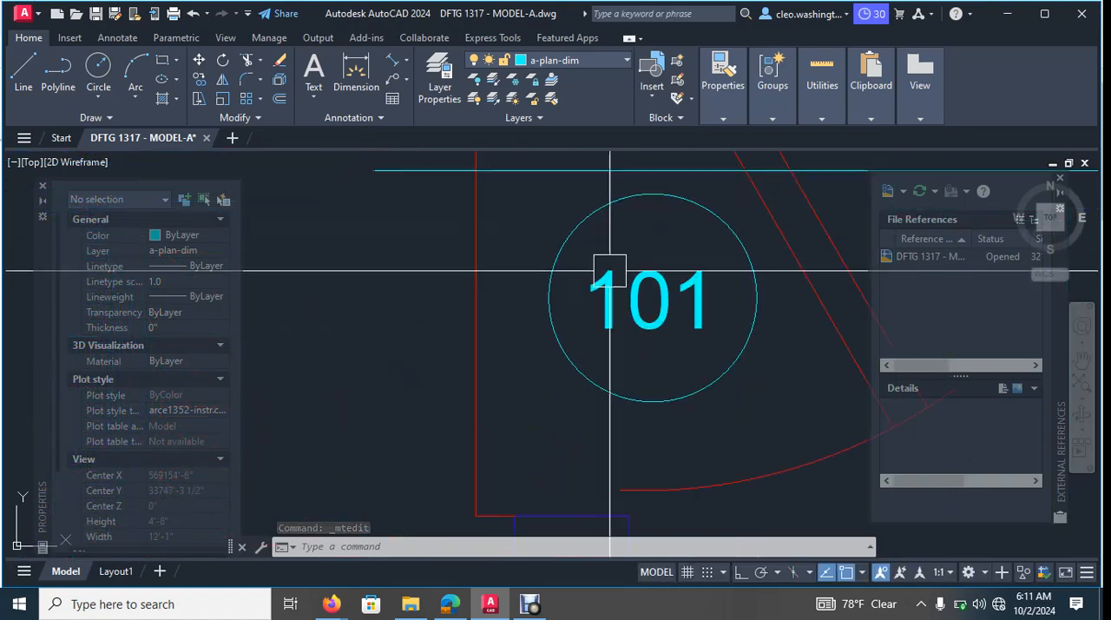
pyautogui.scroll(2, 642, 287)
pyautogui.click(647, 287)
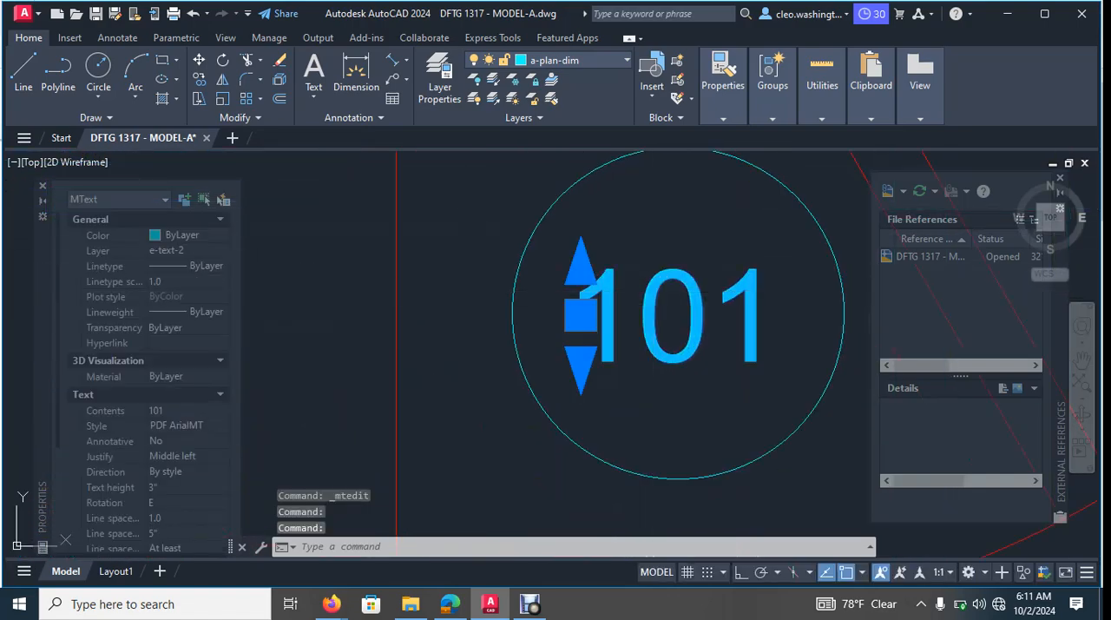
pyautogui.doubleClick(640, 347)
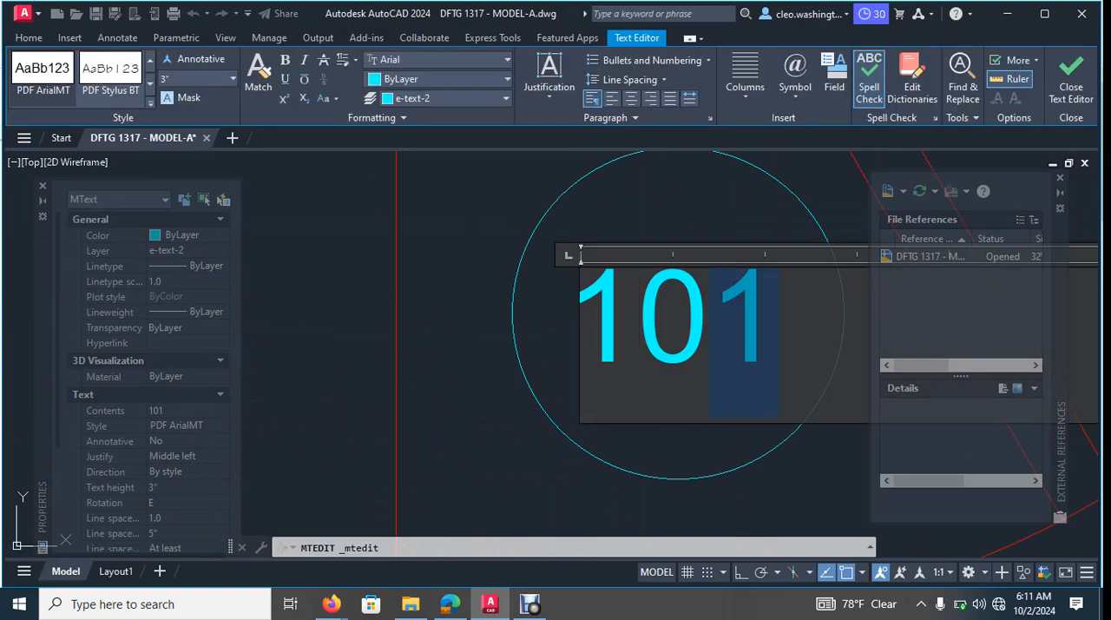
pyautogui.click(1070, 80)
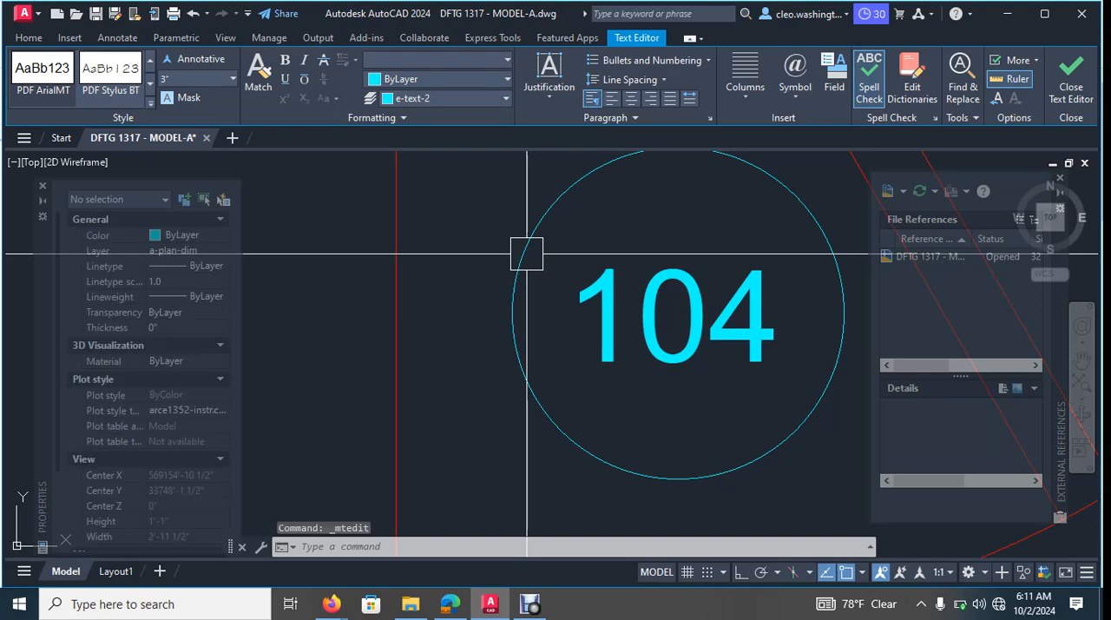
pyautogui.press('Escape')
pyautogui.scroll(-9, 629, 347)
pyautogui.moveTo(622, 321); pyautogui.dragTo(689, 295, button='middle')
pyautogui.scroll(-2, 533, 275)
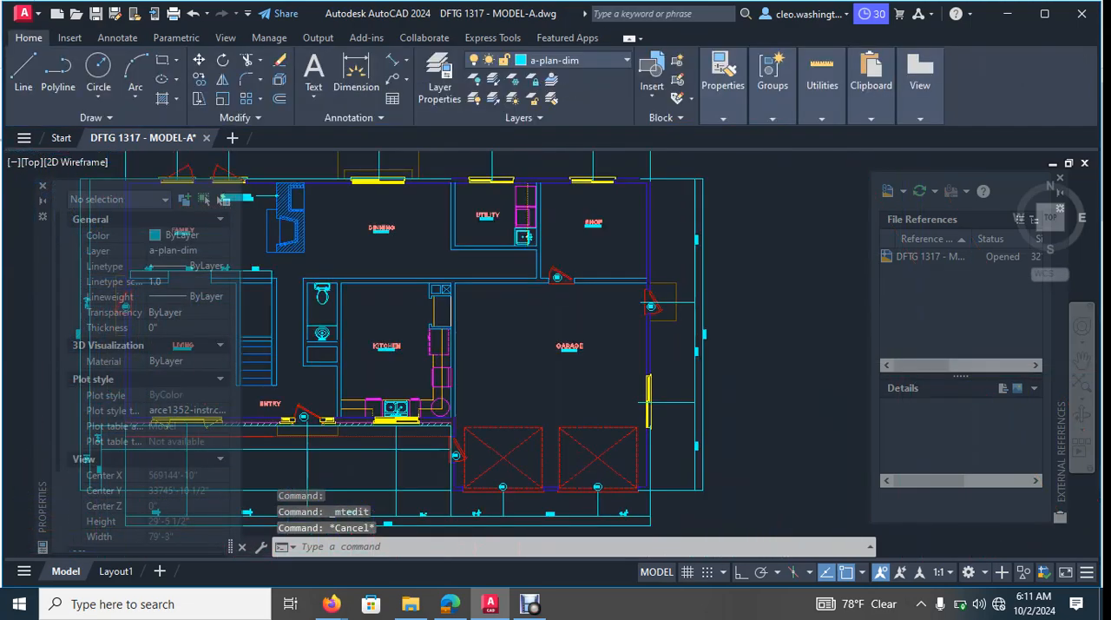
# - Change the tag number of the door between the shop and the garage to 105
pyautogui.scroll(12, 542, 276)
pyautogui.click(534, 254)
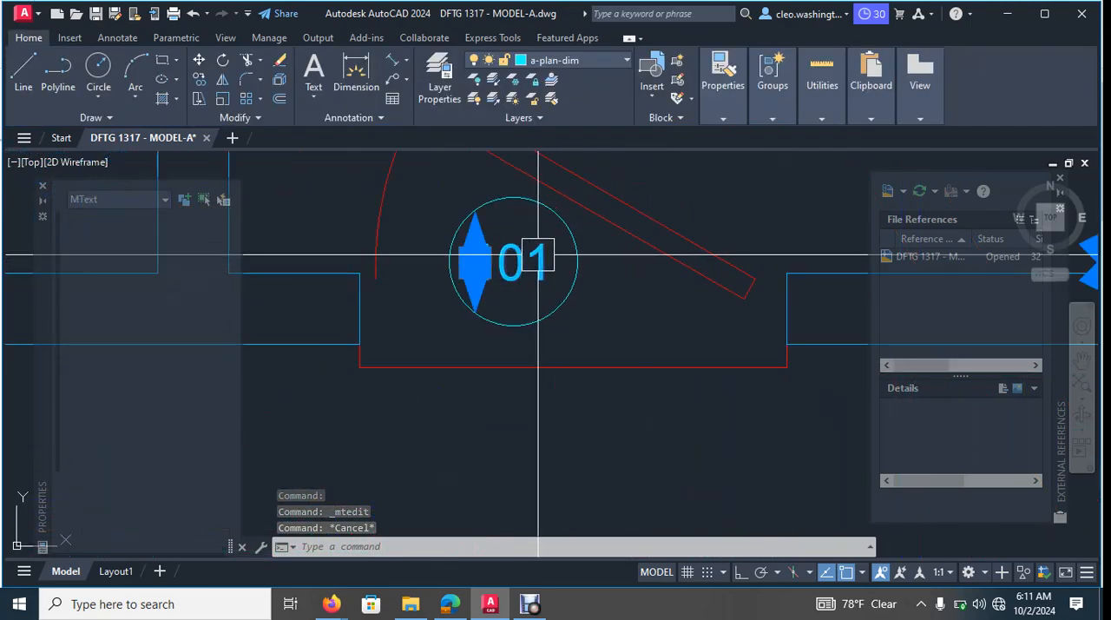
pyautogui.doubleClick(553, 272)
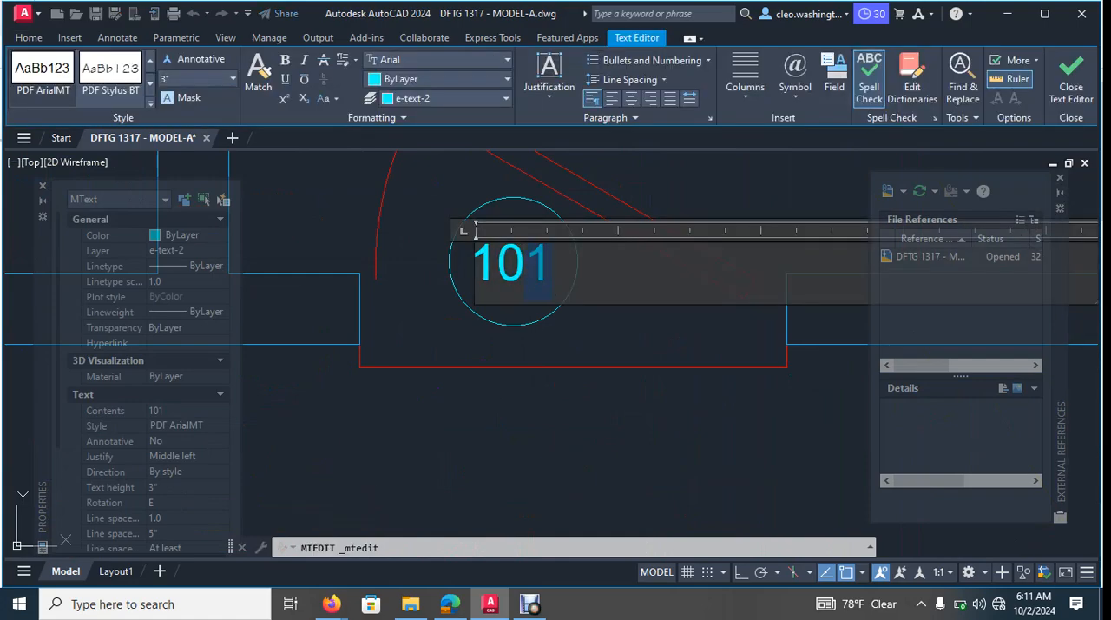
pyautogui.click(541, 442)
pyautogui.press('Escape')
pyautogui.scroll(-10, 570, 347)
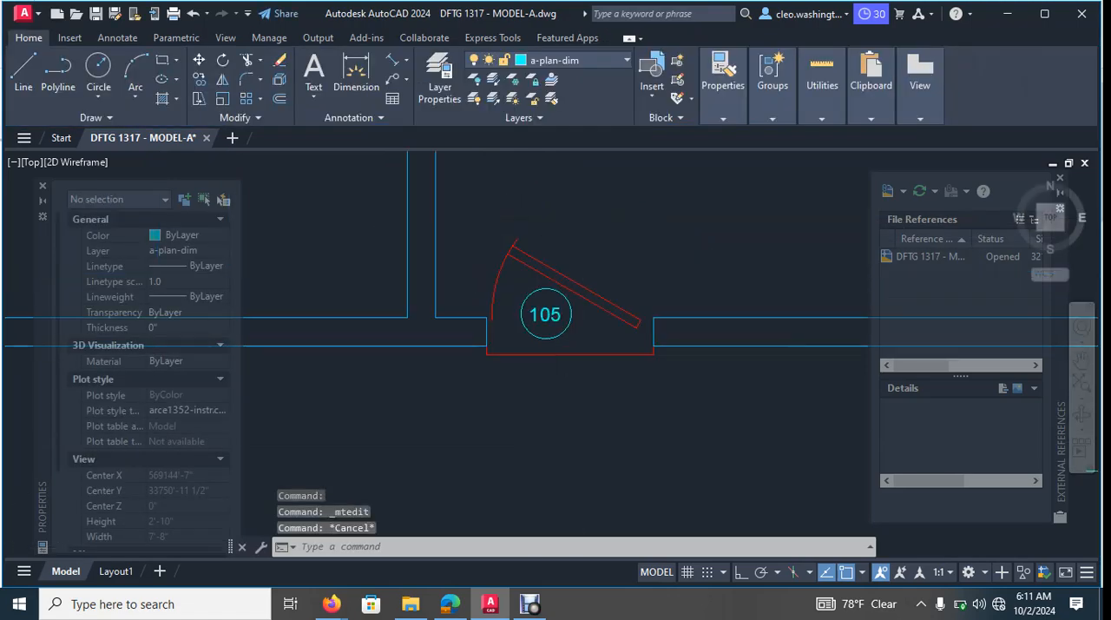
# - Examine the rooms, door openings and windows across the coloured floor plan for anything still missing
pyautogui.scroll(5, 552, 388)
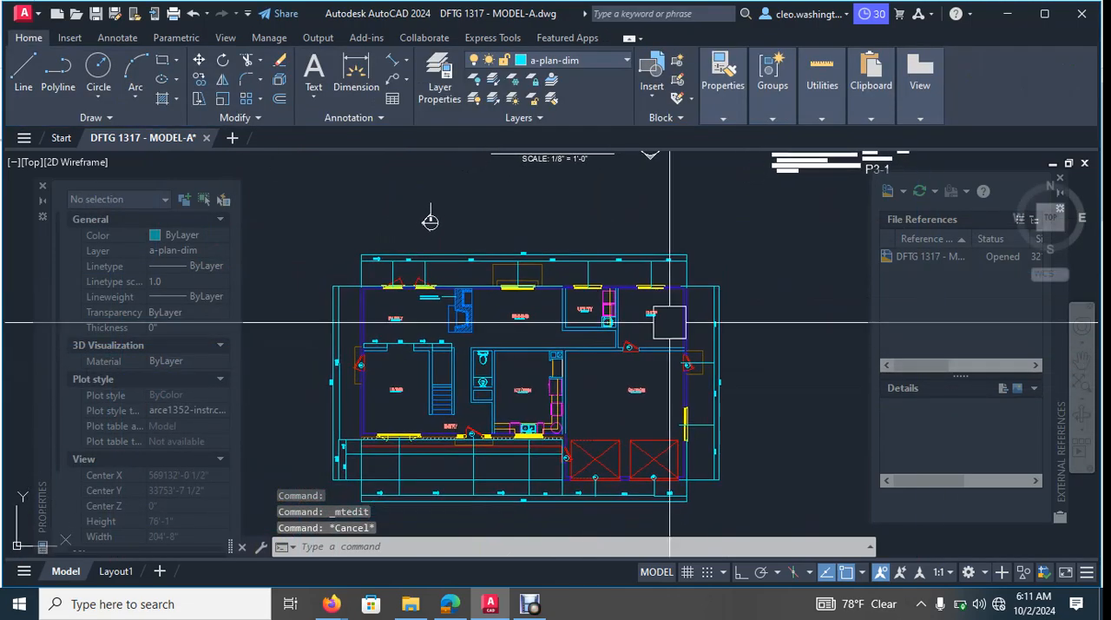
pyautogui.moveTo(454, 291); pyautogui.dragTo(473, 297, button='middle')
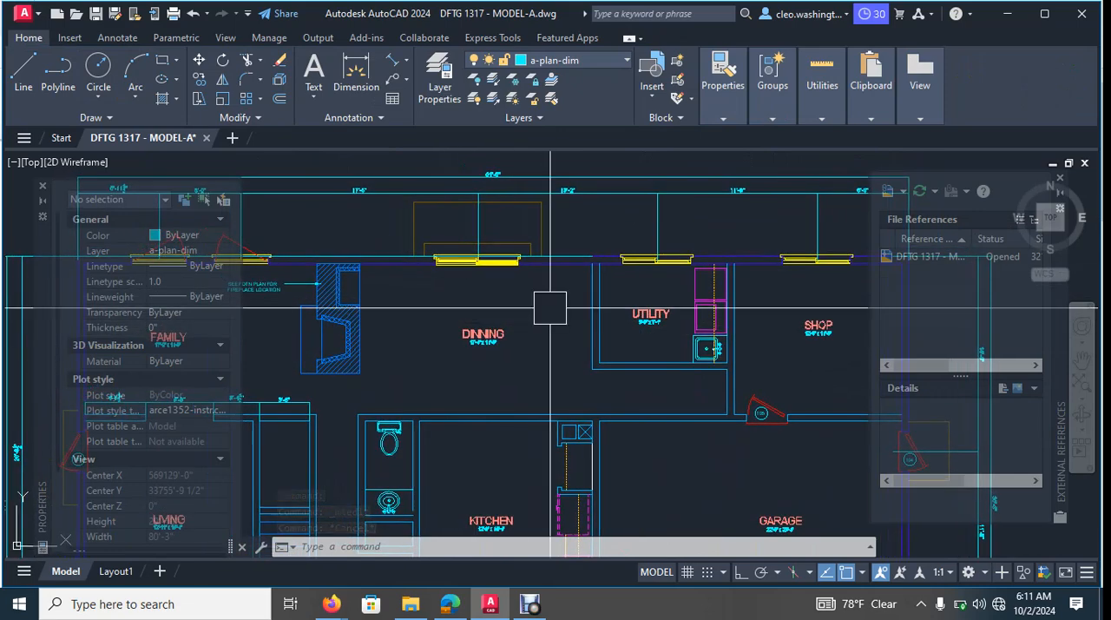
pyautogui.scroll(6, 460, 248)
pyautogui.scroll(-6, 565, 252)
pyautogui.moveTo(565, 252); pyautogui.dragTo(591, 276, button='middle')
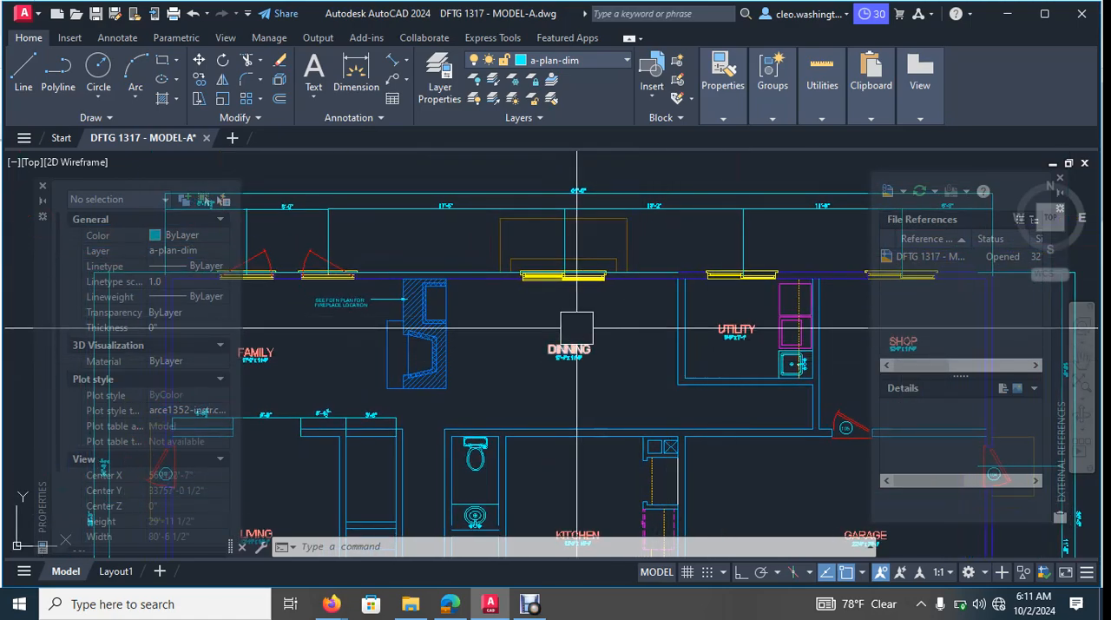
pyautogui.scroll(4, 560, 274)
pyautogui.scroll(-3, 559, 299)
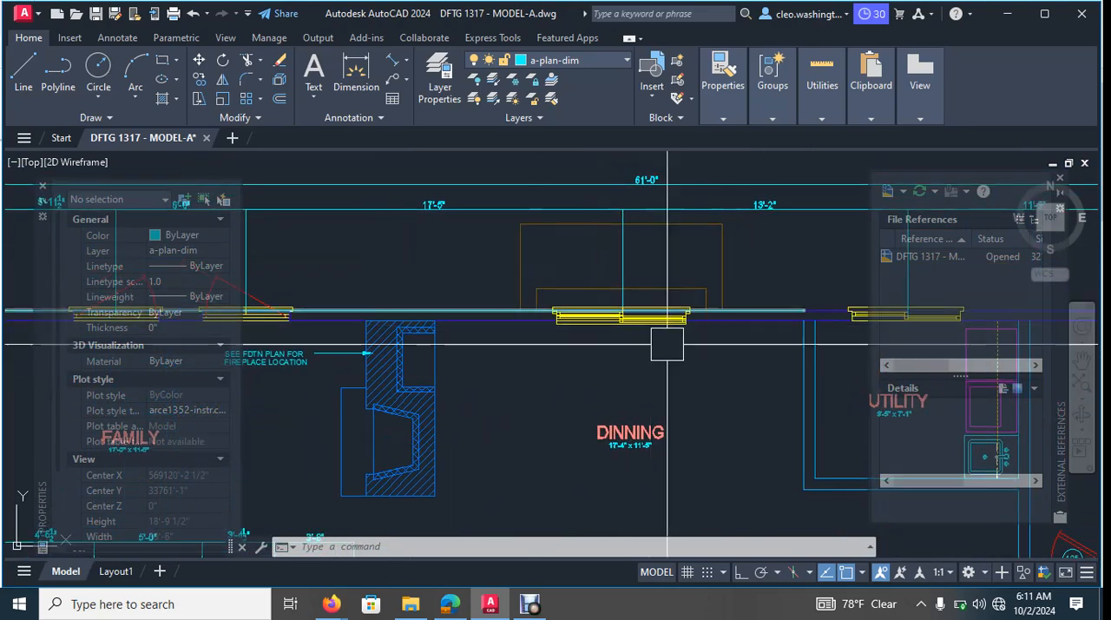
pyautogui.scroll(-3, 689, 393)
pyautogui.scroll(2, 493, 199)
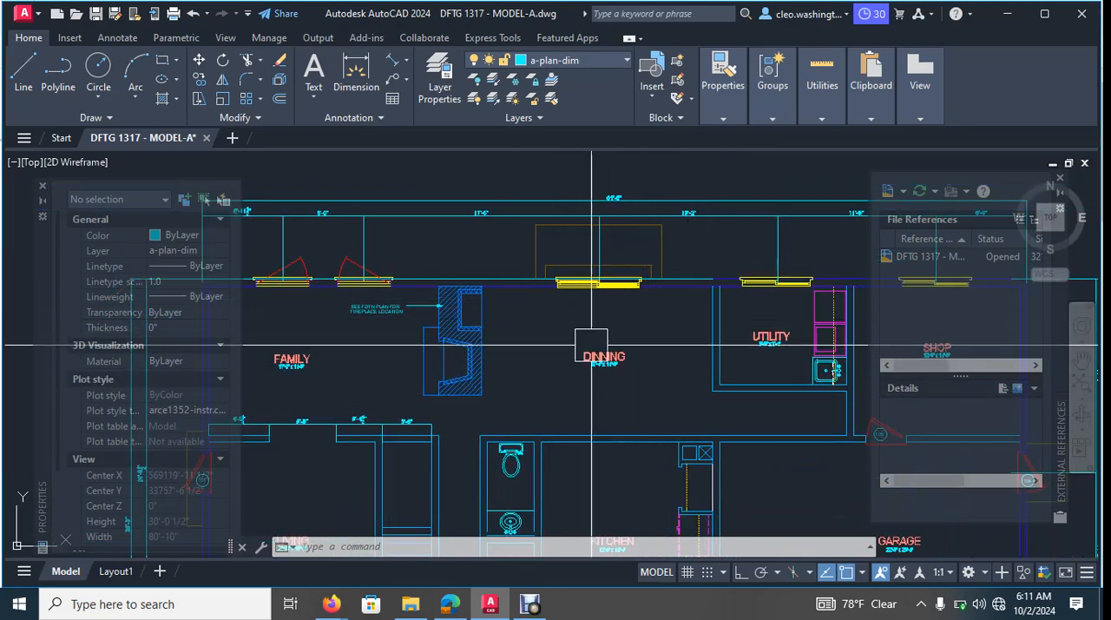
pyautogui.moveTo(605, 307); pyautogui.dragTo(606, 291, button='middle')
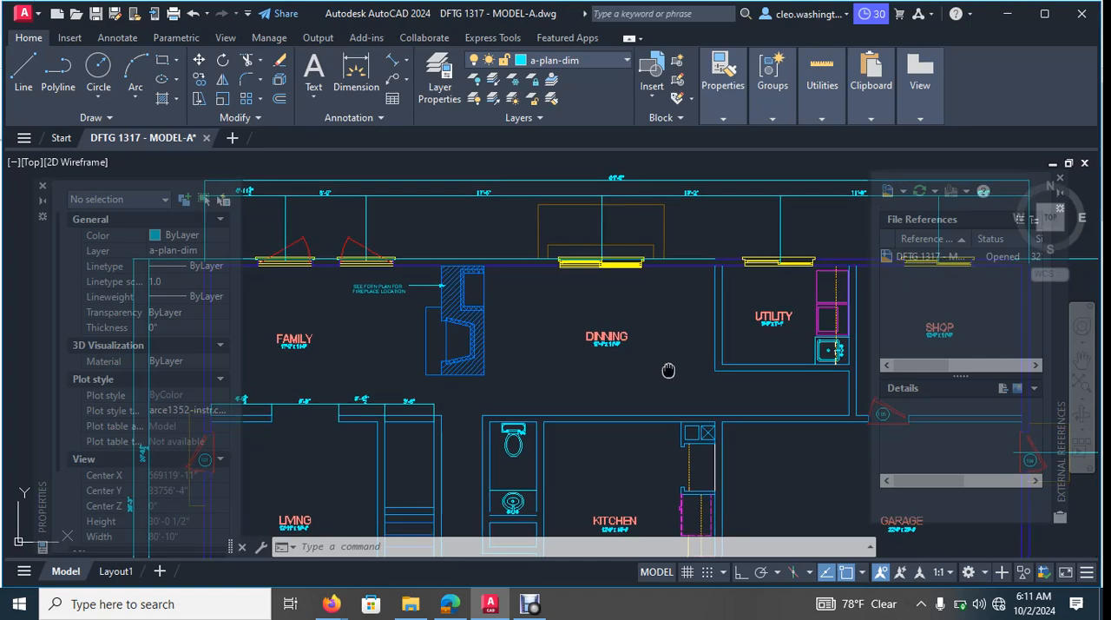
pyautogui.scroll(2, 651, 405)
pyautogui.moveTo(466, 313); pyautogui.dragTo(559, 308, button='middle')
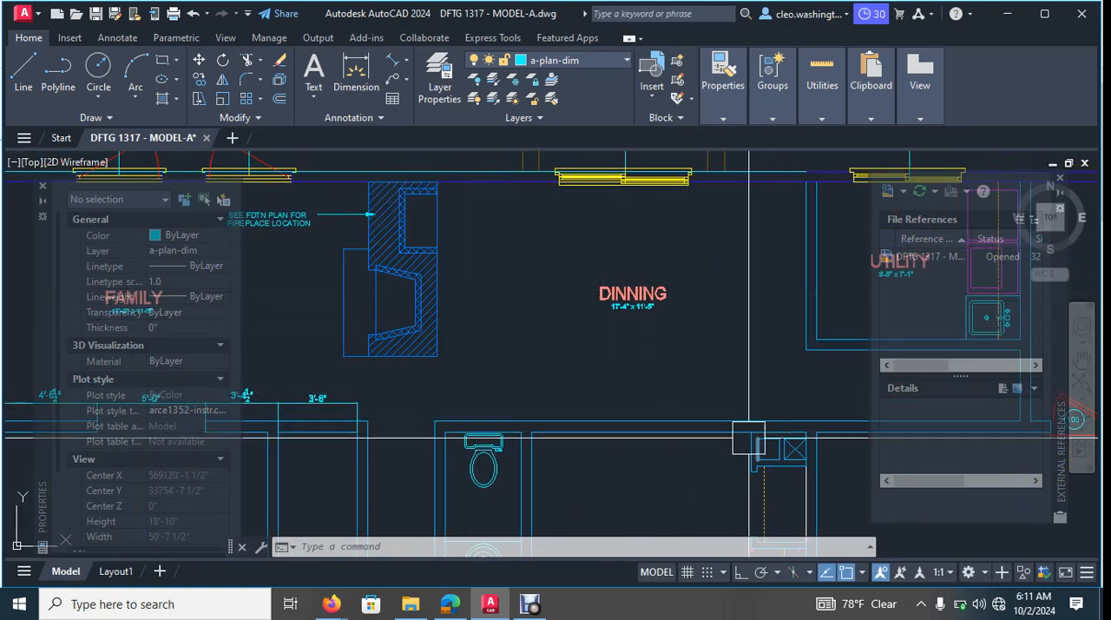
pyautogui.scroll(-4, 603, 239)
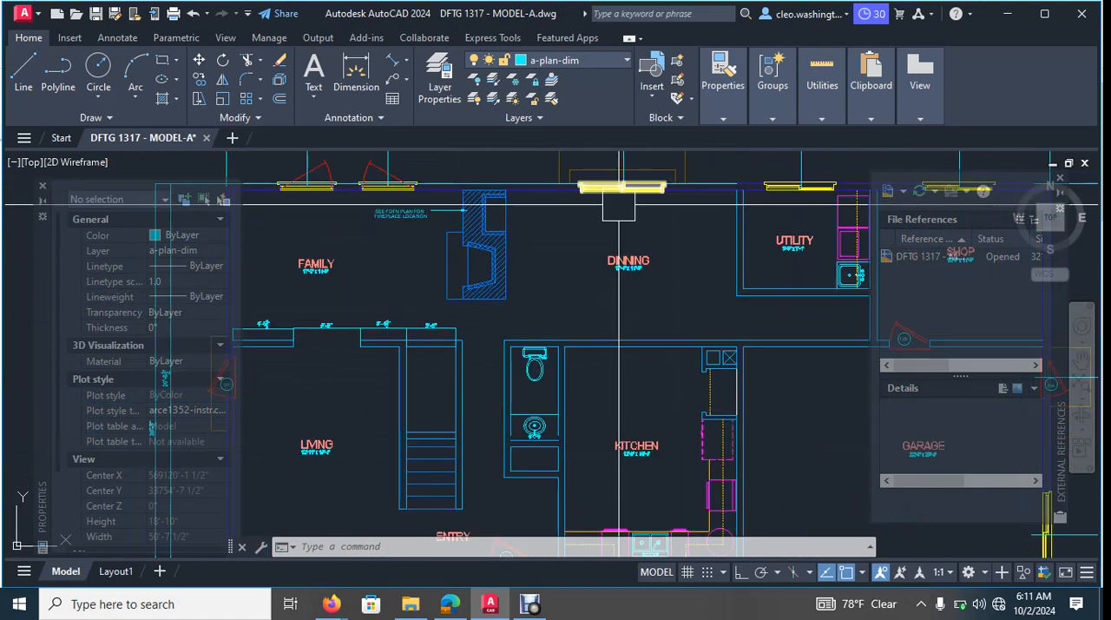
pyautogui.moveTo(621, 264); pyautogui.dragTo(645, 265, button='middle')
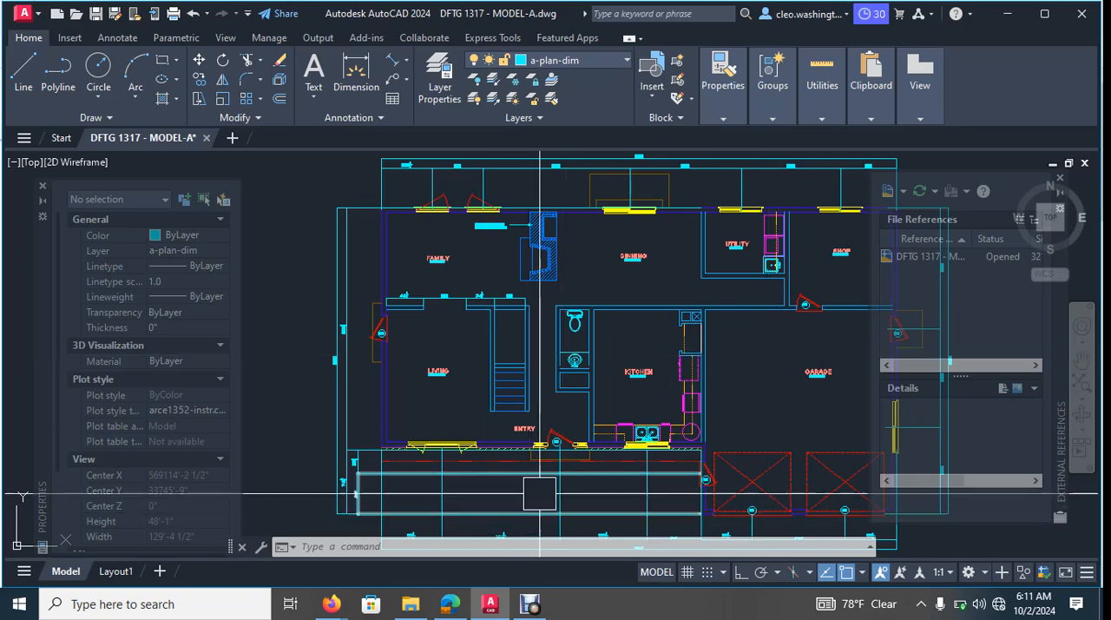
# - Extend the bathroom's left inner wall line down to the wall line just below the sink
pyautogui.scroll(6, 578, 382)
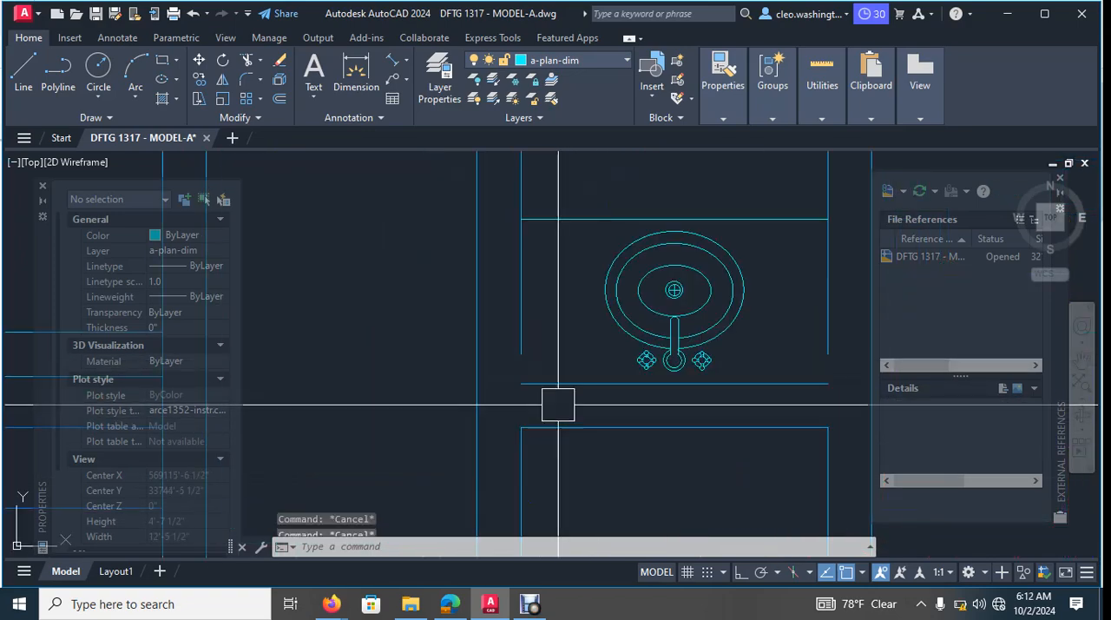
pyautogui.press('Return')
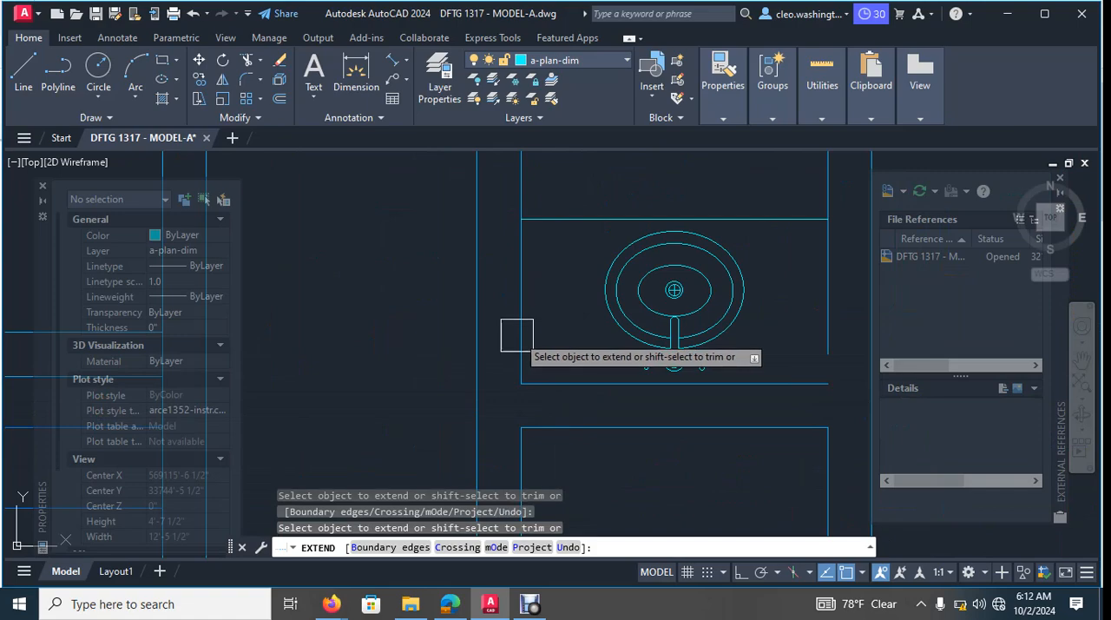
pyautogui.press('Escape')
# - Check the door tags at the garage entry and overhead doors on the coloured plan
pyautogui.scroll(-10, 559, 287)
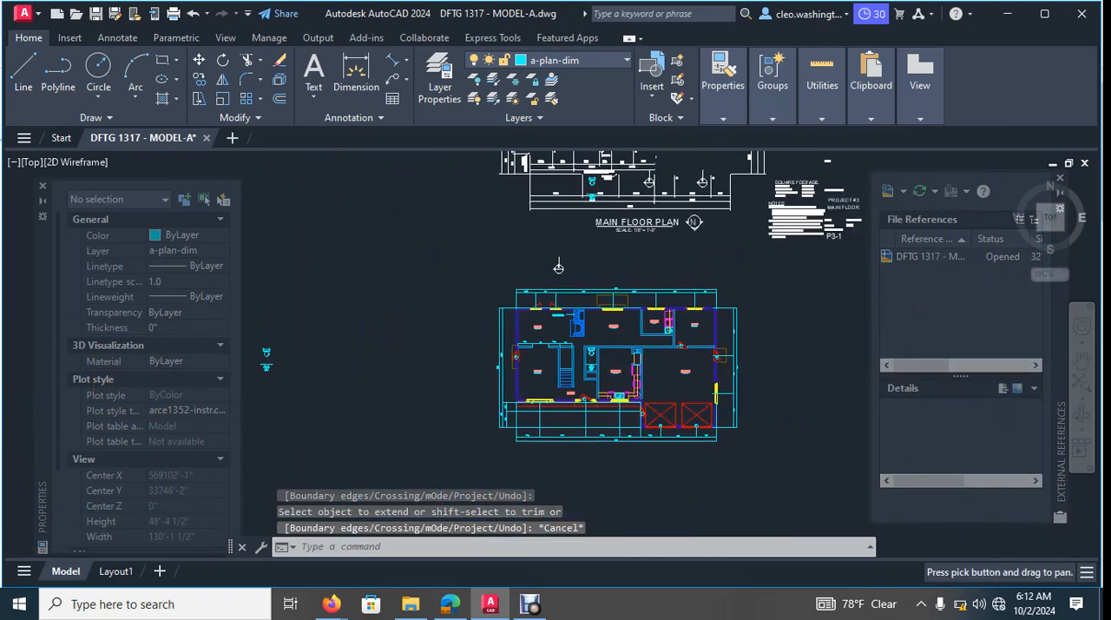
pyautogui.scroll(4, 558, 267)
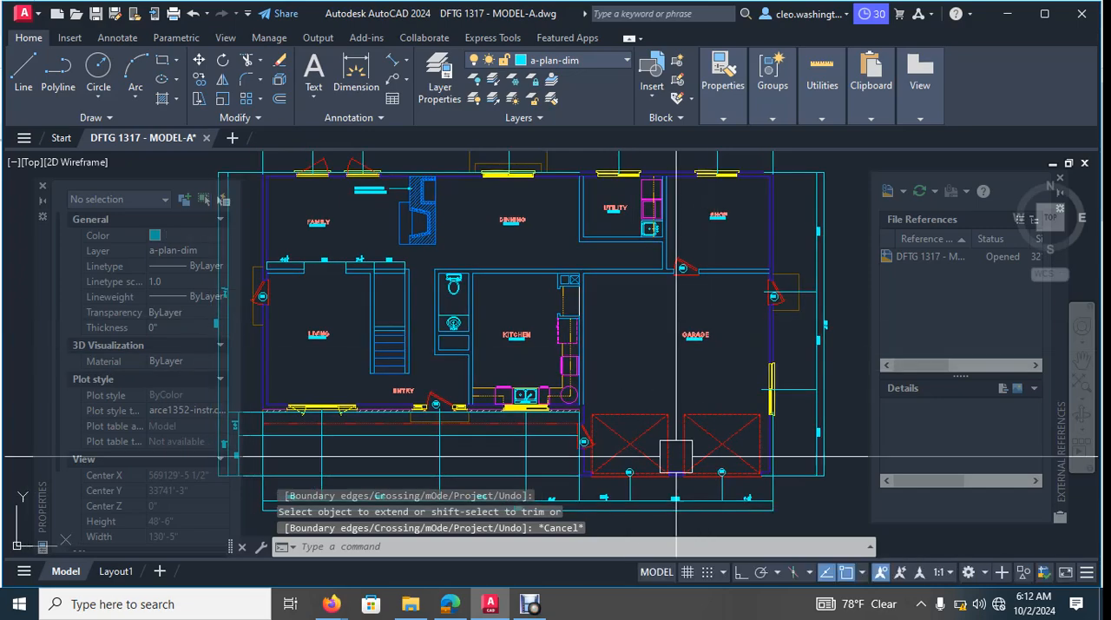
pyautogui.scroll(5, 686, 460)
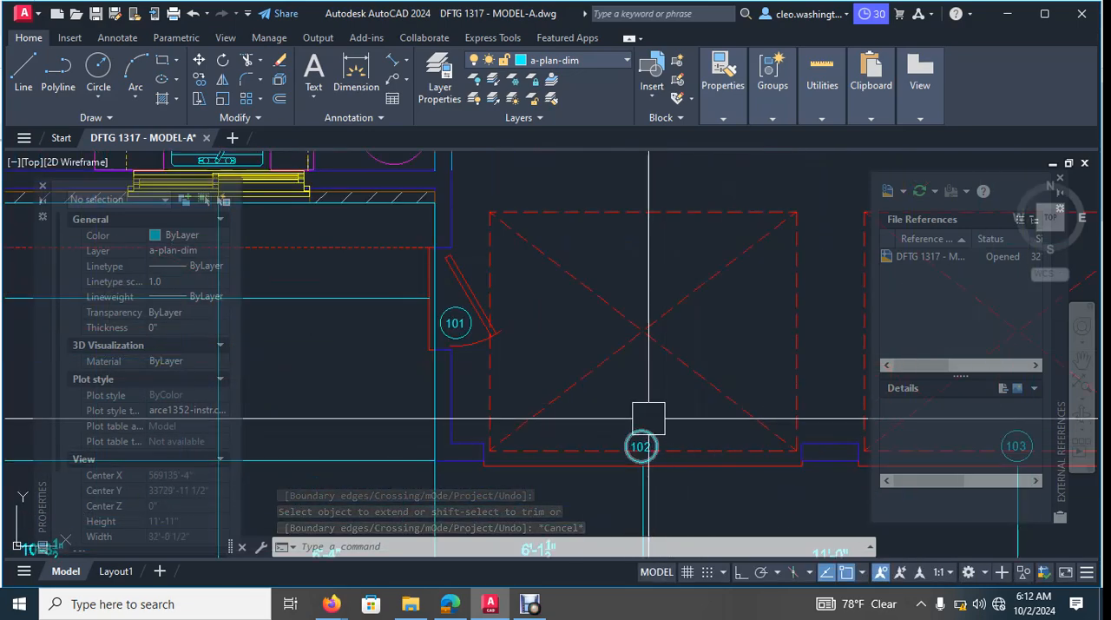
pyautogui.scroll(-6, 648, 419)
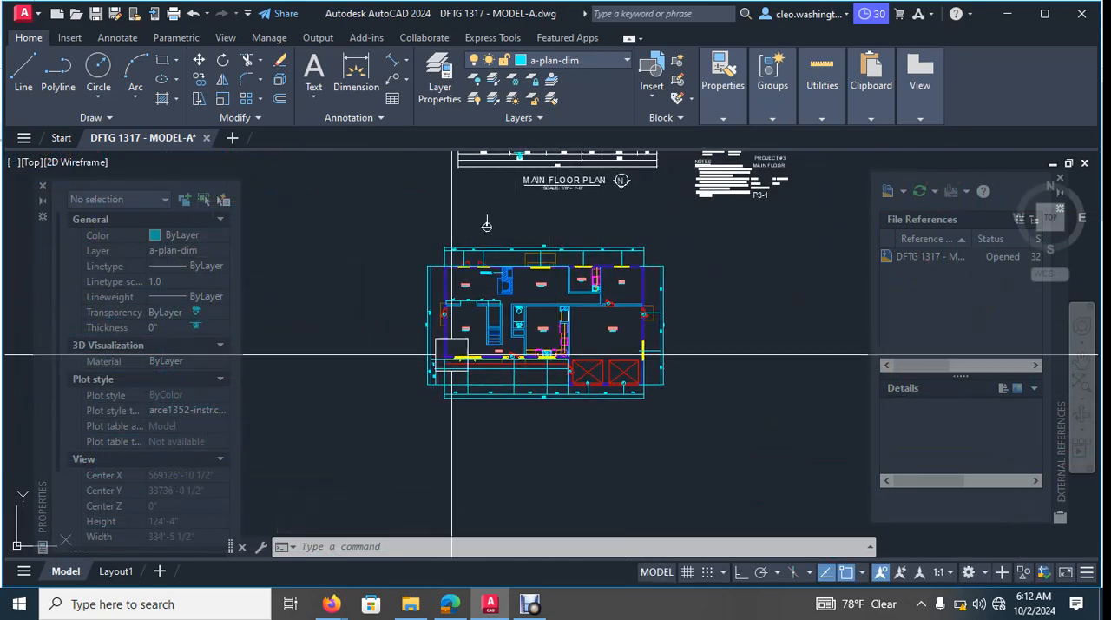
# - Examine the room labels, door and window marks, dimensions and notes on the original white main floor plan
pyautogui.moveTo(527, 249); pyautogui.dragTo(591, 359, button='middle')
pyautogui.scroll(6, 516, 186)
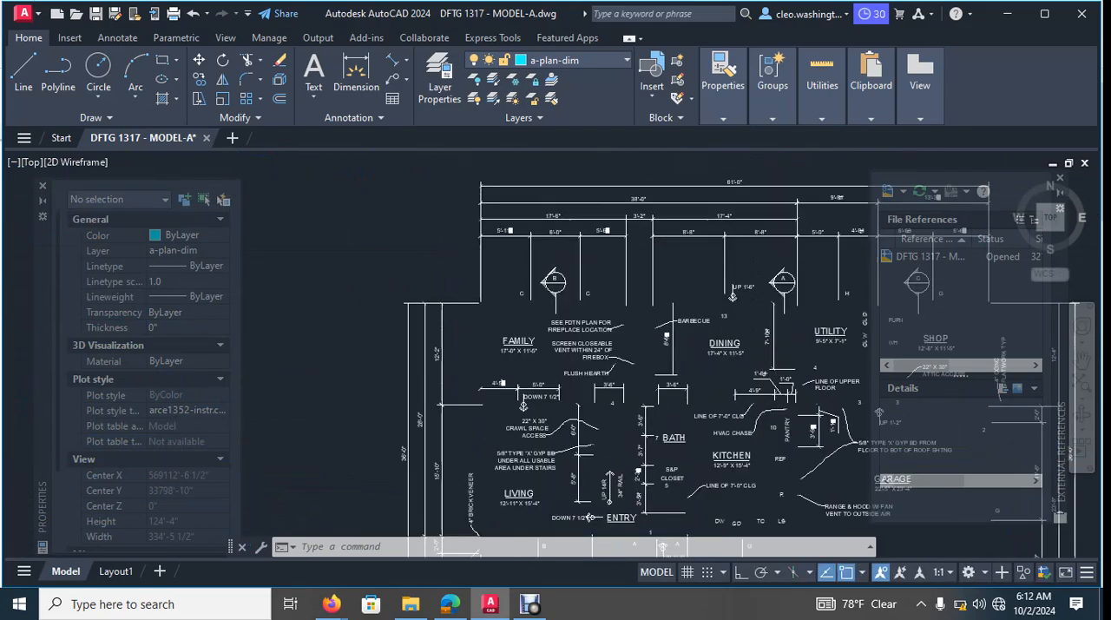
pyautogui.scroll(-2, 576, 268)
pyautogui.moveTo(579, 305)
pyautogui.mouseDown(button='middle')
pyautogui.moveTo(501, 330)
pyautogui.moveTo(451, 325)
pyautogui.mouseUp(button='middle')
pyautogui.moveTo(693, 315); pyautogui.dragTo(554, 300, button='middle')
pyautogui.moveTo(651, 347)
pyautogui.mouseDown(button='middle')
pyautogui.moveTo(564, 334)
pyautogui.moveTo(547, 313)
pyautogui.moveTo(493, 300)
pyautogui.mouseUp(button='middle')
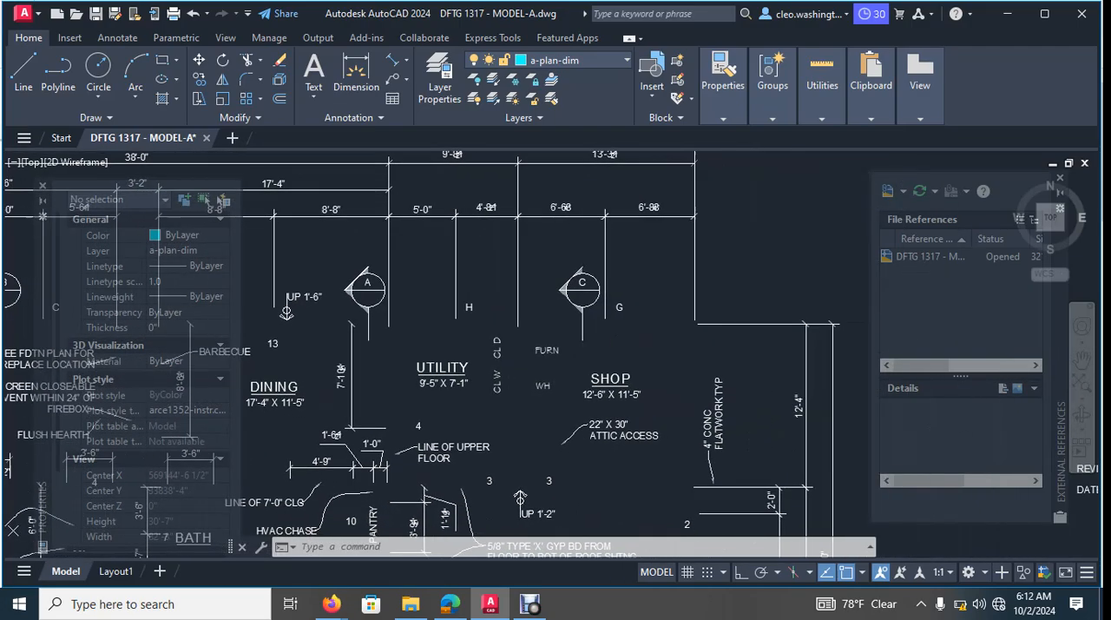
pyautogui.scroll(-6, 694, 358)
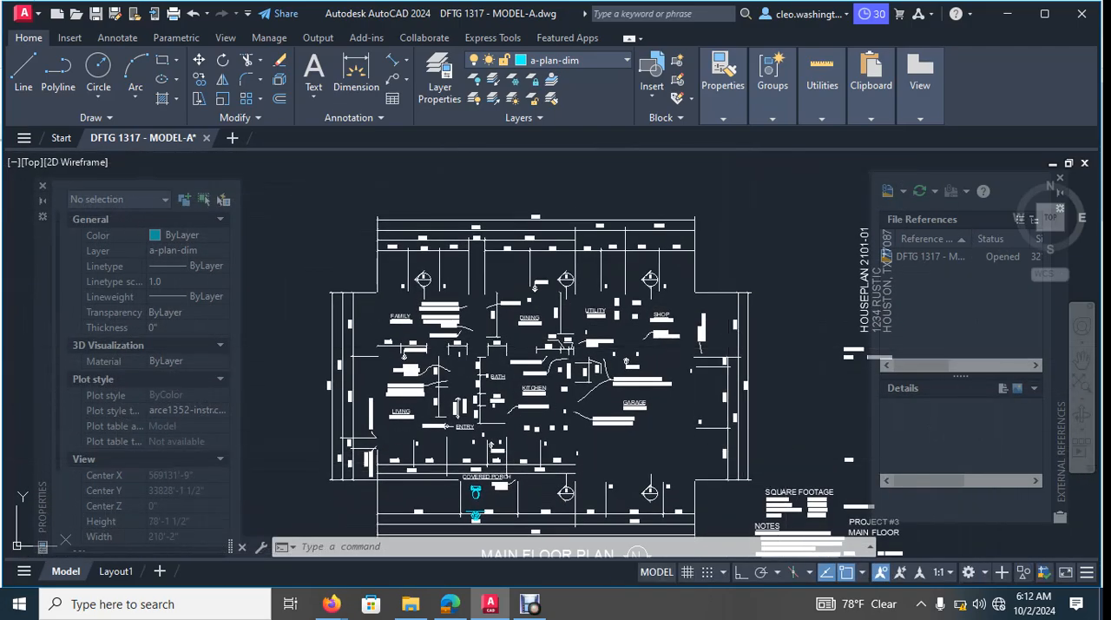
pyautogui.moveTo(680, 441); pyautogui.dragTo(689, 345, button='middle')
pyautogui.scroll(4, 523, 415)
pyautogui.moveTo(534, 394); pyautogui.dragTo(632, 411, button='middle')
pyautogui.moveTo(497, 385)
pyautogui.mouseDown(button='middle')
pyautogui.moveTo(567, 408)
pyautogui.moveTo(552, 409)
pyautogui.mouseUp(button='middle')
pyautogui.scroll(5, 547, 278)
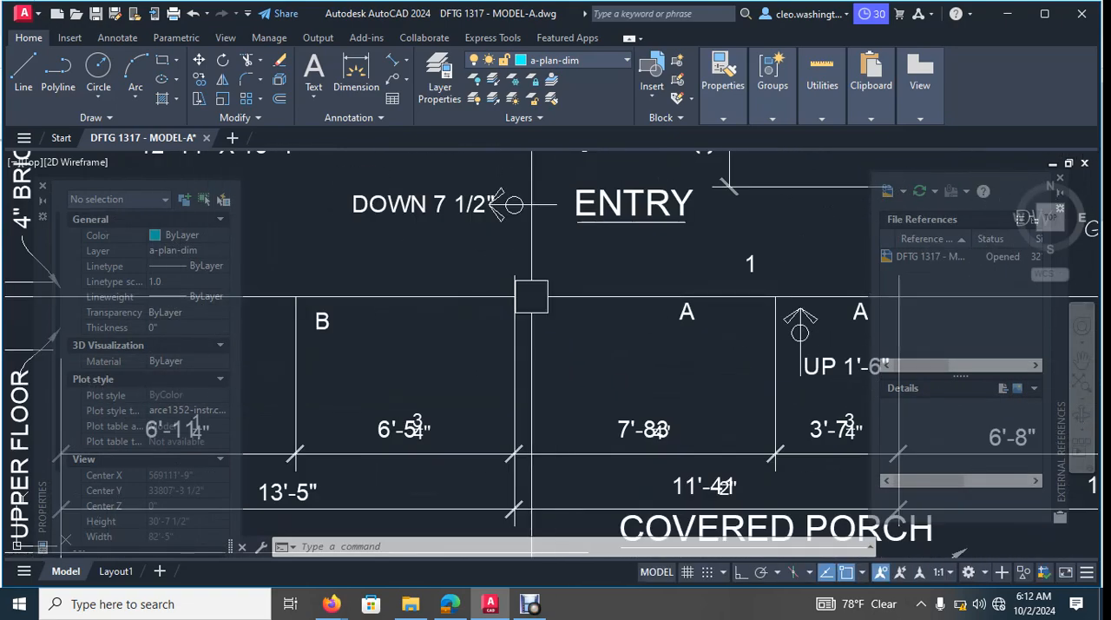
pyautogui.scroll(-10, 513, 233)
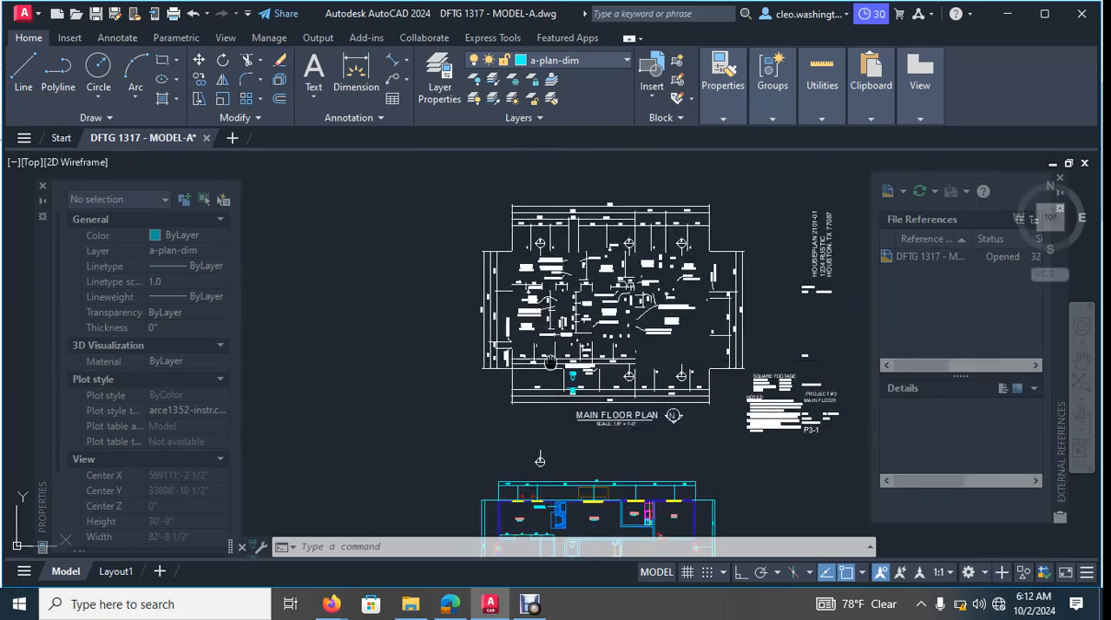
pyautogui.scroll(6, 608, 404)
pyautogui.scroll(2, 465, 334)
pyautogui.scroll(-8, 606, 366)
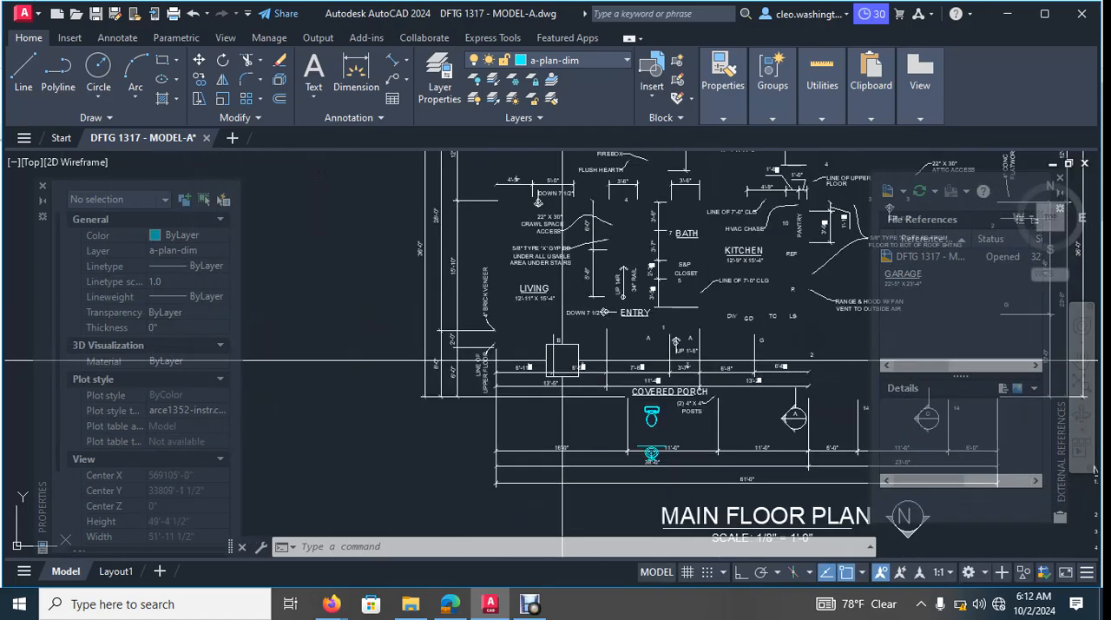
pyautogui.scroll(9, 685, 373)
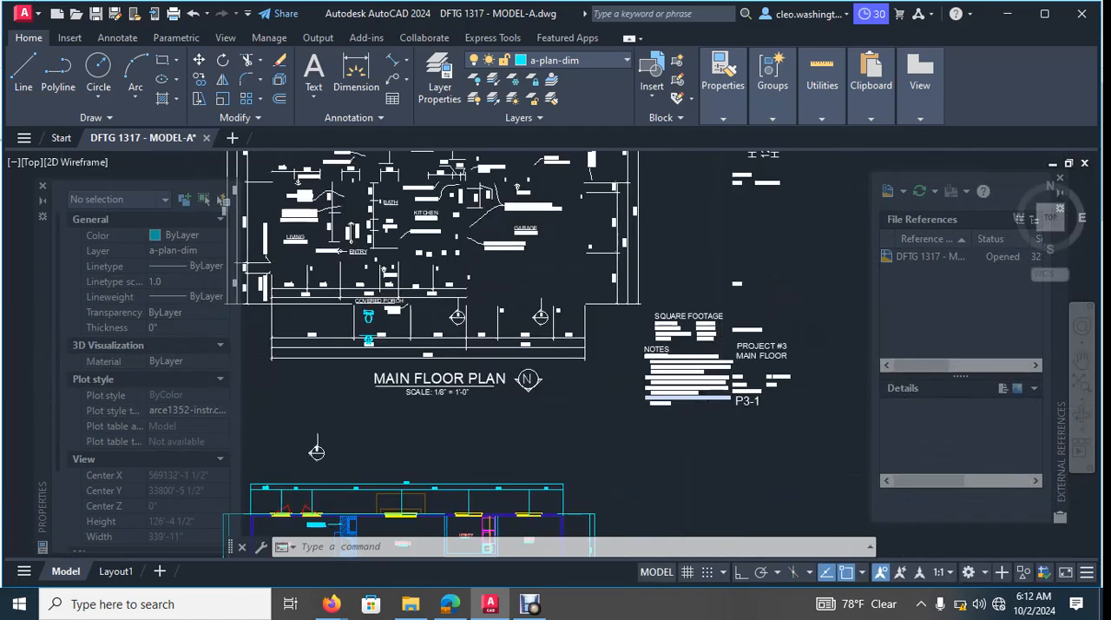
pyautogui.scroll(-4, 714, 386)
pyautogui.scroll(-6, 696, 359)
pyautogui.press('Escape')
pyautogui.press('Escape')
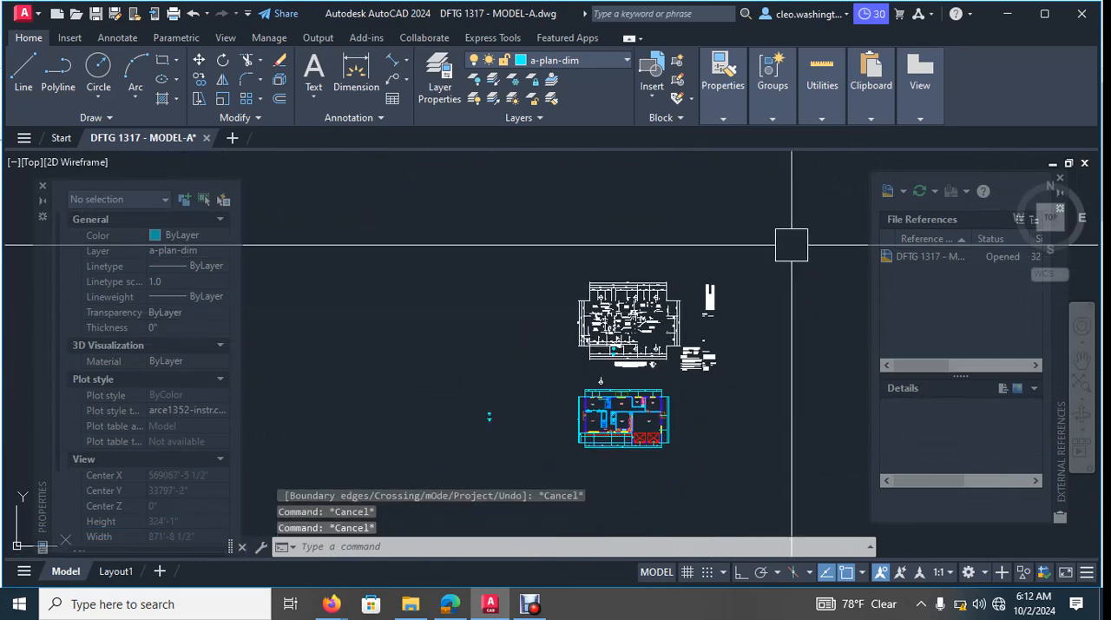
# - Erase the original white main floor plan together with its dimensions, notes, plan title and sheet title text
pyautogui.scroll(10, 755, 278)
pyautogui.scroll(2, 660, 330)
pyautogui.scroll(-5, 659, 330)
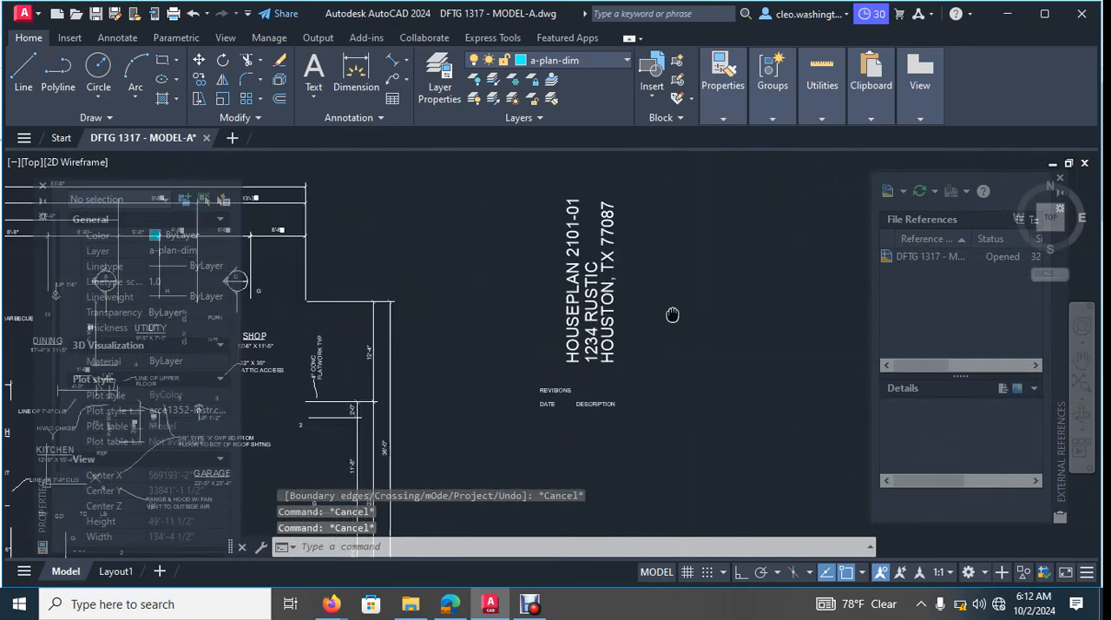
pyautogui.scroll(-8, 660, 399)
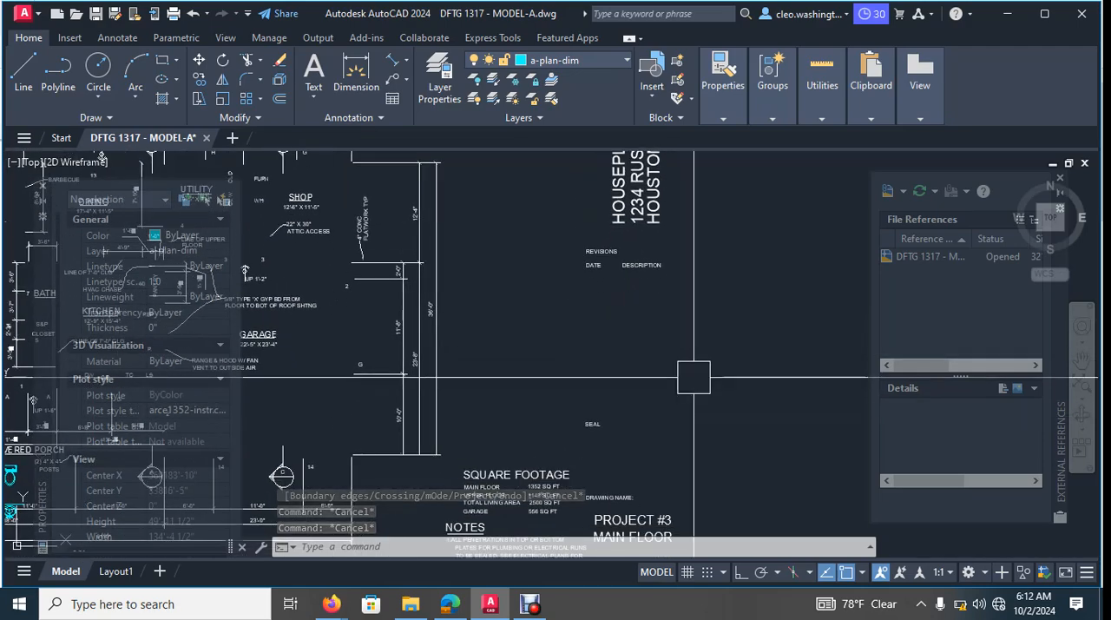
pyautogui.click(757, 287)
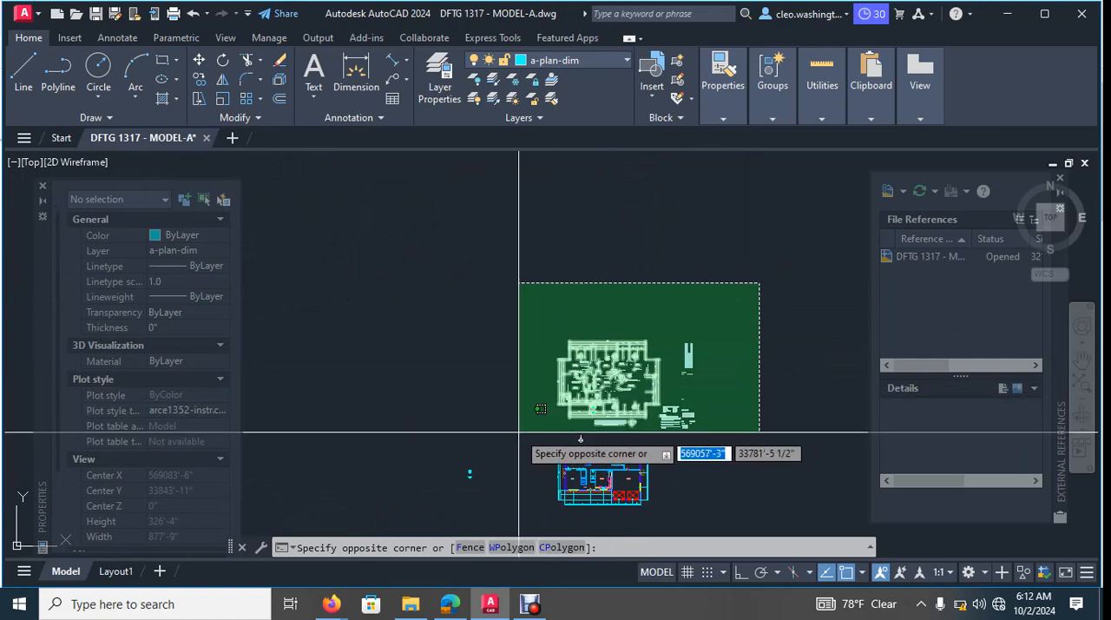
pyautogui.click(517, 431)
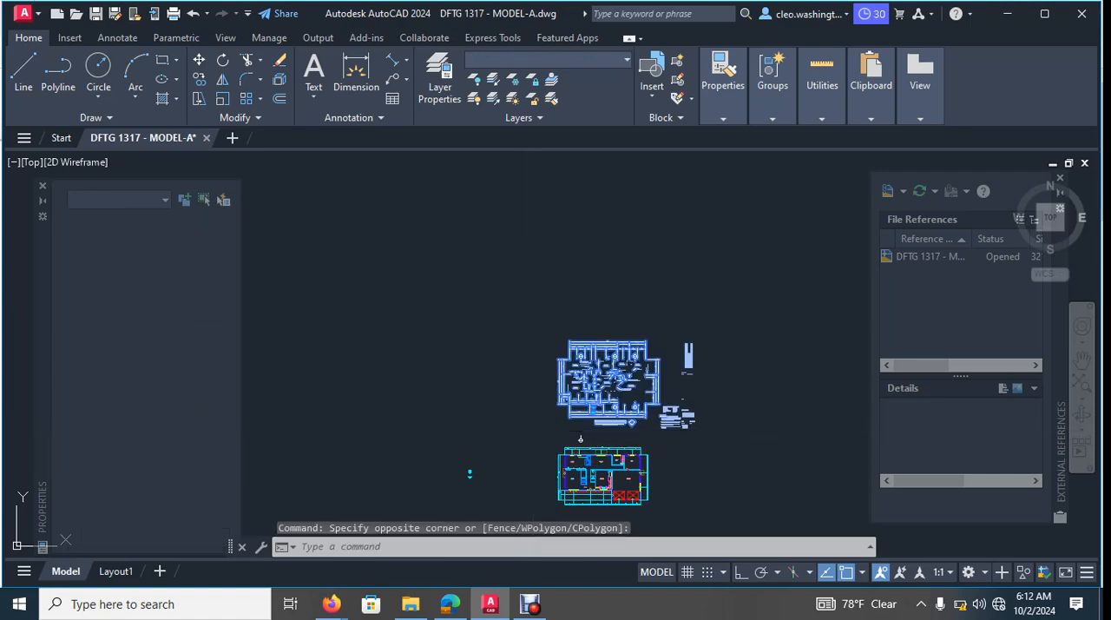
pyautogui.press('Delete')
# - Erase the spare toilet and sink symbols lying in empty space left of the coloured floor plan
pyautogui.scroll(4, 570, 426)
pyautogui.moveTo(506, 466); pyautogui.dragTo(595, 369, button='middle')
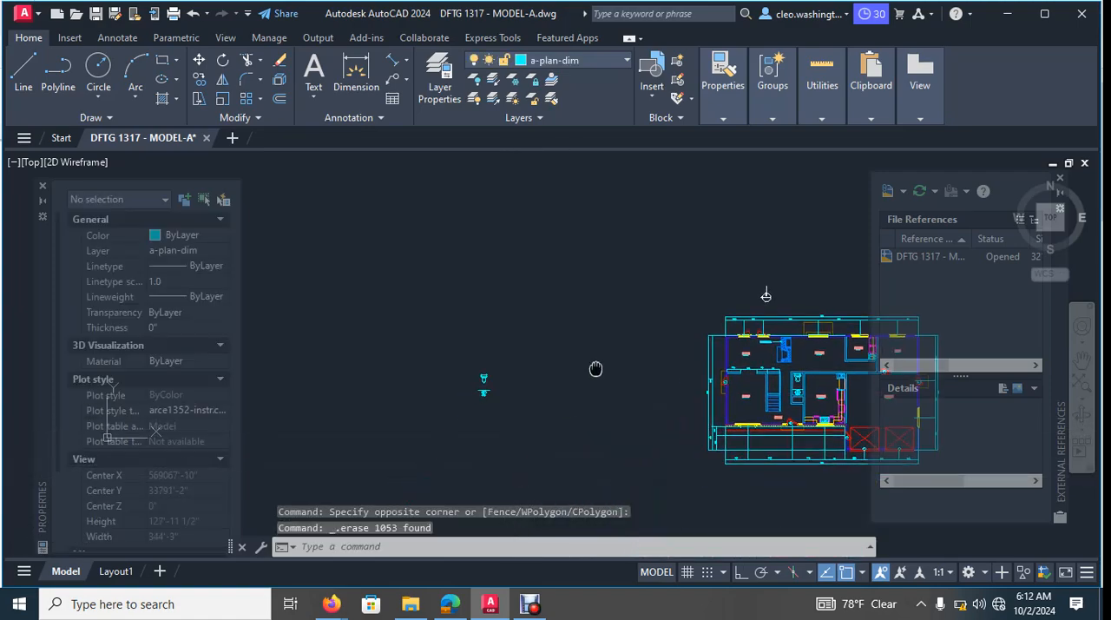
pyautogui.scroll(4, 543, 387)
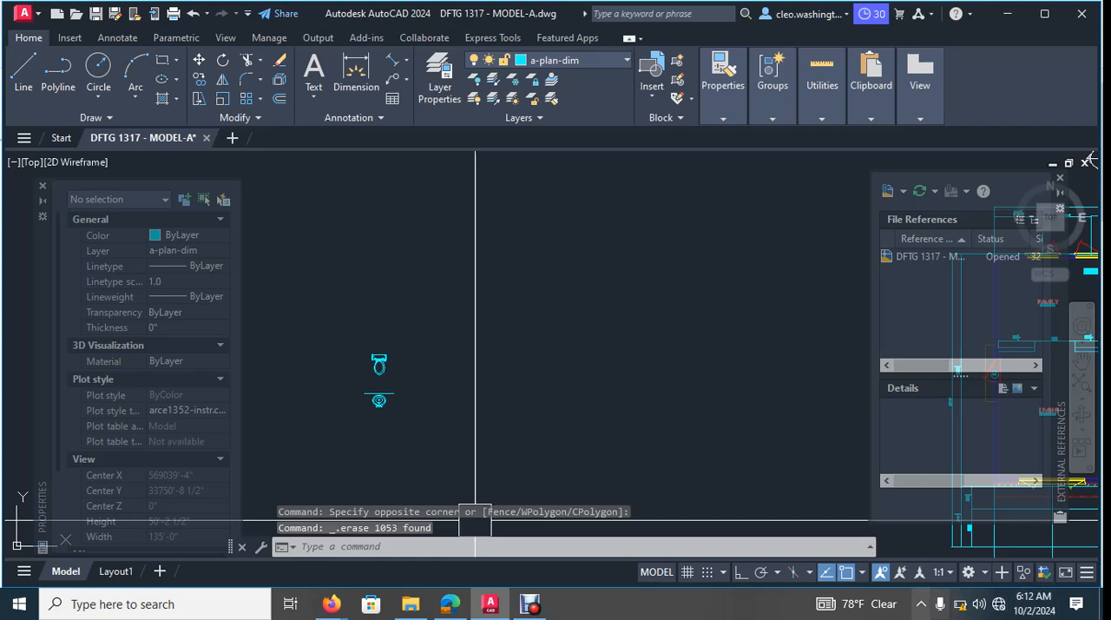
pyautogui.click(451, 290)
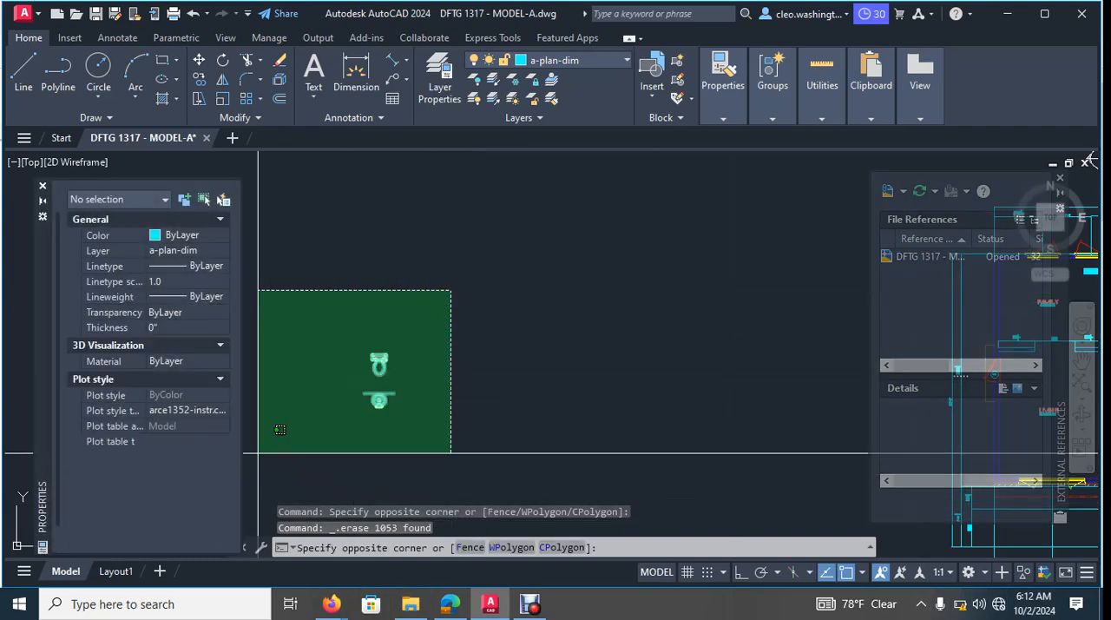
pyautogui.press('Escape')
pyautogui.press('Escape')
pyautogui.click(426, 303)
pyautogui.click(315, 429)
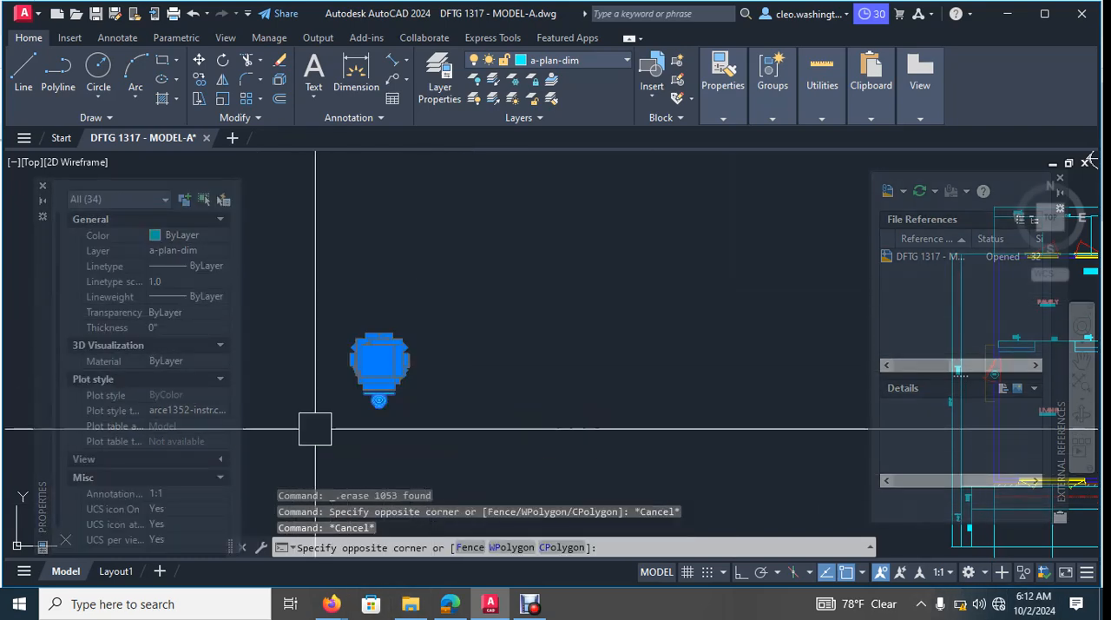
pyautogui.press('Delete')
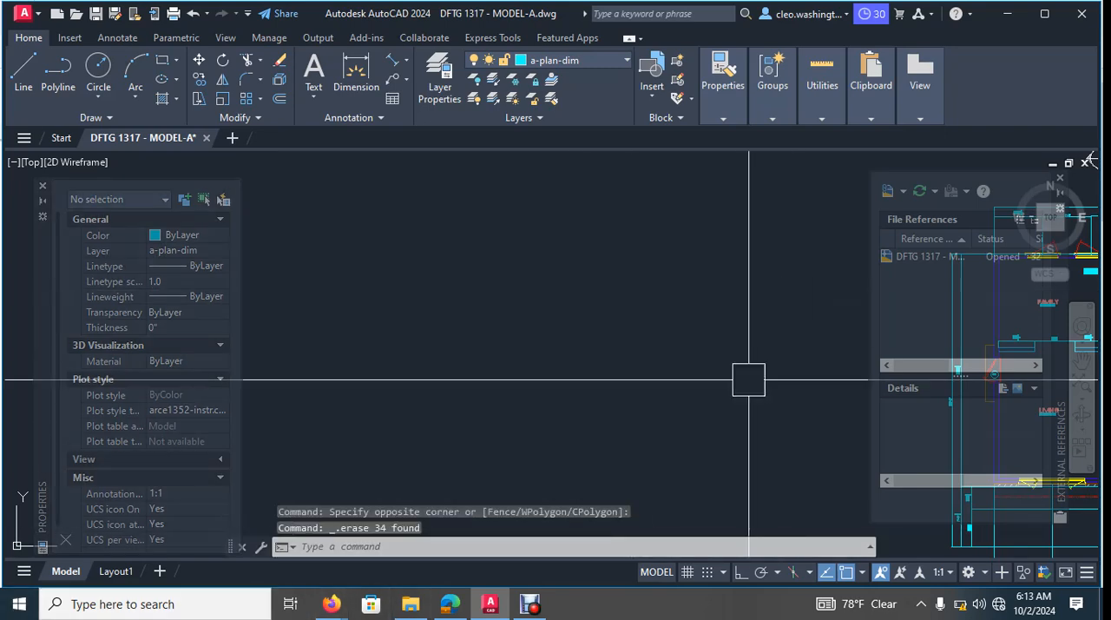
# - Import P3-1_MAIN FLOOR PLAN.pdf at scale 1 and rotation 0, placing it in the empty space above the coloured floor plan
pyautogui.scroll(-6, 748, 382)
pyautogui.moveTo(847, 406); pyautogui.dragTo(776, 361, button='middle')
pyautogui.scroll(7, 554, 421)
pyautogui.moveTo(693, 261)
pyautogui.mouseDown(button='middle')
pyautogui.moveTo(714, 369)
pyautogui.moveTo(707, 390)
pyautogui.mouseUp(button='middle')
pyautogui.scroll(-4, 605, 375)
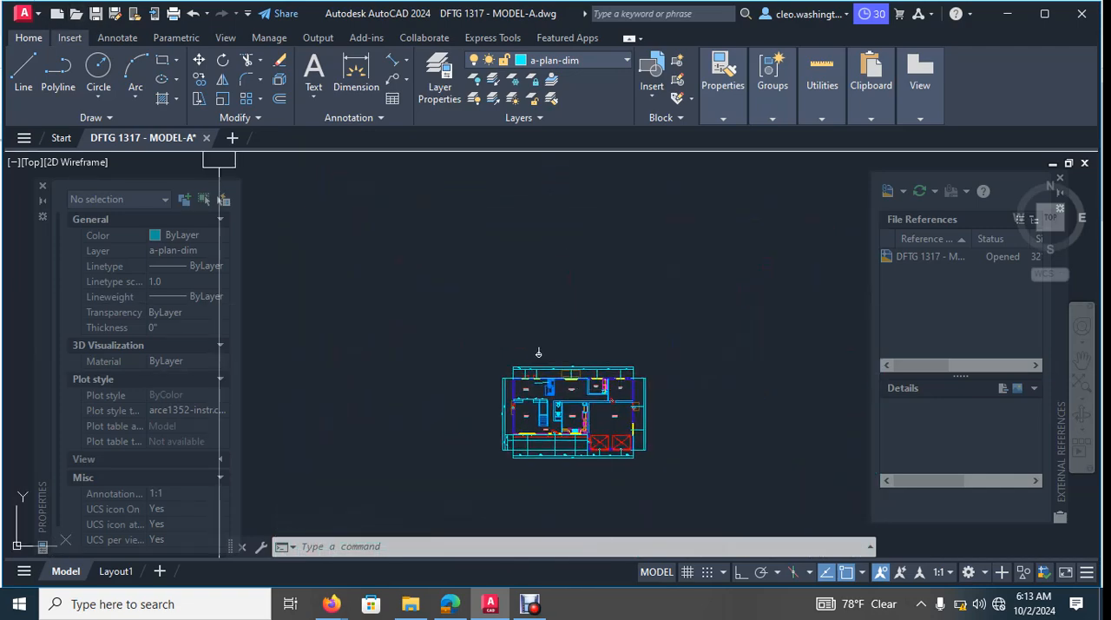
pyautogui.click(70, 37)
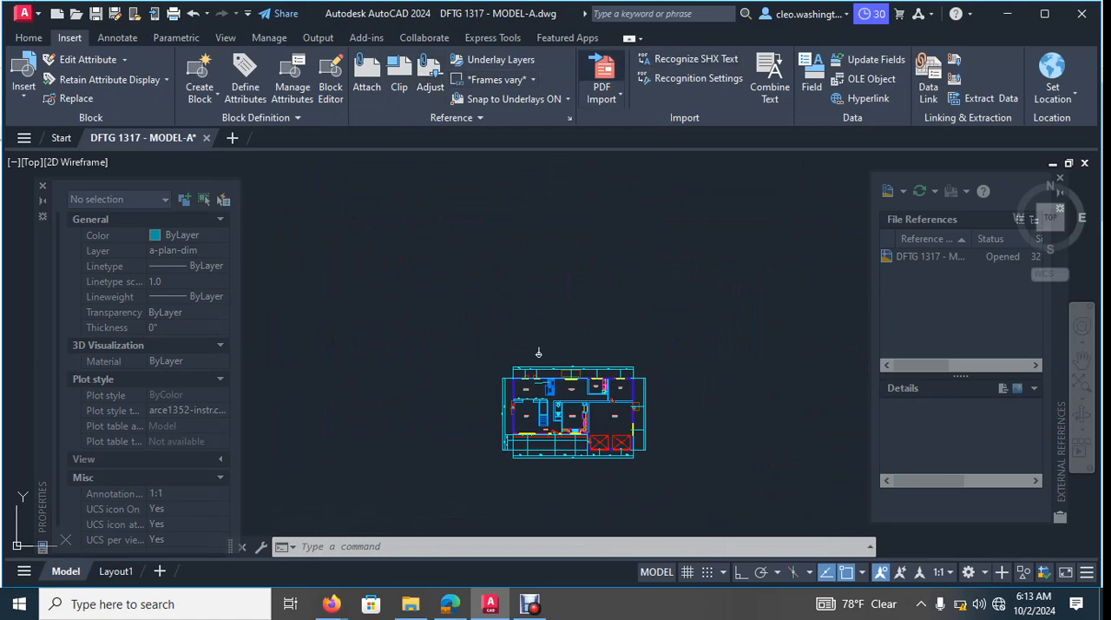
pyautogui.click(602, 70)
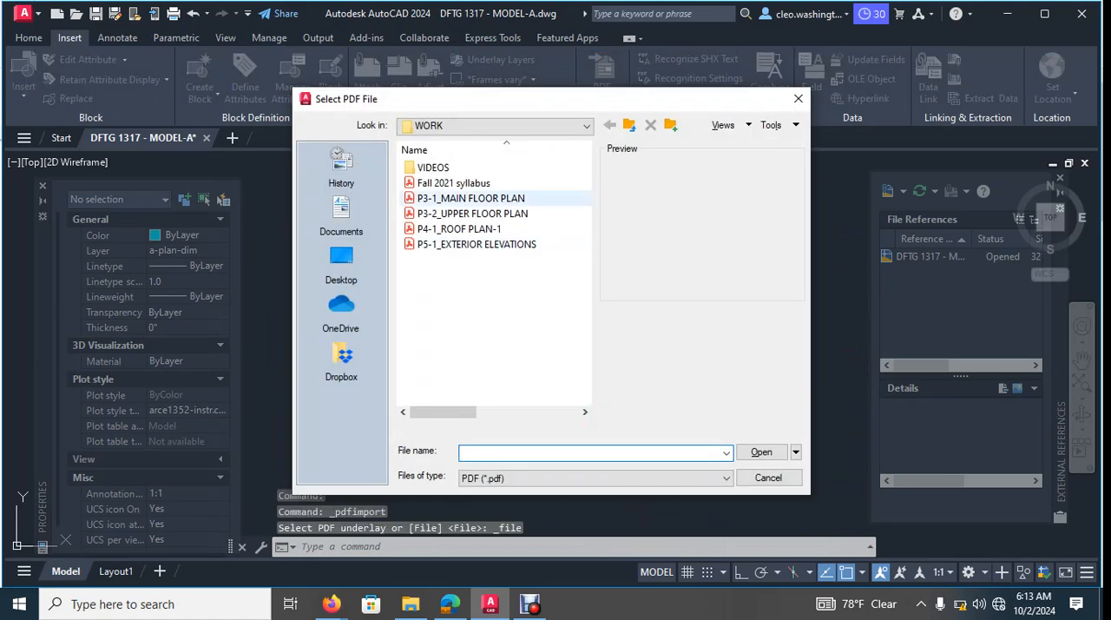
pyautogui.click(761, 452)
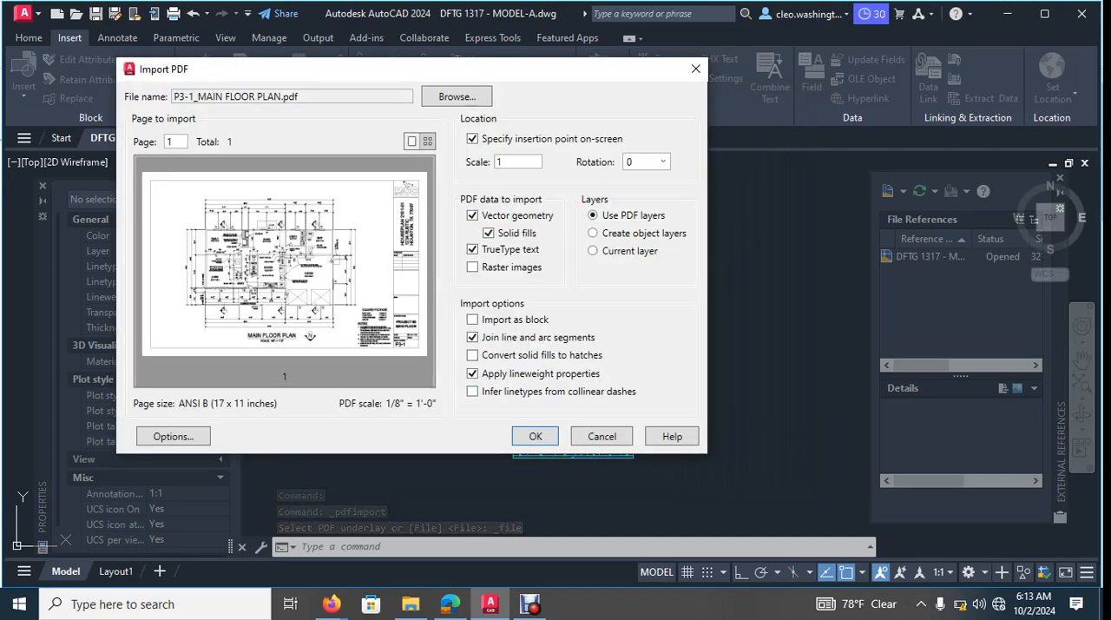
pyautogui.click(535, 436)
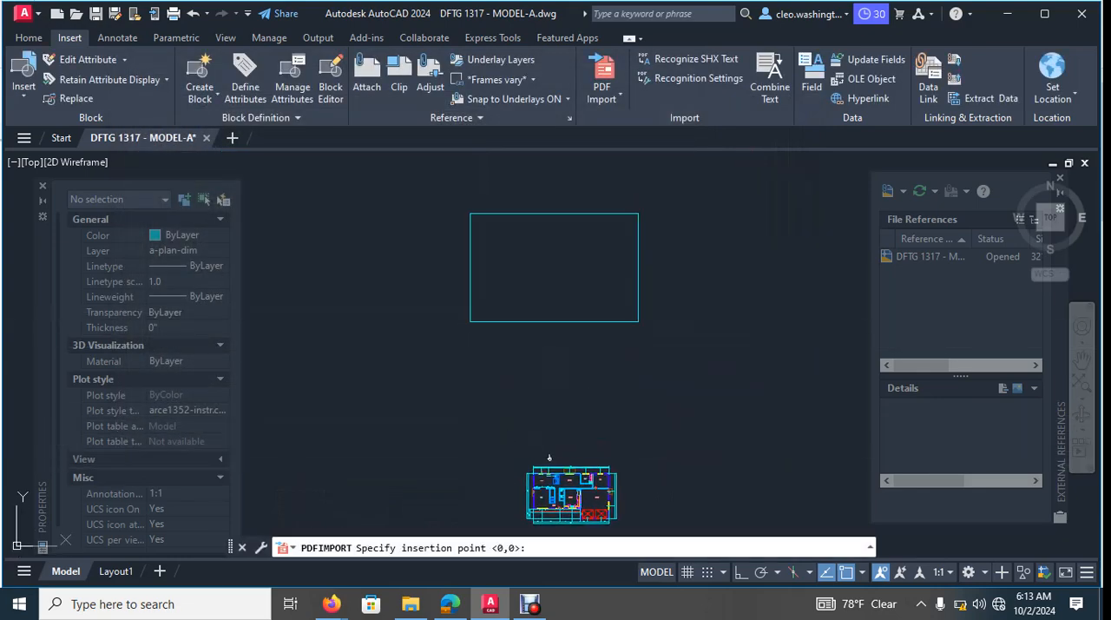
pyautogui.click(500, 384)
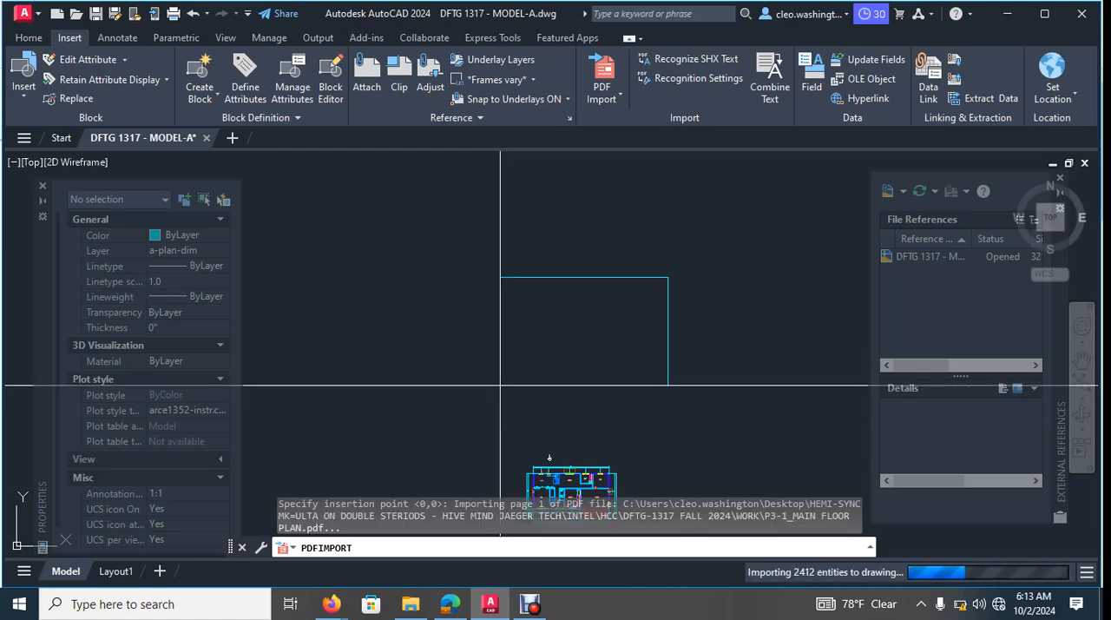
pyautogui.scroll(-8, 553, 325)
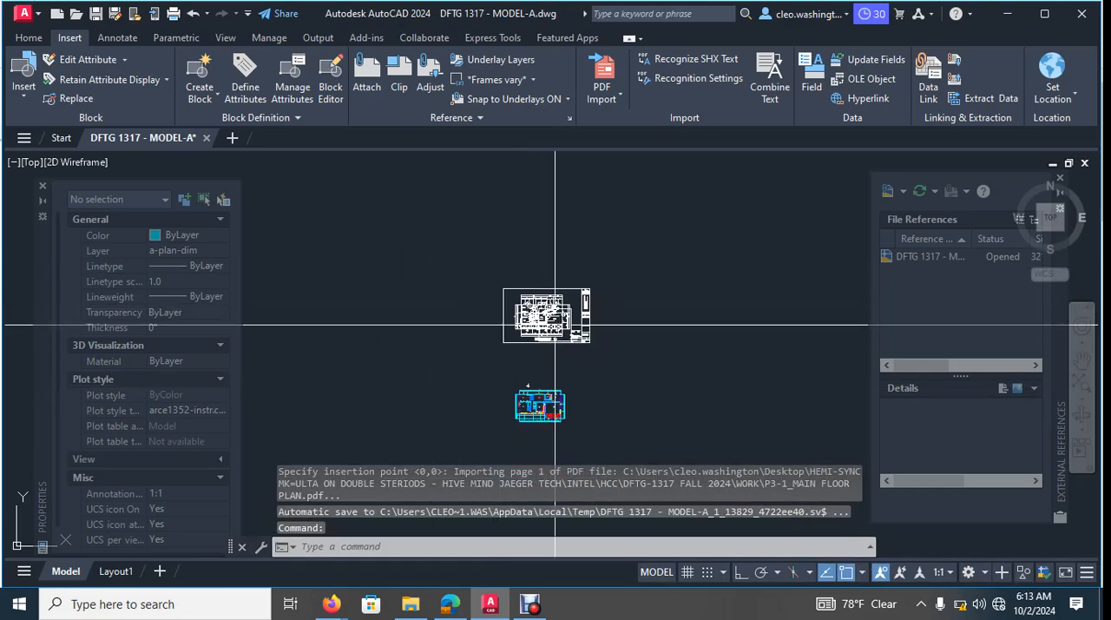
# - Copy the hexagonal door tag 2 at the garage door of the imported plan to the porch area below entry door 100 on the coloured plan
pyautogui.scroll(12, 554, 325)
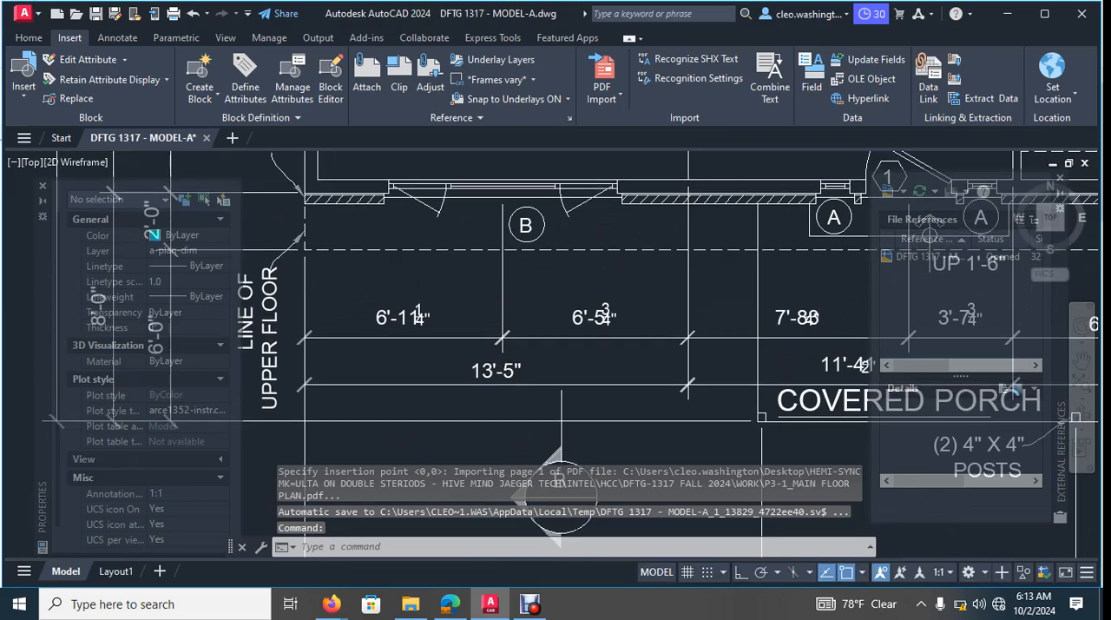
pyautogui.scroll(-8, 399, 389)
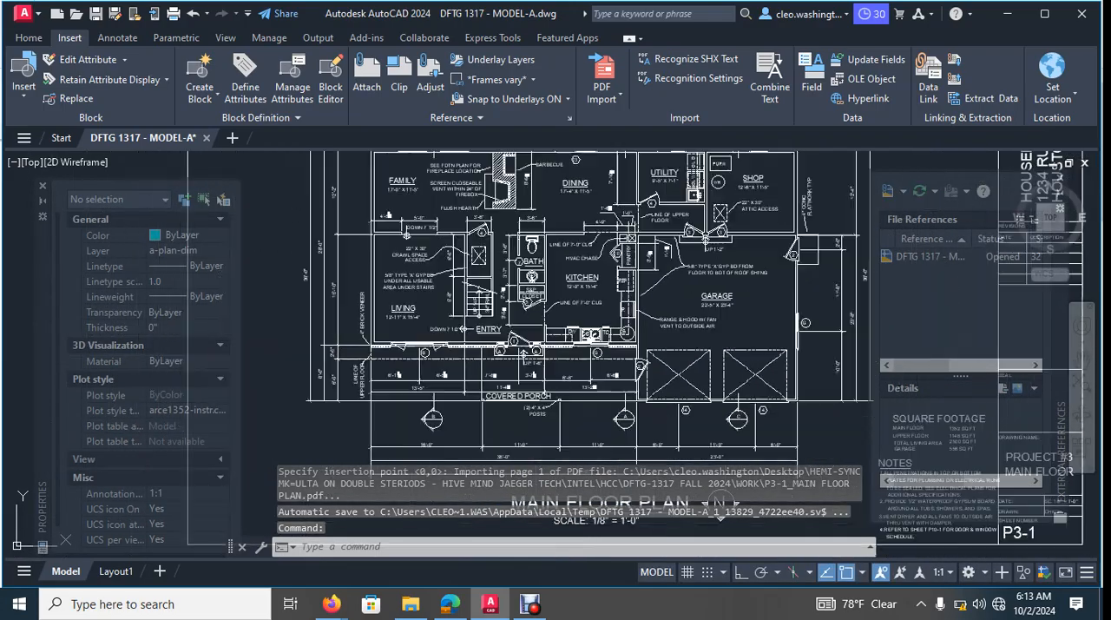
pyautogui.scroll(10, 599, 408)
pyautogui.moveTo(467, 415); pyautogui.dragTo(532, 308, button='middle')
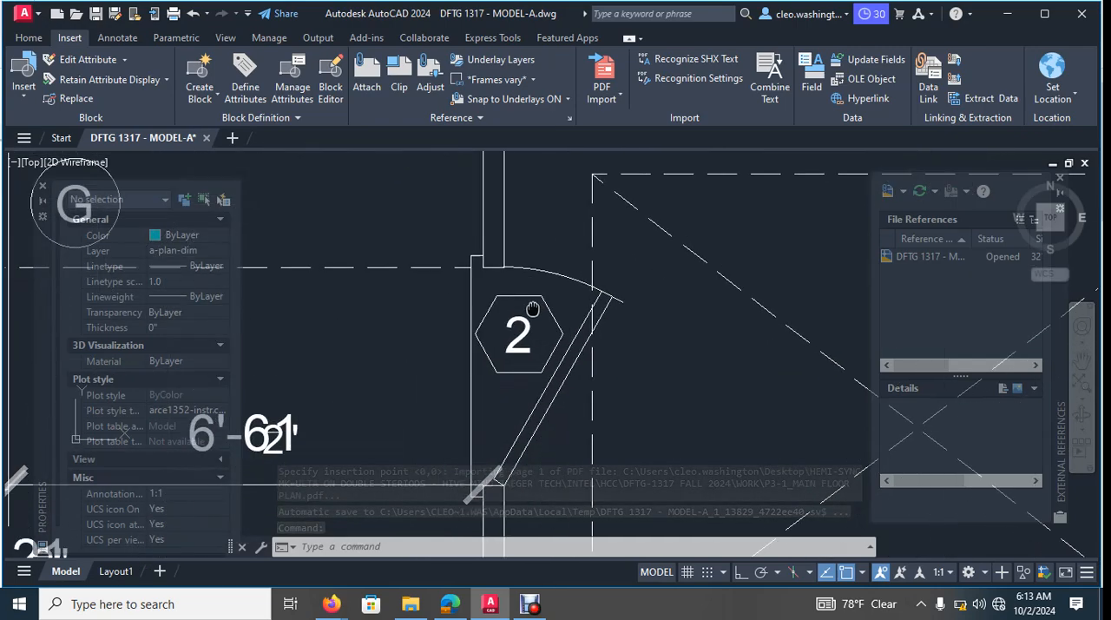
pyautogui.scroll(5, 532, 309)
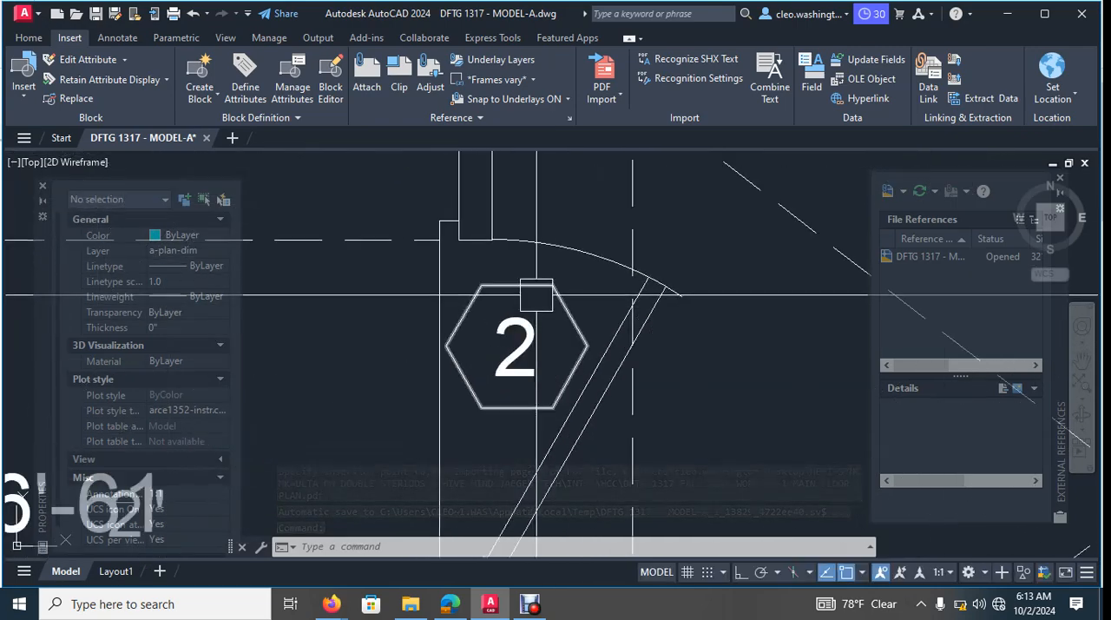
pyautogui.click(508, 335)
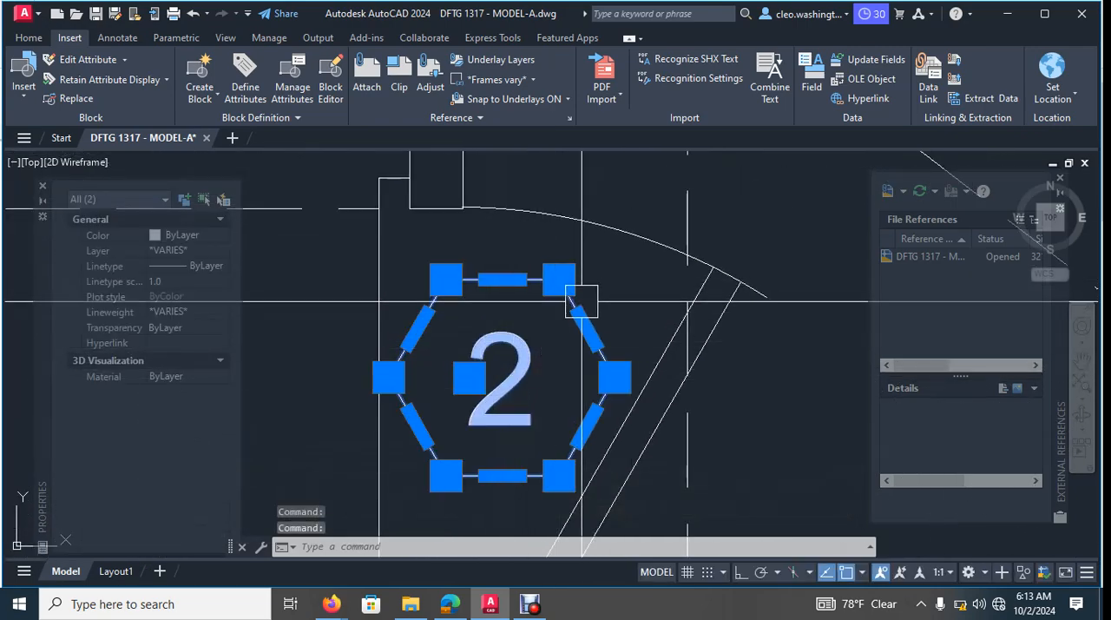
pyautogui.press('Escape')
pyautogui.press('Escape')
pyautogui.click(503, 279)
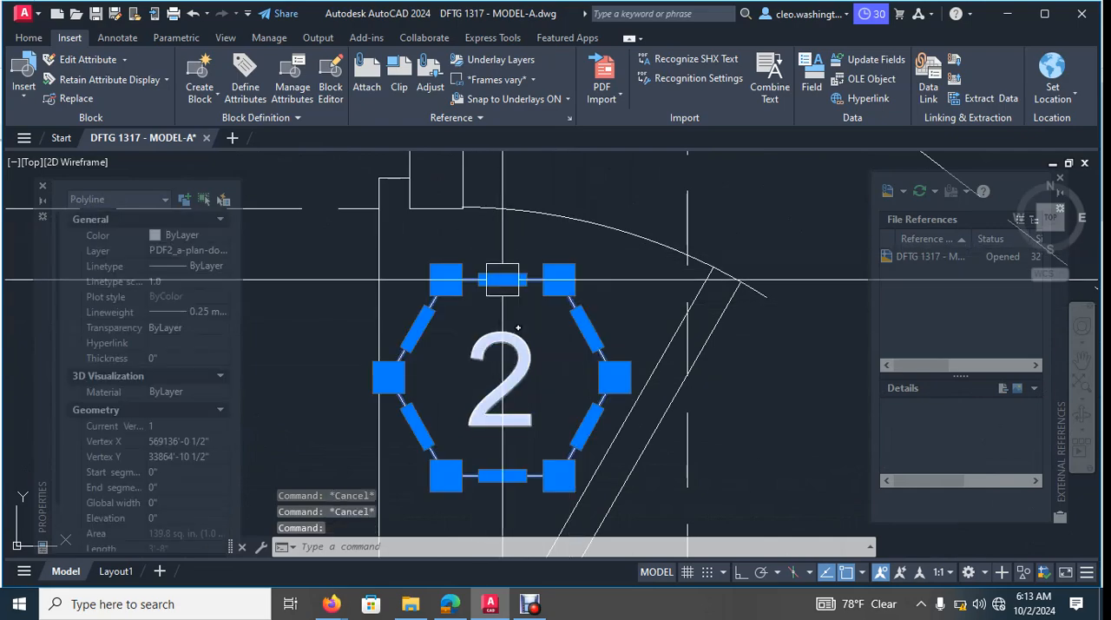
pyautogui.click(504, 377)
pyautogui.write('c')
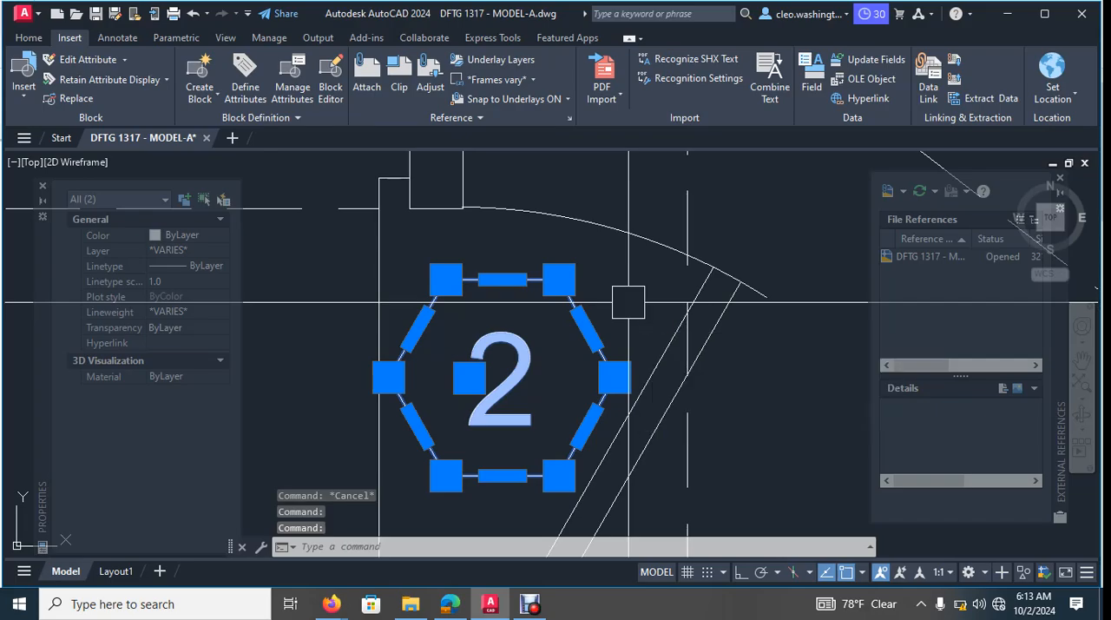
pyautogui.write('o')
pyautogui.press('Return')
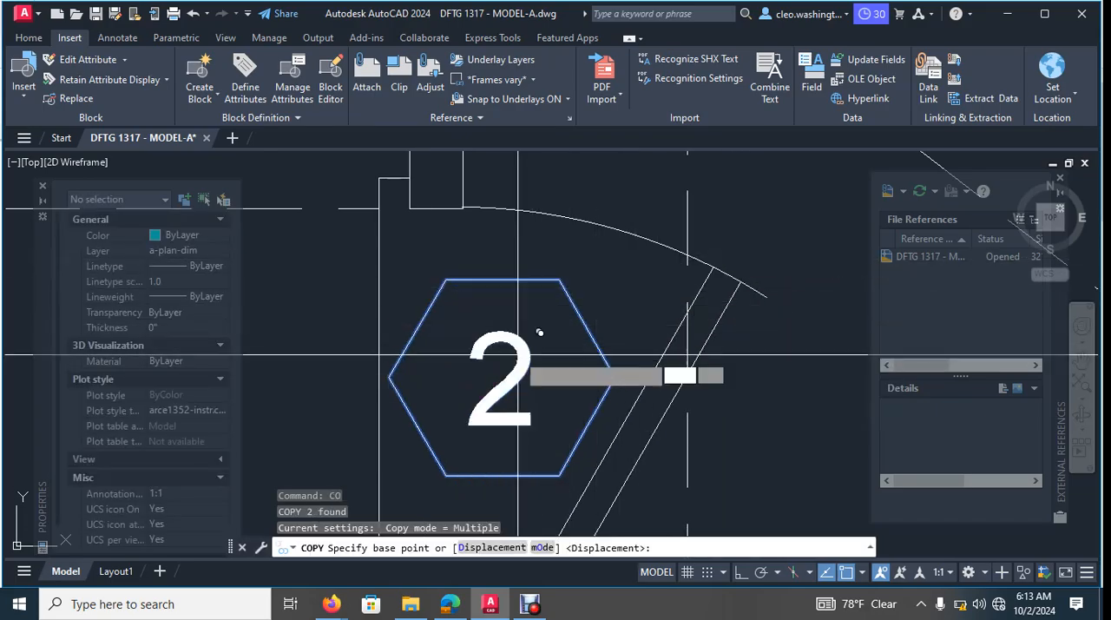
pyautogui.click(539, 332)
pyautogui.scroll(-6, 521, 399)
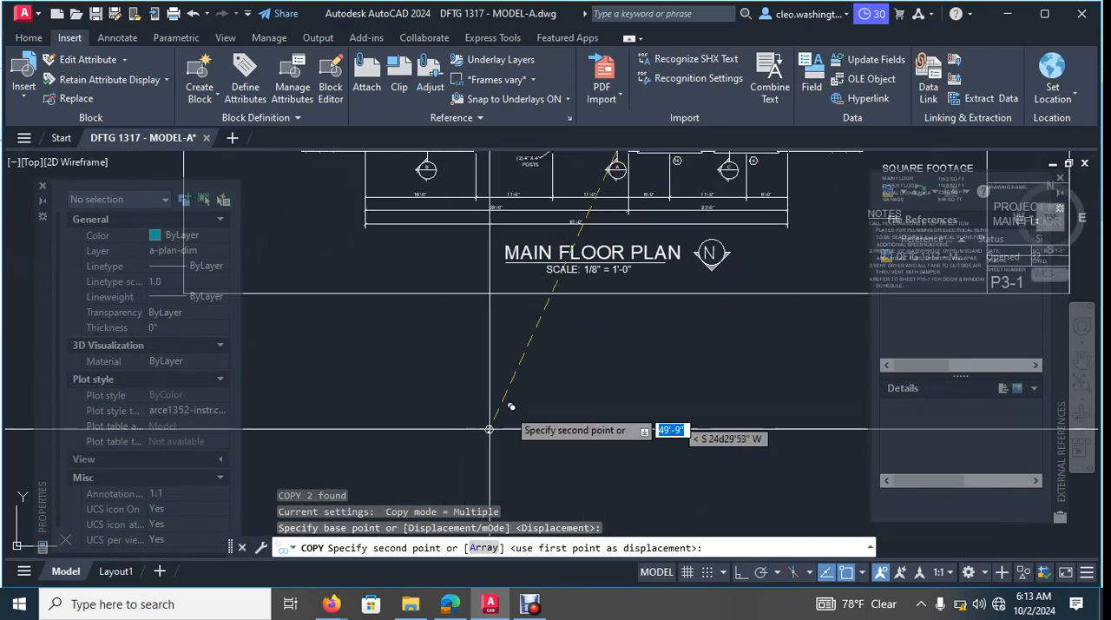
pyautogui.scroll(-3, 510, 406)
pyautogui.scroll(8, 538, 365)
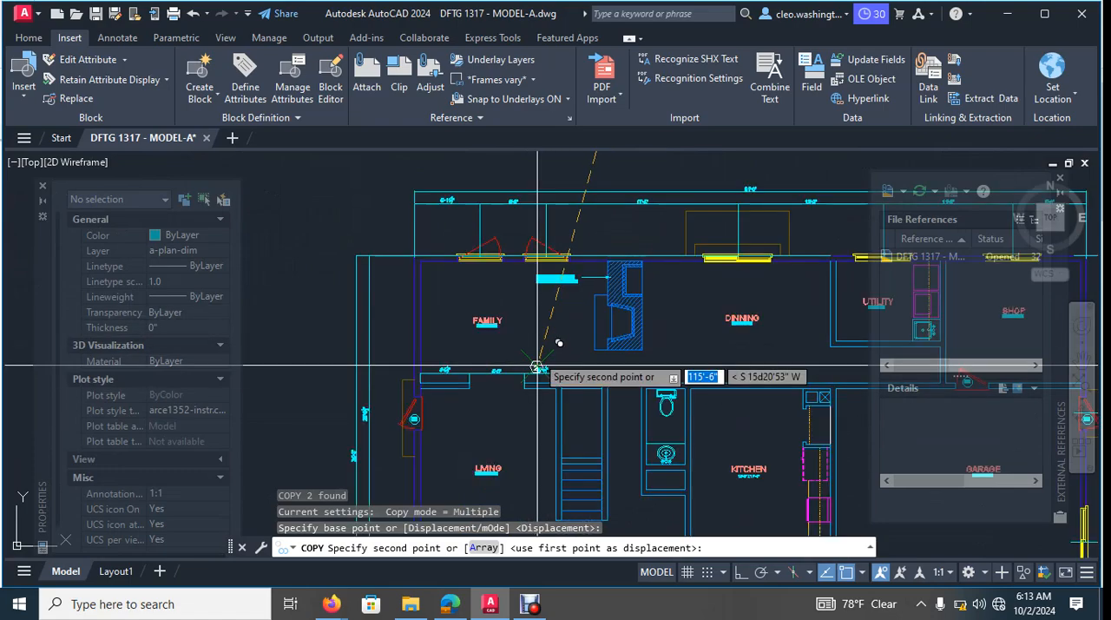
pyautogui.scroll(6, 519, 306)
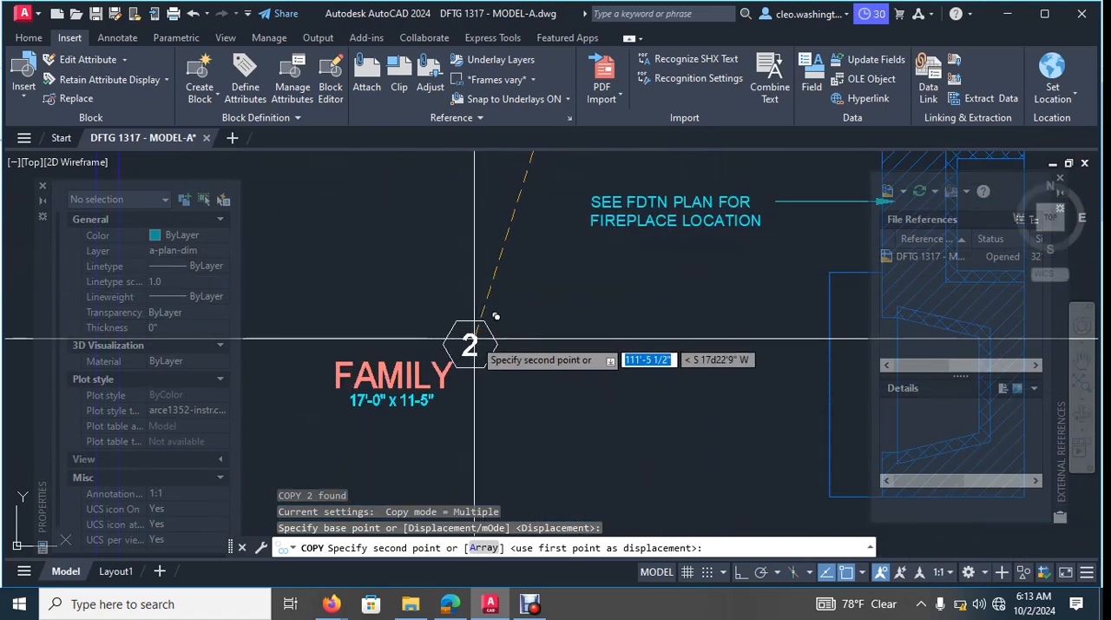
pyautogui.scroll(-6, 476, 346)
pyautogui.moveTo(477, 348); pyautogui.dragTo(540, 258, button='middle')
pyautogui.scroll(4, 578, 234)
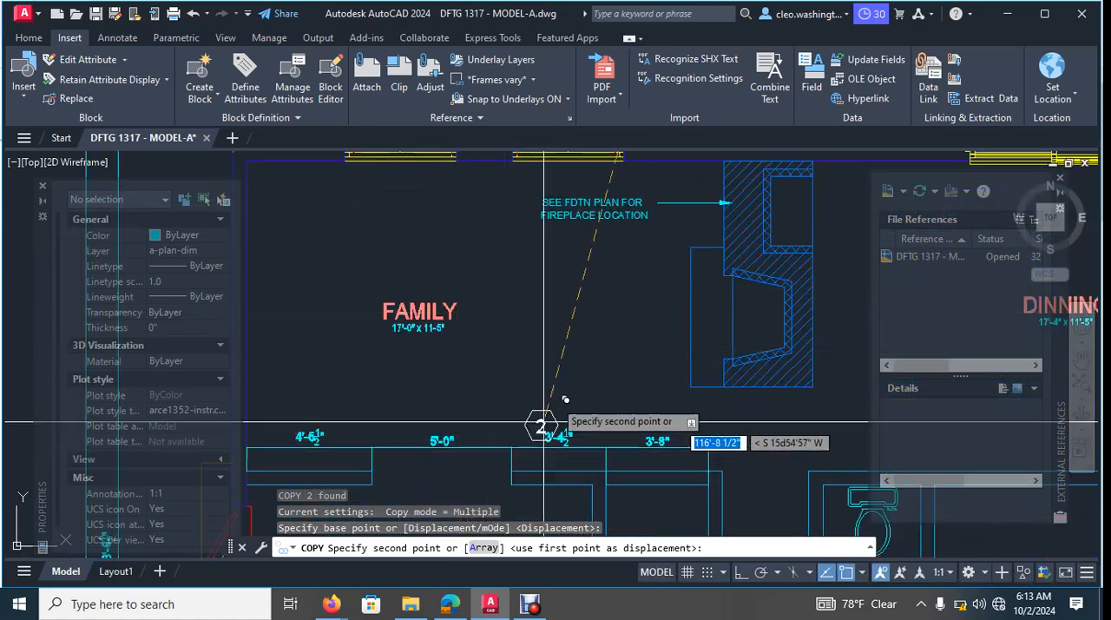
pyautogui.scroll(-2, 604, 404)
pyautogui.moveTo(603, 403); pyautogui.dragTo(404, 179, button='middle')
pyautogui.moveTo(681, 397); pyautogui.dragTo(645, 349, button='middle')
pyautogui.scroll(8, 533, 490)
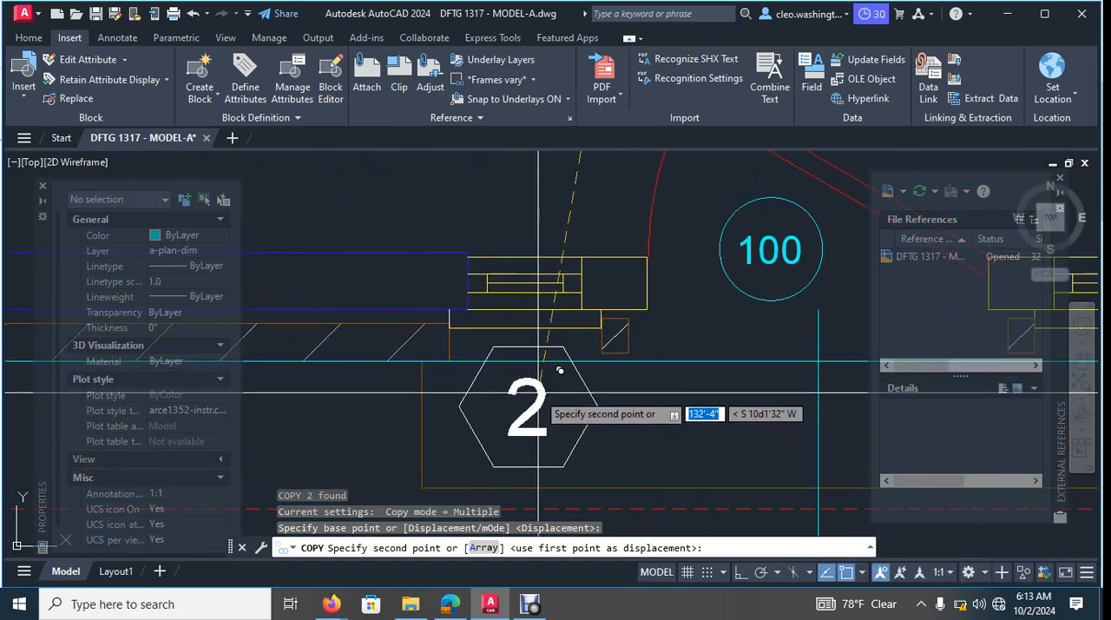
pyautogui.scroll(-6, 561, 425)
pyautogui.moveTo(580, 395); pyautogui.dragTo(606, 190, button='middle')
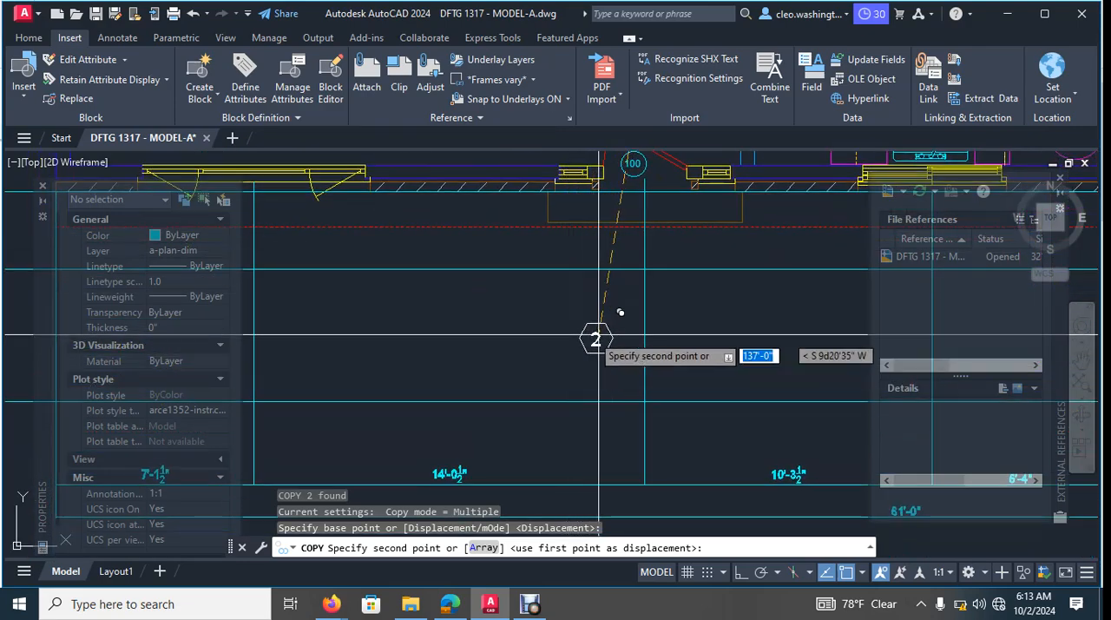
pyautogui.click(547, 333)
pyautogui.press('Escape')
# - Examine the object types and layers of the copied door tag's number and hexagon outline
pyautogui.scroll(6, 544, 326)
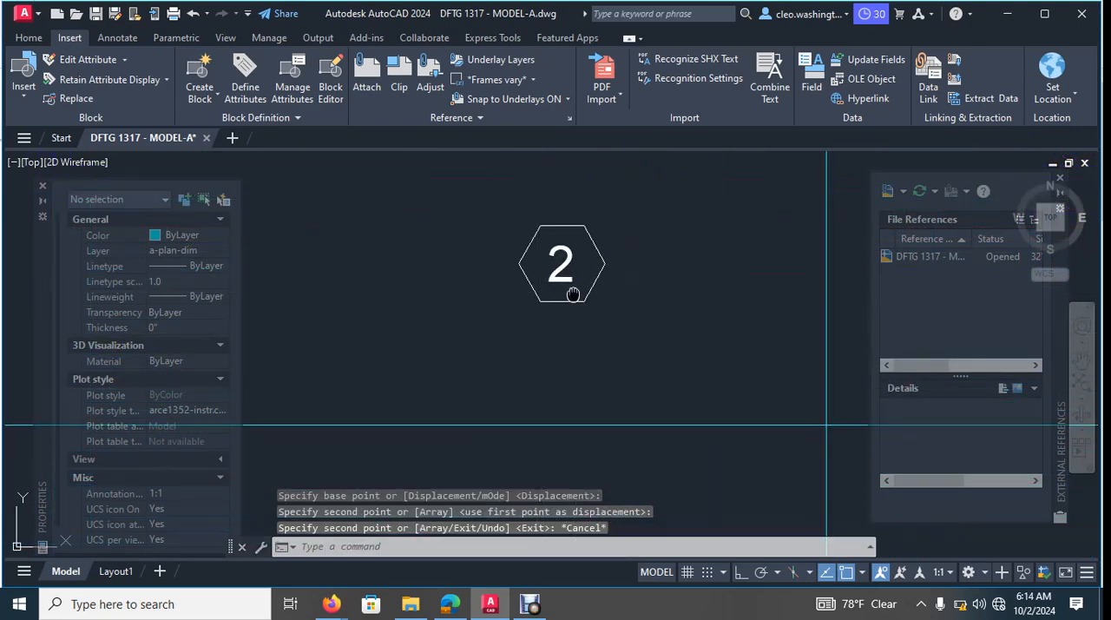
pyautogui.click(525, 278)
pyautogui.moveTo(525, 278); pyautogui.dragTo(515, 325, button='middle')
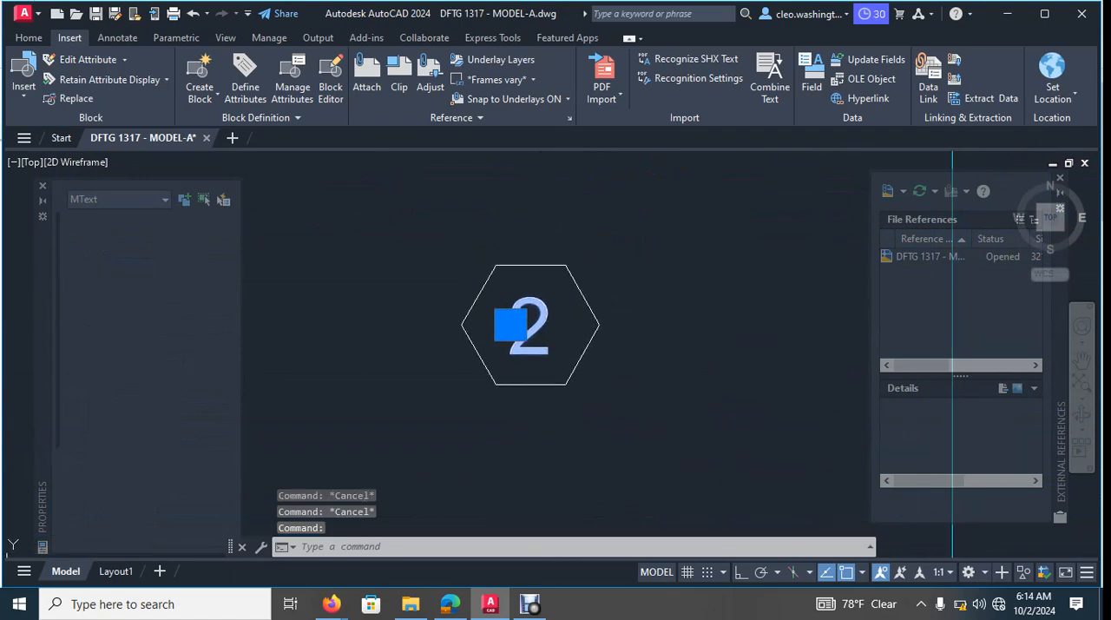
pyautogui.press('Escape')
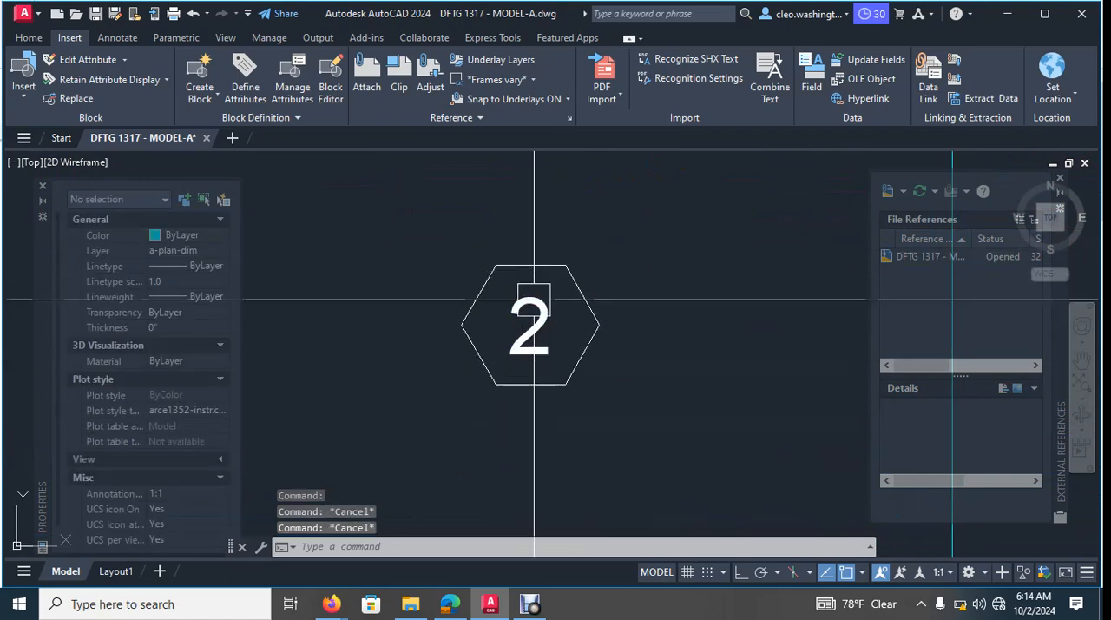
pyautogui.scroll(-4, 580, 288)
pyautogui.scroll(-2, 608, 313)
pyautogui.scroll(6, 614, 315)
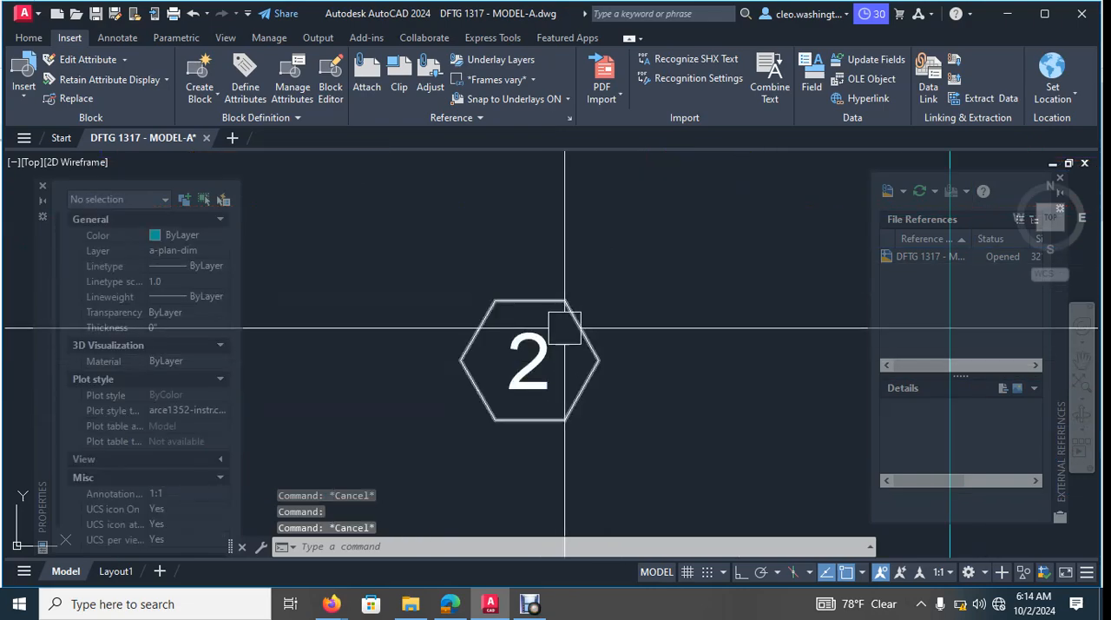
pyautogui.click(566, 328)
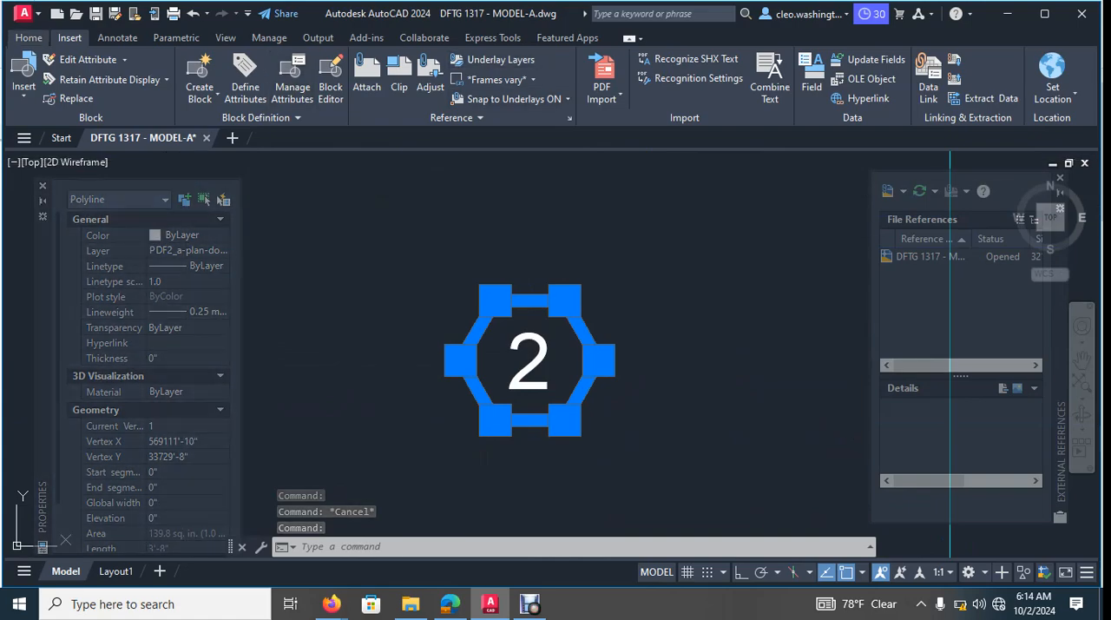
pyautogui.scroll(1, 364, 40)
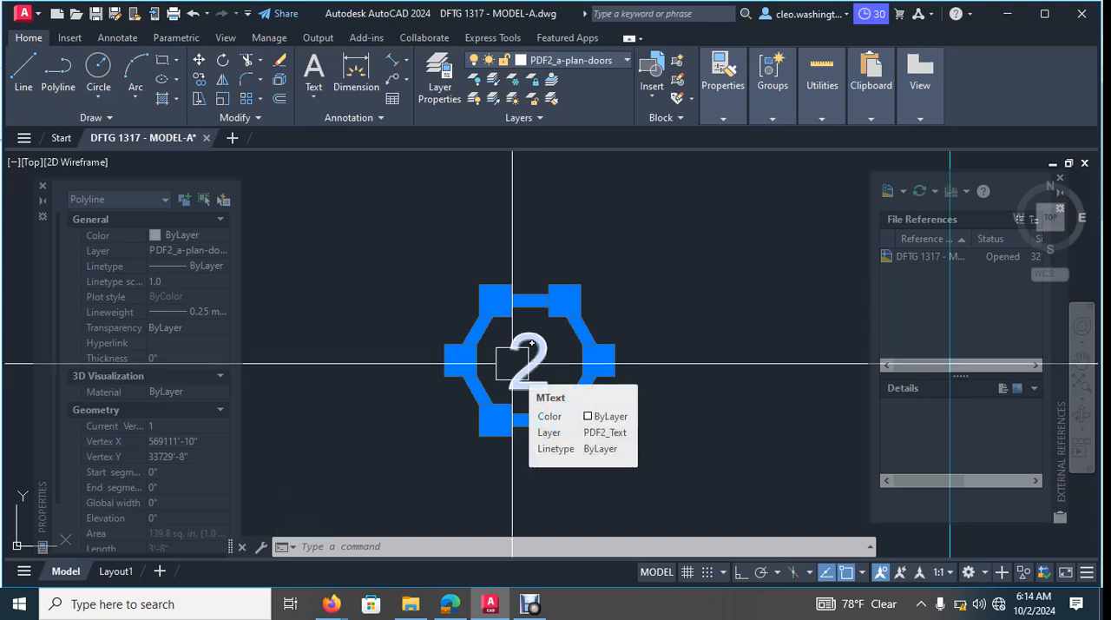
pyautogui.press('Escape')
pyautogui.press('Escape')
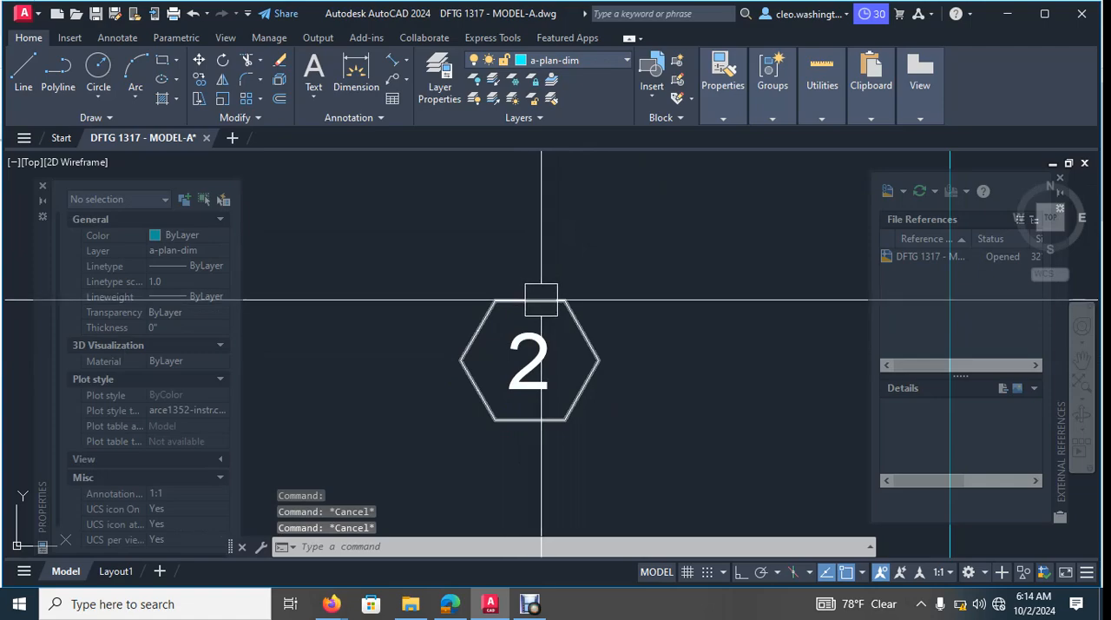
# - Inspect the copied hexagon outline's polyline properties and the edit options of its upper edge
pyautogui.click(541, 299)
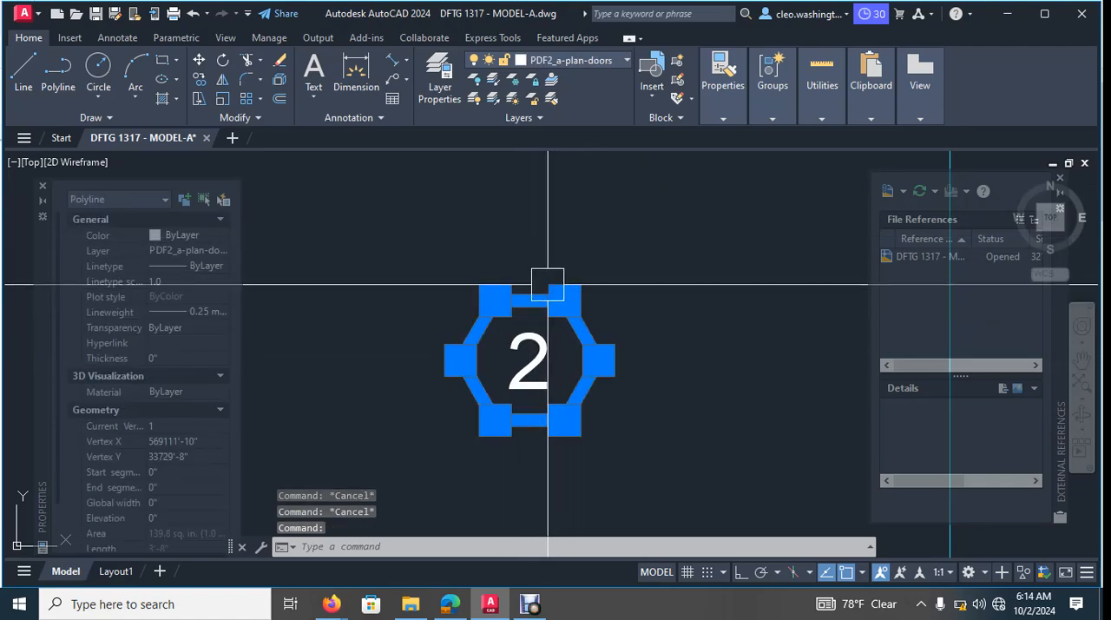
pyautogui.moveTo(531, 300)
pyautogui.press('Escape')
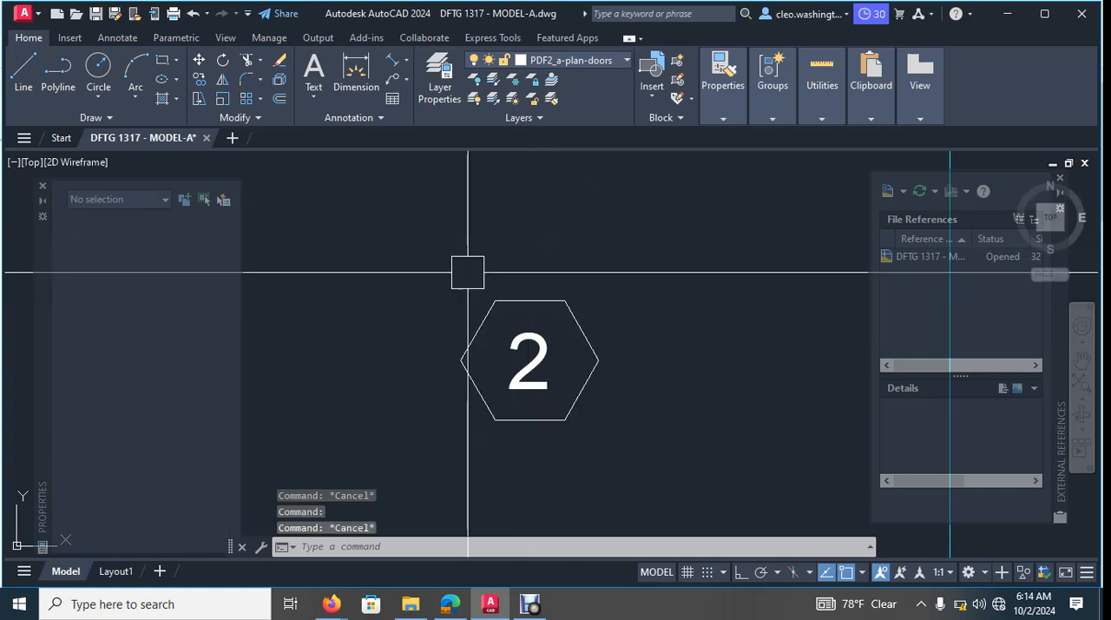
pyautogui.click(529, 301)
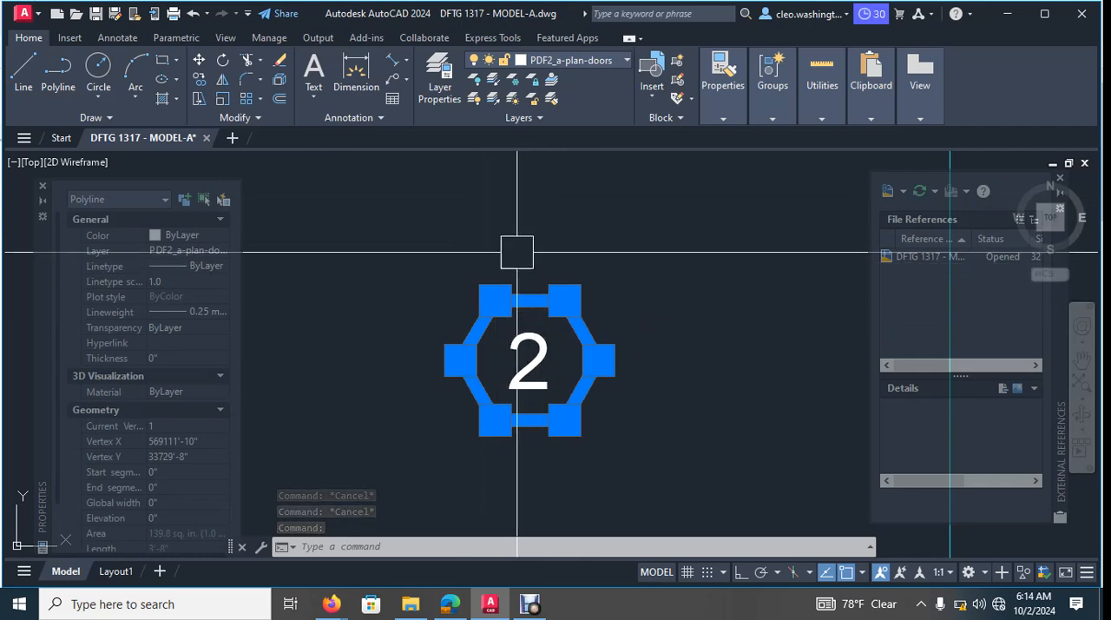
pyautogui.press('Escape')
pyautogui.click(530, 301)
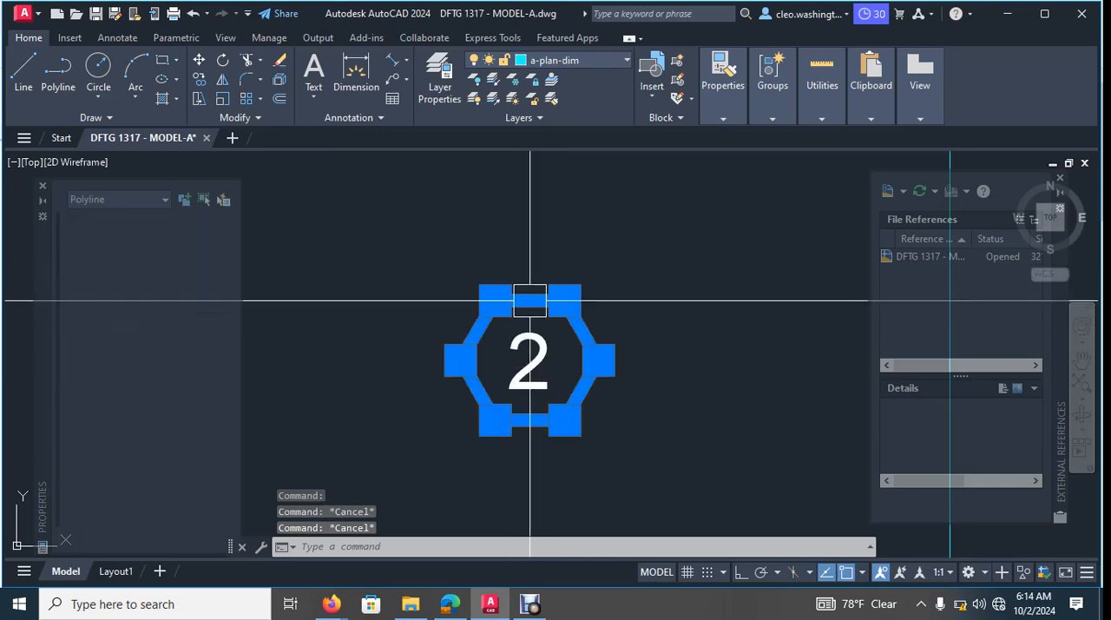
pyautogui.moveTo(529, 300)
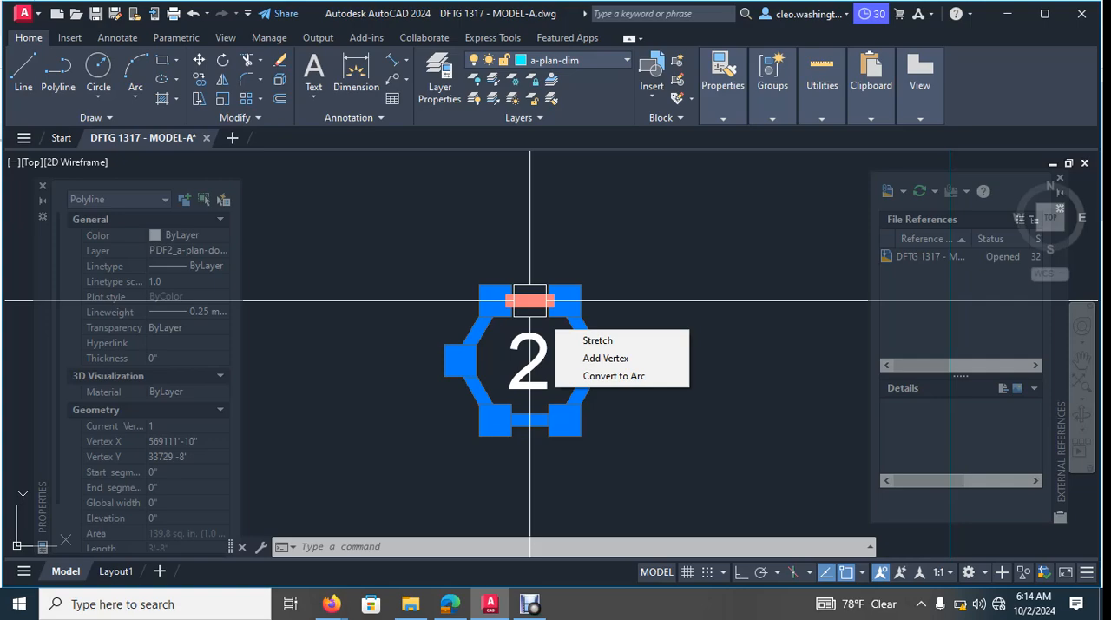
pyautogui.press('Escape')
pyautogui.moveTo(550, 213); pyautogui.dragTo(587, 270, button='middle')
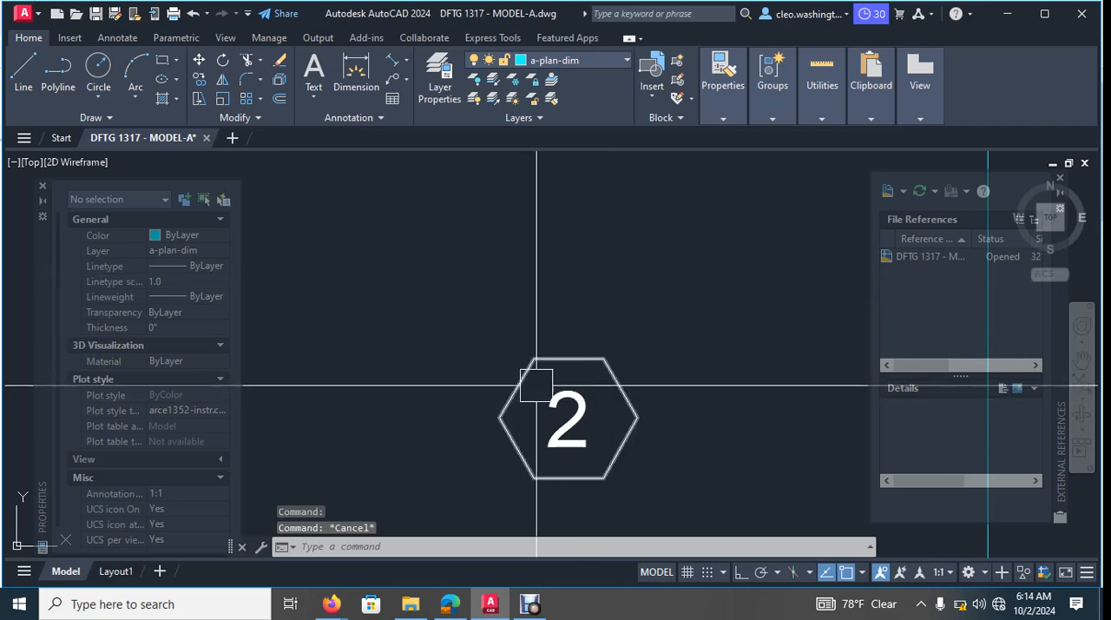
pyautogui.moveTo(603, 338); pyautogui.dragTo(648, 256, button='middle')
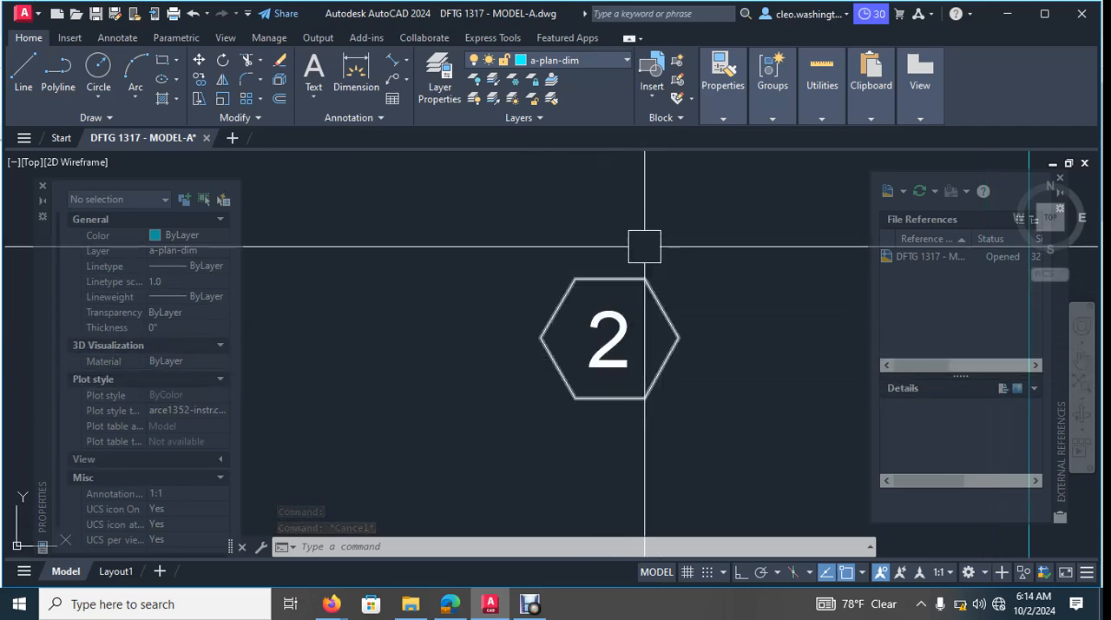
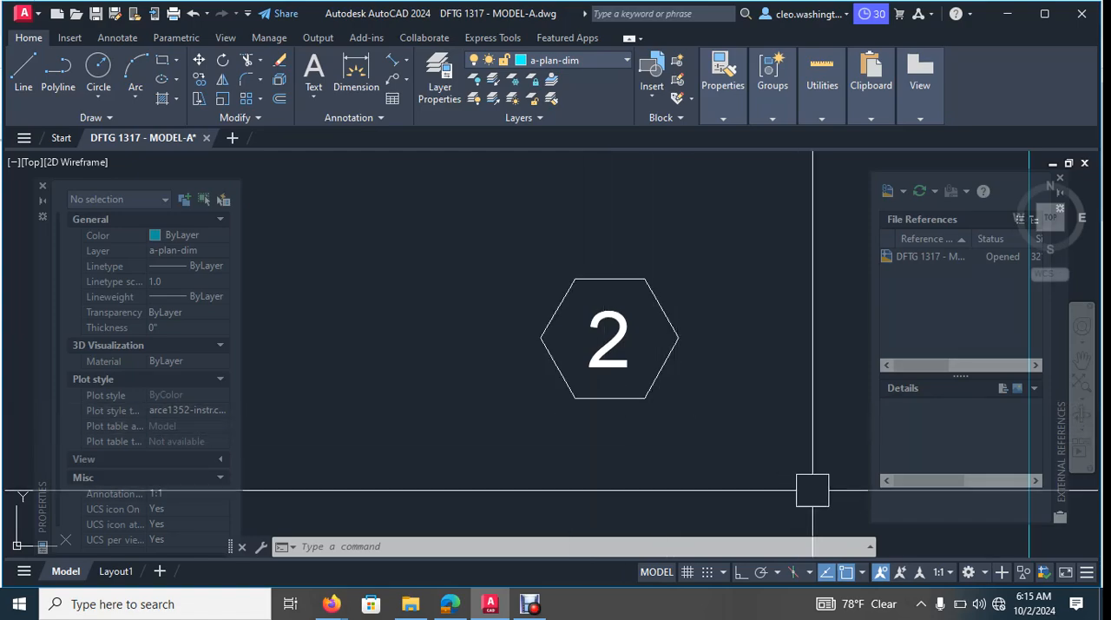
# - Set the global width of the copied tag's hexagon outline to 1"
pyautogui.scroll(-4, 734, 479)
pyautogui.scroll(-4, 574, 372)
pyautogui.scroll(4, 590, 369)
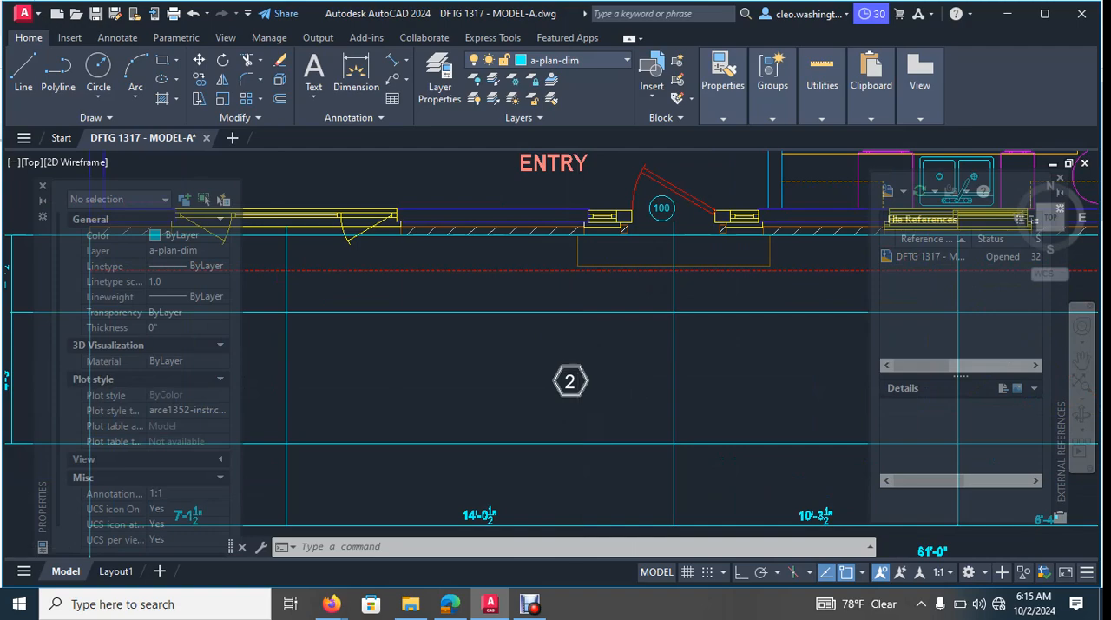
pyautogui.scroll(-2, 627, 384)
pyautogui.moveTo(434, 362); pyautogui.dragTo(561, 357, button='middle')
pyautogui.scroll(2, 697, 389)
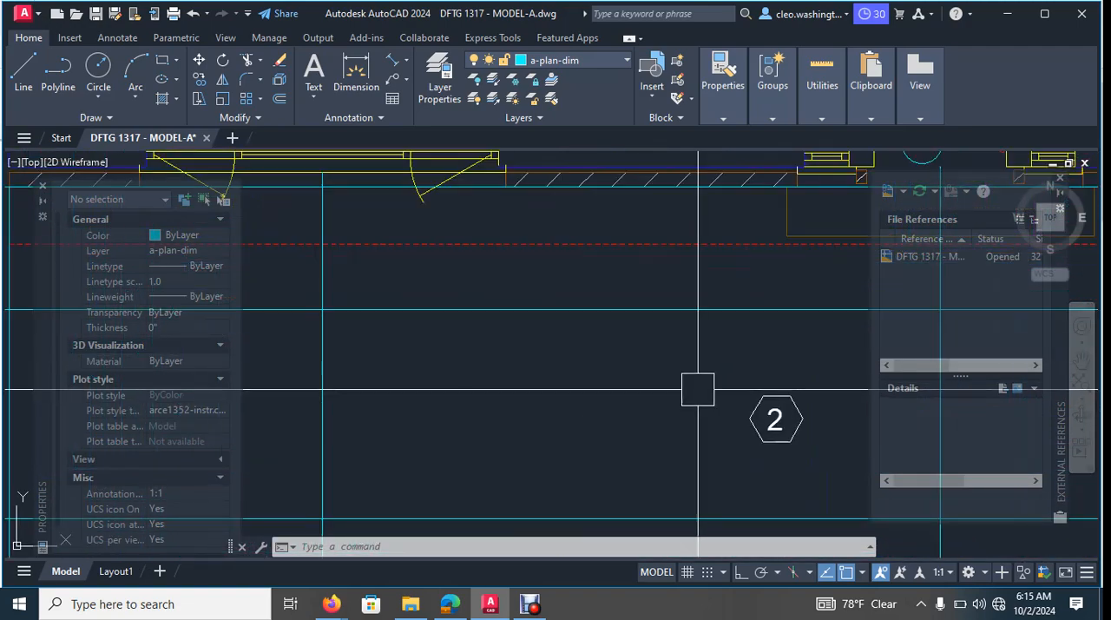
pyautogui.moveTo(768, 393); pyautogui.dragTo(694, 377, button='middle')
pyautogui.scroll(3, 685, 375)
pyautogui.click(669, 366)
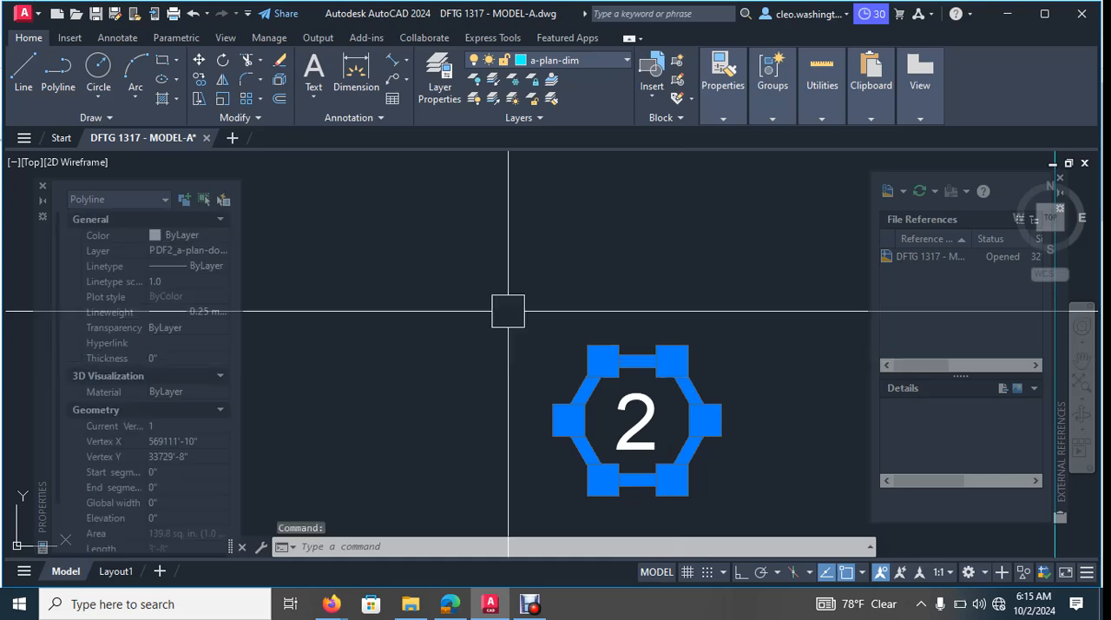
pyautogui.scroll(2, 631, 422)
pyautogui.scroll(-2, 147, 373)
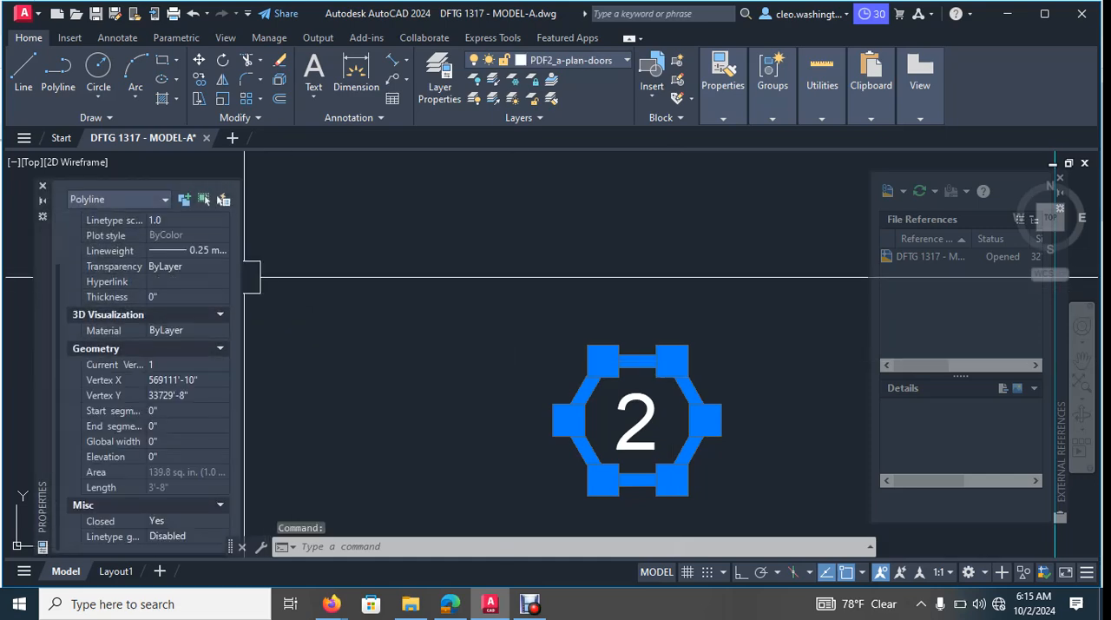
pyautogui.click(178, 441)
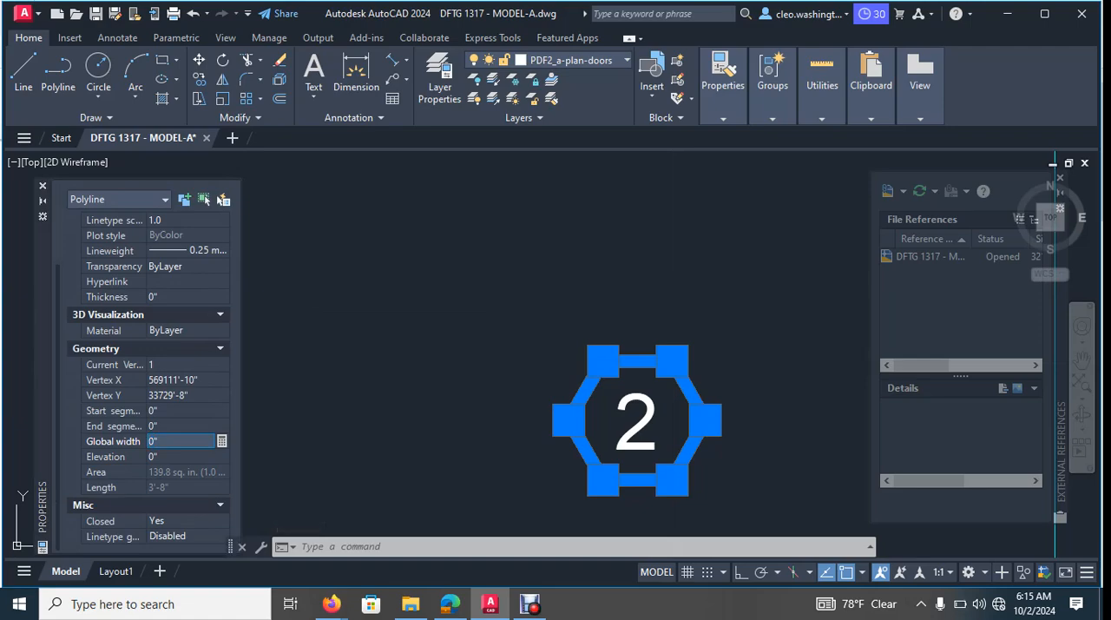
pyautogui.write('1/4')
pyautogui.press('Return')
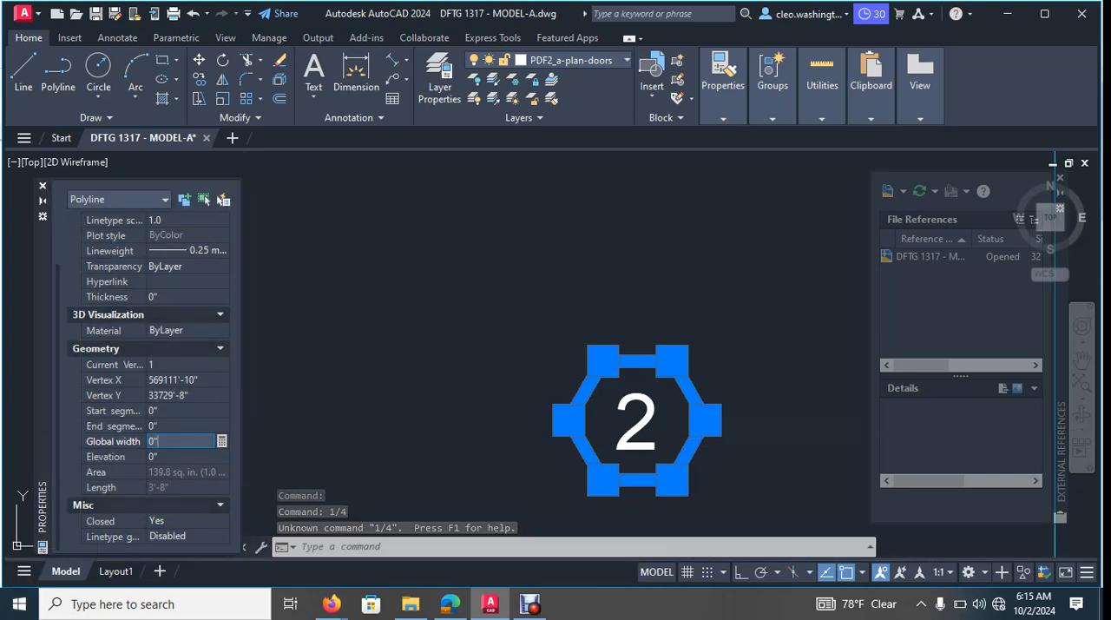
pyautogui.write('1')
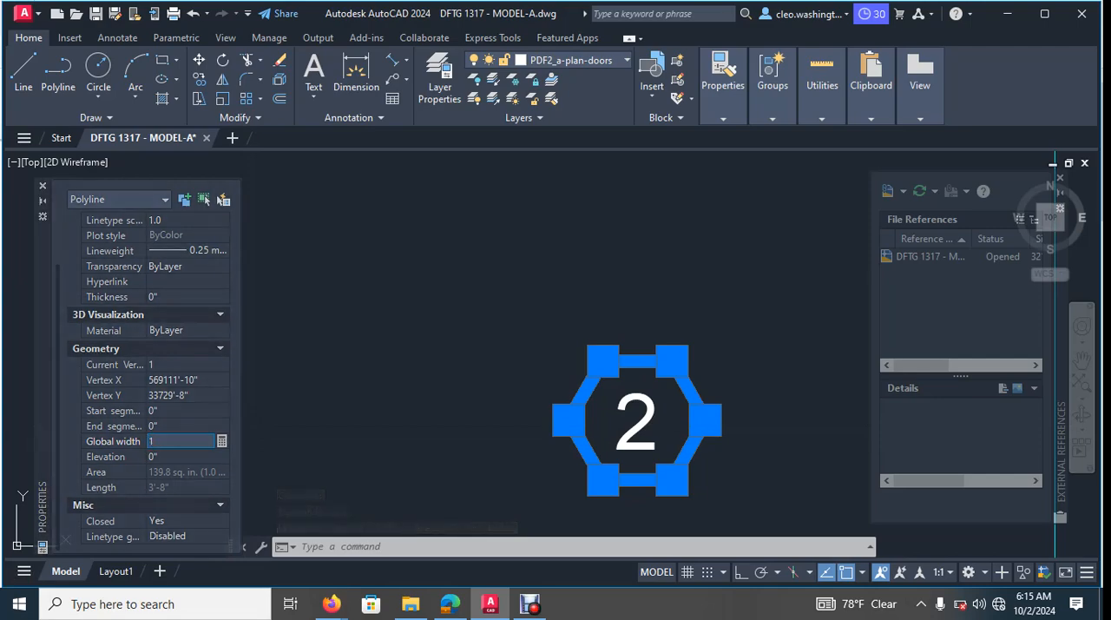
pyautogui.press('Tab')
pyautogui.press('Escape')
pyautogui.press('Escape')
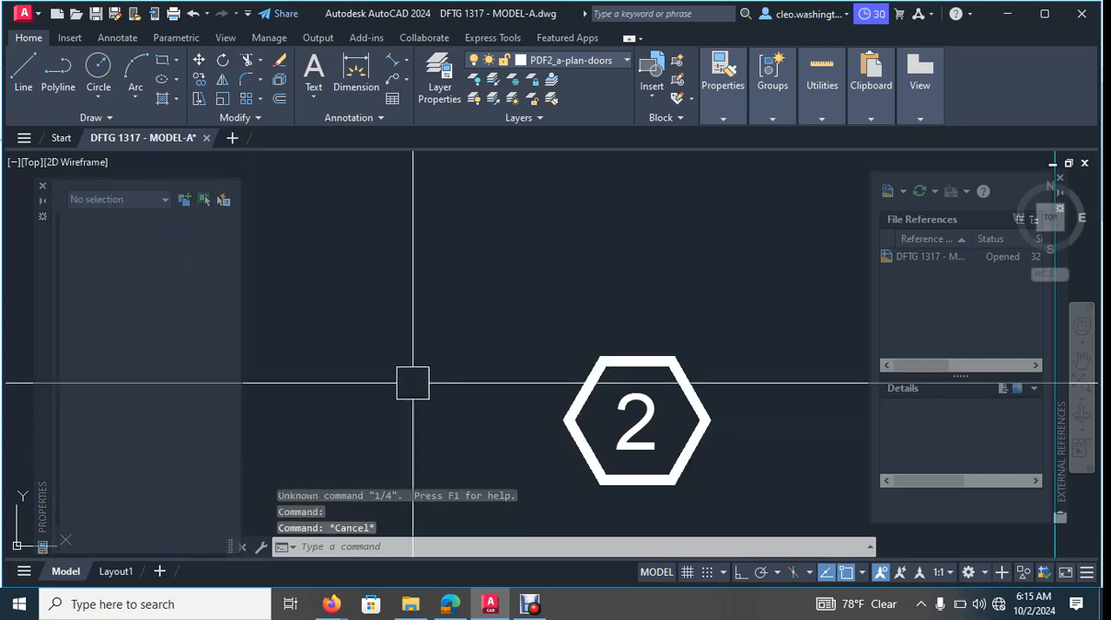
# - Move the tag's hexagon outline to the e-text-2 layer
pyautogui.scroll(2, 690, 345)
pyautogui.click(573, 286)
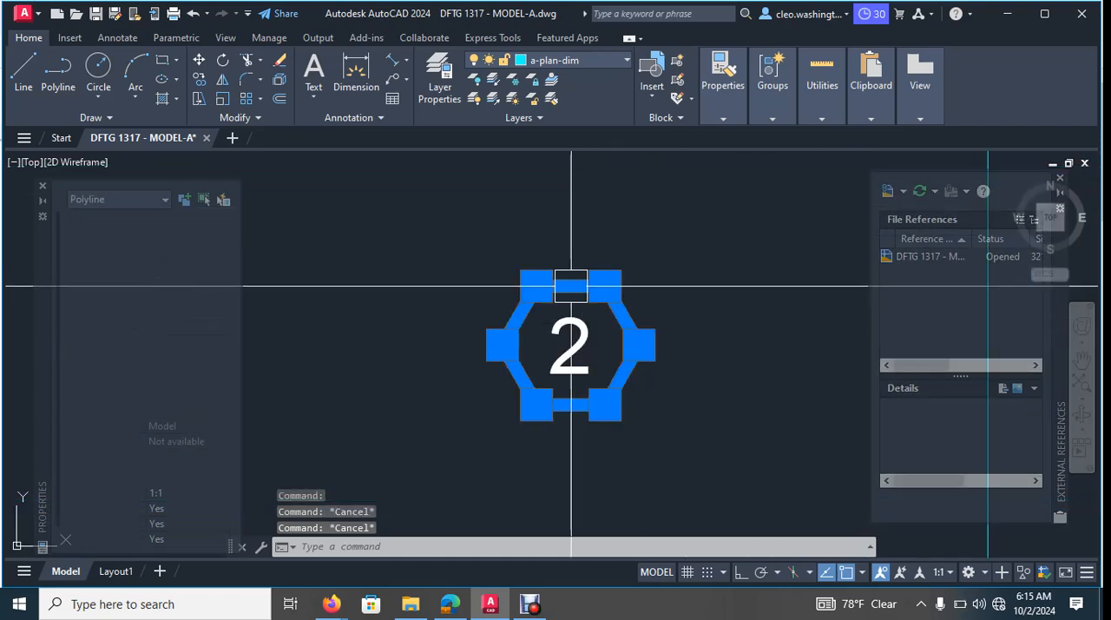
pyautogui.moveTo(570, 285)
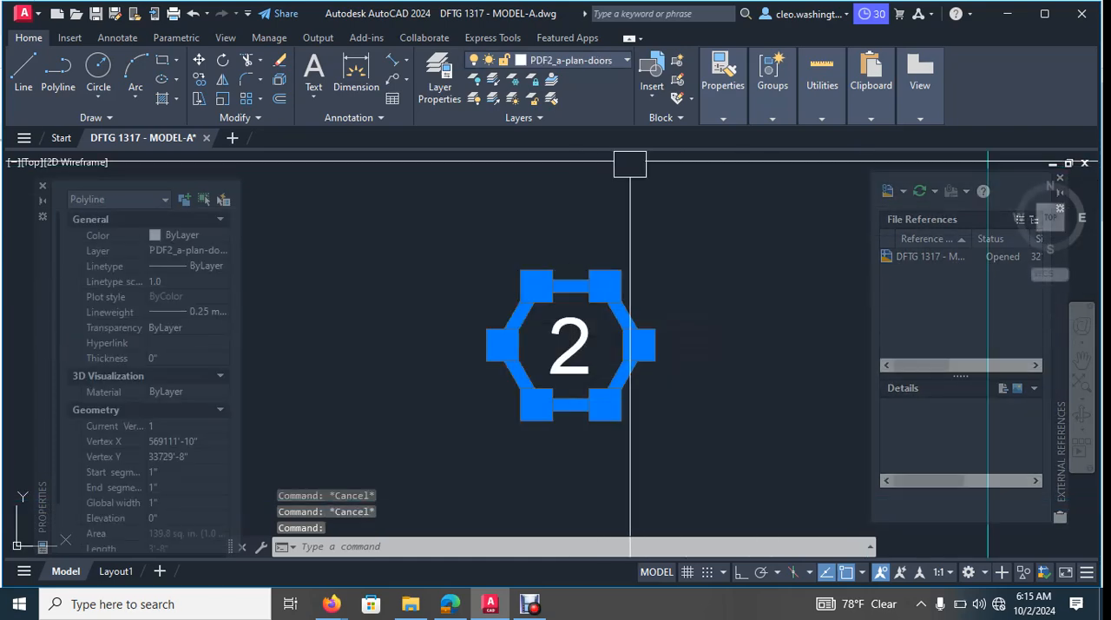
pyautogui.click(599, 60)
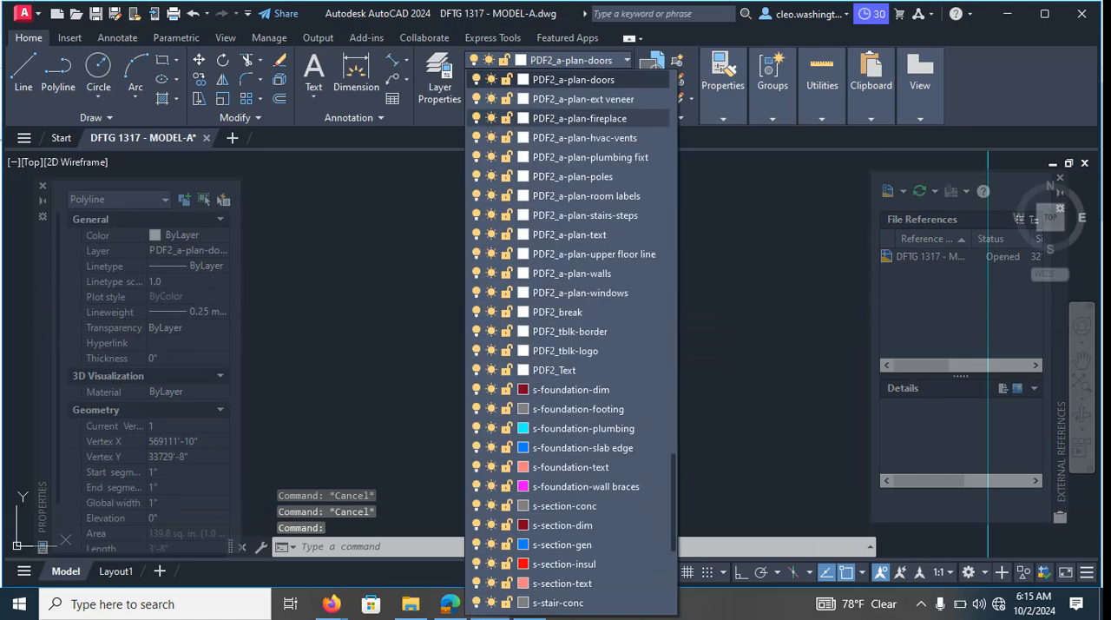
pyautogui.scroll(10, 569, 176)
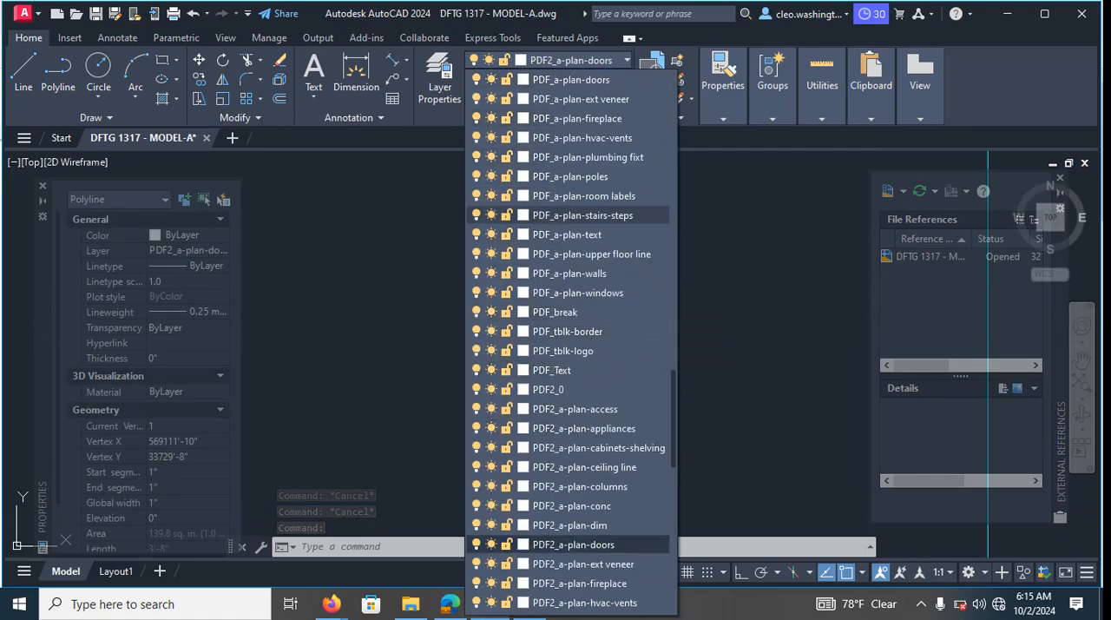
pyautogui.scroll(2, 568, 330)
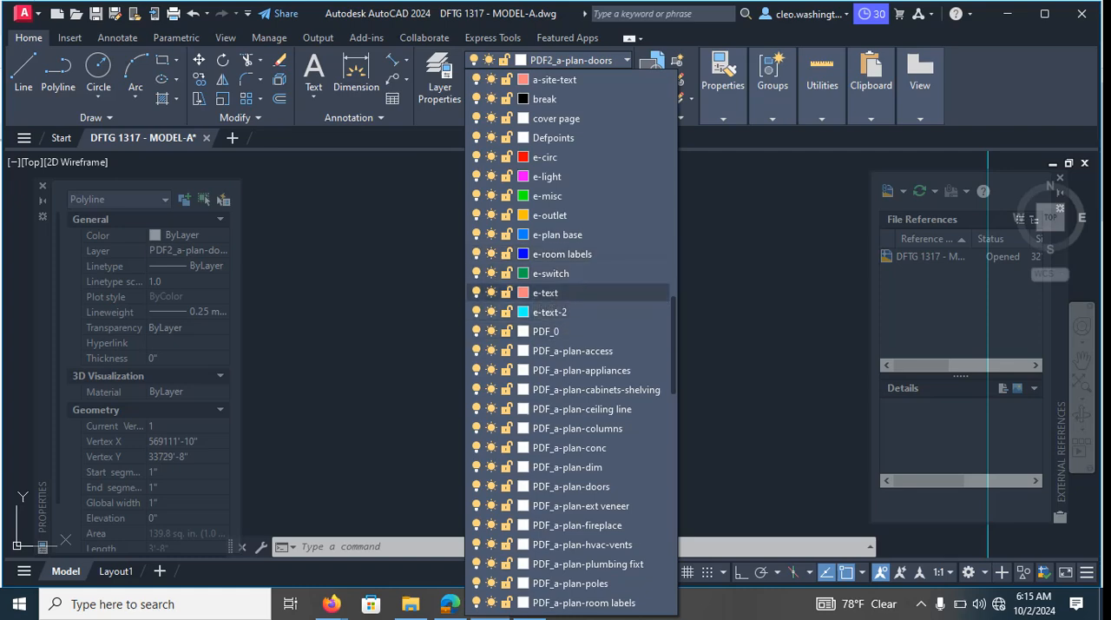
pyautogui.click(550, 312)
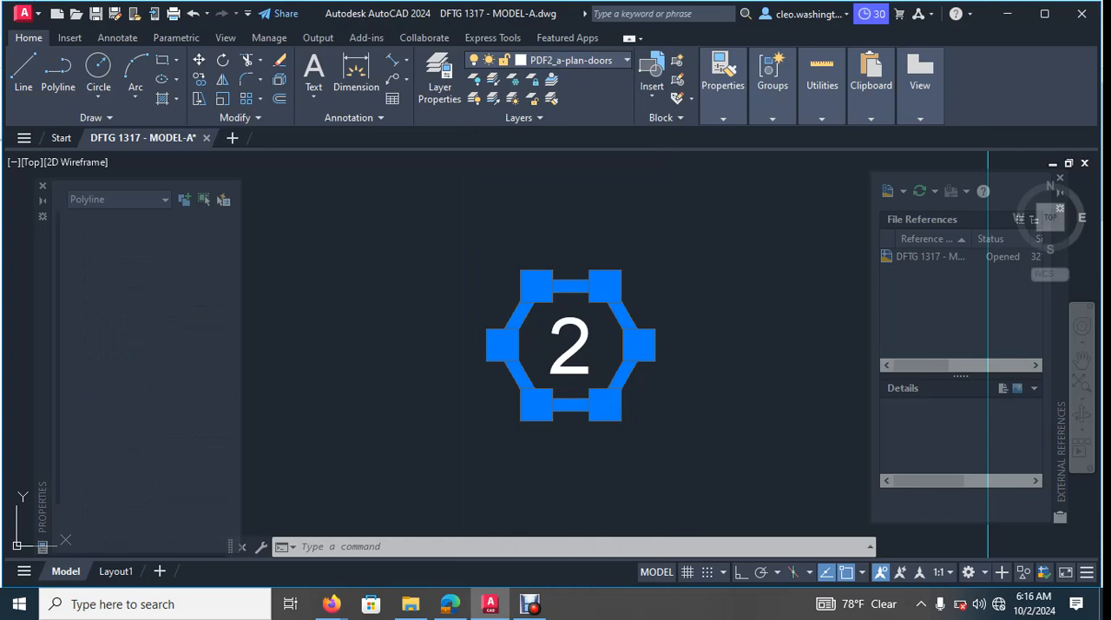
pyautogui.press('Escape')
pyautogui.press('Escape')
pyautogui.press('Escape')
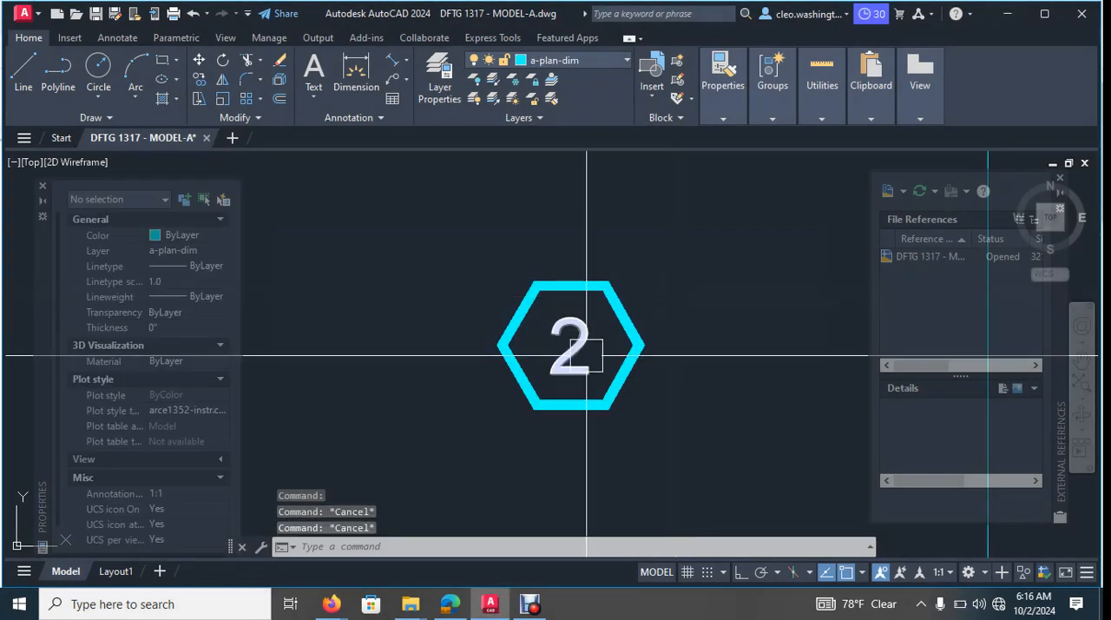
pyautogui.write('ma')
pyautogui.press('Return')
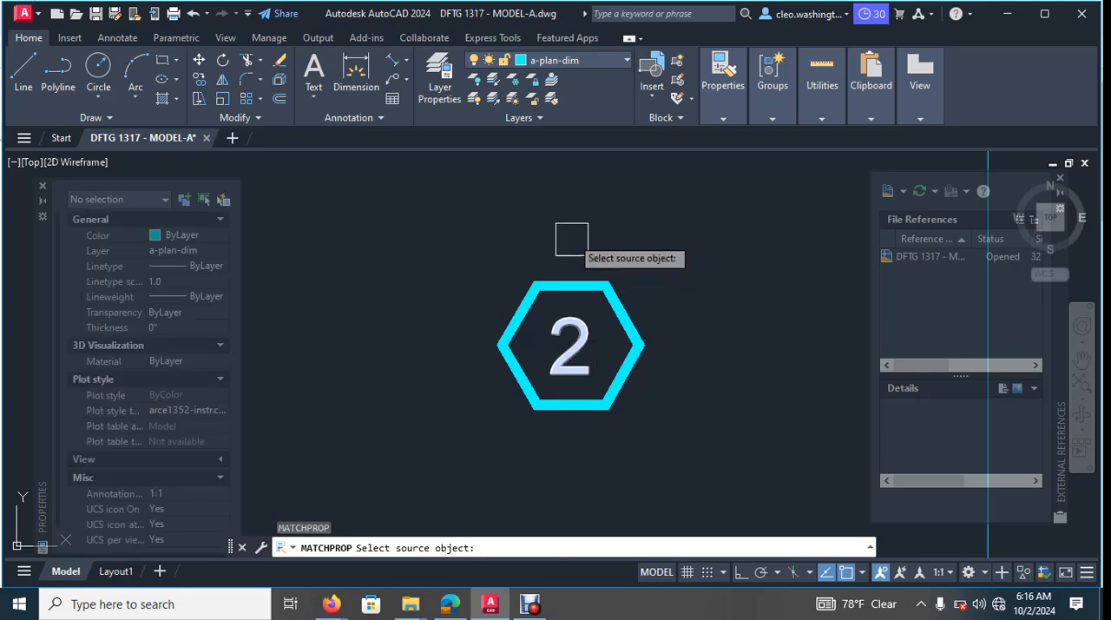
pyautogui.press('Escape')
pyautogui.press('Escape')
pyautogui.click(572, 323)
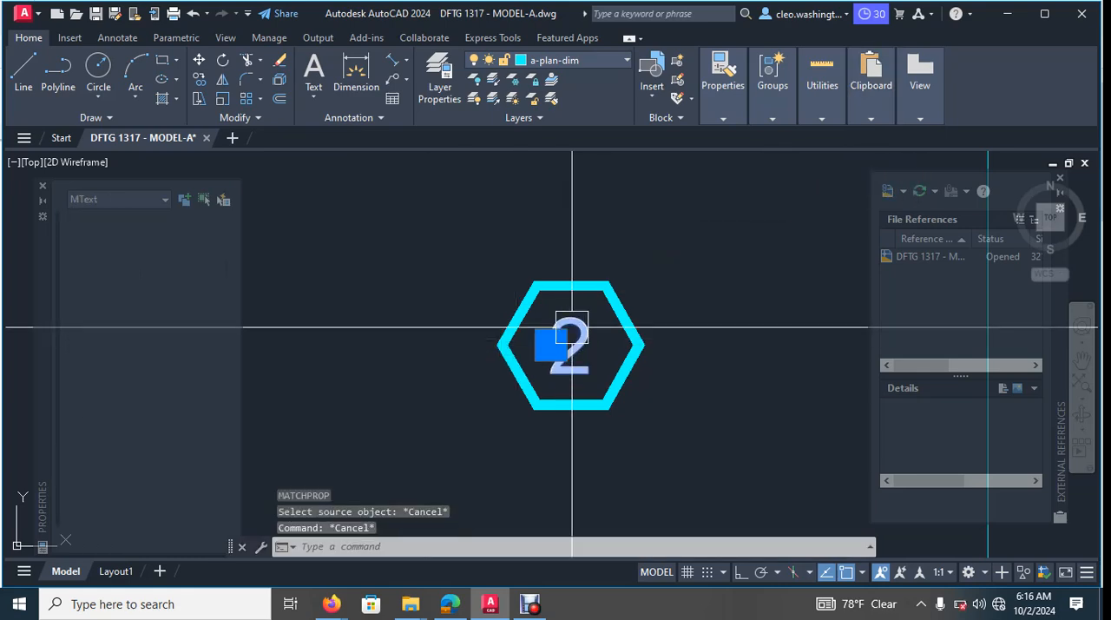
pyautogui.press('Escape')
pyautogui.press('Escape')
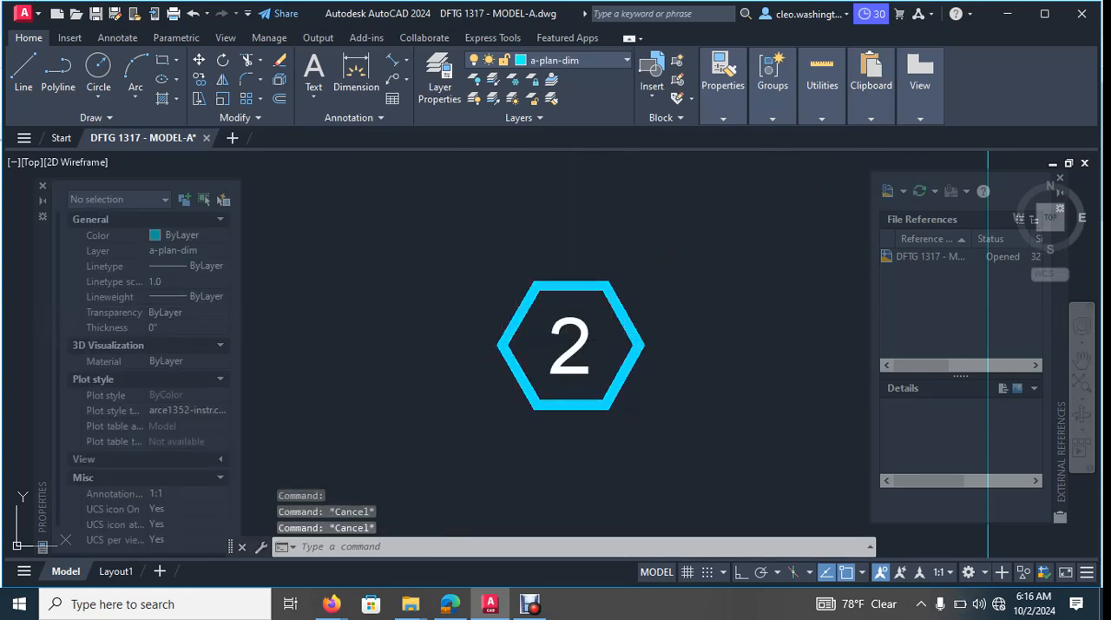
# - Move the number 2 inside the hexagon to the e-text-2 layer
pyautogui.click(564, 318)
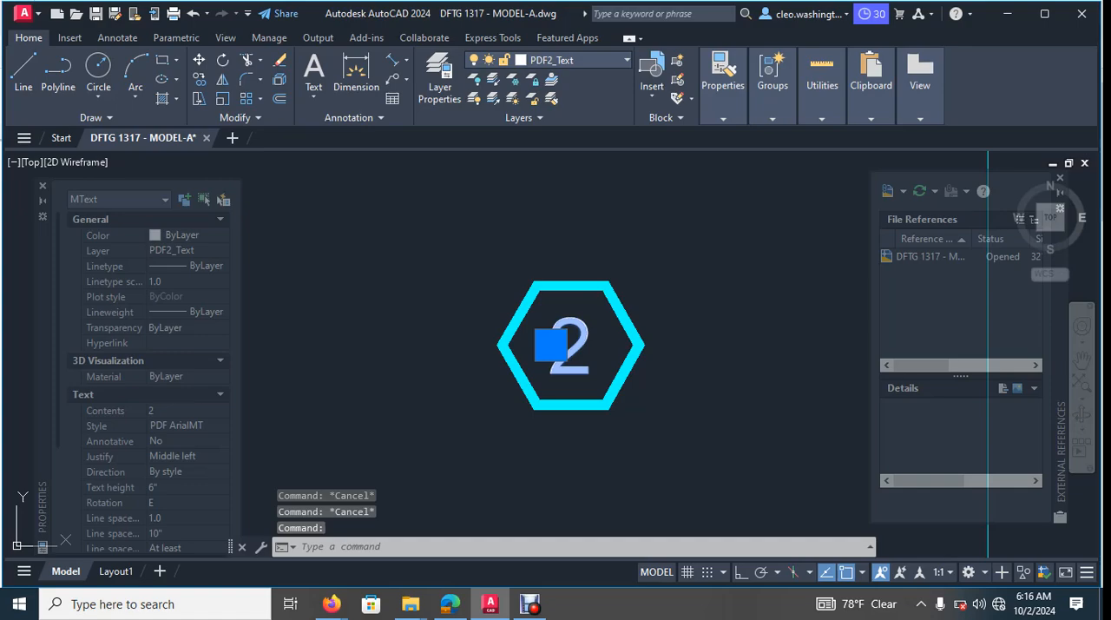
pyautogui.click(621, 59)
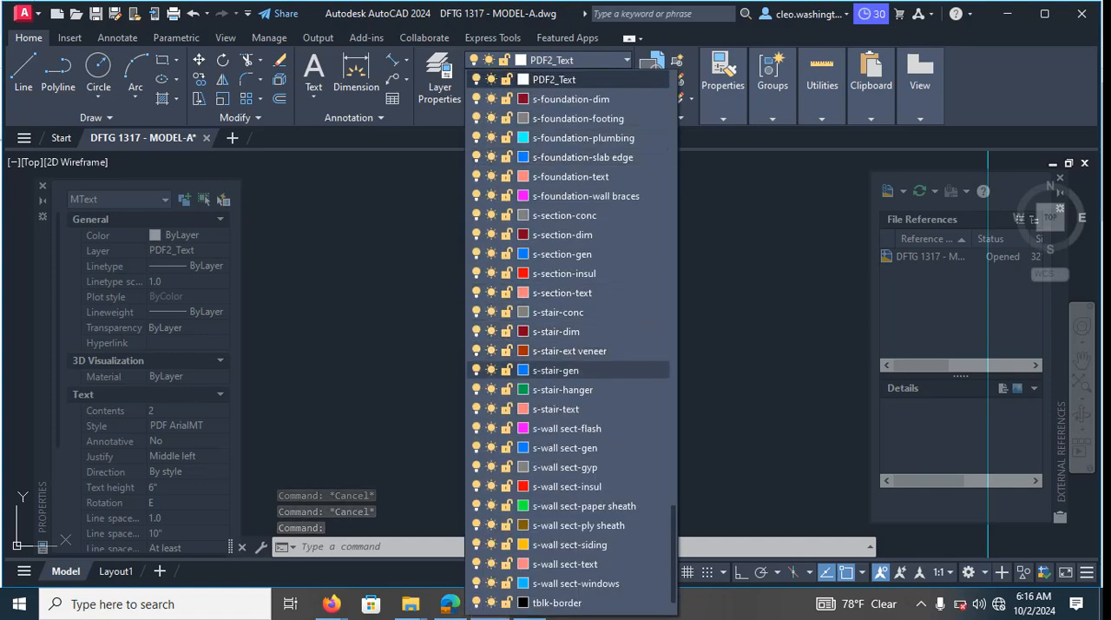
pyautogui.scroll(11, 570, 373)
pyautogui.scroll(1, 569, 389)
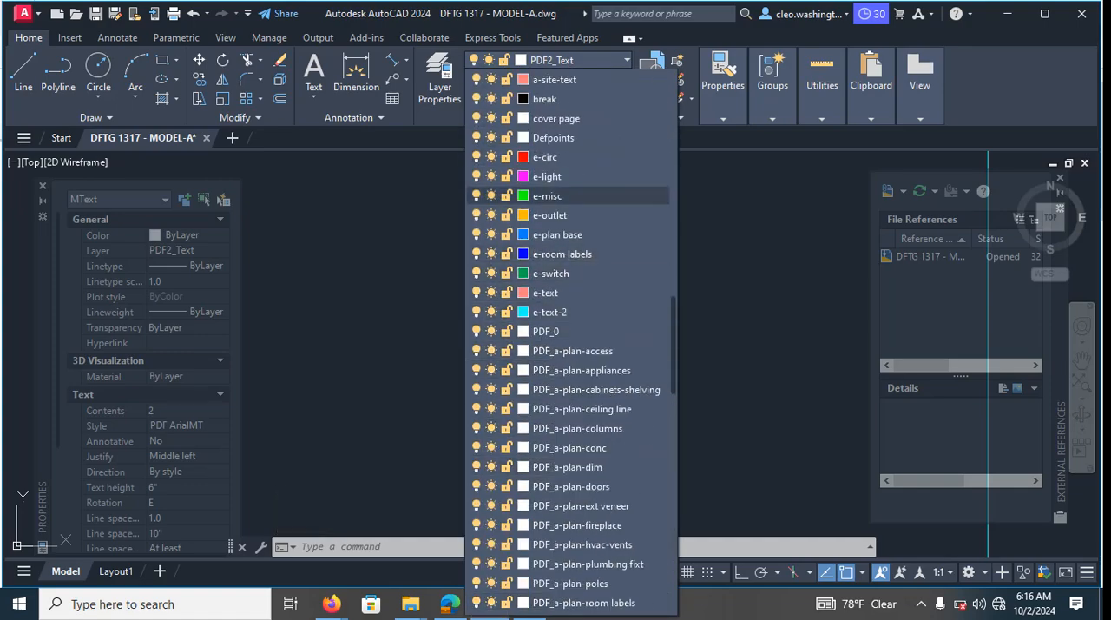
pyautogui.click(573, 312)
pyautogui.press('Escape')
pyautogui.press('Escape')
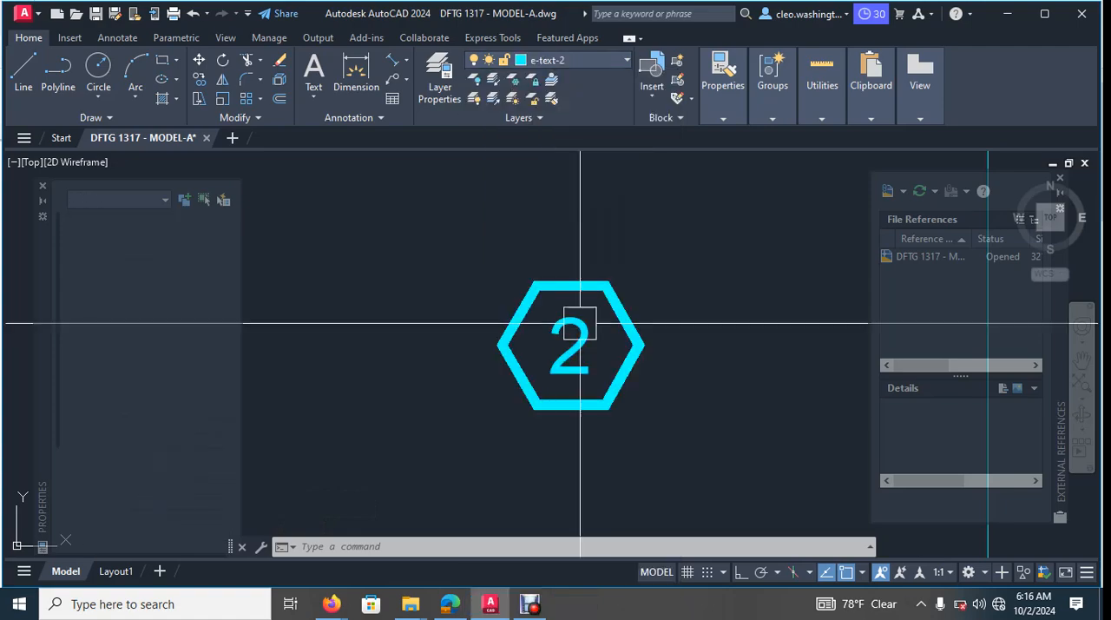
# - Override the colour of the number 2 inside the hexagon with red
pyautogui.click(601, 303)
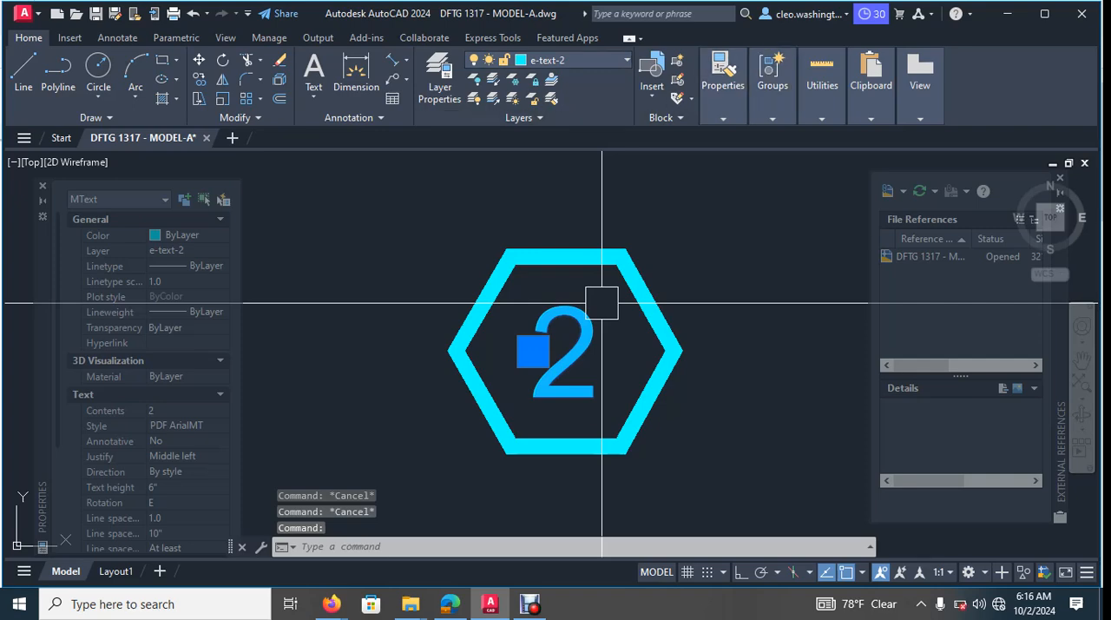
pyautogui.click(723, 87)
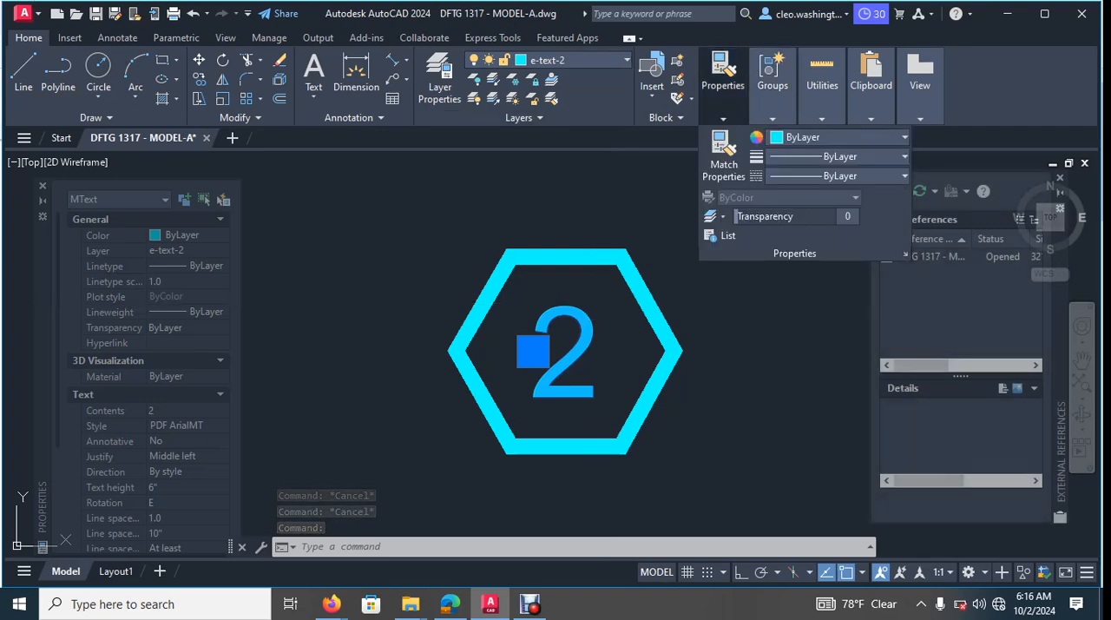
pyautogui.click(904, 137)
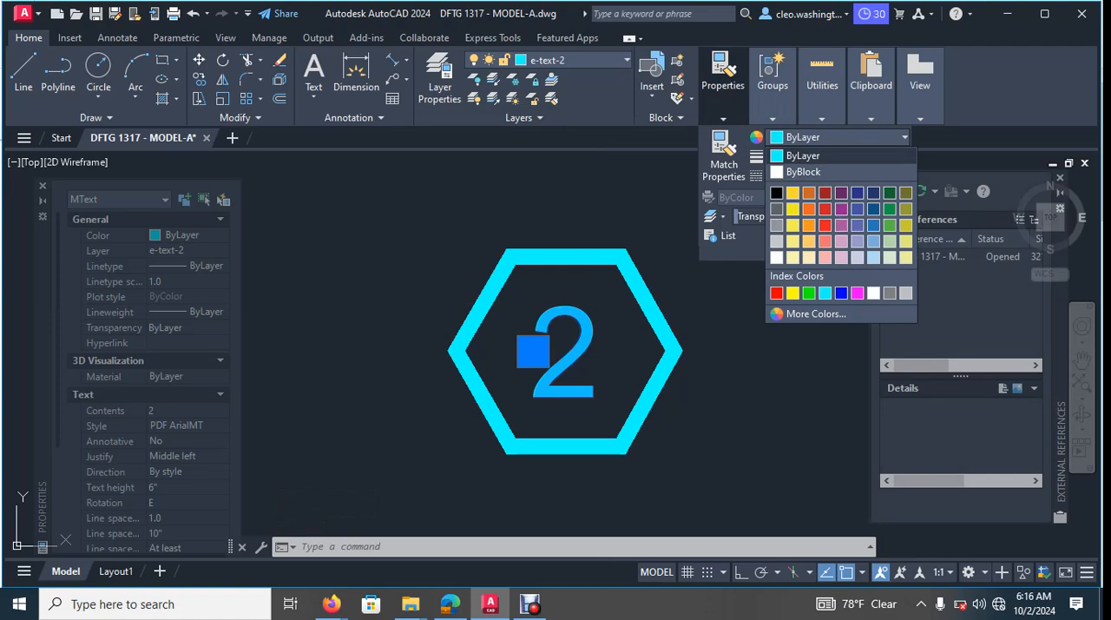
pyautogui.press('Escape')
pyautogui.press('Escape')
pyautogui.press('Escape')
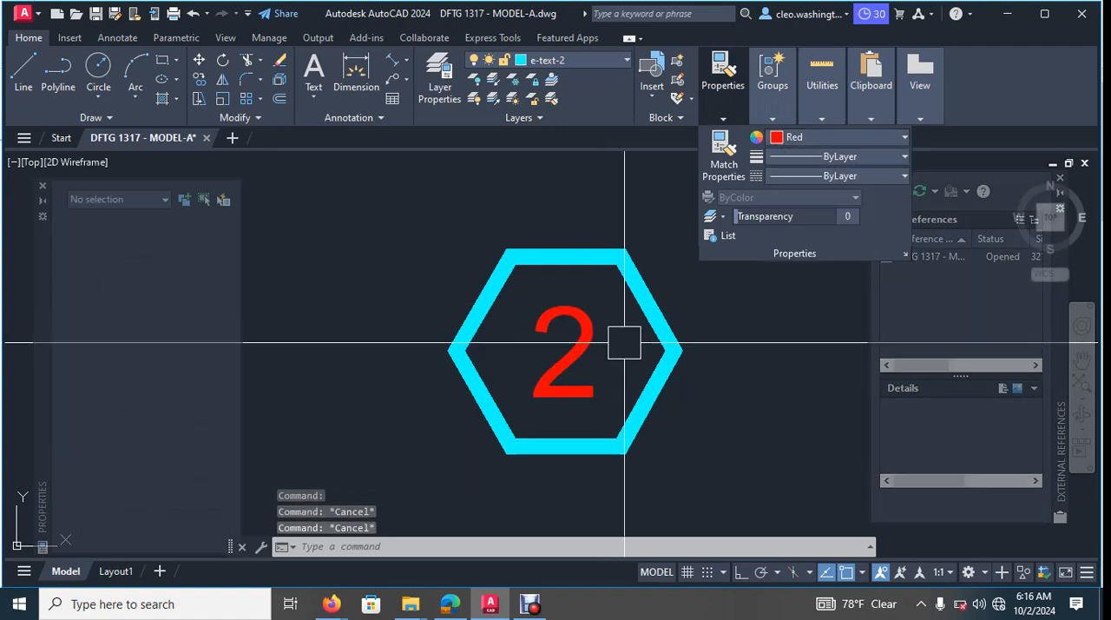
pyautogui.click(543, 310)
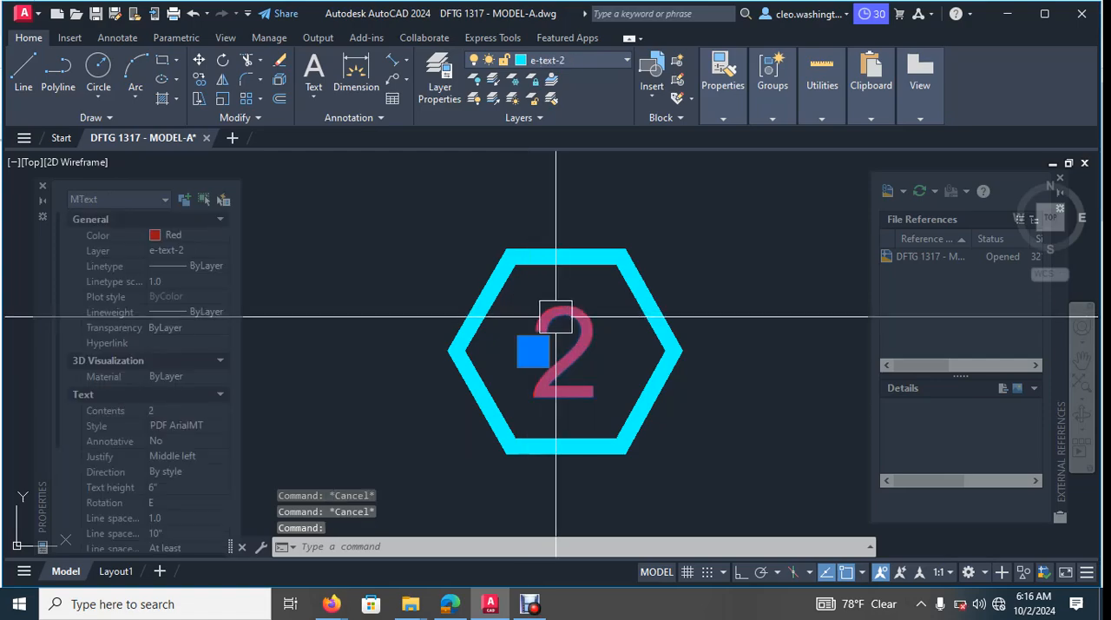
pyautogui.scroll(-10, 546, 260)
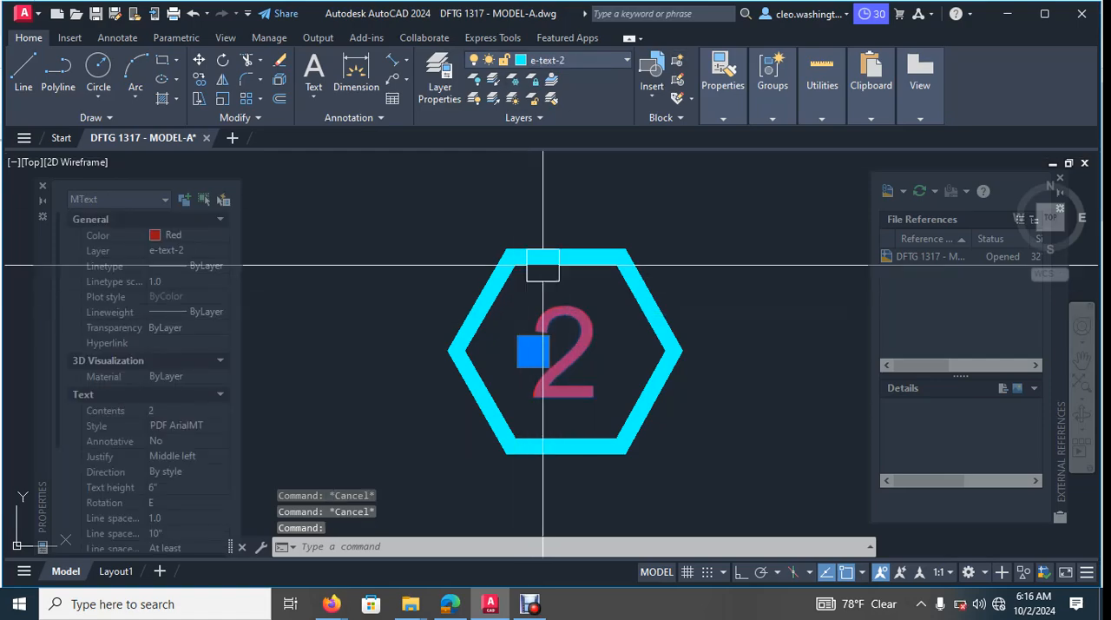
pyautogui.press('Escape')
pyautogui.press('Escape')
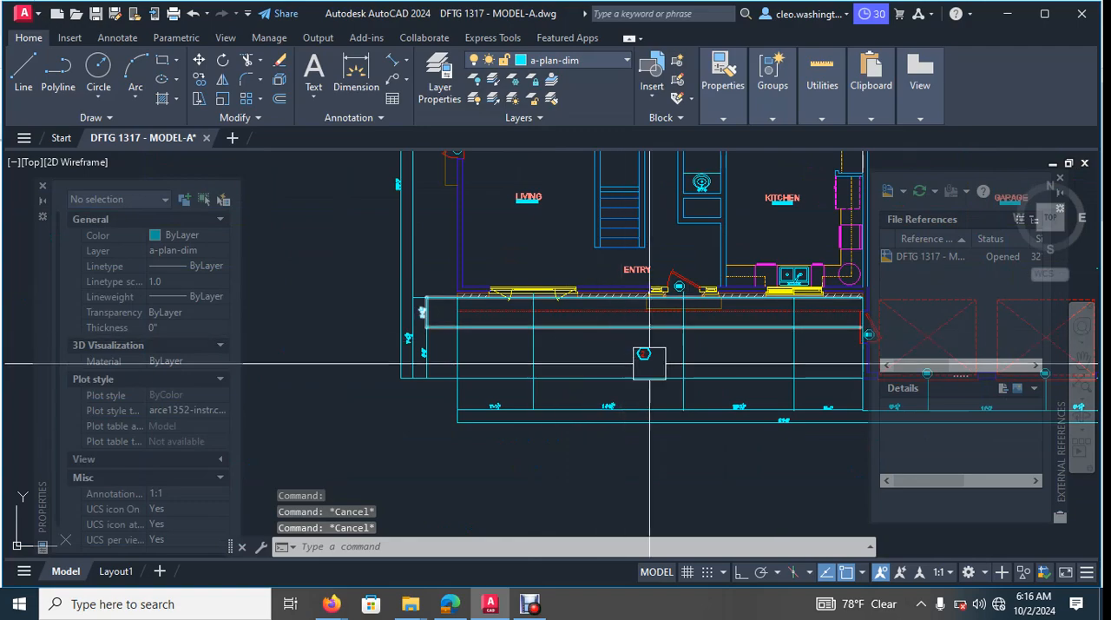
# - Copy the hexagon and its number to just below the centre of the living room's front window, with object snap off
pyautogui.scroll(9, 645, 359)
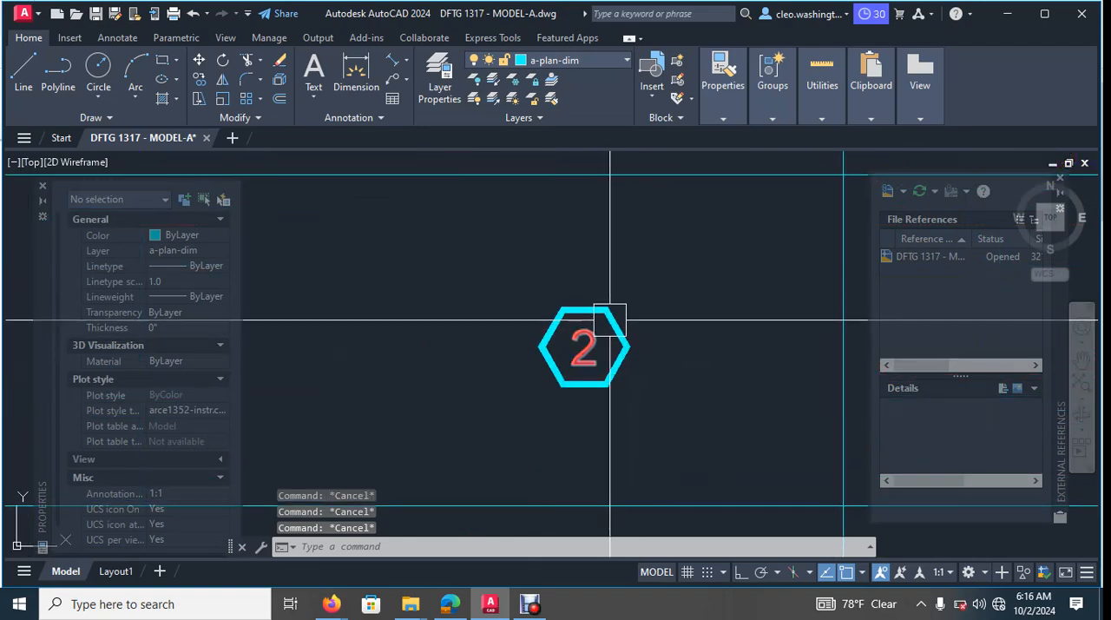
pyautogui.write('co')
pyautogui.press('Return')
pyautogui.click(632, 295)
pyautogui.click(526, 360)
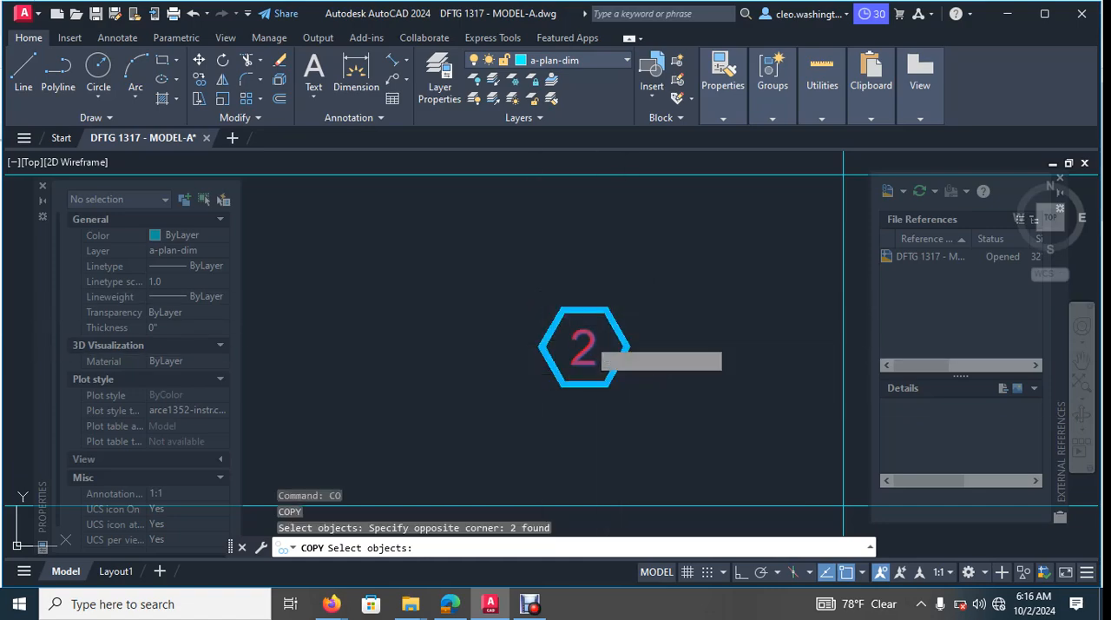
pyautogui.press('Return')
pyautogui.click(597, 325)
pyautogui.scroll(-3, 508, 335)
pyautogui.scroll(5, 486, 260)
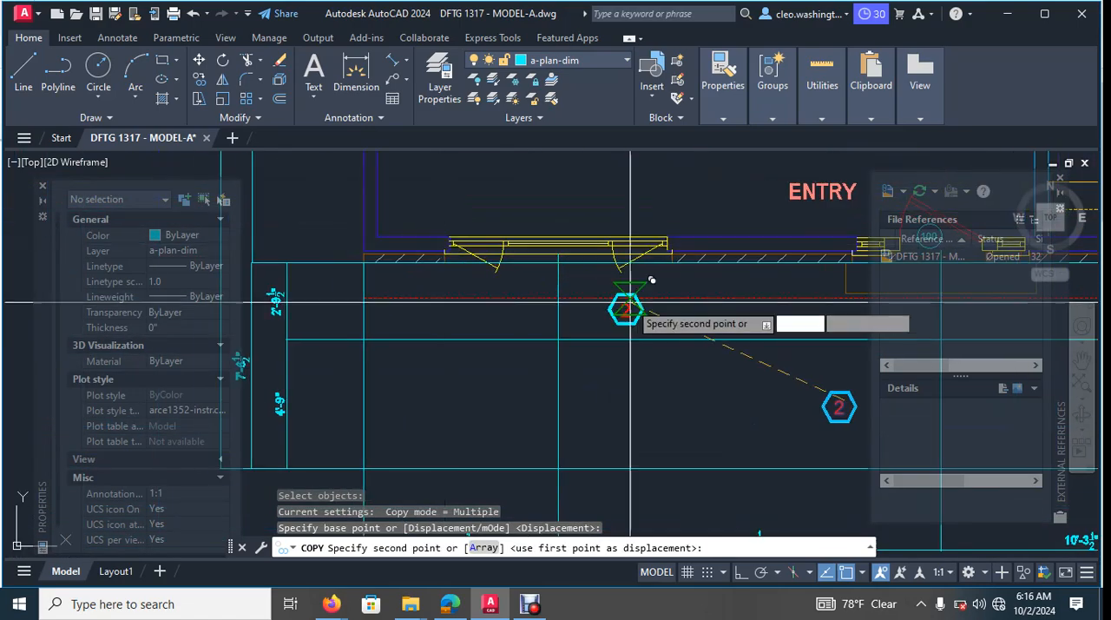
pyautogui.scroll(3, 599, 289)
pyautogui.scroll(-3, 668, 347)
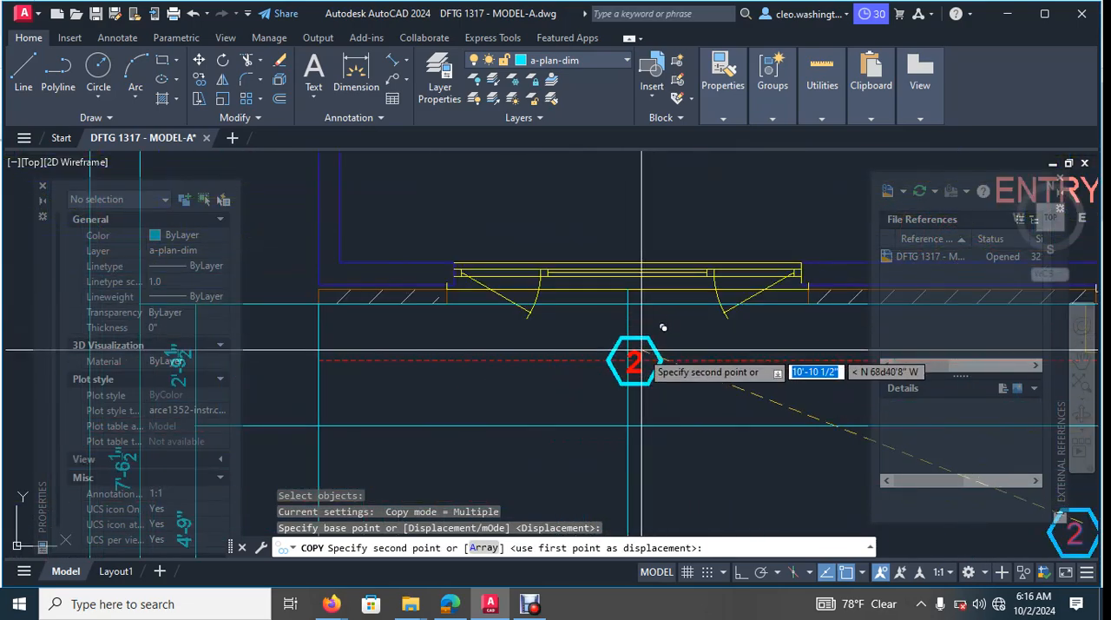
pyautogui.scroll(2, 619, 314)
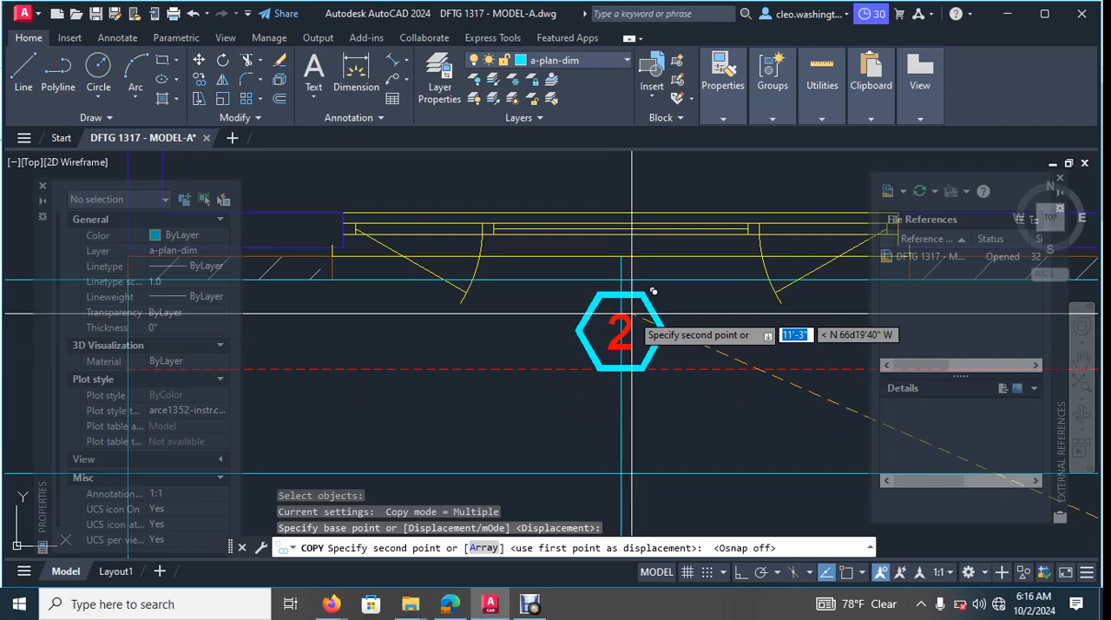
pyautogui.click(632, 313)
# - End the copying and erase the original hexagon and its number left below the entry
pyautogui.scroll(-8, 632, 351)
pyautogui.moveTo(702, 377); pyautogui.dragTo(704, 375, button='middle')
pyautogui.scroll(6, 650, 373)
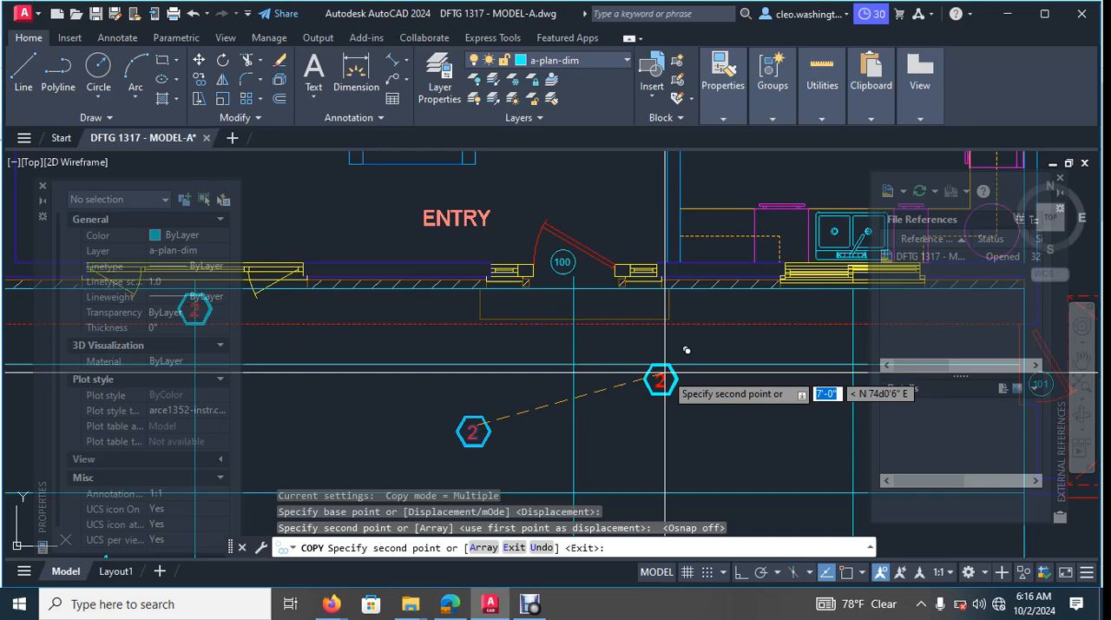
pyautogui.moveTo(746, 372); pyautogui.dragTo(712, 380, button='middle')
pyautogui.moveTo(606, 392); pyautogui.dragTo(675, 387, button='middle')
pyautogui.moveTo(536, 371); pyautogui.dragTo(596, 366, button='middle')
pyautogui.press('Escape')
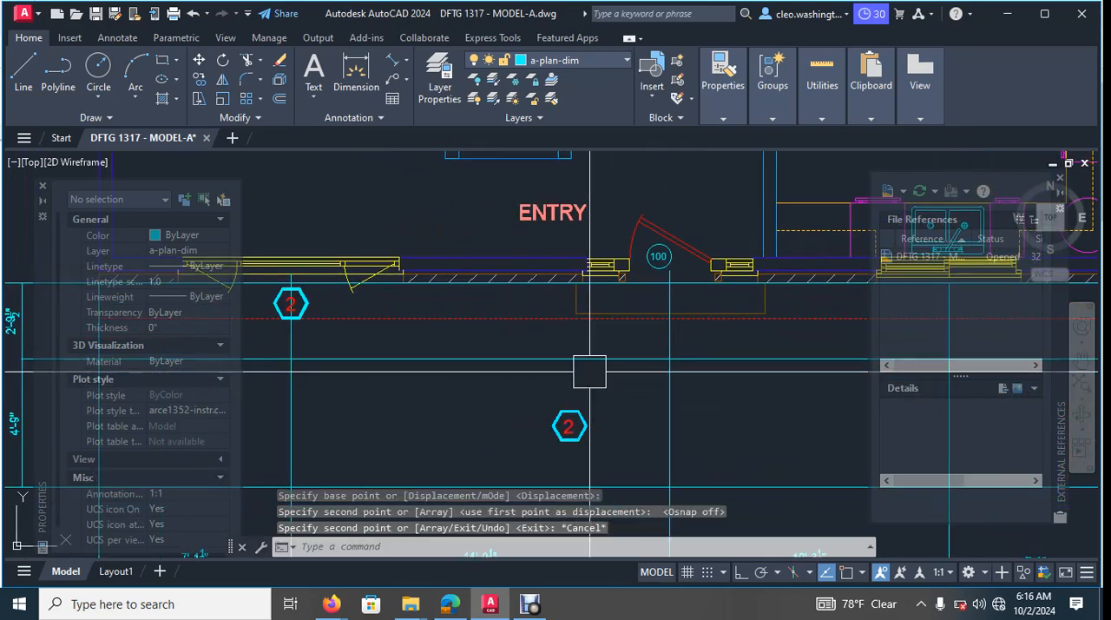
pyautogui.scroll(-6, 593, 376)
pyautogui.scroll(12, 606, 397)
pyautogui.click(631, 366)
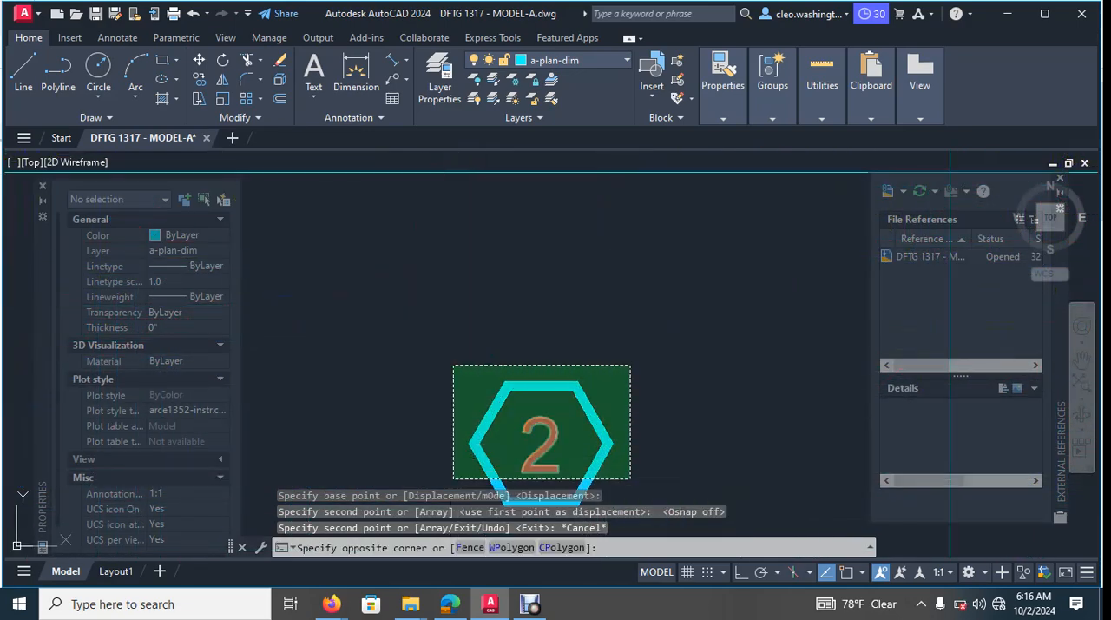
pyautogui.click(454, 477)
pyautogui.press('Delete')
pyautogui.scroll(-9, 469, 481)
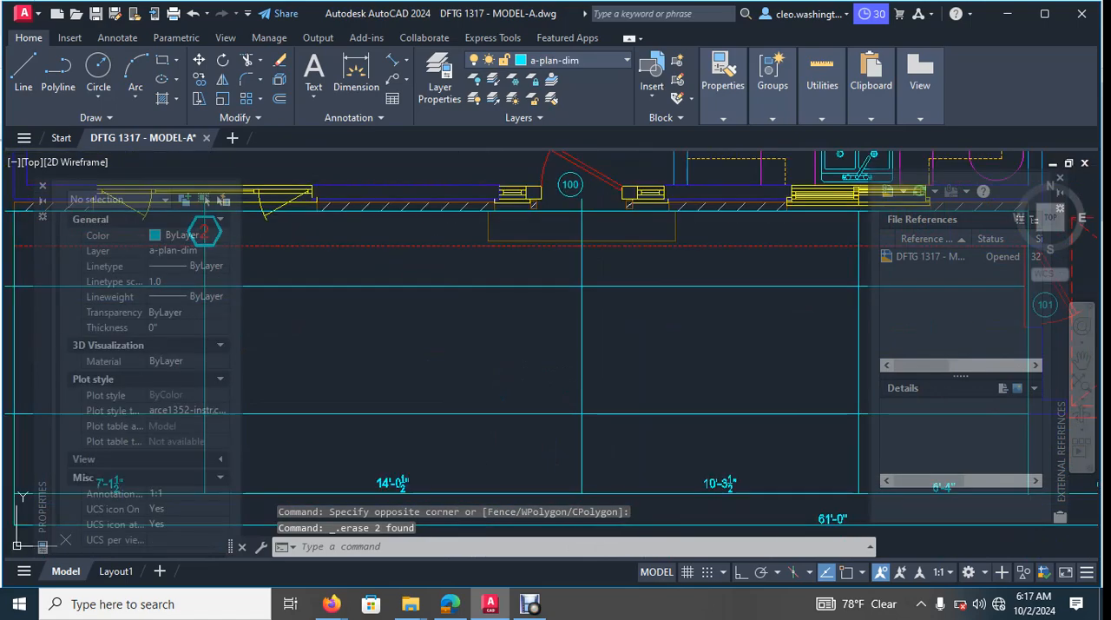
# - Copy the living room window's hexagonal tag straight across to below the sidelight on the living room side of entry door 100, with ortho on
pyautogui.moveTo(441, 417); pyautogui.dragTo(409, 320, button='middle')
pyautogui.scroll(10, 307, 276)
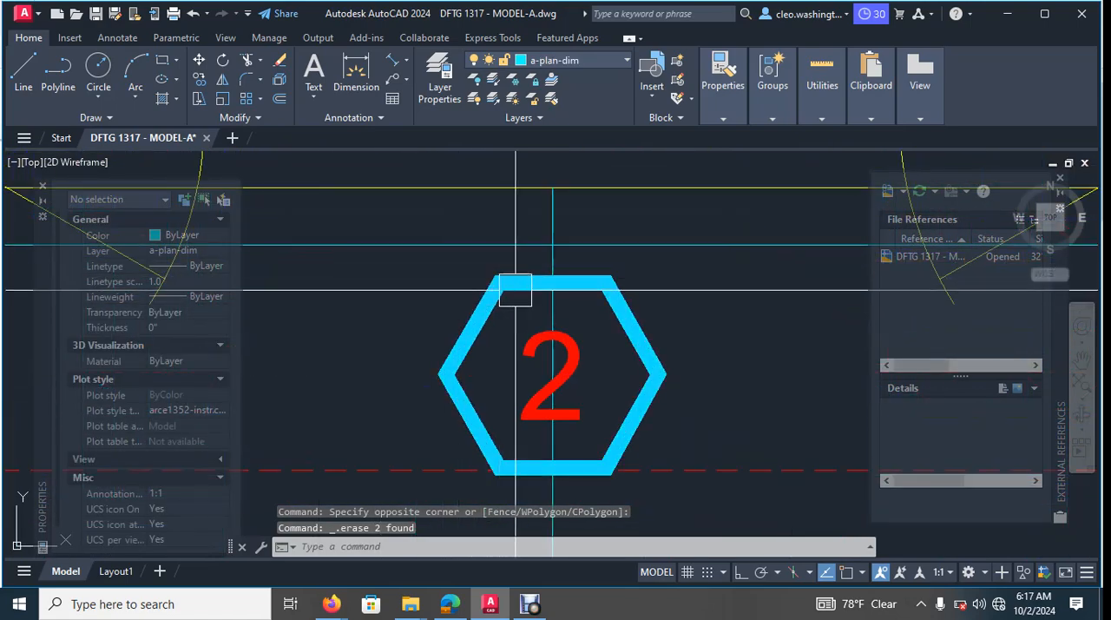
pyautogui.click(516, 290)
pyautogui.click(518, 373)
pyautogui.scroll(-5, 523, 364)
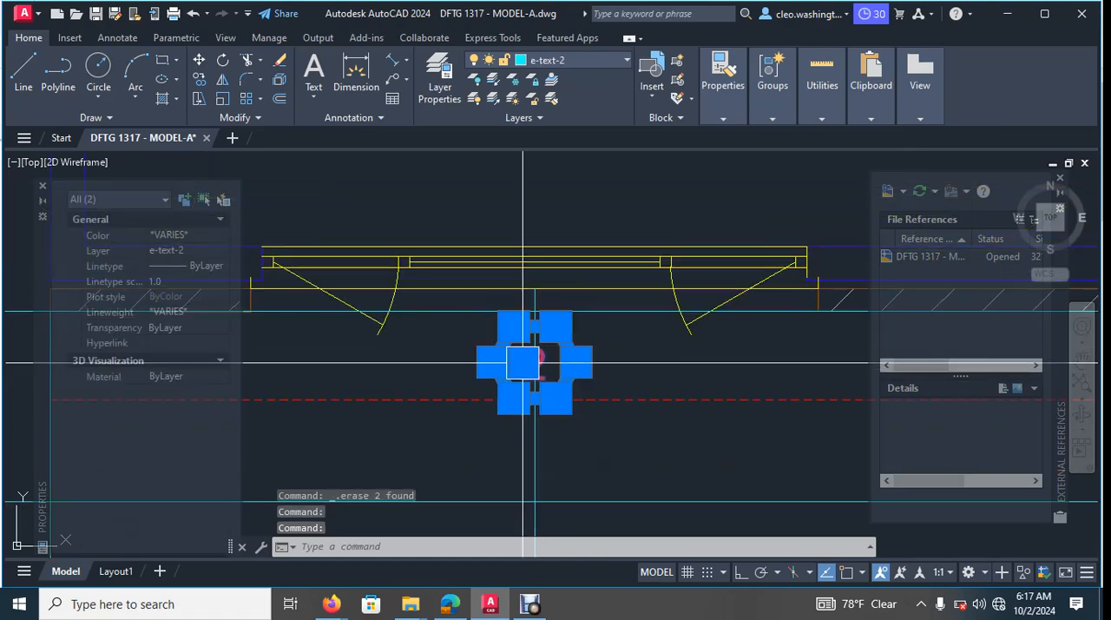
pyautogui.write('co')
pyautogui.press('Return')
pyautogui.click(518, 348)
pyautogui.scroll(-3, 630, 351)
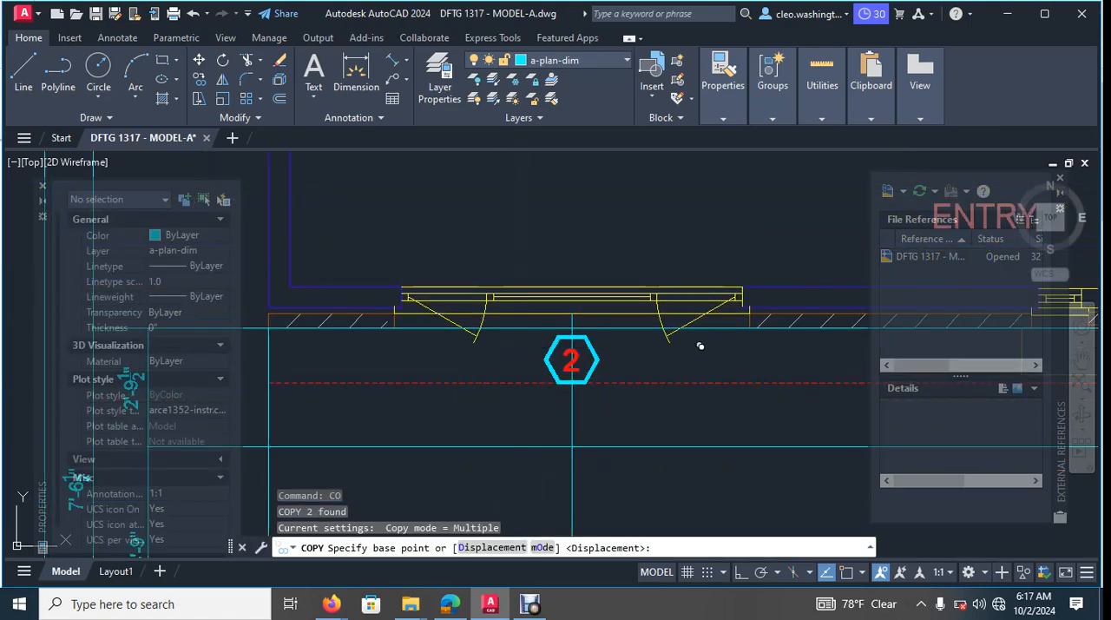
pyautogui.moveTo(700, 344); pyautogui.dragTo(514, 340, button='middle')
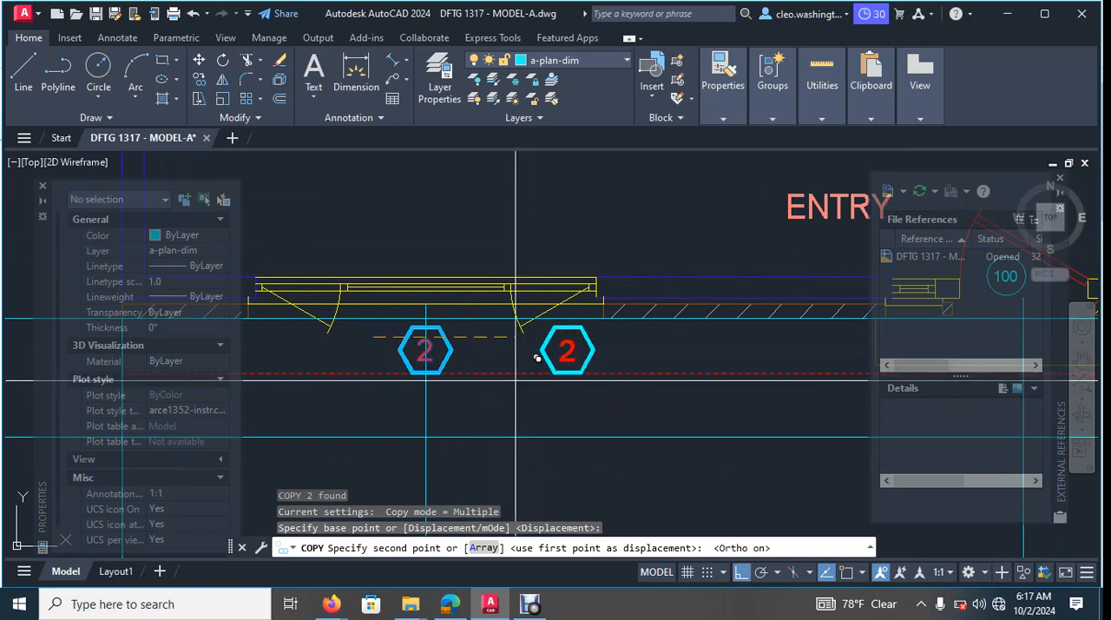
pyautogui.scroll(-4, 564, 369)
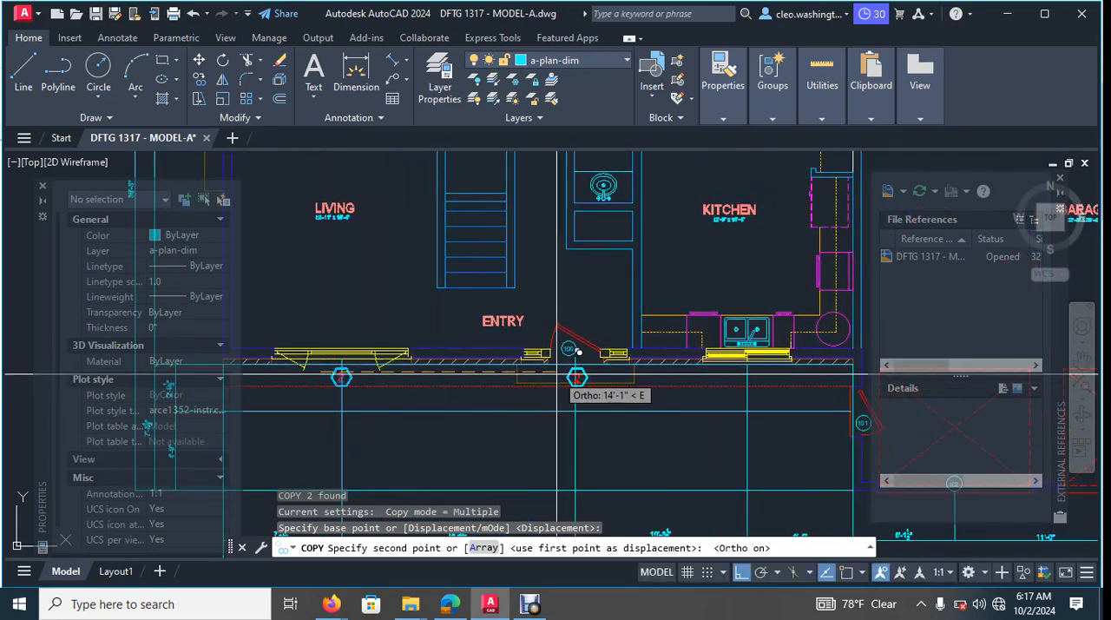
pyautogui.scroll(10, 543, 356)
pyautogui.scroll(-4, 456, 372)
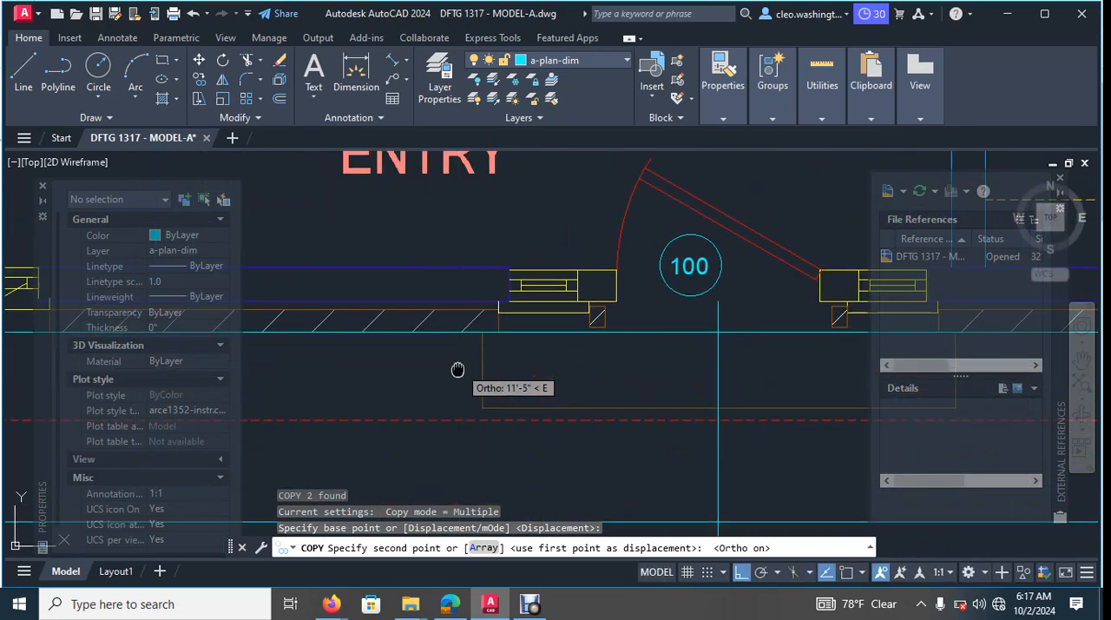
pyautogui.click(370, 324)
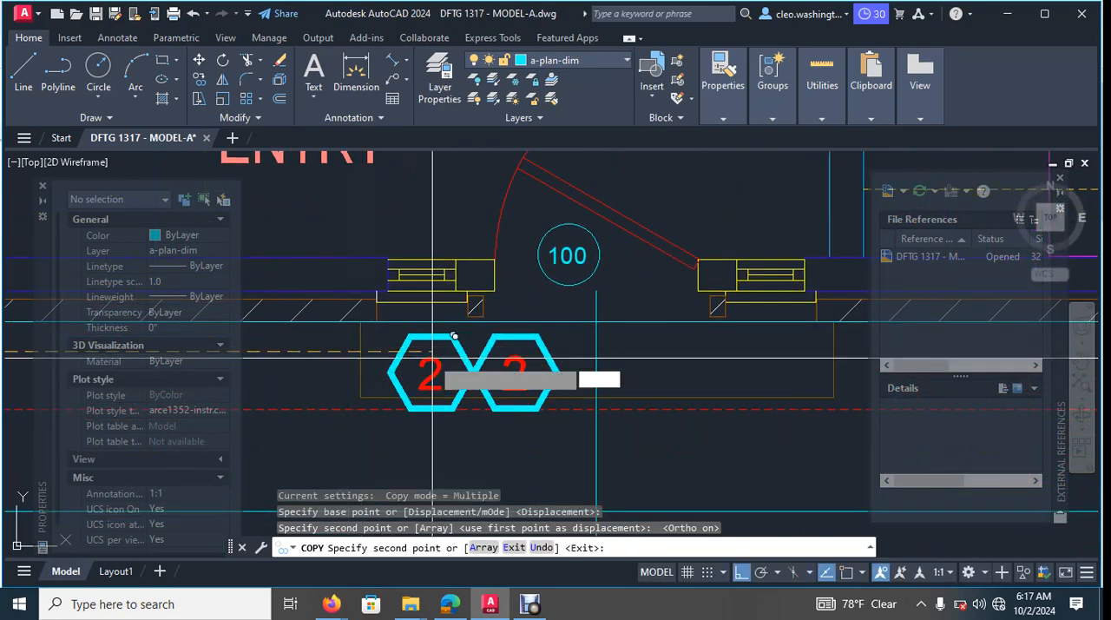
# - Place further copies of the tag below the entry door's other sidelight and below the centre of the kitchen window
pyautogui.scroll(5, 608, 348)
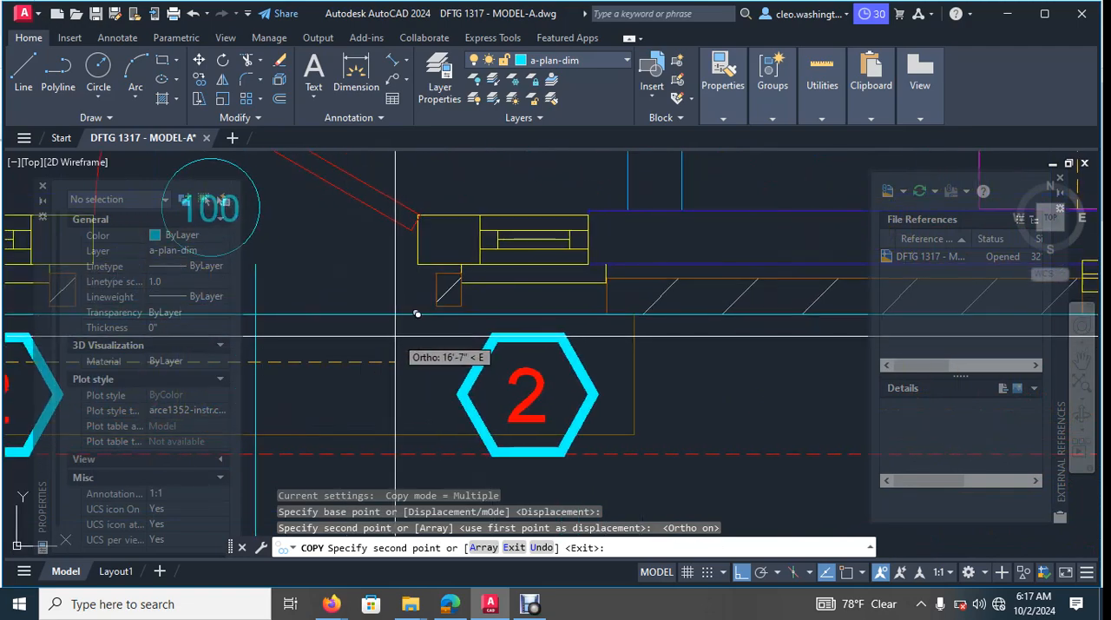
pyautogui.scroll(-5, 393, 336)
pyautogui.scroll(5, 555, 373)
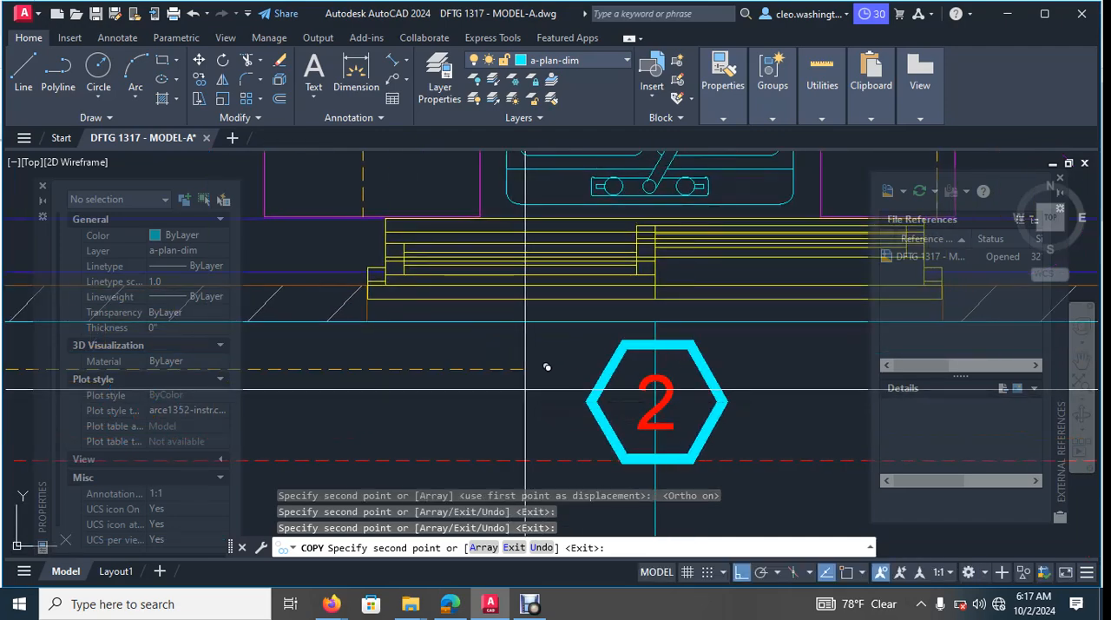
pyautogui.scroll(-7, 547, 367)
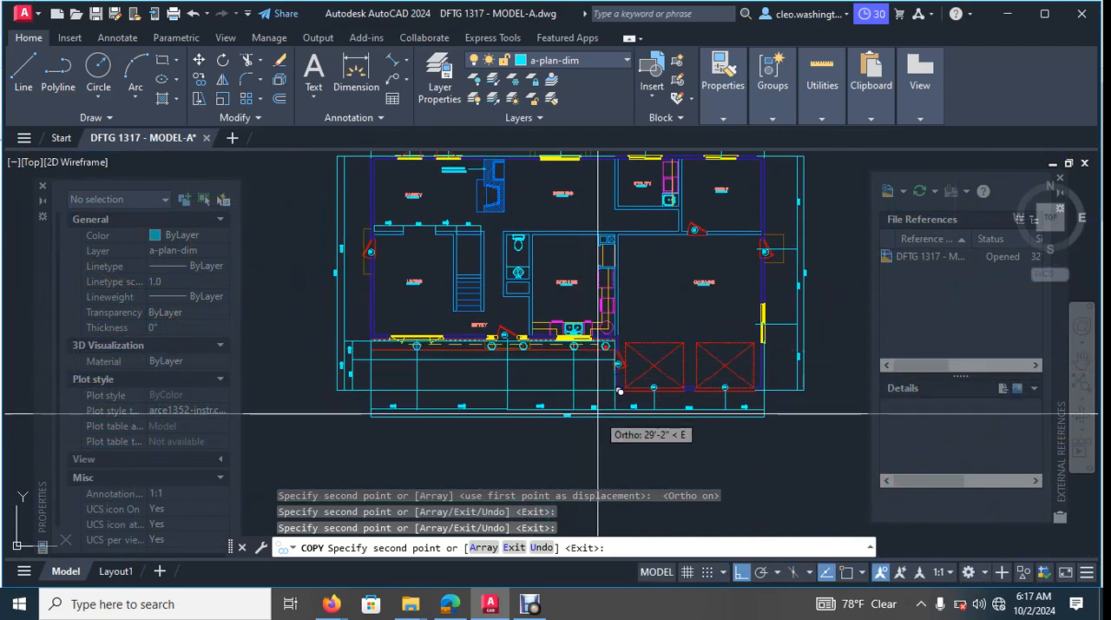
# - Copy the tag to the rear wall, between the two family room windows, with ortho off
pyautogui.moveTo(475, 397); pyautogui.dragTo(454, 419, button='middle')
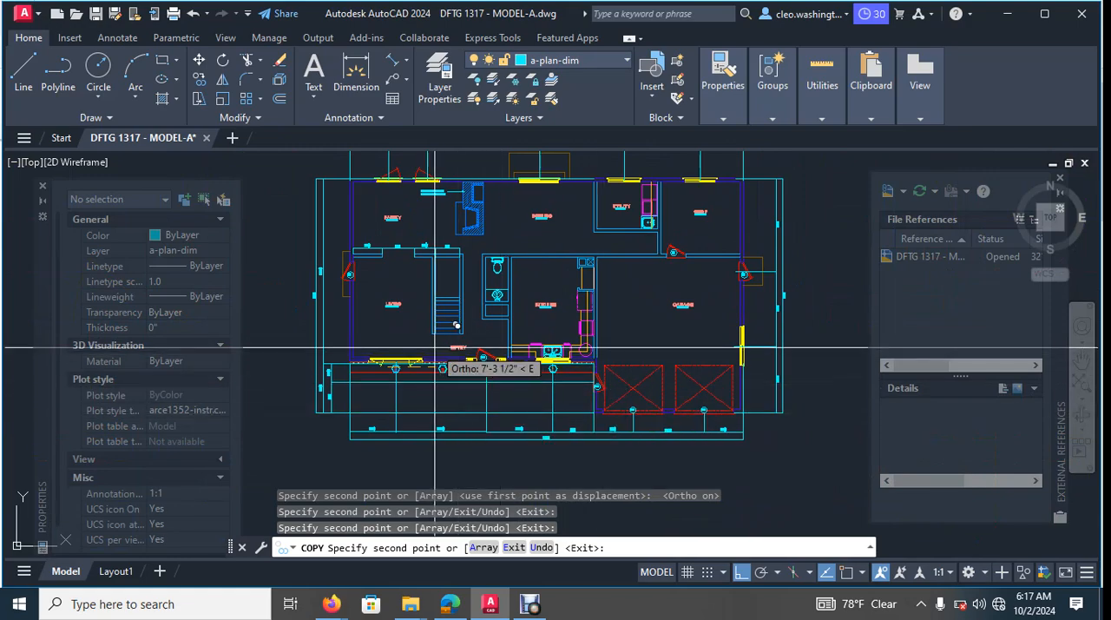
pyautogui.scroll(7, 427, 255)
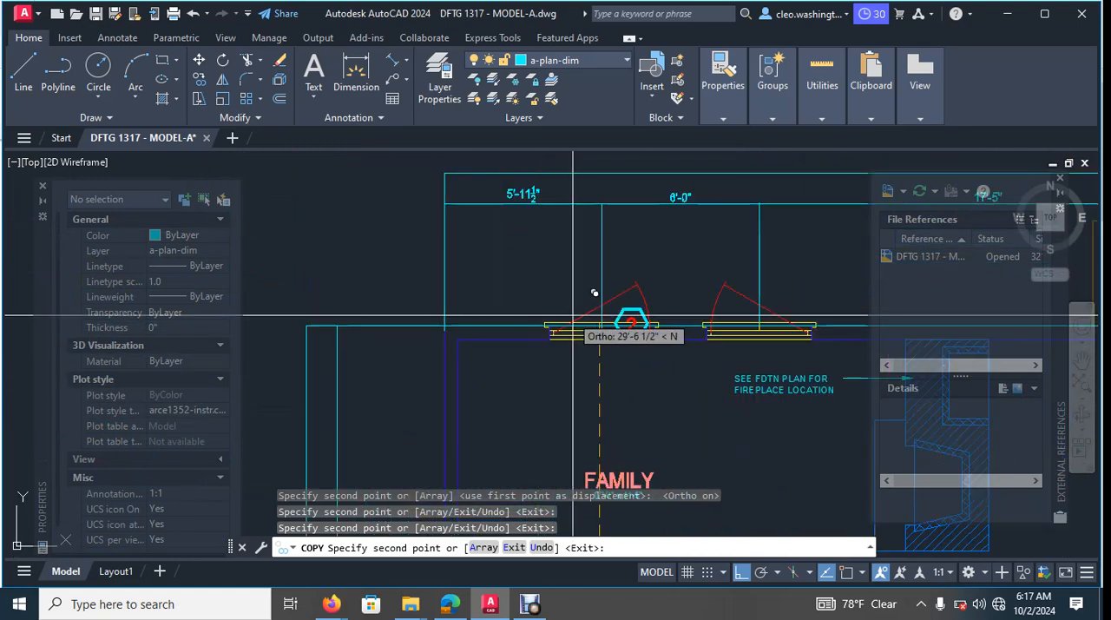
pyautogui.scroll(4, 669, 261)
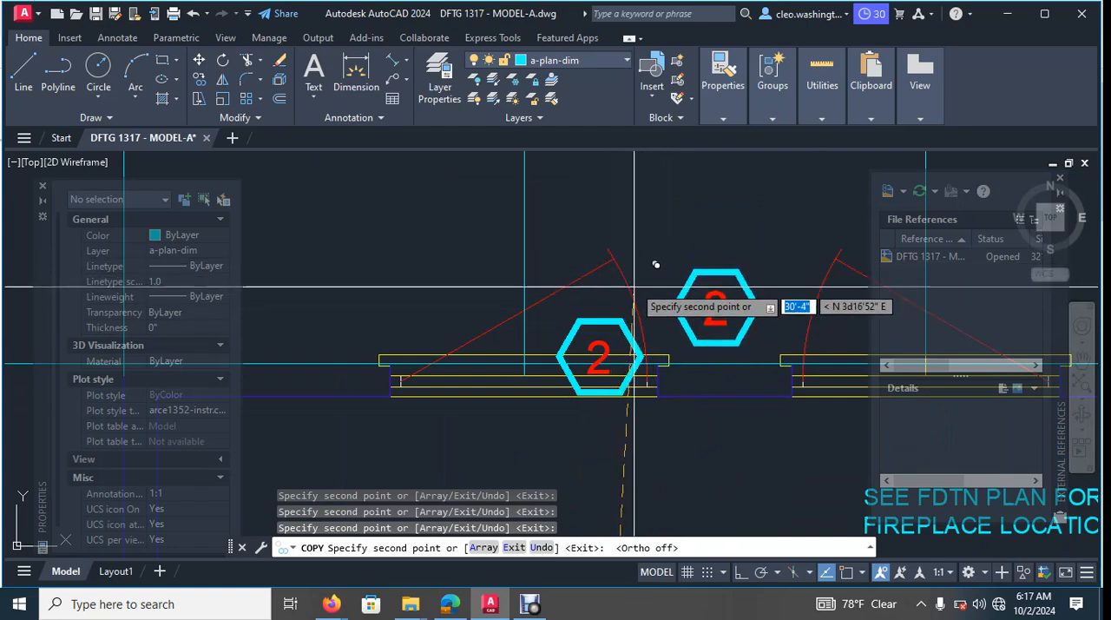
pyautogui.press('Escape')
# - Erase the misplaced hexagon and number overlapping the first family room window
pyautogui.scroll(4, 600, 312)
pyautogui.press('Escape')
pyautogui.click(601, 332)
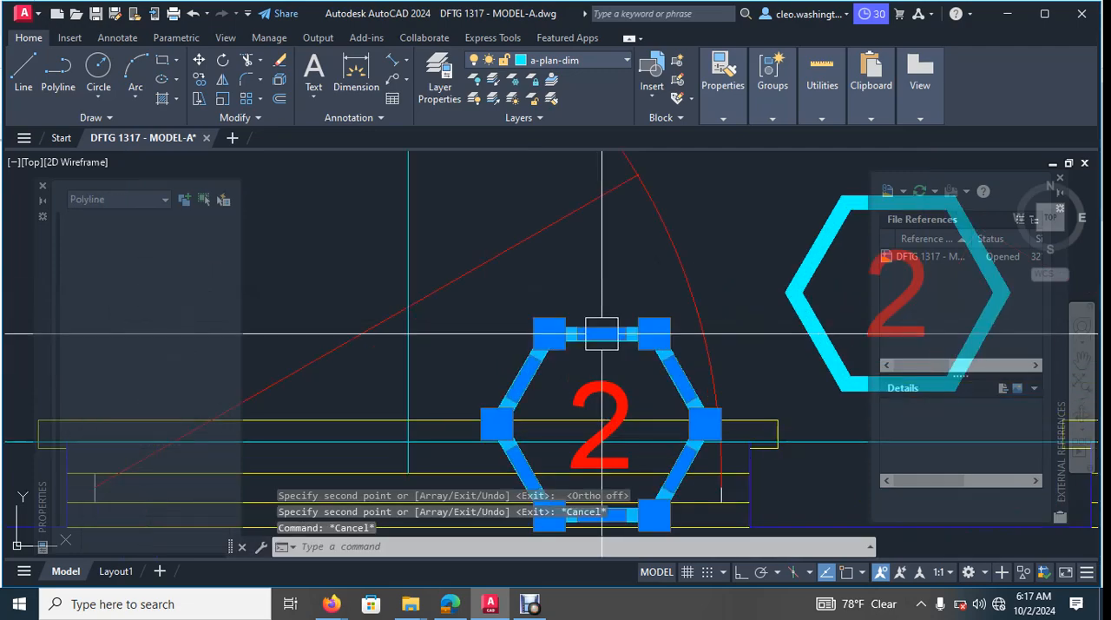
pyautogui.press('Delete')
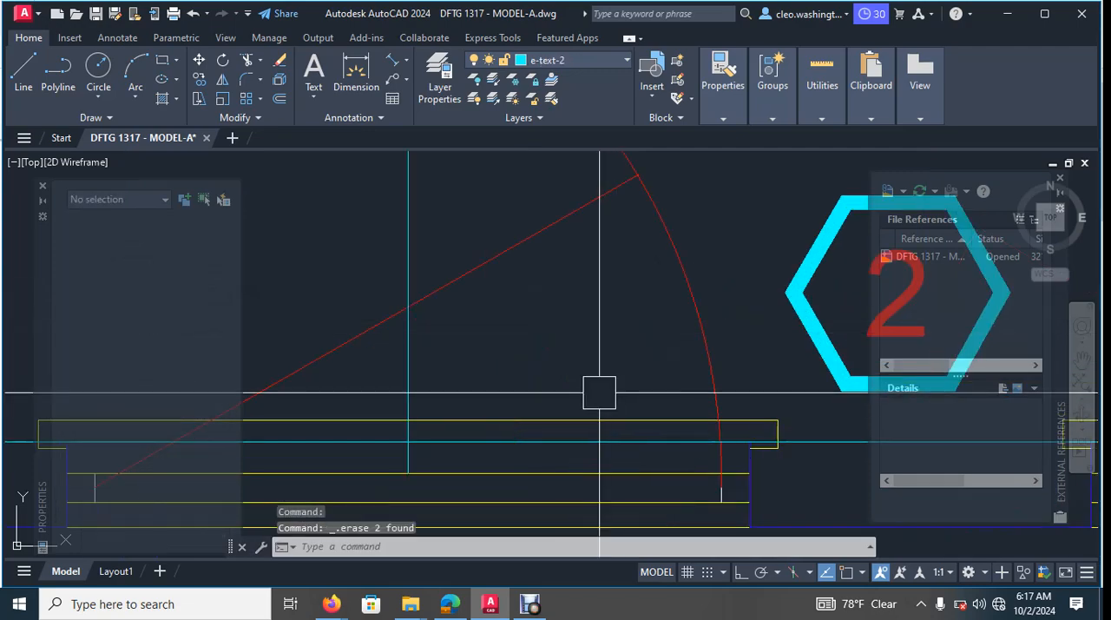
pyautogui.scroll(-4, 642, 353)
pyautogui.moveTo(770, 299); pyautogui.dragTo(500, 308, button='middle')
pyautogui.press('Escape')
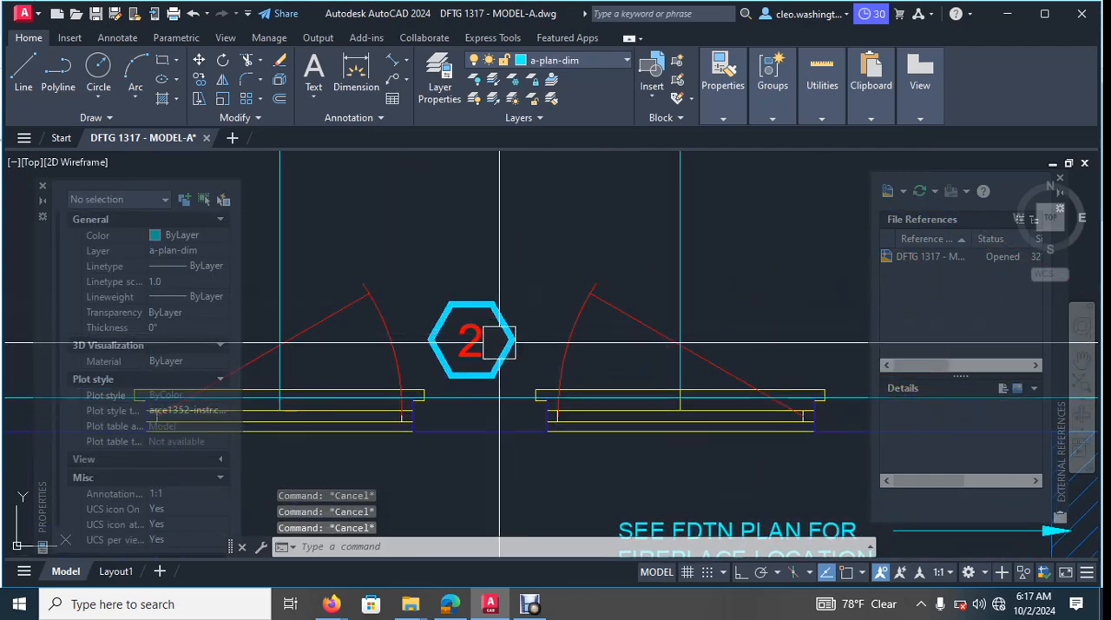
# - With ortho on, copy the tag between the family room windows straight across to above the dining room window's centre
pyautogui.press('F8')
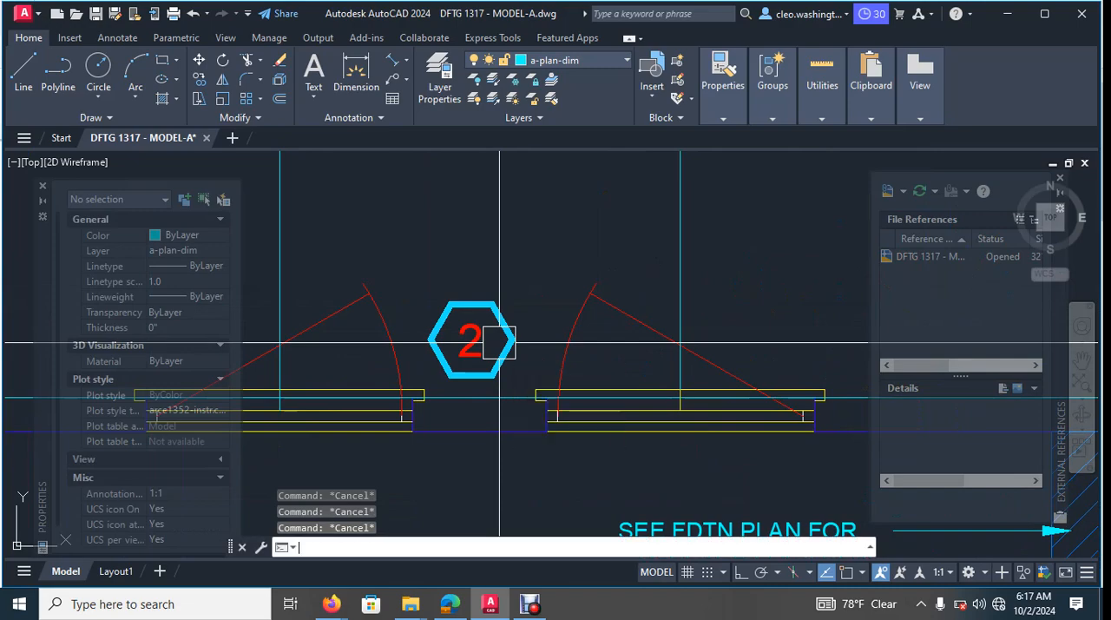
pyautogui.scroll(2, 526, 291)
pyautogui.click(521, 285)
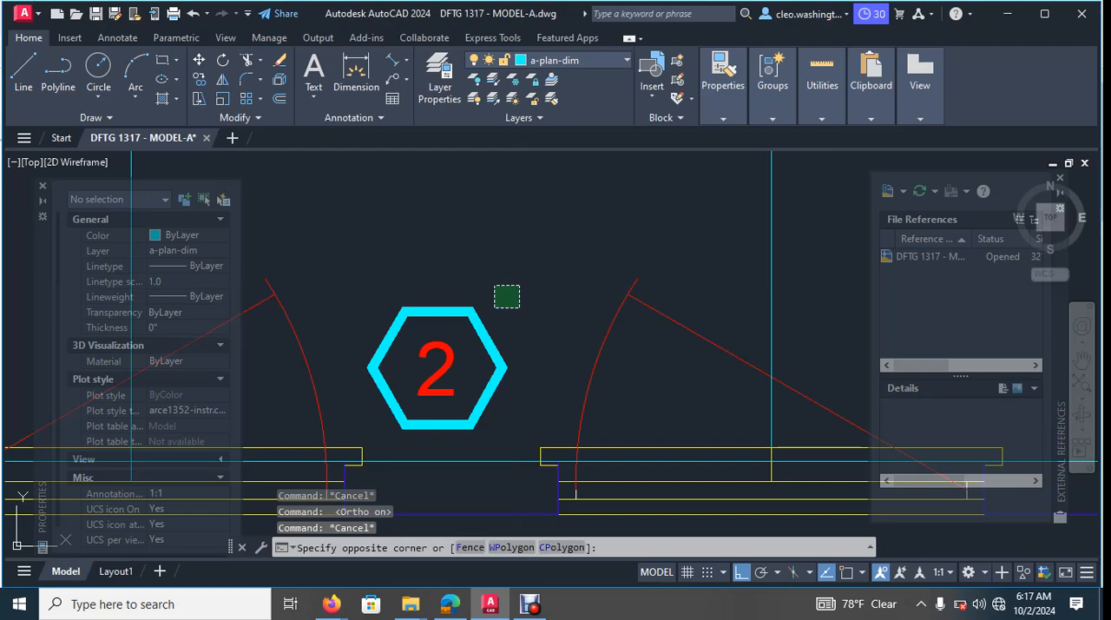
pyautogui.click(373, 369)
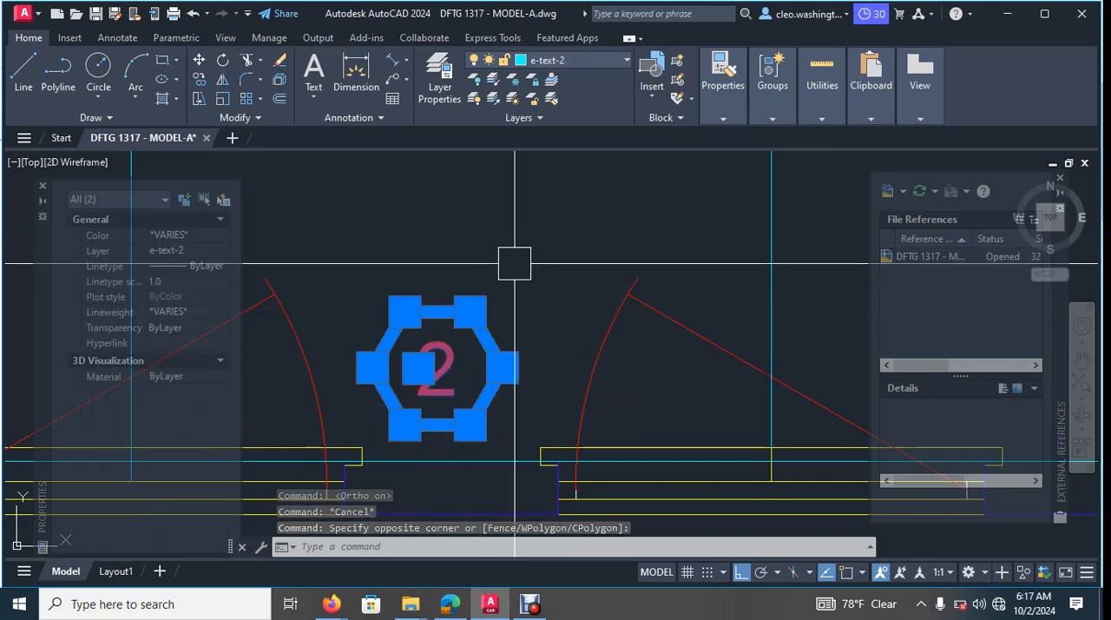
pyautogui.write('co')
pyautogui.press('Return')
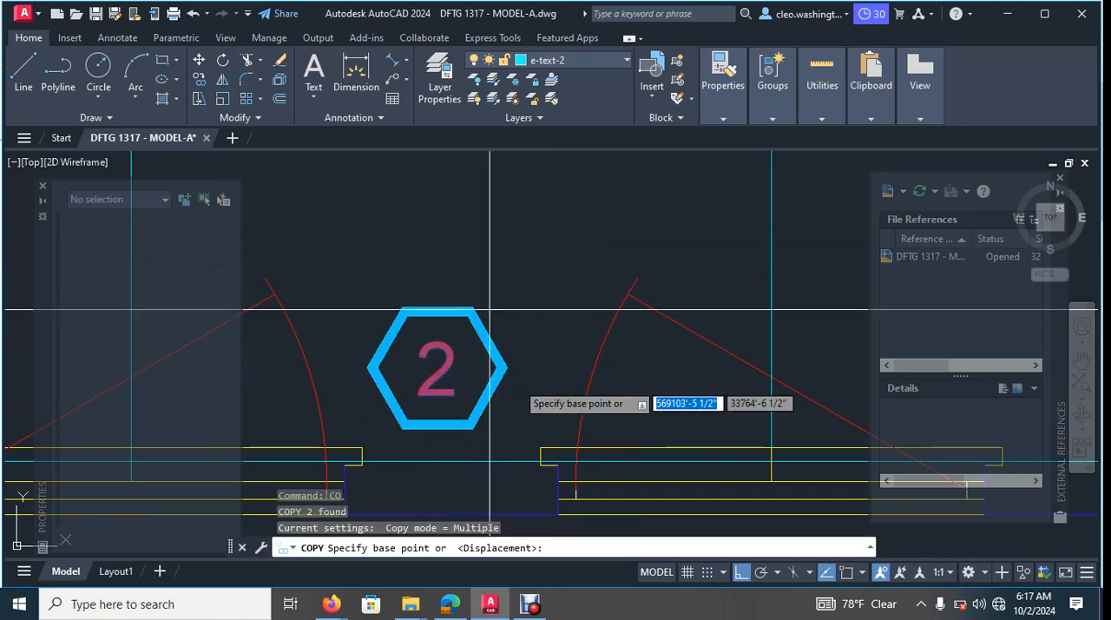
pyautogui.click(434, 371)
pyautogui.scroll(-4, 577, 393)
pyautogui.moveTo(594, 393); pyautogui.dragTo(402, 392, button='middle')
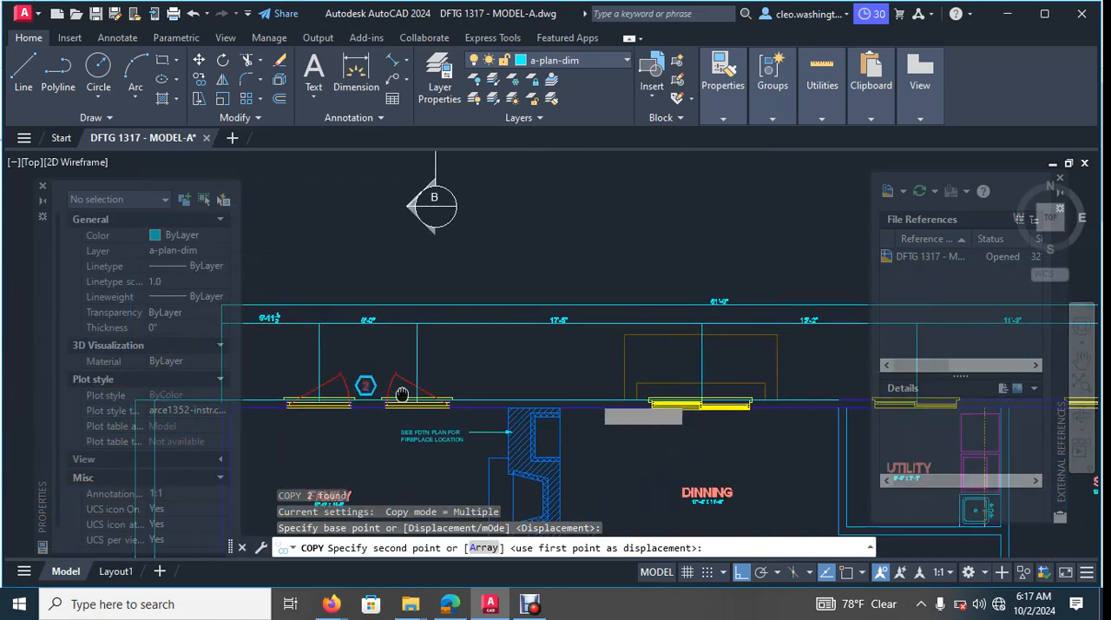
pyautogui.scroll(3, 677, 389)
pyautogui.moveTo(721, 373); pyautogui.dragTo(360, 367, button='middle')
pyautogui.scroll(2, 360, 367)
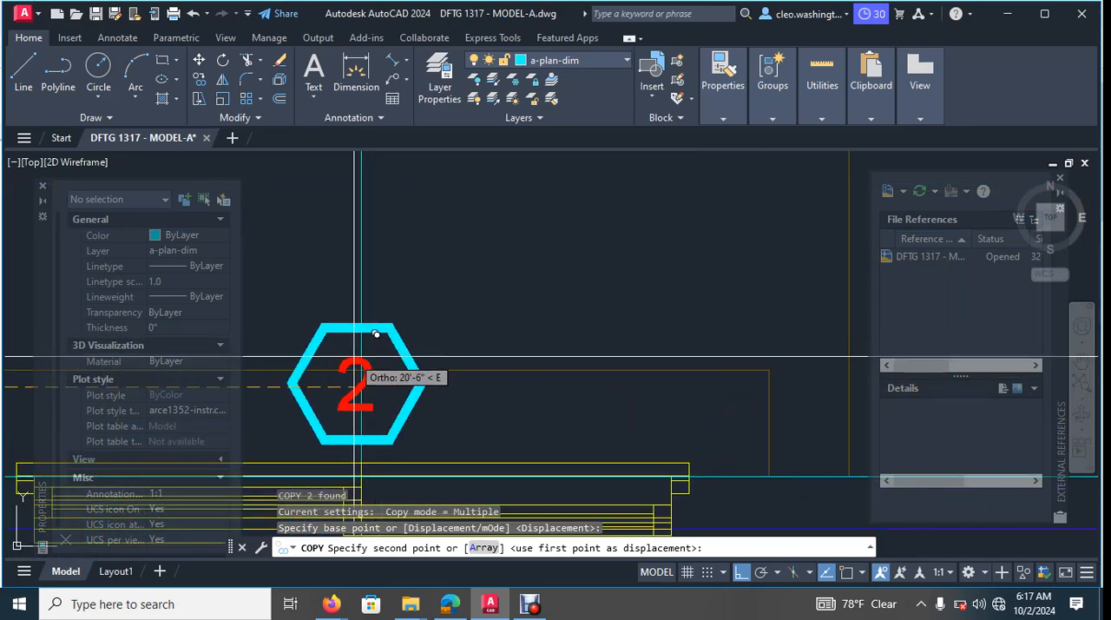
pyautogui.click(383, 331)
# - Place further copies of the tag above the centres of the utility and shop windows, and end the copying
pyautogui.scroll(-4, 460, 321)
pyautogui.scroll(3, 477, 309)
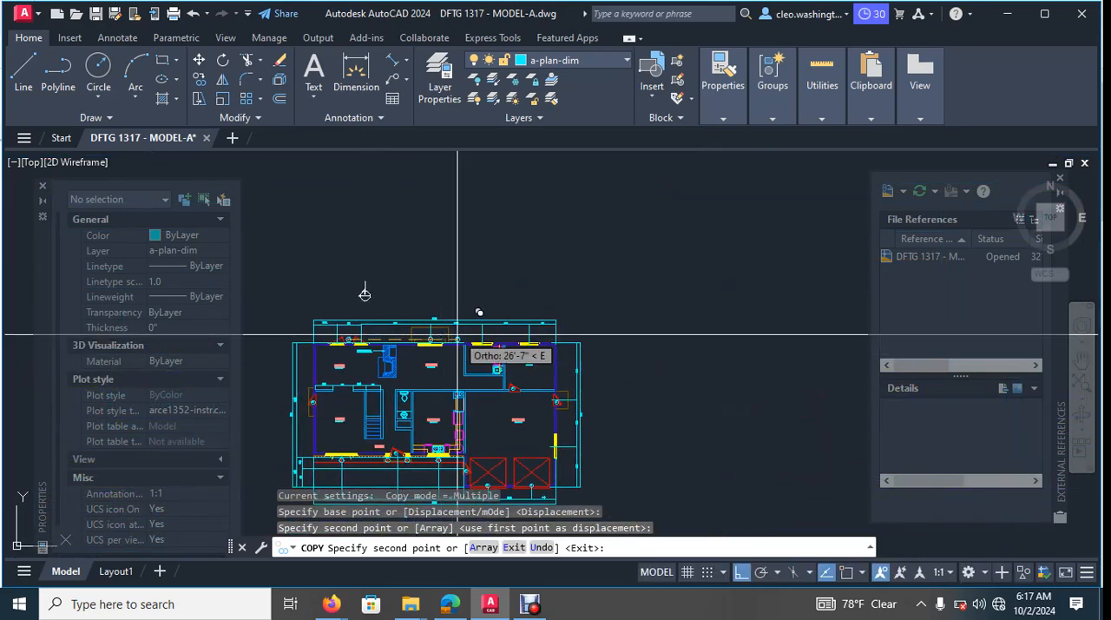
pyautogui.scroll(3, 457, 331)
pyautogui.moveTo(758, 385); pyautogui.dragTo(465, 342, button='middle')
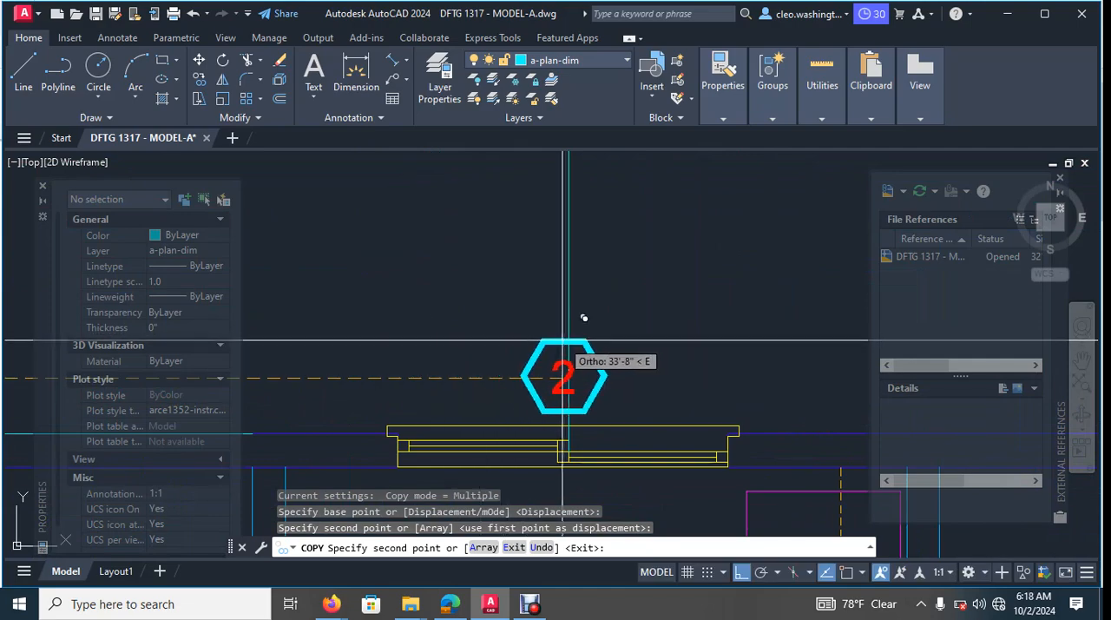
pyautogui.scroll(-5, 568, 342)
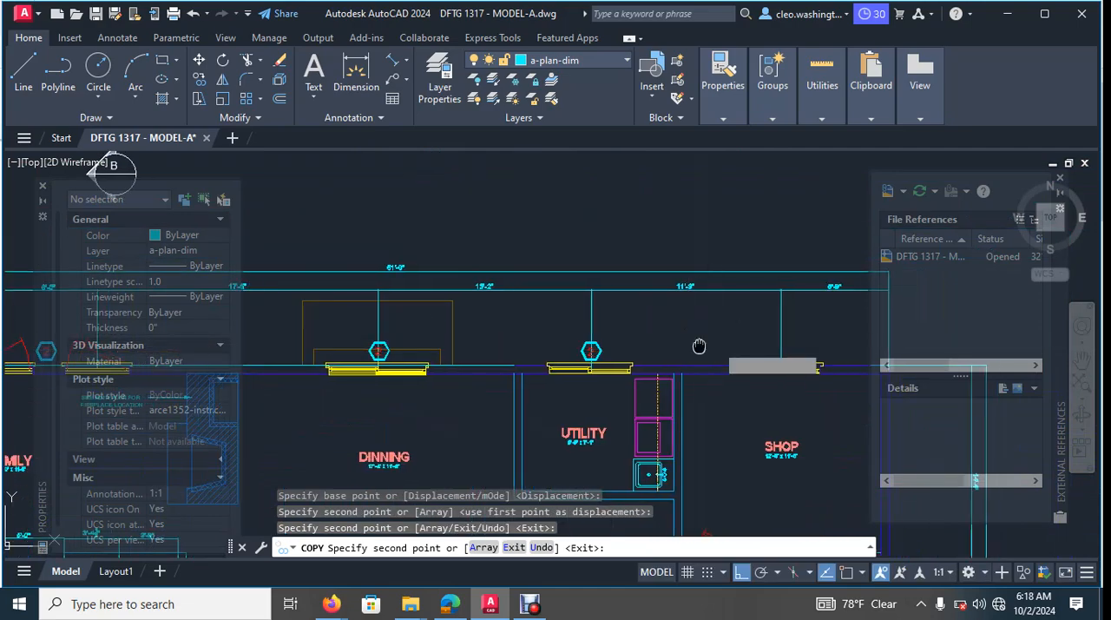
pyautogui.scroll(4, 564, 340)
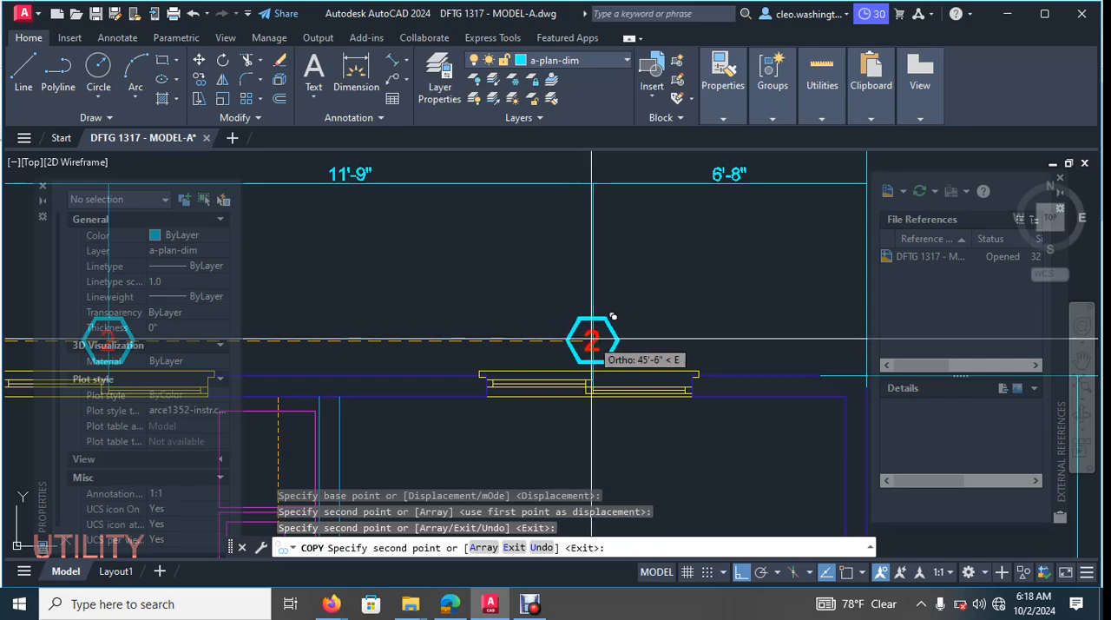
pyautogui.scroll(-6, 604, 334)
pyautogui.scroll(3, 655, 321)
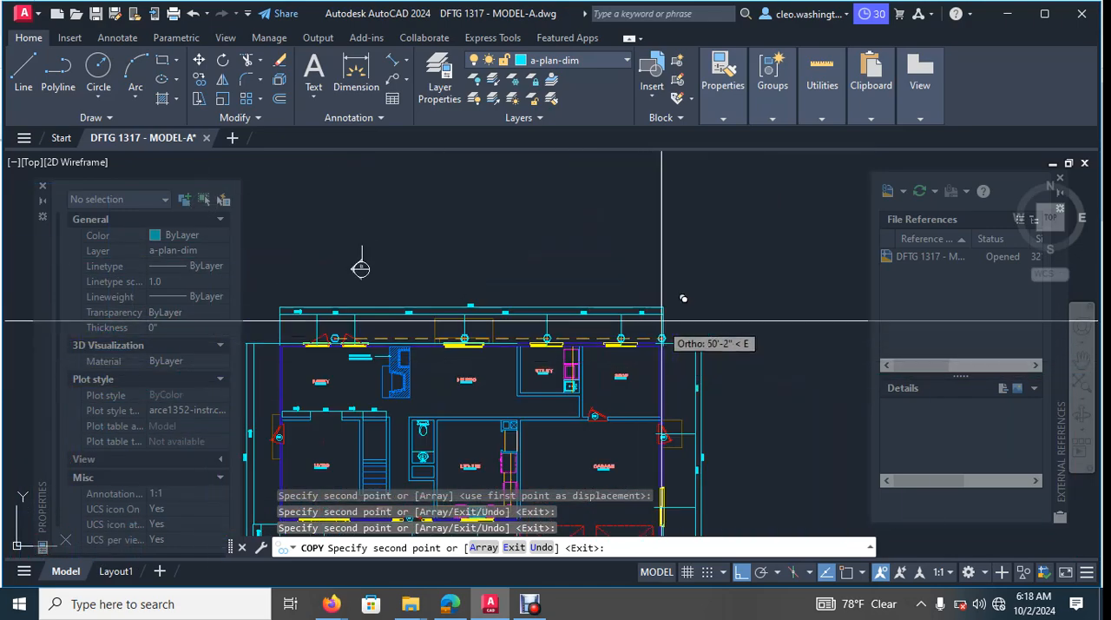
pyautogui.press('Escape')
pyautogui.scroll(4, 622, 371)
pyautogui.moveTo(448, 304); pyautogui.dragTo(564, 324, button='middle')
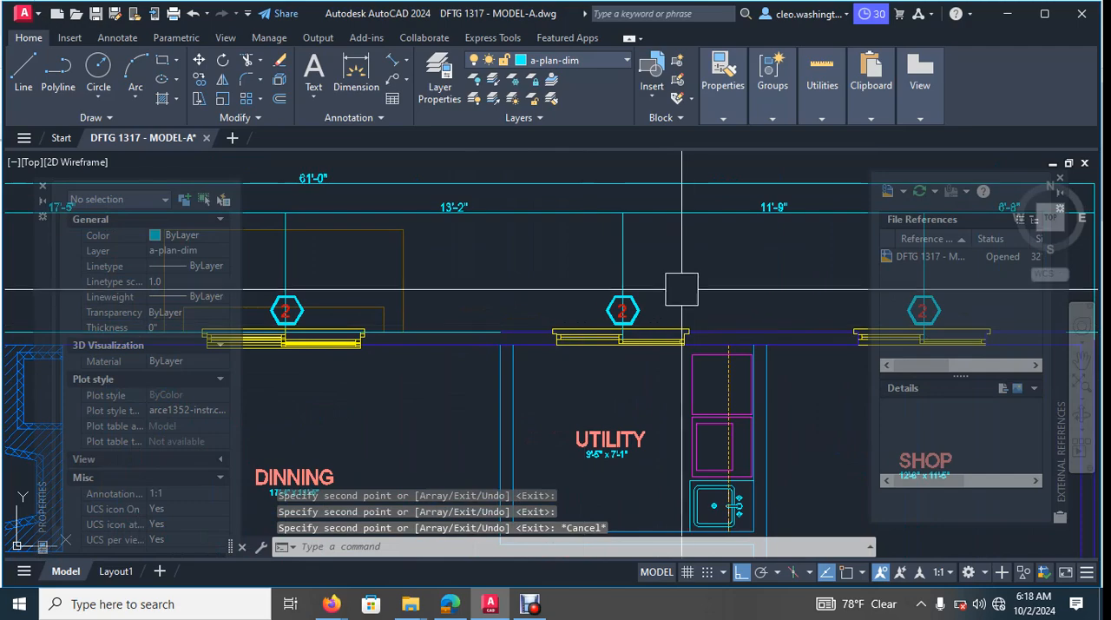
pyautogui.scroll(2, 646, 281)
pyautogui.click(644, 252)
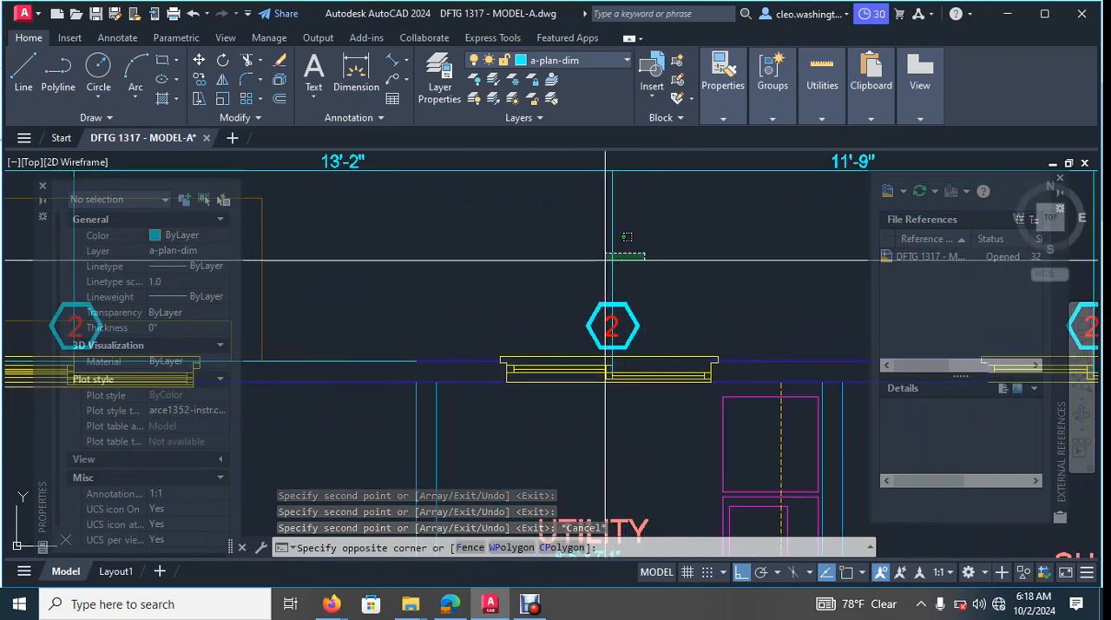
pyautogui.click(573, 266)
pyautogui.press('Escape')
pyautogui.press('Escape')
pyautogui.press('Escape')
pyautogui.scroll(-6, 578, 266)
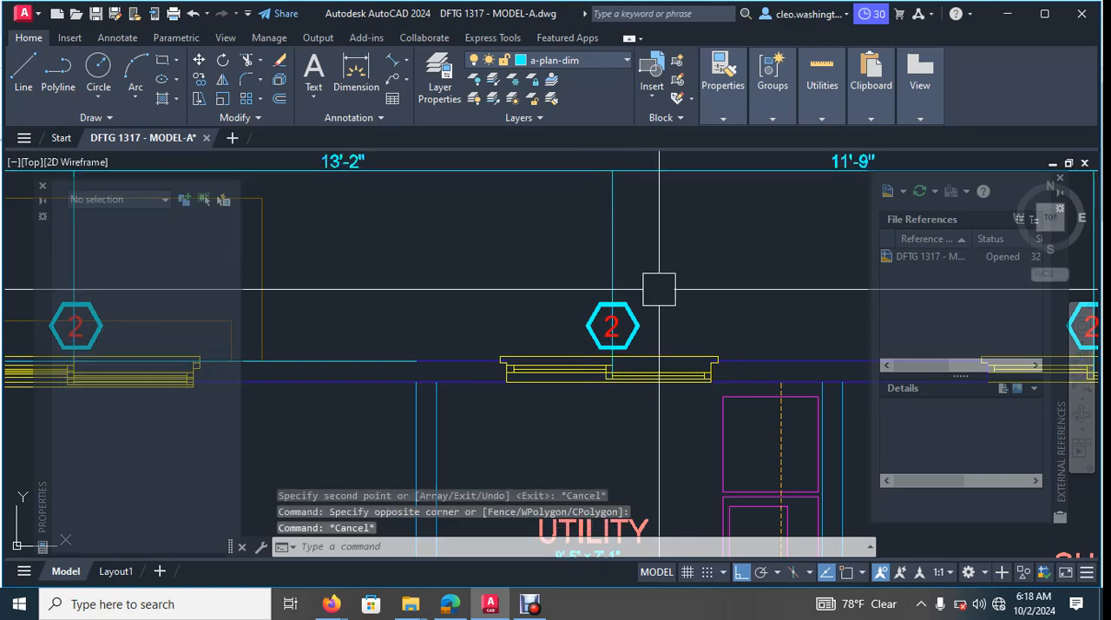
pyautogui.moveTo(561, 350); pyautogui.dragTo(648, 356, button='middle')
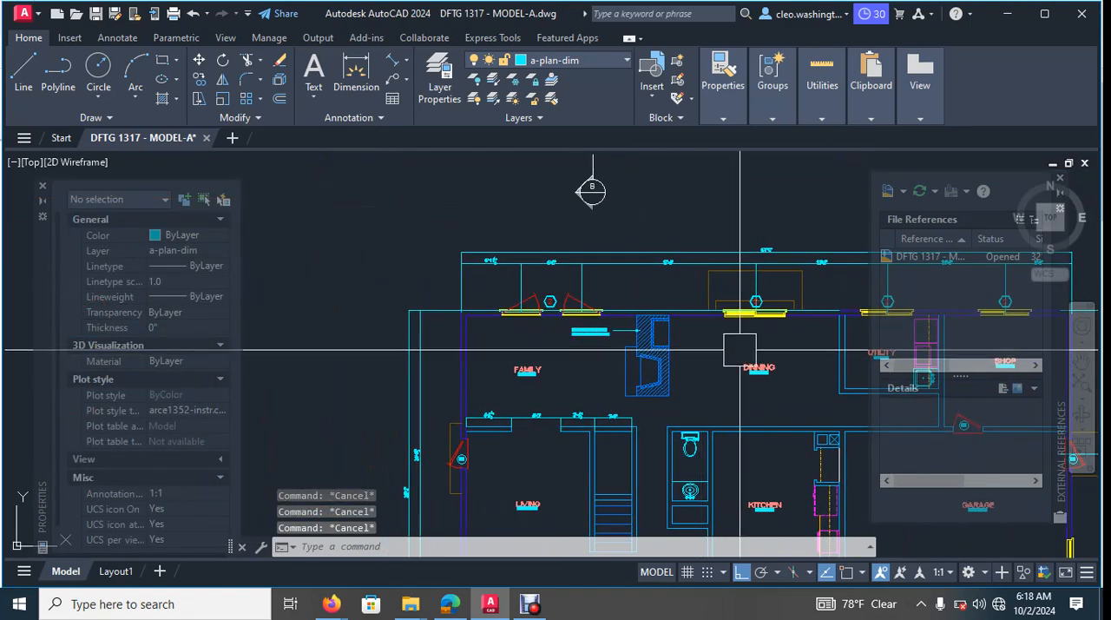
# - Examine the window tags placed above the dining, utility and shop windows along the rear wall
pyautogui.moveTo(756, 352); pyautogui.dragTo(554, 352, button='middle')
pyautogui.moveTo(685, 379); pyautogui.dragTo(606, 378, button='middle')
pyautogui.scroll(8, 729, 351)
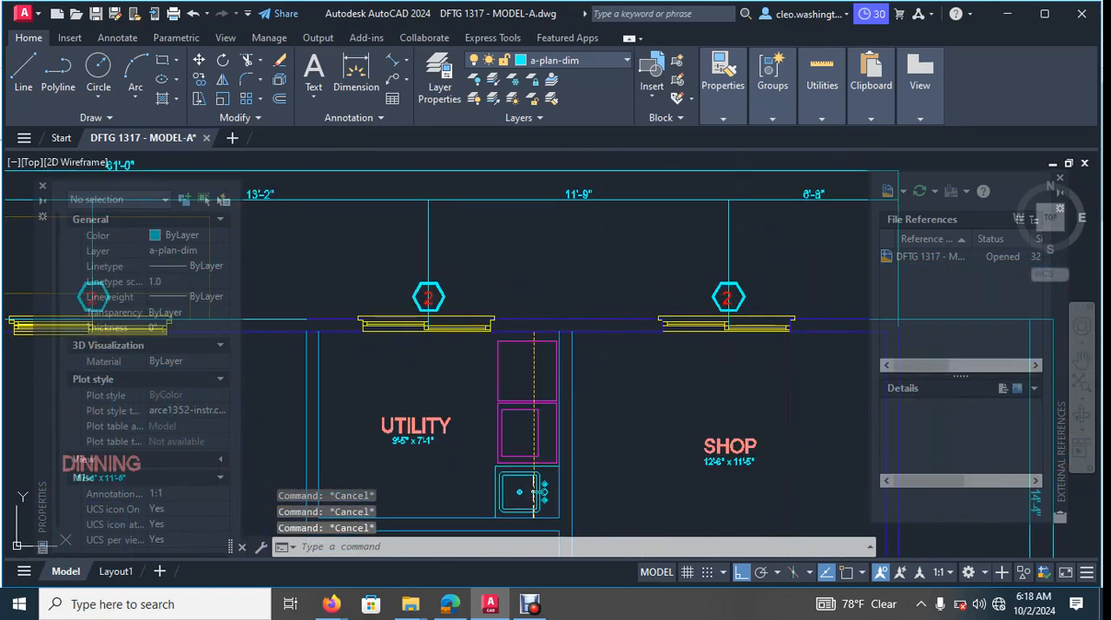
pyautogui.click(763, 246)
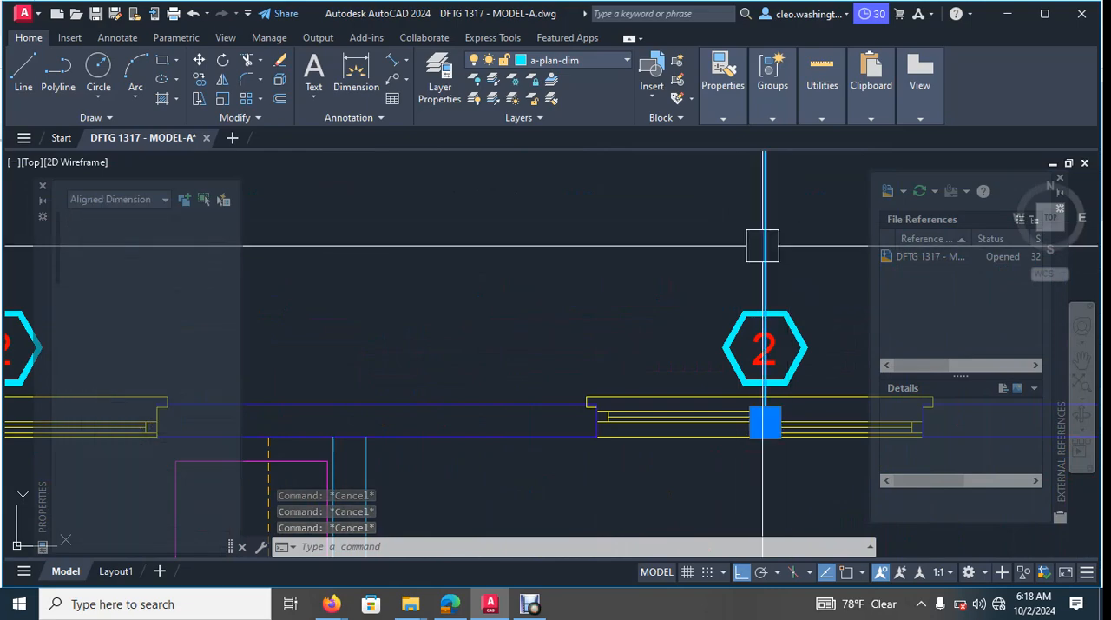
pyautogui.scroll(-5, 763, 245)
pyautogui.press('Escape')
pyautogui.scroll(-3, 521, 260)
pyautogui.scroll(4, 520, 256)
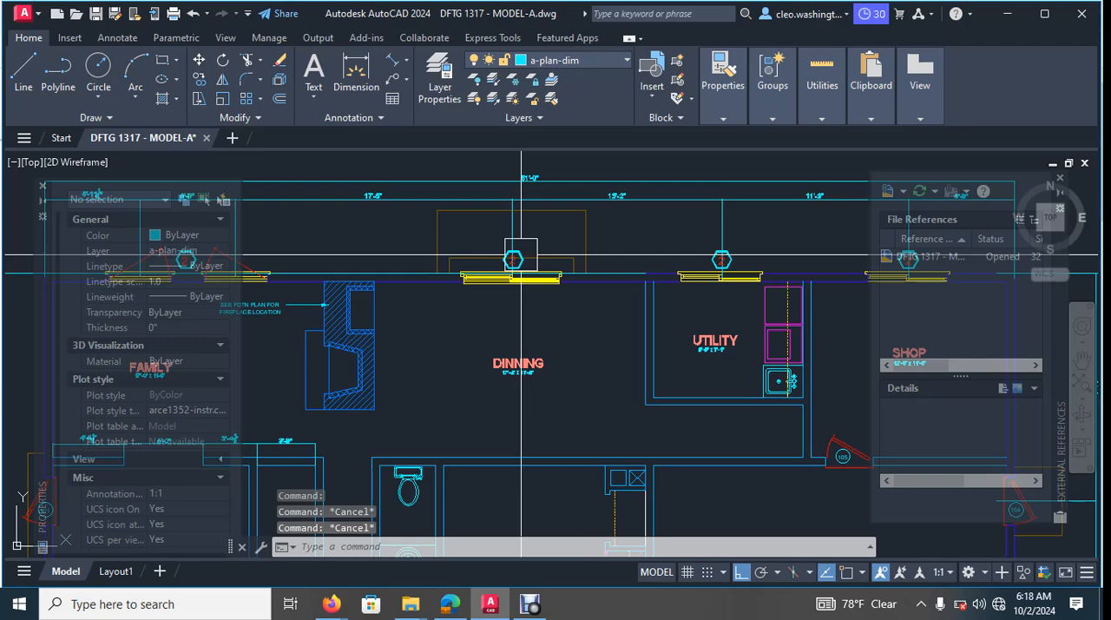
pyautogui.scroll(2, 520, 256)
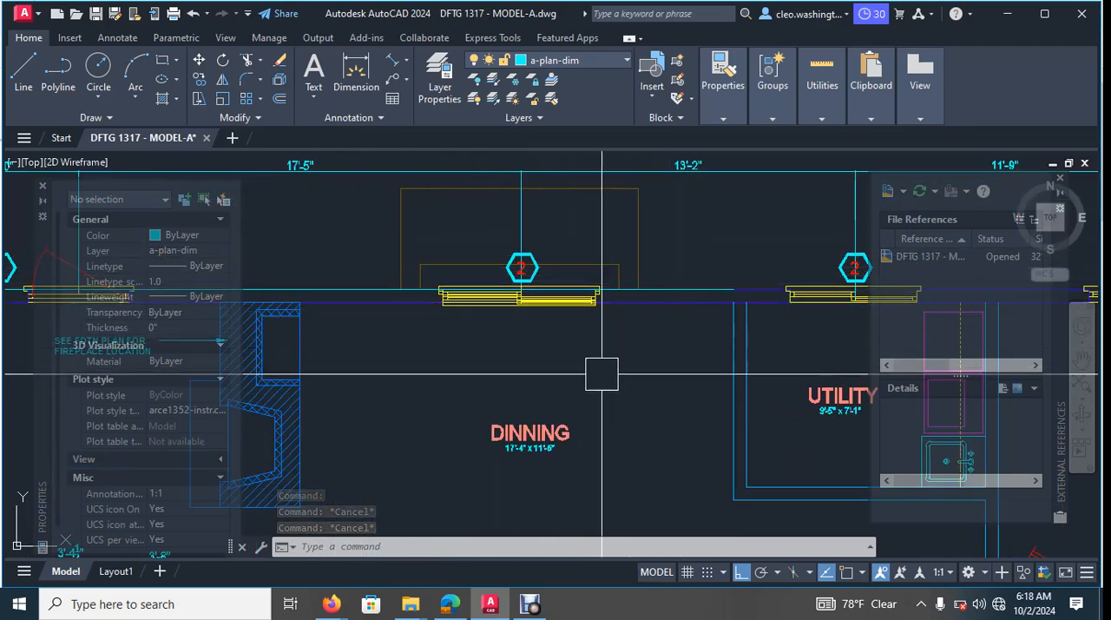
pyautogui.scroll(-3, 628, 318)
pyautogui.scroll(2, 605, 331)
pyautogui.scroll(2, 605, 332)
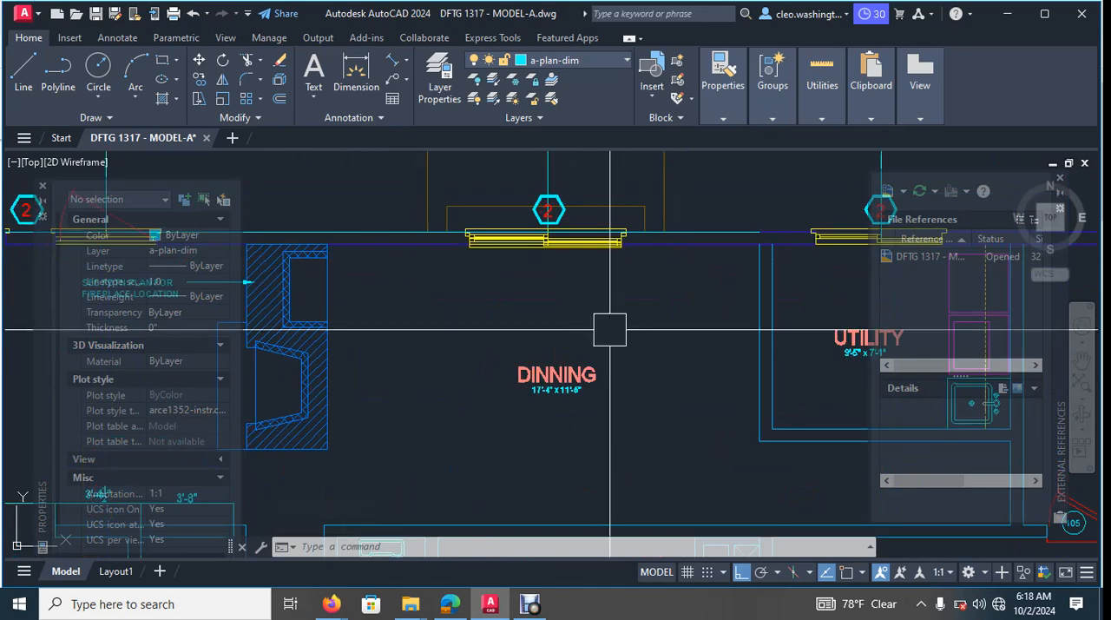
pyautogui.moveTo(592, 157); pyautogui.dragTo(600, 182, button='middle')
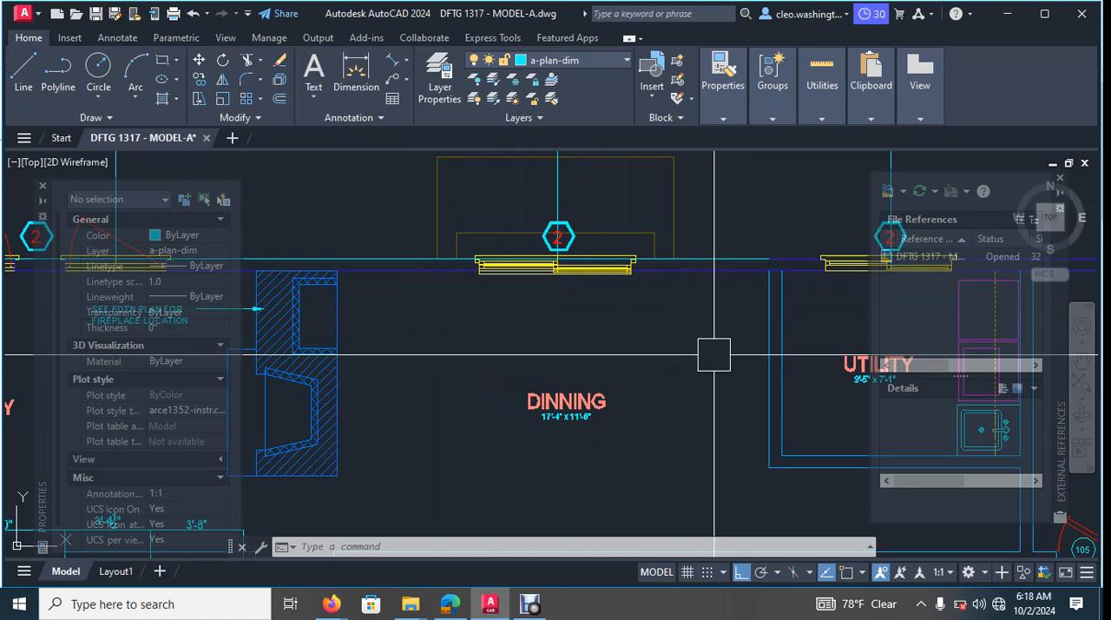
# - Look over the garage's side-wall window, which has no tag, and the tag above the shop window
pyautogui.scroll(-4, 675, 335)
pyautogui.moveTo(897, 349); pyautogui.dragTo(773, 349, button='middle')
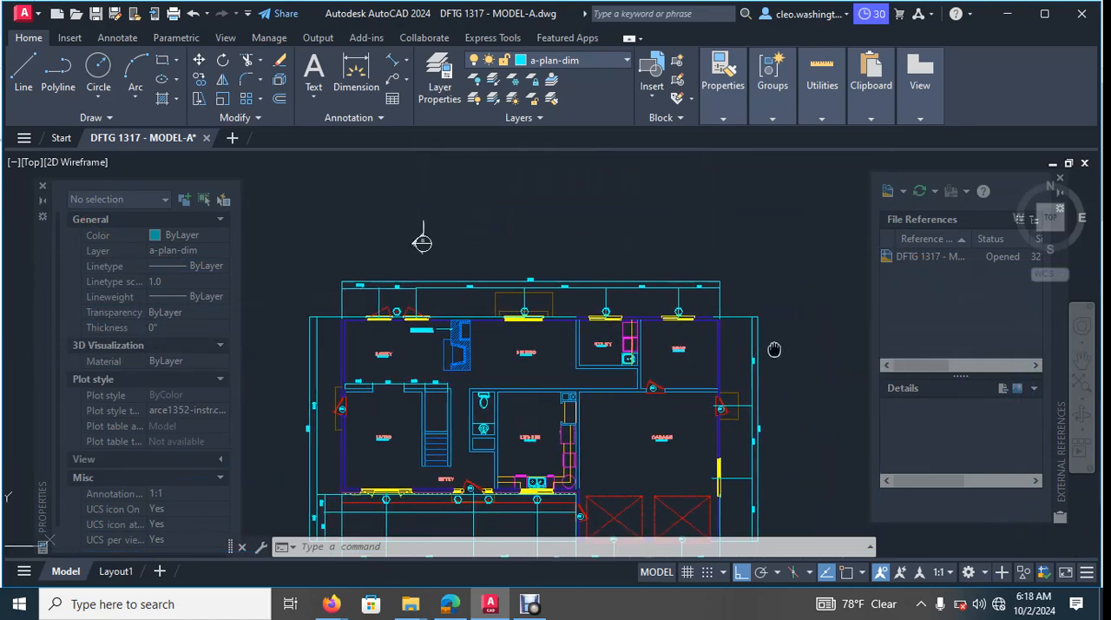
pyautogui.scroll(3, 764, 339)
pyautogui.moveTo(845, 330); pyautogui.dragTo(719, 287, button='middle')
pyautogui.moveTo(673, 378); pyautogui.dragTo(748, 92, button='middle')
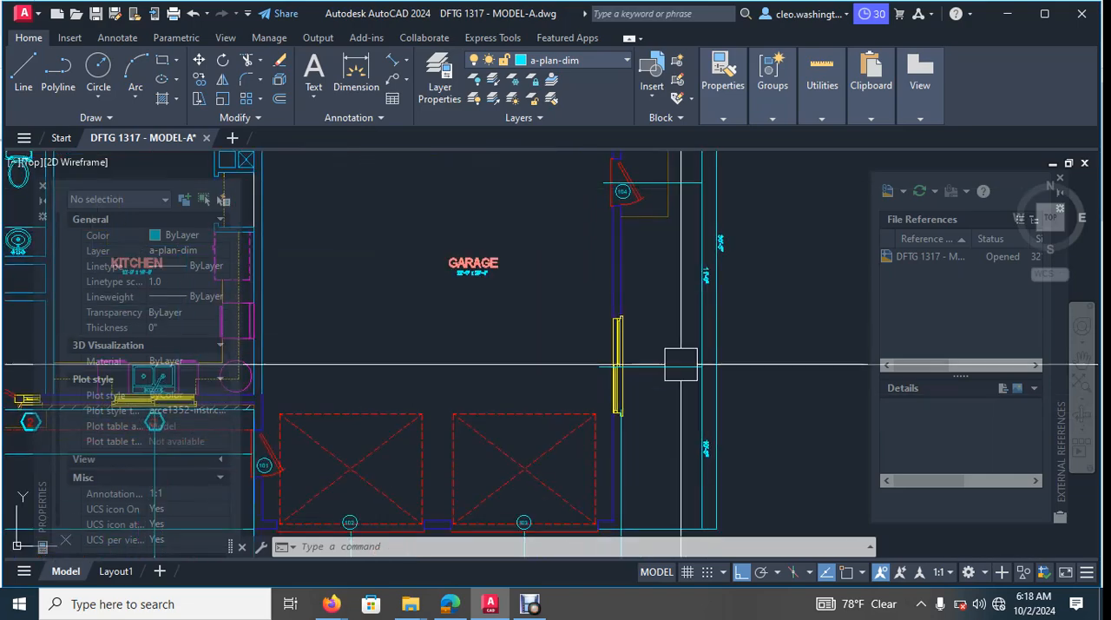
pyautogui.scroll(-5, 628, 336)
pyautogui.scroll(3, 570, 198)
pyautogui.scroll(7, 564, 296)
pyautogui.moveTo(957, 327); pyautogui.dragTo(652, 292, button='middle')
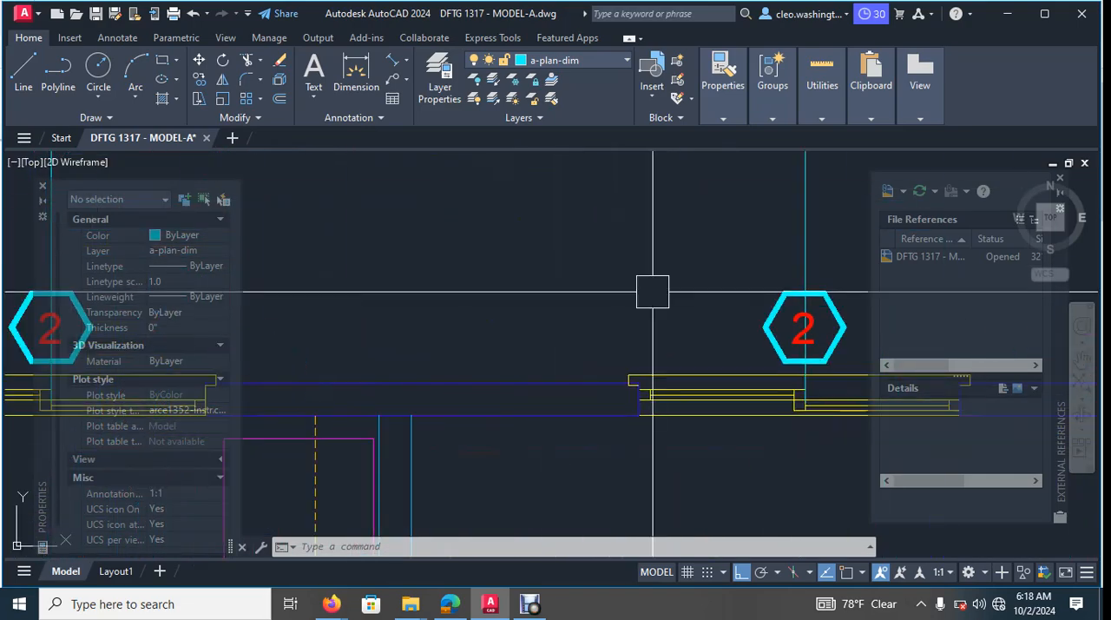
pyautogui.moveTo(749, 315); pyautogui.dragTo(563, 288, button='middle')
pyautogui.scroll(2, 610, 289)
pyautogui.scroll(-2, 690, 277)
pyautogui.moveTo(677, 257); pyautogui.dragTo(640, 331, button='middle')
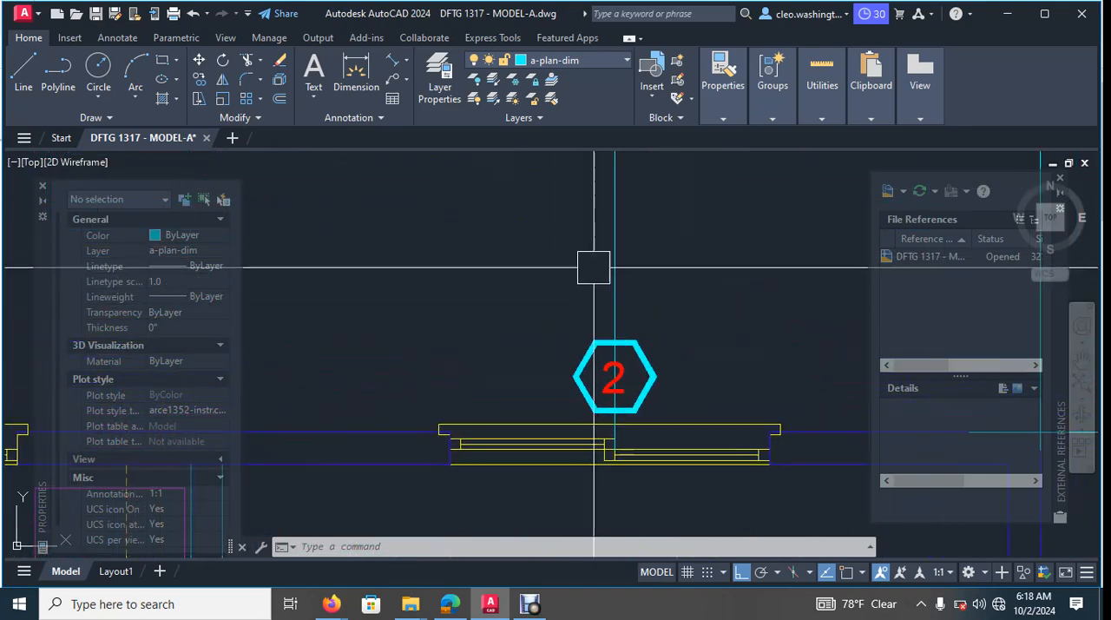
# - Check the shop window tag's alignment against the dimension extension line running through it
pyautogui.click(592, 267)
pyautogui.press('Escape')
pyautogui.click(631, 302)
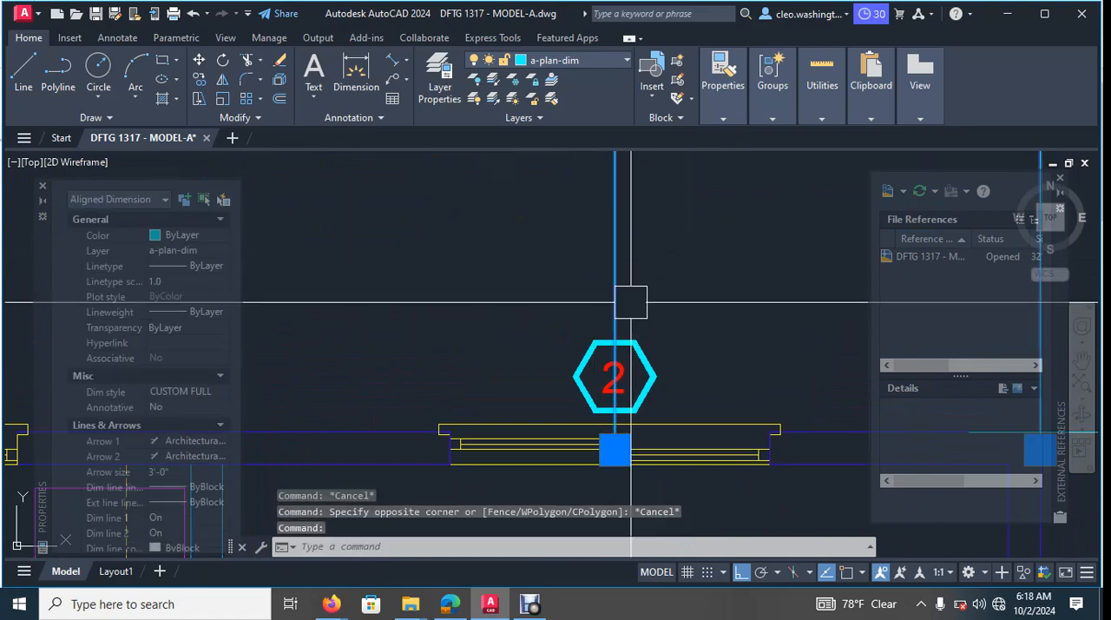
pyautogui.scroll(6, 631, 375)
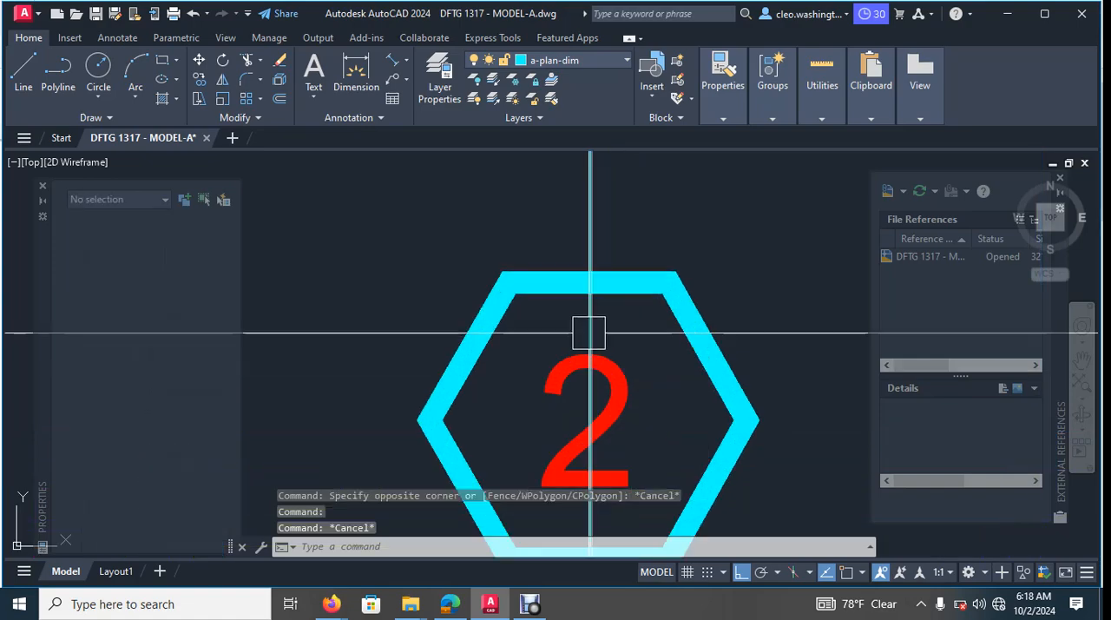
pyautogui.press('Escape')
pyautogui.click(592, 304)
pyautogui.press('Escape')
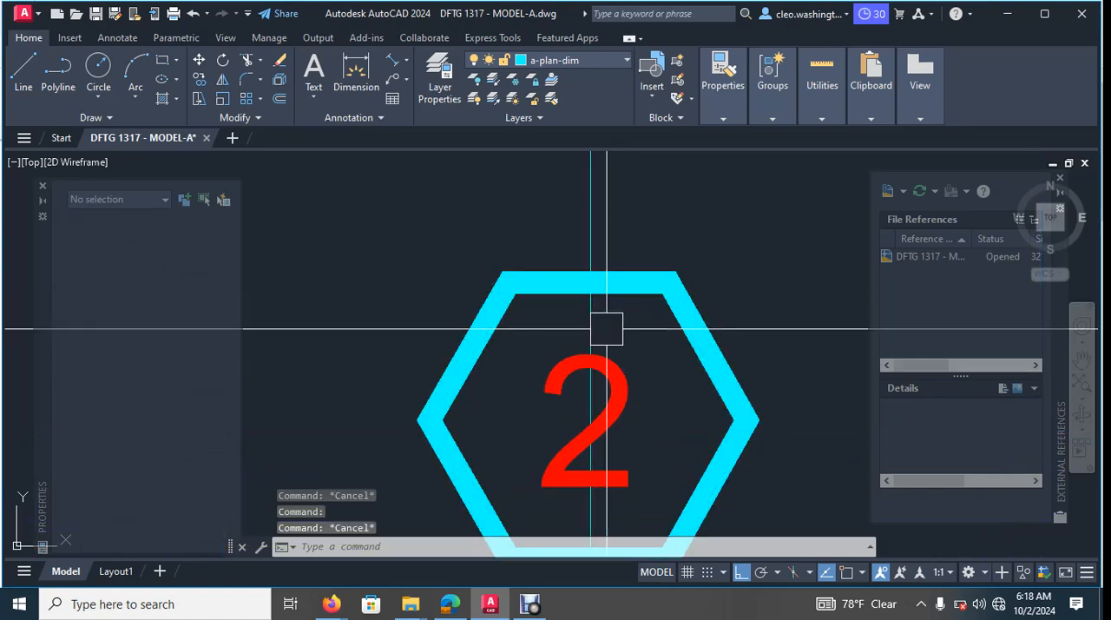
pyautogui.scroll(-5, 599, 347)
pyautogui.scroll(6, 627, 262)
pyautogui.moveTo(627, 262); pyautogui.dragTo(605, 382, button='middle')
pyautogui.scroll(2, 625, 318)
pyautogui.click(591, 324)
pyautogui.scroll(-2, 591, 324)
pyautogui.scroll(-2, 612, 508)
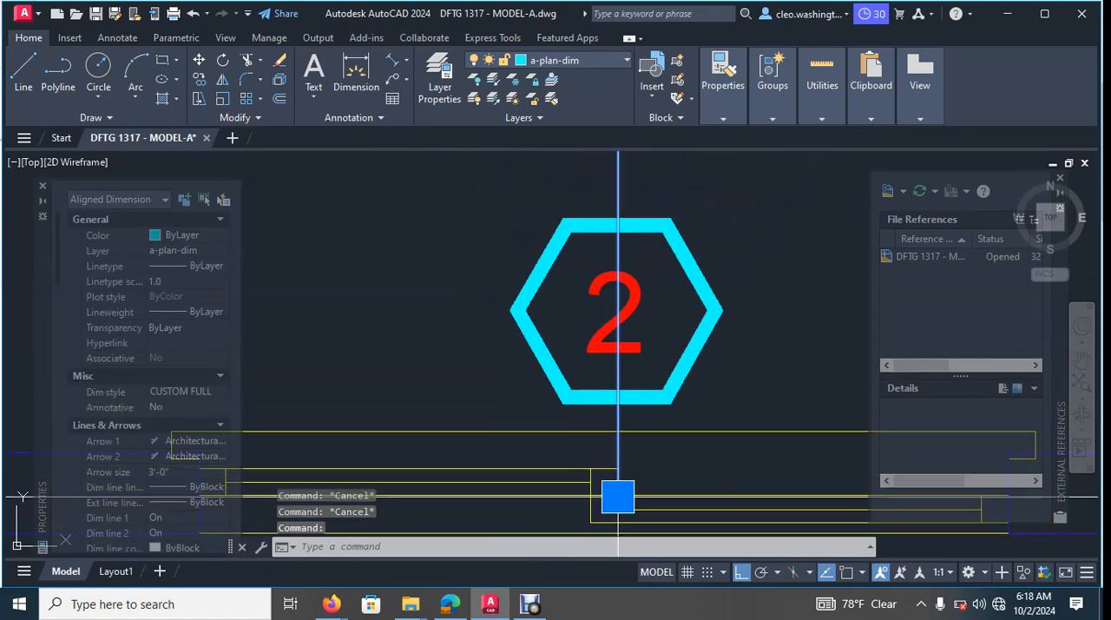
pyautogui.click(617, 497)
pyautogui.press('Escape')
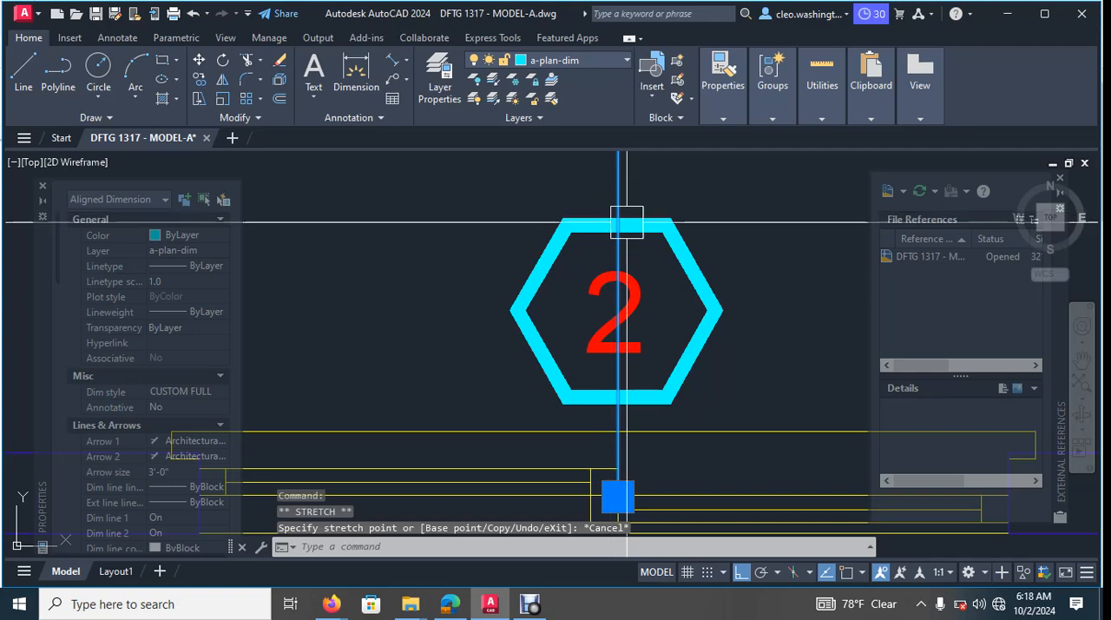
pyautogui.scroll(-3, 553, 328)
pyautogui.press('Escape')
pyautogui.press('Escape')
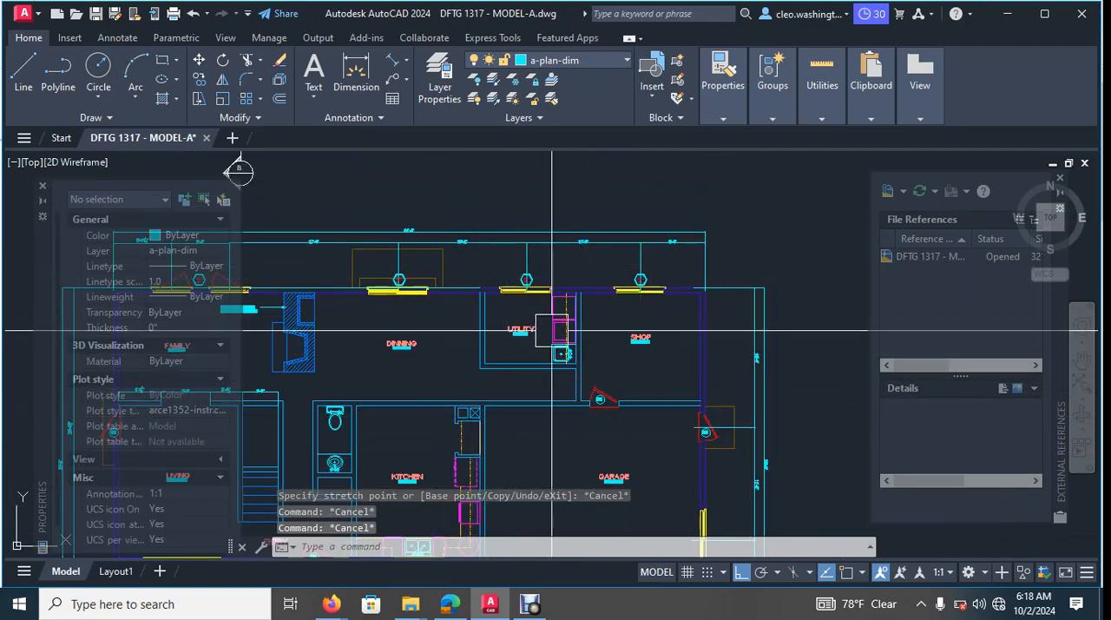
# - With ortho on, copy the shop window's tag and number straight down into the garage, roughly level with the side-wall window's centre
pyautogui.moveTo(507, 313); pyautogui.dragTo(712, 272, button='middle')
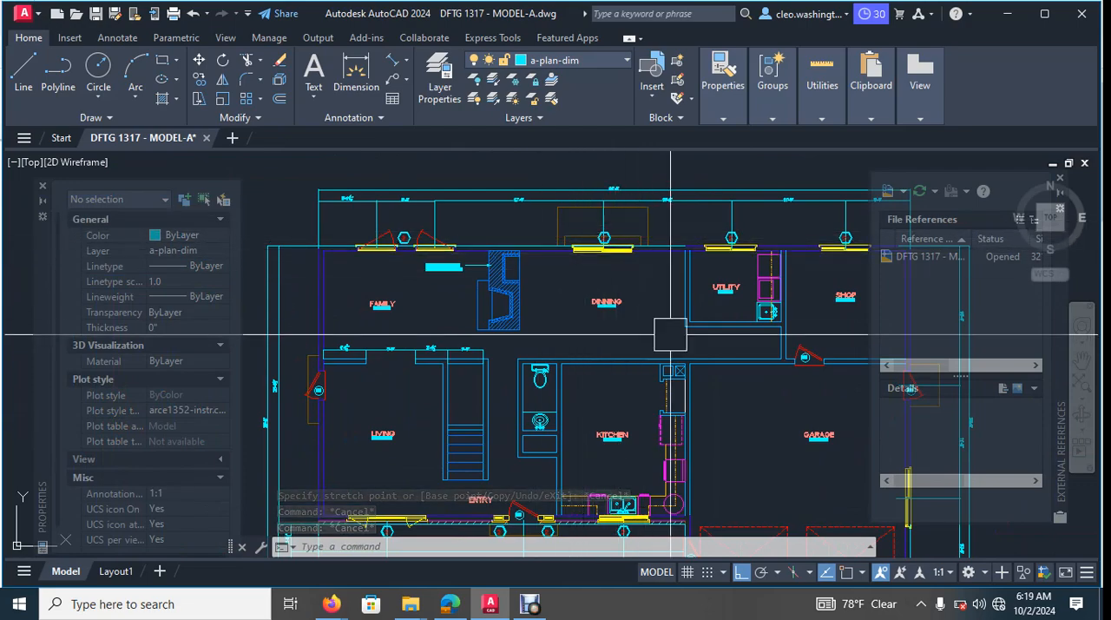
pyautogui.scroll(-6, 670, 334)
pyautogui.moveTo(670, 334); pyautogui.dragTo(499, 258, button='middle')
pyautogui.scroll(4, 578, 282)
pyautogui.moveTo(586, 267); pyautogui.dragTo(681, 296, button='middle')
pyautogui.scroll(4, 558, 170)
pyautogui.moveTo(558, 169); pyautogui.dragTo(593, 269, button='middle')
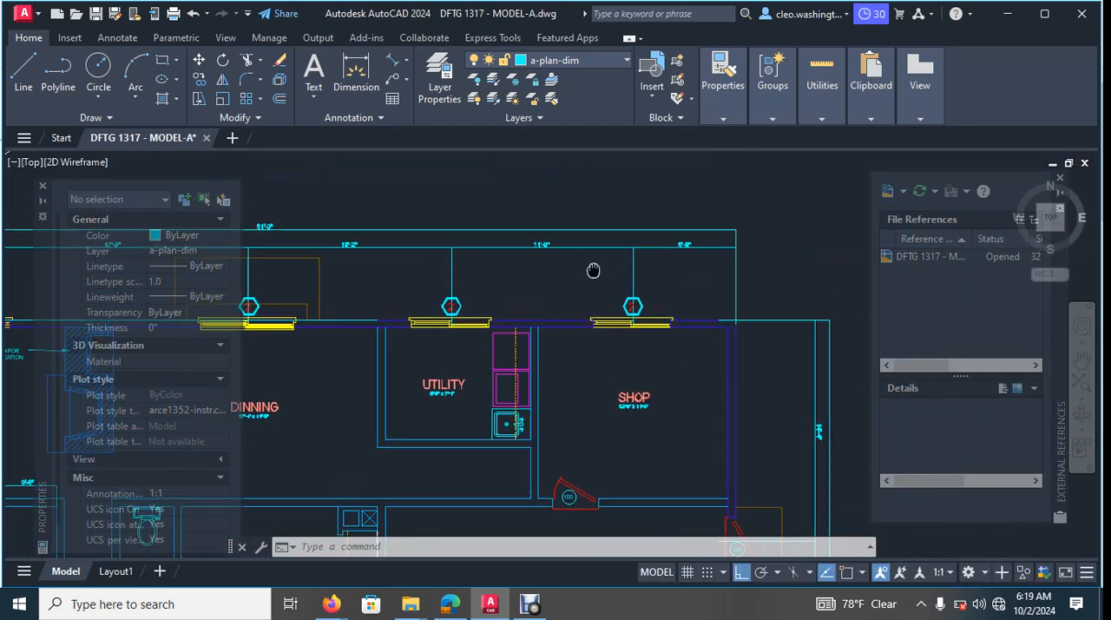
pyautogui.scroll(2, 593, 270)
pyautogui.press('Return')
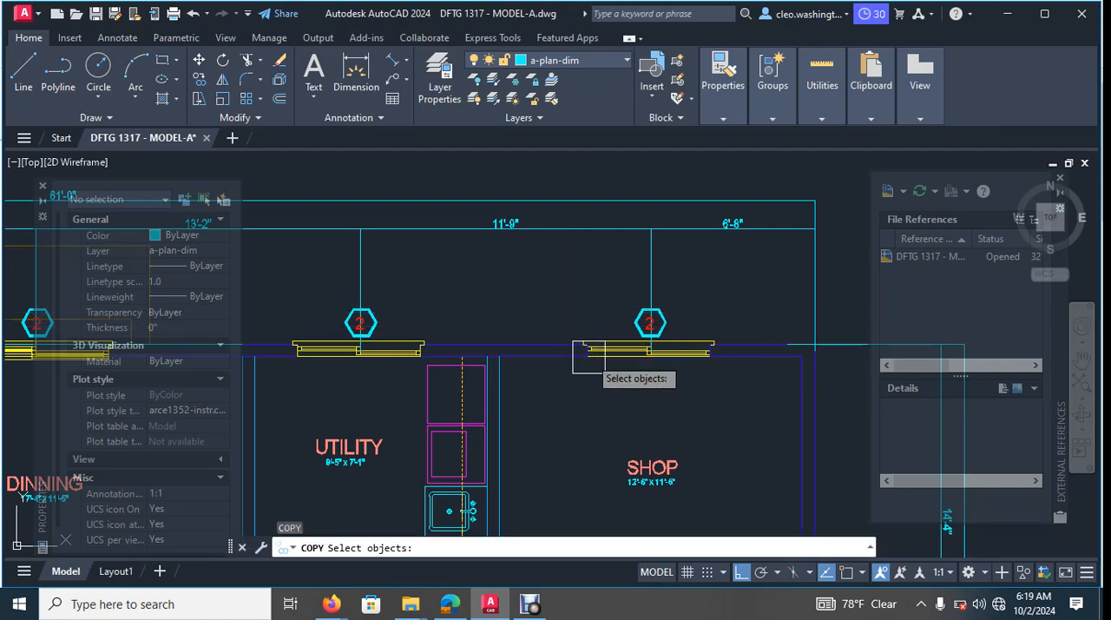
pyautogui.scroll(8, 657, 317)
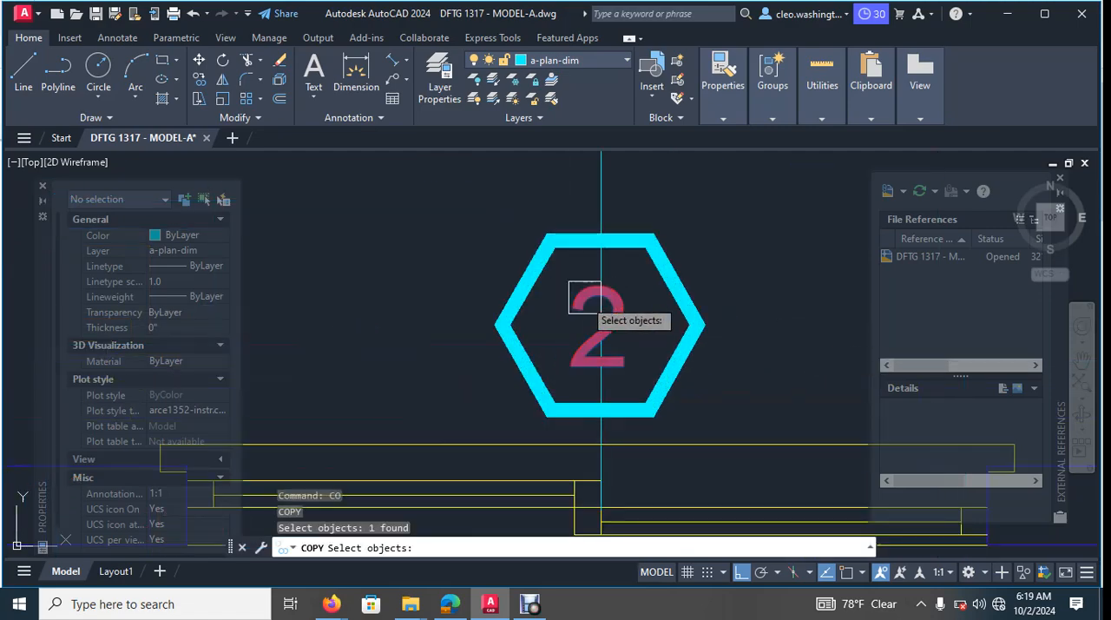
pyautogui.press('Return')
pyautogui.click(566, 279)
pyautogui.scroll(-10, 719, 379)
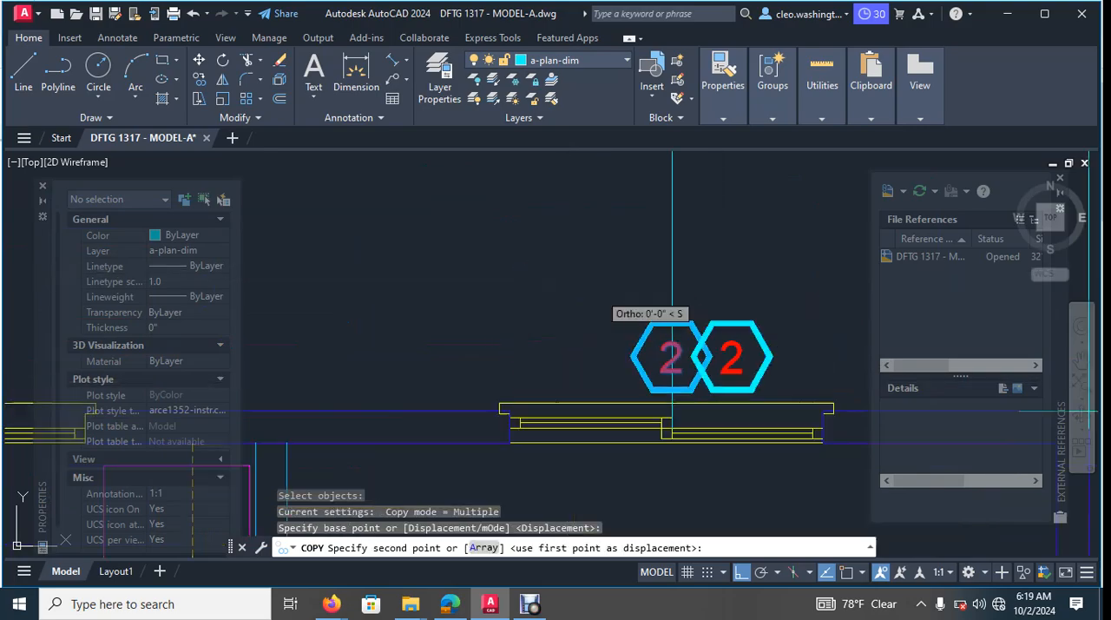
pyautogui.moveTo(748, 389); pyautogui.dragTo(560, 244, button='middle')
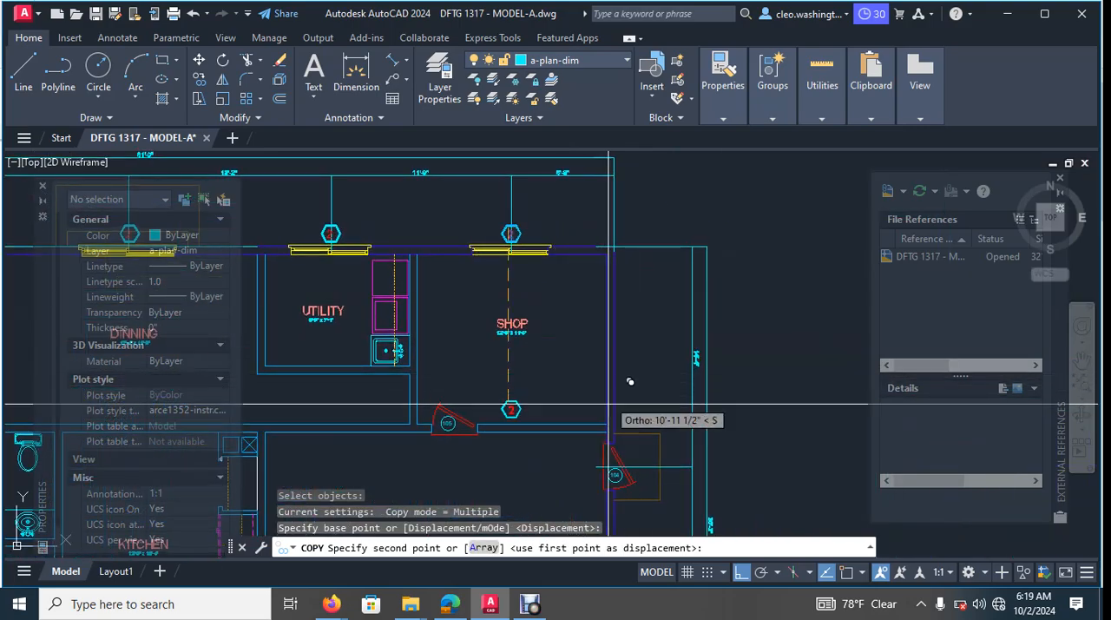
pyautogui.moveTo(607, 434); pyautogui.dragTo(604, 217, button='middle')
pyautogui.moveTo(600, 358); pyautogui.dragTo(638, 222, button='middle')
pyautogui.scroll(2, 595, 280)
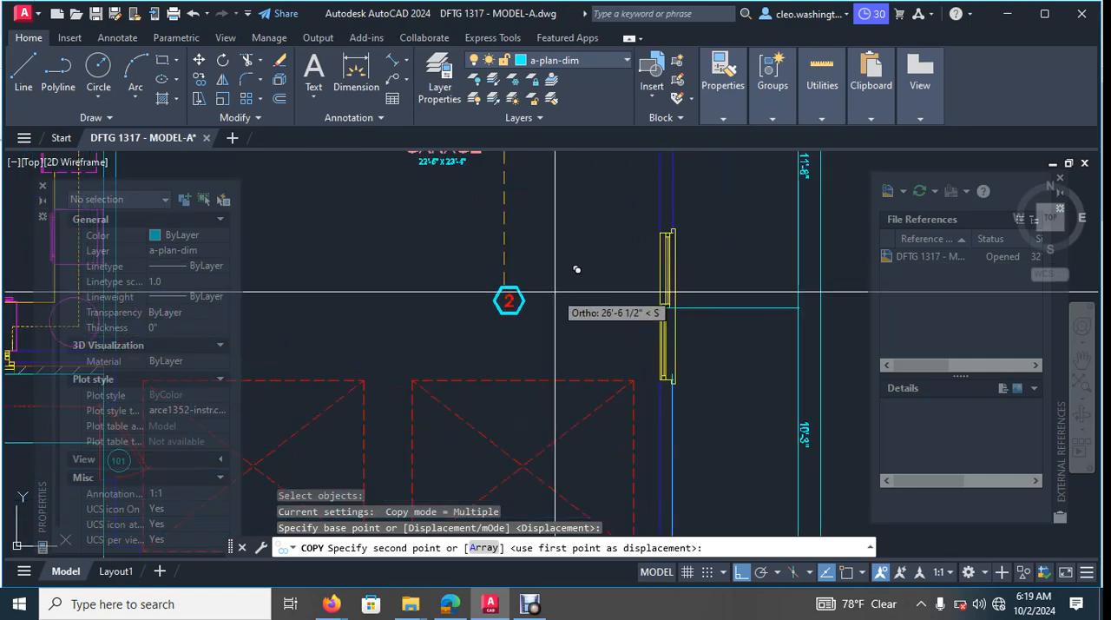
pyautogui.click(560, 303)
pyautogui.press('Escape')
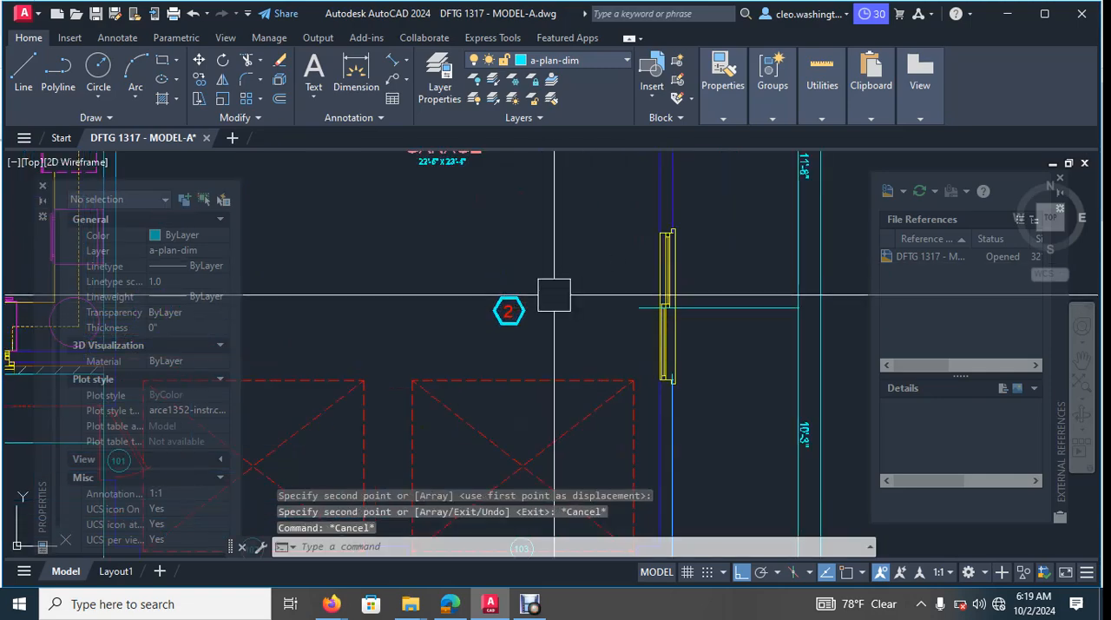
# - Move the copied tag and number horizontally out of the garage to just outside the side-wall window
pyautogui.press('Return')
pyautogui.click(557, 283)
pyautogui.click(471, 341)
pyautogui.press('Return')
pyautogui.click(468, 342)
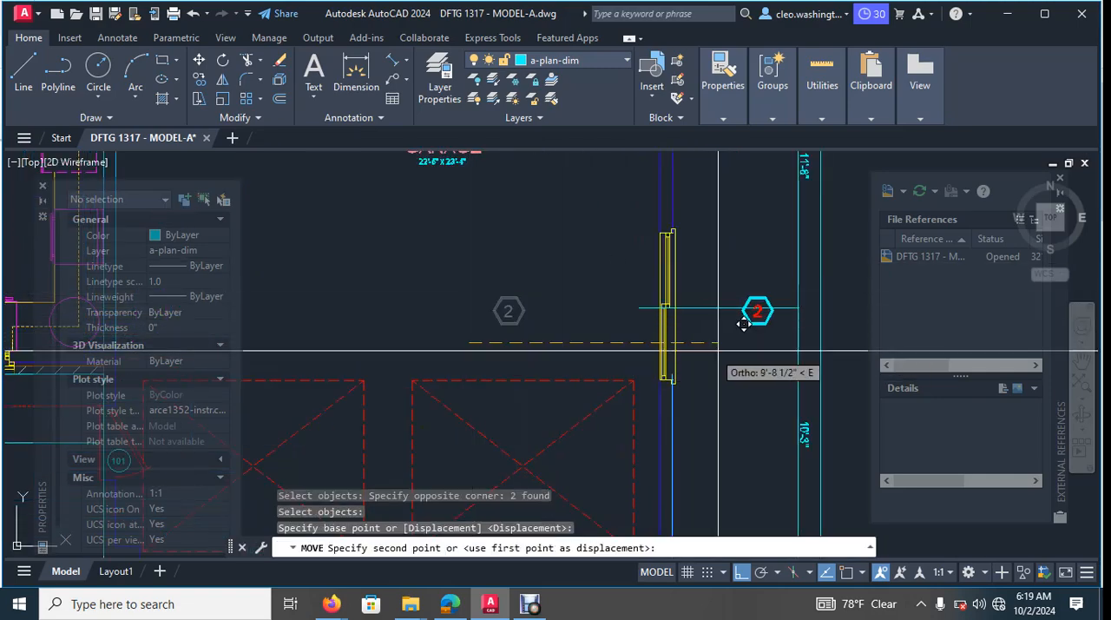
pyautogui.scroll(6, 652, 325)
pyautogui.click(686, 277)
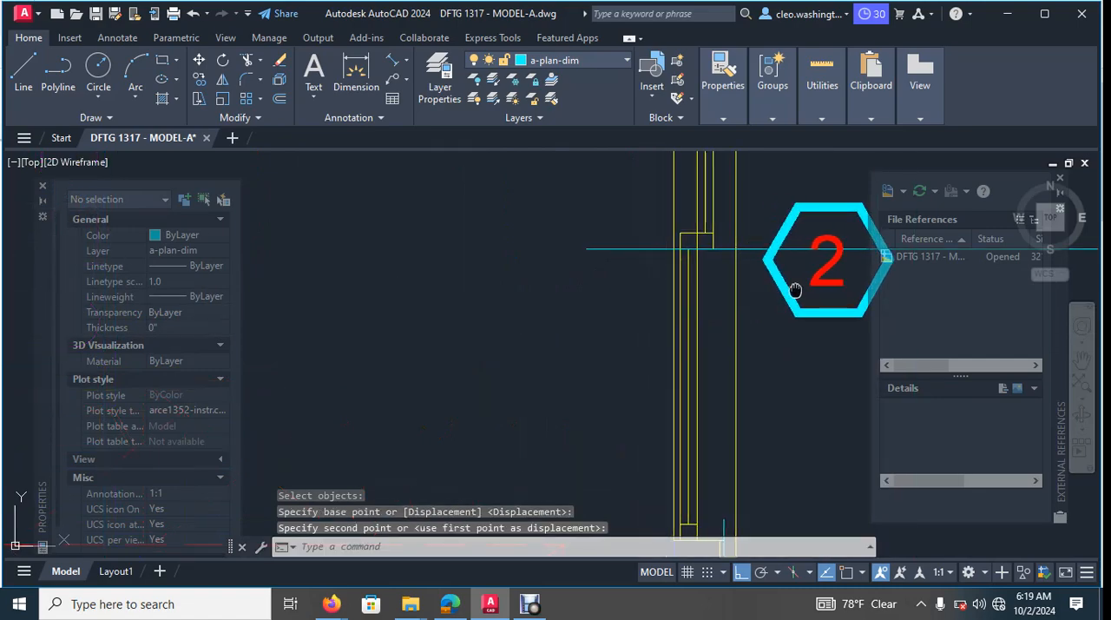
# - Move the garage window's tag and number slightly up so the hexagon is centred on the dimension extension line
pyautogui.moveTo(686, 278); pyautogui.dragTo(451, 289, button='middle')
pyautogui.press('Return')
pyautogui.click(707, 176)
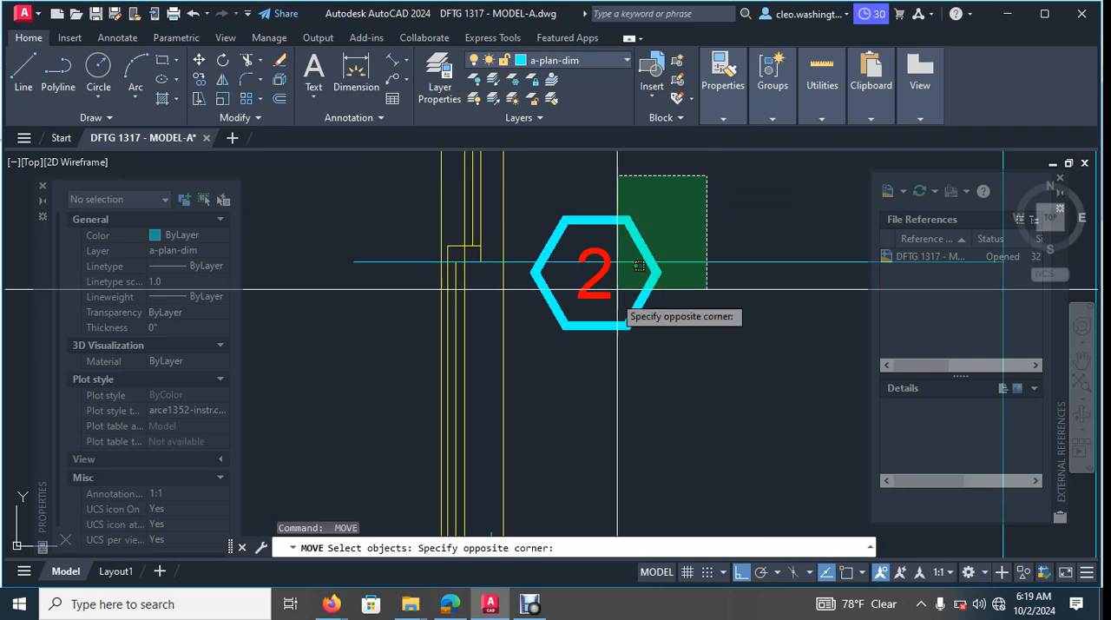
pyautogui.press('Escape')
pyautogui.click(522, 172)
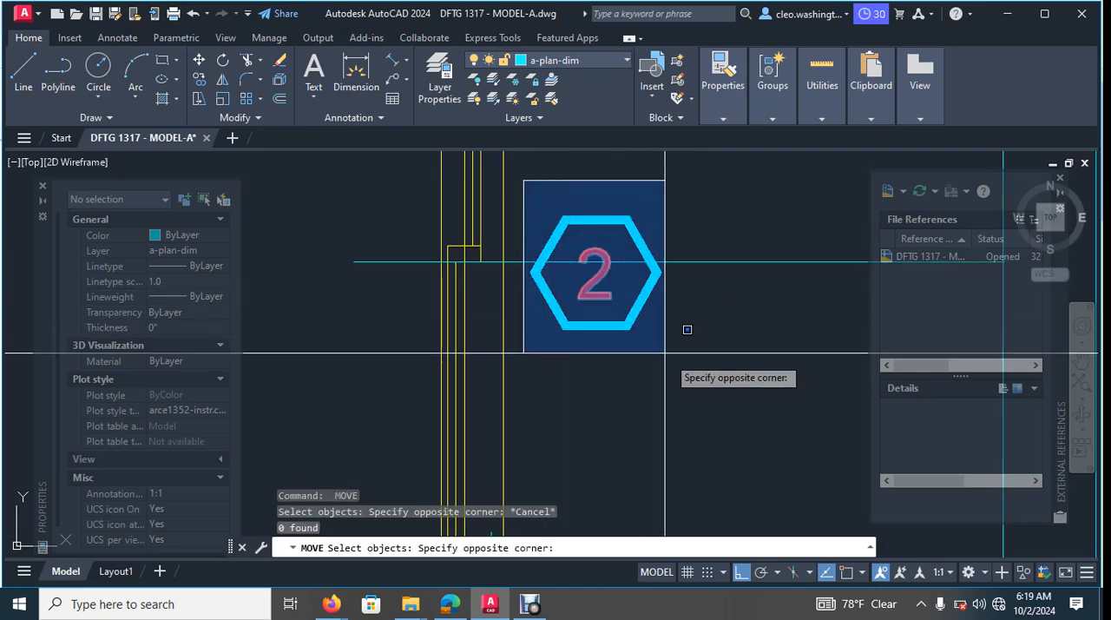
pyautogui.click(686, 345)
pyautogui.press('Return')
pyautogui.click(726, 367)
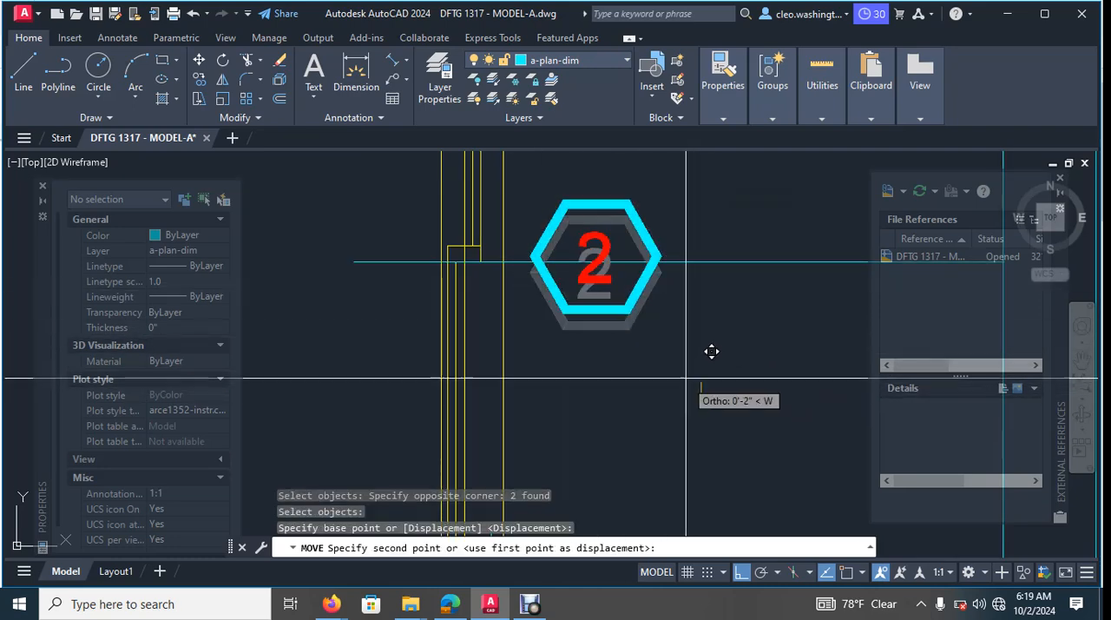
pyautogui.click(727, 358)
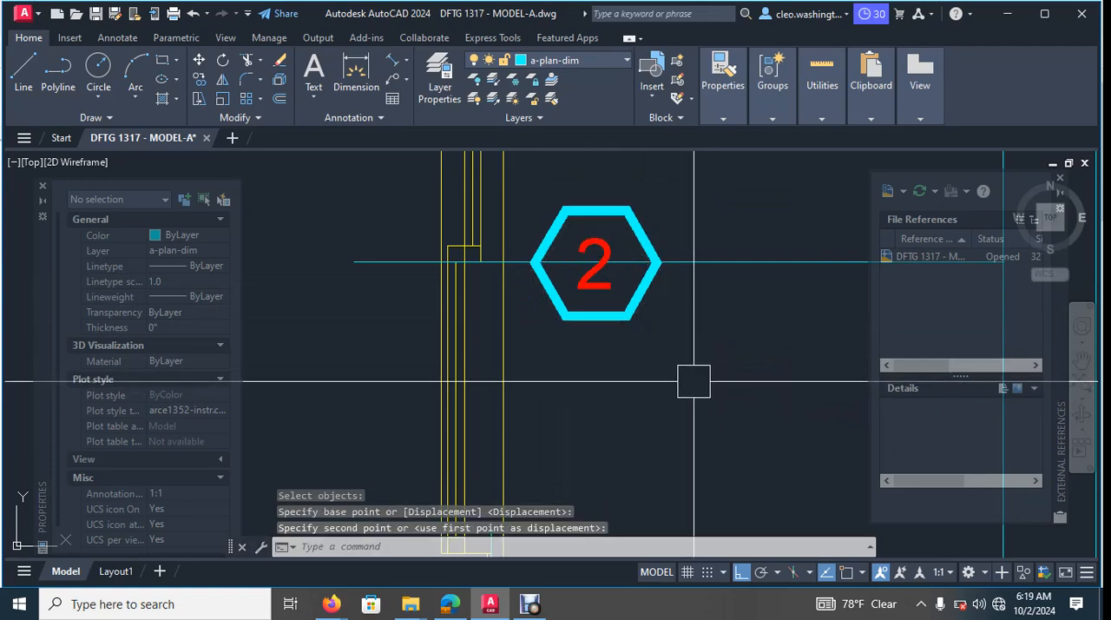
# - Examine the garage window tag's alignment with the dimension extension line and its position beside the side wall
pyautogui.scroll(-6, 620, 380)
pyautogui.scroll(2, 620, 379)
pyautogui.scroll(10, 605, 328)
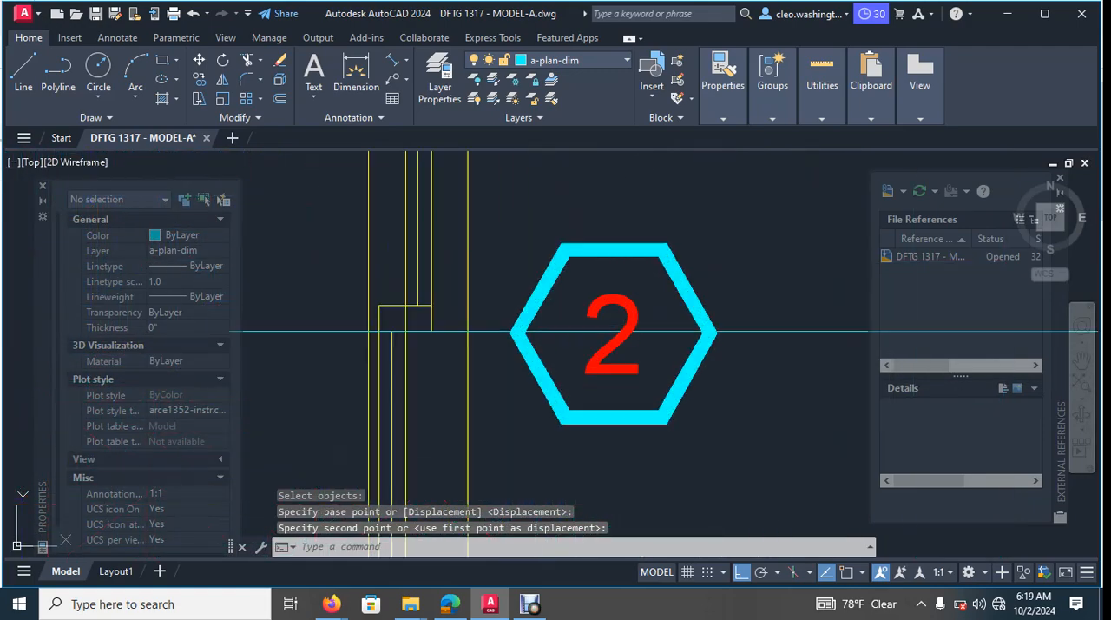
pyautogui.scroll(-3, 375, 351)
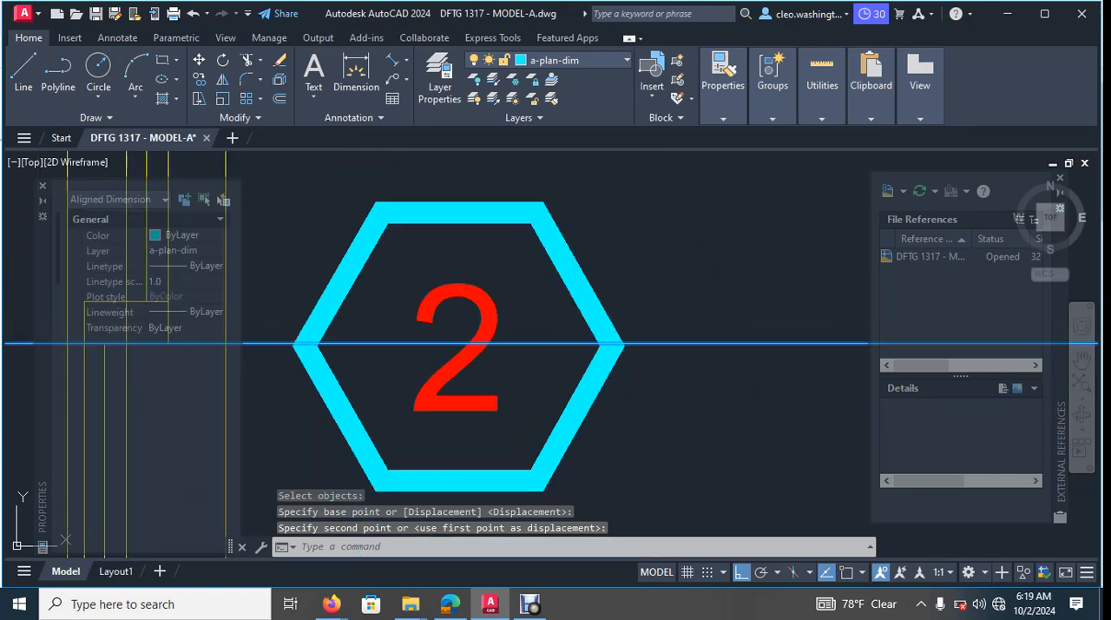
pyautogui.press('Escape')
pyautogui.scroll(-5, 476, 364)
pyautogui.scroll(-5, 477, 363)
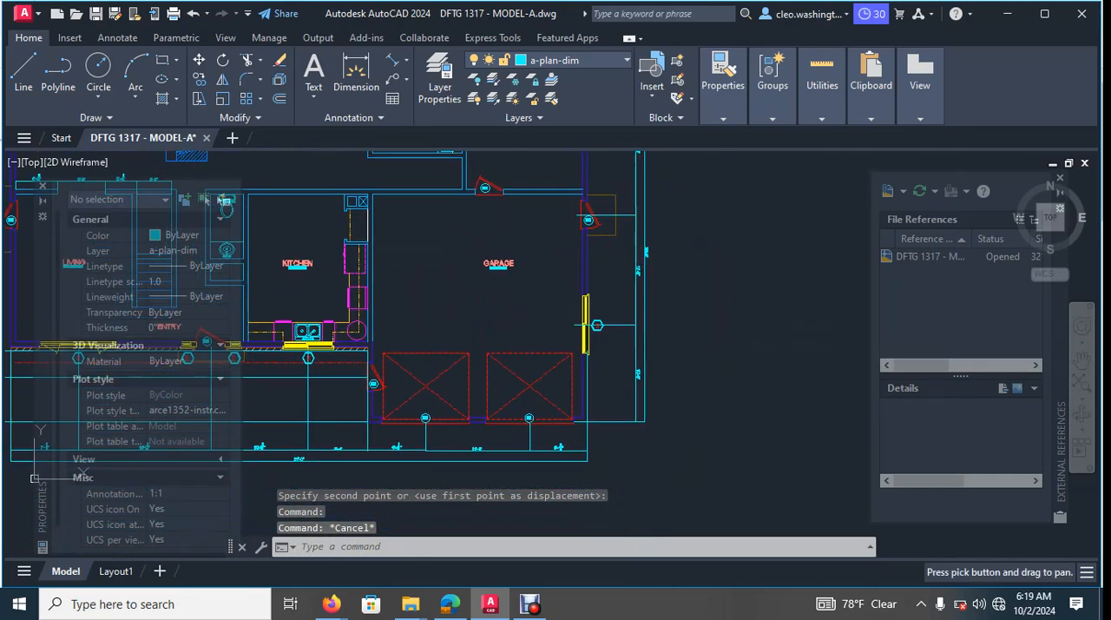
pyautogui.scroll(3, 667, 341)
pyautogui.press('Escape')
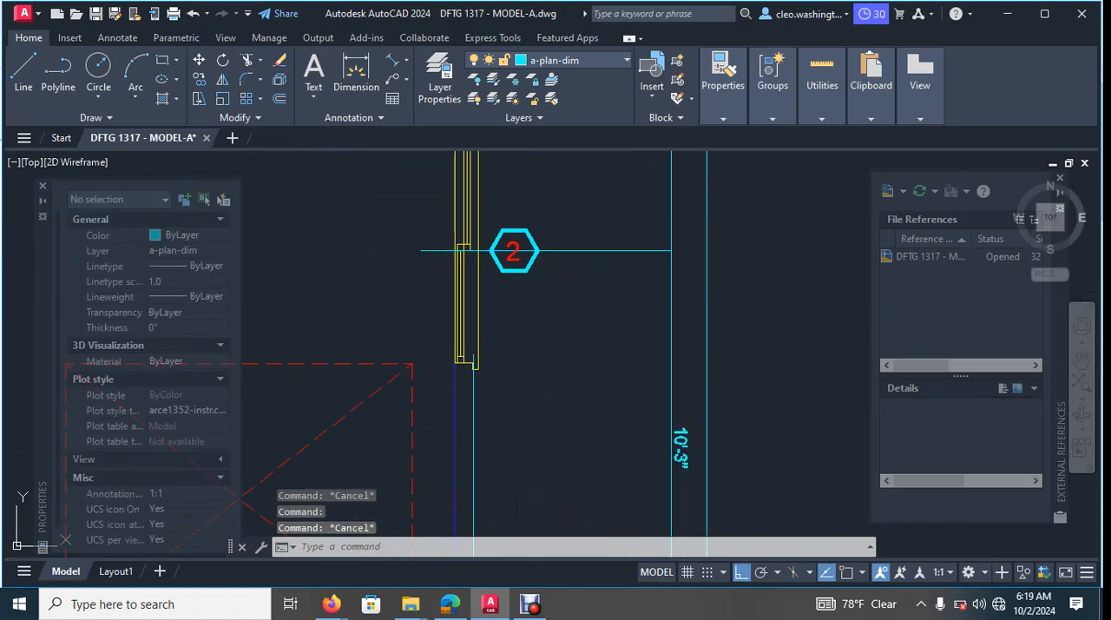
pyautogui.click(672, 290)
pyautogui.press('Escape')
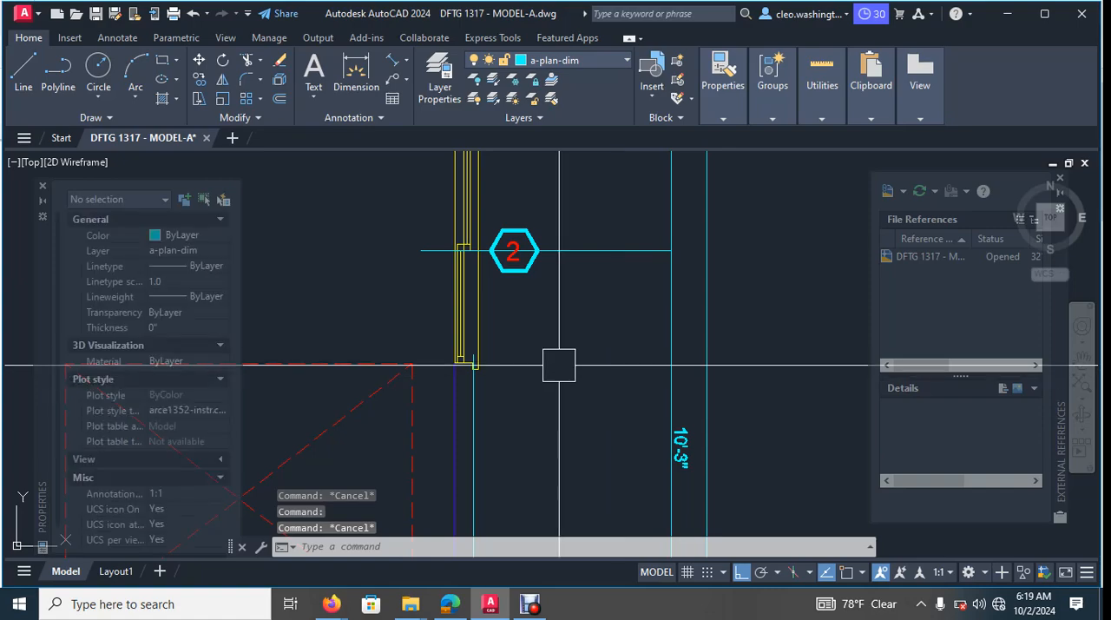
# - Examine the whole main floor plan, checking the window tags along every wall and the living room's outer side wall
pyautogui.scroll(-3, 559, 364)
pyautogui.scroll(8, 573, 362)
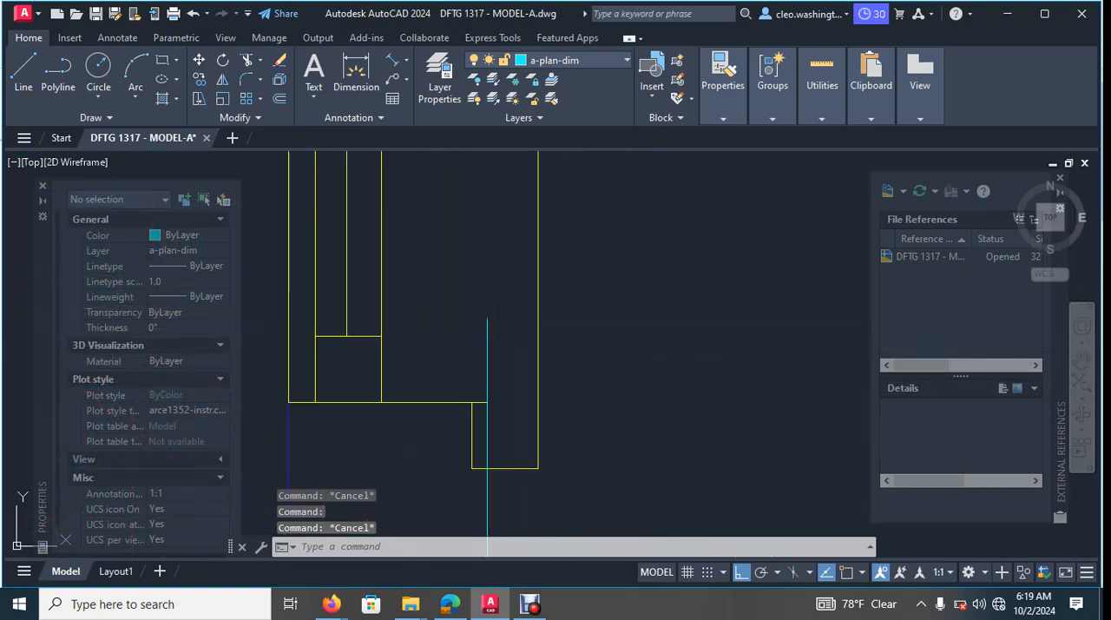
pyautogui.scroll(-10, 530, 311)
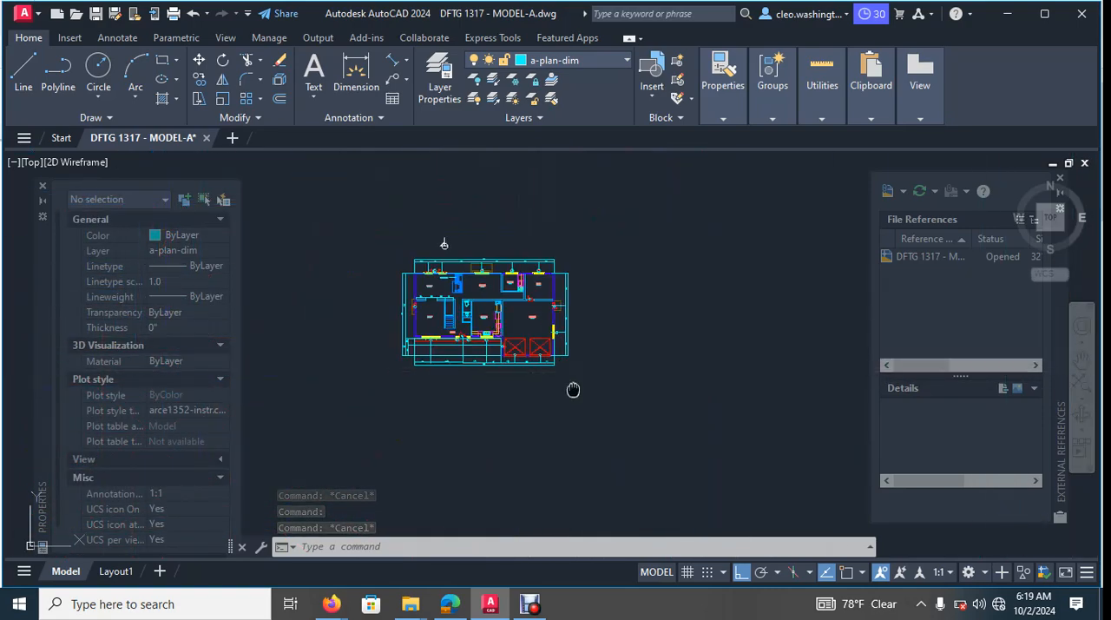
pyautogui.scroll(10, 552, 261)
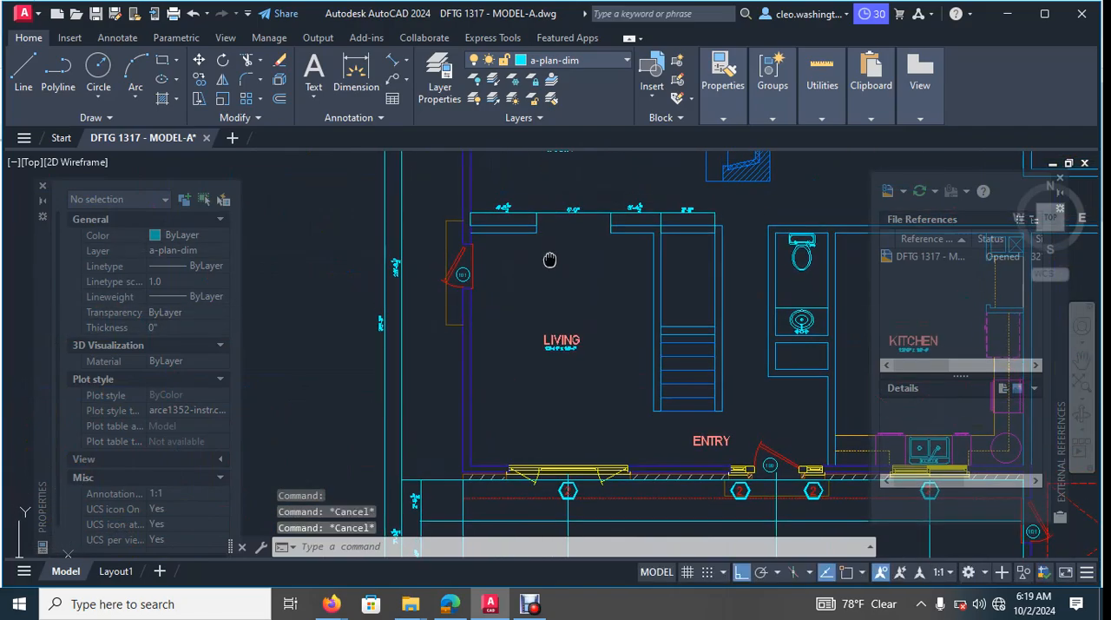
pyautogui.moveTo(552, 261); pyautogui.dragTo(518, 279, button='middle')
pyautogui.moveTo(483, 216); pyautogui.dragTo(447, 336, button='middle')
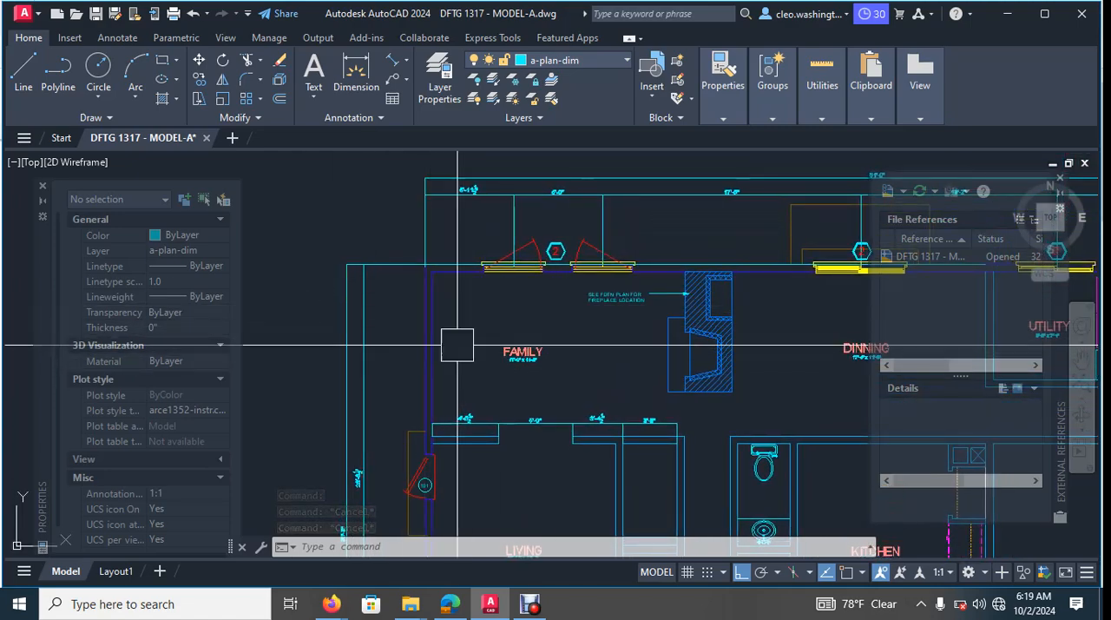
pyautogui.scroll(-6, 527, 360)
pyautogui.scroll(2, 524, 382)
pyautogui.moveTo(539, 314); pyautogui.dragTo(573, 342, button='middle')
pyautogui.moveTo(595, 403); pyautogui.dragTo(550, 327, button='middle')
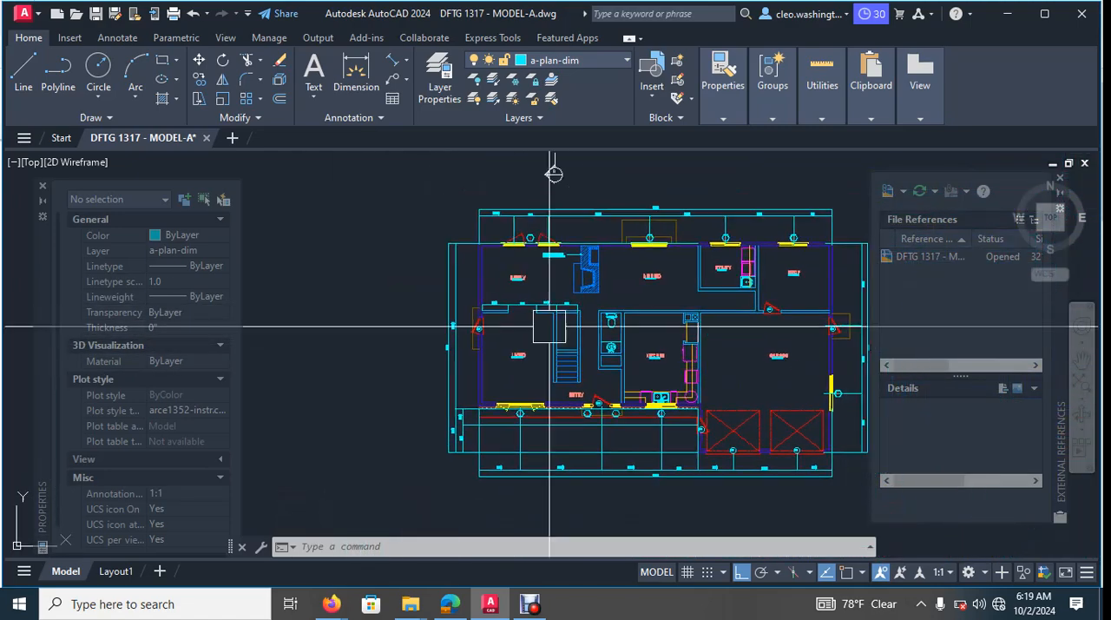
pyautogui.scroll(4, 685, 443)
pyautogui.moveTo(727, 315); pyautogui.dragTo(657, 372, button='middle')
pyautogui.scroll(-4, 604, 339)
pyautogui.moveTo(595, 316); pyautogui.dragTo(530, 365, button='middle')
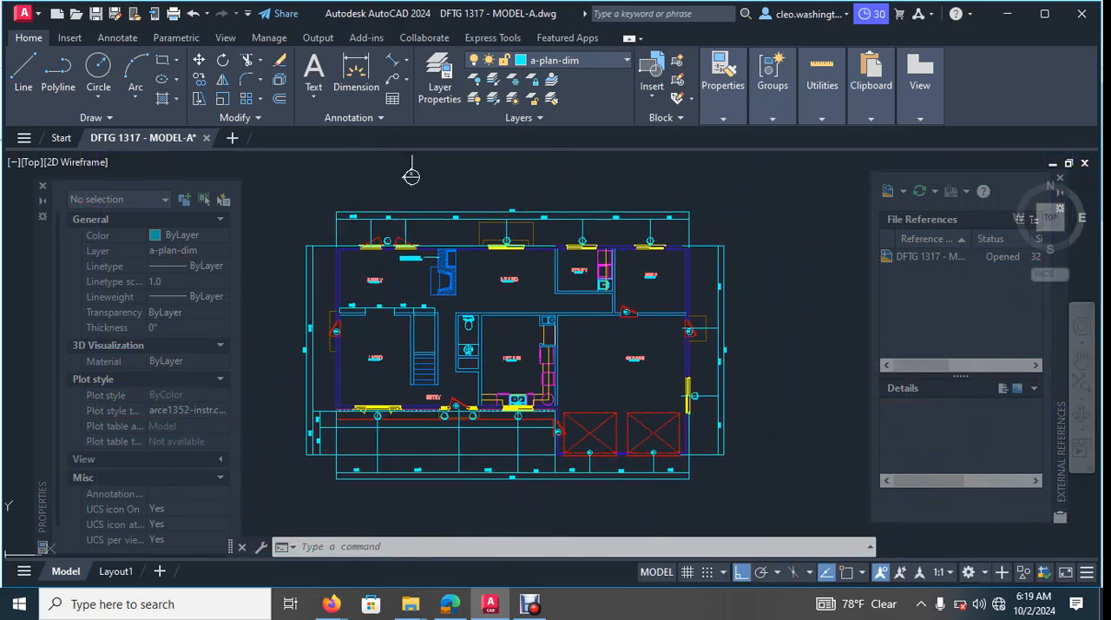
pyautogui.scroll(3, 699, 398)
pyautogui.scroll(-4, 564, 403)
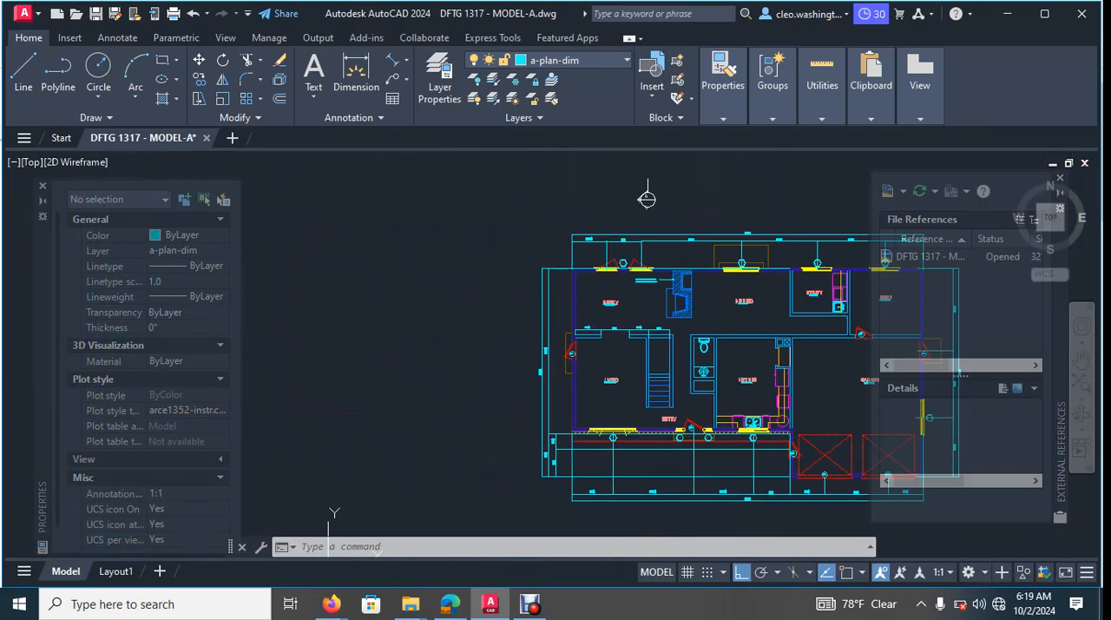
pyautogui.scroll(5, 605, 315)
pyautogui.moveTo(605, 315); pyautogui.dragTo(318, 305, button='middle')
pyautogui.scroll(-3, 762, 344)
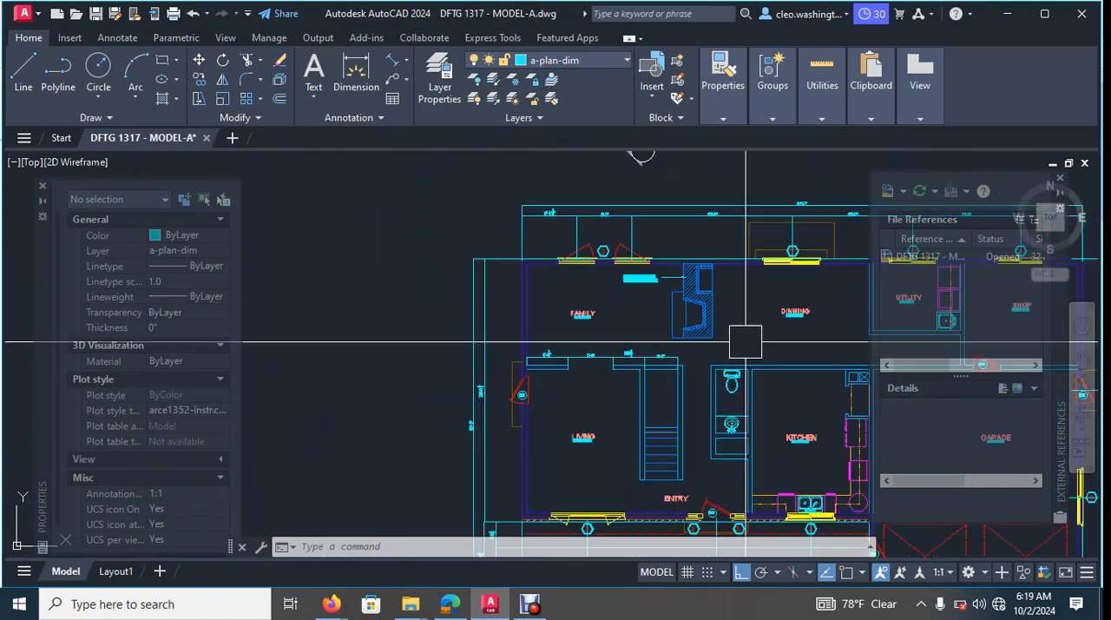
pyautogui.scroll(5, 591, 396)
pyautogui.scroll(-4, 606, 337)
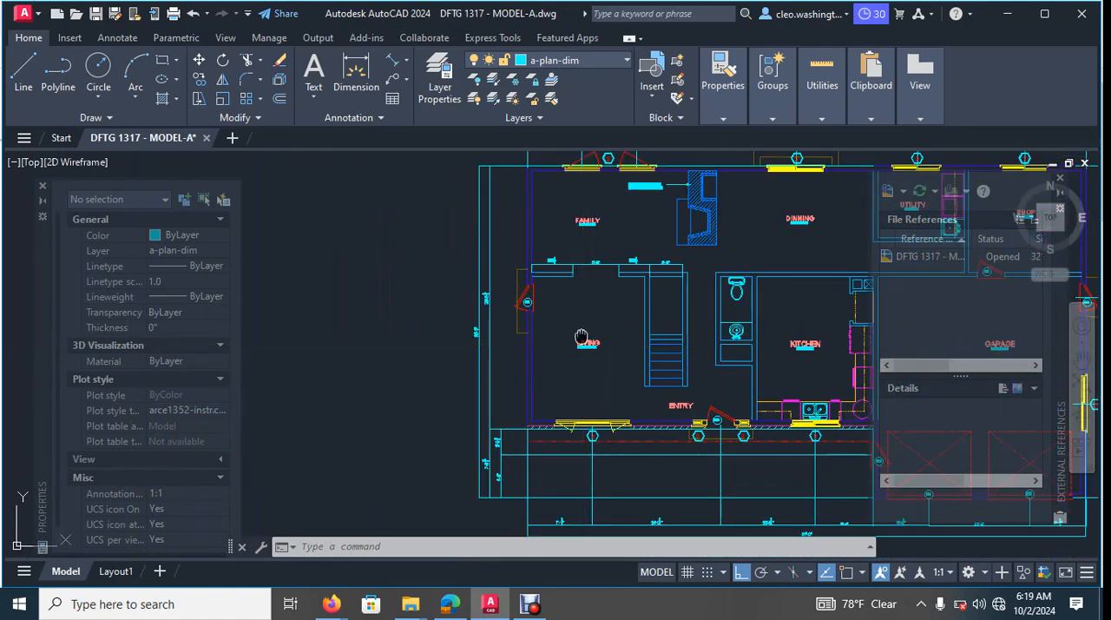
pyautogui.scroll(-3, 588, 260)
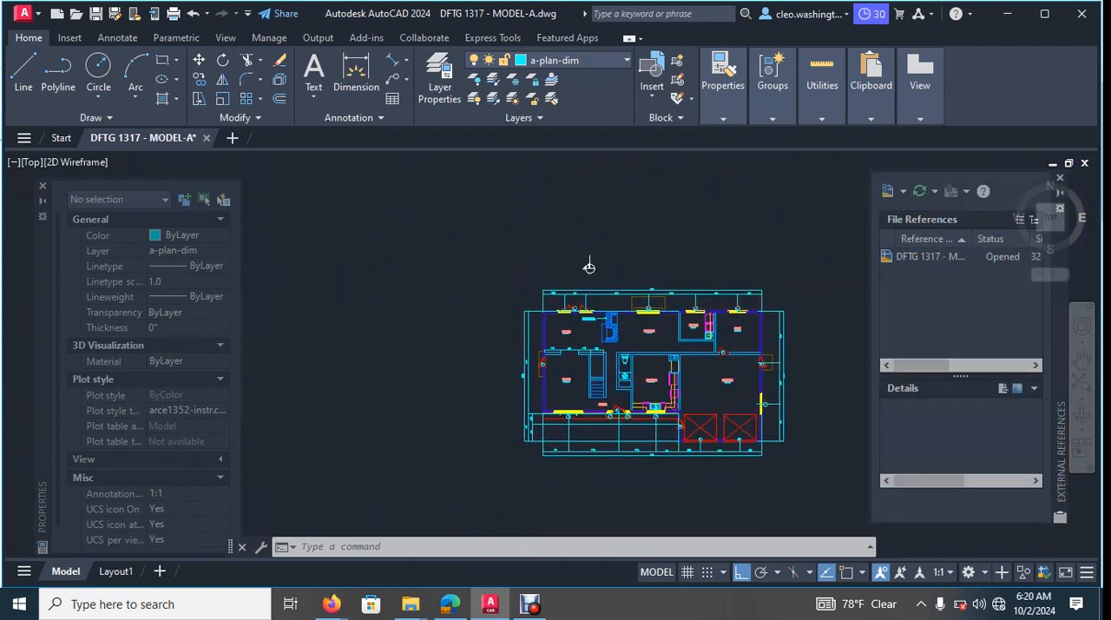
# - With ortho on, copy the garage side-wall window horizontally across the plan into the empty space outside the living room
pyautogui.scroll(10, 588, 260)
pyautogui.scroll(3, 578, 382)
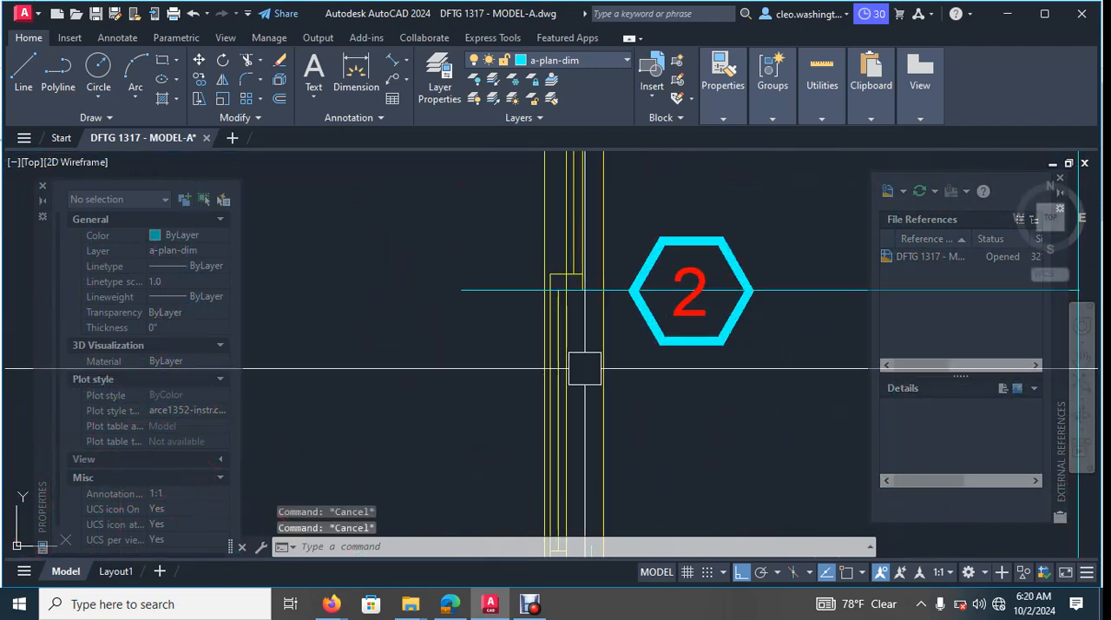
pyautogui.click(565, 342)
pyautogui.scroll(-6, 593, 396)
pyautogui.write('o')
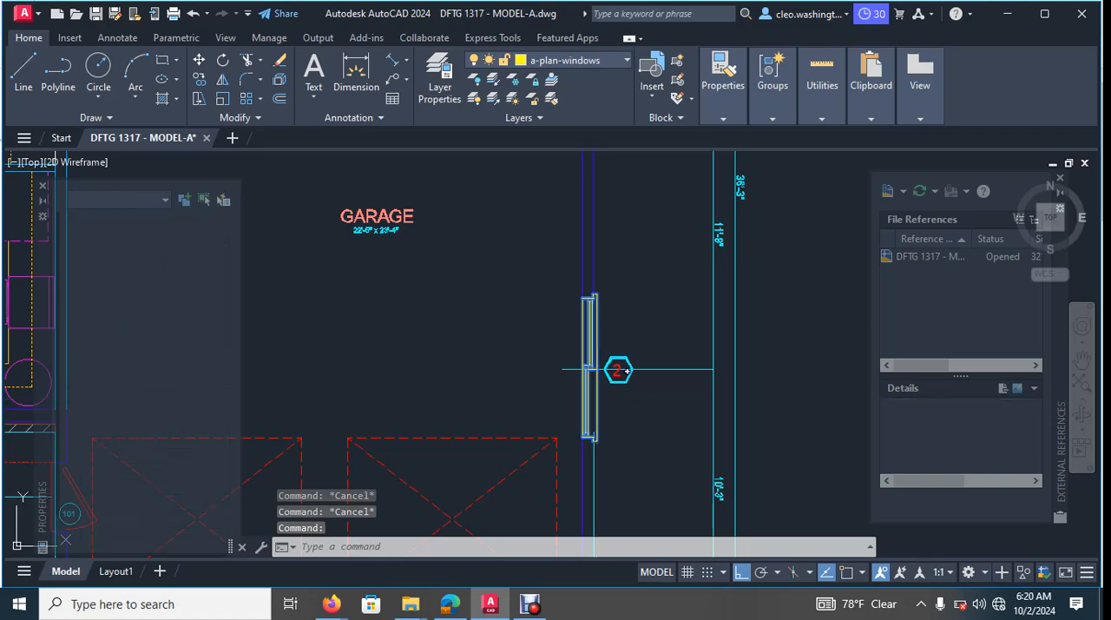
pyautogui.press('Return')
pyautogui.click(559, 336)
pyautogui.scroll(-5, 559, 347)
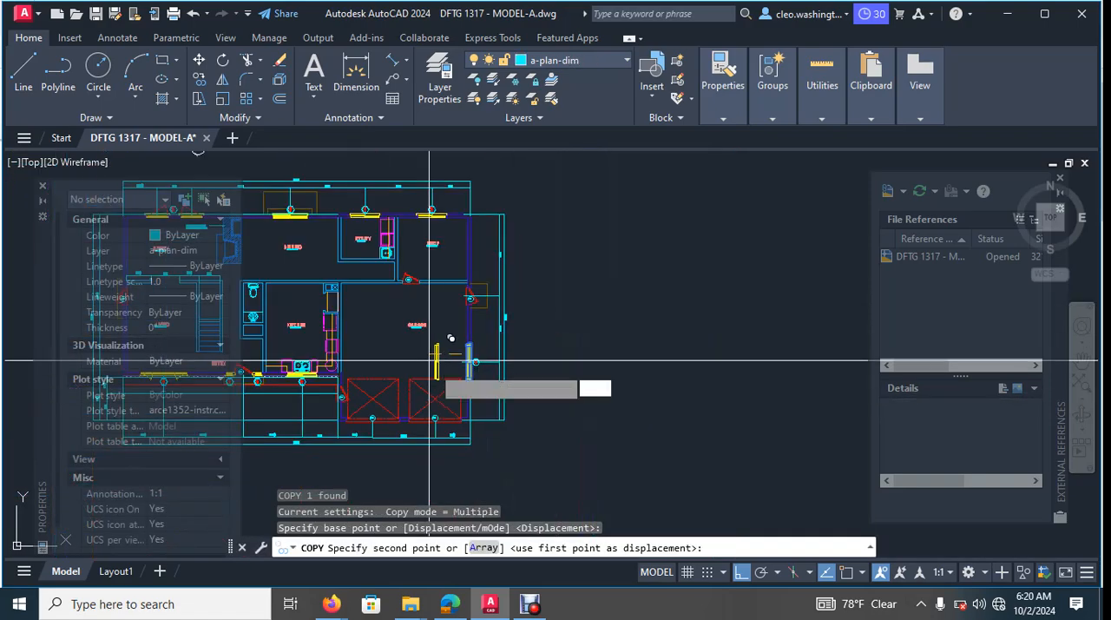
pyautogui.scroll(8, 624, 347)
pyautogui.scroll(5, 563, 345)
pyautogui.moveTo(560, 346); pyautogui.dragTo(776, 372, button='middle')
pyautogui.scroll(-5, 701, 367)
pyautogui.click(629, 370)
pyautogui.press('Escape')
pyautogui.press('Escape')
pyautogui.press('Escape')
pyautogui.press('Escape')
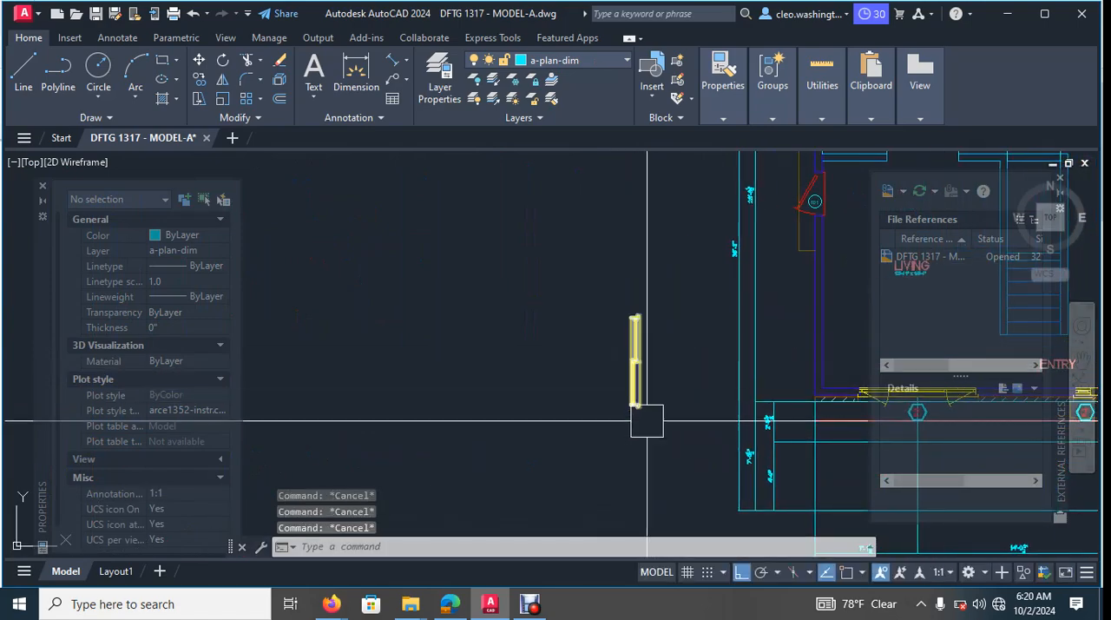
# - Mirror the copied window about a vertical line just beside it, keeping the source object
pyautogui.write('mi')
pyautogui.press('Return')
pyautogui.scroll(3, 622, 356)
pyautogui.press('Return')
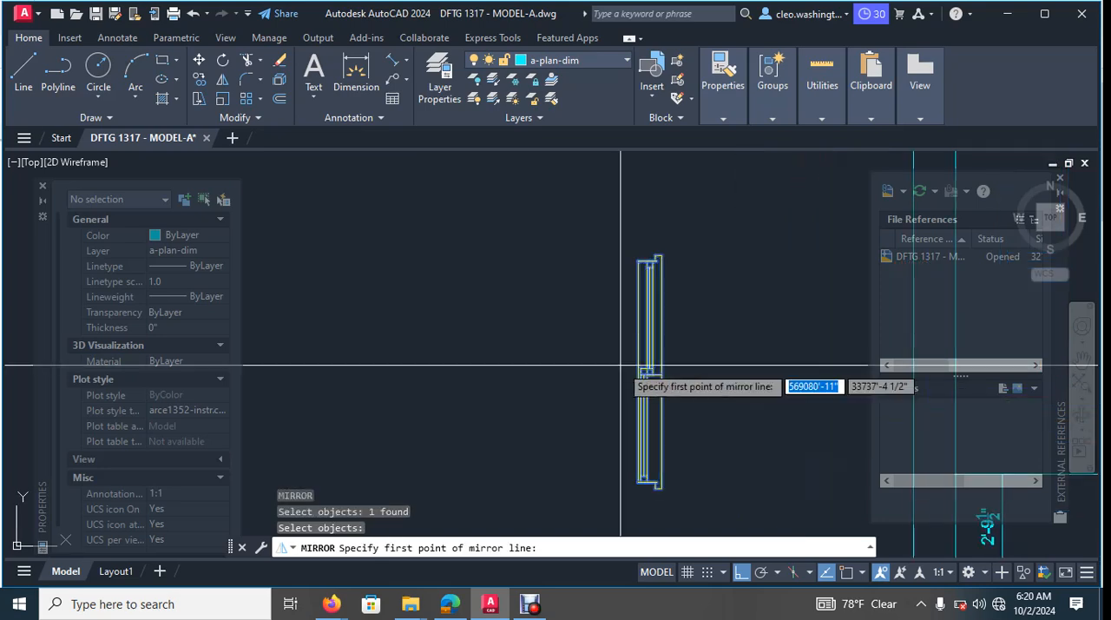
pyautogui.click(631, 367)
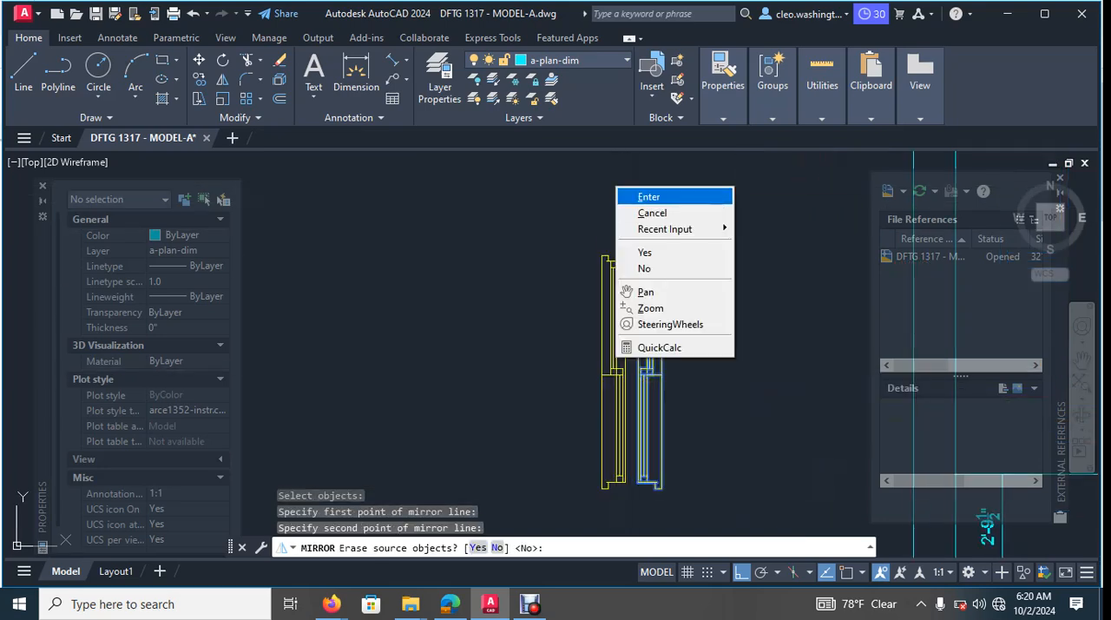
pyautogui.click(640, 197)
pyautogui.press('Escape')
pyautogui.press('Escape')
# - Erase the unmirrored source copy of the window, leaving only the mirrored one outside the living room
pyautogui.click(660, 345)
pyautogui.moveTo(660, 345); pyautogui.dragTo(627, 375, button='middle')
pyautogui.press('Delete')
pyautogui.scroll(-5, 662, 333)
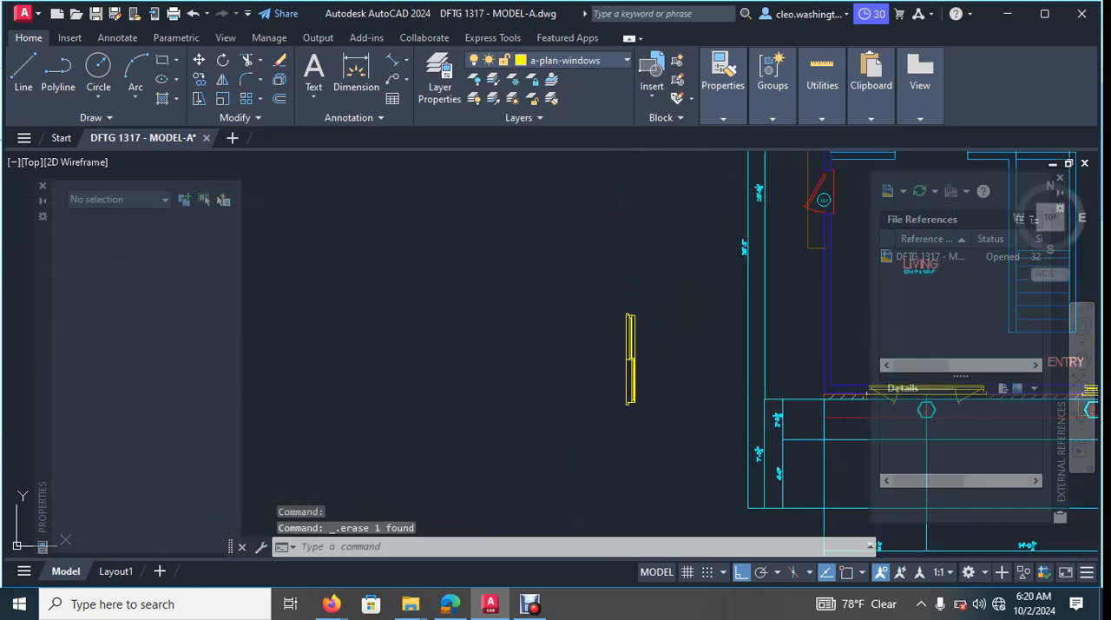
pyautogui.moveTo(661, 332); pyautogui.dragTo(587, 356, button='middle')
pyautogui.press('Escape')
pyautogui.press('Escape')
pyautogui.press('Escape')
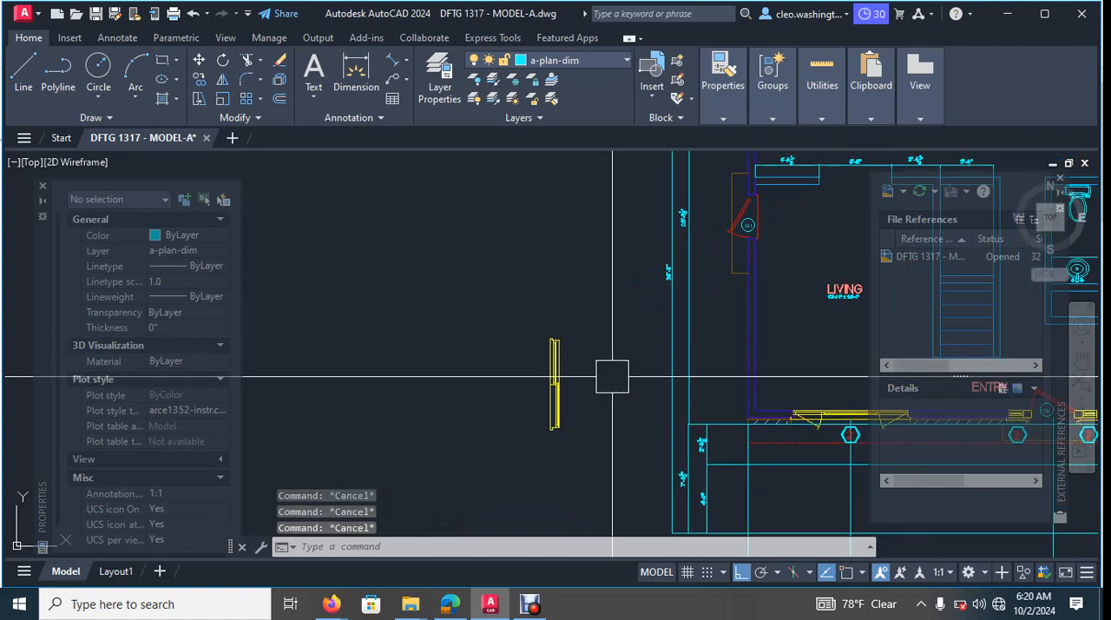
# - Move the mirrored window straight up about 2' in the space outside the living room
pyautogui.write('m')
pyautogui.press('Return')
pyautogui.click(553, 420)
pyautogui.press('Return')
pyautogui.click(608, 406)
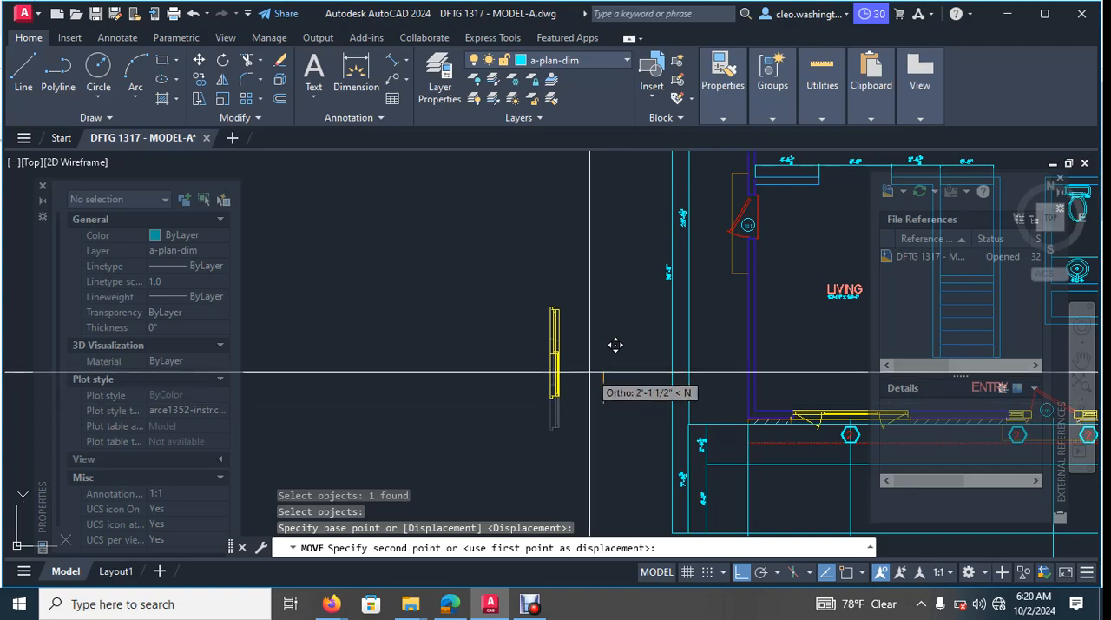
pyautogui.press('Escape')
pyautogui.press('Escape')
# - Move the mirrored window horizontally to just outside the living room's side wall, below the exterior door
pyautogui.press('Return')
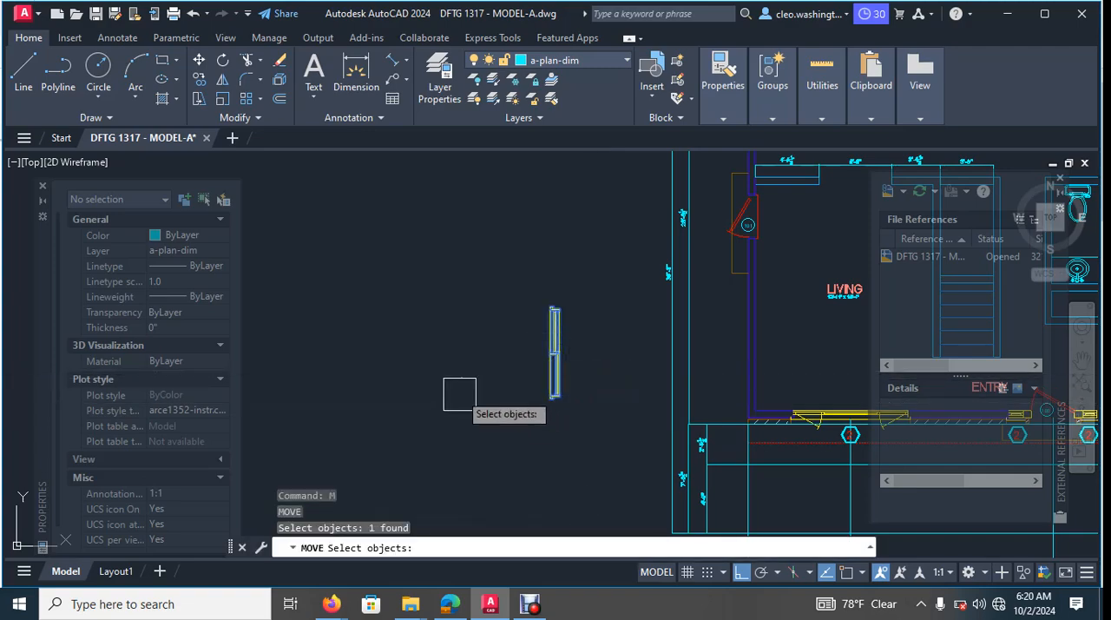
pyautogui.press('Return')
pyautogui.click(443, 345)
pyautogui.click(612, 334)
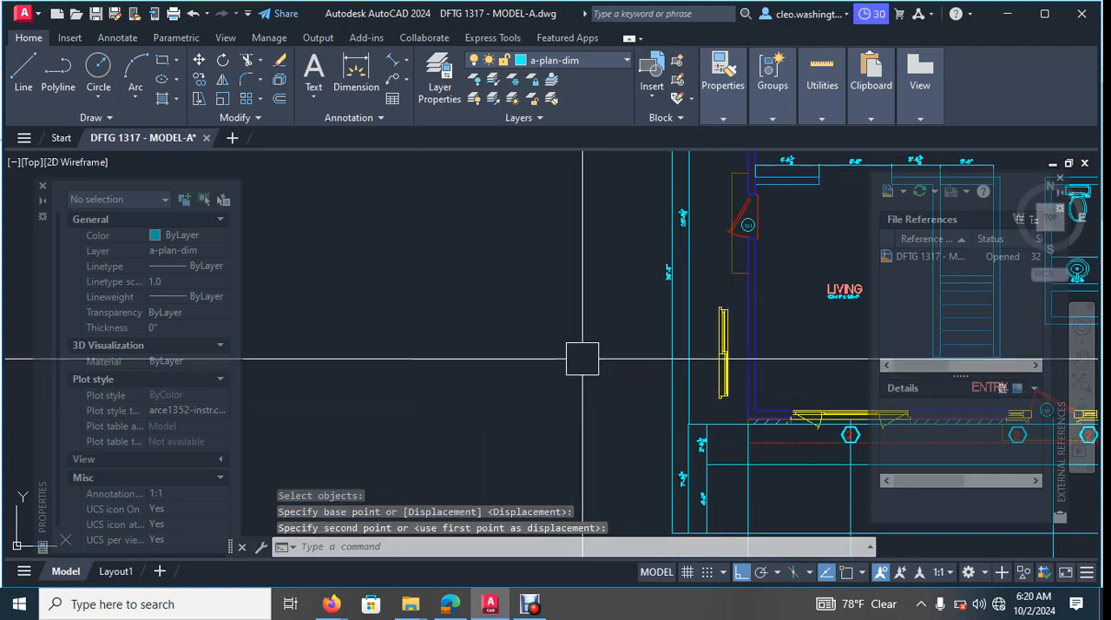
pyautogui.press('Escape')
# - Move the mirrored window slightly up alongside the living room's side wall, between the exterior door and the front corner
pyautogui.moveTo(787, 274); pyautogui.dragTo(521, 292, button='middle')
pyautogui.scroll(2, 522, 292)
pyautogui.moveTo(514, 410)
pyautogui.mouseDown(button='middle')
pyautogui.moveTo(589, 341)
pyautogui.moveTo(604, 367)
pyautogui.mouseUp(button='middle')
pyautogui.press('Return')
pyautogui.click(492, 358)
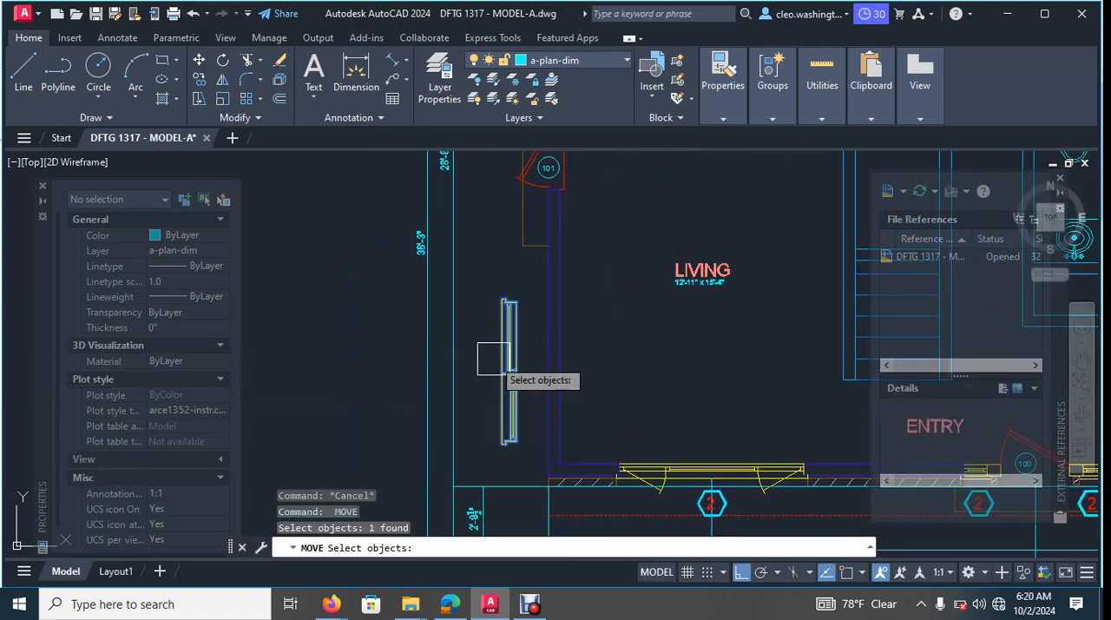
pyautogui.scroll(-2, 575, 369)
pyautogui.moveTo(585, 379); pyautogui.dragTo(599, 393, button='middle')
pyautogui.press('Return')
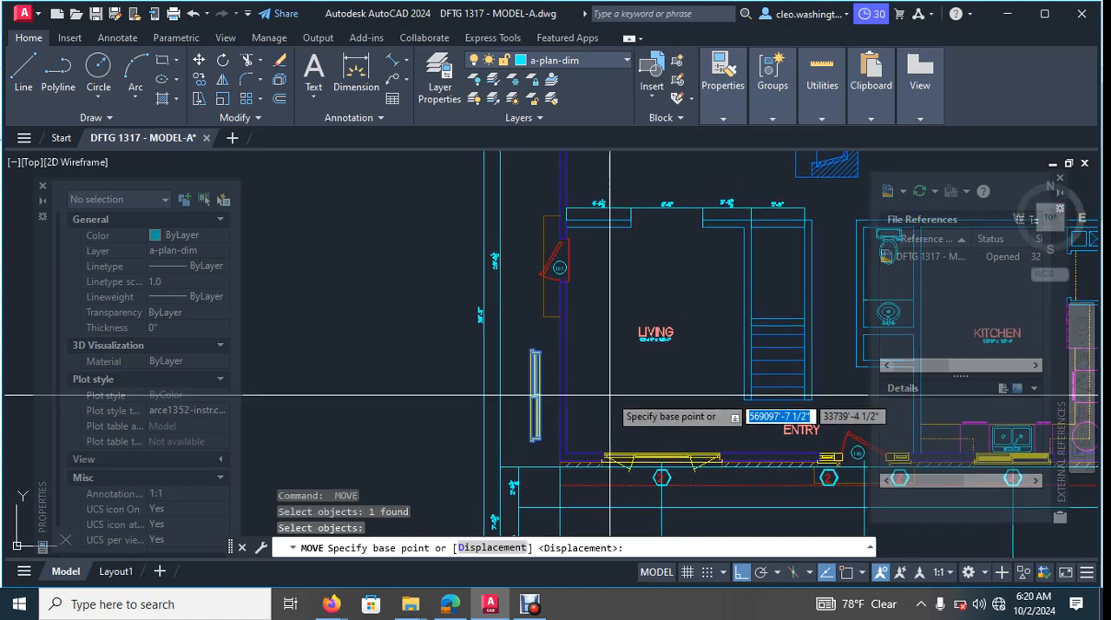
pyautogui.click(613, 393)
pyautogui.press('Escape')
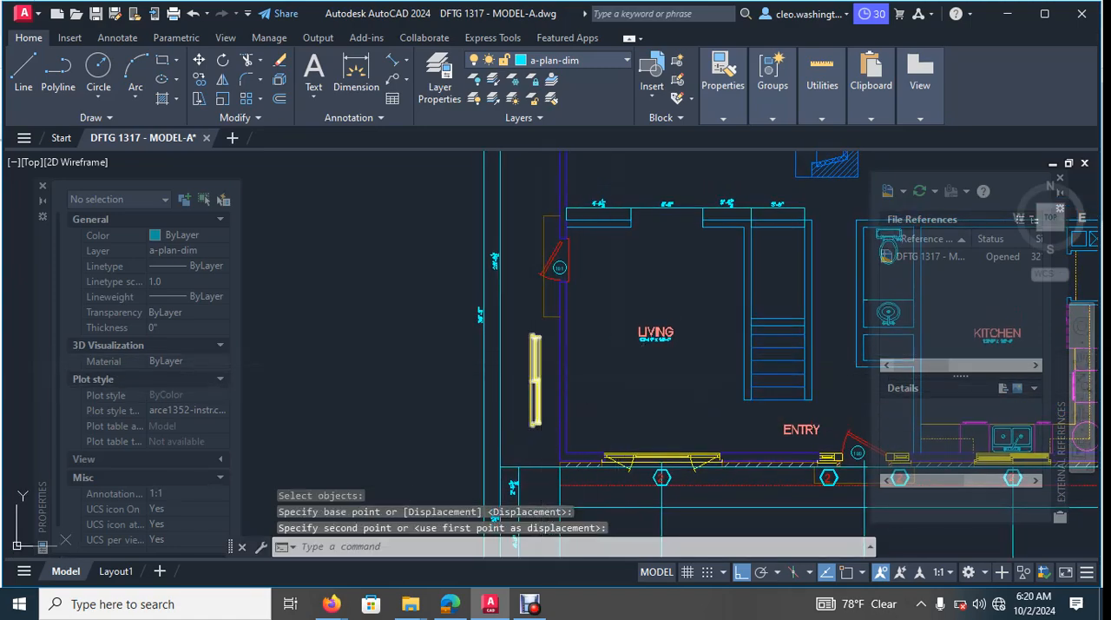
pyautogui.press('Escape')
# - Start a line at the mirrored window, turn ortho off, and abandon the line with object snap left off
pyautogui.scroll(4, 546, 353)
pyautogui.write('l')
pyautogui.press('Return')
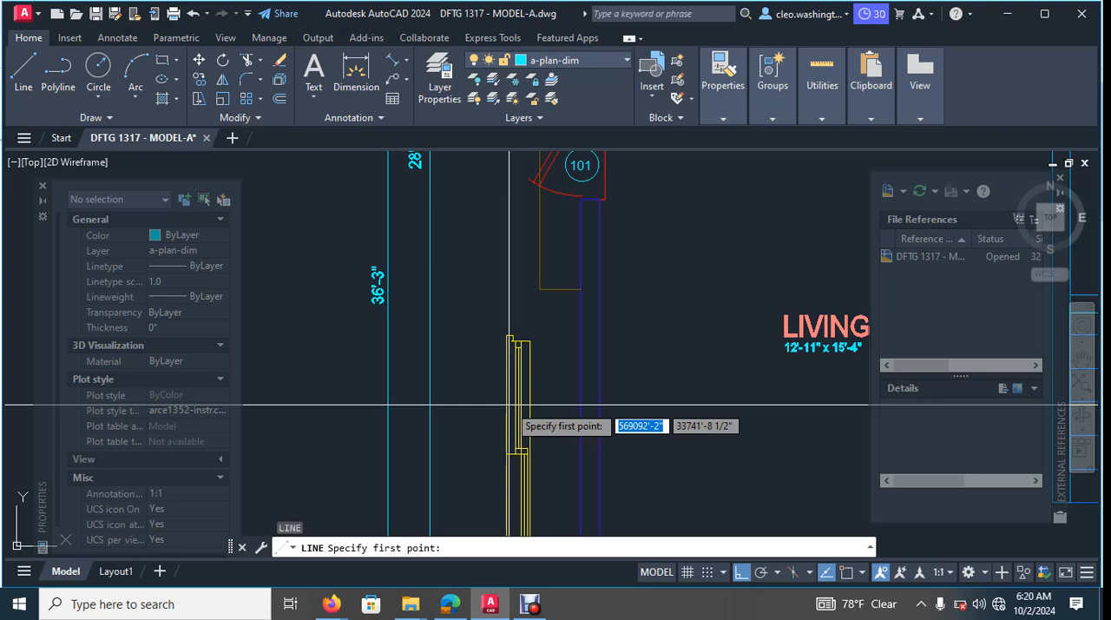
pyautogui.press('F8')
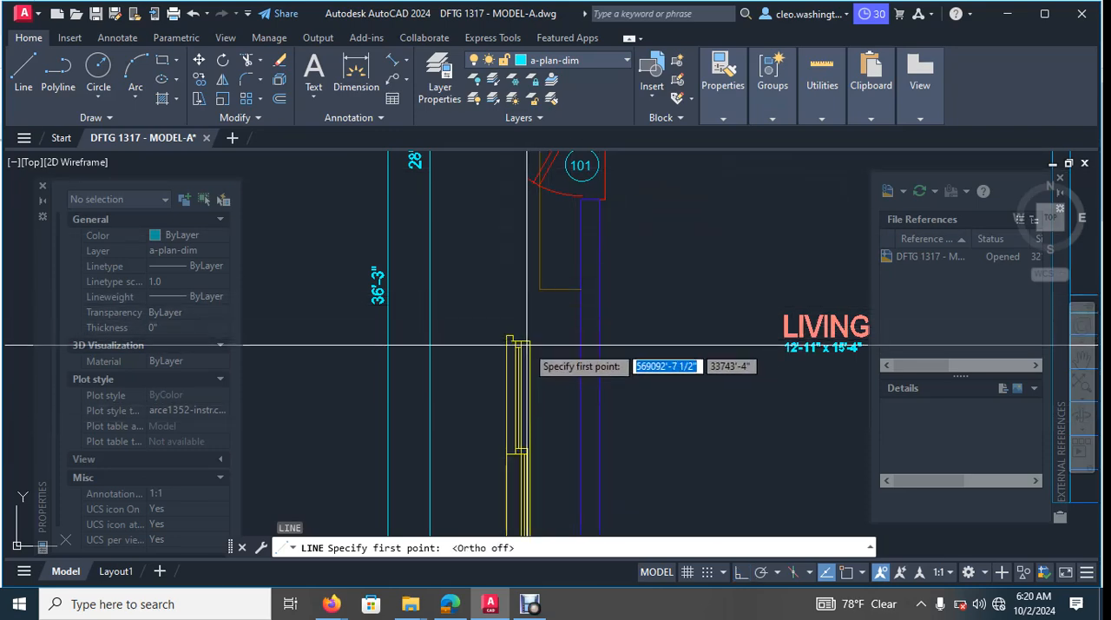
pyautogui.scroll(2, 527, 349)
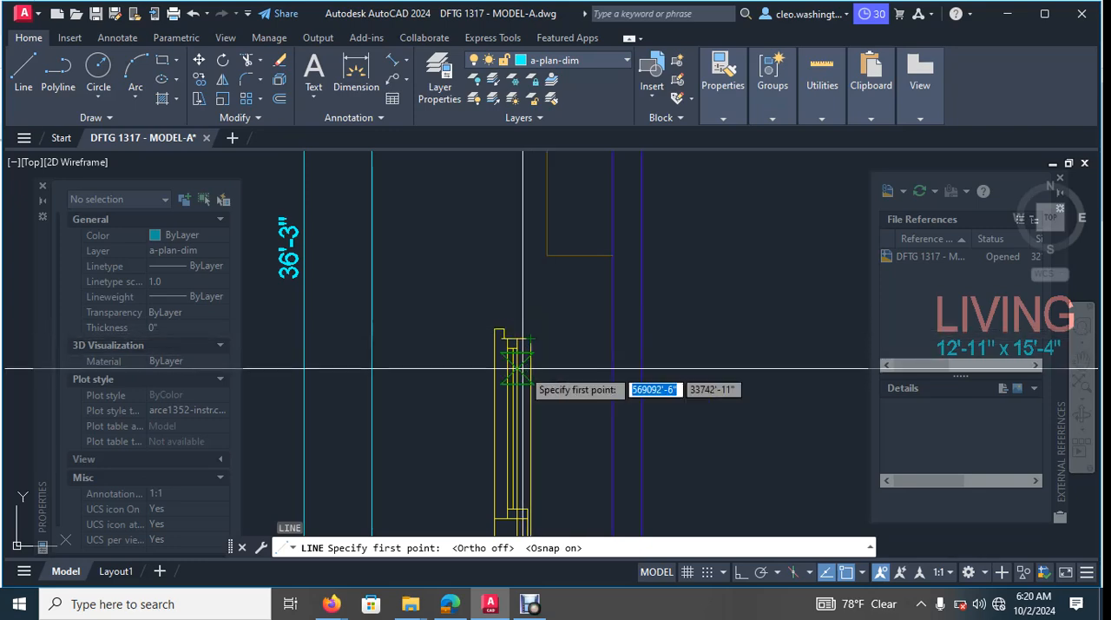
pyautogui.press('F3')
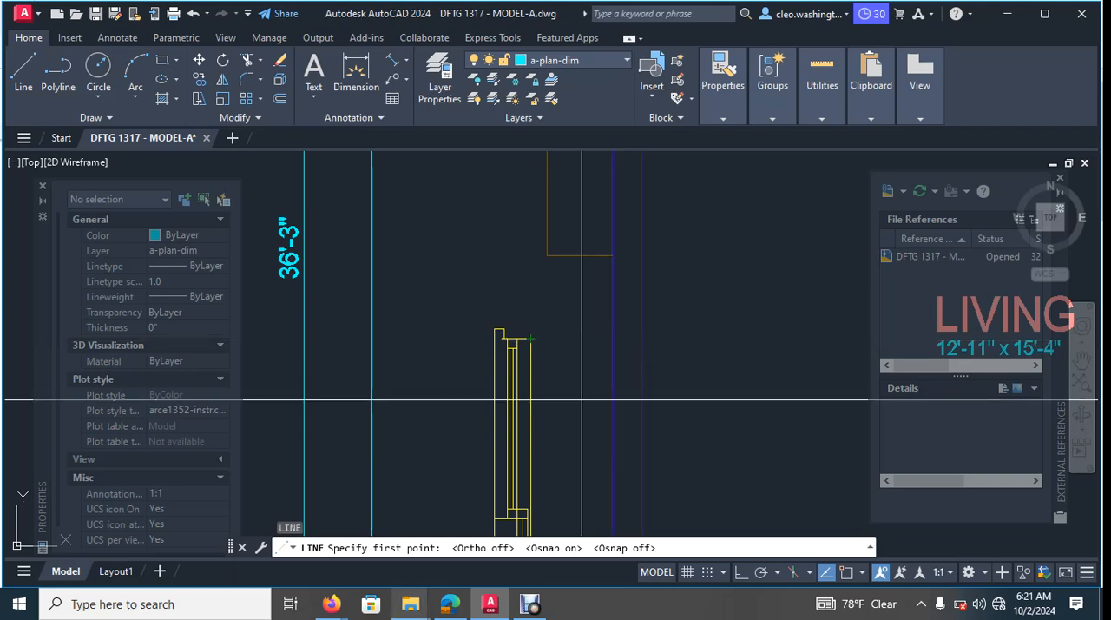
pyautogui.moveTo(411, 603)
pyautogui.press('F3')
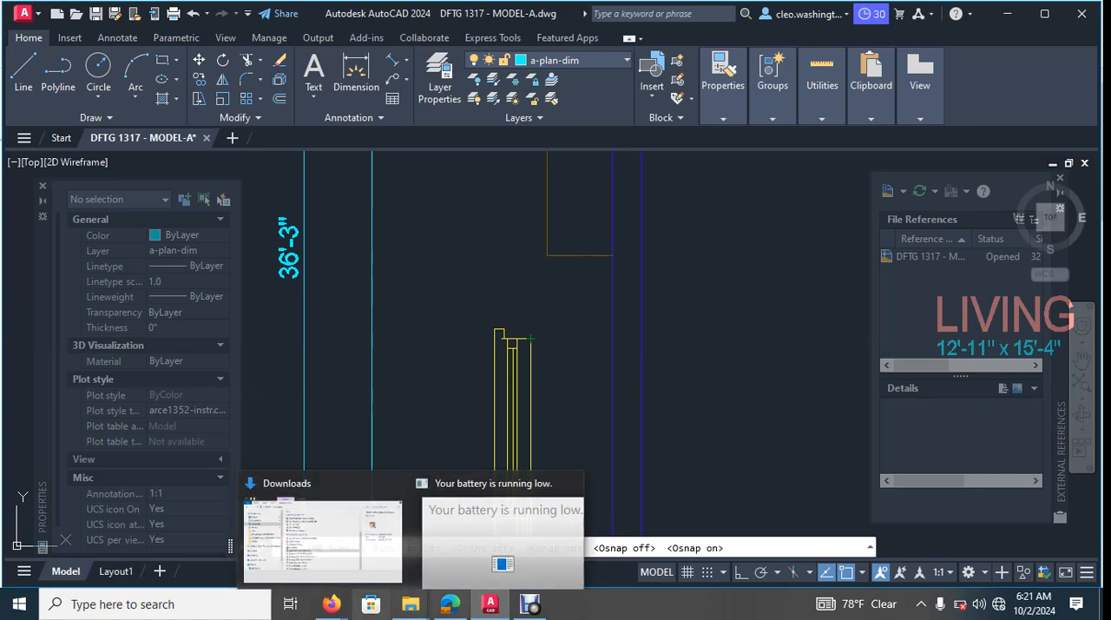
pyautogui.press('Escape')
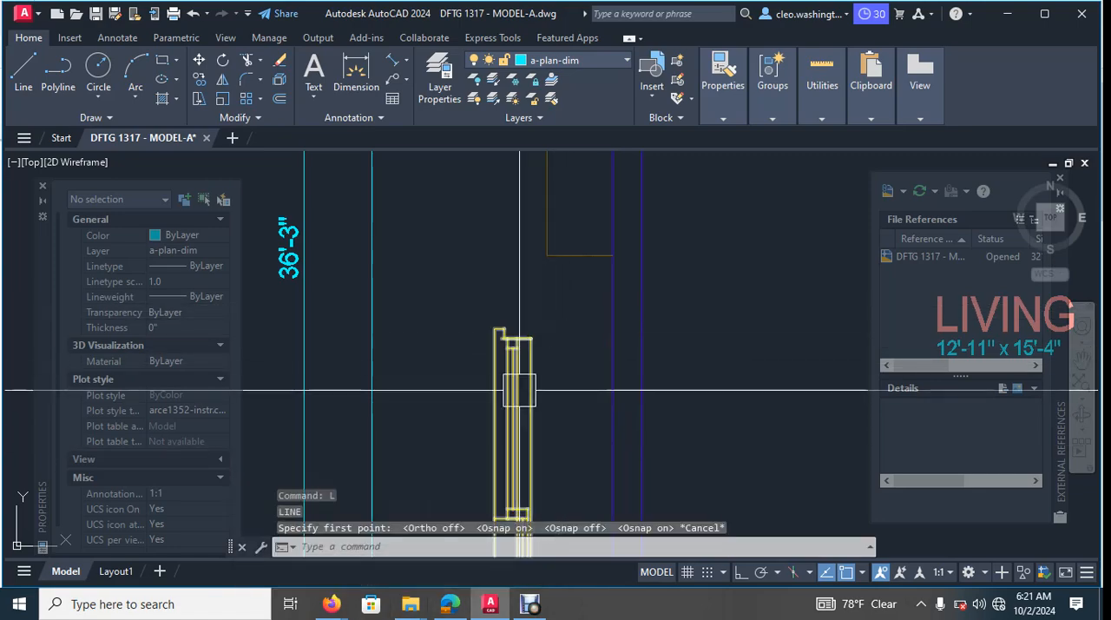
pyautogui.press('F3')
pyautogui.press('Escape')
pyautogui.press('Escape')
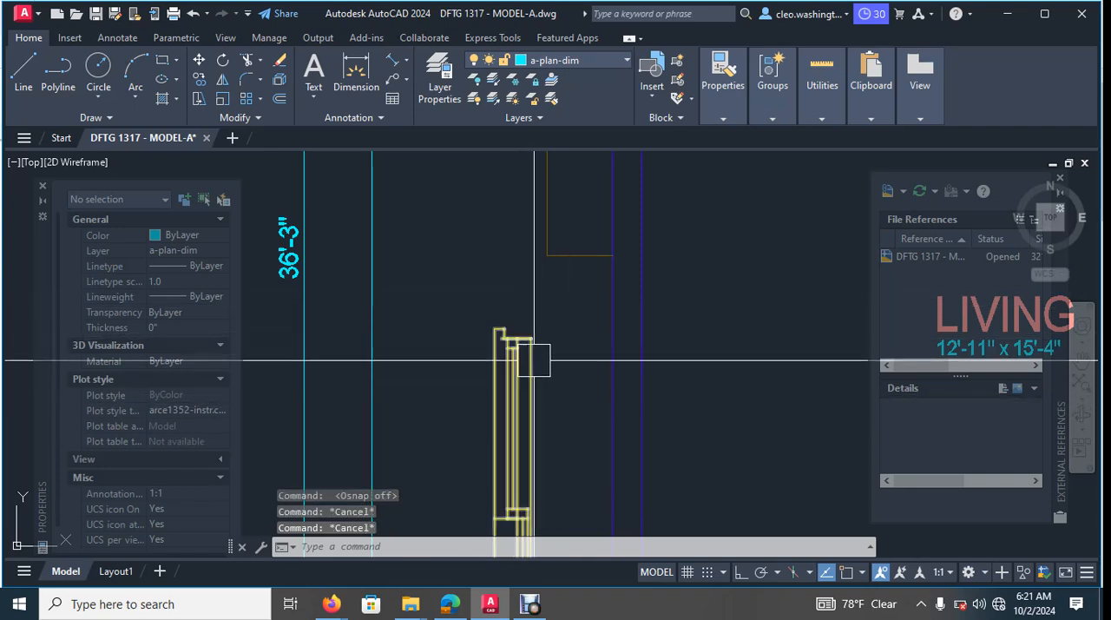
# - Turn object snap on and move the mirrored window slightly closer to the living room's side wall
pyautogui.write('m')
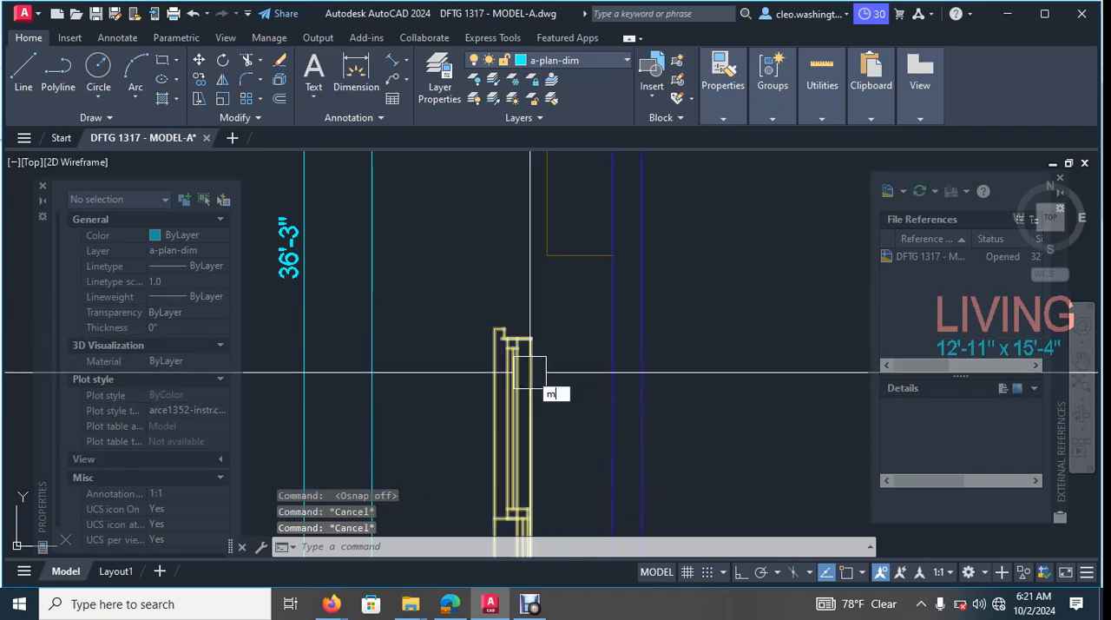
pyautogui.write('v')
pyautogui.press('BackSpace')
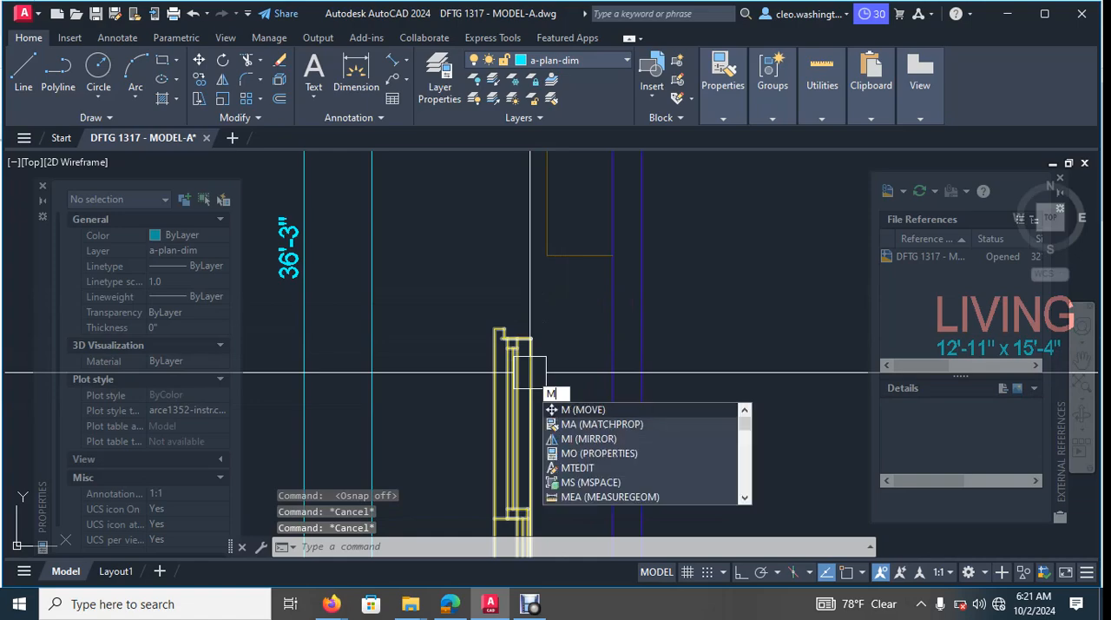
pyautogui.press('Return')
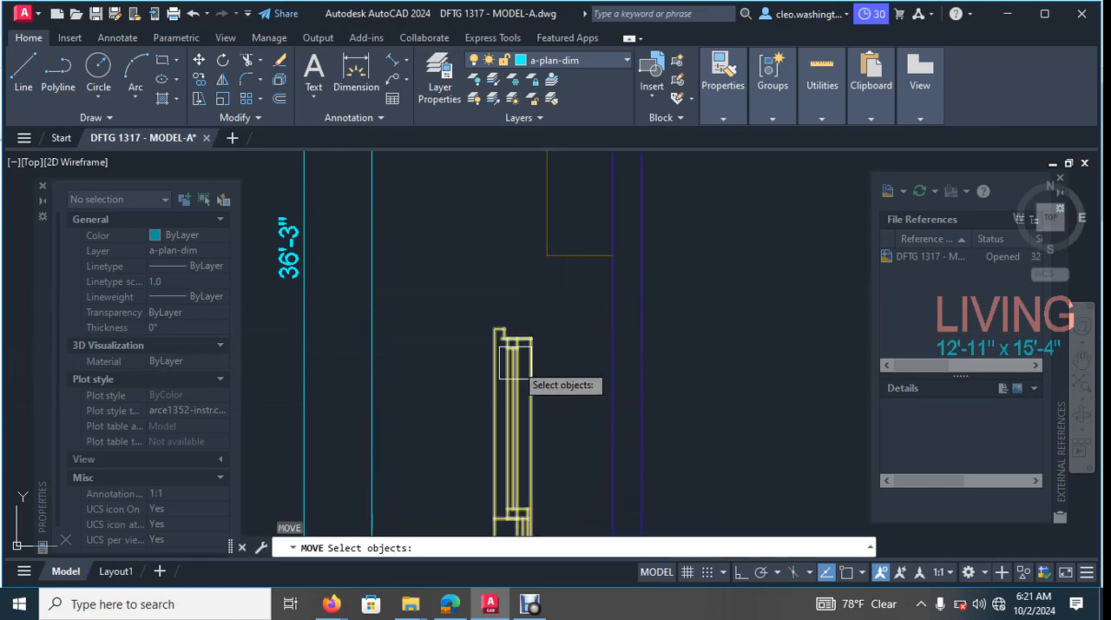
pyautogui.click(518, 356)
pyautogui.press('Return')
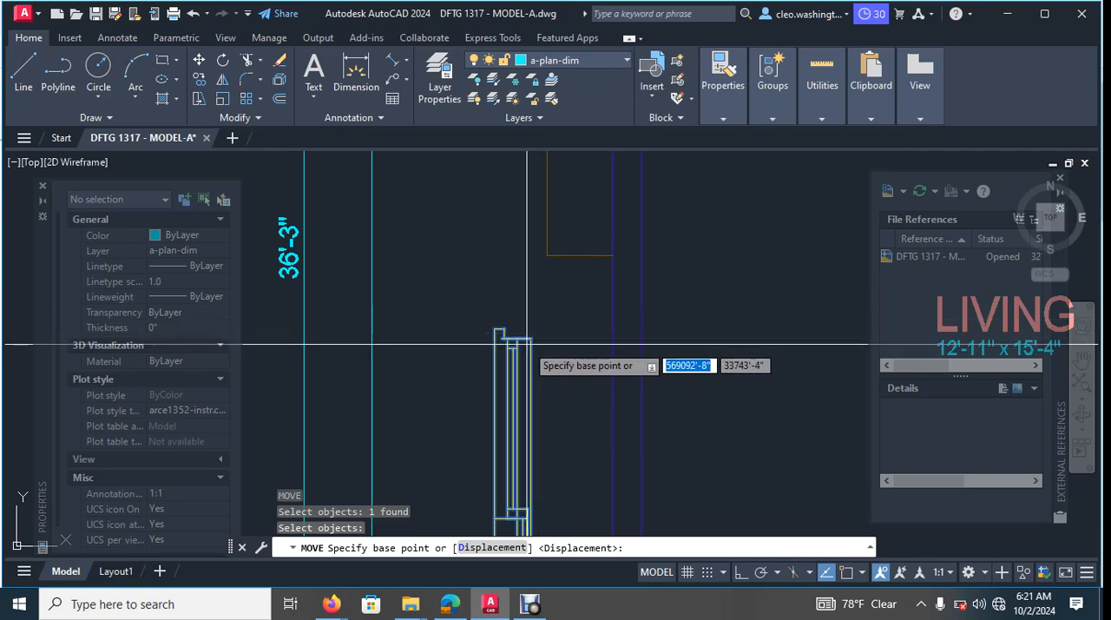
pyautogui.press('F3')
pyautogui.scroll(2, 704, 447)
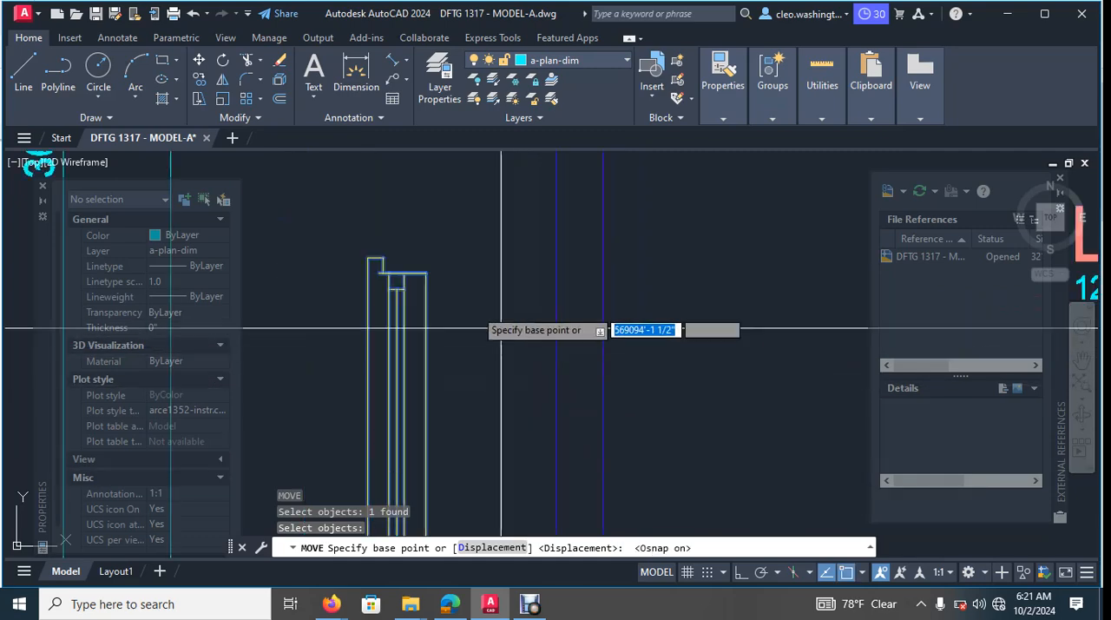
pyautogui.click(427, 273)
pyautogui.press('Escape')
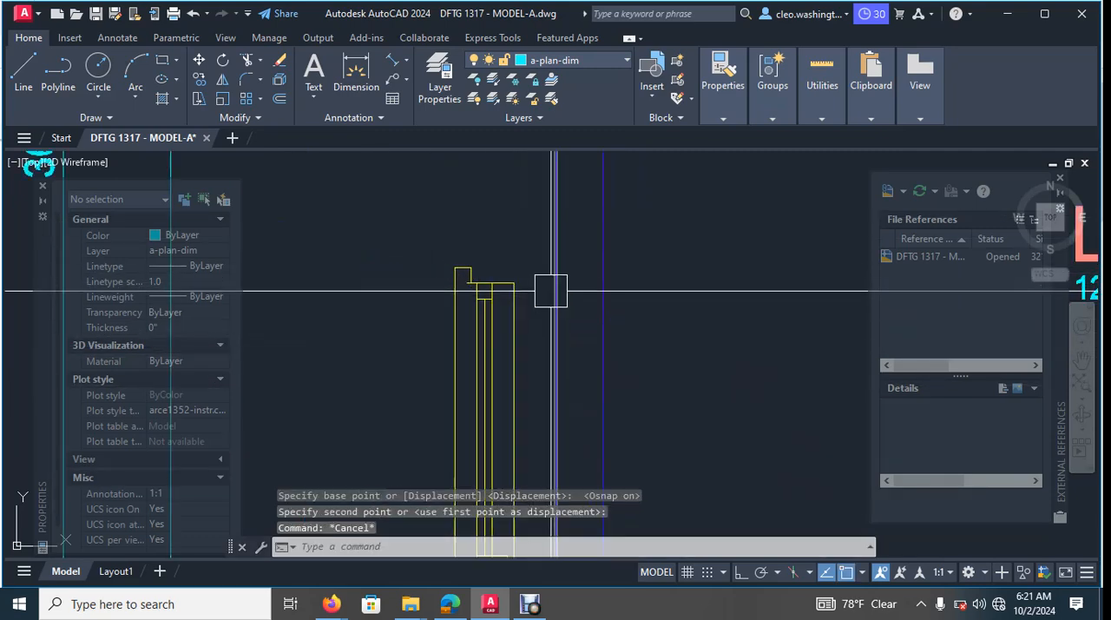
# - With ortho on, draw a horizontal line about 1'-10 1/2" long from the mirrored window's upper inner corner across the side wall
pyautogui.scroll(-4, 538, 297)
pyautogui.scroll(4, 551, 266)
pyautogui.moveTo(551, 266); pyautogui.dragTo(527, 283, button='middle')
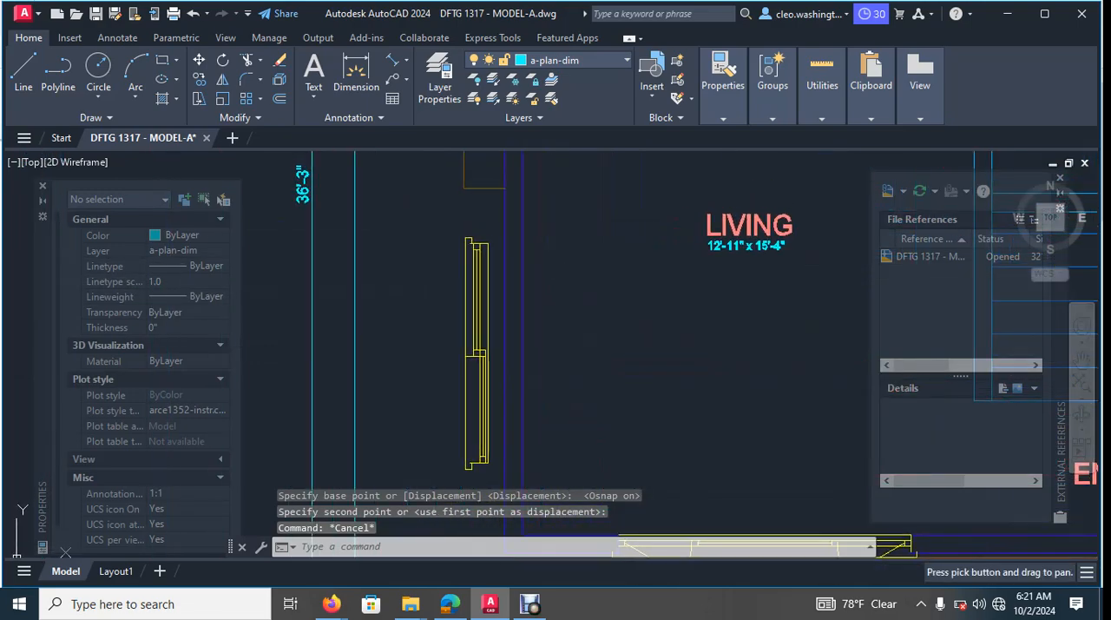
pyautogui.press('Escape')
pyautogui.press('Escape')
pyautogui.write('l')
pyautogui.press('Return')
pyautogui.scroll(4, 473, 232)
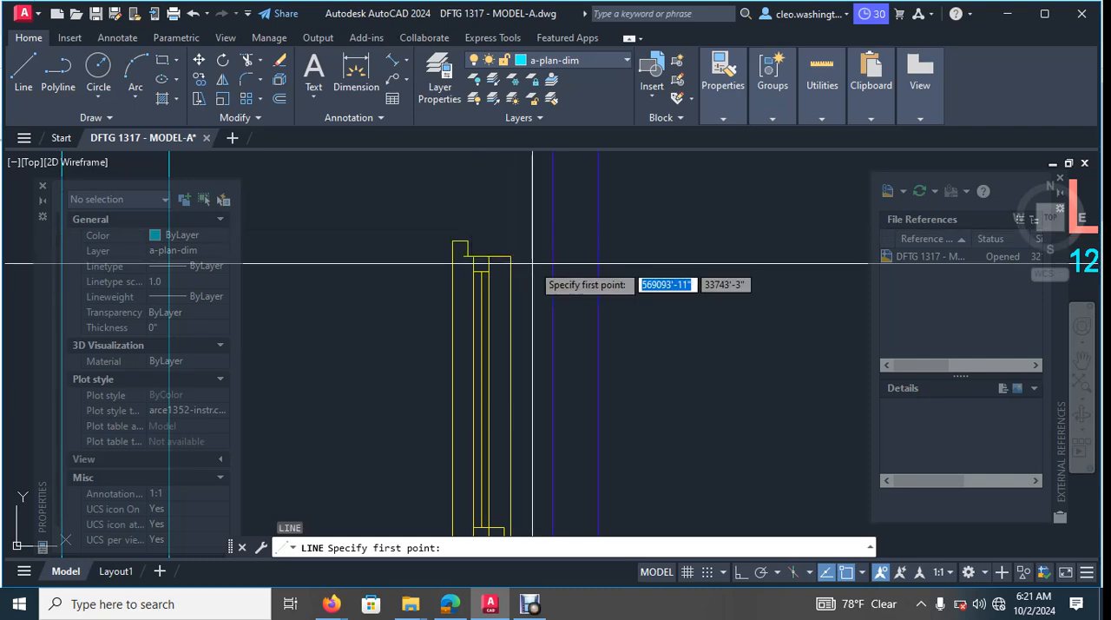
pyautogui.click(510, 256)
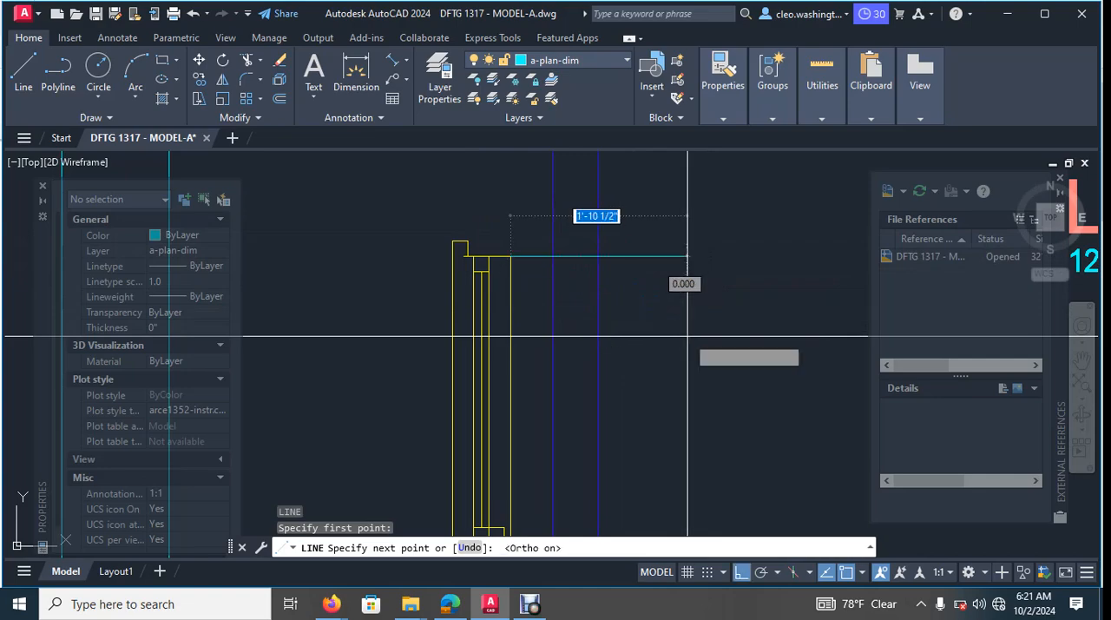
pyautogui.press('Escape')
# - Draw a second horizontal line from the mirrored window's lower inner corner across both faces of the side wall
pyautogui.scroll(-4, 662, 461)
pyautogui.moveTo(662, 461); pyautogui.dragTo(649, 373, button='middle')
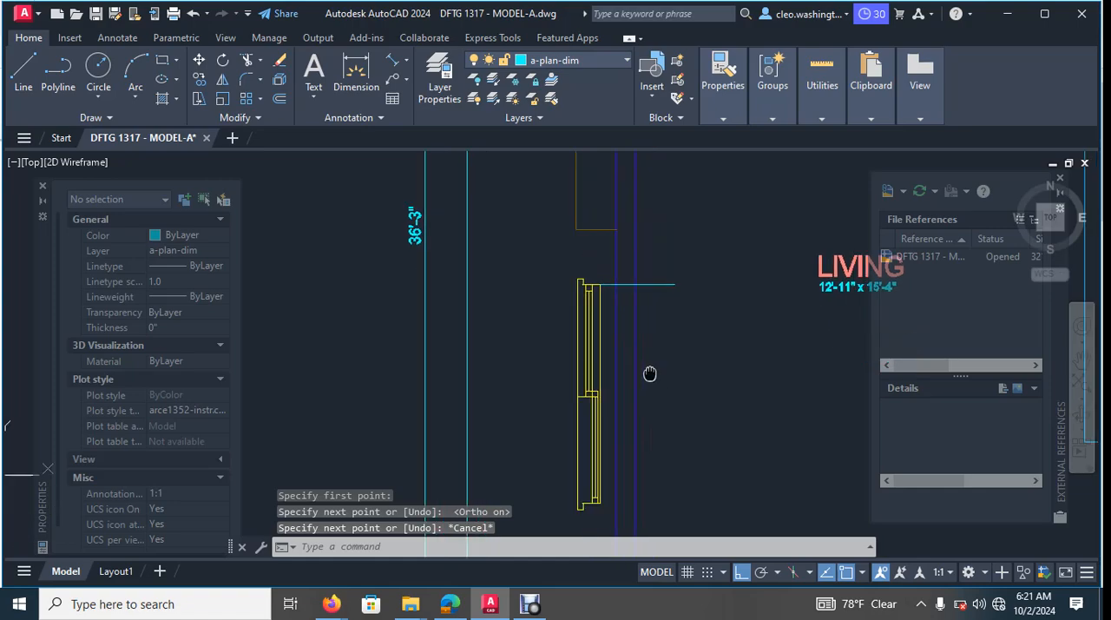
pyautogui.scroll(2, 637, 488)
pyautogui.moveTo(637, 488); pyautogui.dragTo(617, 390, button='middle')
pyautogui.scroll(4, 594, 391)
pyautogui.press('Return')
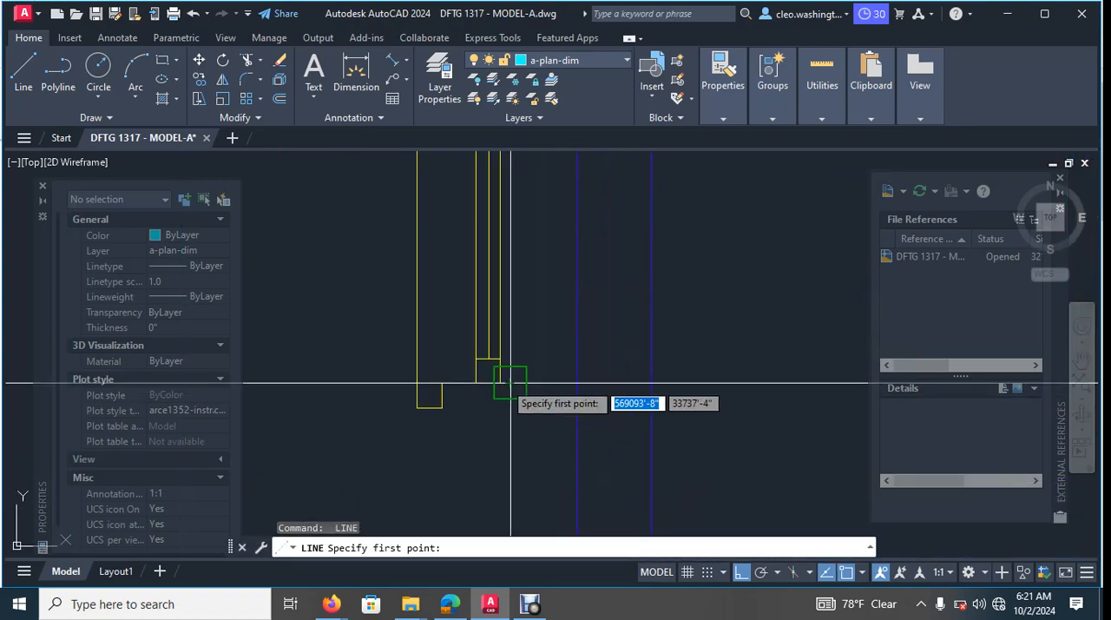
pyautogui.click(509, 383)
pyautogui.click(791, 396)
pyautogui.press('Escape')
pyautogui.scroll(-6, 636, 337)
pyautogui.moveTo(637, 333); pyautogui.dragTo(609, 366, button='middle')
pyautogui.press('Escape')
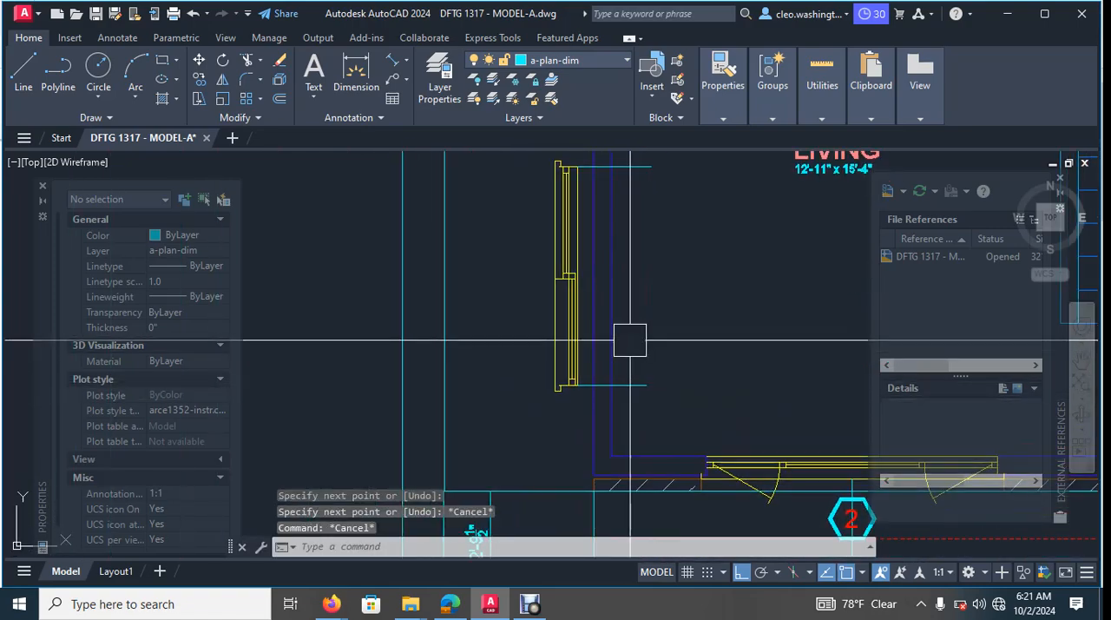
# - Trim both side wall lines between the two horizontal lines to cut the window opening
pyautogui.press('Return')
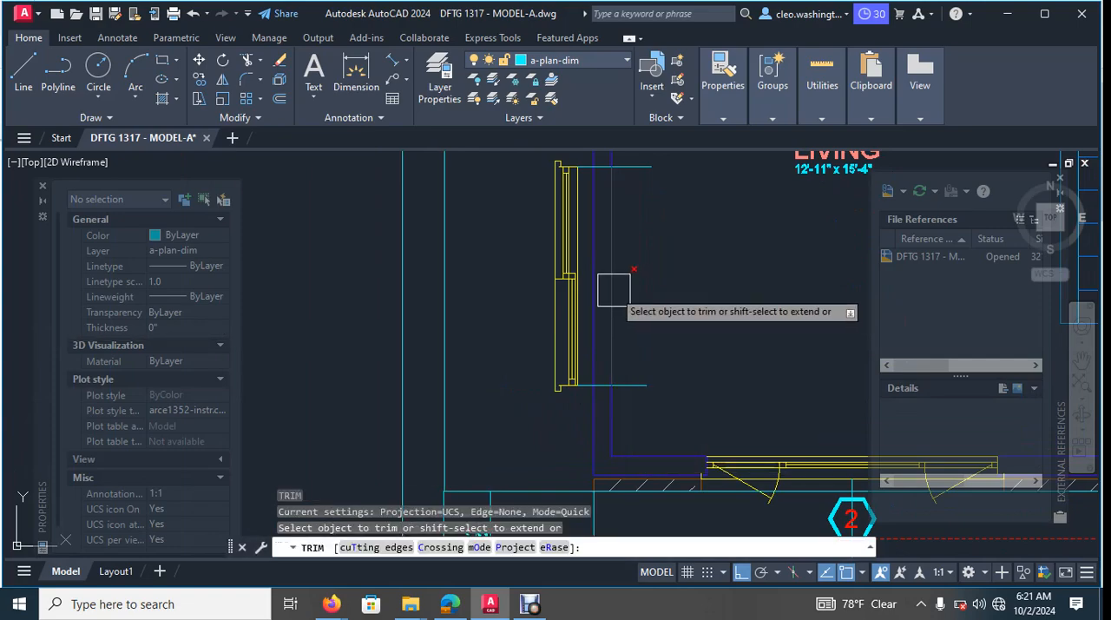
pyautogui.click(599, 291)
pyautogui.click(598, 293)
# - Trim the upper horizontal line's excess inside the living room back to the wall's inner face
pyautogui.scroll(2, 644, 258)
pyautogui.moveTo(646, 258); pyautogui.dragTo(624, 347, button='middle')
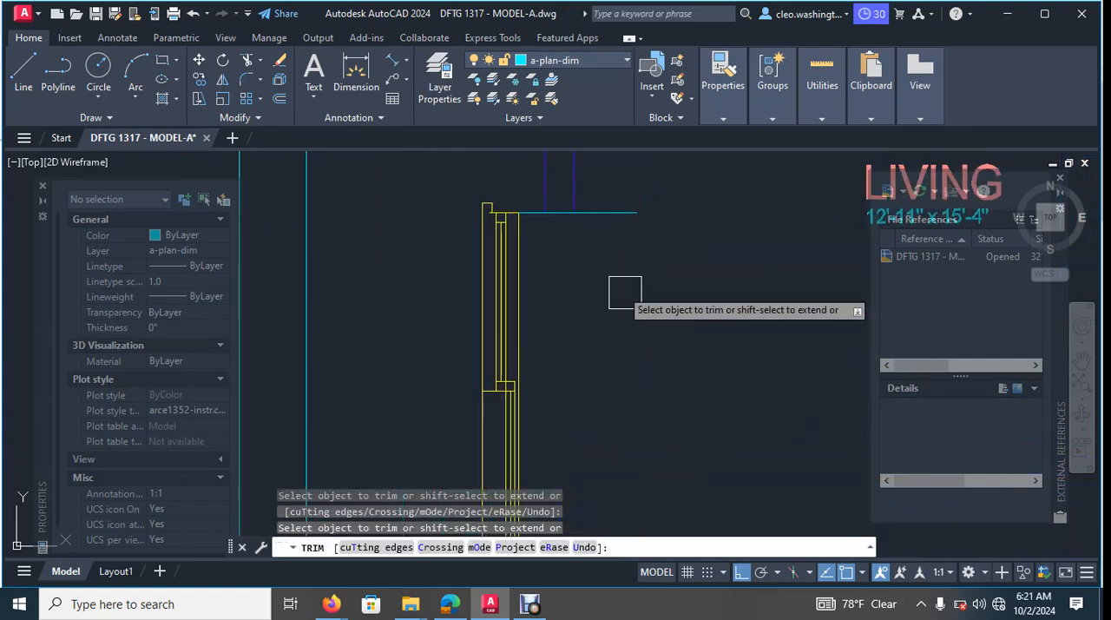
pyautogui.scroll(2, 625, 293)
pyautogui.moveTo(640, 214); pyautogui.dragTo(662, 304, button='middle')
pyautogui.scroll(-2, 526, 258)
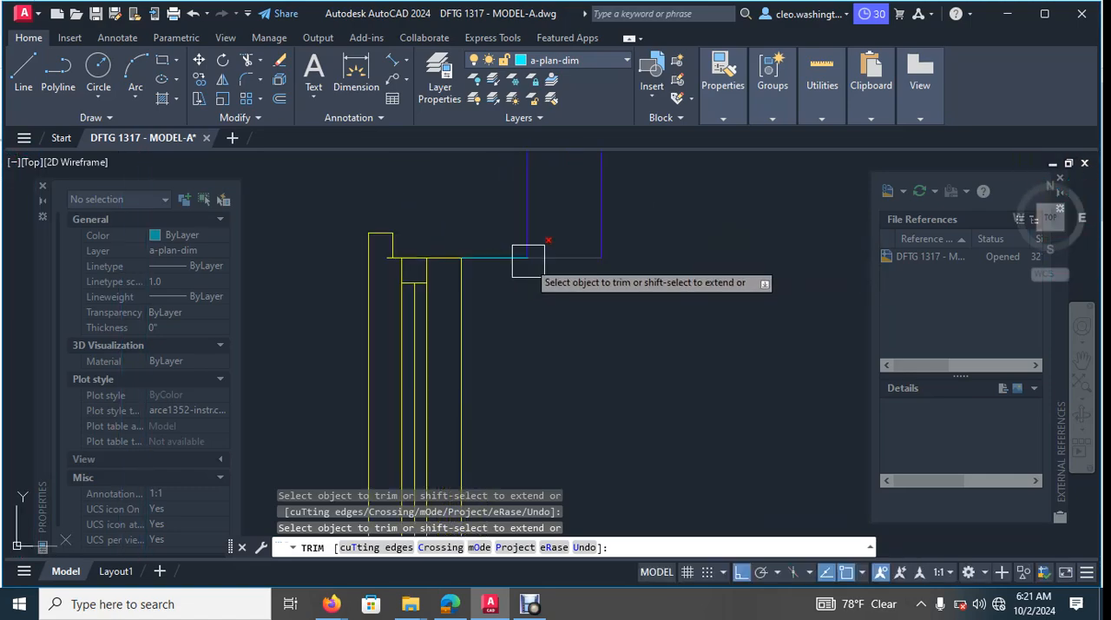
# - Trim the lower horizontal line on both sides so it only spans the thickness of the side wall
pyautogui.scroll(-2, 518, 428)
pyautogui.scroll(-2, 517, 428)
pyautogui.moveTo(517, 428); pyautogui.dragTo(576, 256, button='middle')
pyautogui.scroll(4, 536, 368)
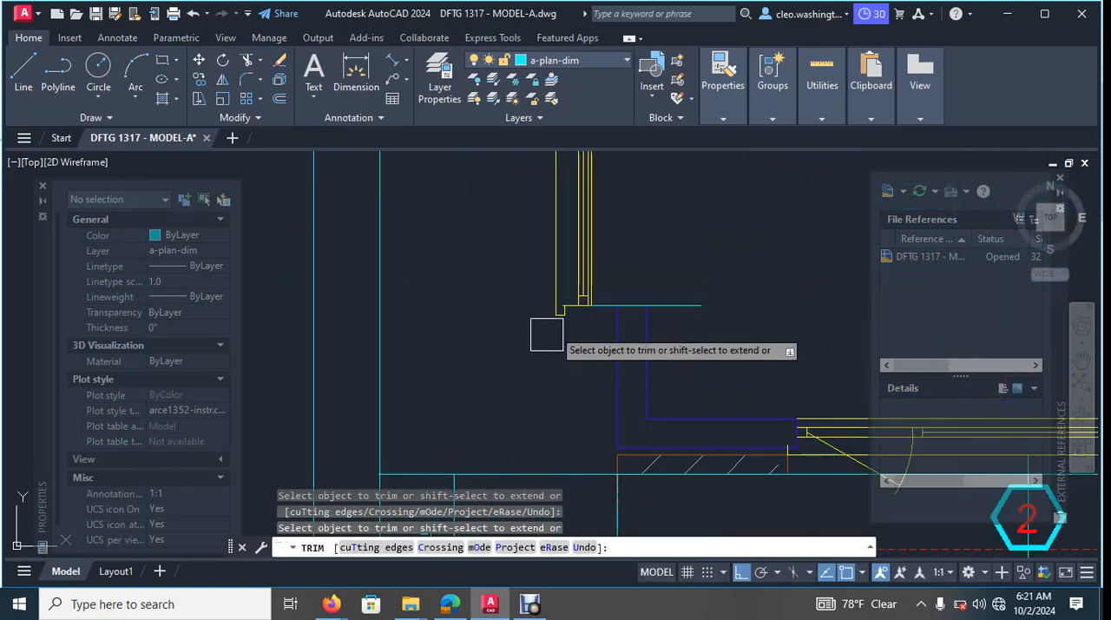
pyautogui.scroll(7, 634, 287)
pyautogui.click(457, 410)
pyautogui.moveTo(727, 318); pyautogui.dragTo(602, 290, button='middle')
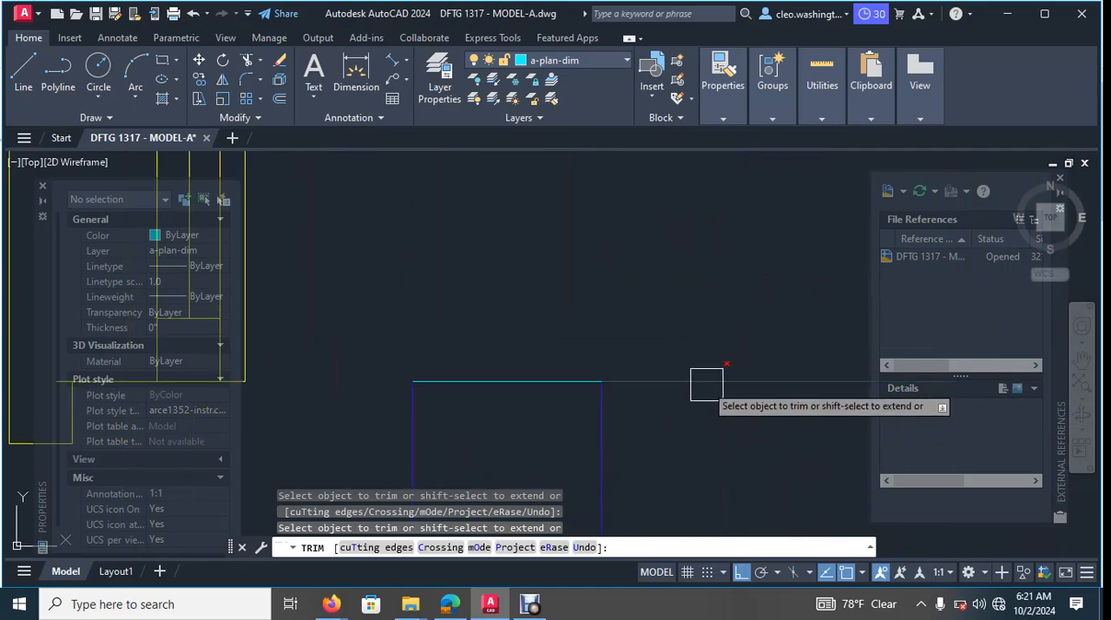
pyautogui.click(706, 383)
pyautogui.click(769, 325)
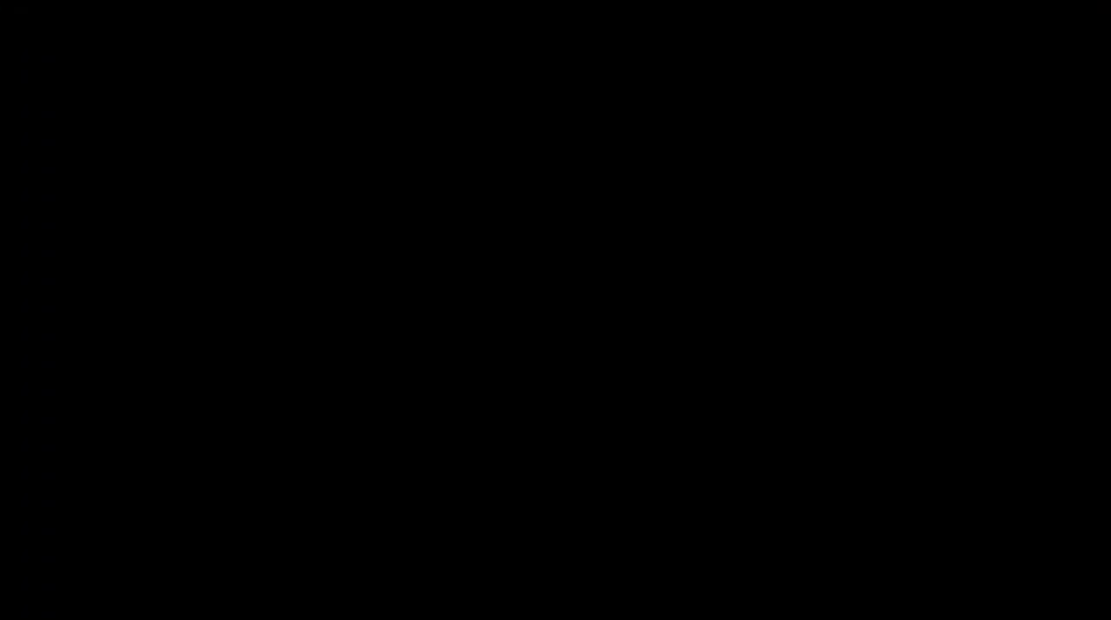
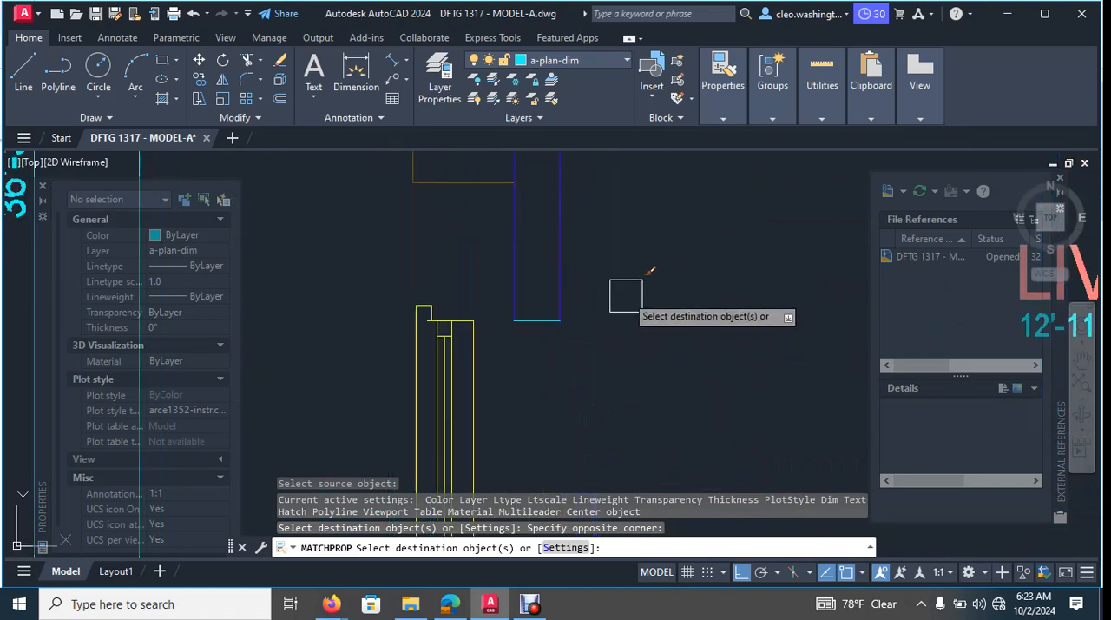
# - Match the line closing the upper side of the living room window opening to the wall's properties
pyautogui.click(496, 338)
pyautogui.scroll(-8, 555, 333)
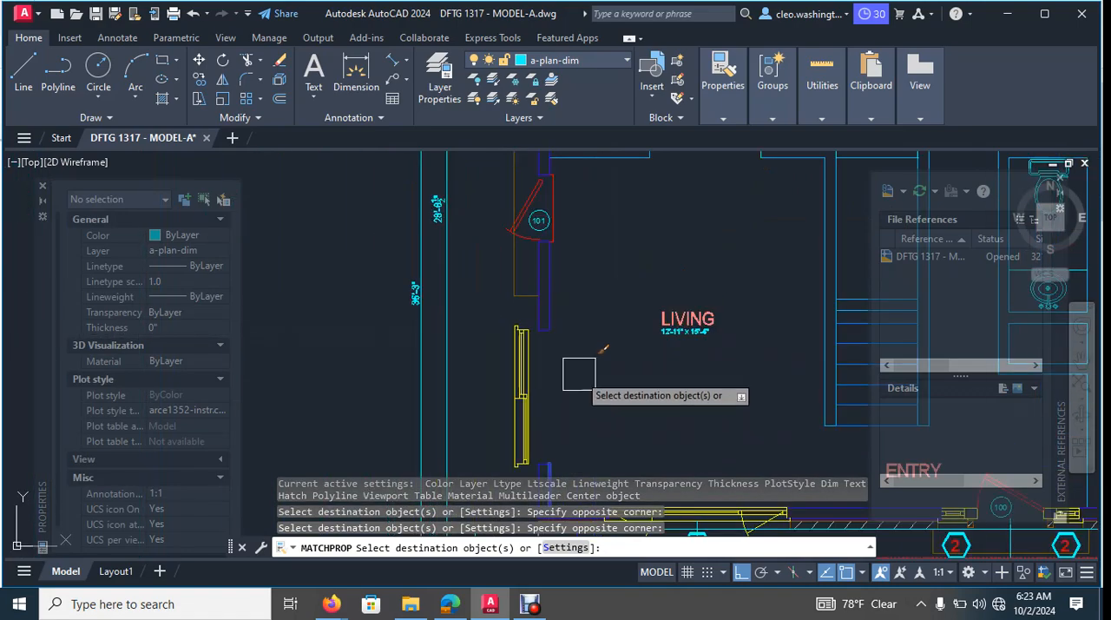
pyautogui.press('Escape')
pyautogui.scroll(6, 538, 324)
# - Move the living room side window from its lower inner corner horizontally into the wall opening, flush with the inner wall face
pyautogui.scroll(-2, 580, 324)
pyautogui.moveTo(606, 369); pyautogui.dragTo(612, 369, button='middle')
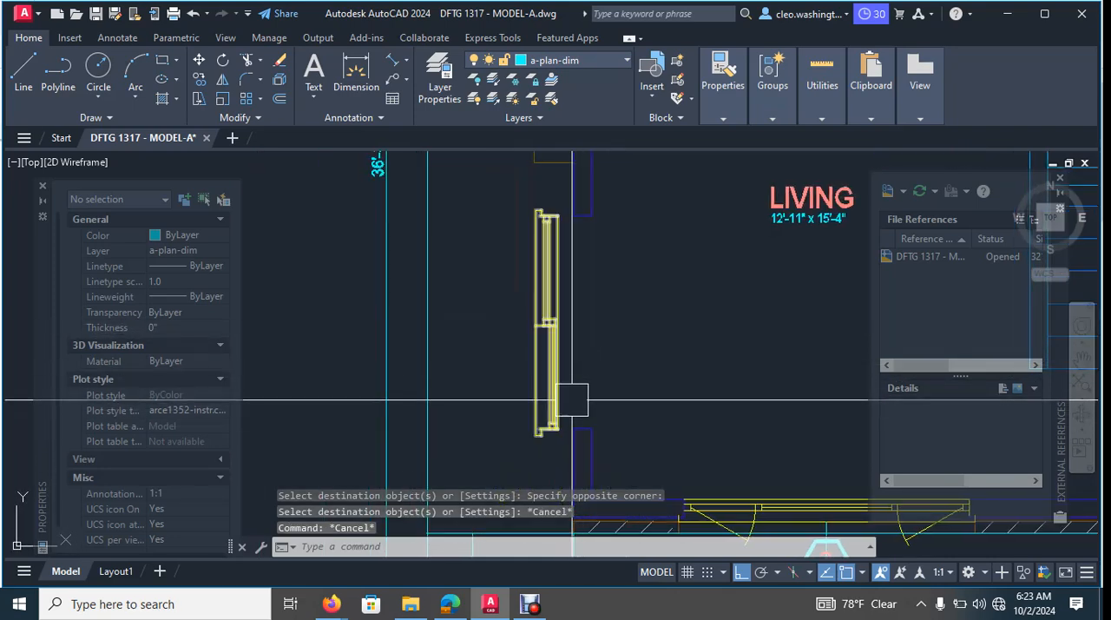
pyautogui.scroll(2, 577, 401)
pyautogui.write('m')
pyautogui.press('Return')
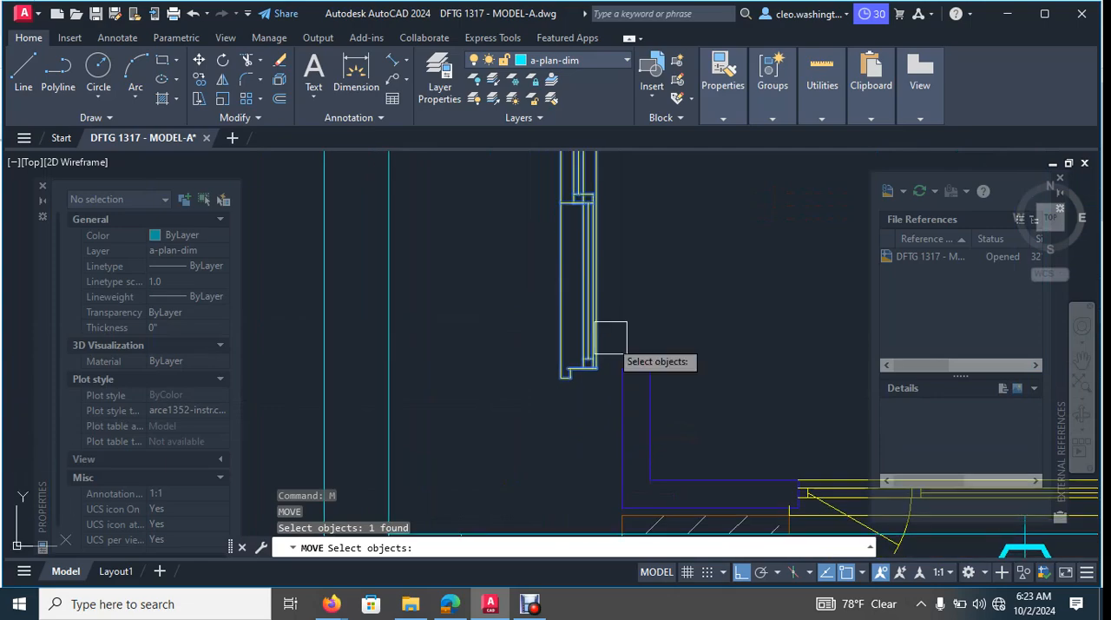
pyautogui.scroll(6, 608, 362)
pyautogui.click(541, 447)
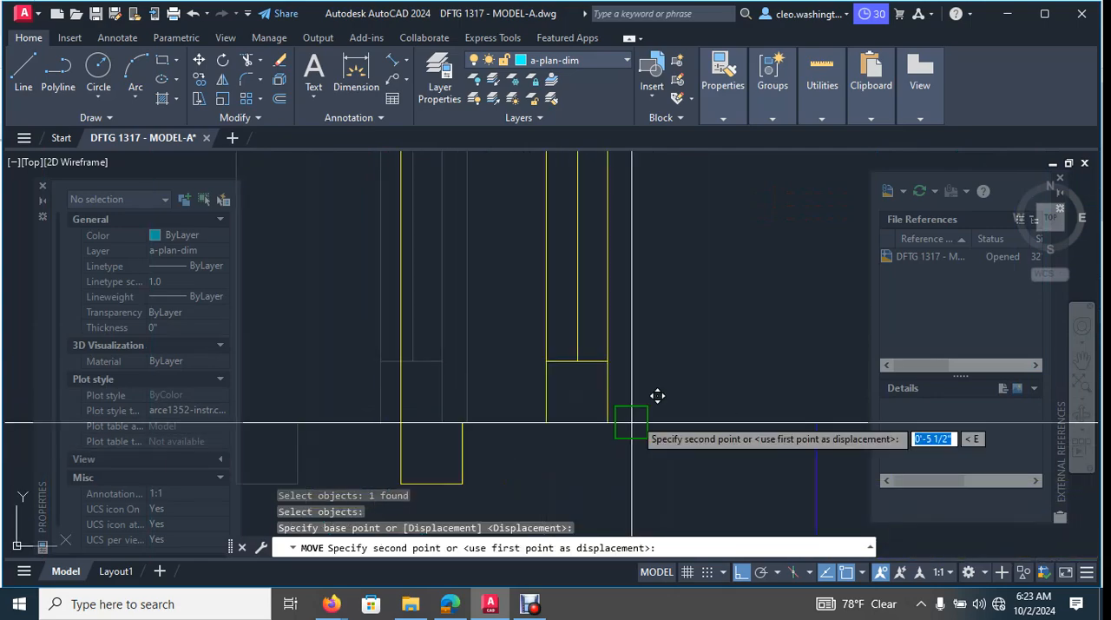
pyautogui.click(825, 434)
pyautogui.scroll(-6, 651, 429)
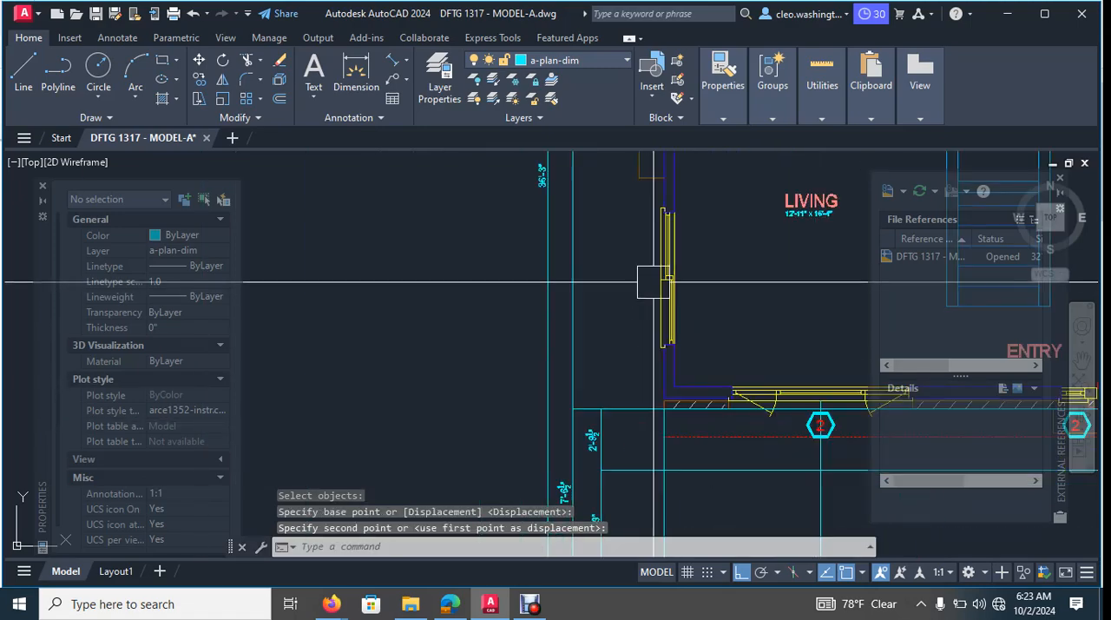
pyautogui.press('Escape')
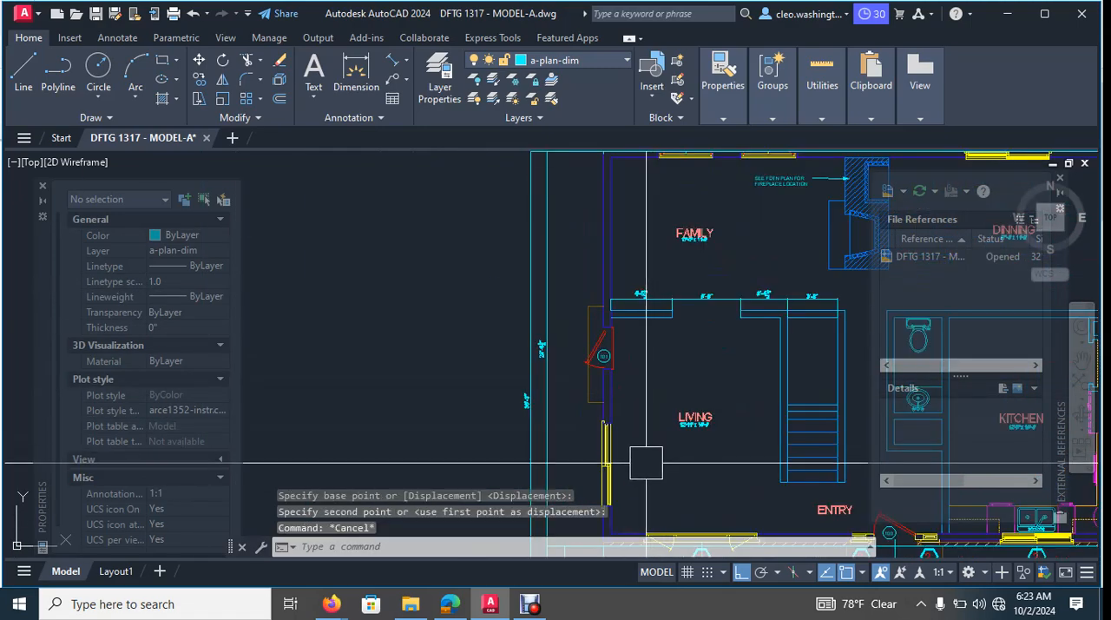
# - Copy the living room side window straight up onto the family room's side wall
pyautogui.scroll(2, 610, 462)
pyautogui.write('co')
pyautogui.press('Return')
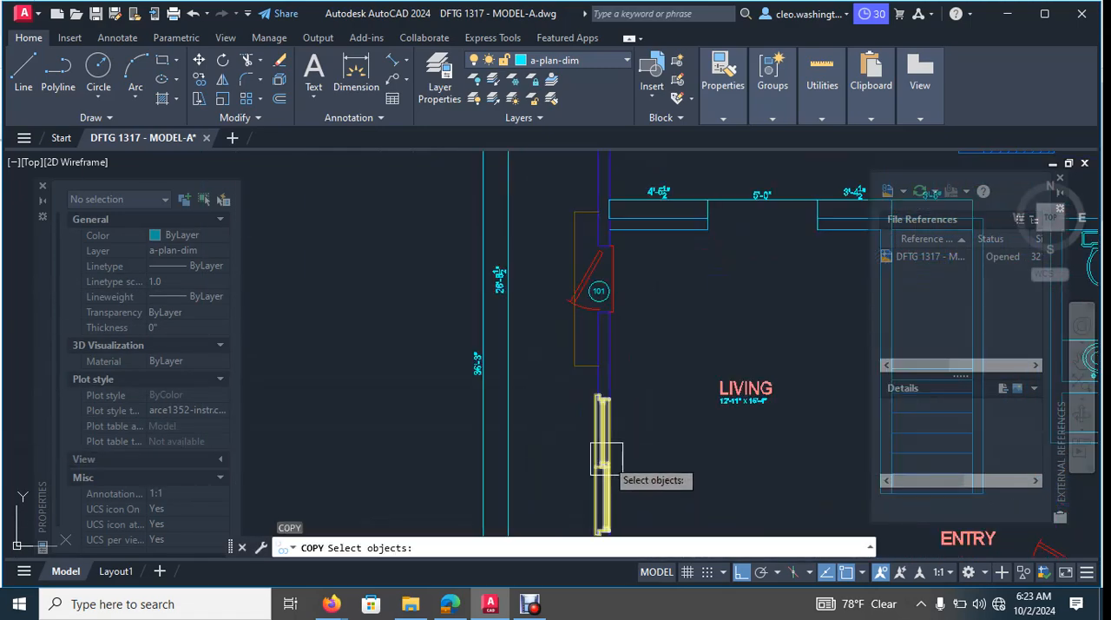
pyautogui.press('Return')
pyautogui.click(650, 452)
pyautogui.scroll(2, 631, 229)
pyautogui.moveTo(631, 229); pyautogui.dragTo(614, 530, button='middle')
pyautogui.scroll(-4, 615, 325)
pyautogui.scroll(3, 640, 289)
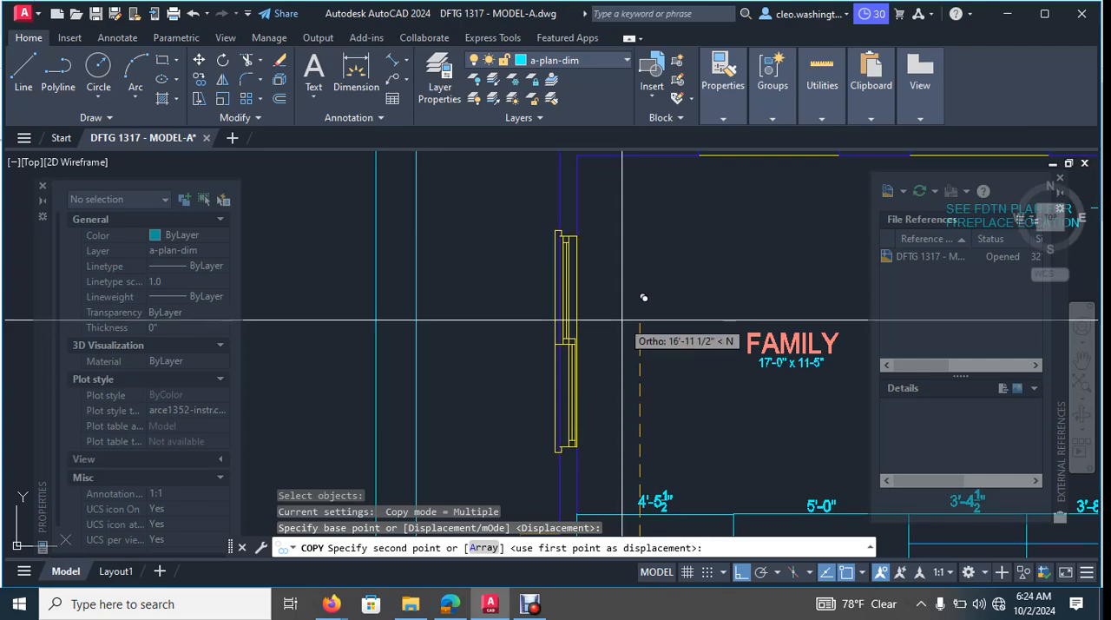
pyautogui.click(625, 329)
pyautogui.press('Escape')
pyautogui.press('Escape')
pyautogui.press('Escape')
pyautogui.scroll(-3, 616, 308)
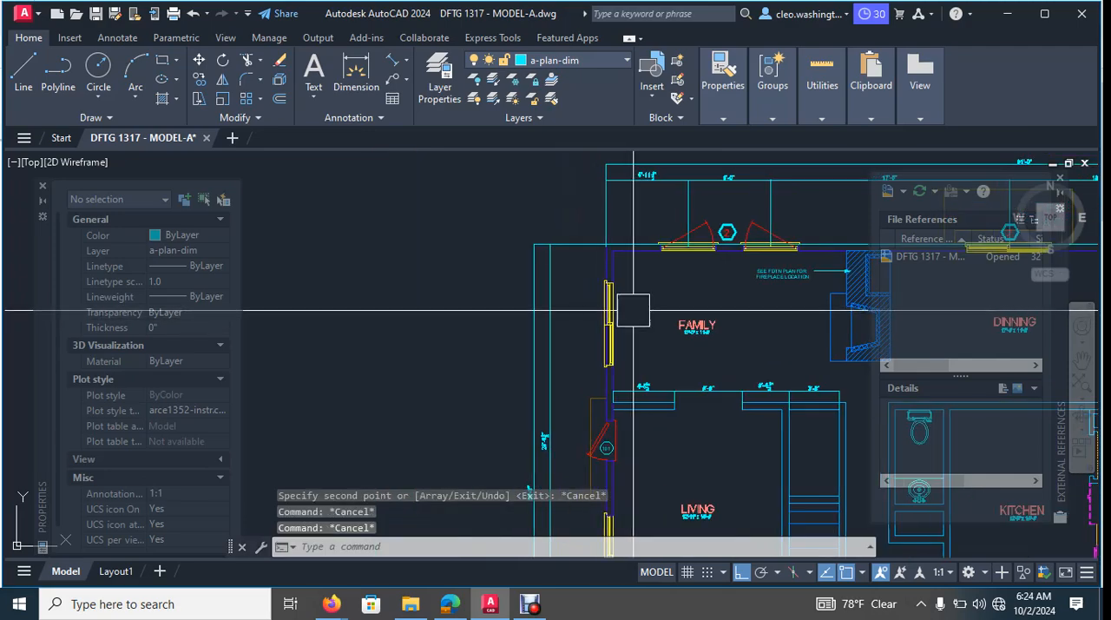
# - Move the copied family room window horizontally outward, clear of the side wall
pyautogui.write('m')
pyautogui.press('Return')
pyautogui.scroll(5, 627, 296)
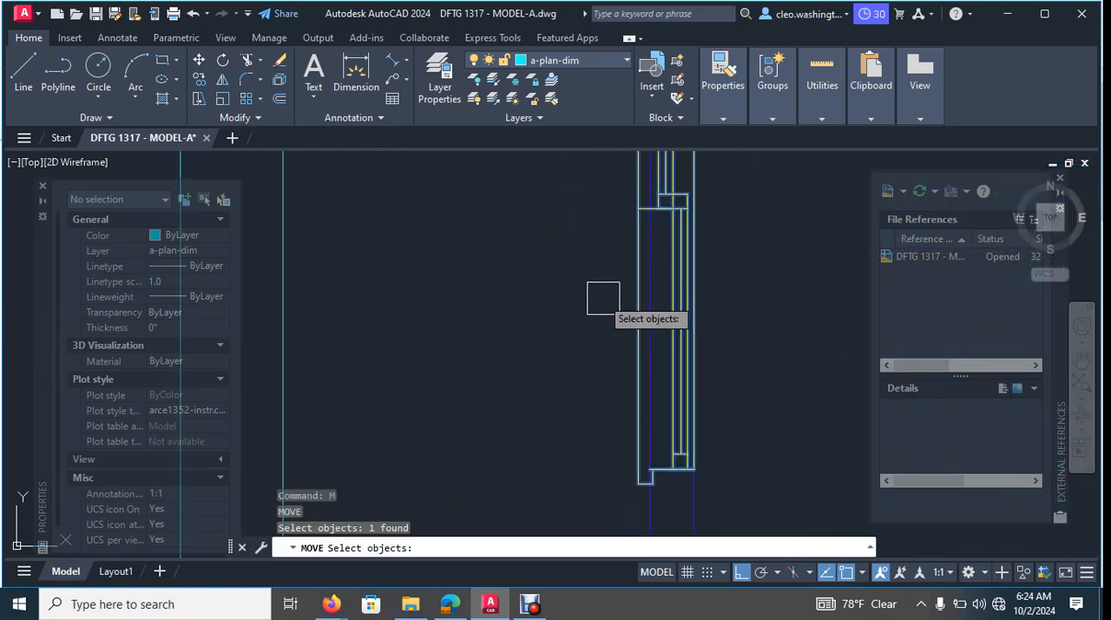
pyautogui.press('Return')
pyautogui.click(601, 299)
pyautogui.click(498, 303)
pyautogui.scroll(-4, 647, 321)
pyautogui.moveTo(729, 268); pyautogui.dragTo(696, 309, button='middle')
pyautogui.scroll(-2, 712, 307)
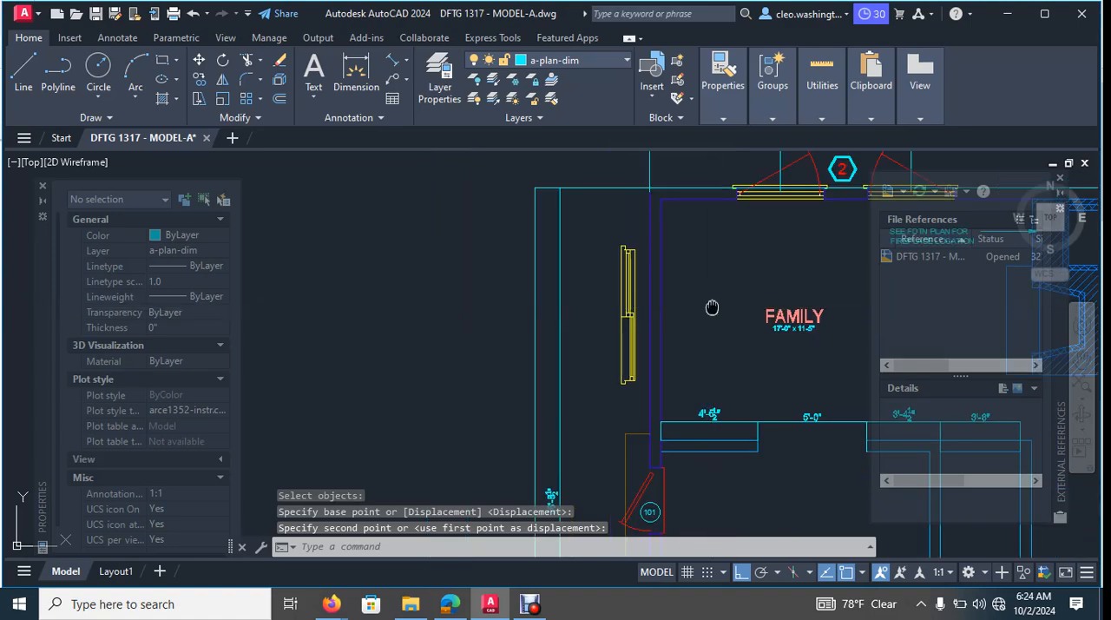
# - Draw a horizontal line from the family room window's upper inner corner across both faces of the side wall
pyautogui.press('Escape')
pyautogui.press('Escape')
pyautogui.write('l')
pyautogui.press('Return')
pyautogui.scroll(5, 625, 323)
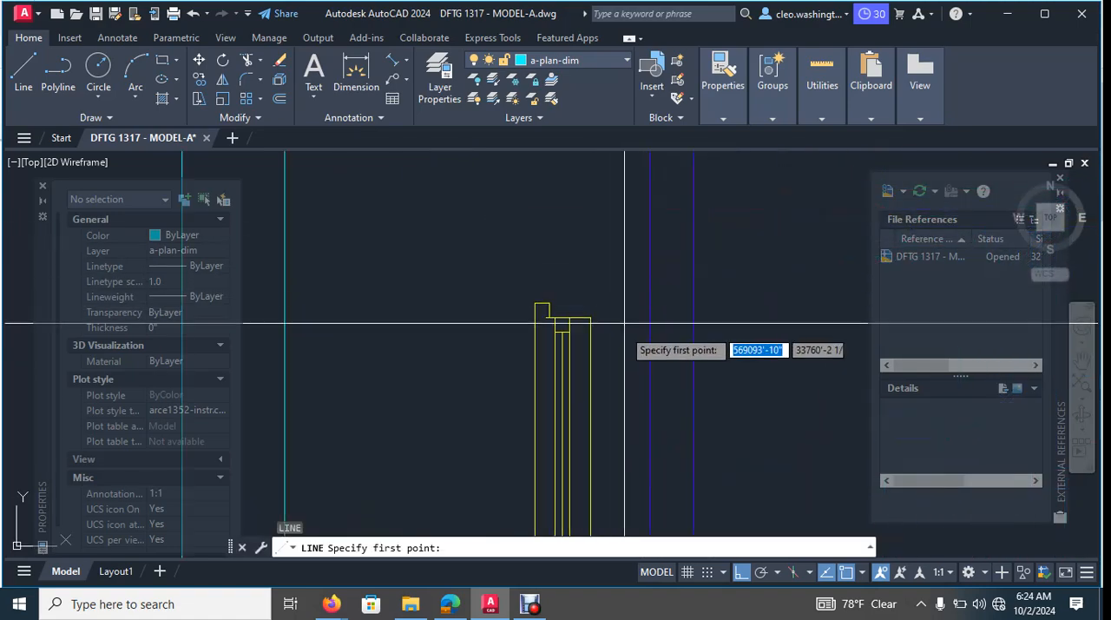
pyautogui.click(748, 312)
pyautogui.press('Escape')
# - Draw a second horizontal line from the family room window's lower inner corner across both side wall faces
pyautogui.scroll(-5, 677, 347)
pyautogui.moveTo(664, 434); pyautogui.dragTo(643, 284, button='middle')
pyautogui.scroll(5, 654, 385)
pyautogui.write('l')
pyautogui.press('Return')
pyautogui.click(592, 400)
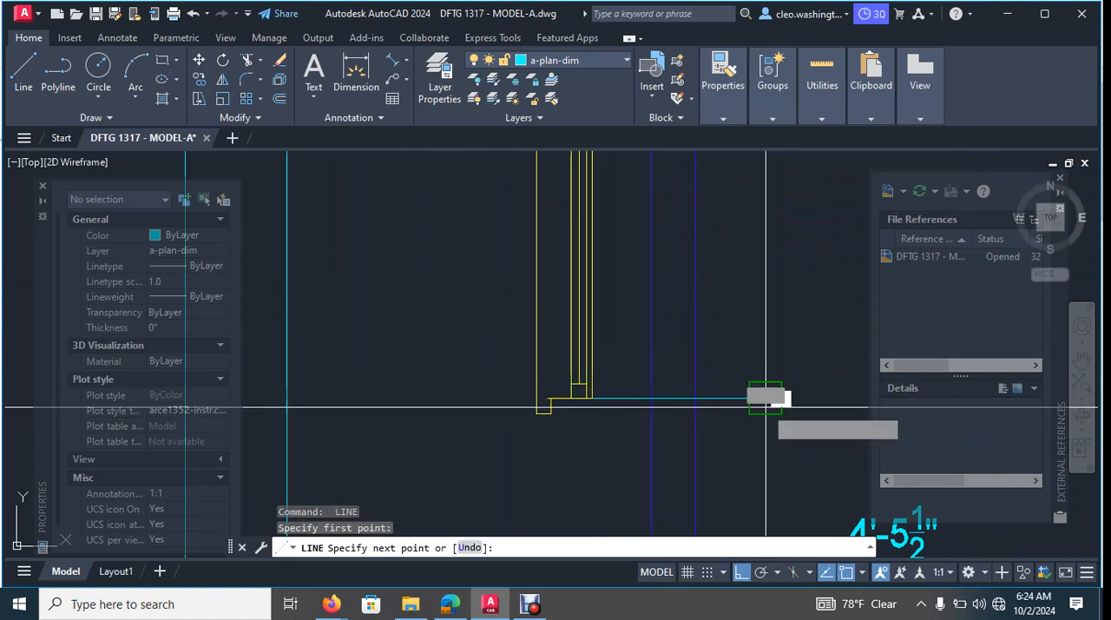
pyautogui.click(765, 398)
pyautogui.press('Escape')
pyautogui.press('Escape')
pyautogui.press('Escape')
# - Trim the side wall between the two horizontal lines and cut the upper line back to the wall's thickness
pyautogui.write('tr')
pyautogui.press('Return')
pyautogui.scroll(-4, 732, 348)
pyautogui.moveTo(724, 337); pyautogui.dragTo(683, 370, button='middle')
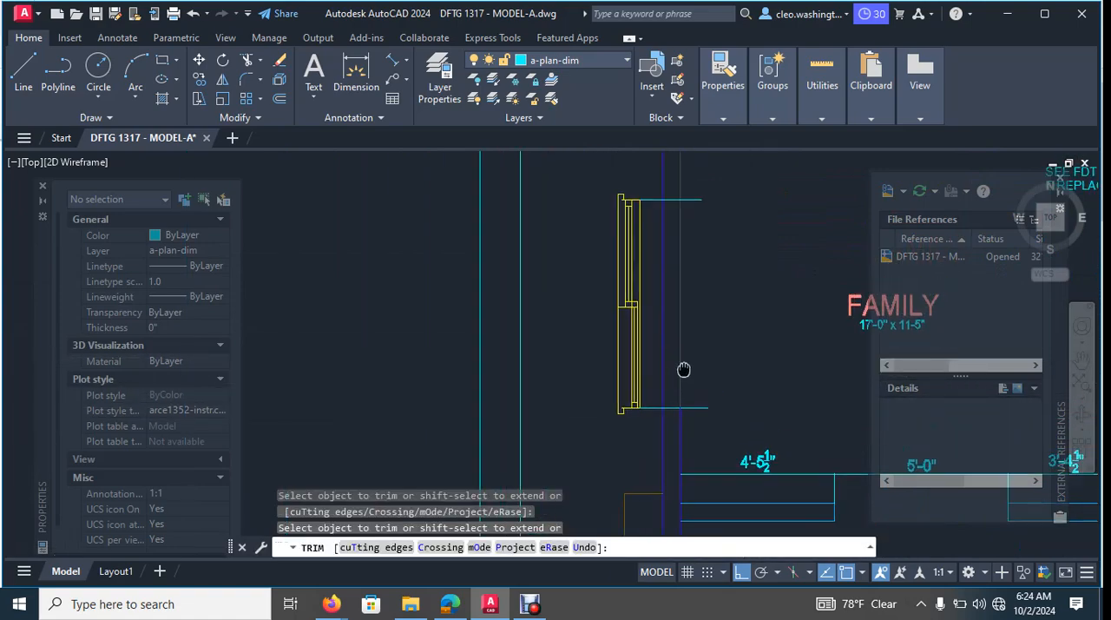
pyautogui.scroll(5, 677, 198)
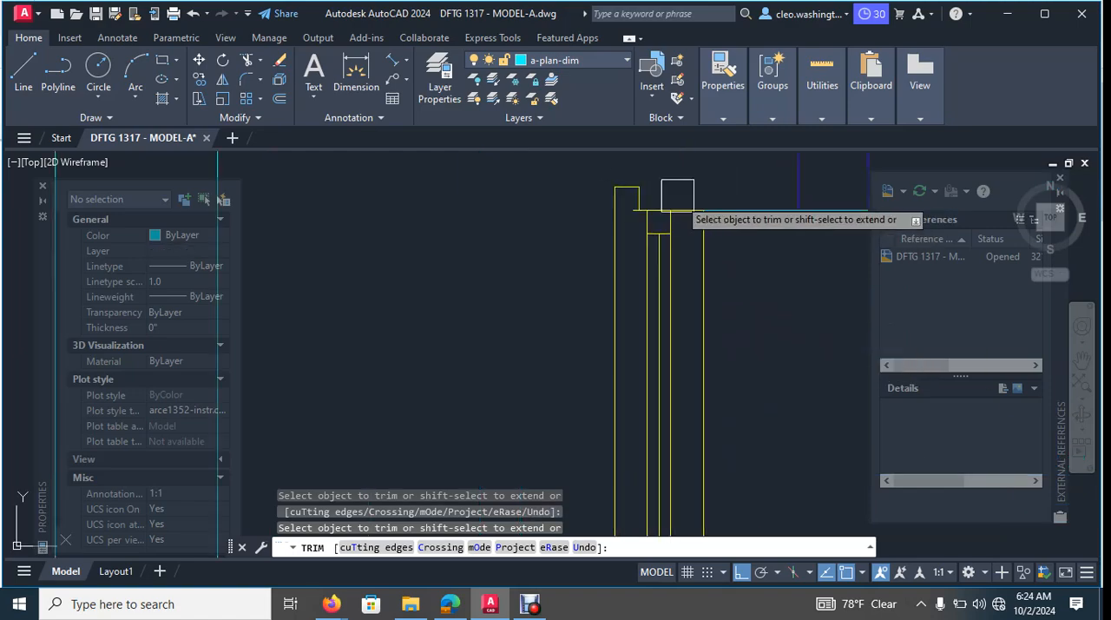
pyautogui.click(776, 211)
pyautogui.scroll(-5, 776, 214)
pyautogui.moveTo(785, 273); pyautogui.dragTo(671, 279, button='middle')
pyautogui.scroll(1, 679, 323)
pyautogui.scroll(-4, 678, 295)
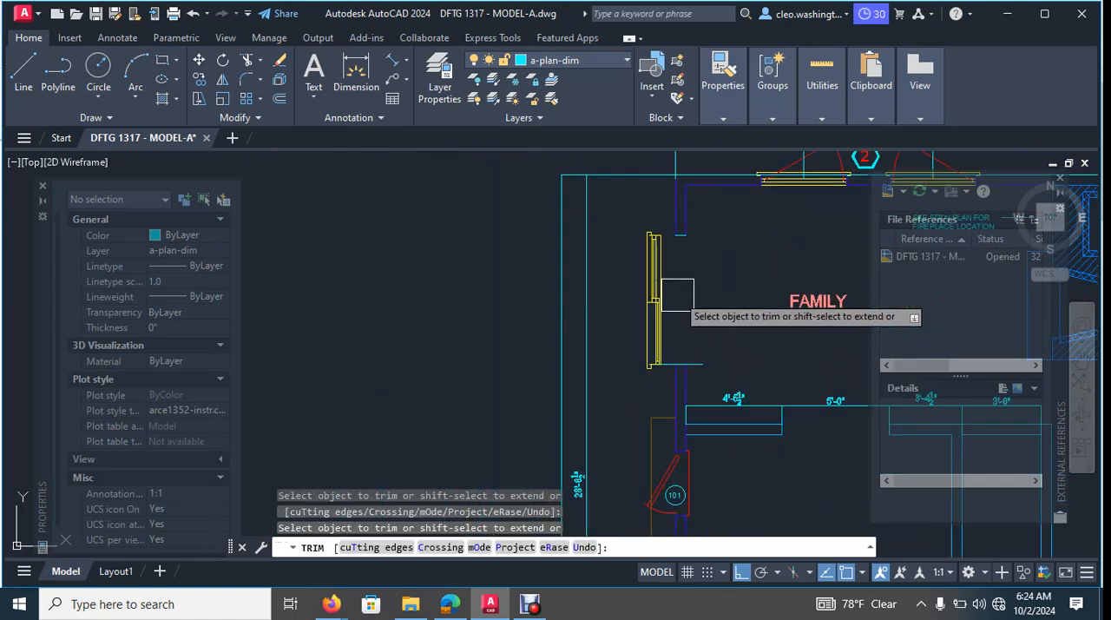
# - Trim the lower horizontal line of the family room opening so it only spans the wall's thickness
pyautogui.scroll(4, 722, 369)
pyautogui.scroll(1, 677, 355)
pyautogui.click(644, 338)
pyautogui.scroll(4, 529, 342)
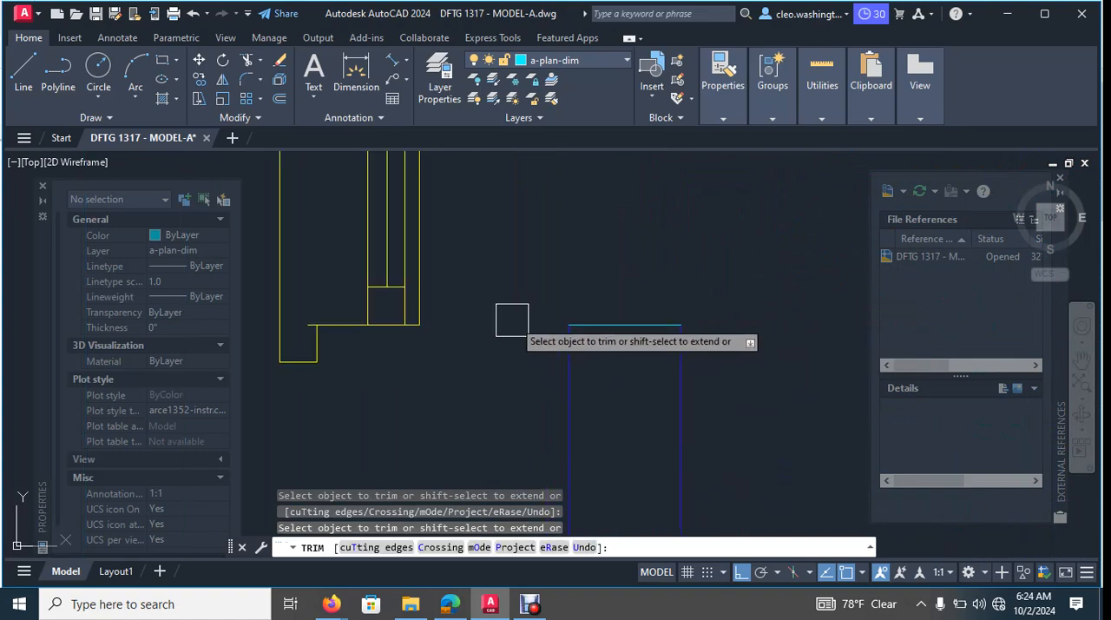
pyautogui.press('Escape')
# - Match both closing lines of the family room window opening to the side wall line's properties
pyautogui.press('Return')
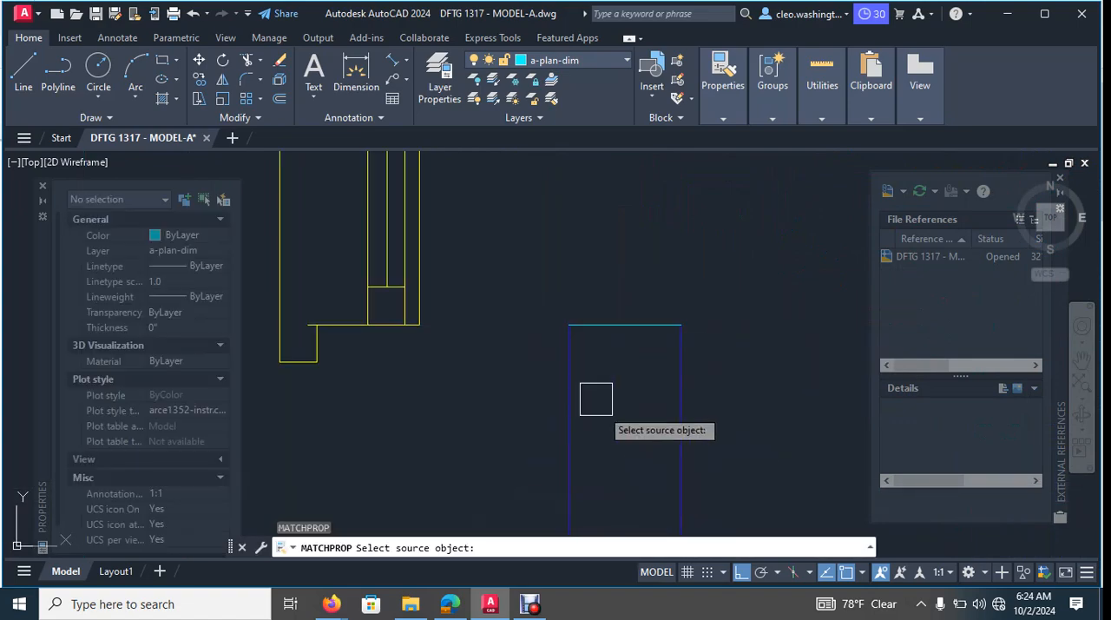
pyautogui.click(569, 409)
pyautogui.click(732, 289)
pyautogui.click(605, 375)
pyautogui.scroll(-6, 517, 378)
pyautogui.moveTo(549, 323); pyautogui.dragTo(686, 186, button='middle')
pyautogui.scroll(2, 720, 339)
pyautogui.moveTo(737, 343); pyautogui.dragTo(734, 390, button='middle')
pyautogui.moveTo(715, 263); pyautogui.dragTo(724, 352, button='middle')
pyautogui.click(620, 286)
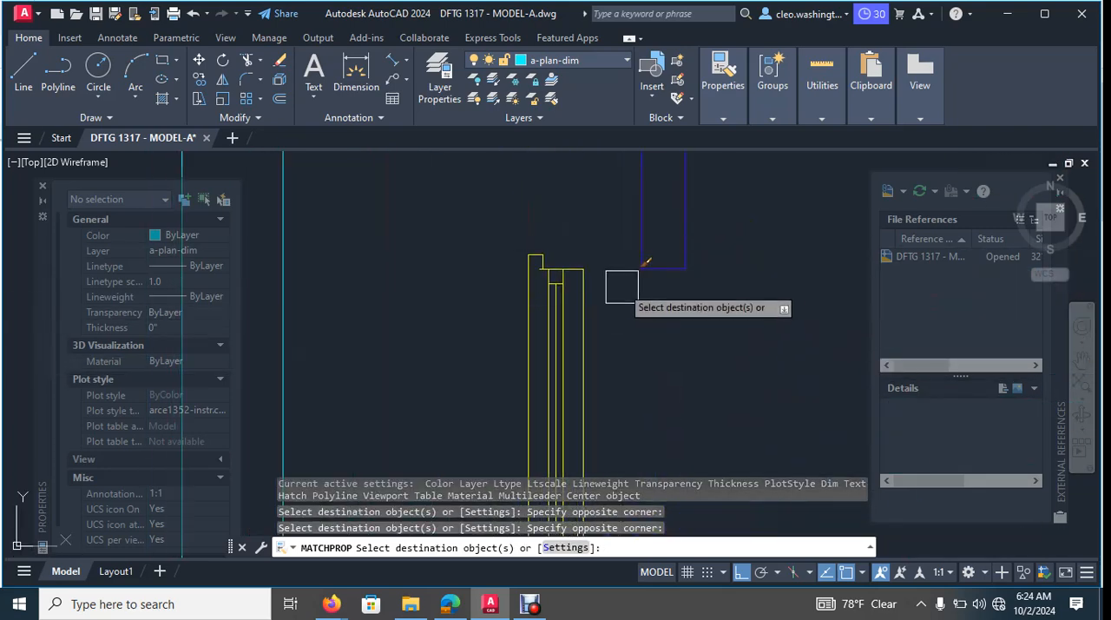
pyautogui.press('Escape')
# - Move the family room window horizontally from its upper inner corner into the side wall opening
pyautogui.write('m')
pyautogui.press('Return')
pyautogui.scroll(2, 583, 286)
pyautogui.click(583, 286)
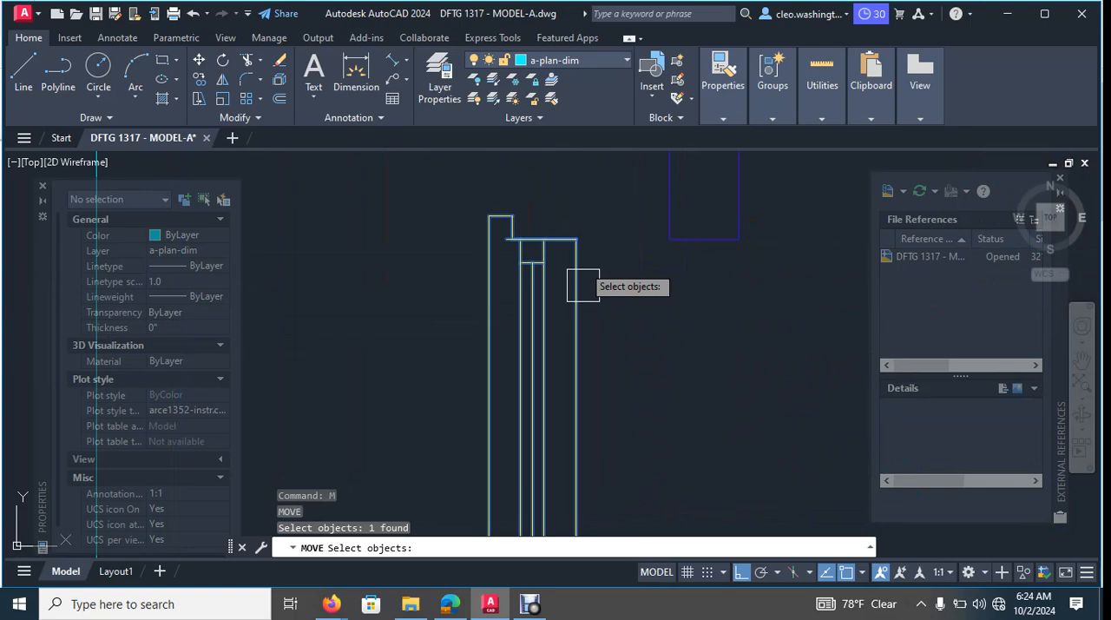
pyautogui.click(569, 238)
pyautogui.scroll(-5, 608, 299)
pyautogui.press('Escape')
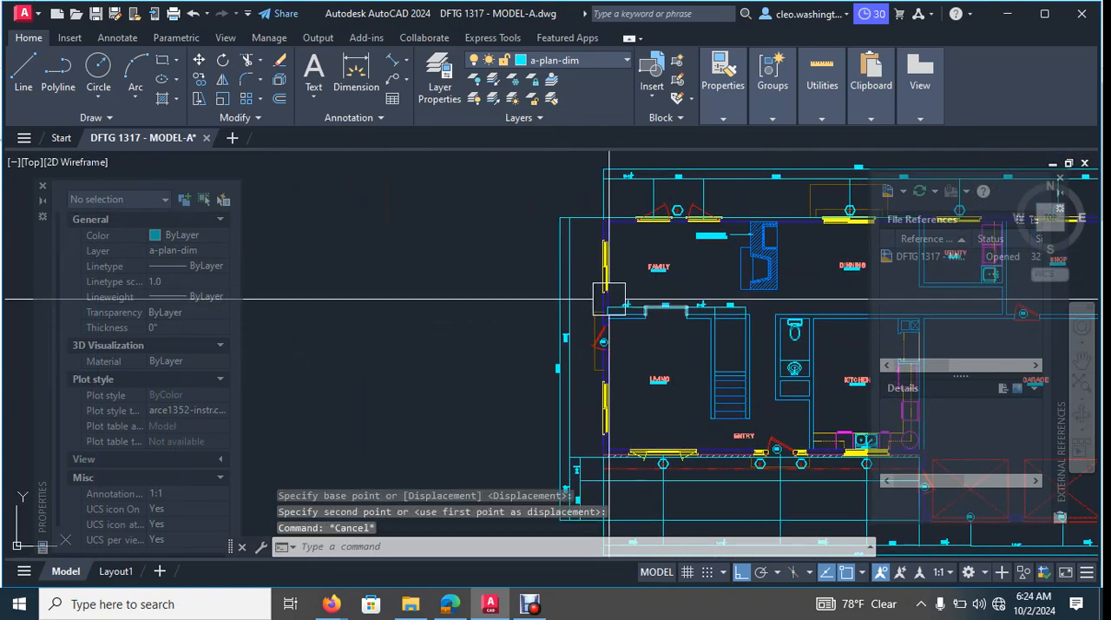
# - Delete the inner of the two long vertical dimensions outside the living and family room side wall
pyautogui.scroll(4, 608, 298)
pyautogui.moveTo(608, 298); pyautogui.dragTo(651, 271, button='middle')
pyautogui.scroll(-2, 672, 290)
pyautogui.press('Escape')
pyautogui.scroll(6, 592, 360)
pyautogui.click(655, 317)
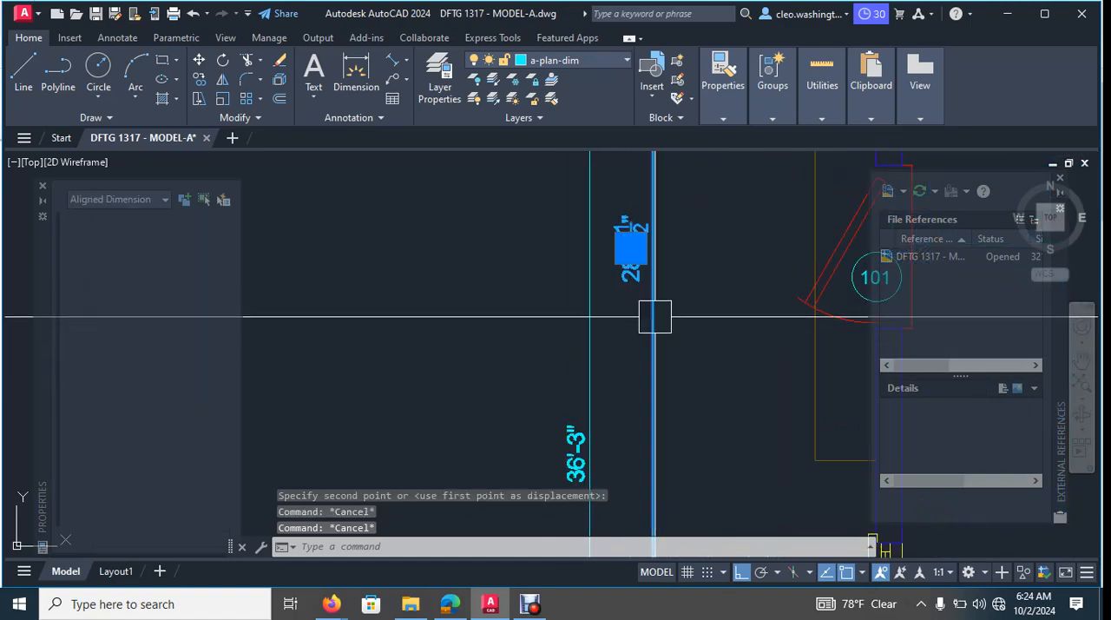
pyautogui.scroll(-1, 690, 304)
pyautogui.press('Delete')
pyautogui.scroll(-3, 719, 295)
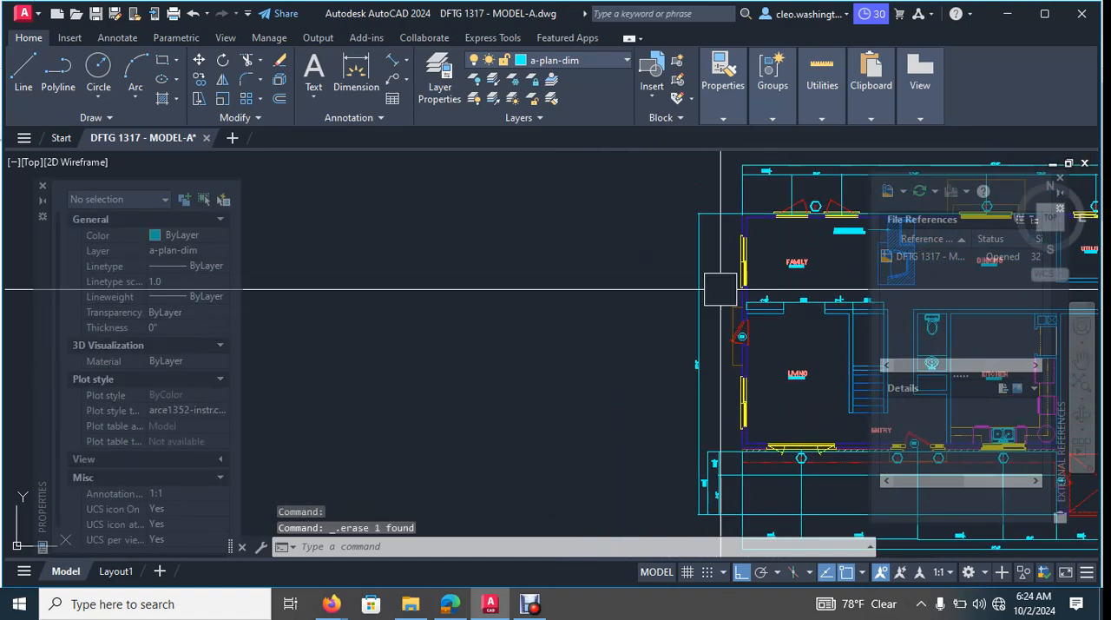
# - Draw a horizontal line about 2'-9" long from the midpoint of door 101's inner edge outward past the landing
pyautogui.scroll(2, 743, 255)
pyautogui.press('Escape')
pyautogui.write('l')
pyautogui.press('Return')
pyautogui.scroll(4, 797, 279)
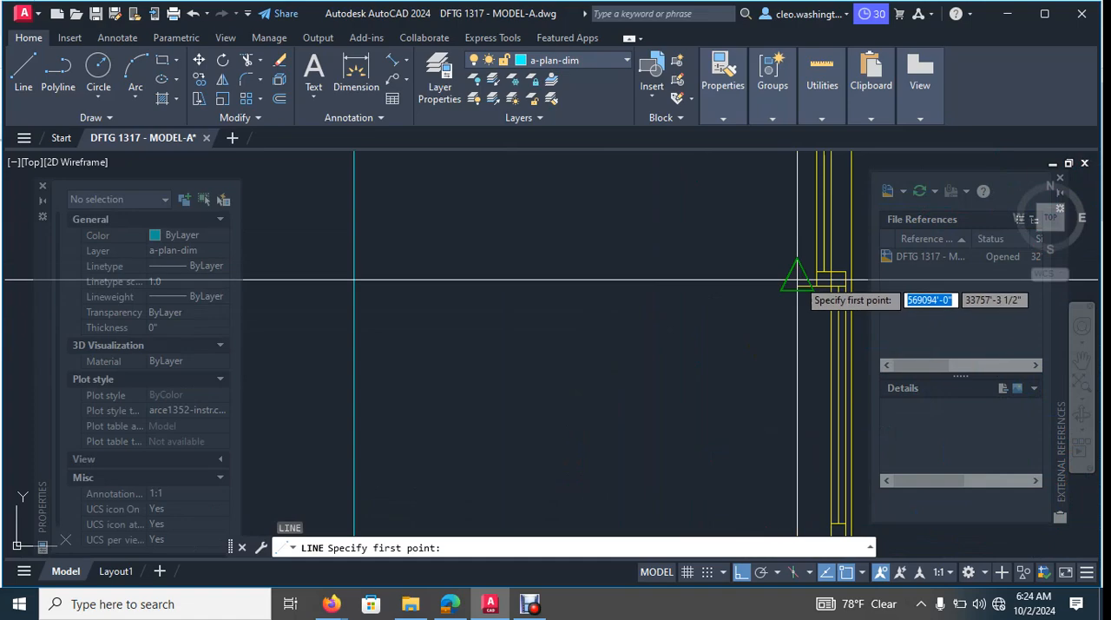
pyautogui.scroll(-4, 703, 295)
pyautogui.scroll(2, 692, 291)
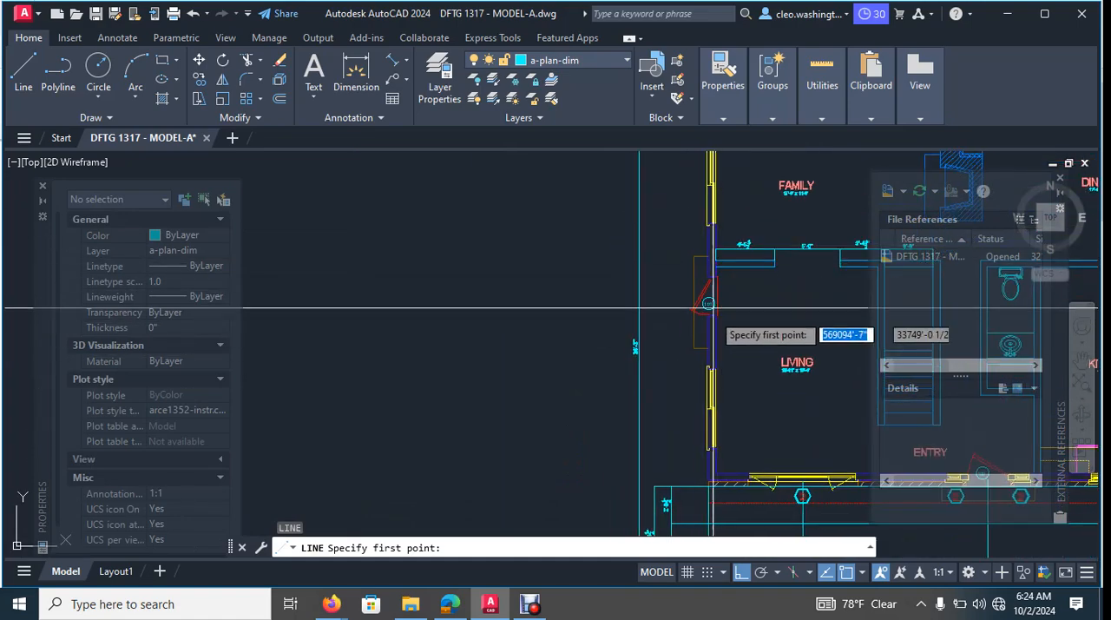
pyautogui.scroll(2, 755, 298)
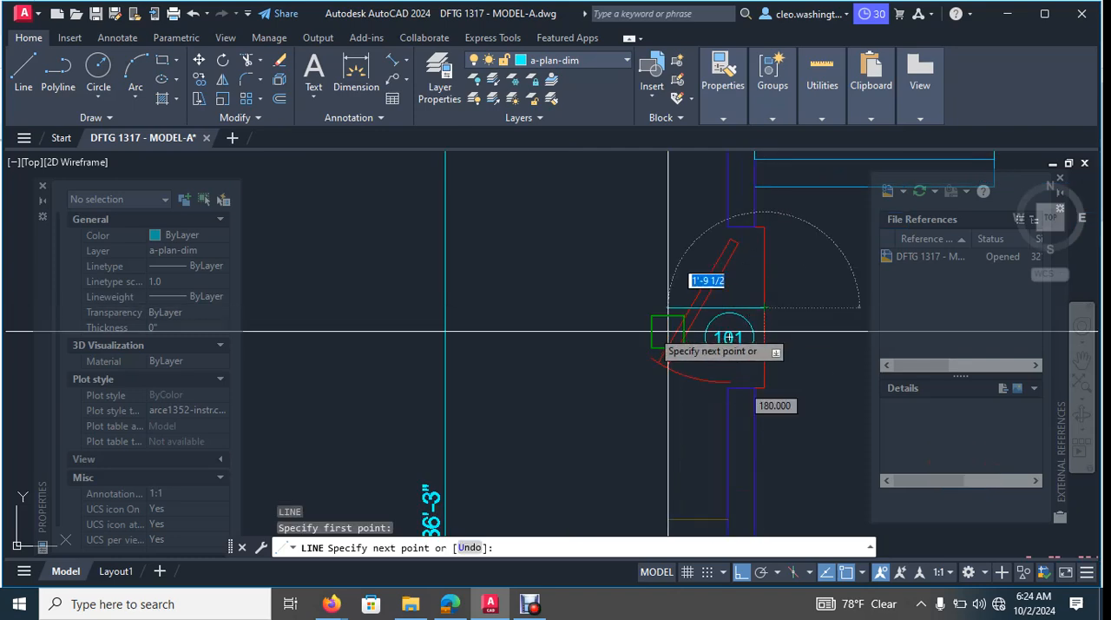
pyautogui.click(617, 306)
pyautogui.press('Escape')
# - Shorten the door 101 centre line by stretching its inner end out to the landing's outer edge
pyautogui.scroll(4, 788, 320)
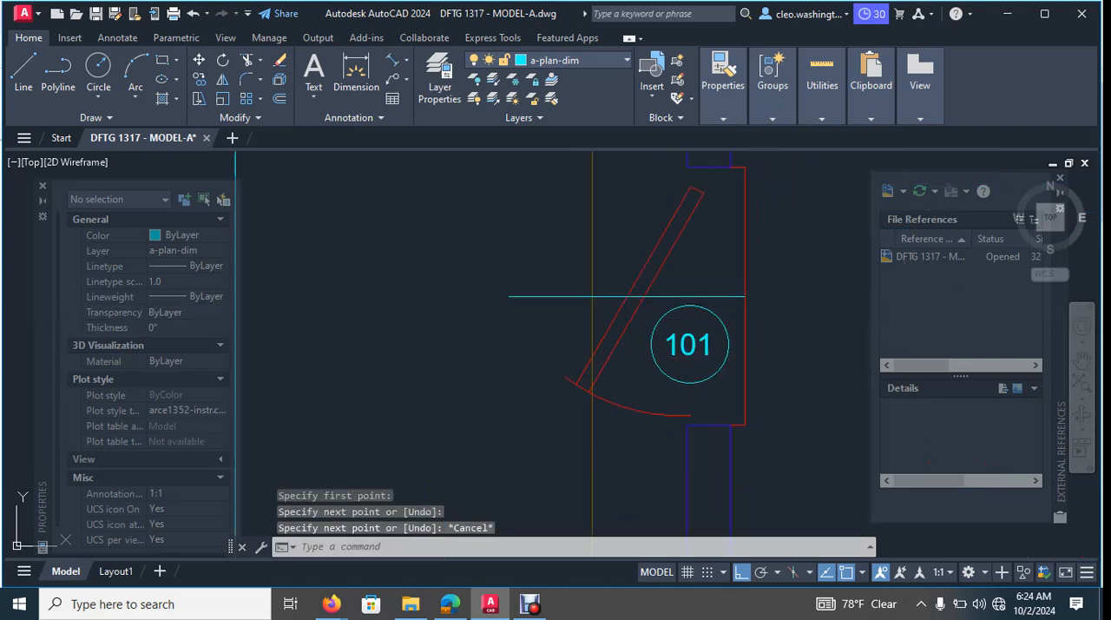
pyautogui.click(685, 285)
pyautogui.click(725, 286)
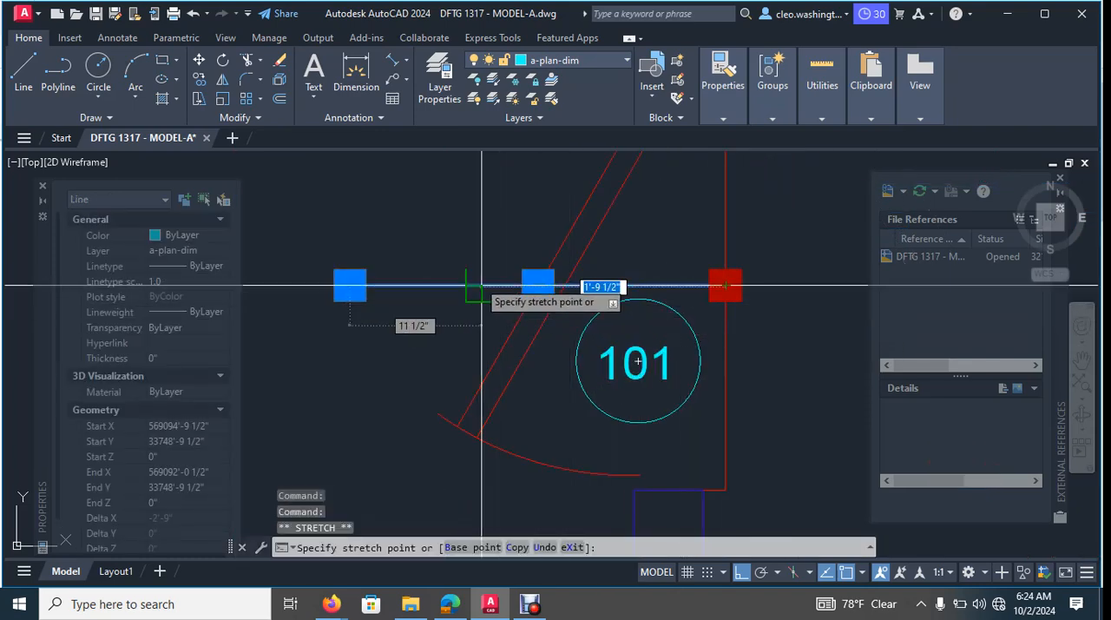
pyautogui.scroll(-5, 482, 285)
pyautogui.press('Escape')
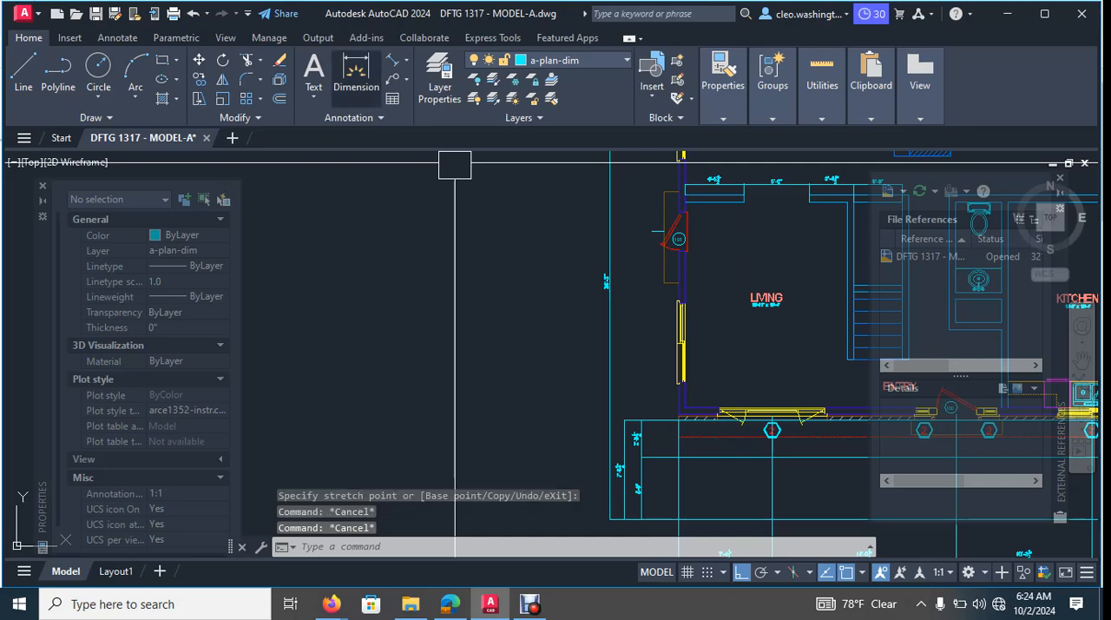
# - Start an aligned dimension from the living room's lower outer wall corner straight up to the centre line of door 101
pyautogui.click(393, 60)
pyautogui.scroll(8, 660, 434)
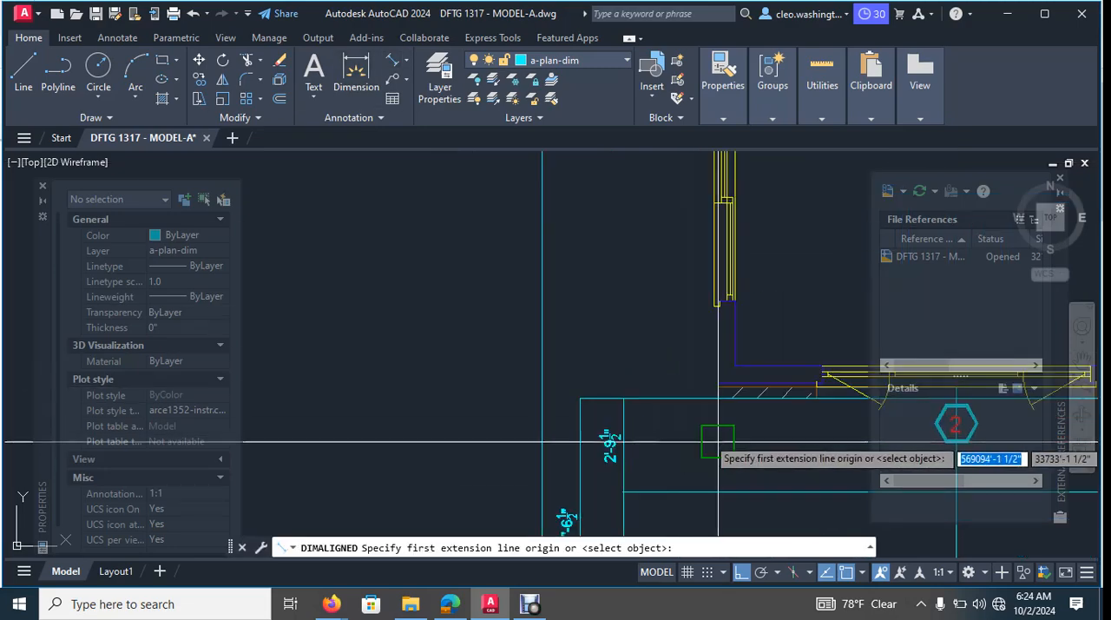
pyautogui.click(716, 376)
pyautogui.scroll(-6, 781, 330)
pyautogui.scroll(5, 660, 286)
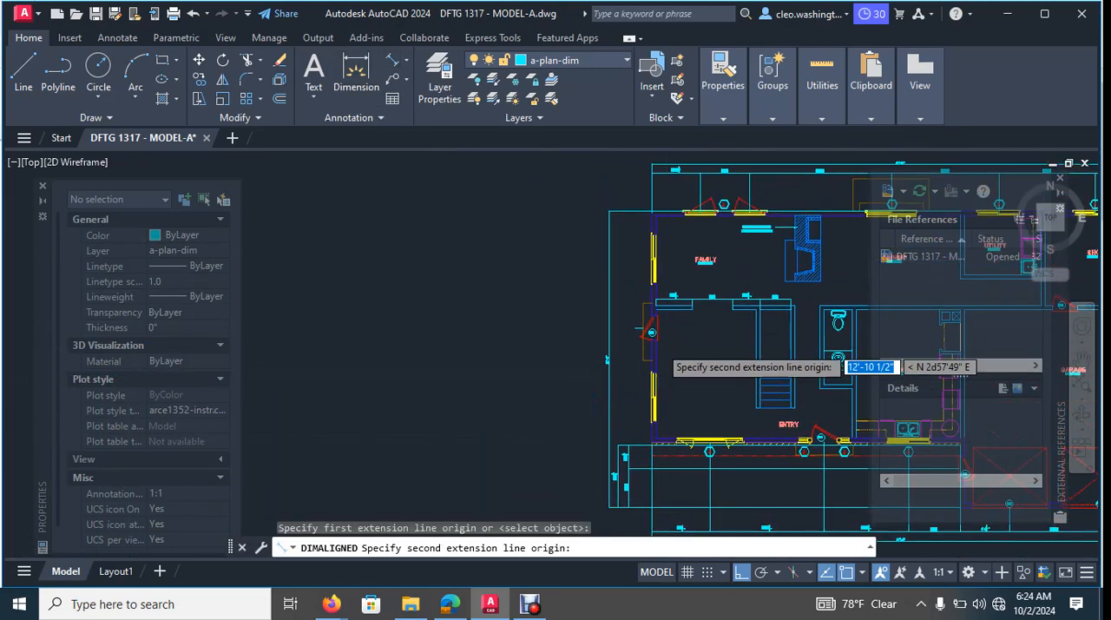
pyautogui.scroll(4, 619, 315)
pyautogui.scroll(-5, 658, 290)
pyautogui.scroll(2, 672, 296)
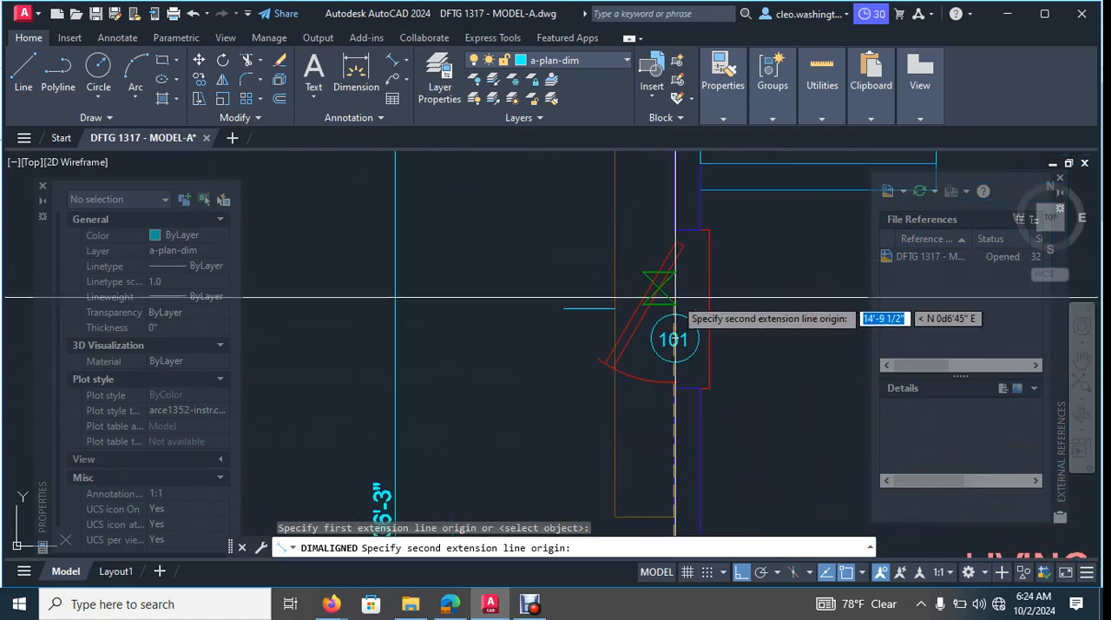
pyautogui.scroll(4, 674, 315)
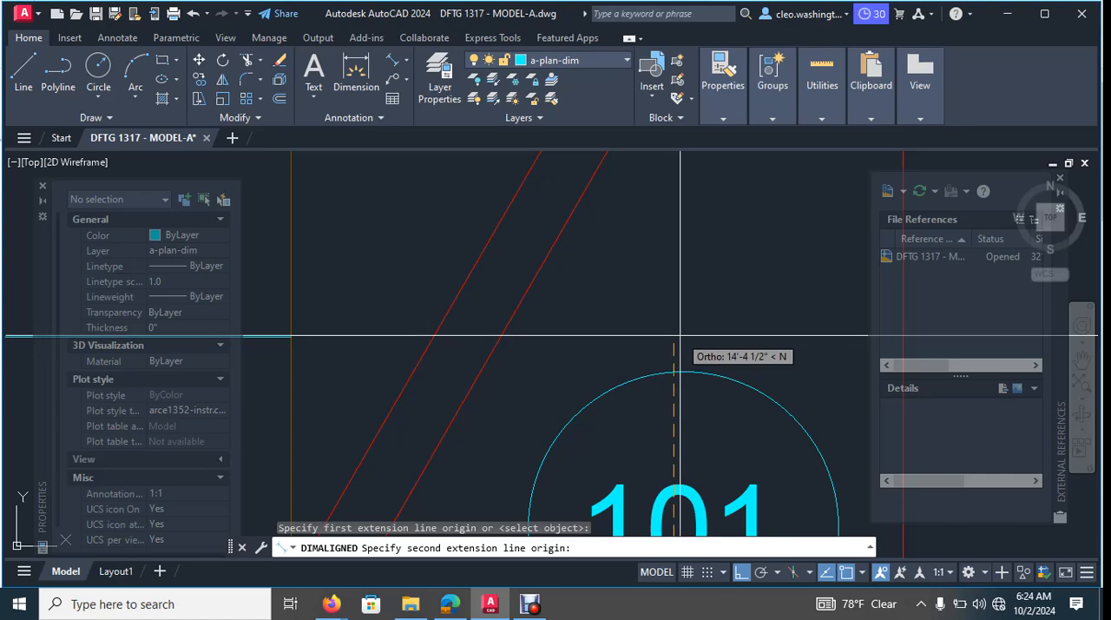
pyautogui.click(682, 337)
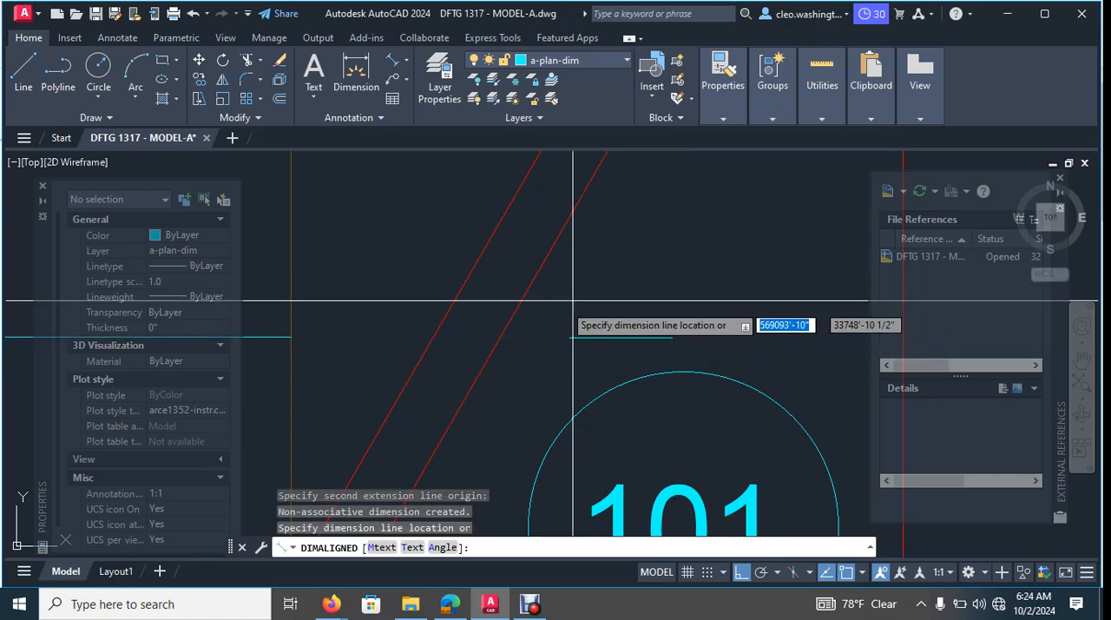
# - Place the living room side wall dimension inside the overall 36'-3" one, in line with the porch's outer vertical dimension line
pyautogui.scroll(-5, 555, 312)
pyautogui.scroll(4, 662, 233)
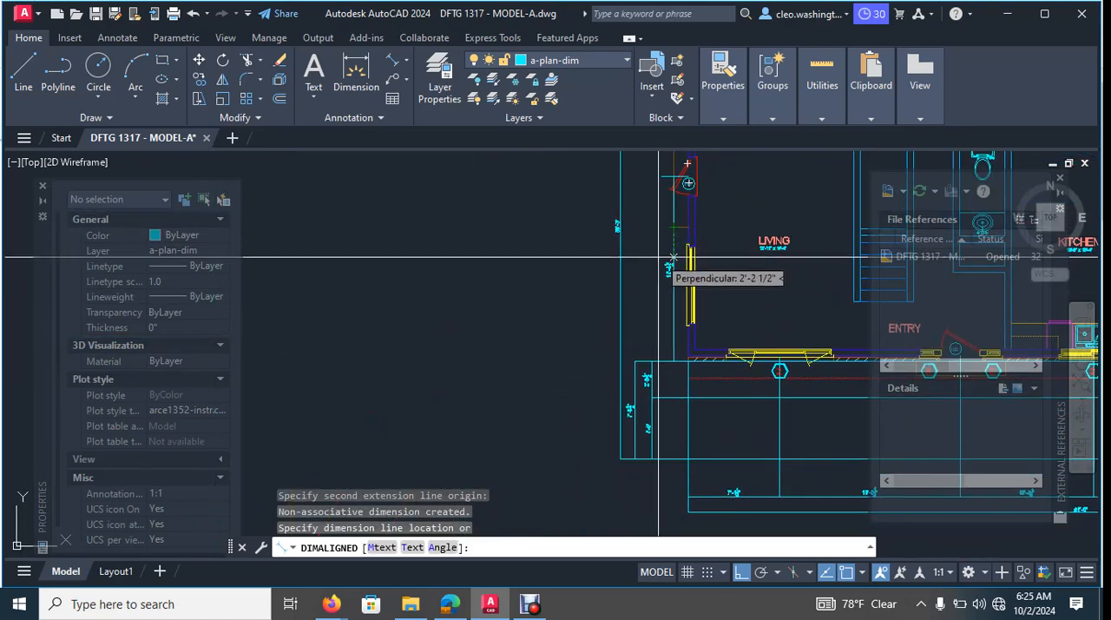
pyautogui.scroll(3, 642, 260)
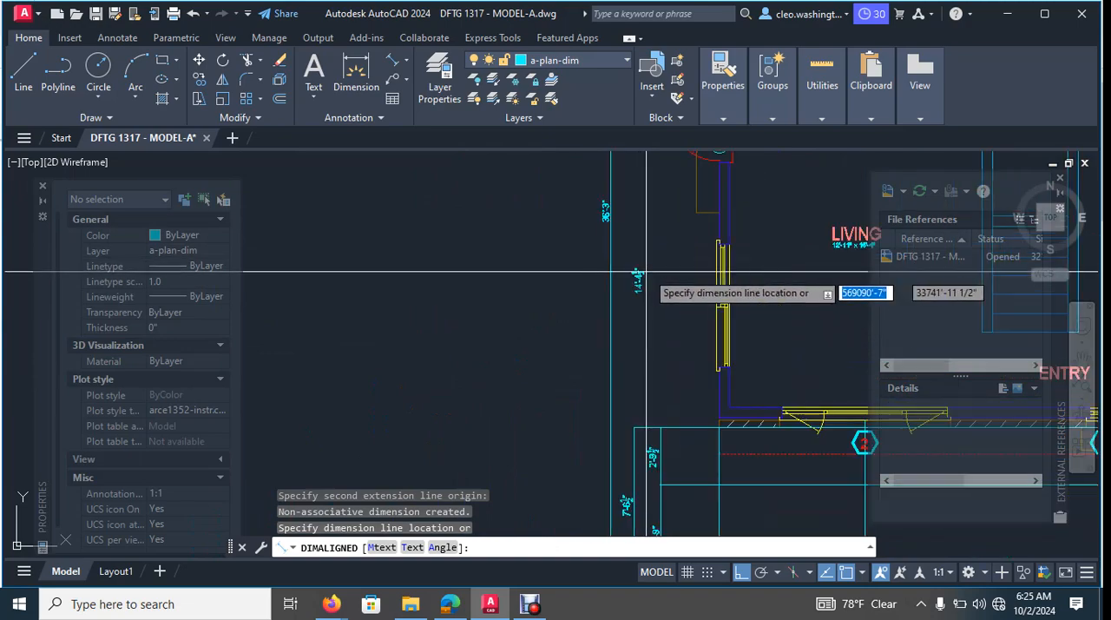
pyautogui.scroll(4, 667, 312)
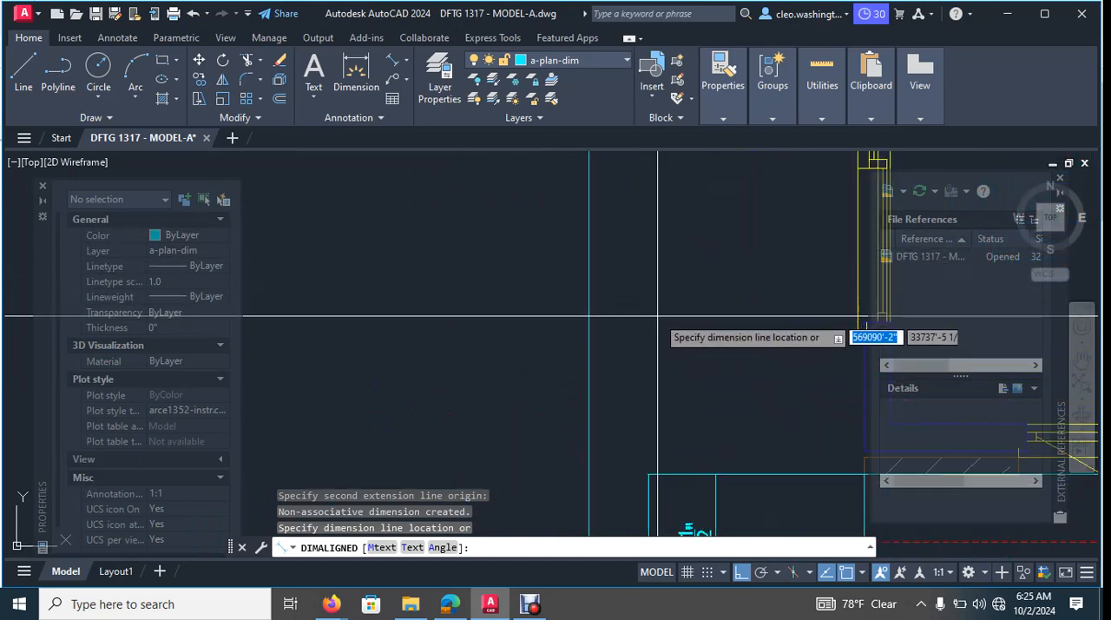
pyautogui.scroll(6, 656, 414)
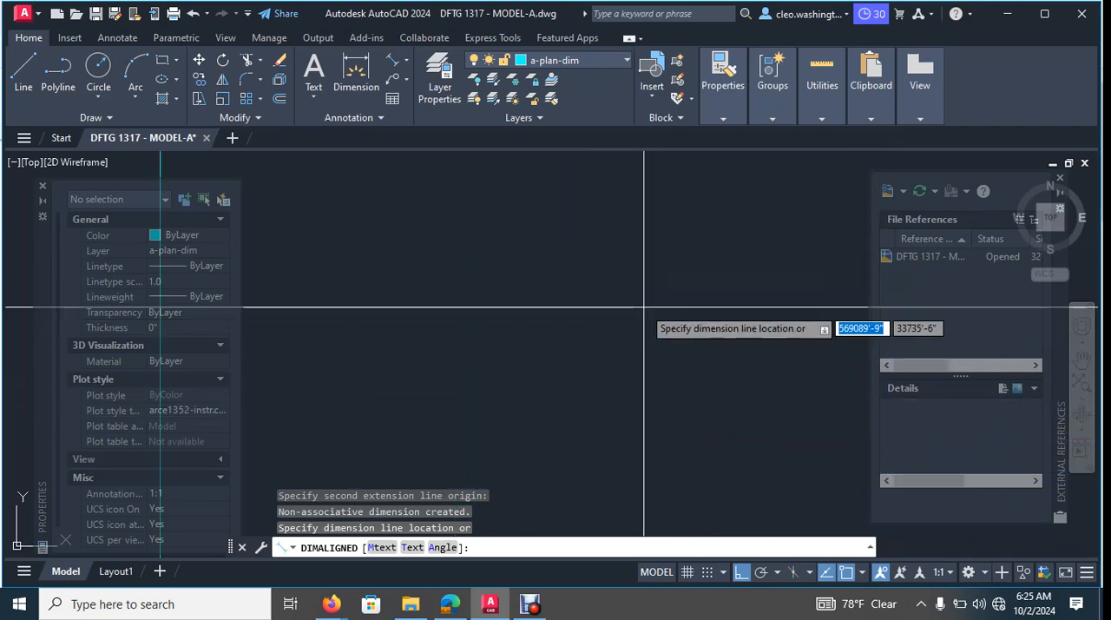
pyautogui.scroll(-7, 647, 321)
pyautogui.scroll(6, 641, 291)
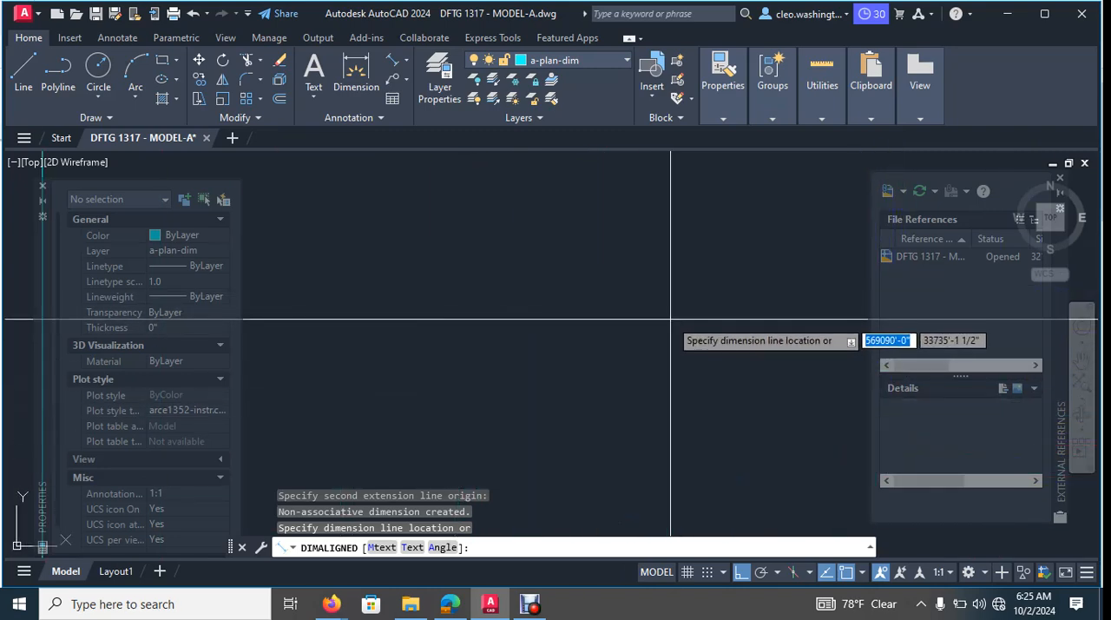
pyautogui.moveTo(670, 320); pyautogui.dragTo(647, 278, button='middle')
pyautogui.scroll(2, 602, 254)
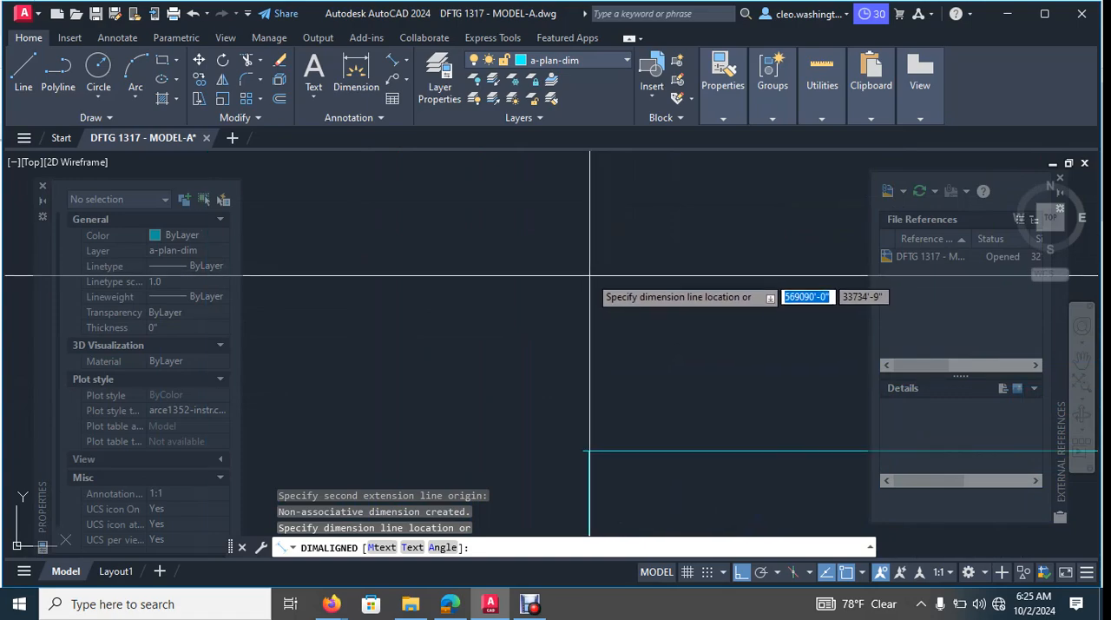
pyautogui.click(589, 275)
pyautogui.scroll(-11, 633, 254)
pyautogui.moveTo(671, 282); pyautogui.dragTo(601, 503, button='middle')
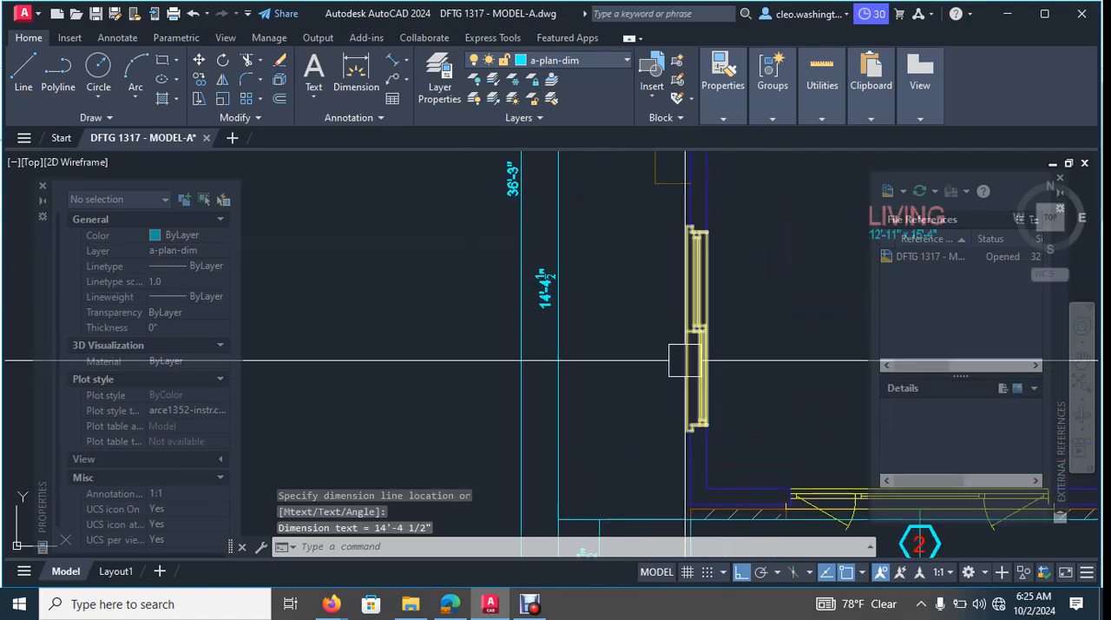
pyautogui.scroll(-2, 633, 312)
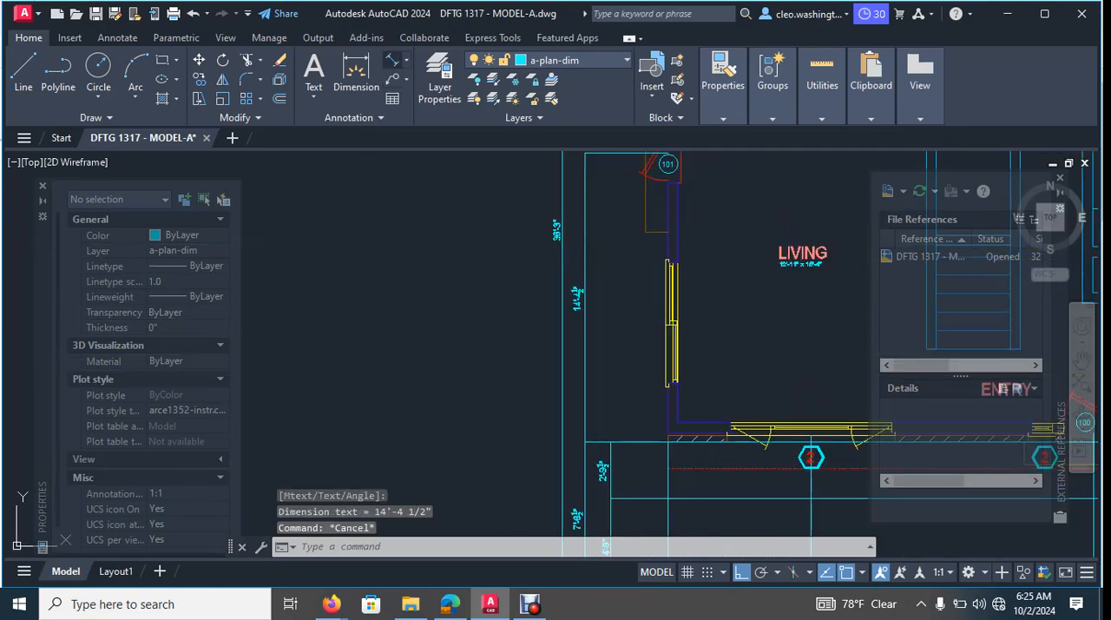
pyautogui.press('Return')
pyautogui.scroll(8, 640, 240)
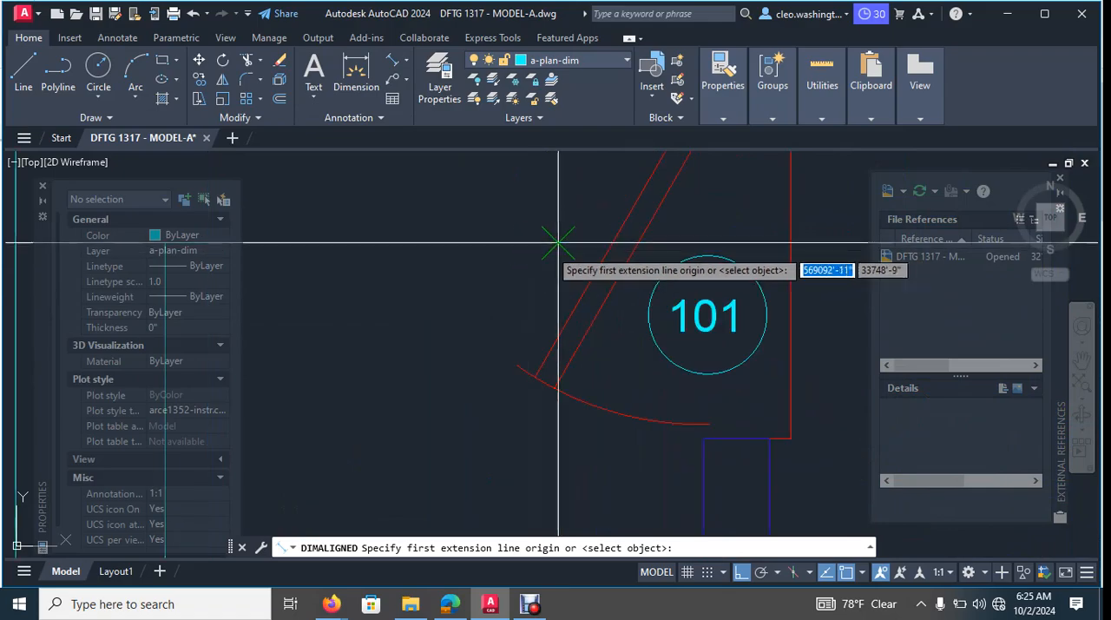
pyautogui.click(558, 242)
pyautogui.scroll(-8, 558, 260)
pyautogui.scroll(4, 558, 382)
pyautogui.press('Escape')
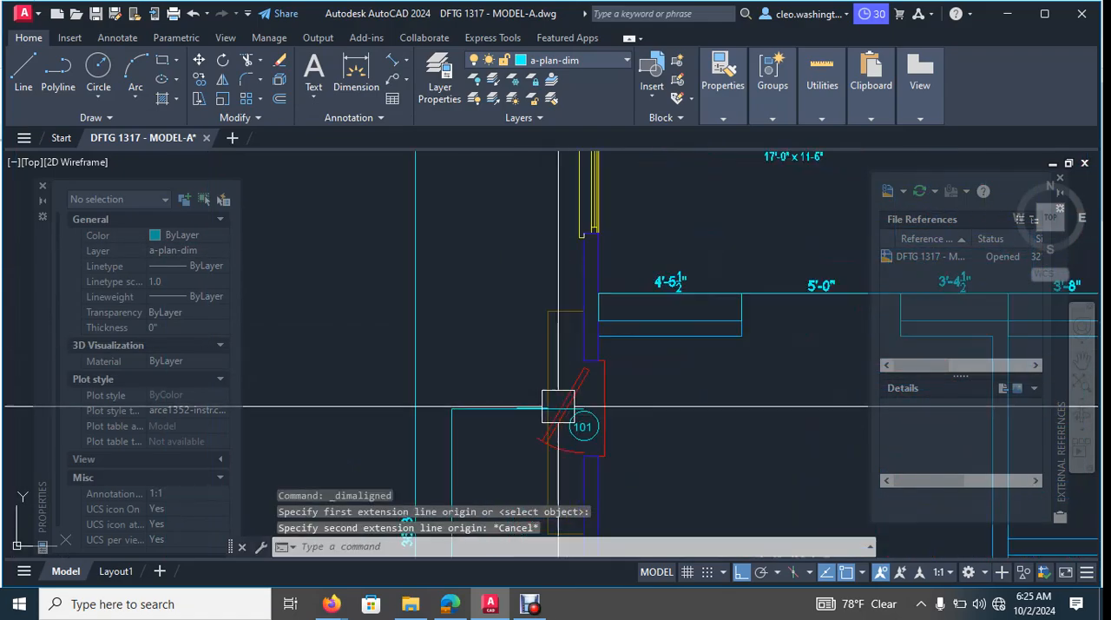
# - Add an aligned dimension from door 101's centre line to the family room side window's midpoint, in line with the dimension below it
pyautogui.scroll(7, 573, 407)
pyautogui.press('Return')
pyautogui.scroll(-5, 619, 321)
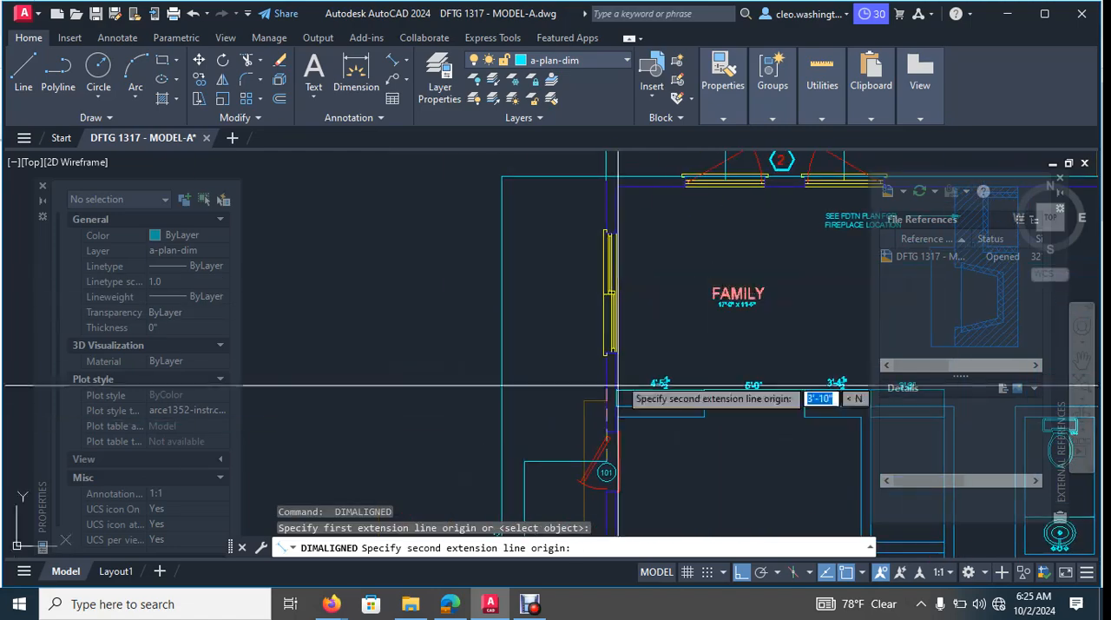
pyautogui.scroll(6, 616, 386)
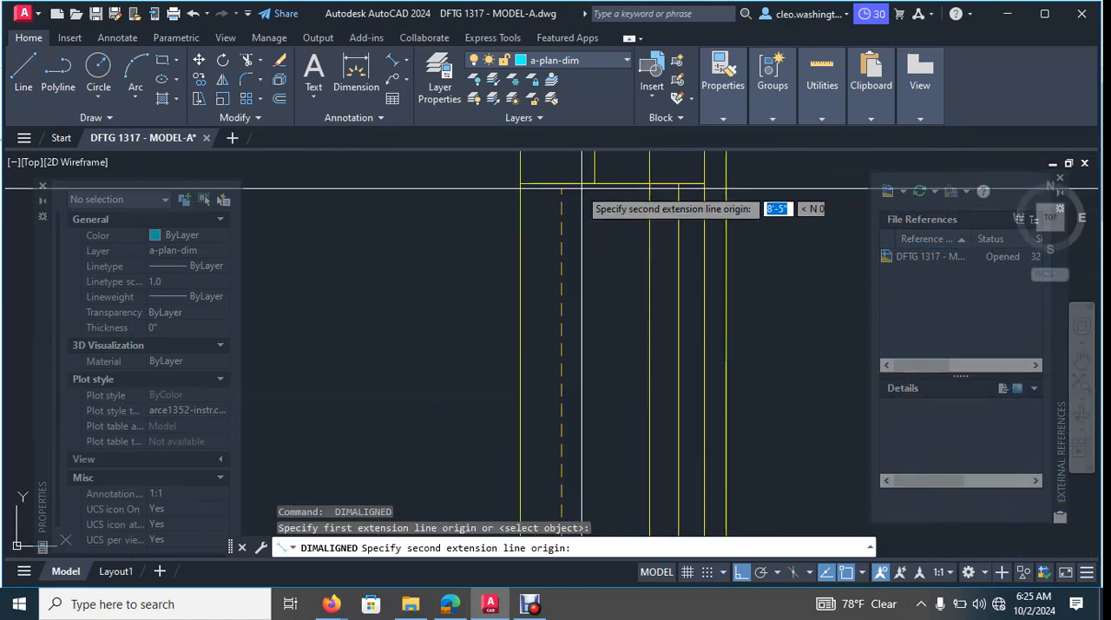
pyautogui.click(561, 184)
pyautogui.scroll(-5, 513, 304)
pyautogui.scroll(8, 460, 358)
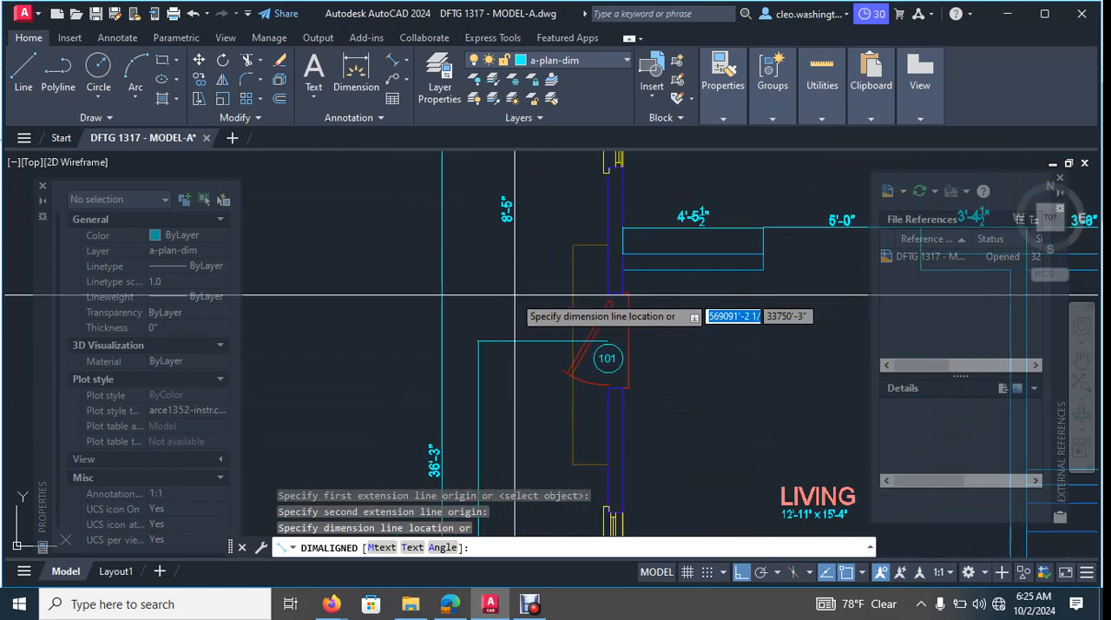
pyautogui.scroll(4, 460, 358)
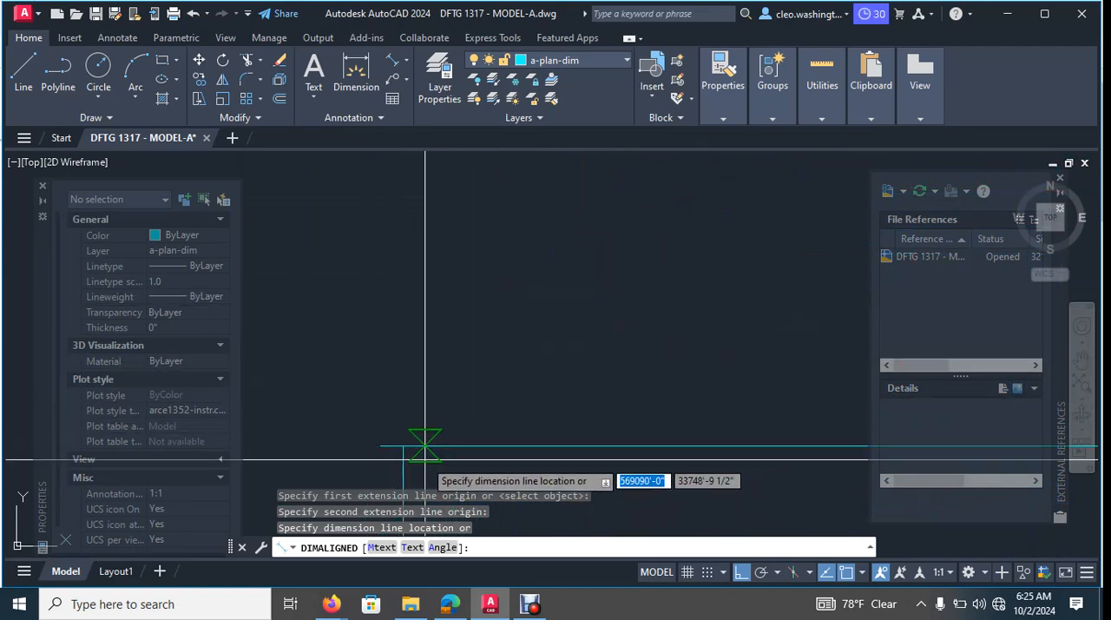
pyautogui.click(395, 454)
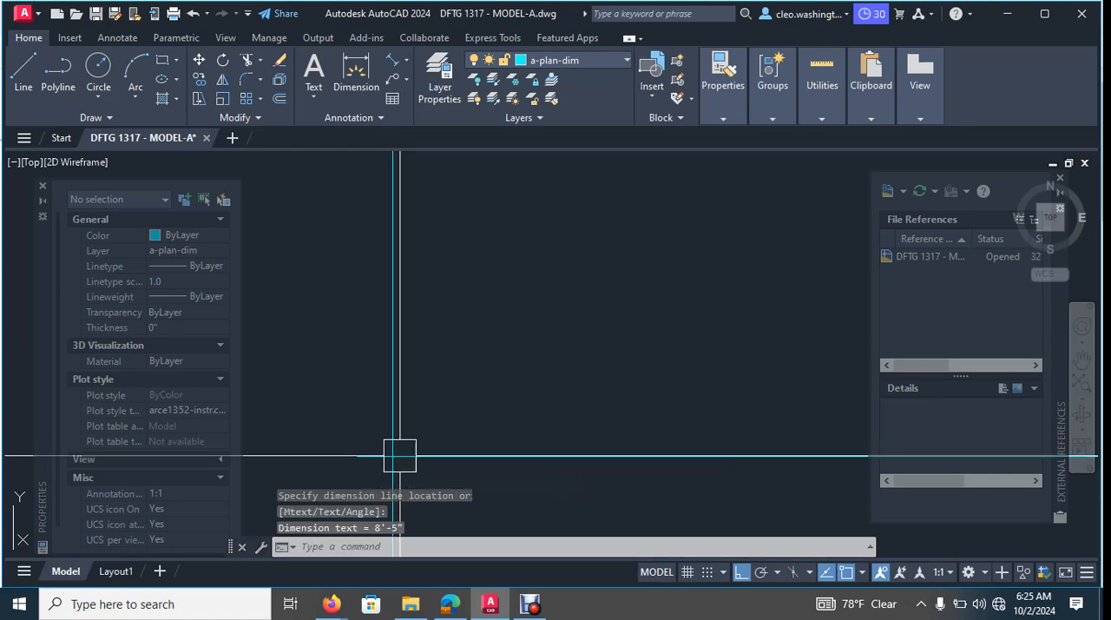
pyautogui.press('Escape')
pyautogui.scroll(-4, 548, 363)
pyautogui.scroll(-4, 634, 225)
pyautogui.moveTo(635, 225); pyautogui.dragTo(613, 457, button='middle')
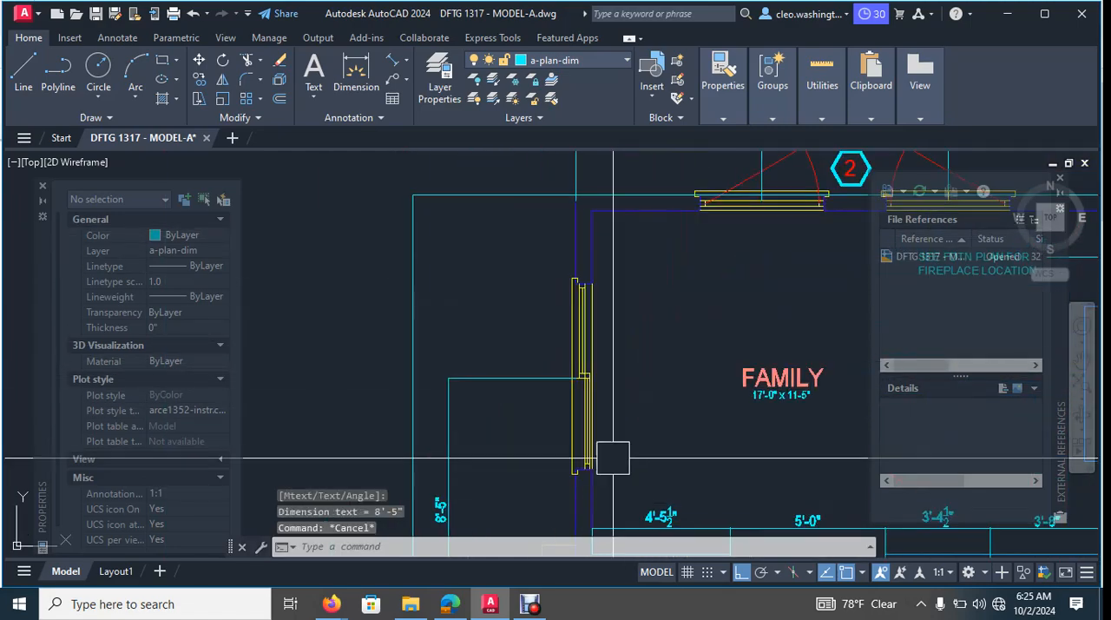
# - Add an aligned dimension from the family room side window's midpoint to the upper outer wall corner, continuing the same dimension string
pyautogui.scroll(8, 567, 400)
pyautogui.press('Return')
pyautogui.click(569, 279)
pyautogui.scroll(-5, 599, 296)
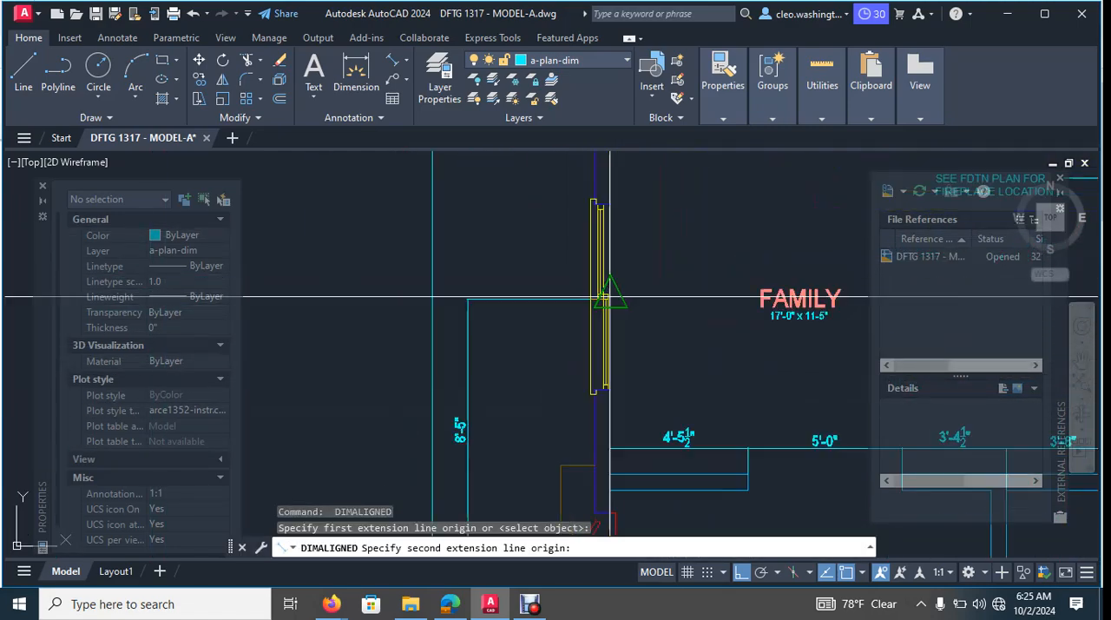
pyautogui.scroll(4, 508, 378)
pyautogui.scroll(3, 508, 379)
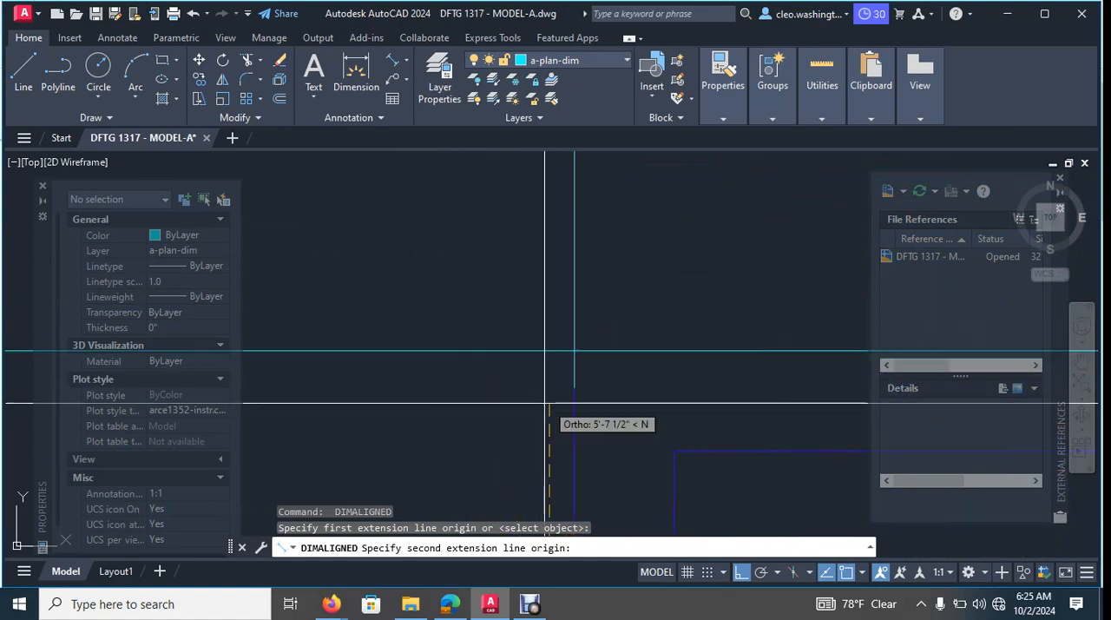
pyautogui.click(549, 351)
pyautogui.scroll(-5, 514, 488)
pyautogui.moveTo(515, 500); pyautogui.dragTo(581, 245, button='middle')
pyautogui.click(462, 394)
pyautogui.press('Escape')
pyautogui.scroll(-6, 541, 304)
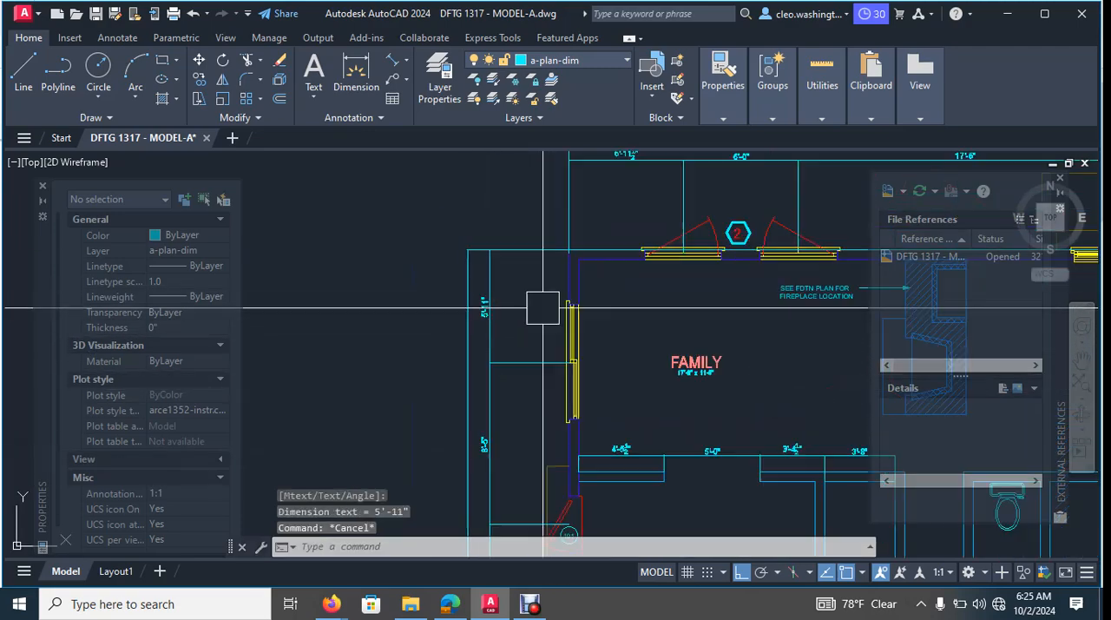
# - Copy the hexagonal window tag 2 from the family room's upper wall onto the side window's dimension line, just outside the window
pyautogui.scroll(8, 619, 193)
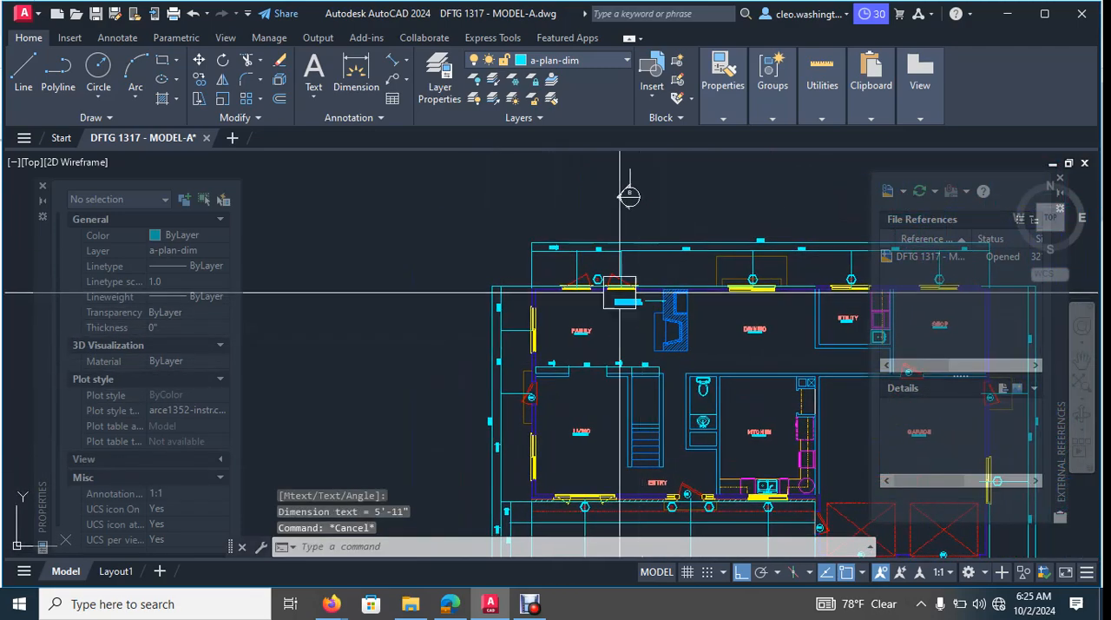
pyautogui.click(631, 283)
pyautogui.click(517, 250)
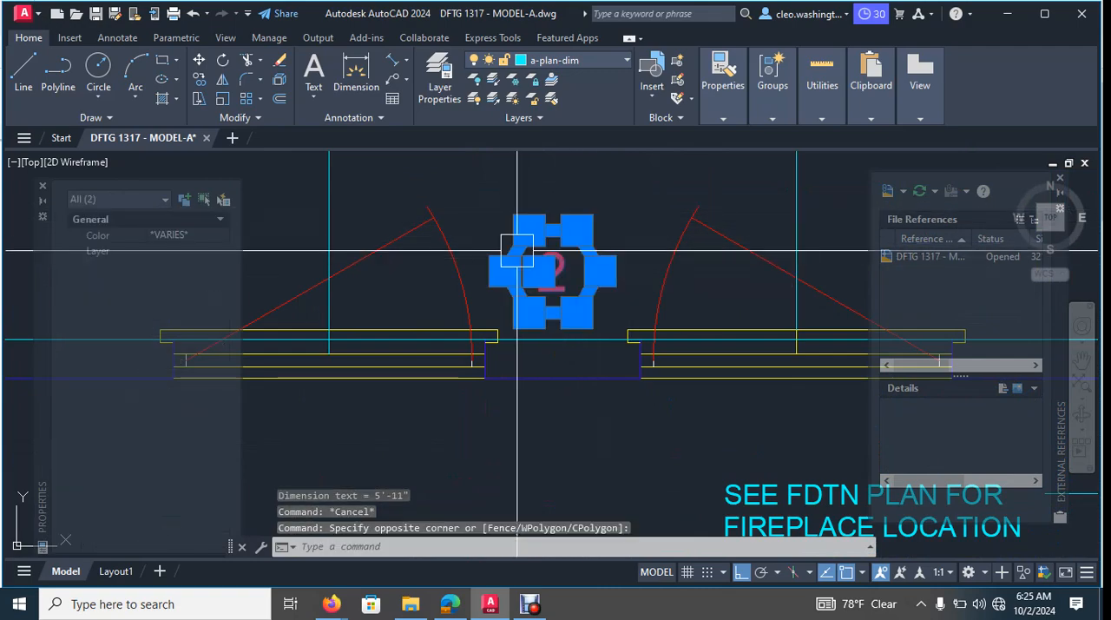
pyautogui.write('co')
pyautogui.press('Return')
pyautogui.click(559, 267)
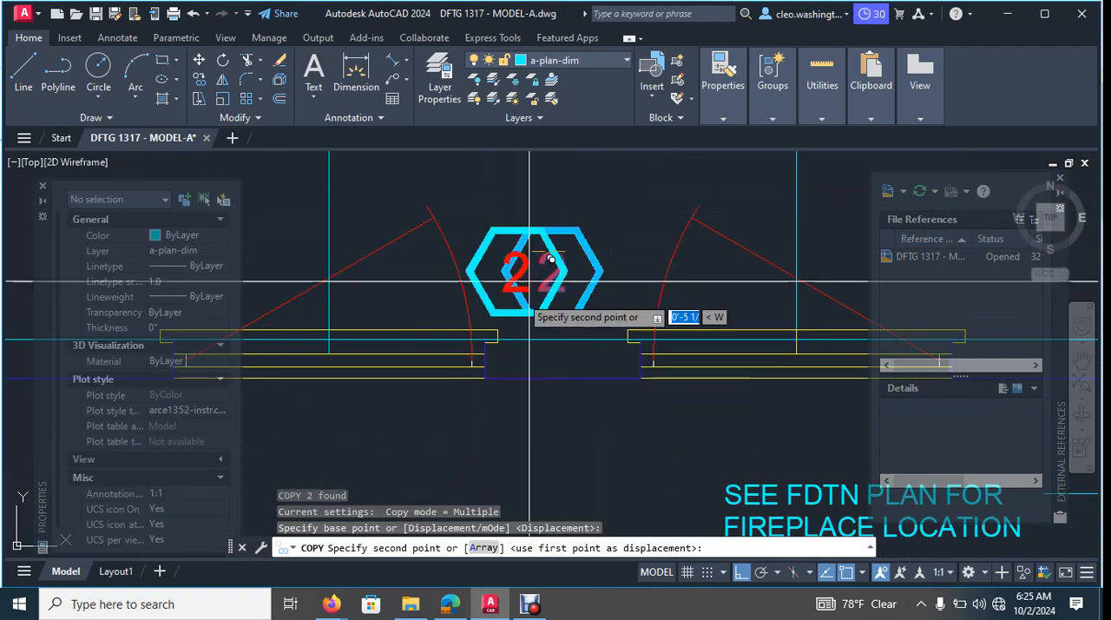
pyautogui.scroll(-7, 521, 339)
pyautogui.moveTo(519, 382); pyautogui.dragTo(656, 286, button='middle')
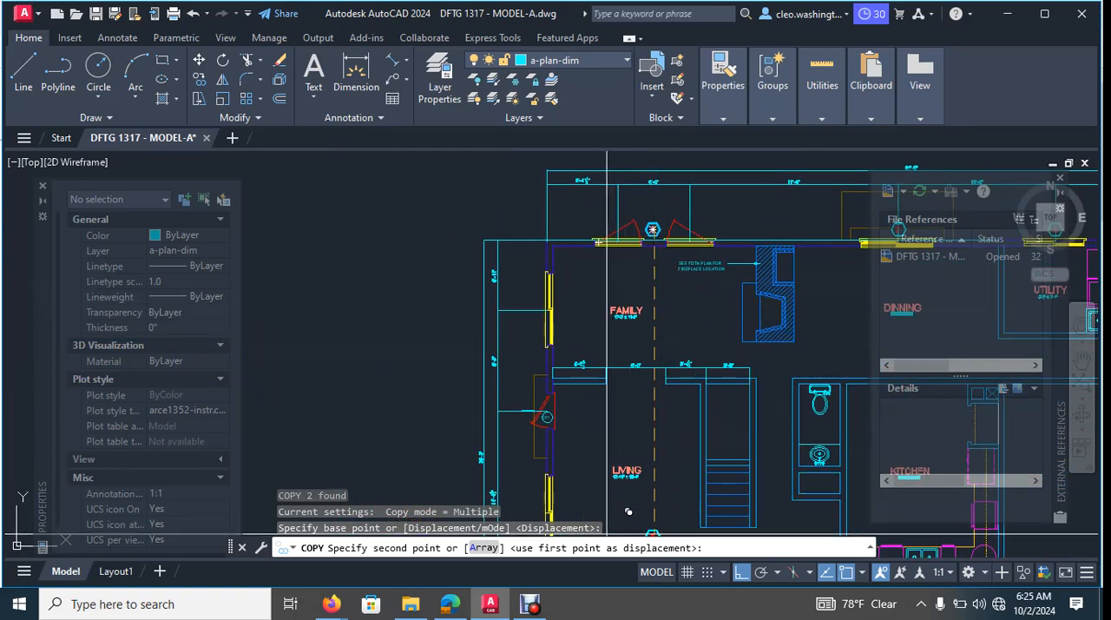
pyautogui.scroll(6, 565, 377)
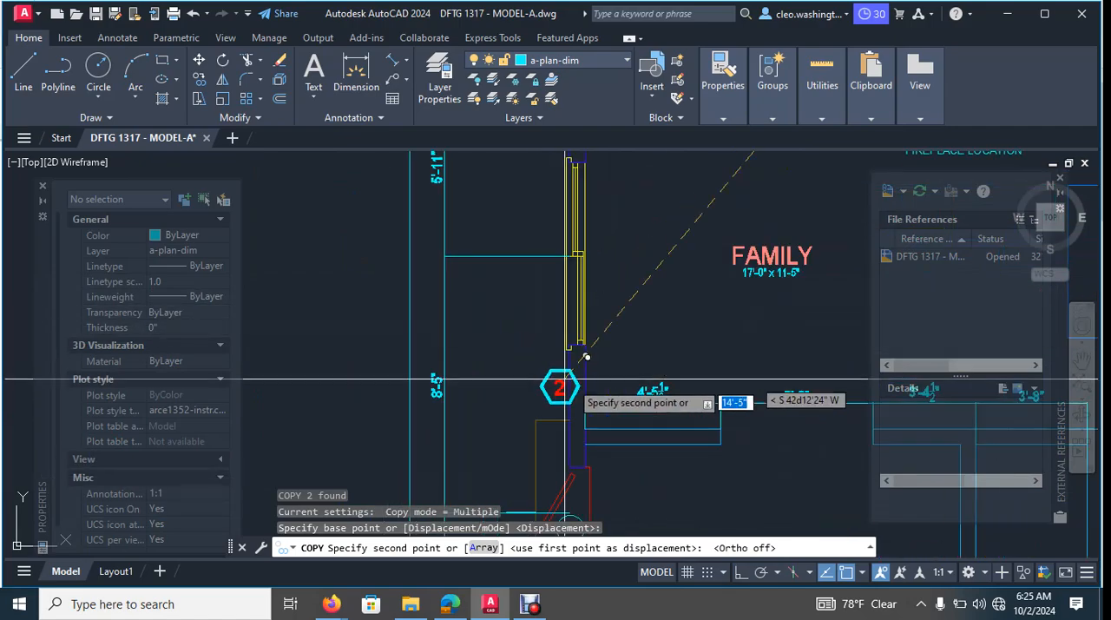
pyautogui.scroll(5, 638, 253)
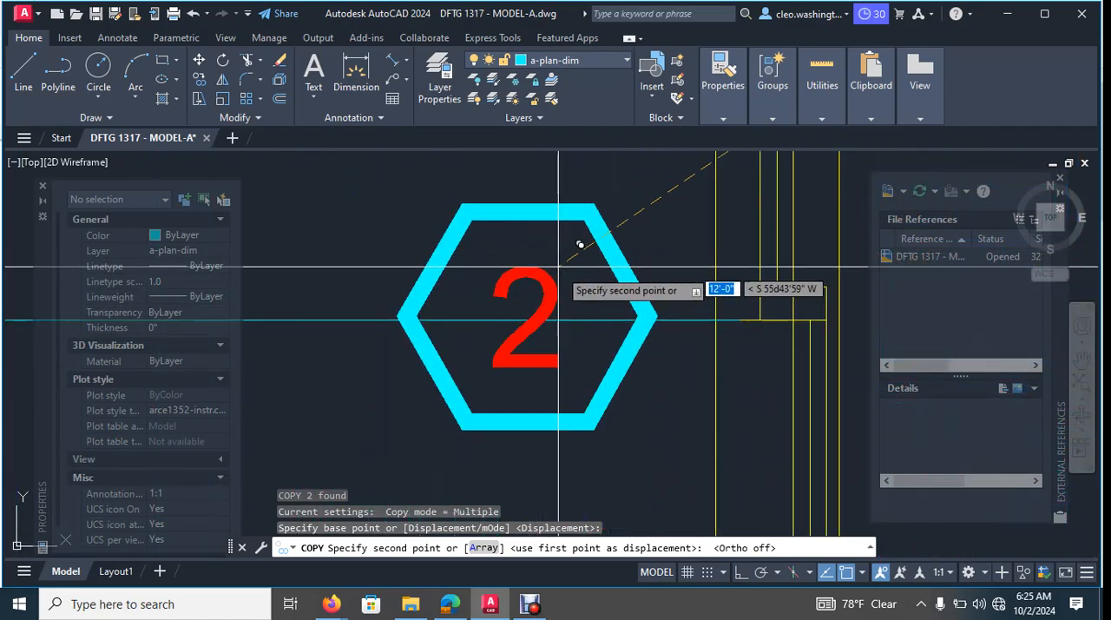
pyautogui.click(599, 258)
pyautogui.scroll(-8, 595, 287)
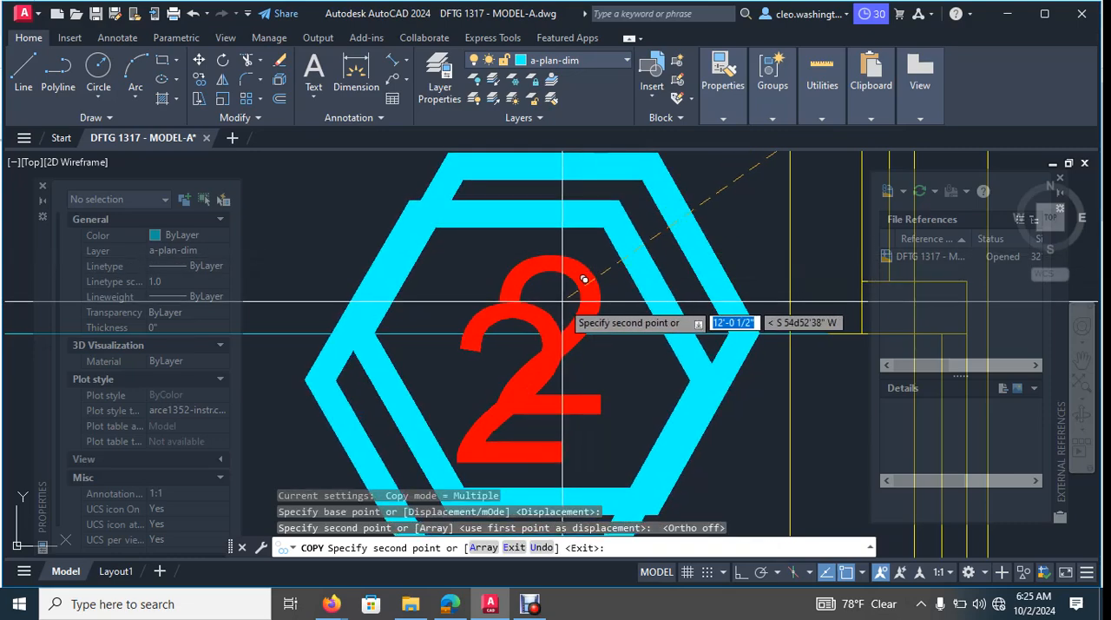
pyautogui.press('Escape')
pyautogui.press('Escape')
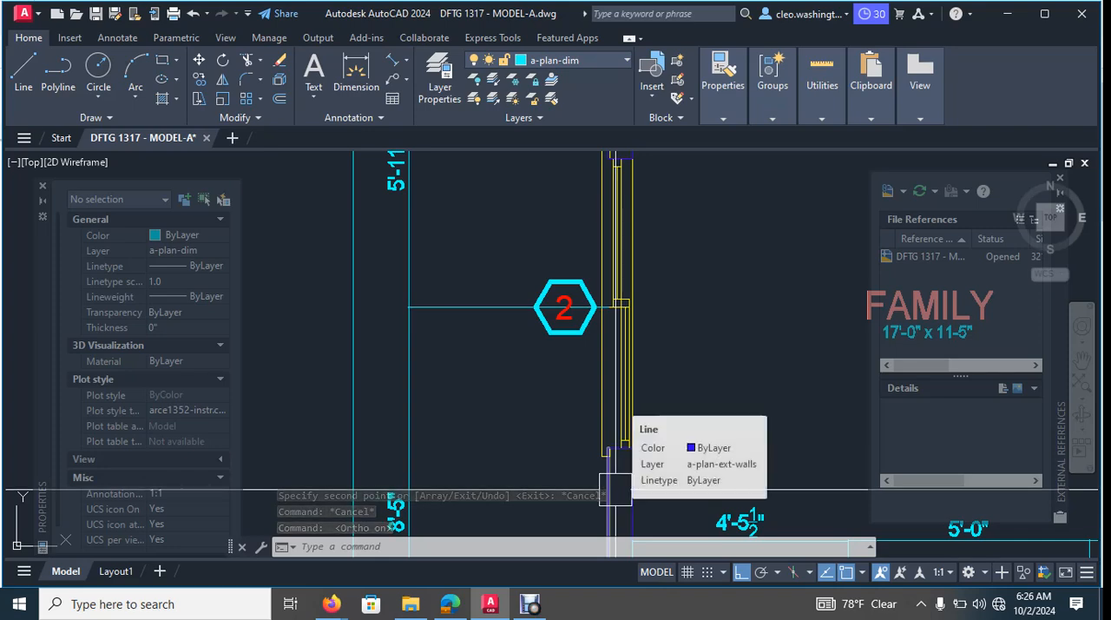
# - Copy the hexagonal window tag 2 from the family room's side window straight down beside the living room's side window
pyautogui.press('F8')
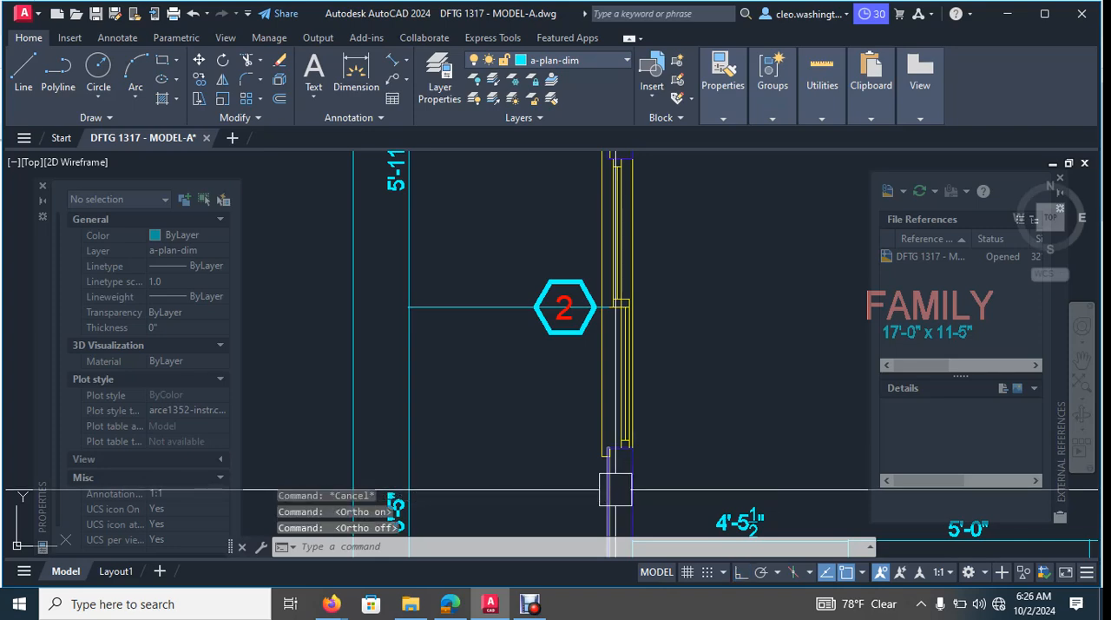
pyautogui.press('Escape')
pyautogui.scroll(2, 576, 353)
pyautogui.click(564, 314)
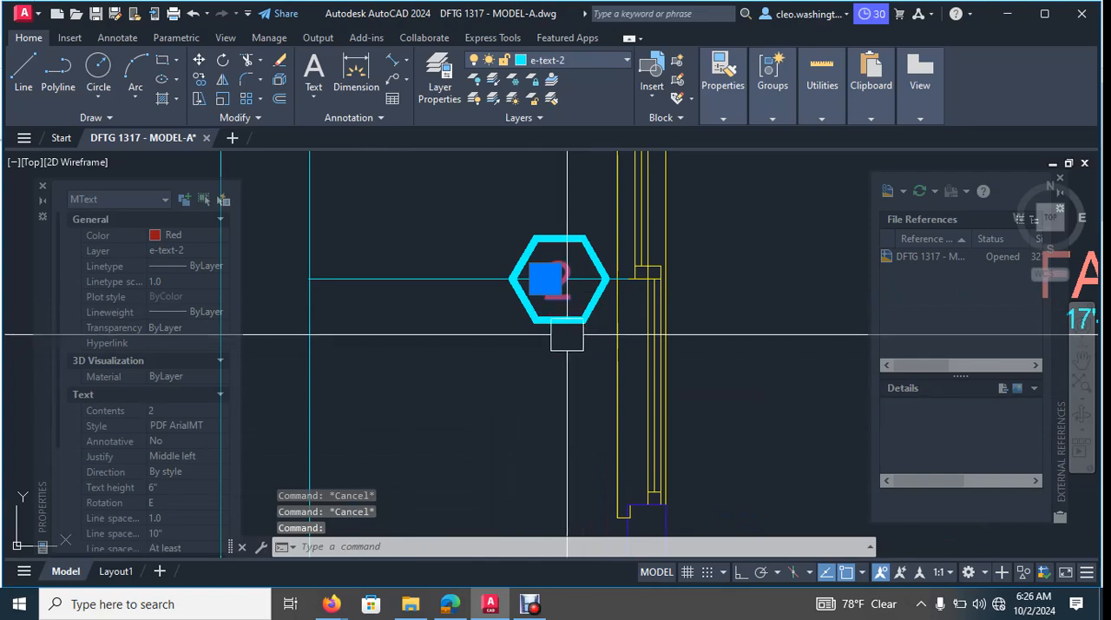
pyautogui.press('Escape')
pyautogui.click(565, 328)
pyautogui.scroll(4, 563, 298)
pyautogui.scroll(2, 562, 296)
pyautogui.click(563, 283)
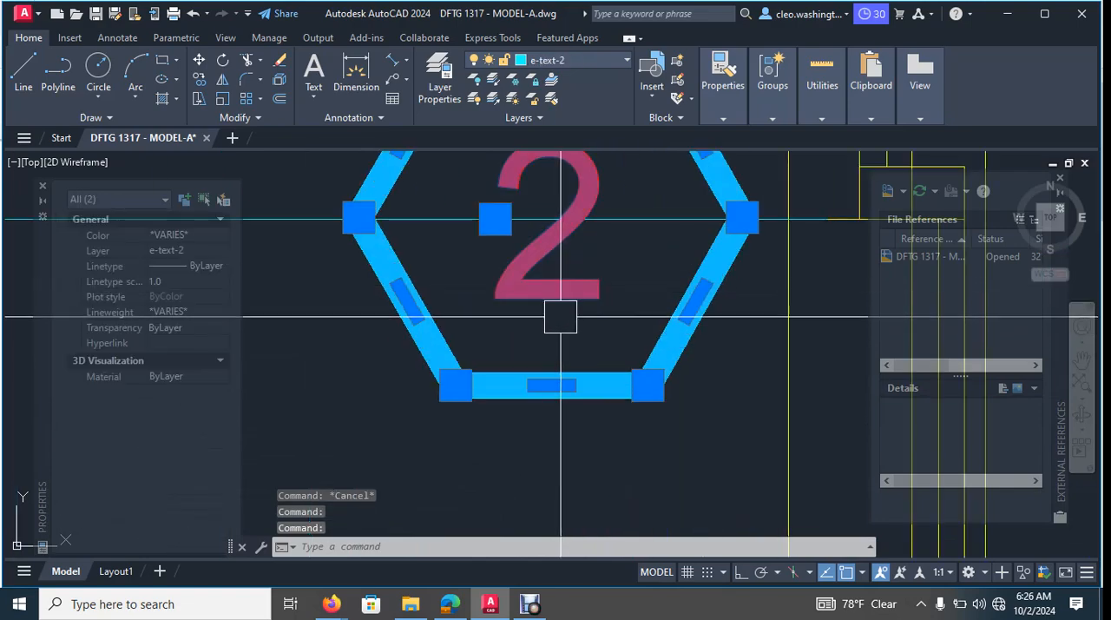
pyautogui.write('co')
pyautogui.press('Return')
pyautogui.click(586, 301)
pyautogui.scroll(-5, 553, 379)
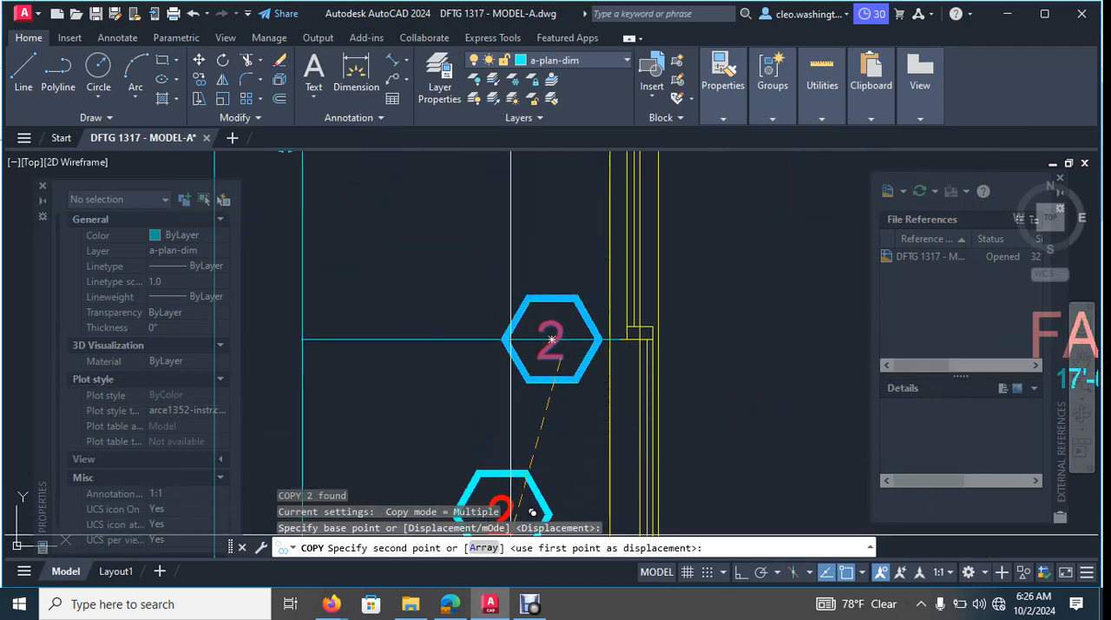
pyautogui.scroll(-8, 552, 458)
pyautogui.moveTo(561, 491); pyautogui.dragTo(598, 320, button='middle')
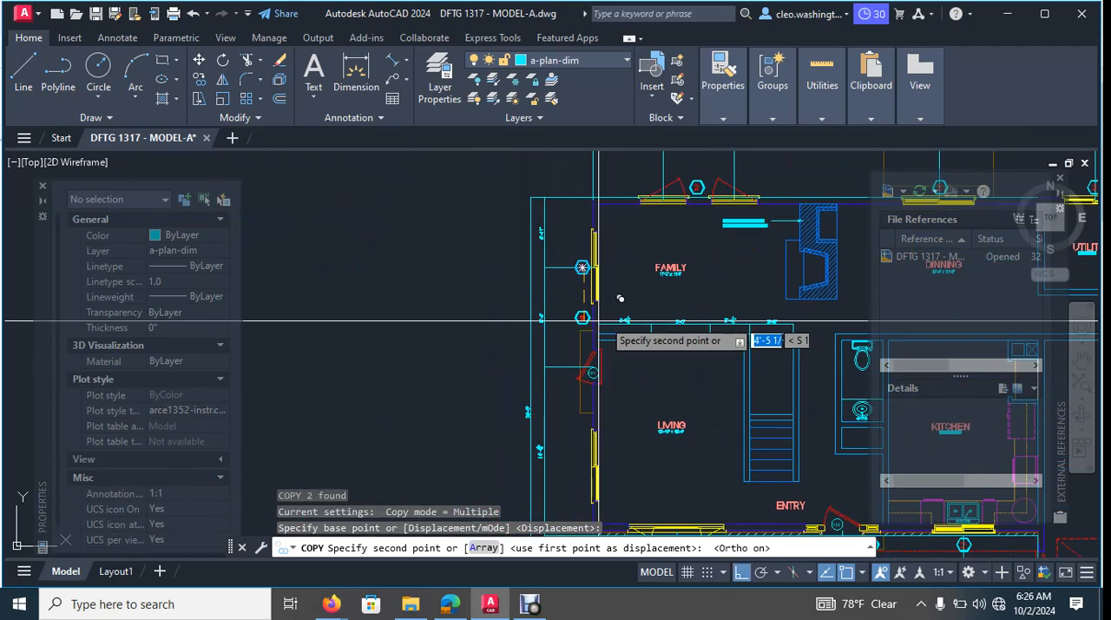
pyautogui.moveTo(602, 376); pyautogui.dragTo(626, 321, button='middle')
pyautogui.scroll(6, 624, 434)
pyautogui.scroll(6, 694, 347)
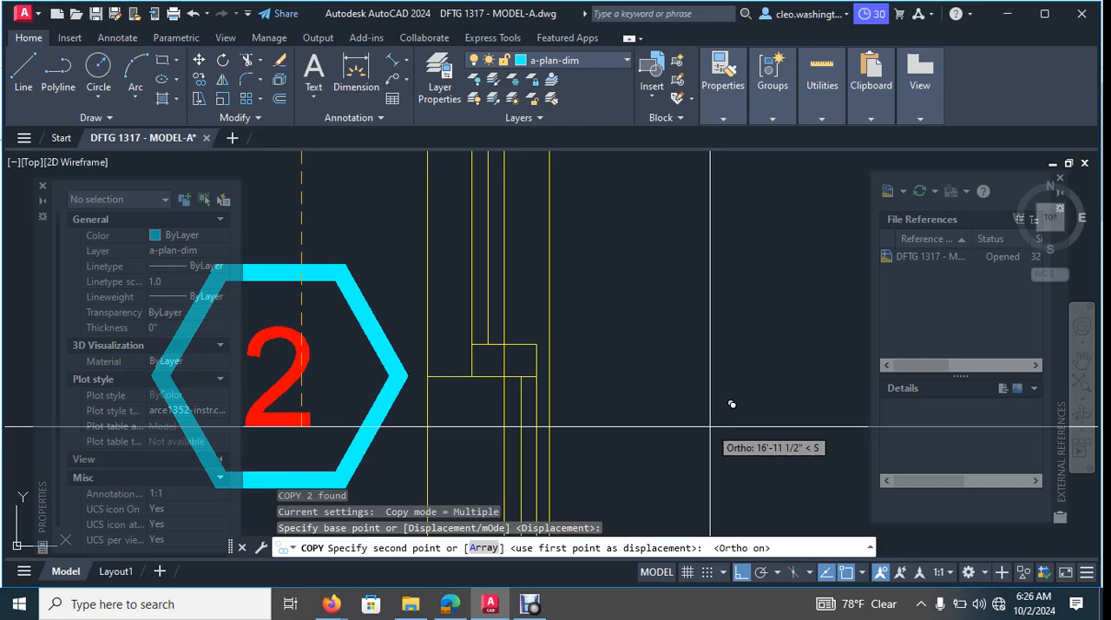
pyautogui.scroll(-6, 732, 404)
pyautogui.moveTo(682, 290); pyautogui.dragTo(707, 371, button='middle')
pyautogui.press('Escape')
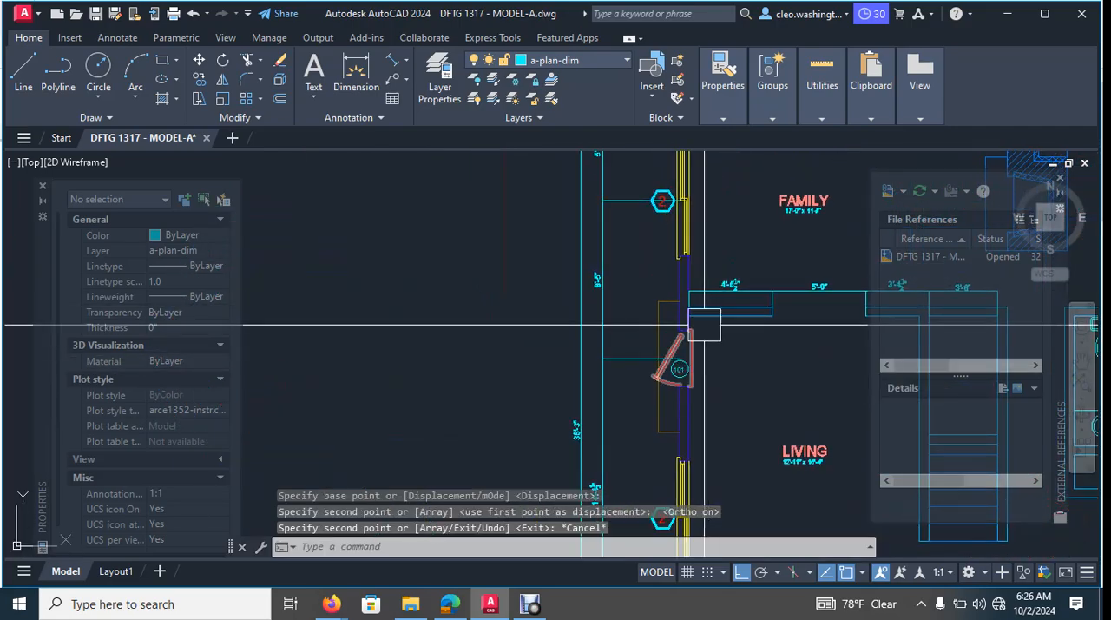
pyautogui.press('Escape')
# - Review the door and window tags along the front wall, the garage, and the living and family room side wall
pyautogui.scroll(-2, 779, 335)
pyautogui.moveTo(854, 324); pyautogui.dragTo(709, 328, button='middle')
pyautogui.scroll(4, 715, 197)
pyautogui.scroll(-6, 715, 217)
pyautogui.moveTo(730, 268); pyautogui.dragTo(697, 281, button='middle')
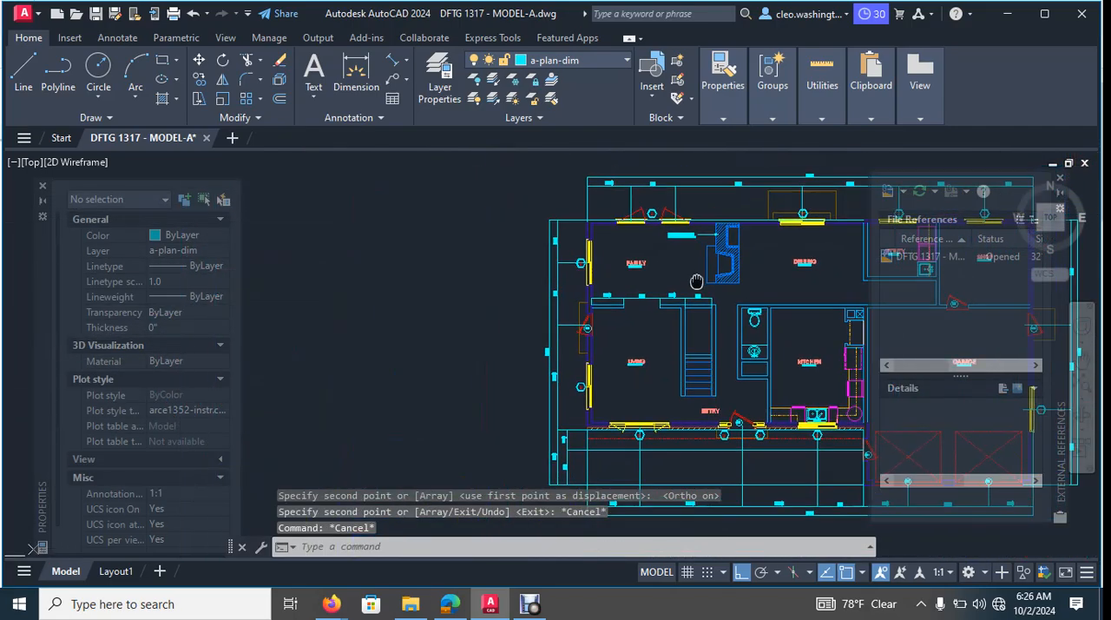
pyautogui.scroll(8, 603, 325)
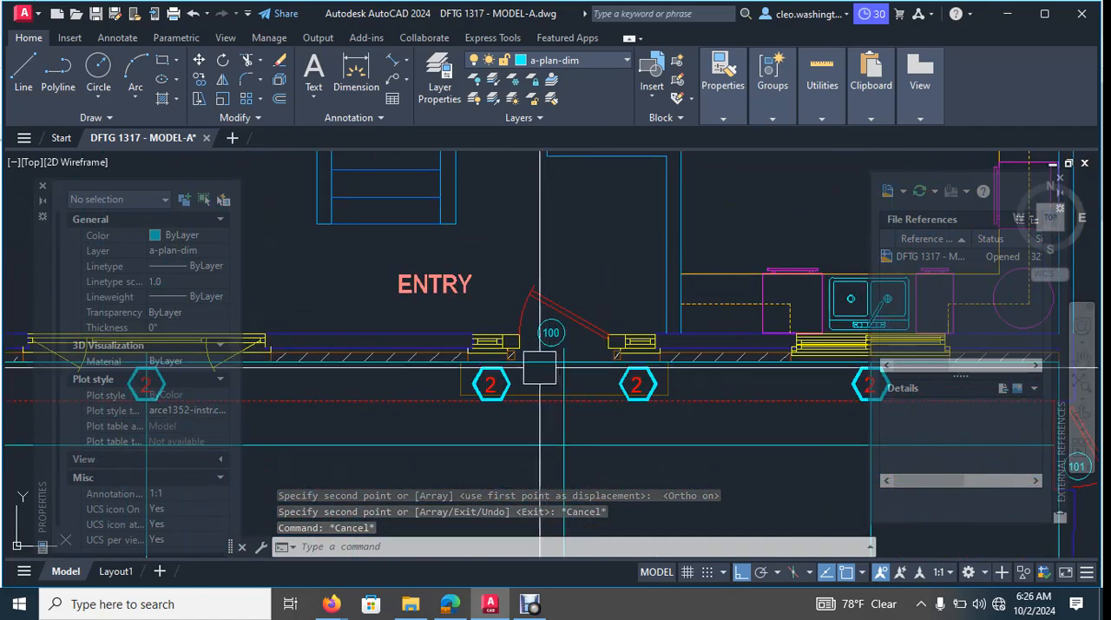
pyautogui.scroll(-6, 565, 362)
pyautogui.scroll(4, 657, 392)
pyautogui.moveTo(692, 377); pyautogui.dragTo(605, 392, button='middle')
pyautogui.scroll(2, 725, 438)
pyautogui.moveTo(728, 436); pyautogui.dragTo(613, 431, button='middle')
pyautogui.scroll(-2, 573, 424)
pyautogui.scroll(2, 749, 414)
pyautogui.moveTo(751, 413); pyautogui.dragTo(660, 414, button='middle')
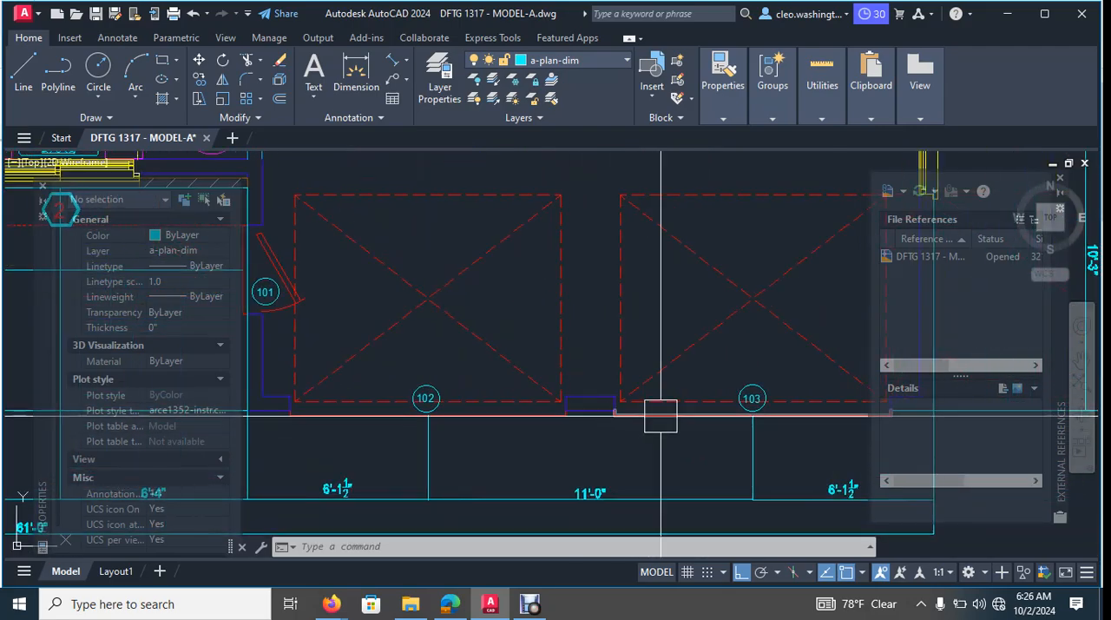
pyautogui.scroll(-6, 620, 477)
pyautogui.scroll(5, 682, 399)
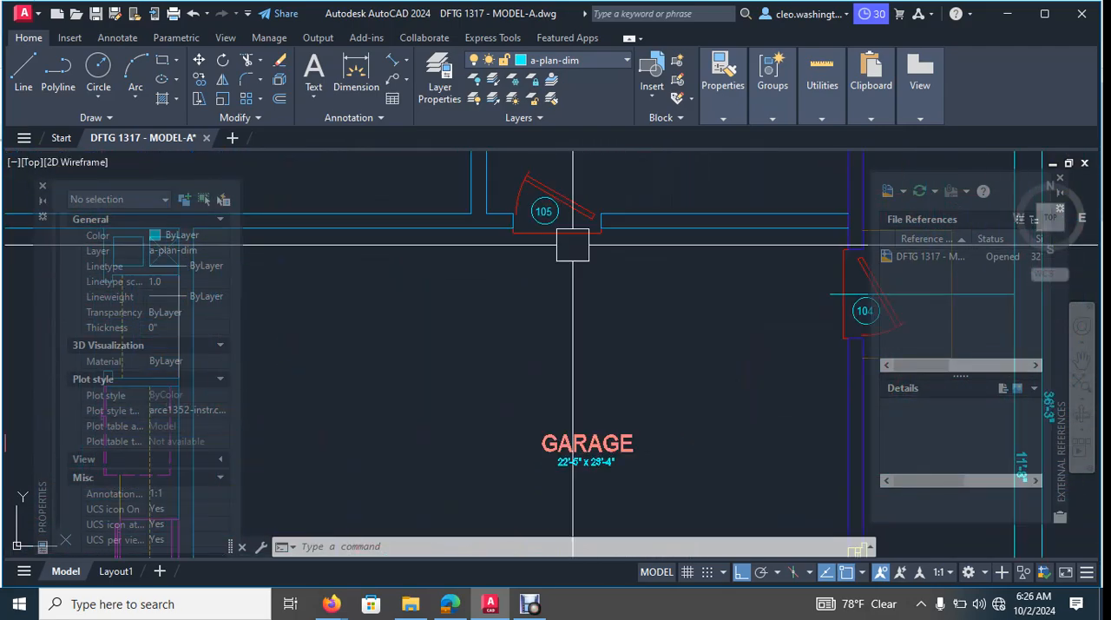
pyautogui.scroll(-8, 491, 285)
pyautogui.scroll(7, 615, 293)
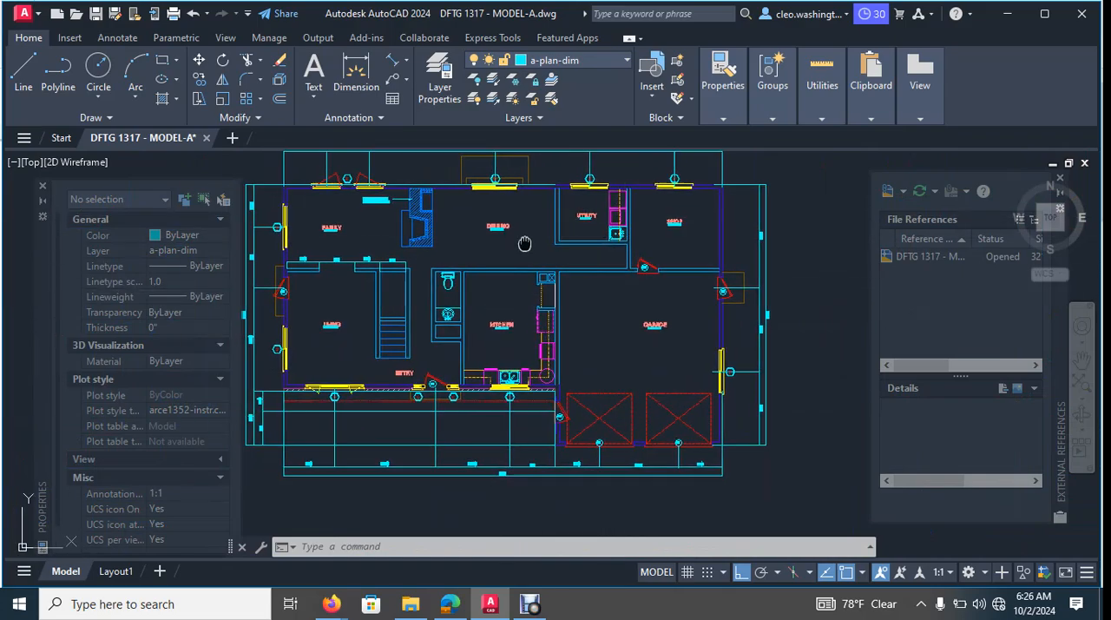
pyautogui.scroll(-2, 580, 242)
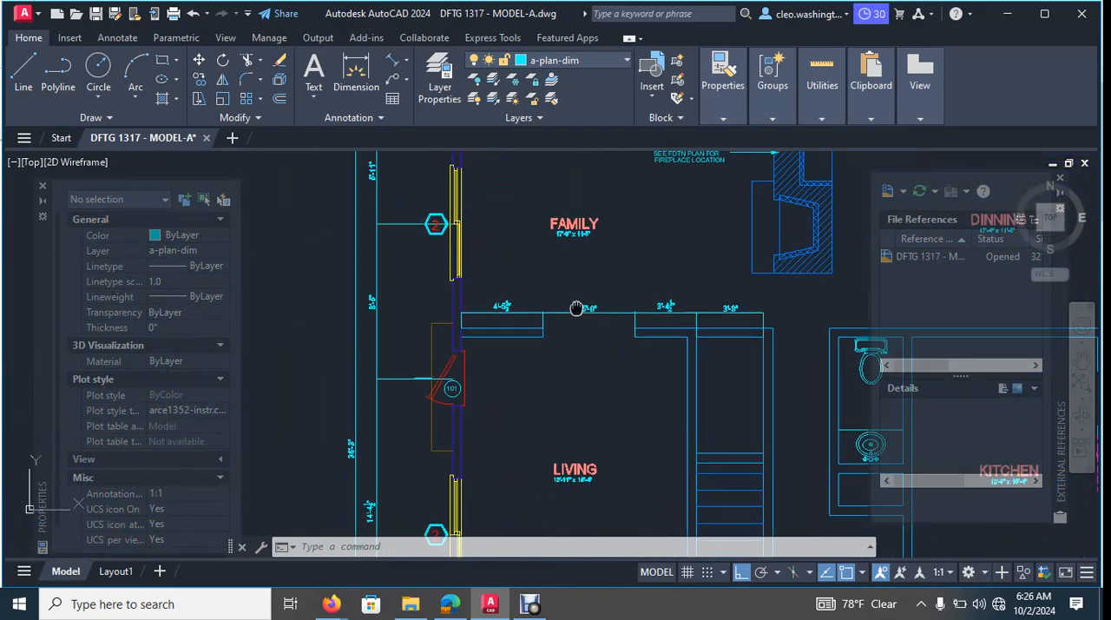
# - Renumber the living room's side door tag from the duplicate 101 to 106
pyautogui.scroll(6, 498, 329)
pyautogui.doubleClick(521, 223)
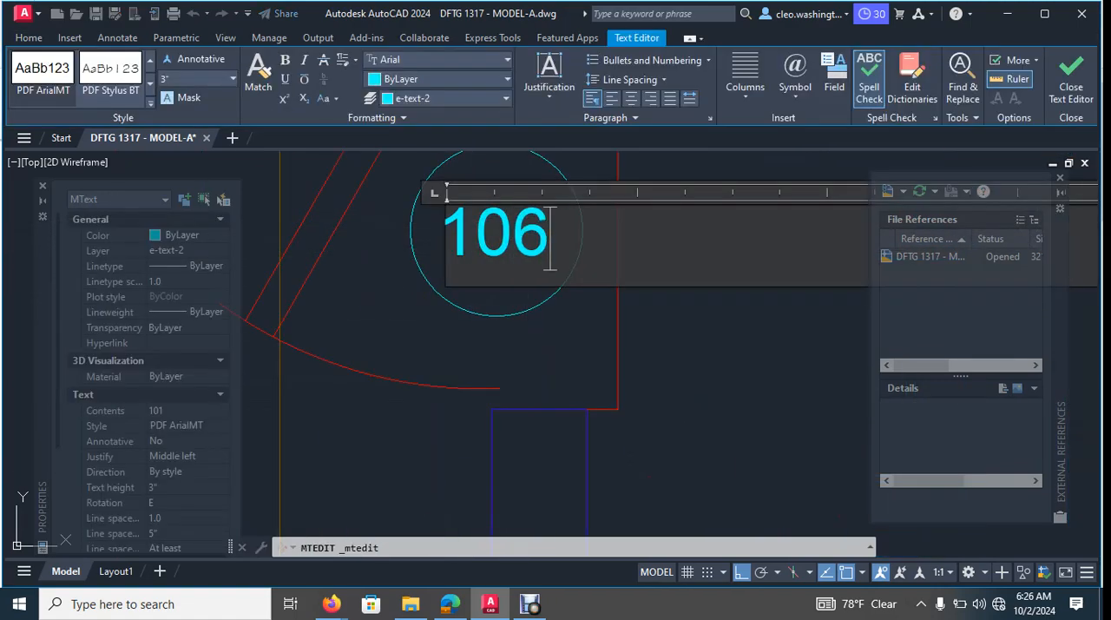
pyautogui.press('Escape')
# - Check the family room's window tags, the overall floor plan annotations, and the section marker above the plan
pyautogui.scroll(-6, 642, 317)
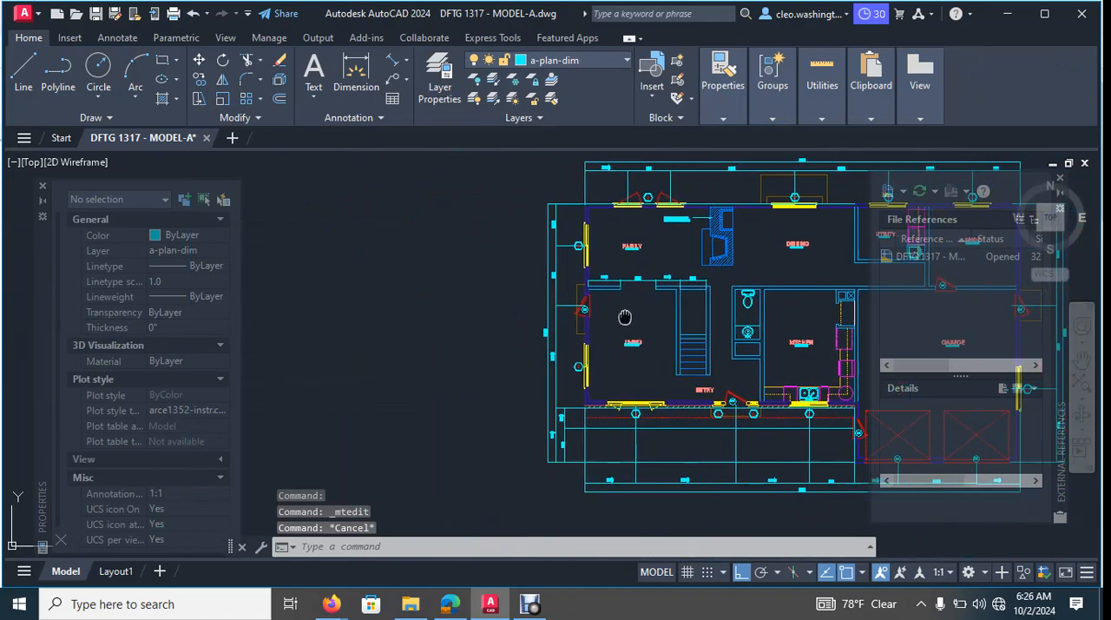
pyautogui.moveTo(630, 314); pyautogui.dragTo(598, 316, button='middle')
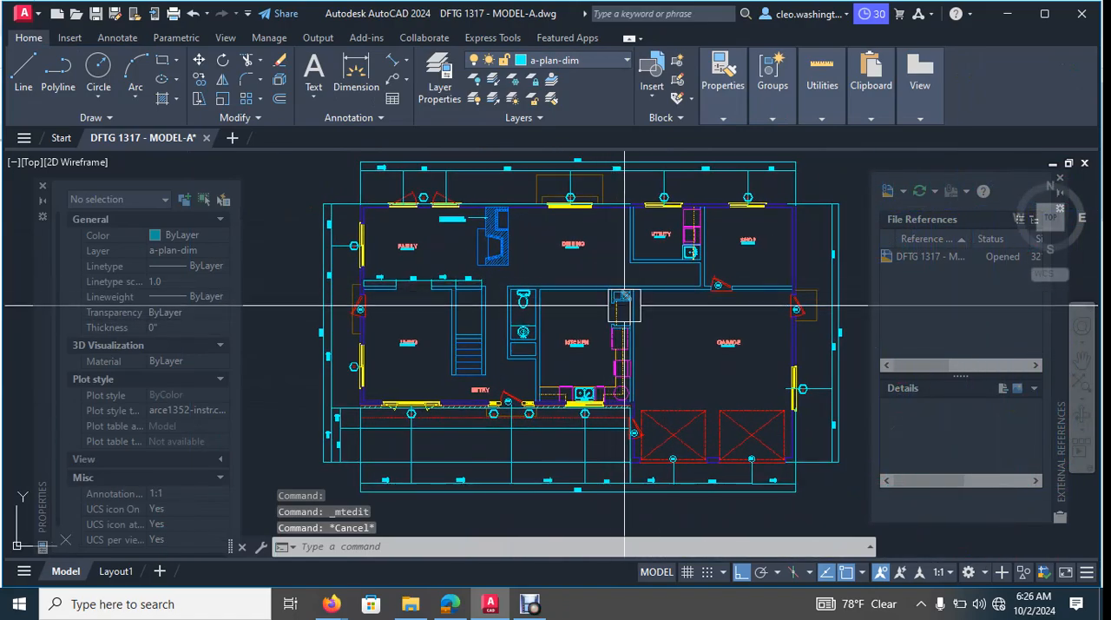
pyautogui.moveTo(468, 260); pyautogui.dragTo(480, 291, button='middle')
pyautogui.scroll(10, 486, 210)
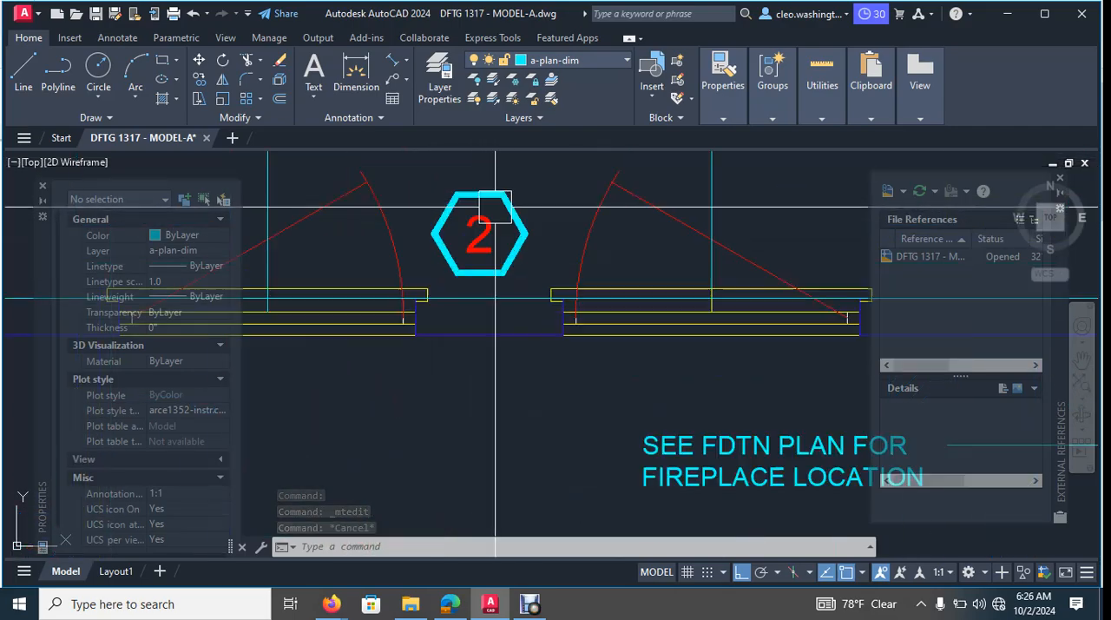
pyautogui.scroll(-10, 515, 207)
pyautogui.scroll(6, 494, 186)
pyautogui.scroll(-6, 473, 365)
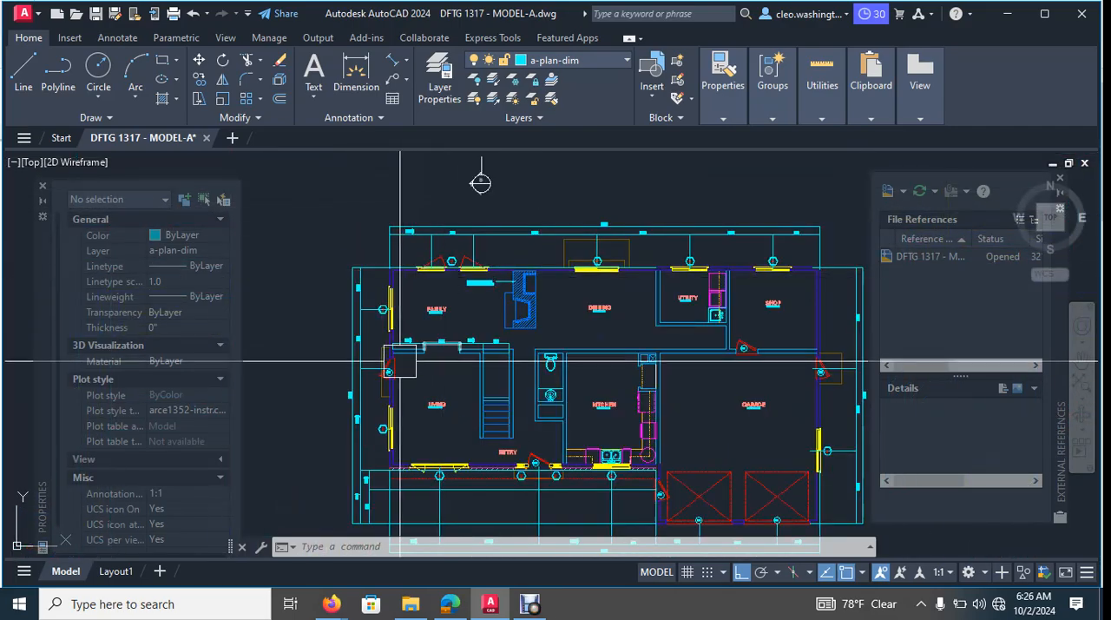
pyautogui.scroll(3, 440, 355)
pyautogui.scroll(8, 420, 414)
pyautogui.scroll(-12, 434, 393)
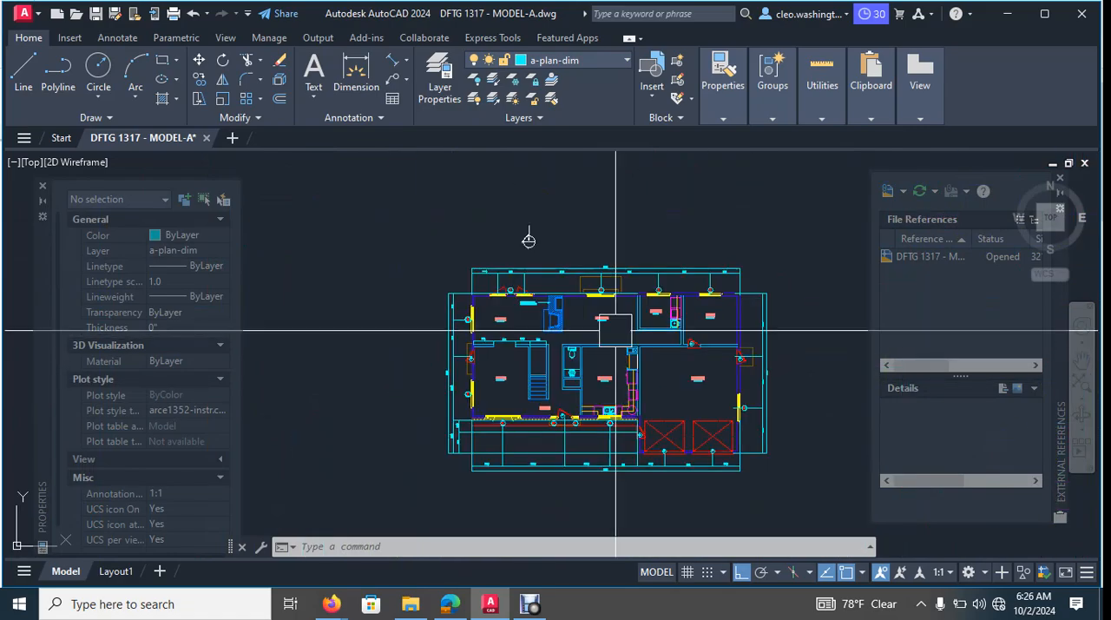
pyautogui.scroll(3, 639, 334)
pyautogui.moveTo(628, 324); pyautogui.dragTo(633, 304, button='middle')
pyautogui.moveTo(617, 266); pyautogui.dragTo(615, 277, button='middle')
pyautogui.moveTo(474, 170); pyautogui.dragTo(518, 228, button='middle')
pyautogui.scroll(5, 479, 198)
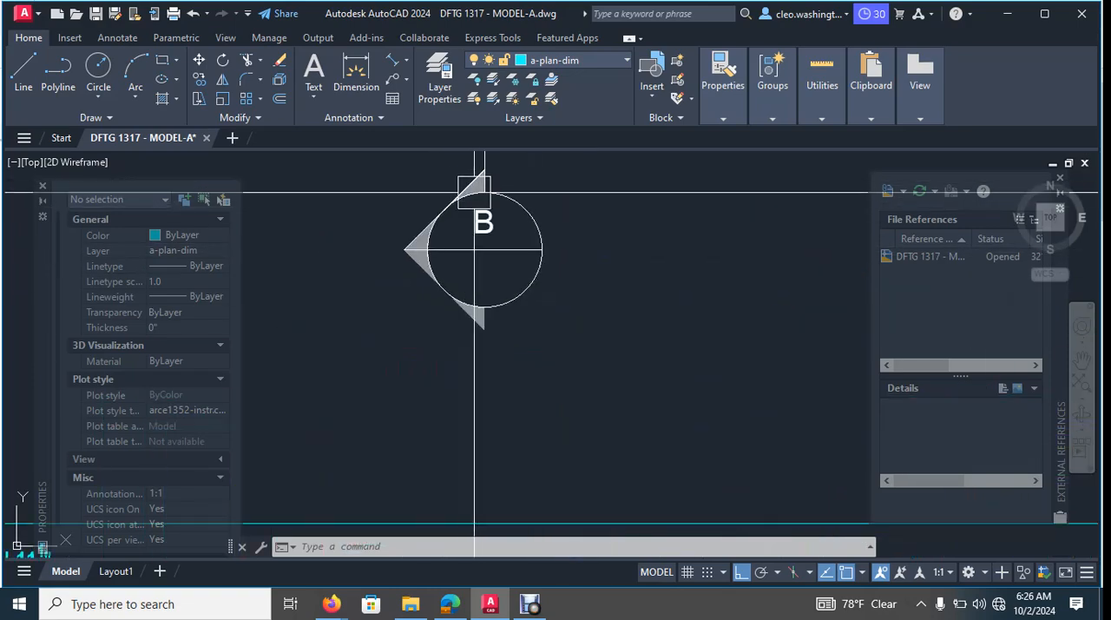
pyautogui.scroll(8, 531, 261)
pyautogui.click(546, 271)
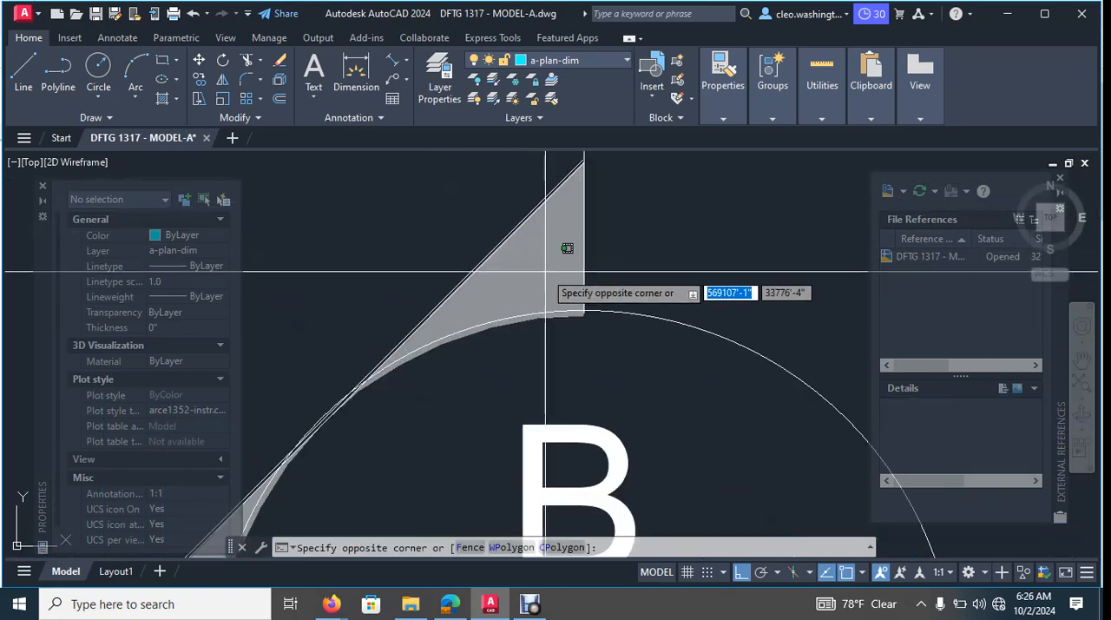
pyautogui.press('Escape')
pyautogui.click(490, 279)
pyautogui.scroll(-4, 586, 275)
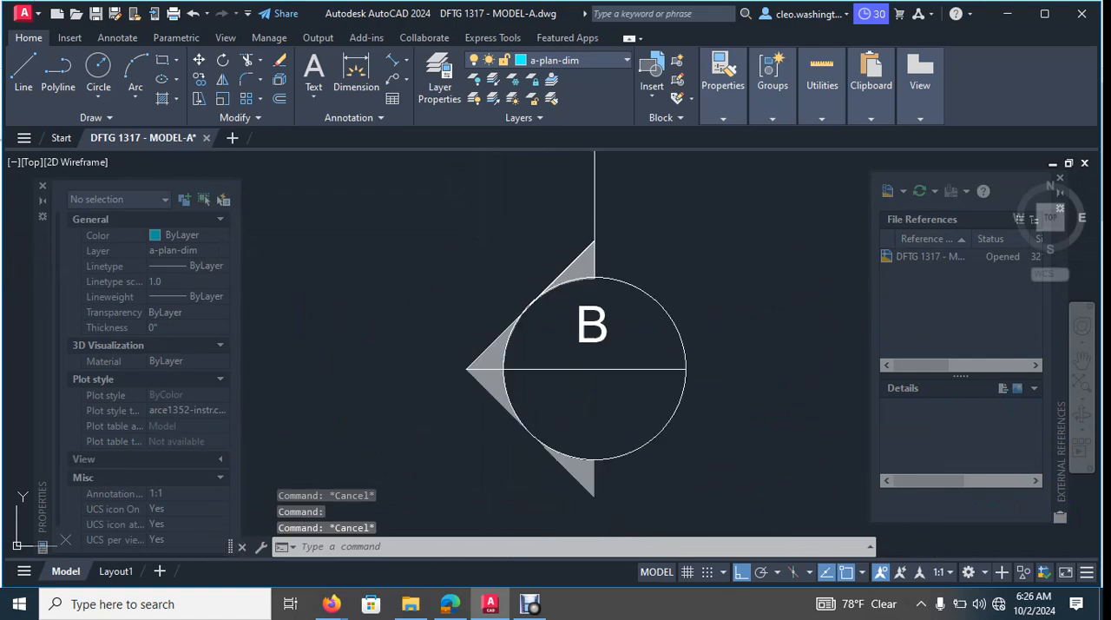
pyautogui.scroll(4, 575, 441)
pyautogui.click(541, 436)
pyautogui.press('Escape')
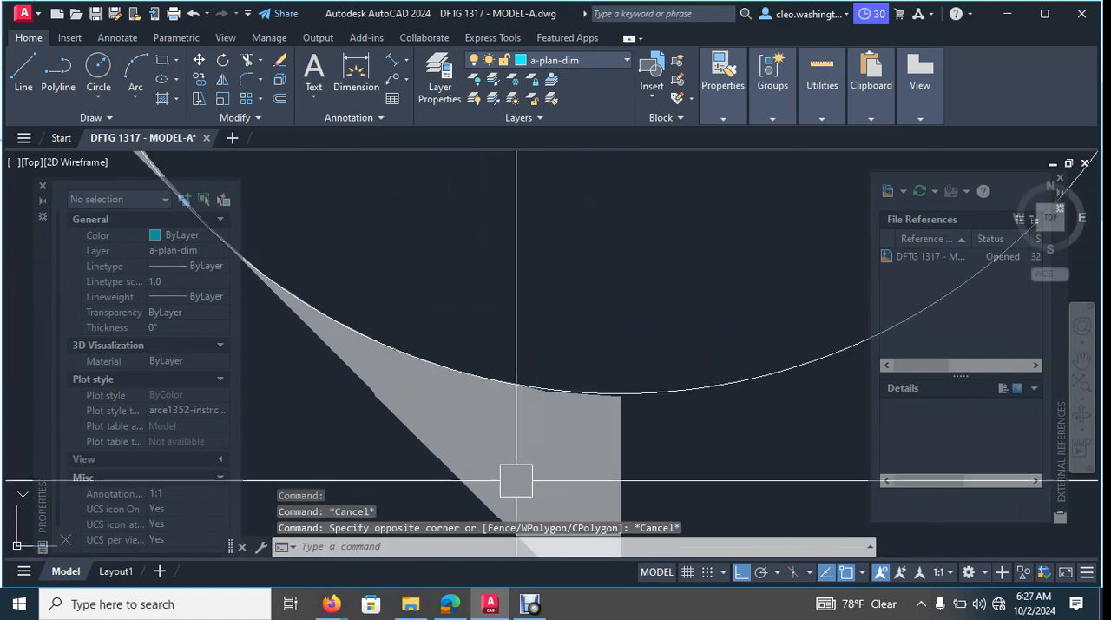
pyautogui.click(581, 498)
pyautogui.click(477, 444)
pyautogui.press('Escape')
pyautogui.click(476, 420)
pyautogui.press('Escape')
pyautogui.scroll(-6, 469, 416)
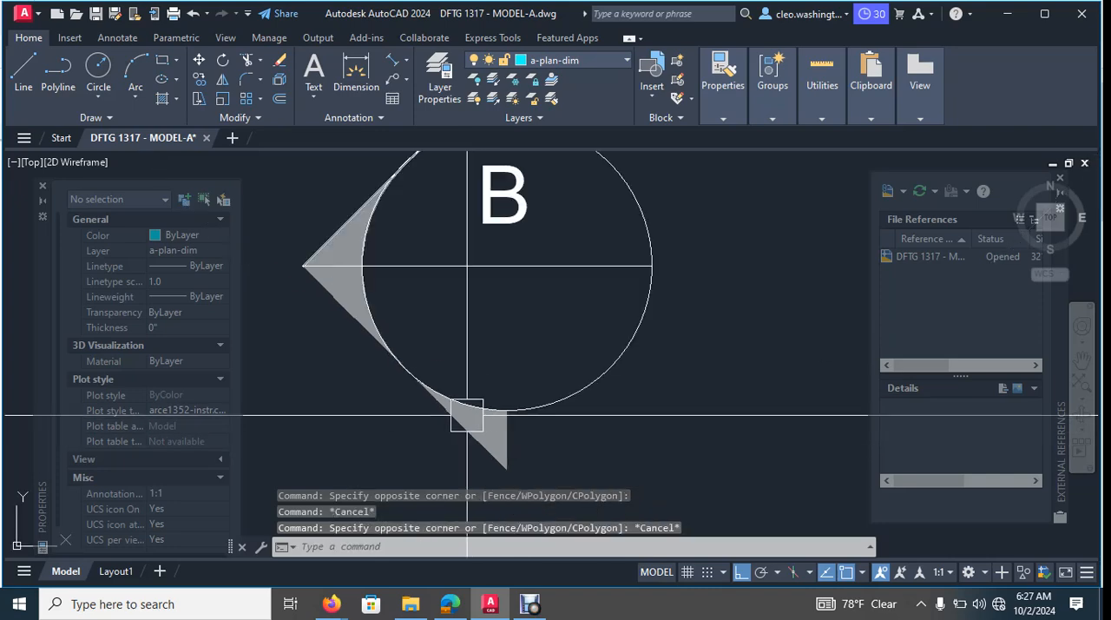
pyautogui.press('Escape')
pyautogui.scroll(2, 352, 327)
pyautogui.click(323, 232)
pyautogui.moveTo(322, 232); pyautogui.dragTo(344, 326, button='middle')
pyautogui.press('Escape')
# - Erase three solid fill pieces around the pointed corner of section marker B
pyautogui.scroll(2, 364, 304)
pyautogui.click(366, 288)
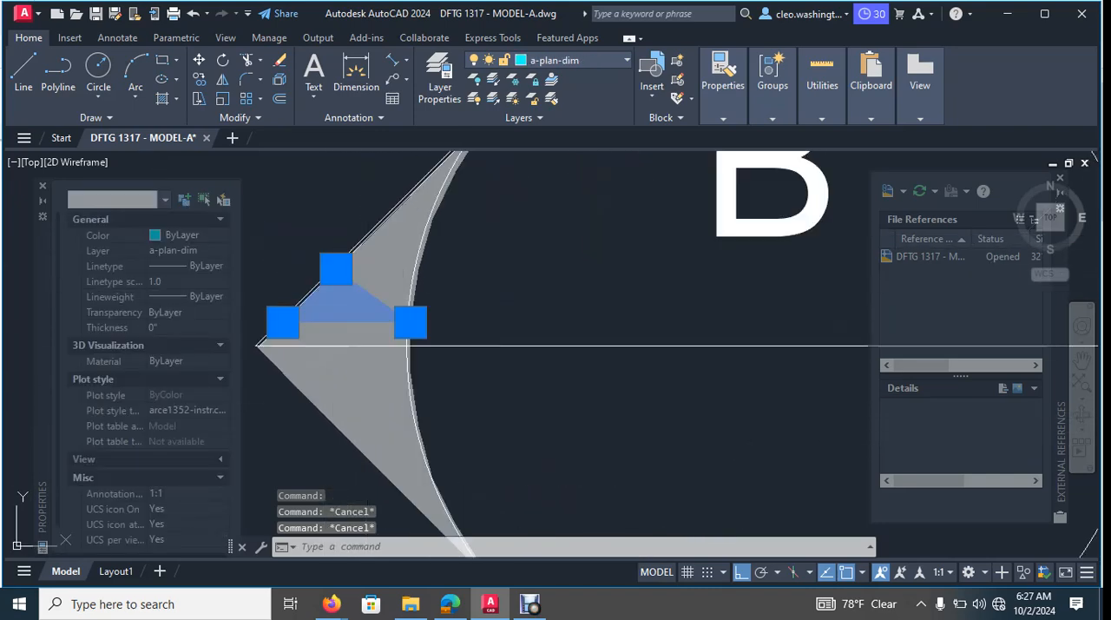
pyautogui.press('Delete')
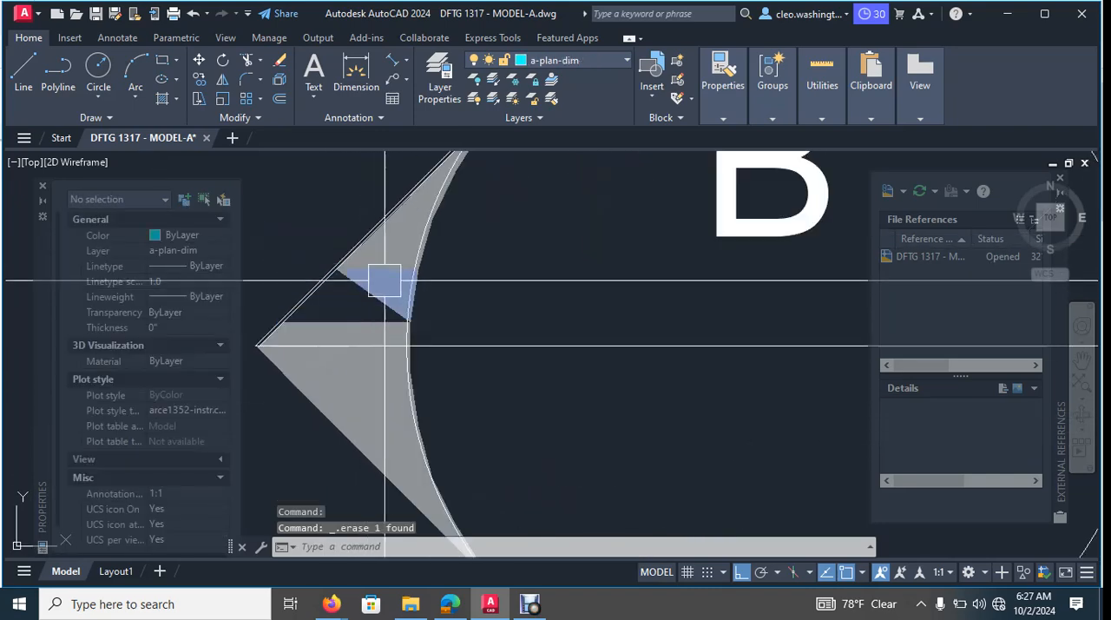
pyautogui.click(385, 280)
pyautogui.moveTo(385, 281); pyautogui.dragTo(385, 293, button='middle')
pyautogui.press('Delete')
pyautogui.scroll(-3, 393, 303)
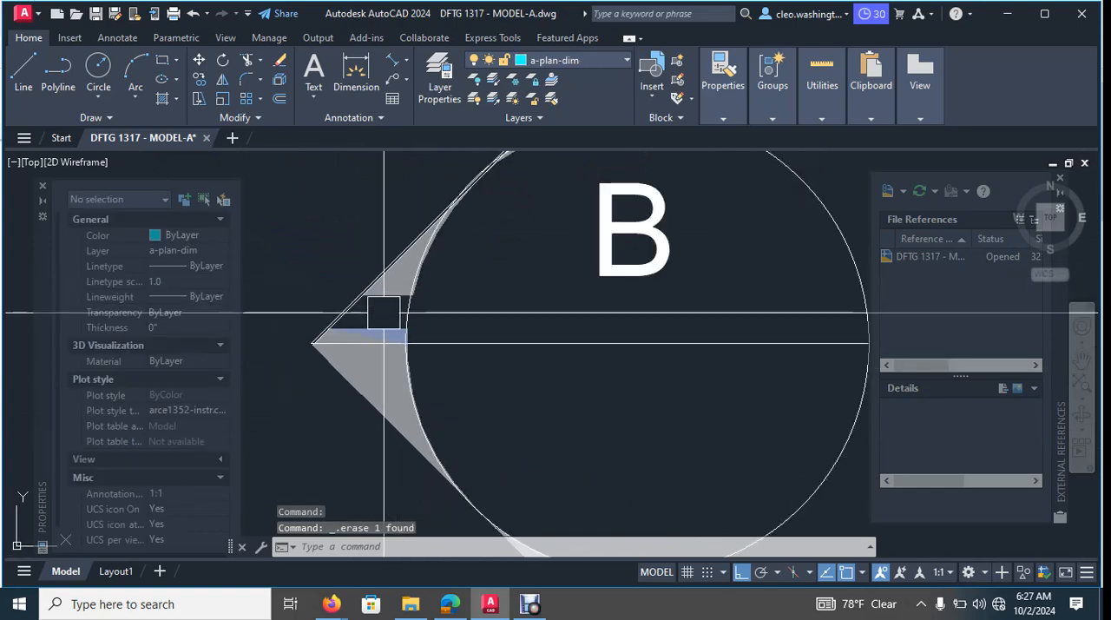
pyautogui.scroll(5, 384, 355)
pyautogui.click(388, 355)
pyautogui.press('Delete')
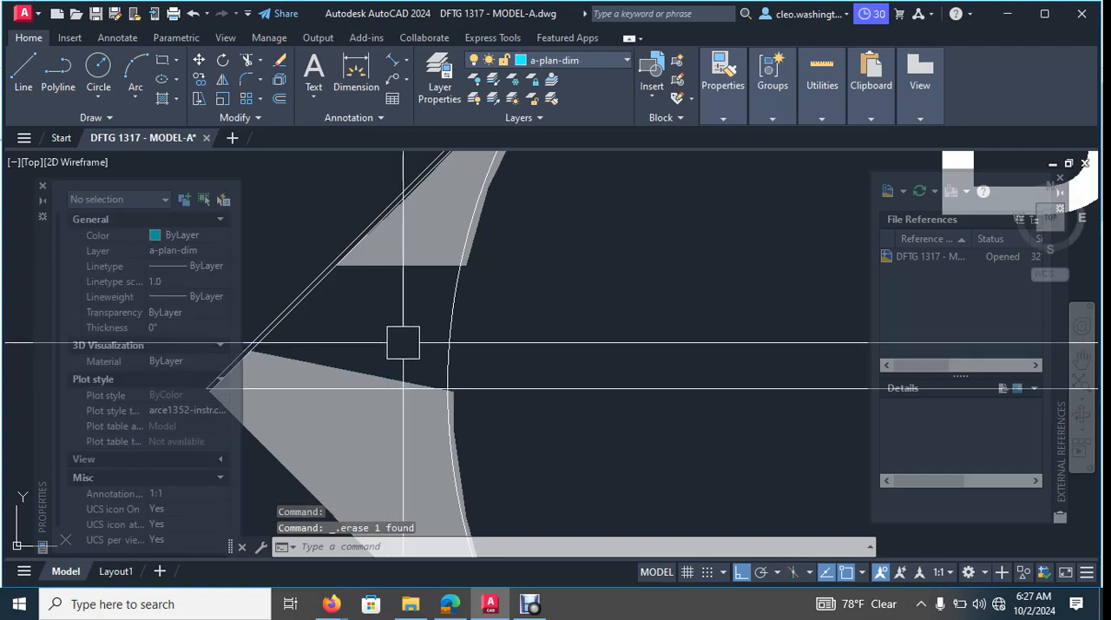
# - Erase section marker B's circle and the outer of its two parallel slanted outline lines
pyautogui.click(444, 333)
pyautogui.scroll(-5, 448, 330)
pyautogui.moveTo(578, 214); pyautogui.dragTo(583, 217, button='middle')
pyautogui.scroll(3, 422, 335)
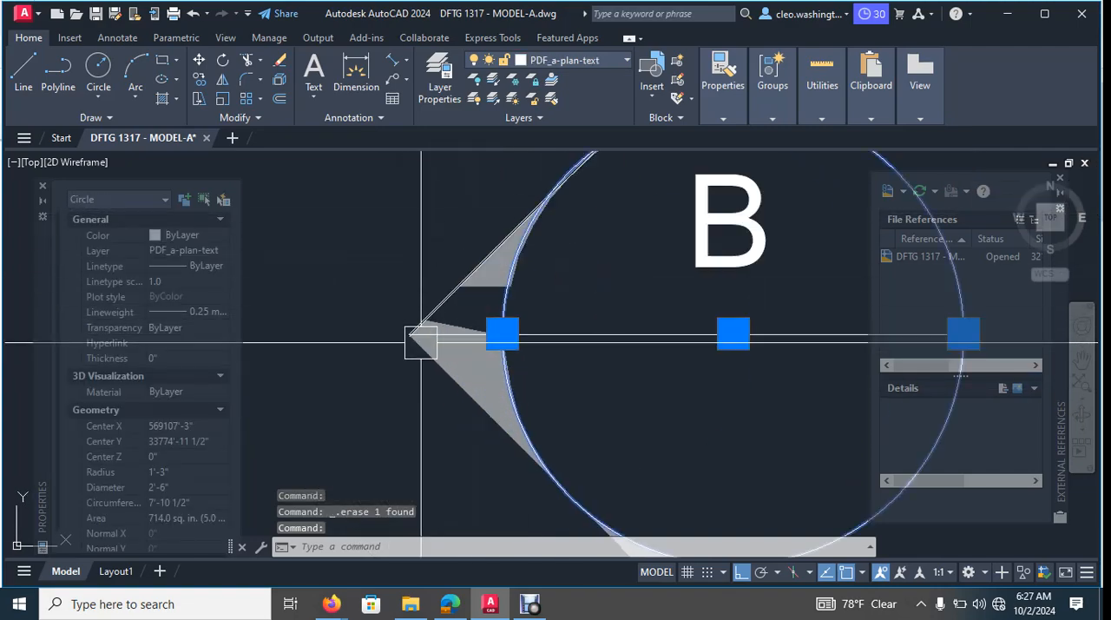
pyautogui.scroll(3, 451, 284)
pyautogui.scroll(4, 458, 292)
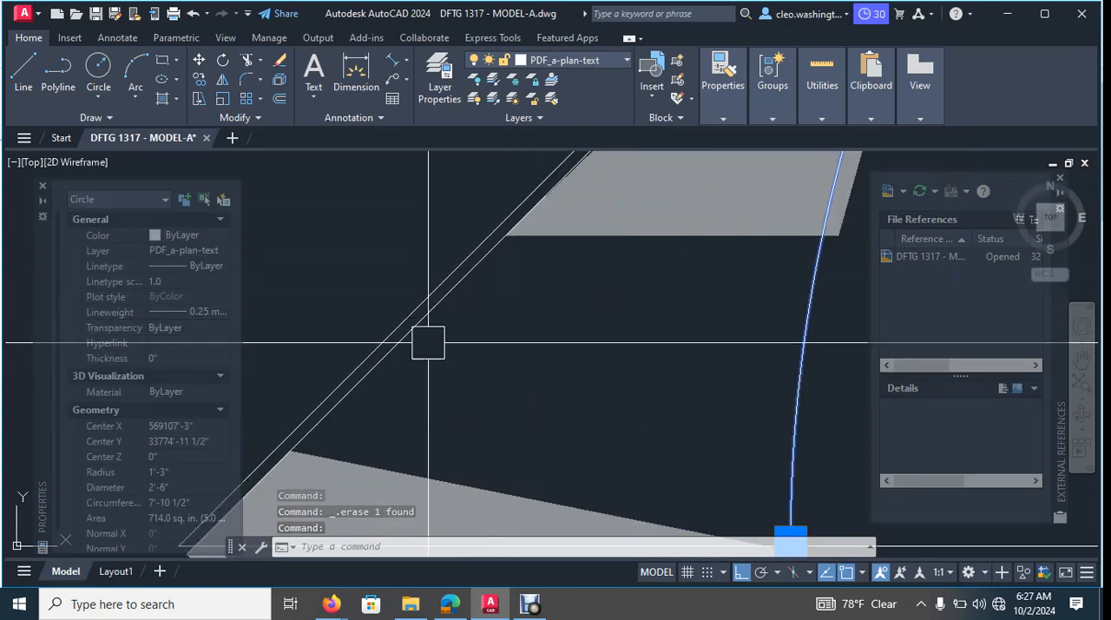
pyautogui.moveTo(428, 342); pyautogui.dragTo(559, 213, button='middle')
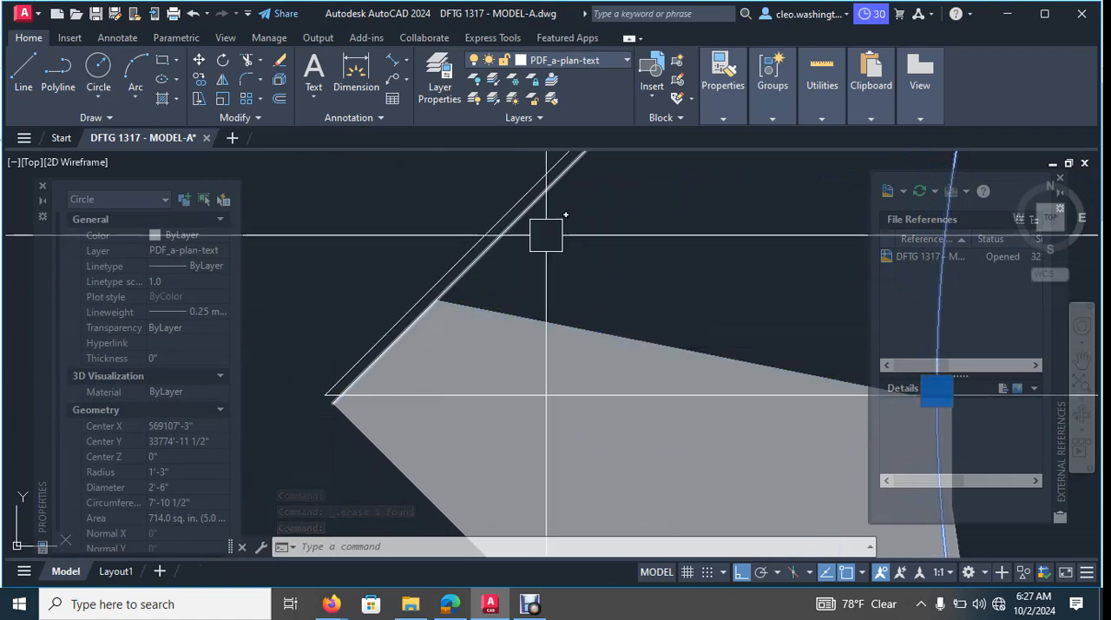
pyautogui.click(454, 243)
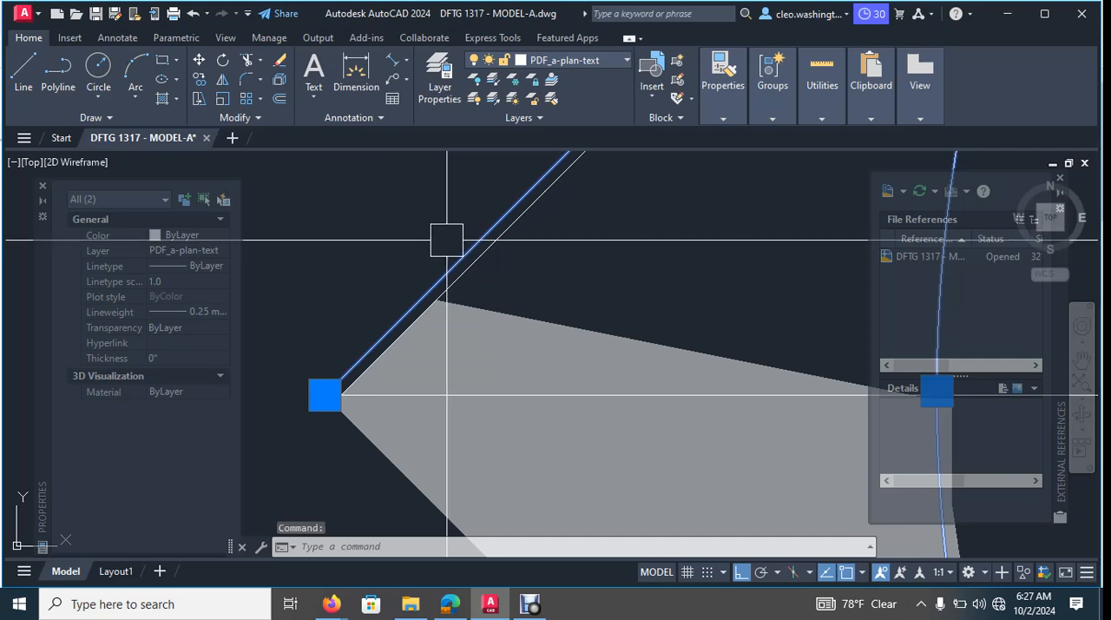
pyautogui.press('Delete')
pyautogui.click(524, 227)
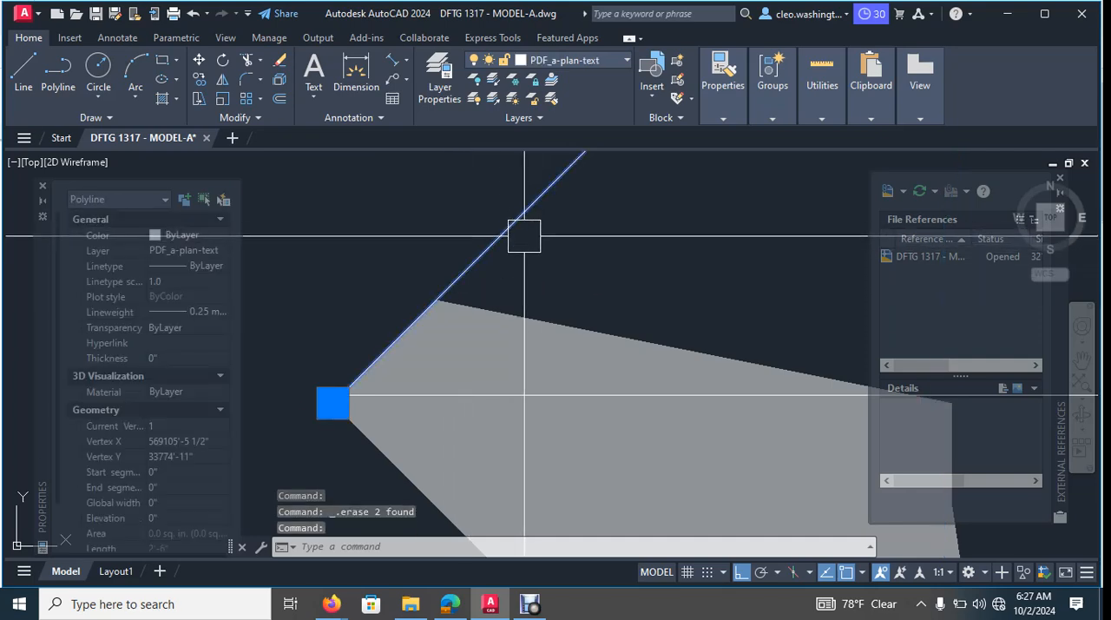
pyautogui.scroll(-2, 573, 251)
pyautogui.click(684, 272)
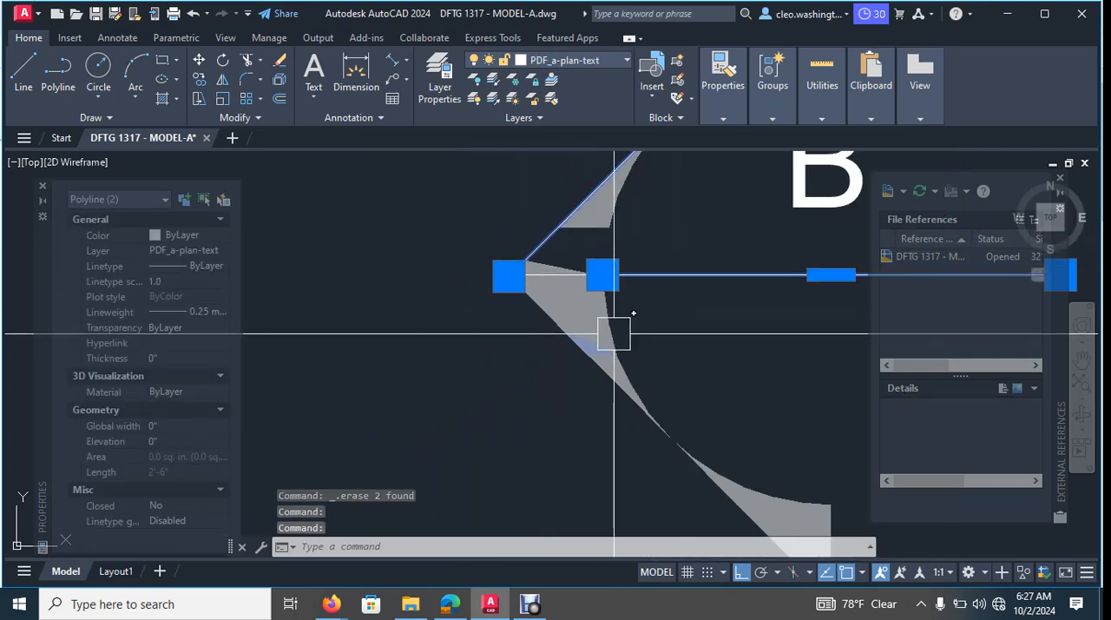
pyautogui.scroll(3, 619, 342)
pyautogui.scroll(-4, 633, 352)
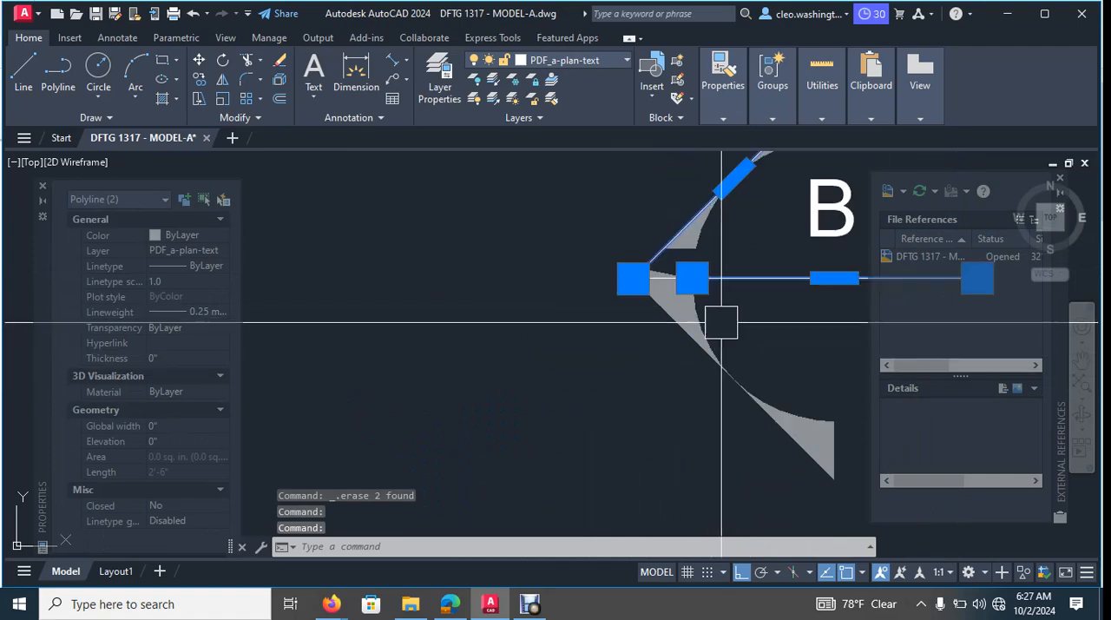
pyautogui.write('m')
pyautogui.press('Return')
pyautogui.click(611, 328)
pyautogui.press('Escape')
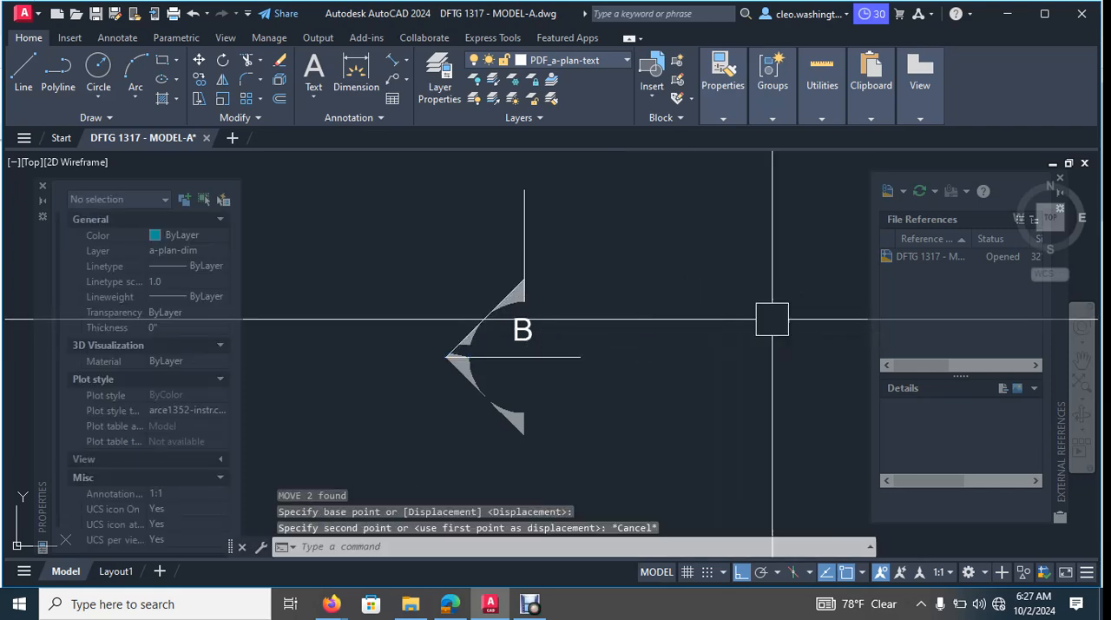
pyautogui.click(615, 210)
pyautogui.click(431, 353)
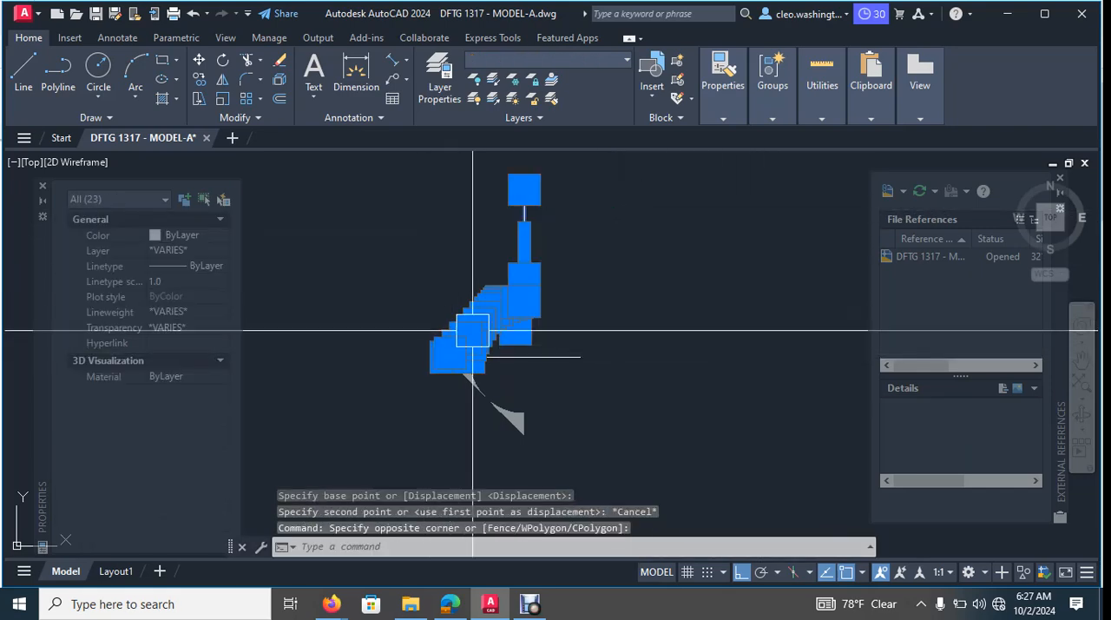
pyautogui.press('Escape')
pyautogui.press('Escape')
pyautogui.scroll(2, 475, 328)
pyautogui.scroll(3, 456, 358)
pyautogui.click(477, 377)
pyautogui.press('Escape')
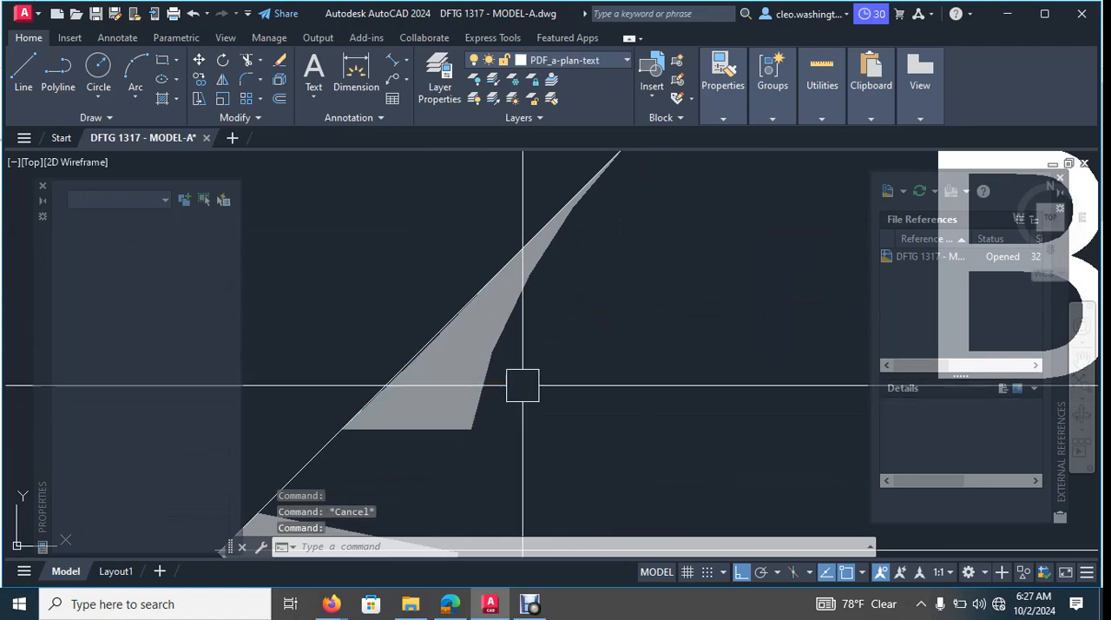
# - Undo the last erase so section marker B's circle and parallel outline line are restored
pyautogui.hotkey('ctrl', 'z')
pyautogui.hotkey('ctrl', 'z')
pyautogui.hotkey('ctrl', 'z')
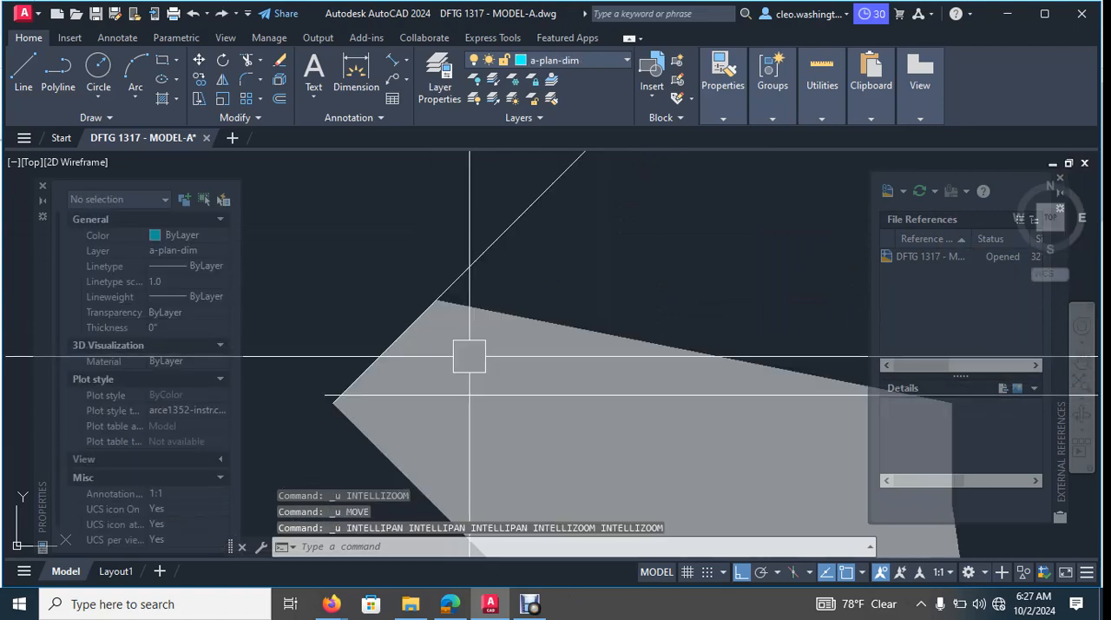
pyautogui.hotkey('ctrl', 'z')
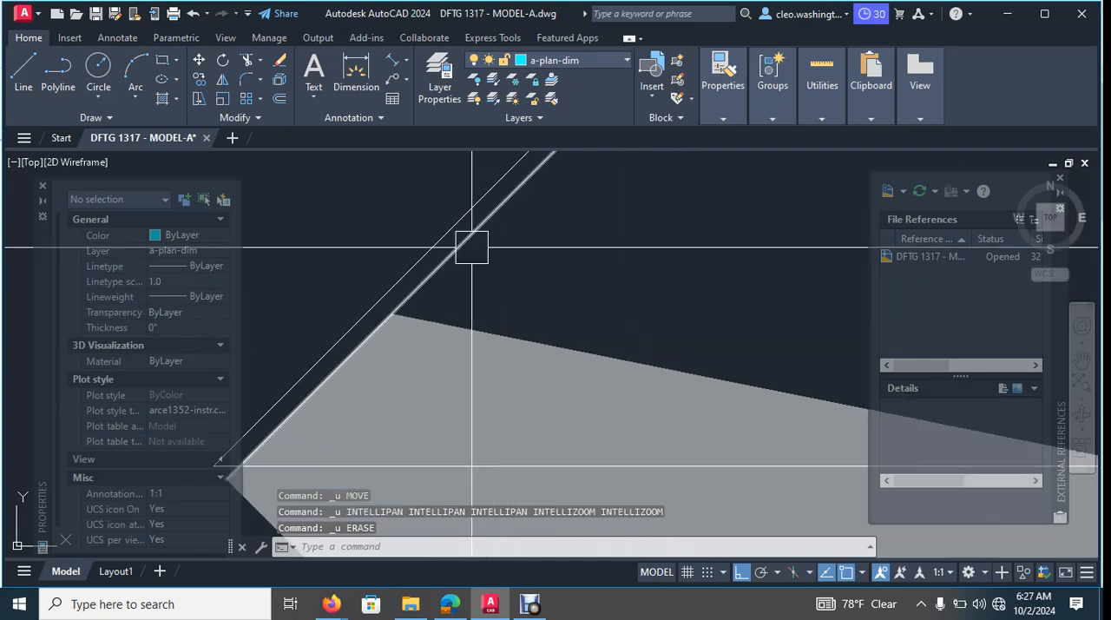
# - Erase the inner of the parallel slanted outline lines on section marker B
pyautogui.click(473, 243)
pyautogui.scroll(-3, 560, 286)
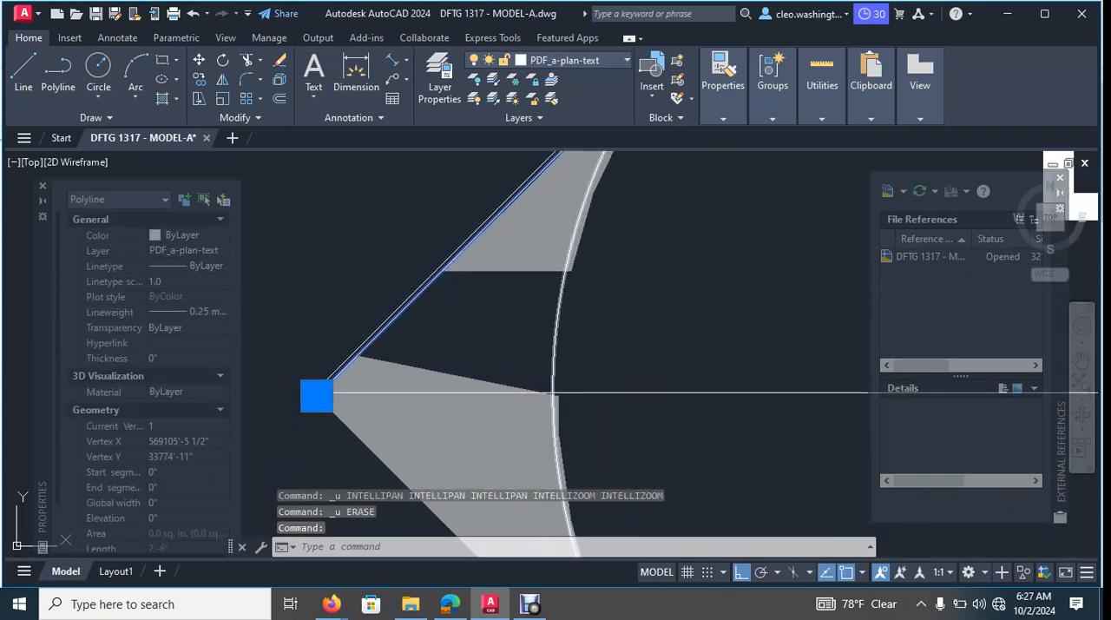
pyautogui.press('Delete')
# - Try to erase section marker B's circle, slanted outline line and vertical line together
pyautogui.click(565, 332)
pyautogui.click(408, 301)
pyautogui.scroll(-4, 555, 311)
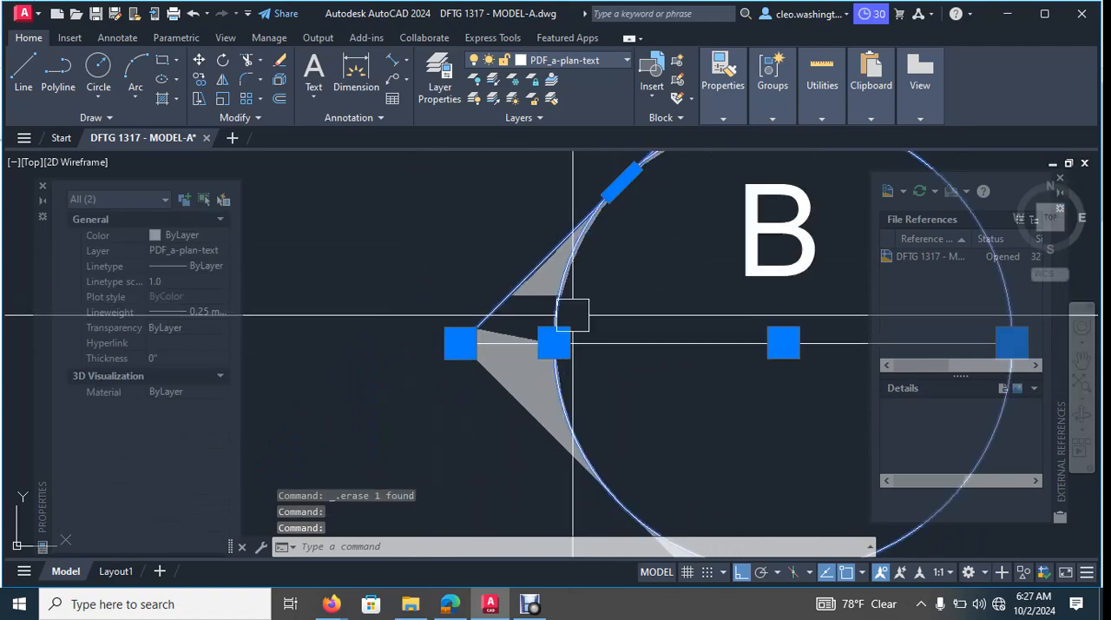
pyautogui.scroll(-3, 603, 345)
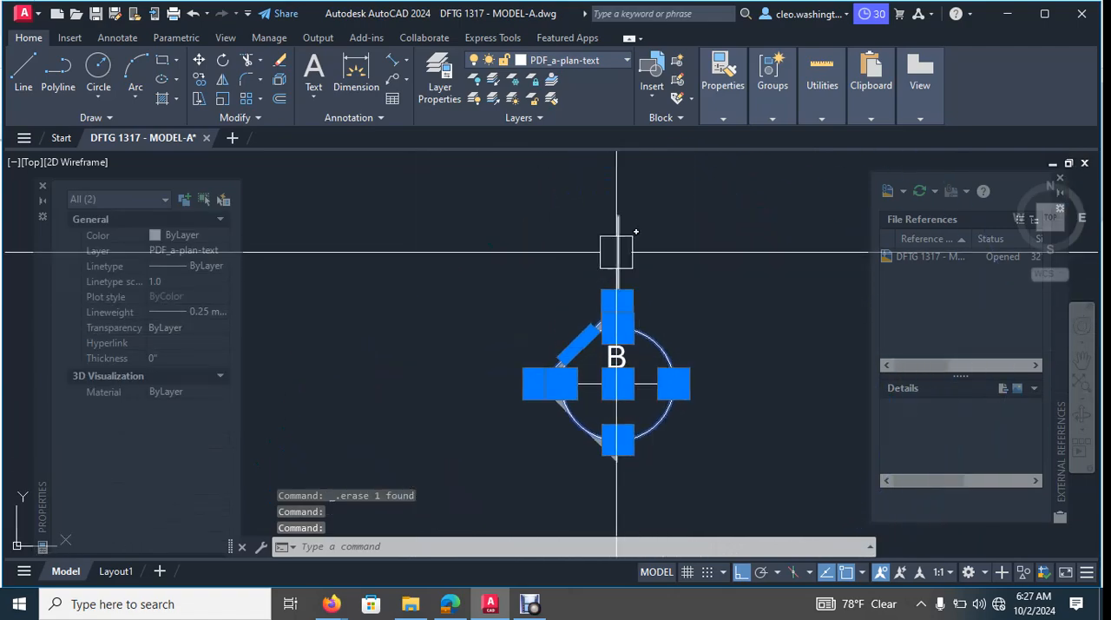
pyautogui.click(617, 253)
pyautogui.scroll(5, 546, 399)
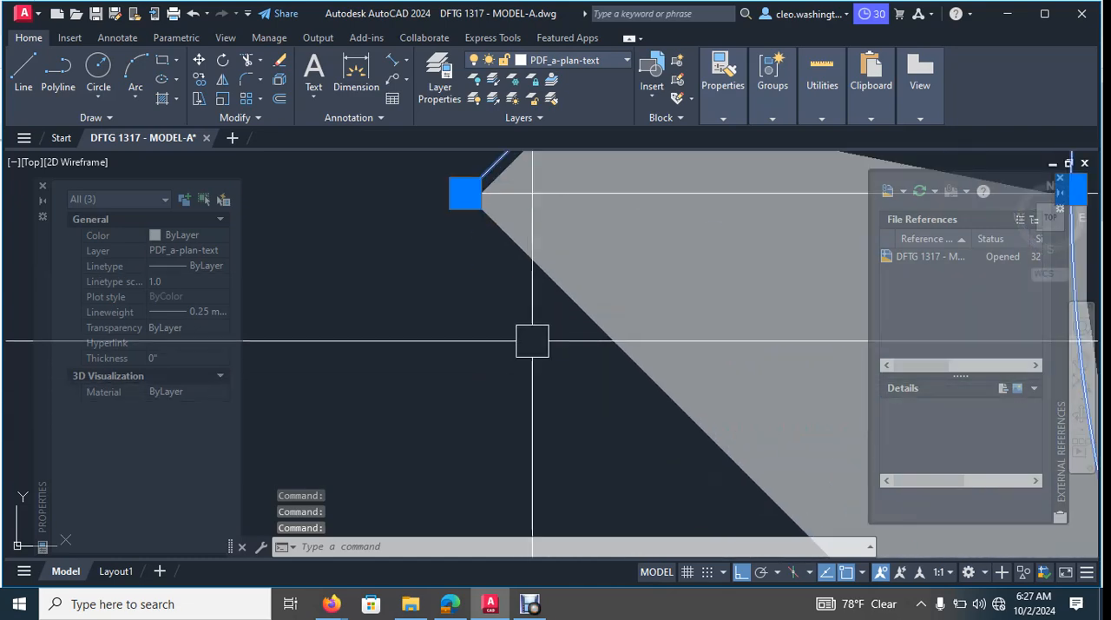
pyautogui.scroll(-4, 594, 324)
pyautogui.press('BackSpace')
pyautogui.press('Delete')
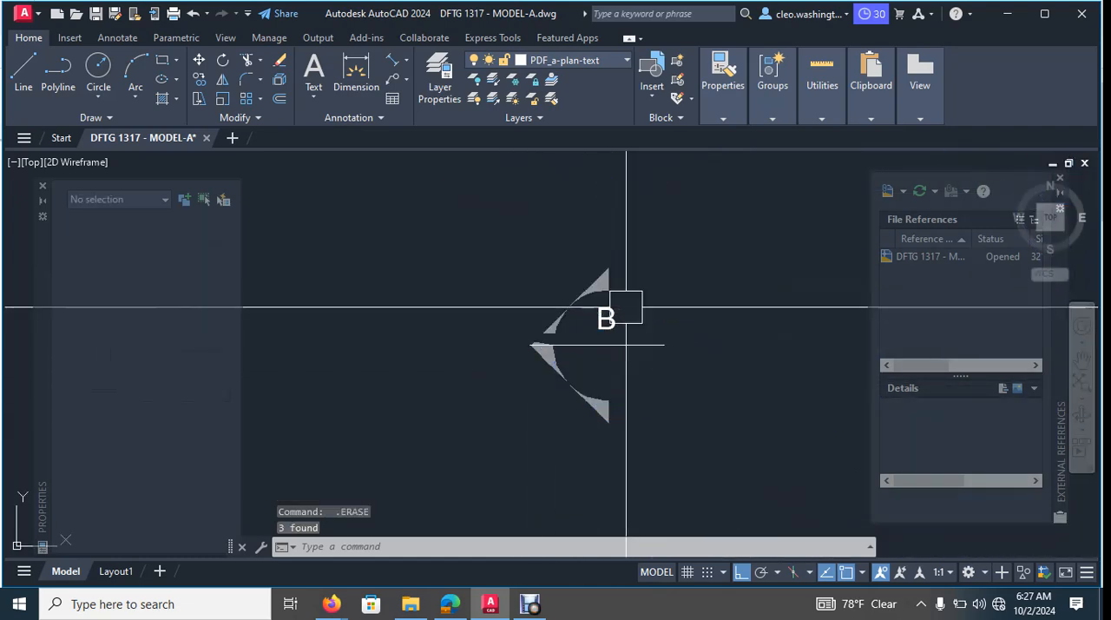
pyautogui.press('Escape')
pyautogui.hotkey('ctrl', 'z')
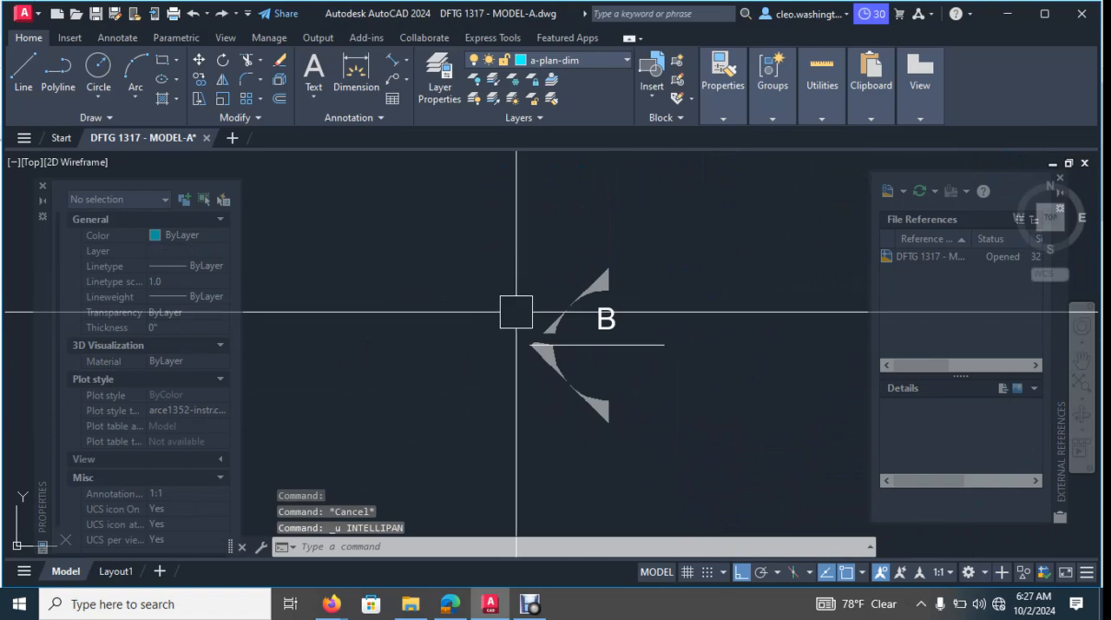
# - Move section marker B's circle, slanted line, horizontal line and vertical line straight east, clear of the letter and solid fills
pyautogui.scroll(2, 640, 286)
pyautogui.click(630, 299)
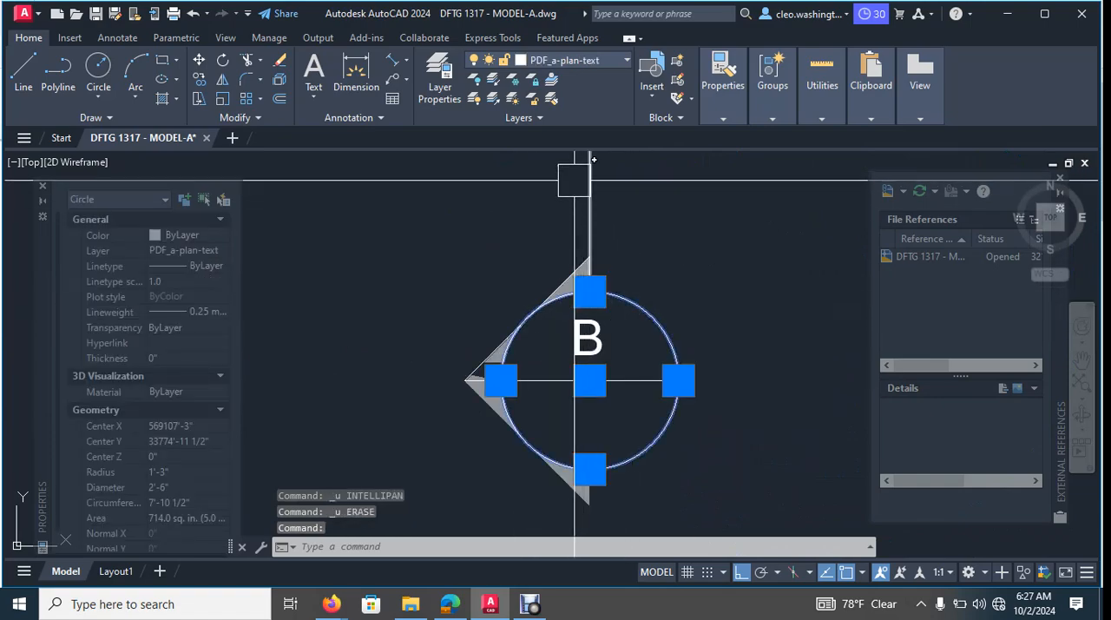
pyautogui.click(582, 181)
pyautogui.scroll(5, 464, 364)
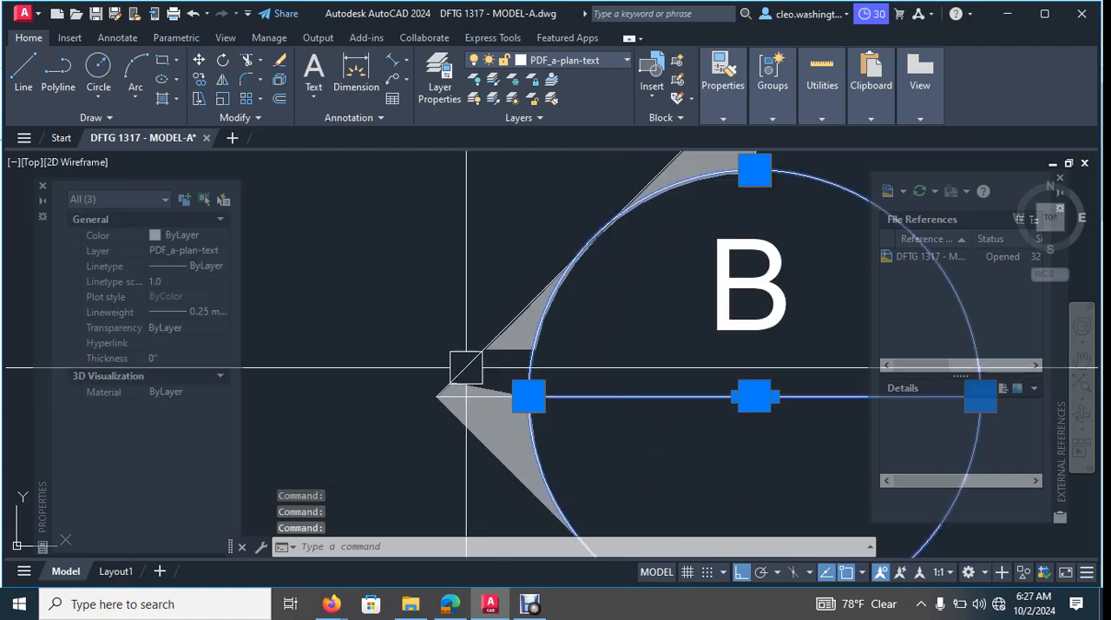
pyautogui.scroll(-3, 486, 361)
pyautogui.click(502, 361)
pyautogui.press('Return')
pyautogui.click(530, 354)
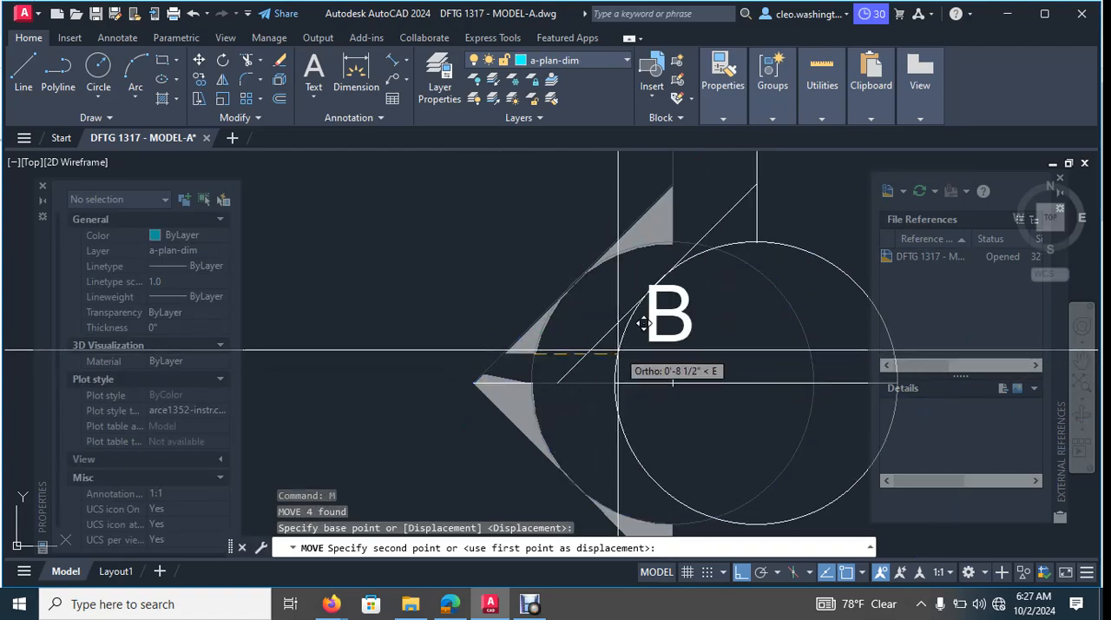
pyautogui.scroll(-4, 621, 351)
pyautogui.moveTo(648, 351); pyautogui.dragTo(454, 340, button='middle')
pyautogui.click(650, 336)
pyautogui.press('Escape')
pyautogui.press('Escape')
pyautogui.press('Escape')
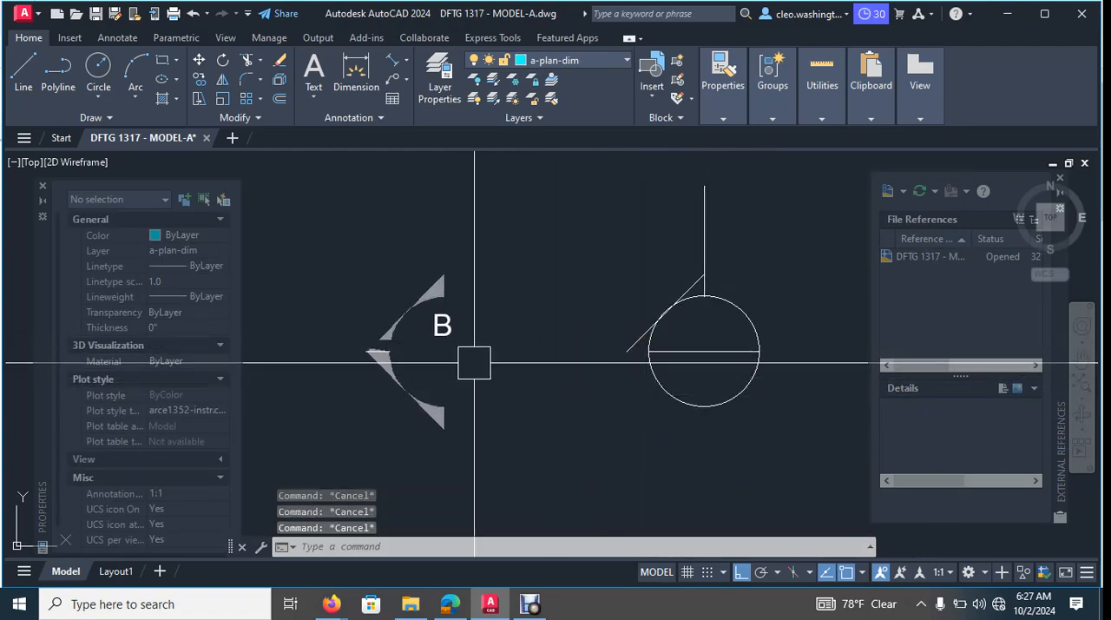
# - Try to erase the slanted line next to the relocated circle
pyautogui.moveTo(629, 329); pyautogui.dragTo(511, 327, button='middle')
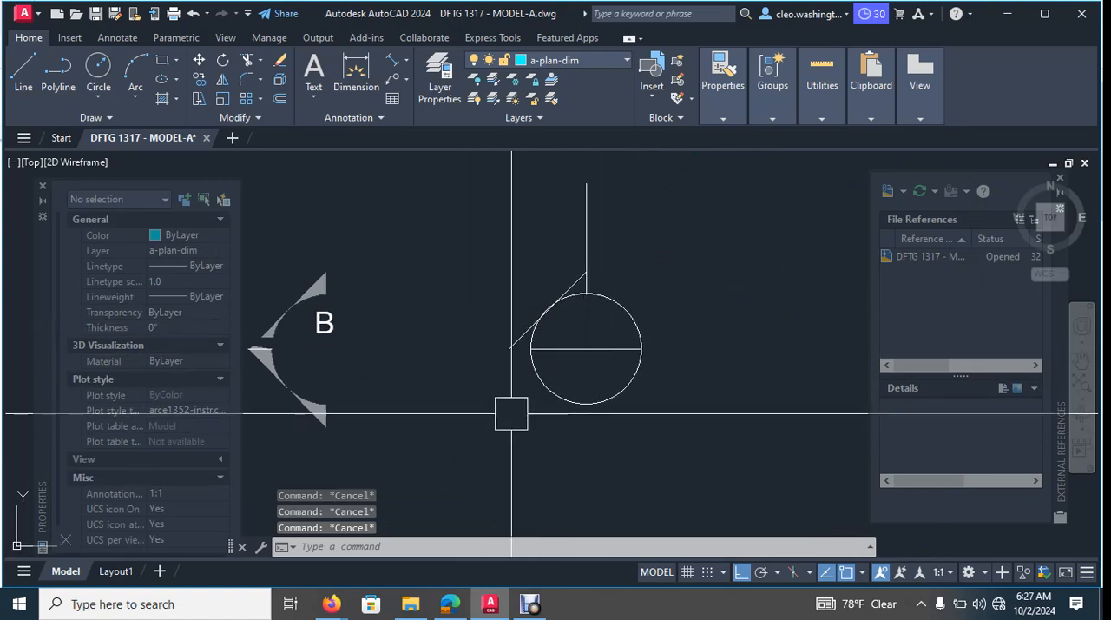
pyautogui.scroll(4, 511, 413)
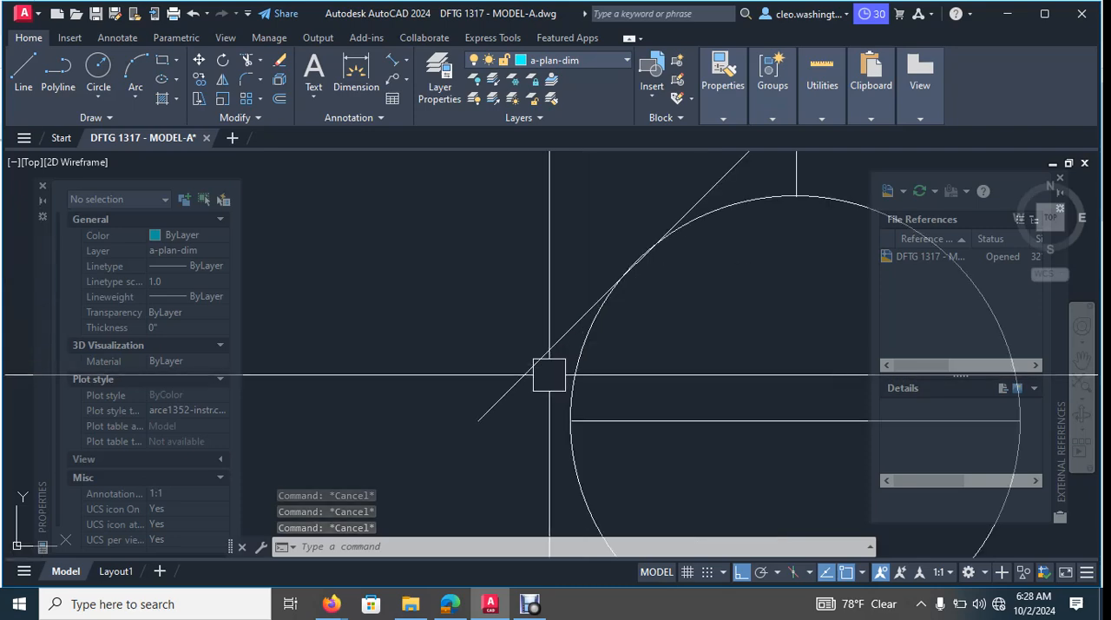
pyautogui.click(518, 369)
pyautogui.moveTo(518, 365); pyautogui.dragTo(663, 433, button='middle')
pyautogui.scroll(-3, 663, 432)
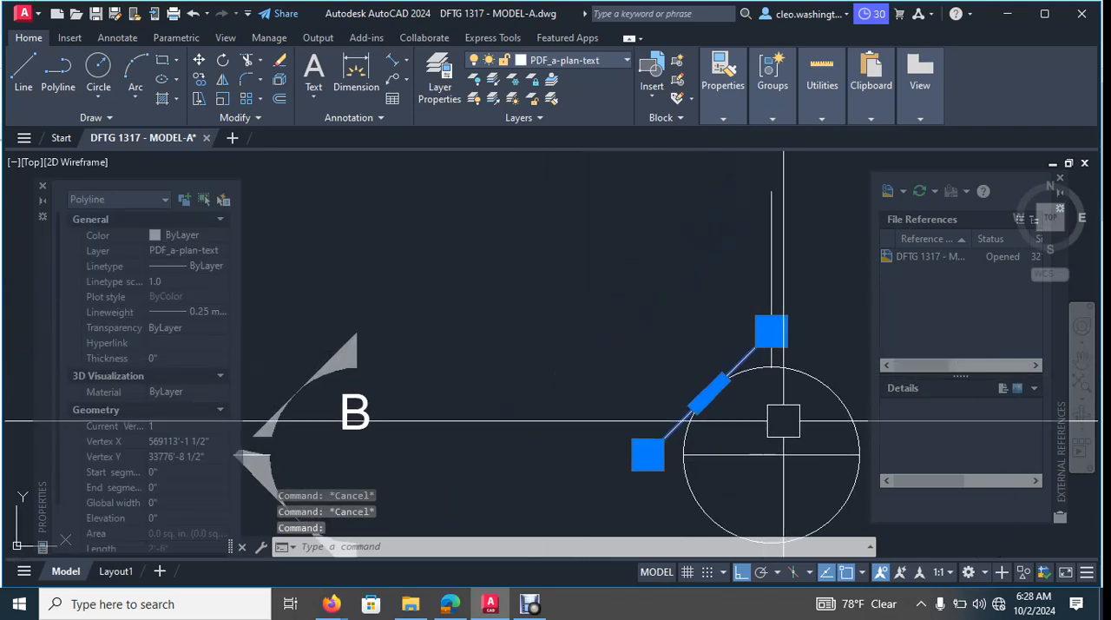
pyautogui.write('MOVE')
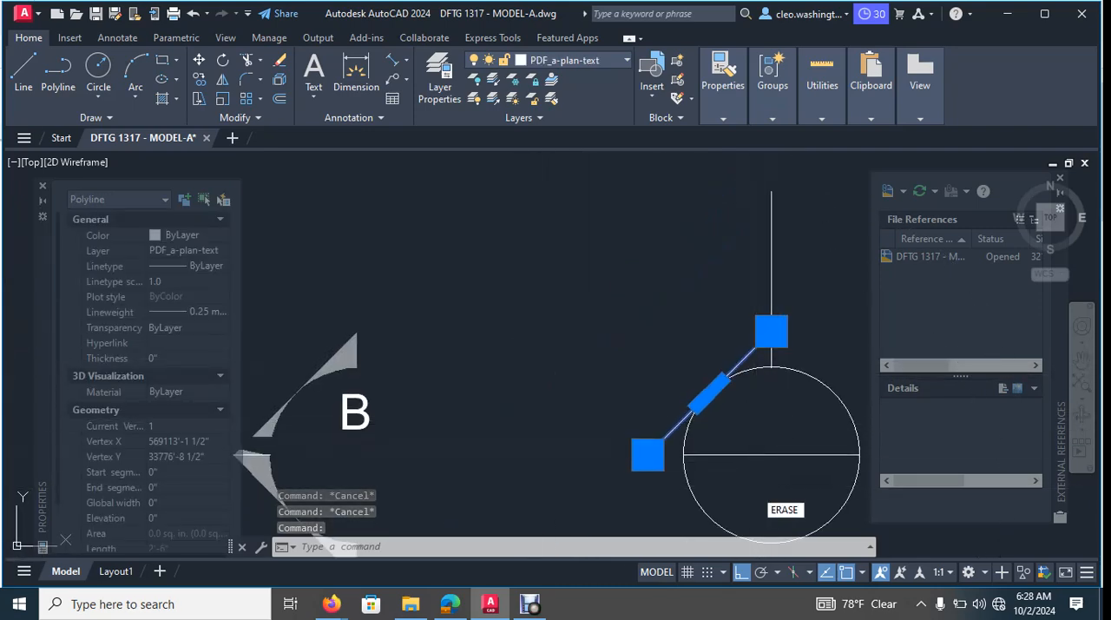
pyautogui.press('Delete')
pyautogui.press('Escape')
pyautogui.press('Escape')
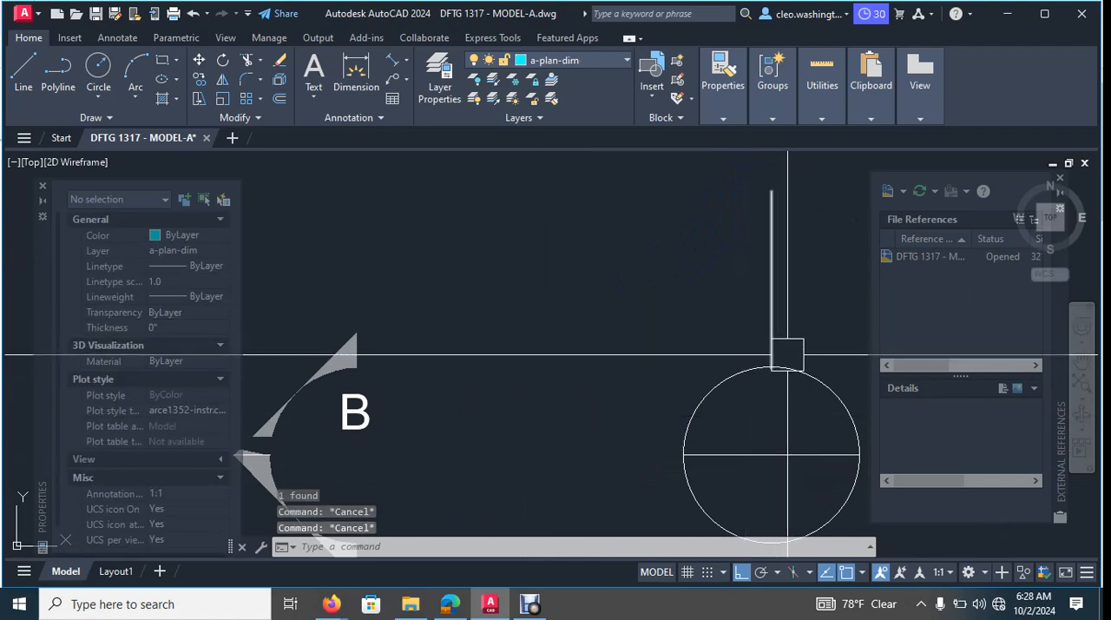
# - Move the slanted line up along the vertical line by about 2 1/2", using its upper endpoint as base point
pyautogui.scroll(4, 777, 350)
pyautogui.click(746, 318)
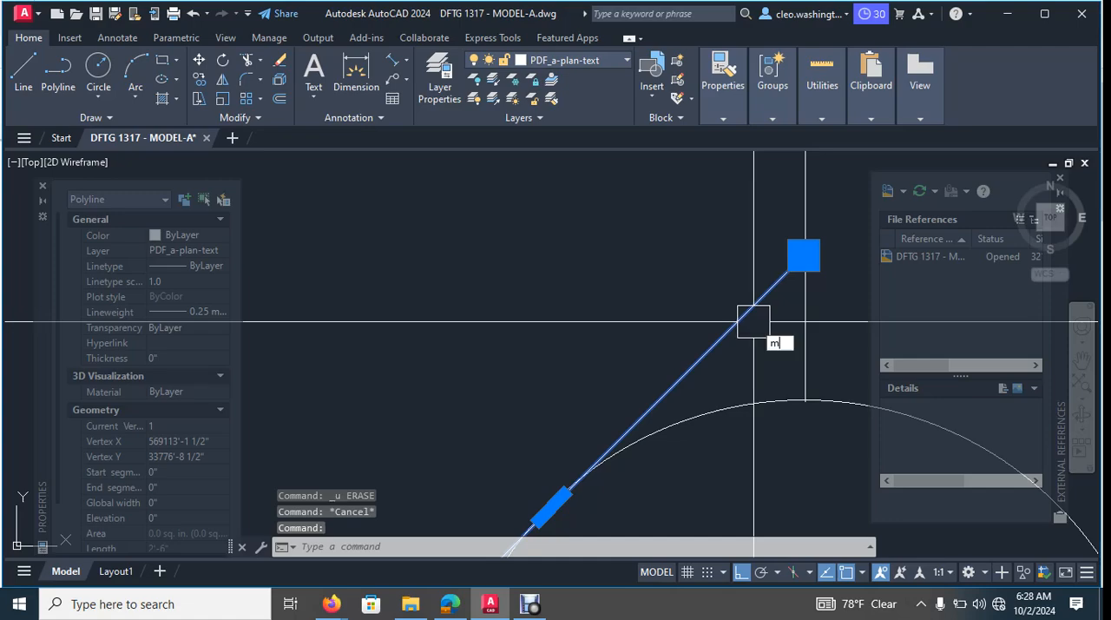
pyautogui.press('Return')
pyautogui.click(803, 255)
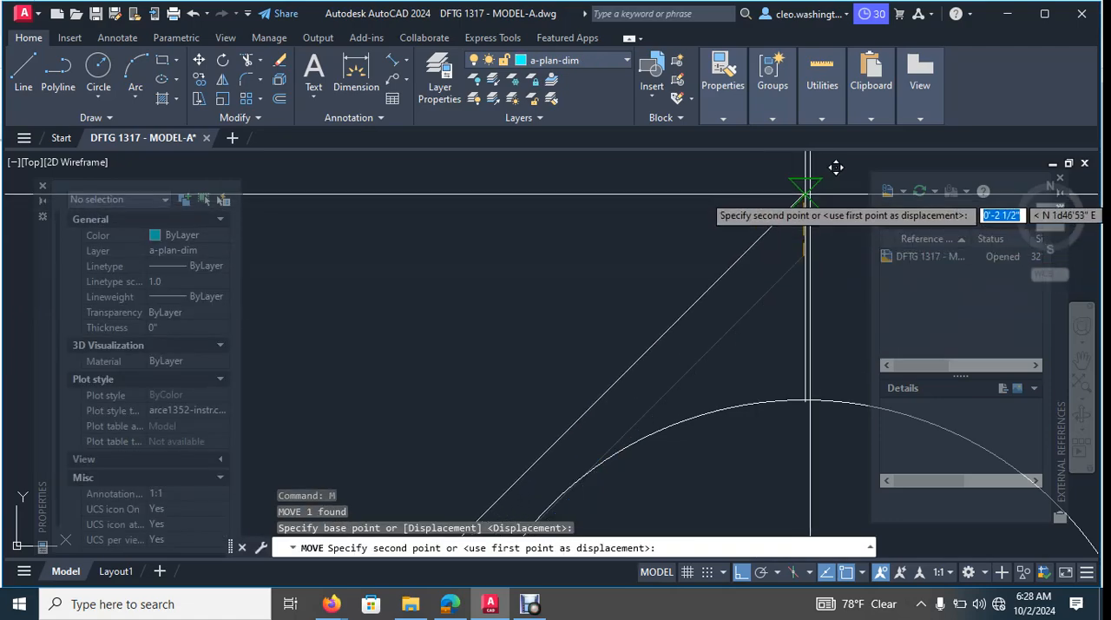
pyautogui.click(810, 194)
# - Stretch the circle's horizontal line westward, well past the lower end of the slanted line
pyautogui.scroll(-2, 808, 214)
pyautogui.moveTo(812, 248); pyautogui.dragTo(801, 248, button='middle')
pyautogui.moveTo(790, 312); pyautogui.dragTo(779, 228, button='middle')
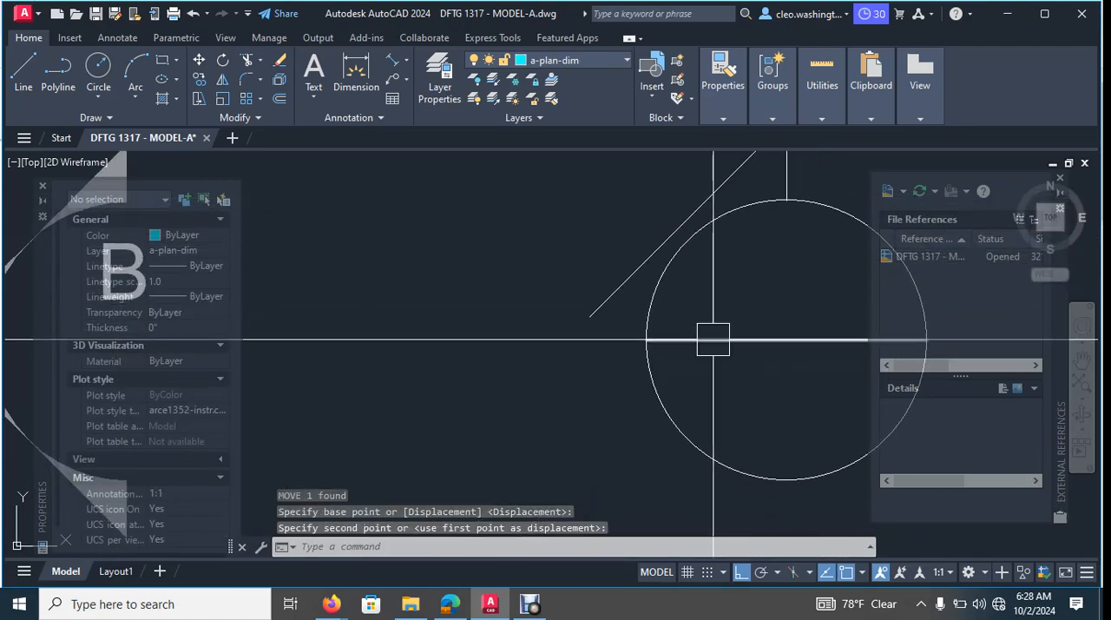
pyautogui.click(699, 341)
pyautogui.click(645, 339)
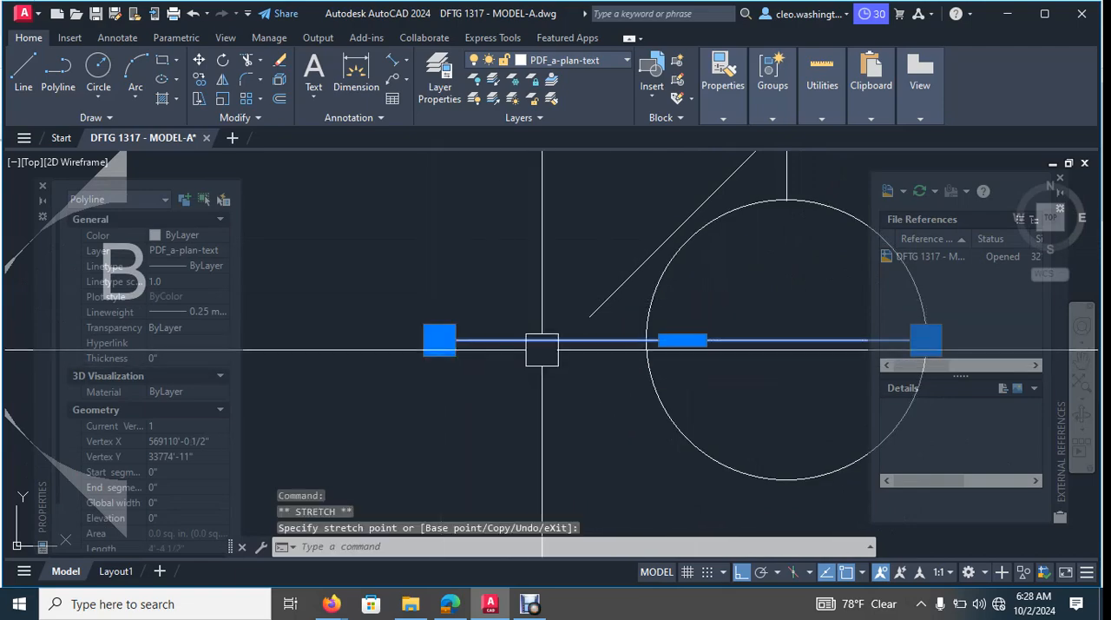
pyautogui.press('Escape')
pyautogui.press('Escape')
pyautogui.press('Escape')
# - Extend the slanted line's lower end to meet the horizontal line
pyautogui.press('Return')
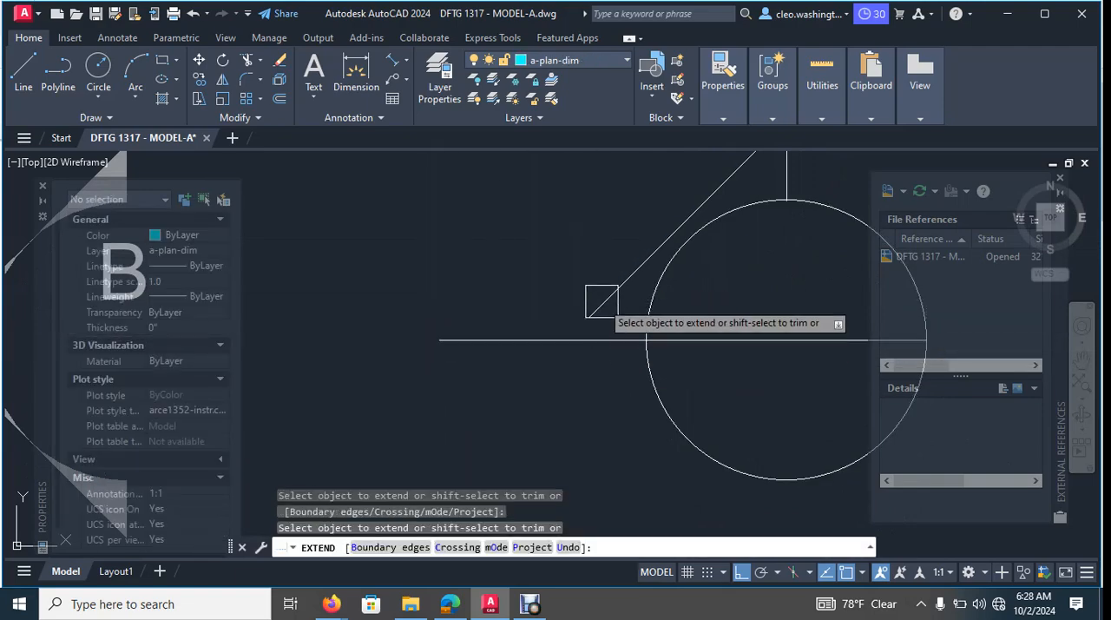
pyautogui.scroll(-3, 598, 310)
pyautogui.press('Escape')
pyautogui.press('Escape')
pyautogui.press('Escape')
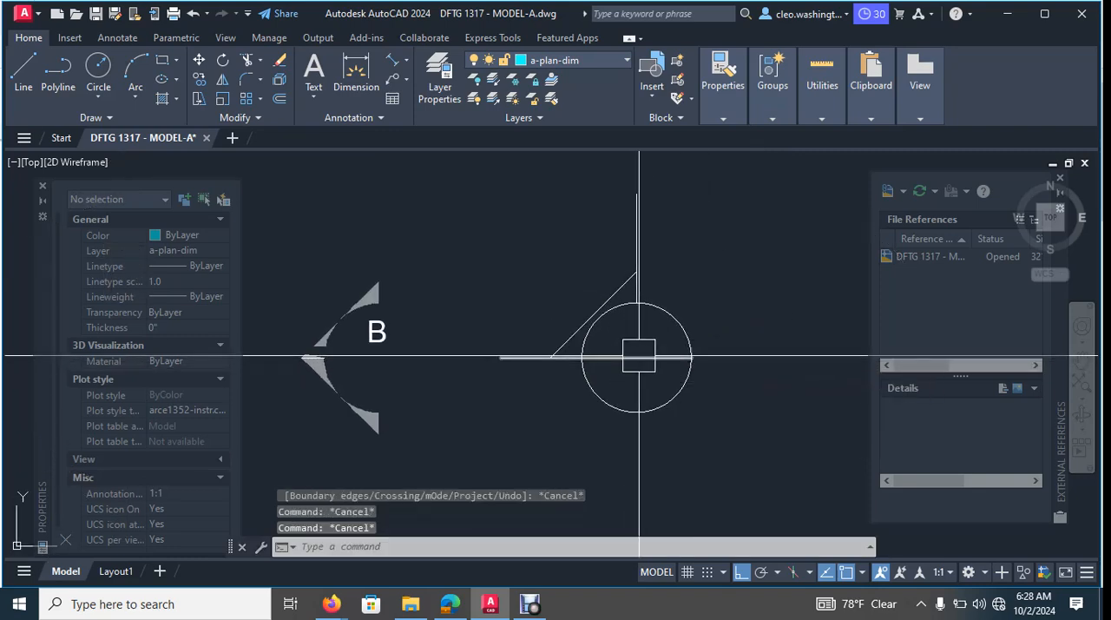
# - Trim the horizontal line inside the circle and beyond the slanted line, keeping only the segment between them
pyautogui.write('tr')
pyautogui.press('Return')
pyautogui.scroll(4, 556, 347)
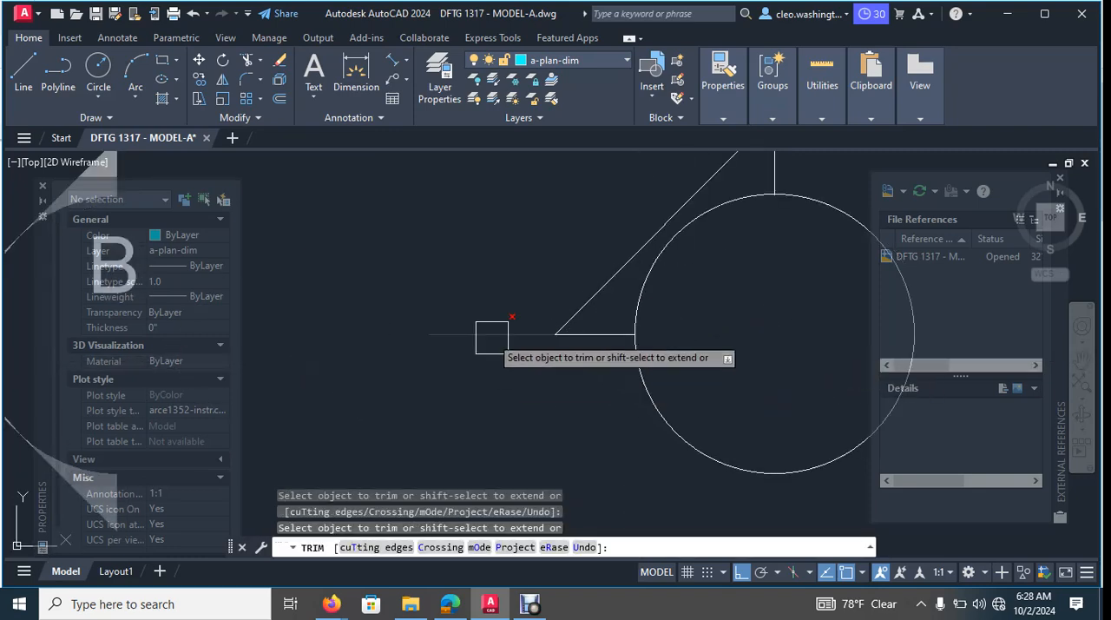
pyautogui.scroll(-2, 672, 337)
pyautogui.press('Escape')
pyautogui.press('Escape')
pyautogui.press('Escape')
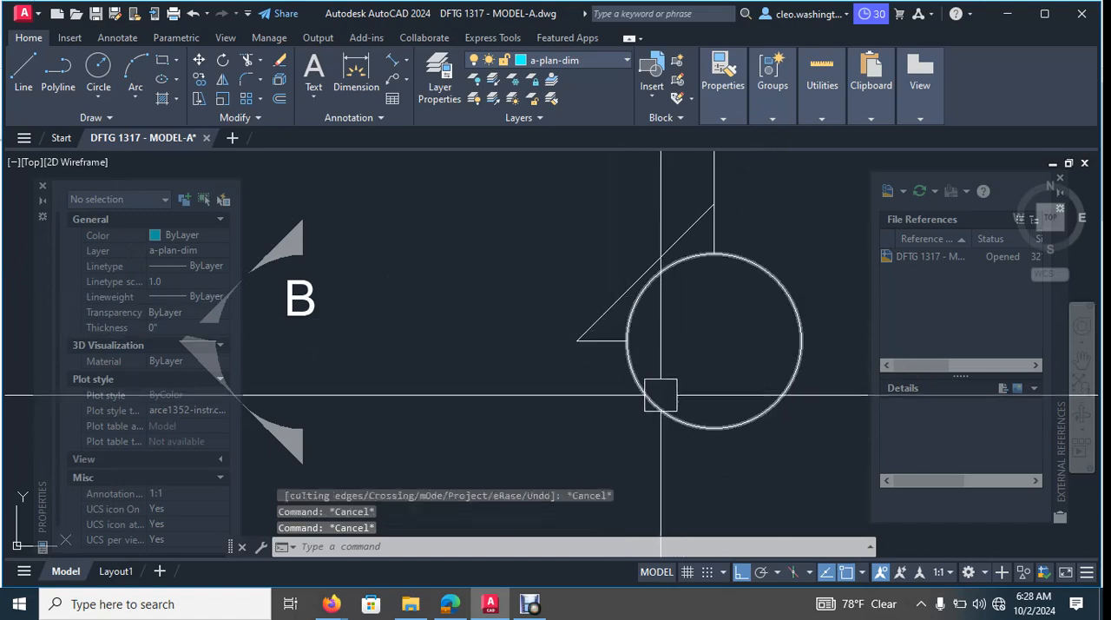
# - Trim the circle down to the quarter arc between the short horizontal line and the vertical line
pyautogui.press('Return')
pyautogui.click(644, 379)
pyautogui.click(637, 374)
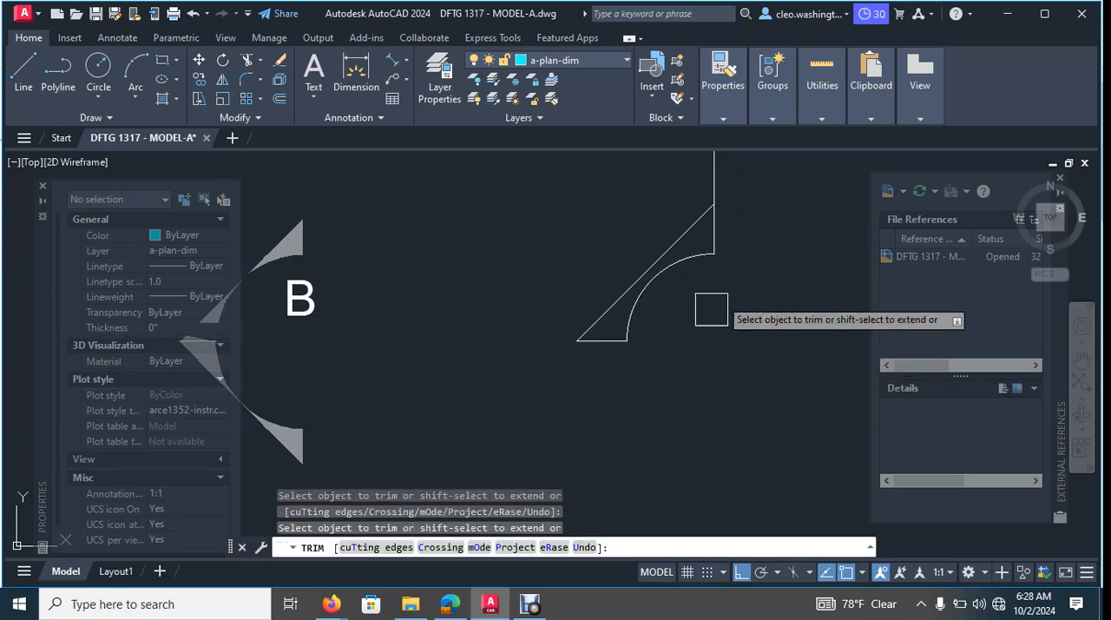
pyautogui.scroll(-3, 741, 310)
pyautogui.moveTo(738, 312); pyautogui.dragTo(727, 323, button='middle')
pyautogui.press('Escape')
pyautogui.press('Escape')
pyautogui.press('Escape')
pyautogui.scroll(4, 717, 298)
pyautogui.click(725, 208)
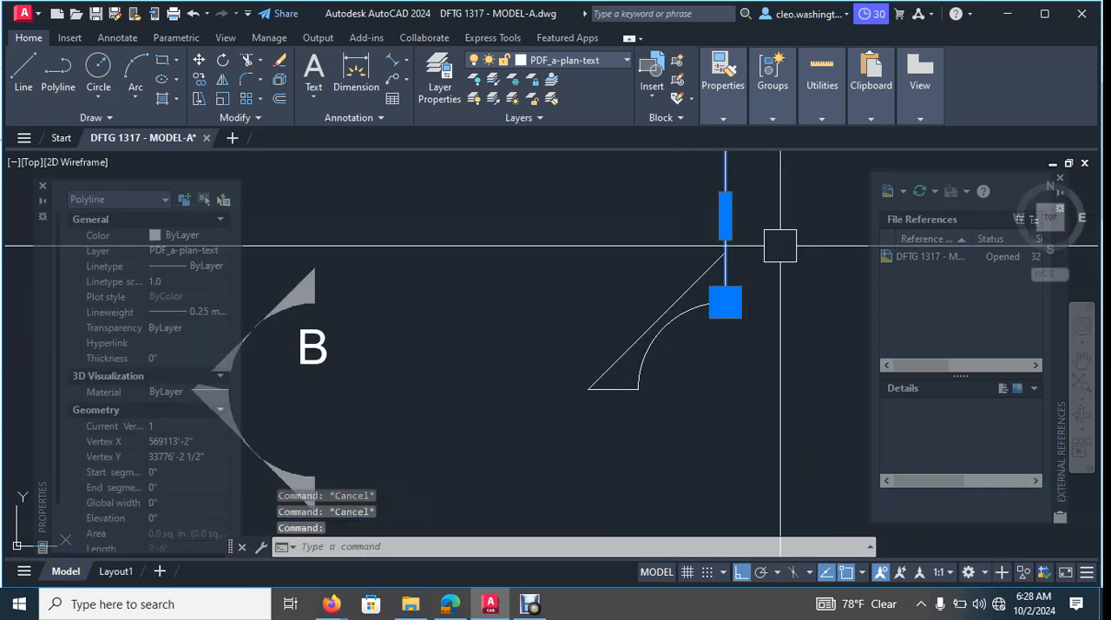
pyautogui.moveTo(774, 260); pyautogui.dragTo(762, 296, button='middle')
pyautogui.press('Escape')
pyautogui.press('Escape')
pyautogui.press('Escape')
# - Try to mirror the marker's slanted line, short horizontal line and arc about the horizontal line, erasing the source objects
pyautogui.click(533, 515)
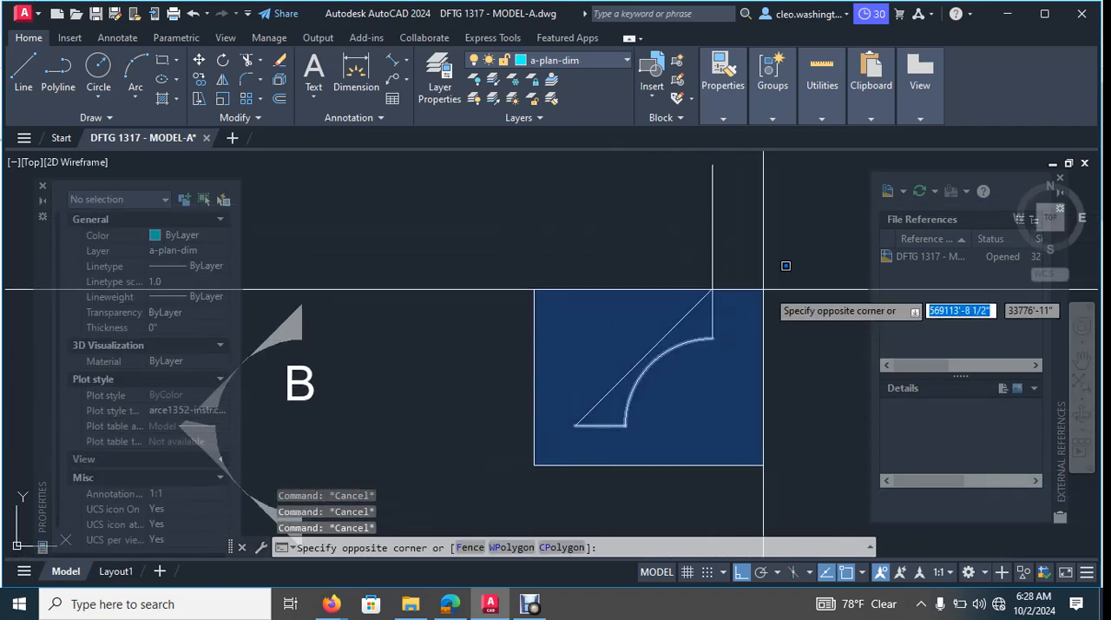
pyautogui.click(787, 293)
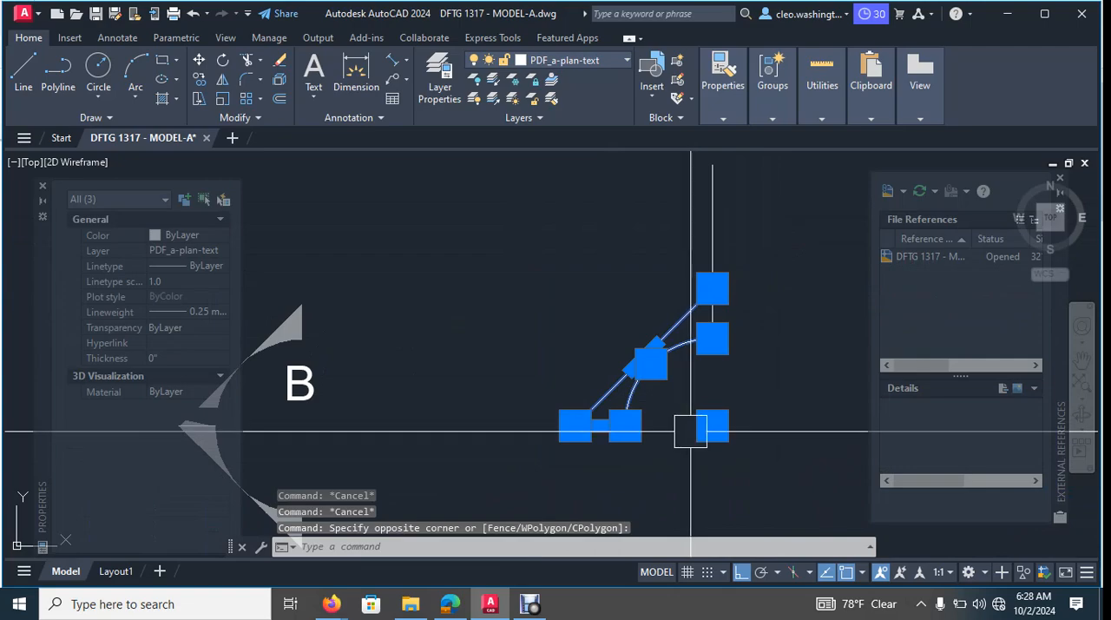
pyautogui.press('Return')
pyautogui.scroll(4, 574, 422)
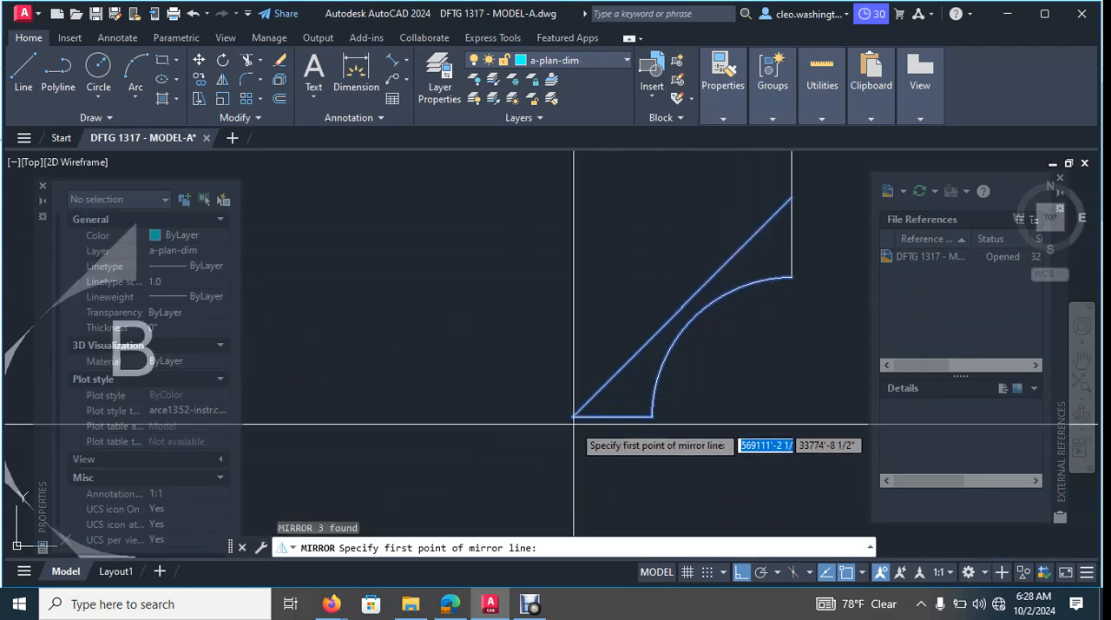
pyautogui.click(572, 418)
pyautogui.click(650, 417)
pyautogui.scroll(-4, 677, 416)
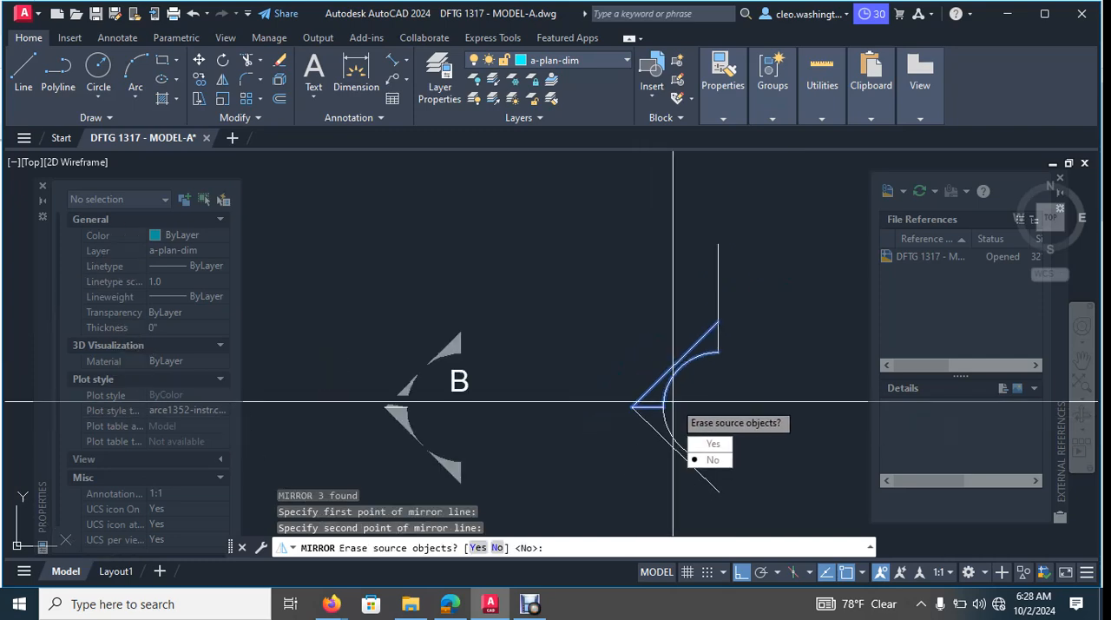
pyautogui.click(725, 444)
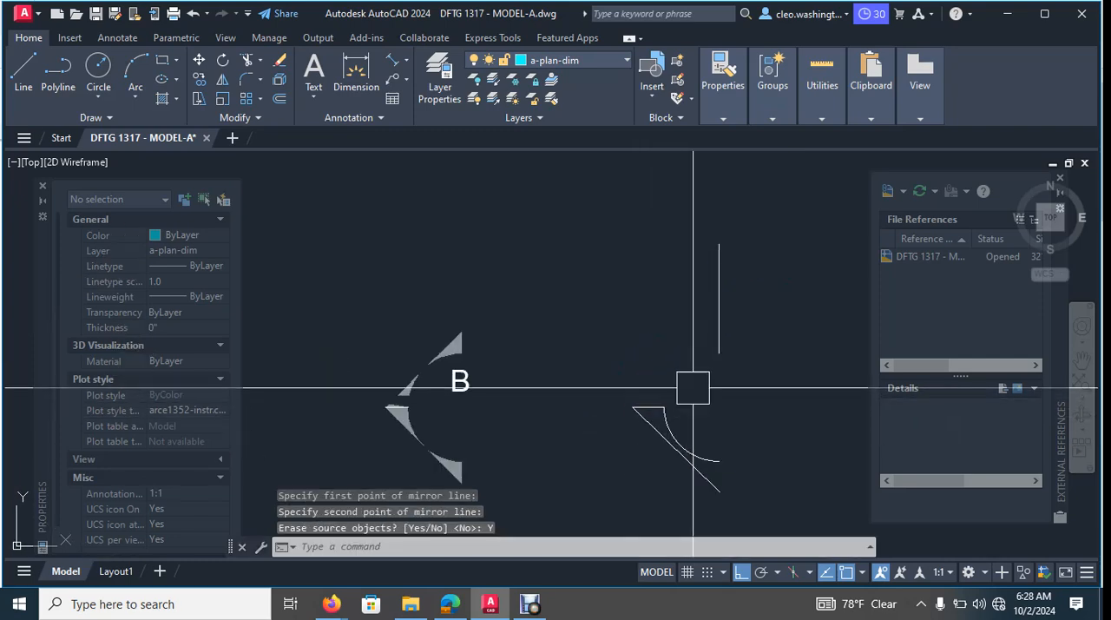
pyautogui.press('Escape')
pyautogui.hotkey('ctrl', 'z')
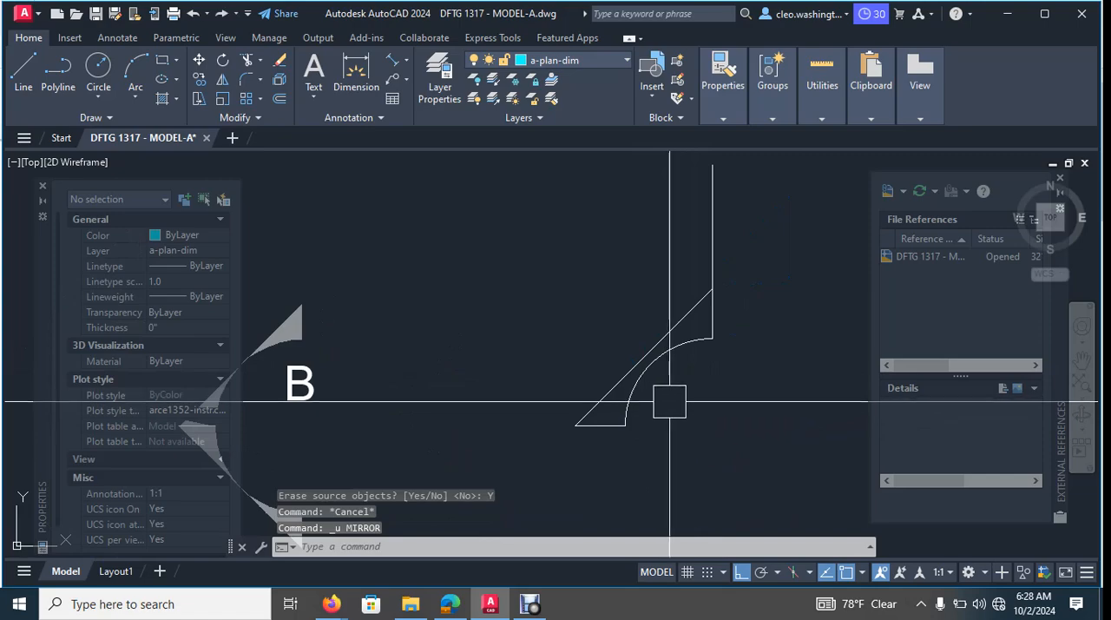
# - Mirror the slanted line, short horizontal line and arc downward about the horizontal line, keeping the source objects
pyautogui.press('Escape')
pyautogui.press('Escape')
pyautogui.click(452, 439)
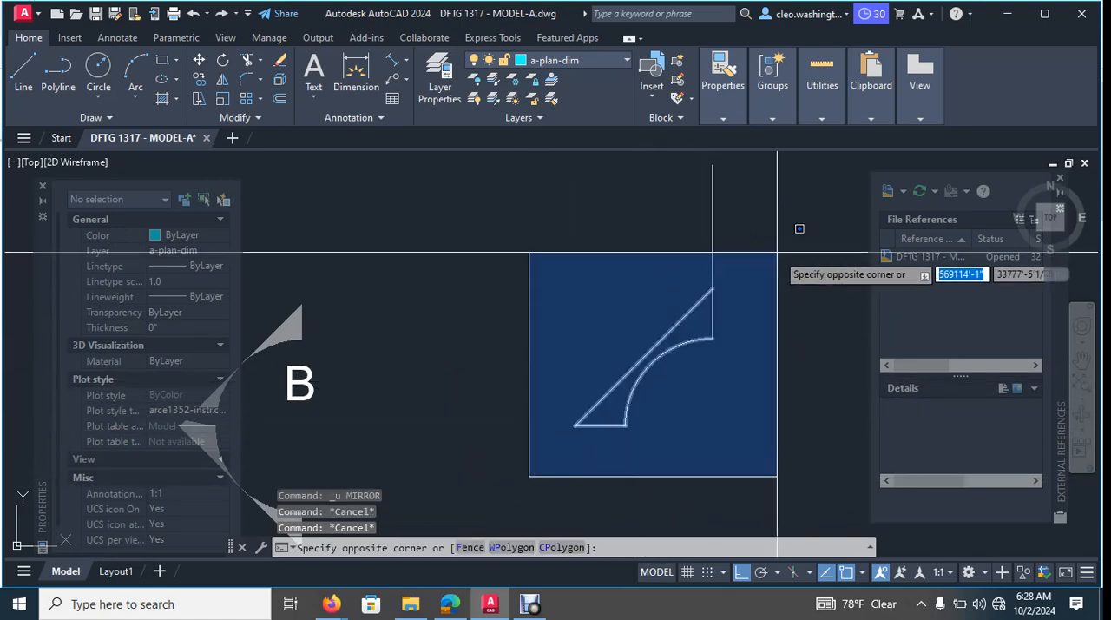
pyautogui.click(756, 255)
pyautogui.write('mi')
pyautogui.press('Return')
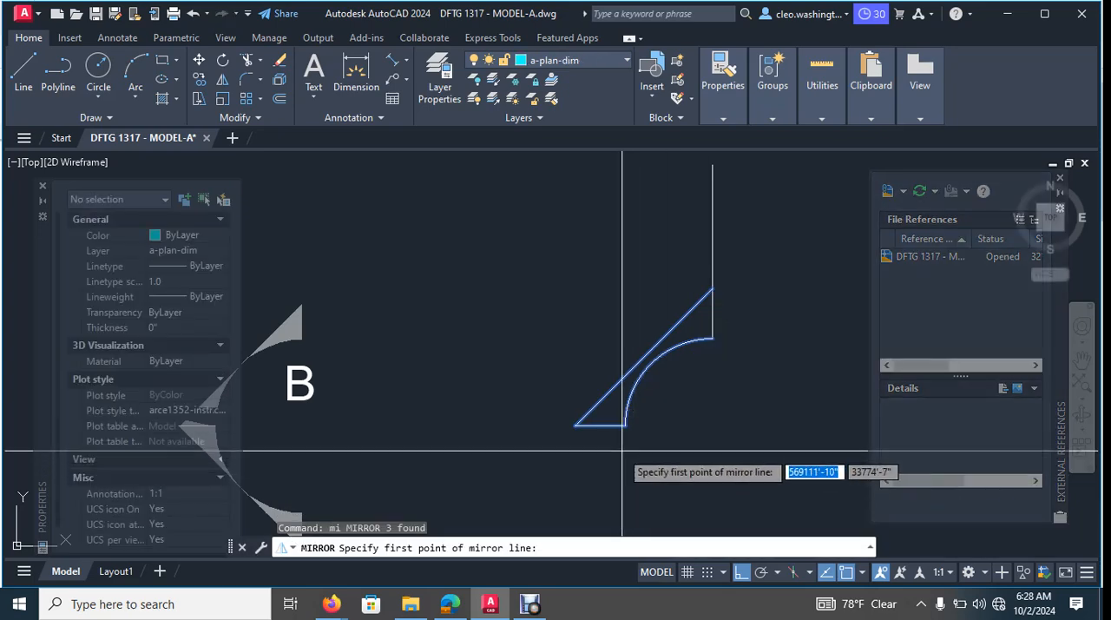
pyautogui.click(575, 425)
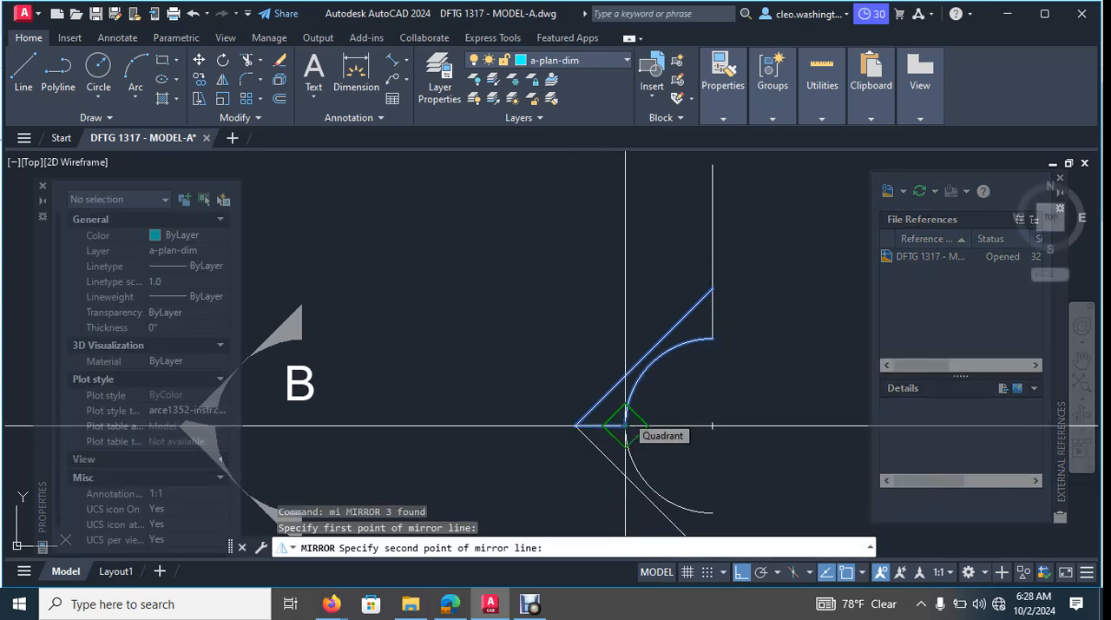
pyautogui.click(625, 425)
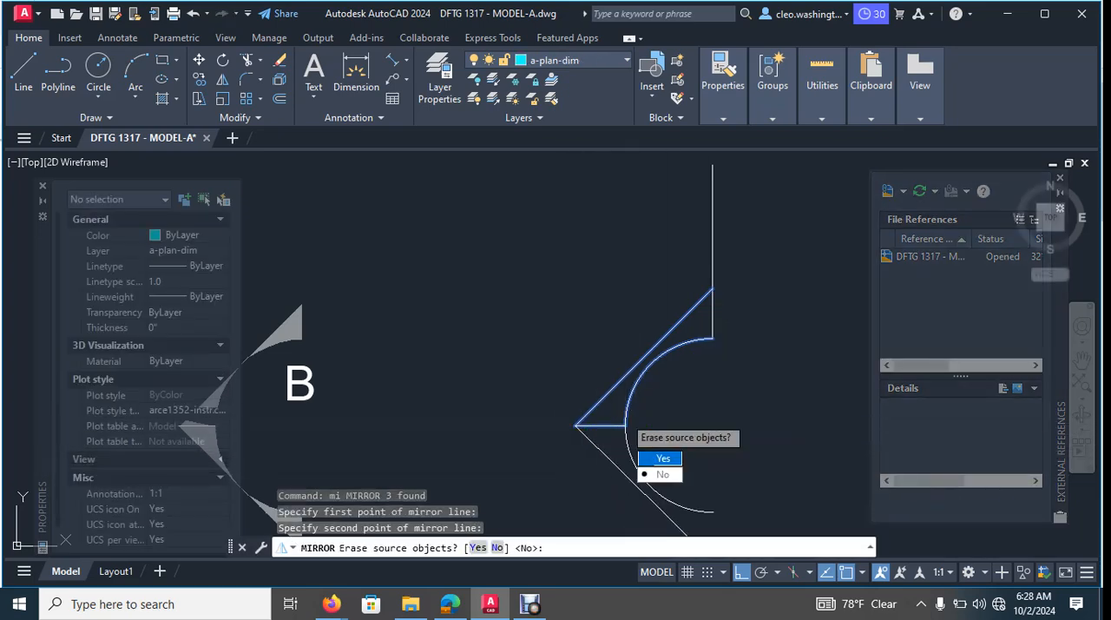
pyautogui.press('Return')
pyautogui.scroll(-2, 714, 390)
pyautogui.press('Escape')
pyautogui.moveTo(774, 484); pyautogui.dragTo(763, 422, button='middle')
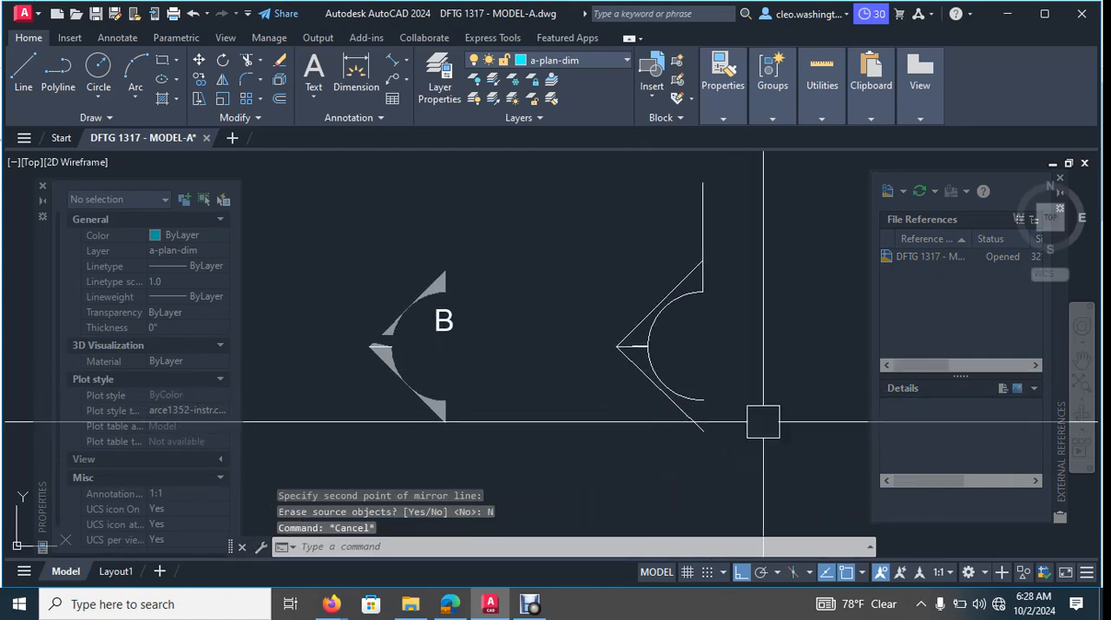
pyautogui.scroll(2, 732, 433)
pyautogui.scroll(-2, 725, 350)
pyautogui.moveTo(730, 349); pyautogui.dragTo(726, 405, button='middle')
pyautogui.press('Escape')
# - Try closing the lower tip with a line from the lower slanted line's end up to the arc's end
pyautogui.click(708, 257)
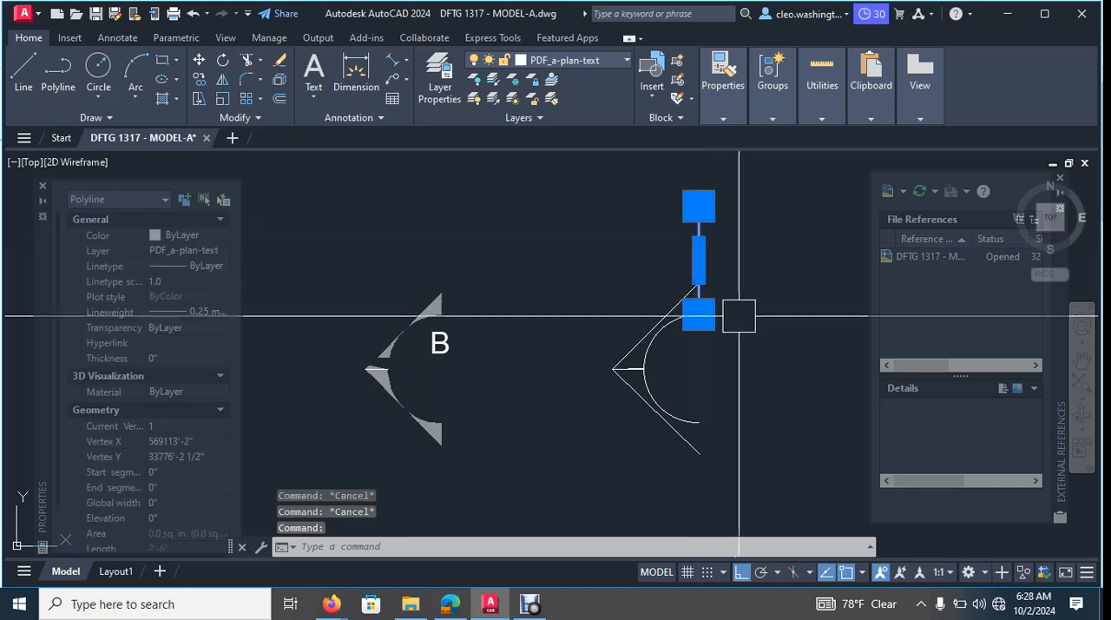
pyautogui.press('Escape')
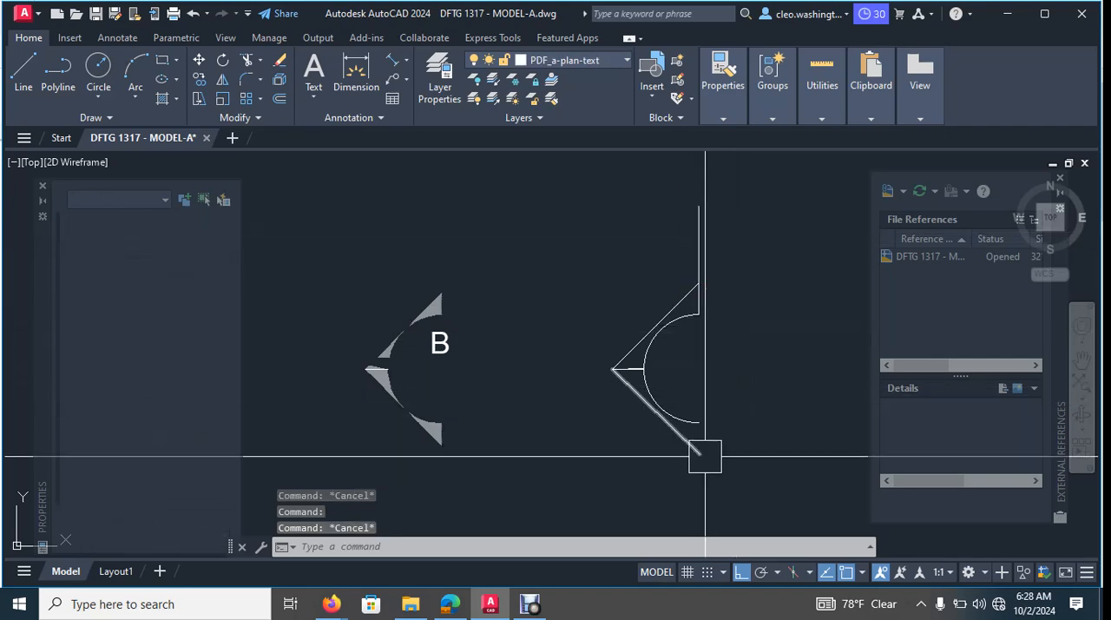
pyautogui.write('l')
pyautogui.press('Return')
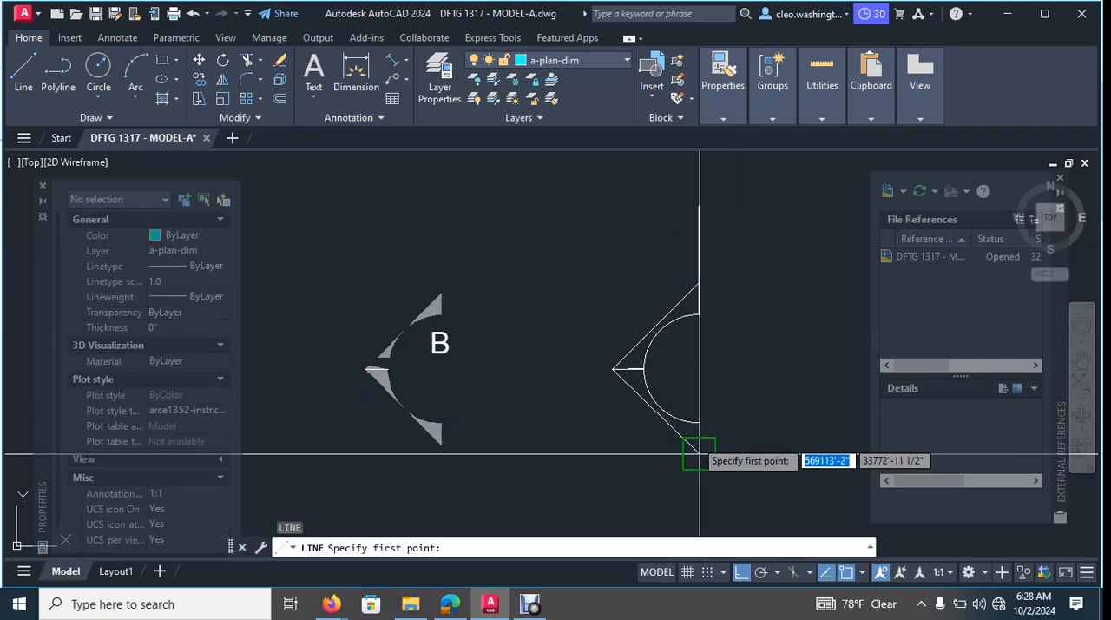
pyautogui.scroll(4, 704, 452)
pyautogui.click(703, 477)
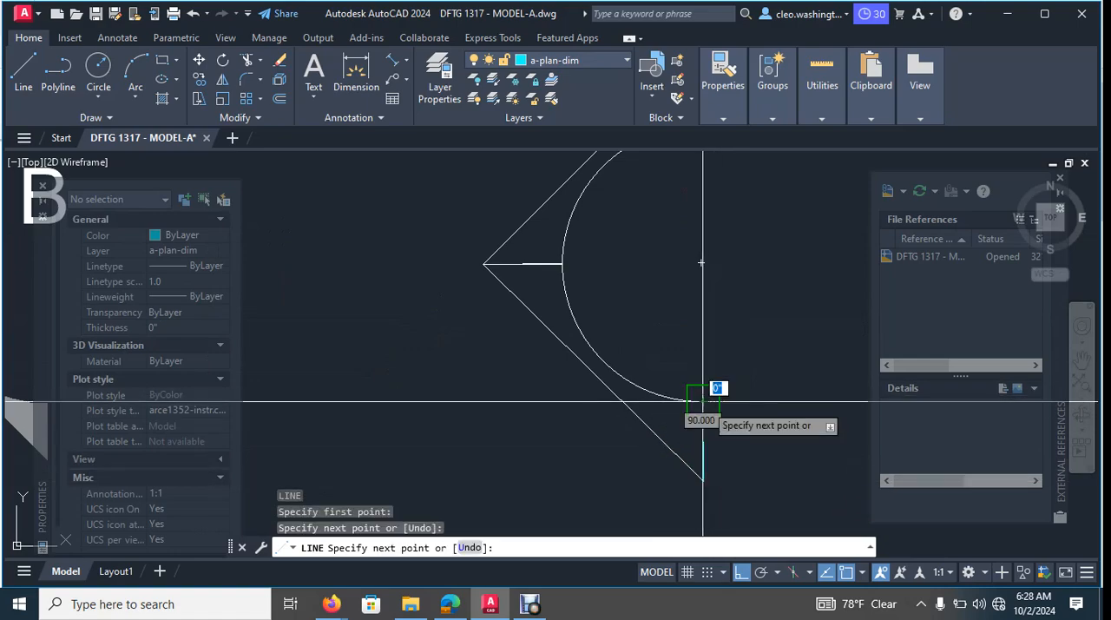
pyautogui.click(703, 401)
pyautogui.press('Escape')
pyautogui.scroll(-3, 751, 390)
pyautogui.scroll(5, 726, 379)
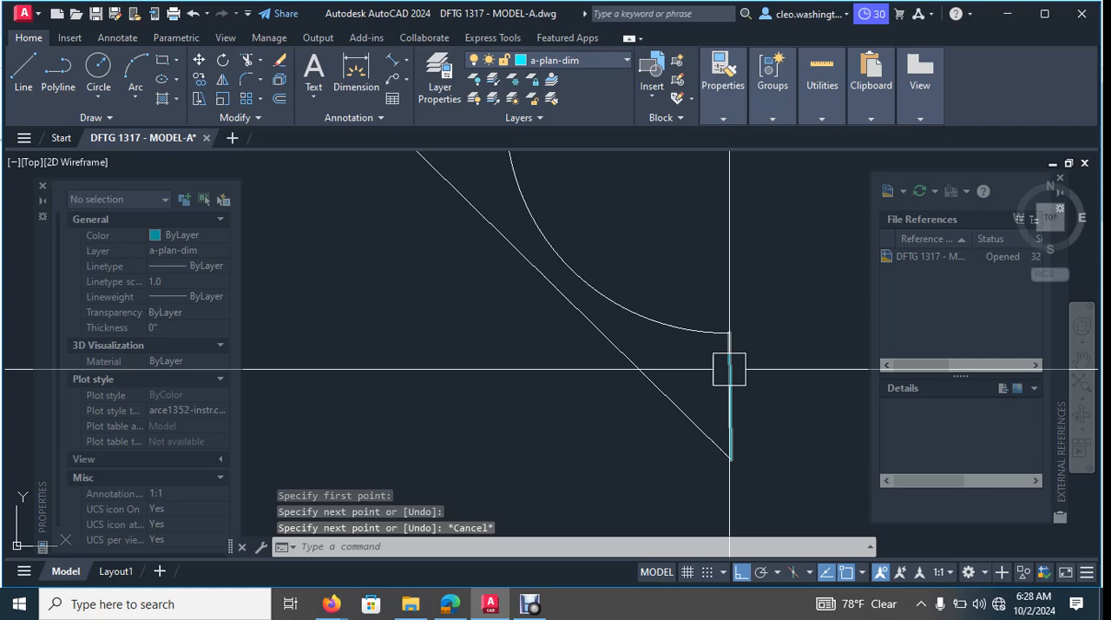
pyautogui.click(729, 369)
pyautogui.press('Delete')
# - Draw a vertical line from the arc's lower end down past the lower slanted line
pyautogui.write('l')
pyautogui.press('Return')
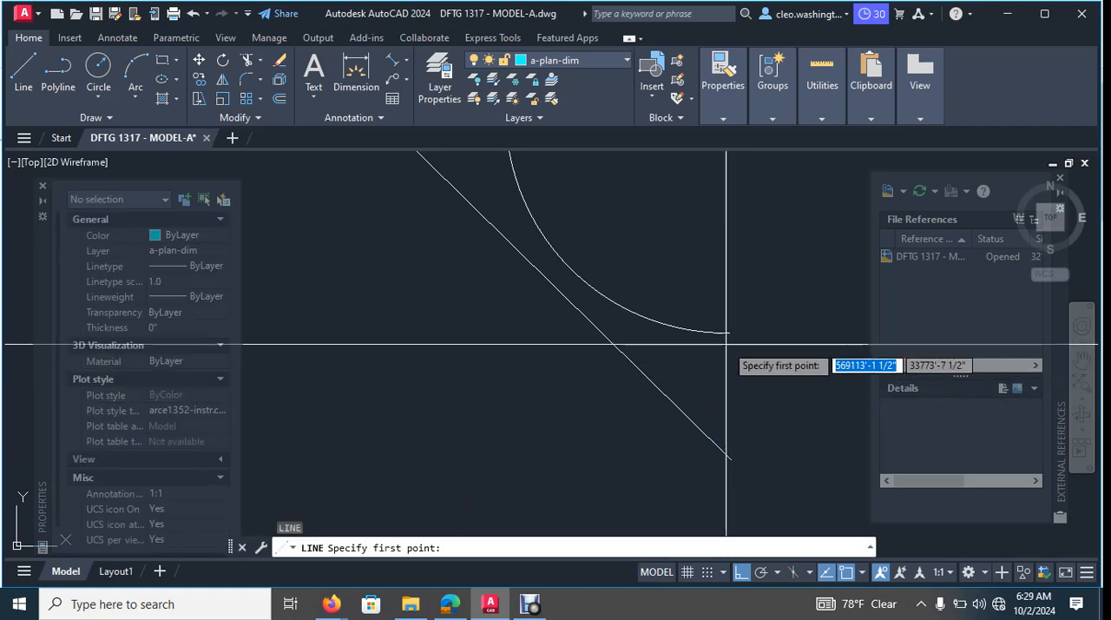
pyautogui.click(730, 337)
pyautogui.click(745, 469)
pyautogui.press('Escape')
pyautogui.press('Escape')
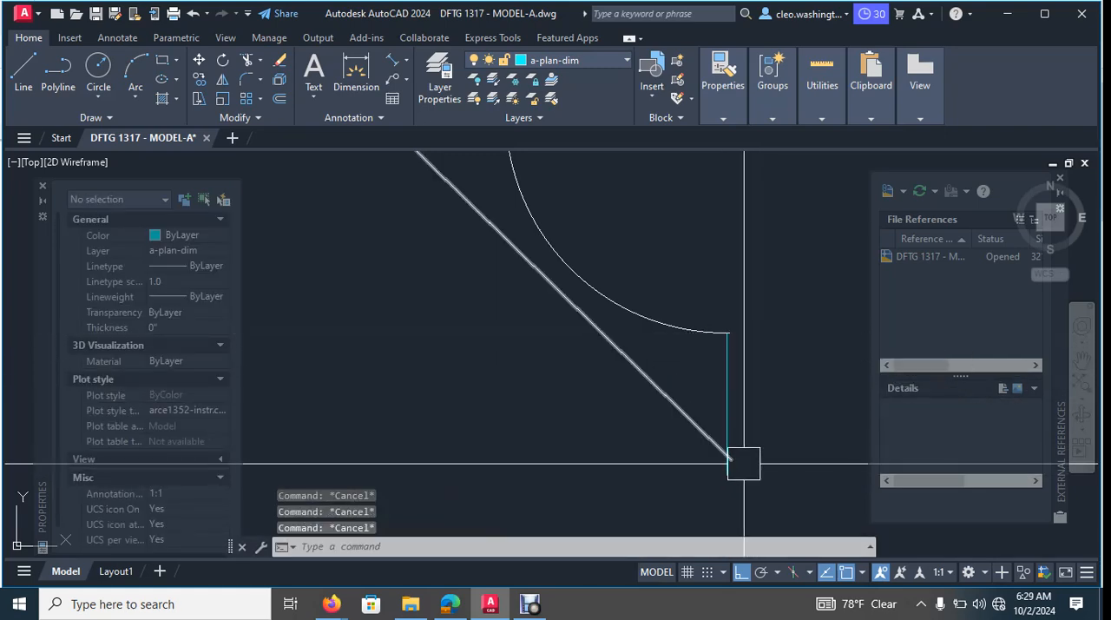
# - Trim the overhanging ends where the new vertical line crosses the lower slanted line
pyautogui.write('tr')
pyautogui.press('Return')
pyautogui.scroll(3, 725, 473)
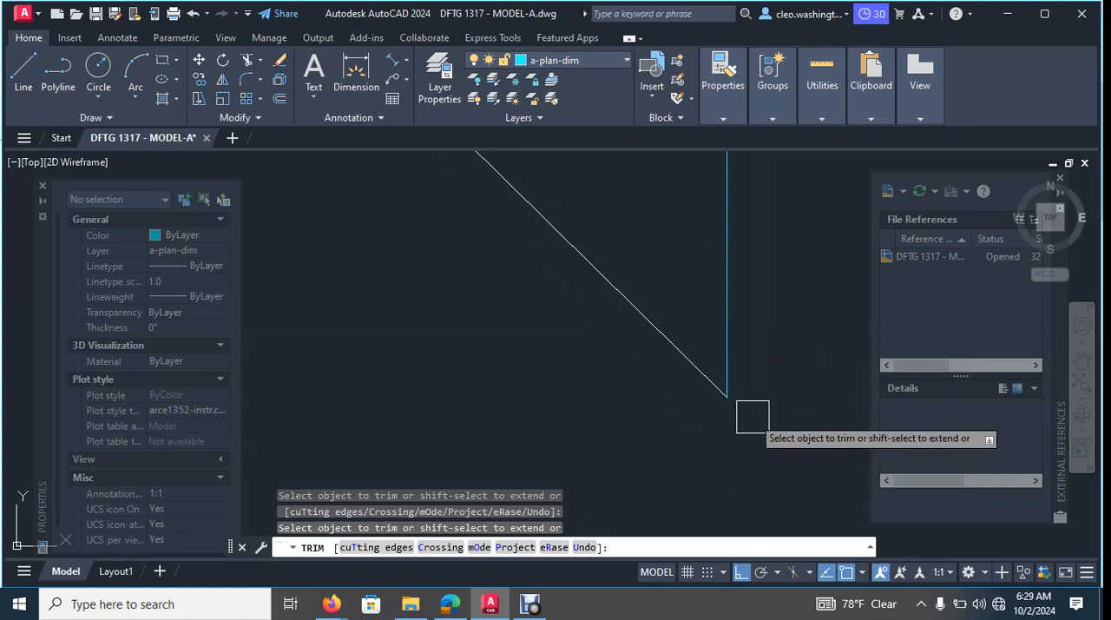
pyautogui.scroll(-3, 751, 417)
pyautogui.press('Escape')
pyautogui.press('Escape')
pyautogui.press('Escape')
# - Delete the duplicate short horizontal line between the marker's pointed tip and the arc
pyautogui.scroll(3, 701, 340)
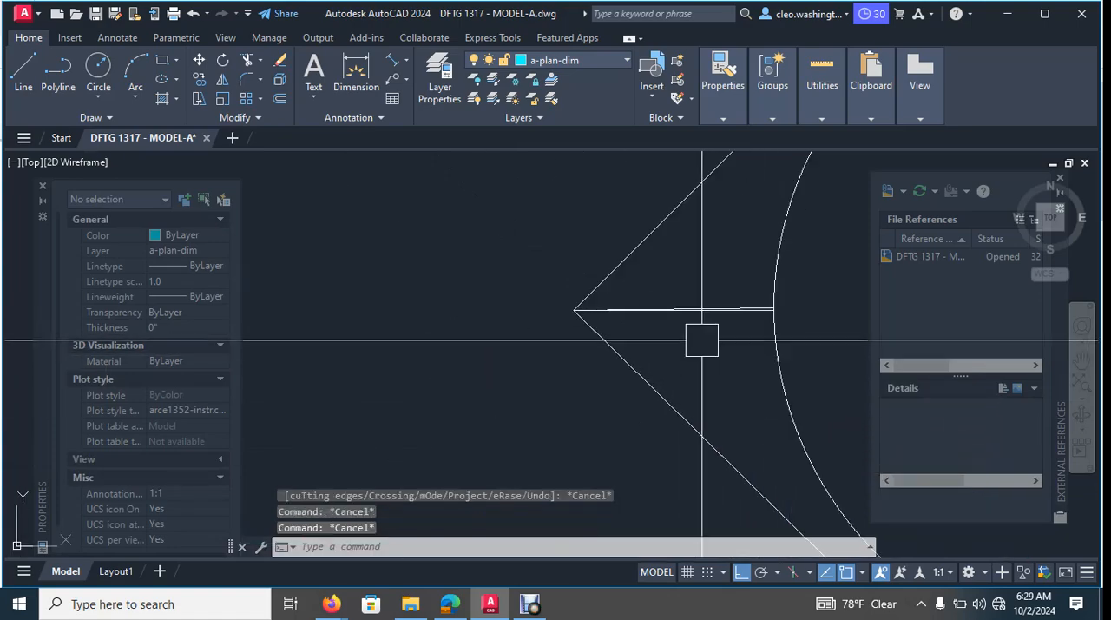
pyautogui.scroll(3, 703, 340)
pyautogui.click(781, 276)
pyautogui.moveTo(783, 248); pyautogui.dragTo(735, 284, button='middle')
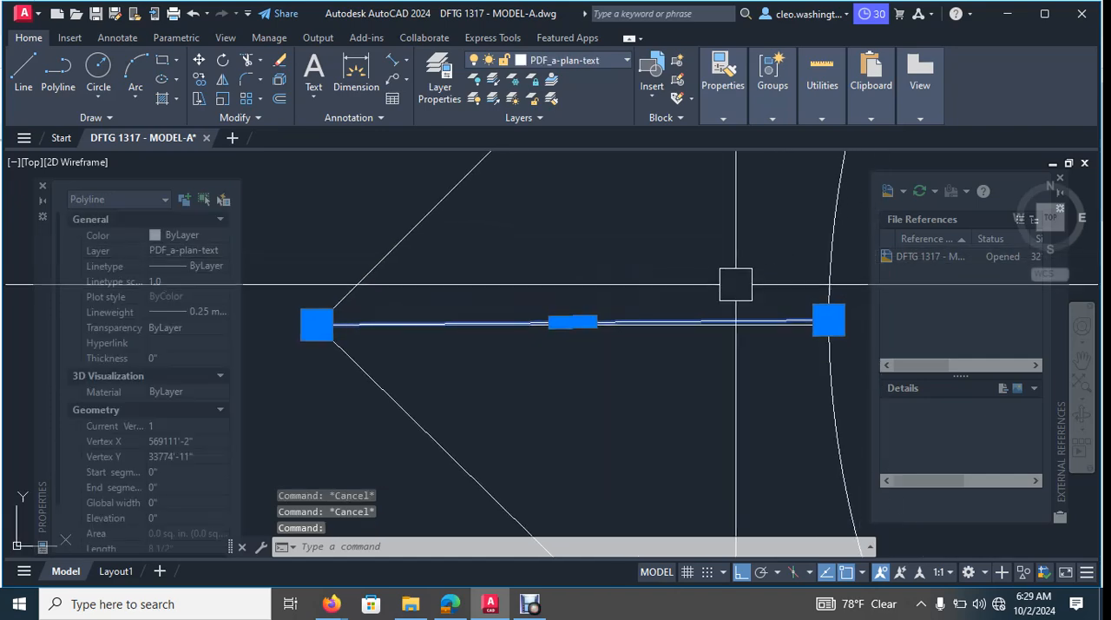
pyautogui.press('Delete')
pyautogui.scroll(-8, 765, 279)
pyautogui.moveTo(781, 315)
pyautogui.mouseDown(button='middle')
pyautogui.moveTo(776, 333)
pyautogui.moveTo(672, 350)
pyautogui.mouseUp(button='middle')
pyautogui.press('Escape')
pyautogui.press('Escape')
pyautogui.press('Escape')
# - Move the whole rebuilt marker outline, including the vertical line above it, to the e-text layer
pyautogui.scroll(-2, 761, 304)
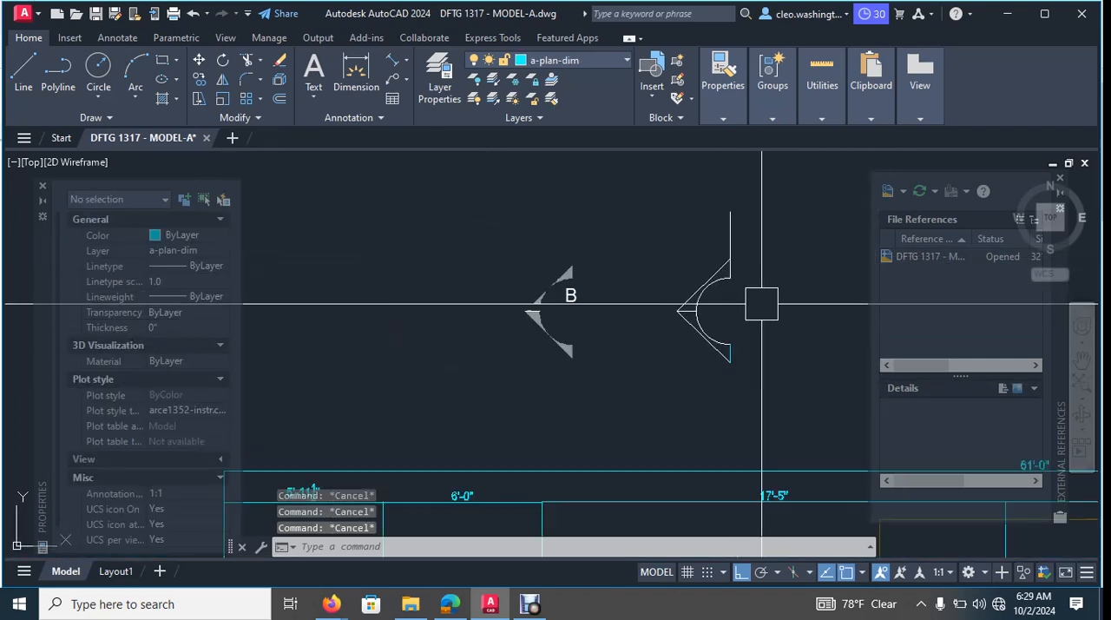
pyautogui.scroll(-2, 762, 304)
pyautogui.click(801, 240)
pyautogui.click(686, 367)
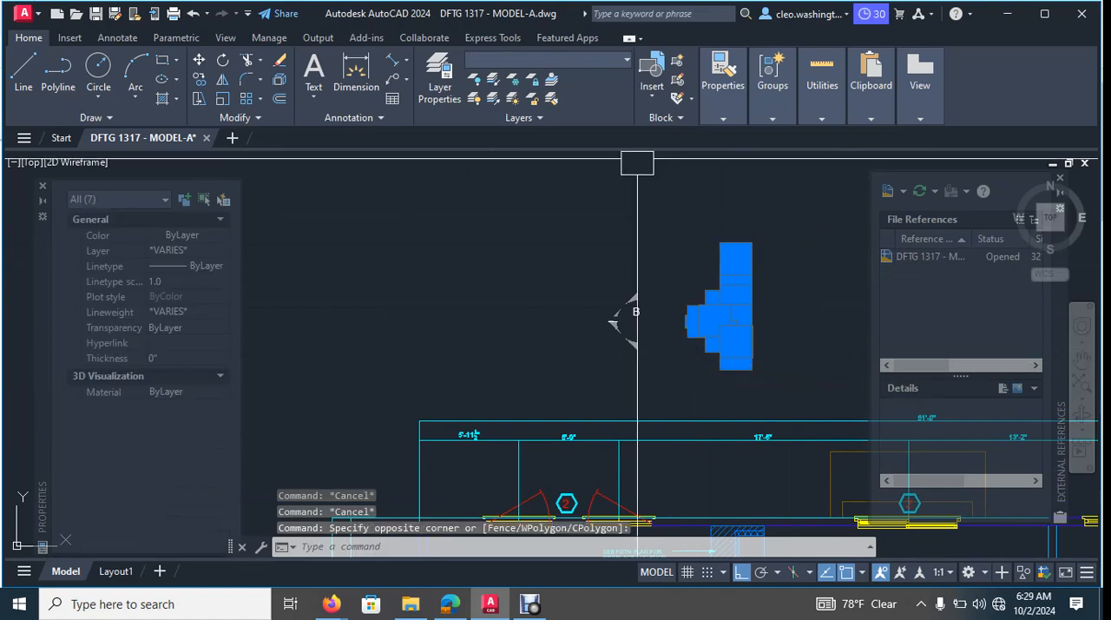
pyautogui.click(547, 59)
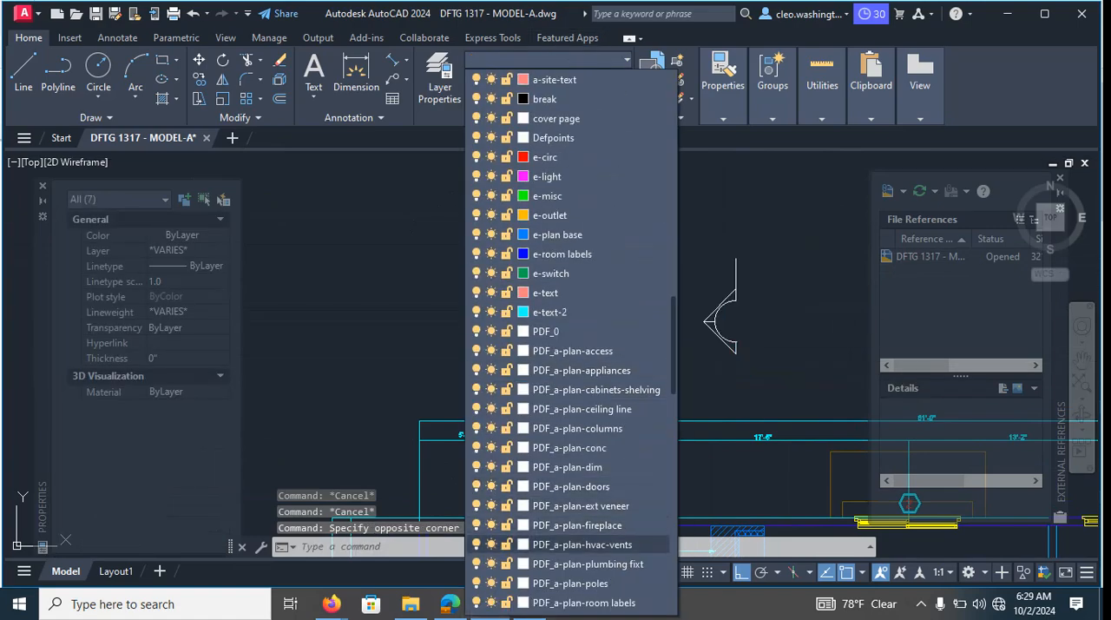
pyautogui.scroll(-1, 568, 428)
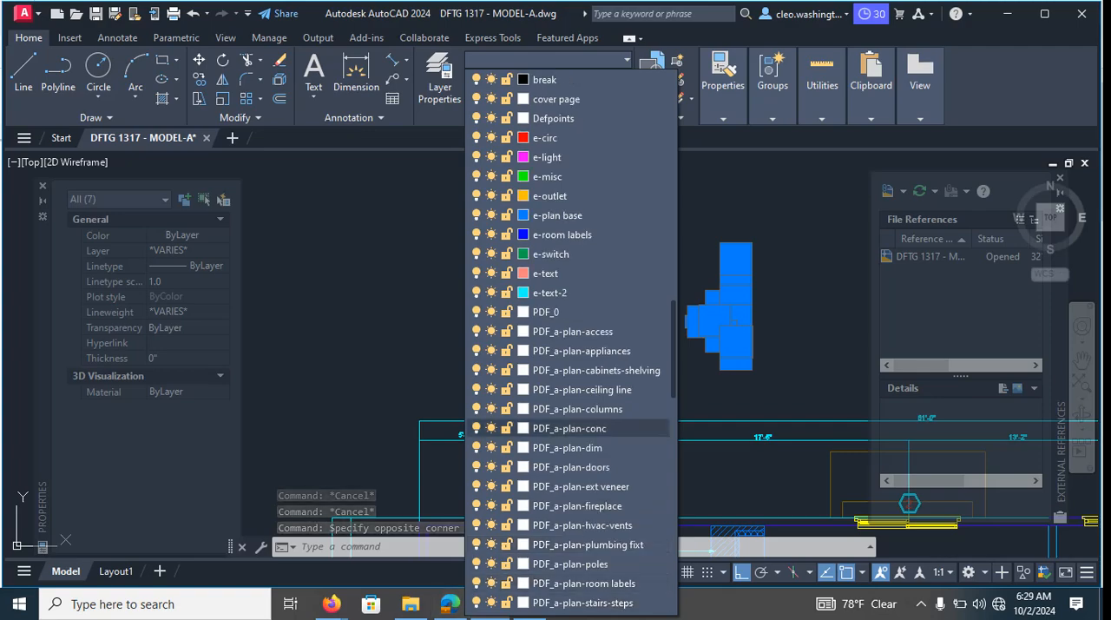
pyautogui.scroll(2, 569, 351)
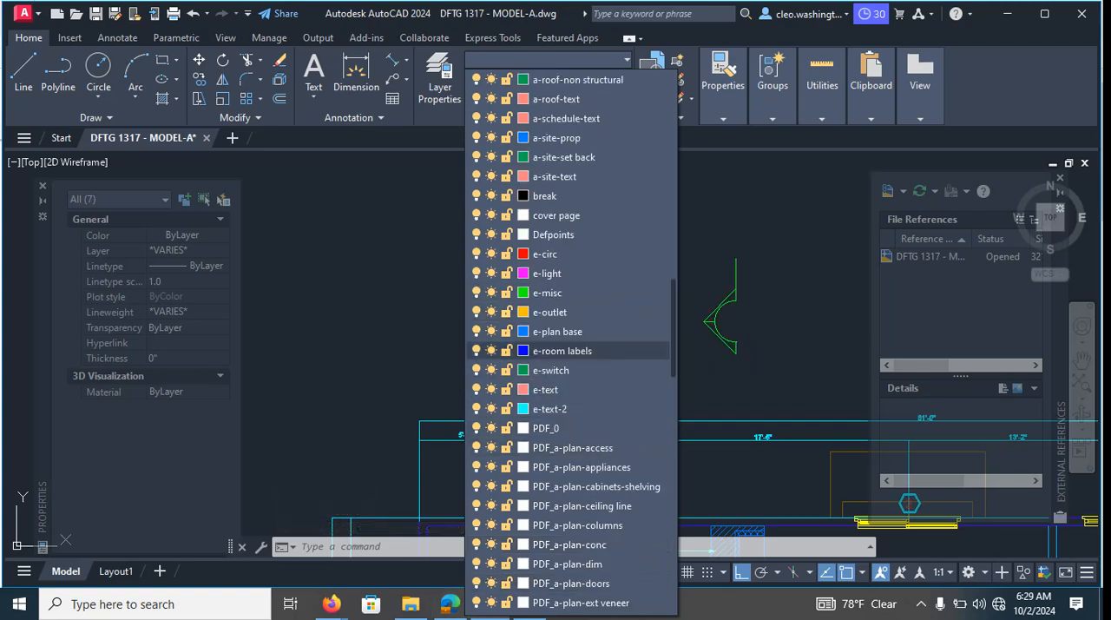
pyautogui.scroll(1, 569, 350)
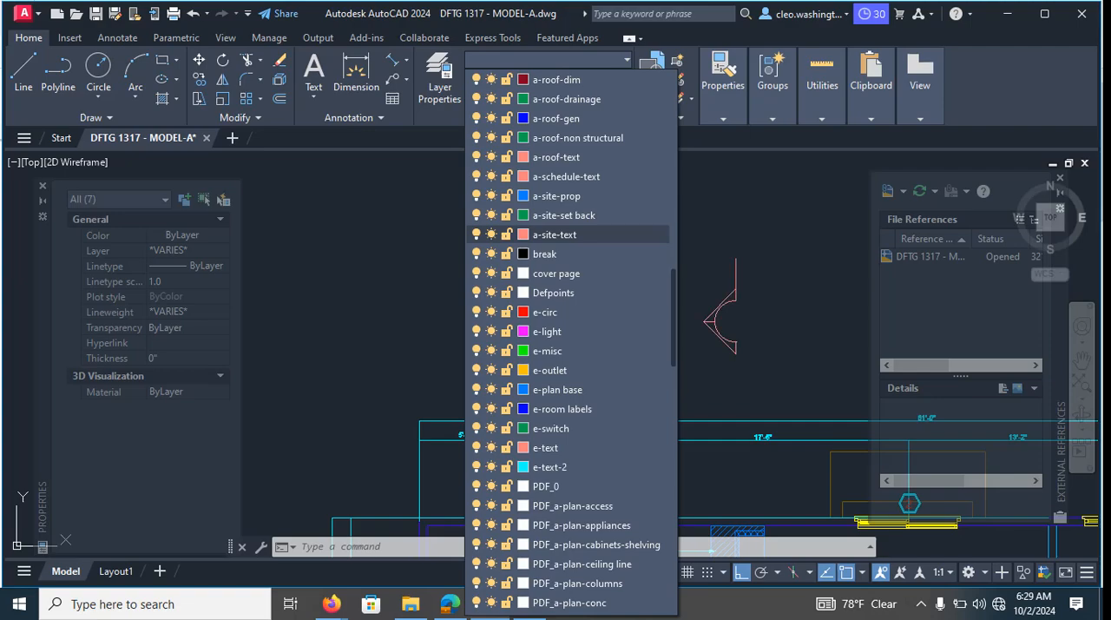
pyautogui.scroll(4, 569, 235)
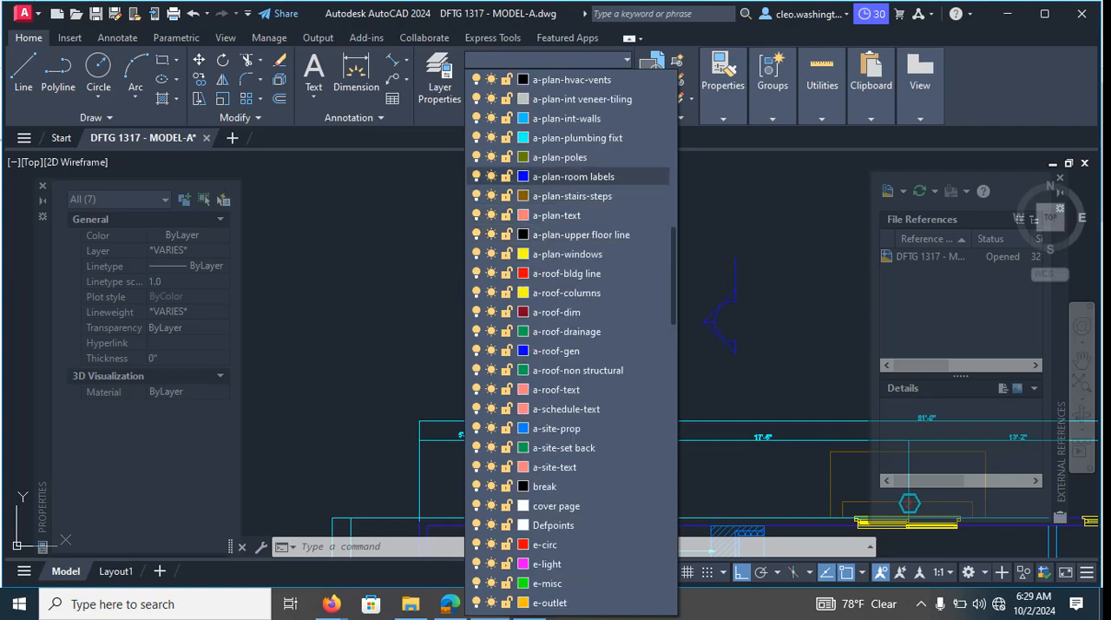
pyautogui.scroll(5, 569, 186)
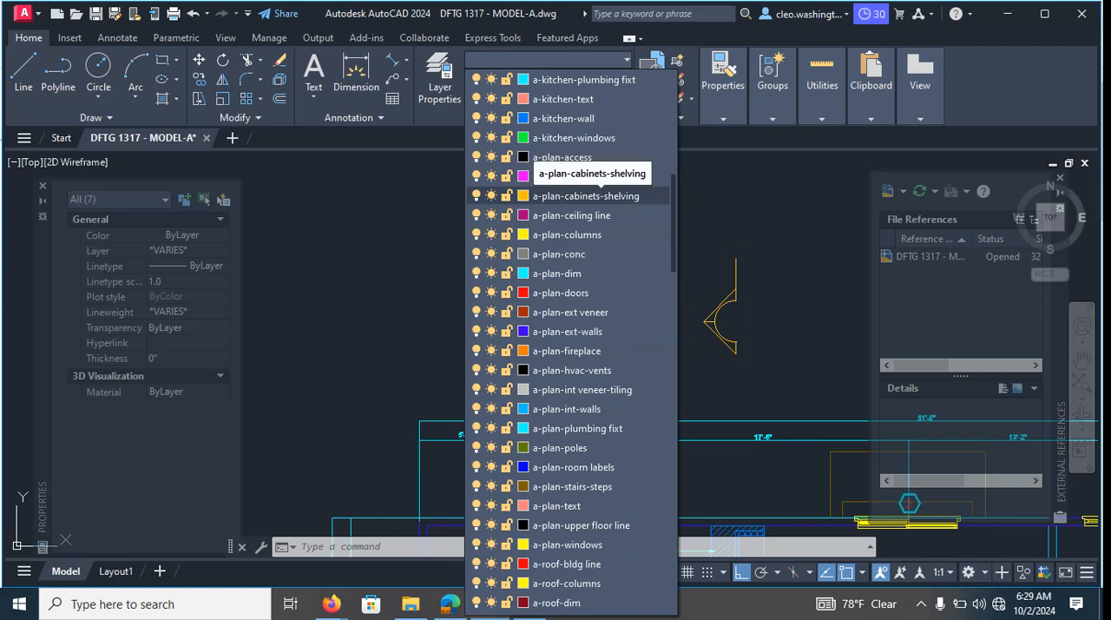
pyautogui.scroll(3, 568, 195)
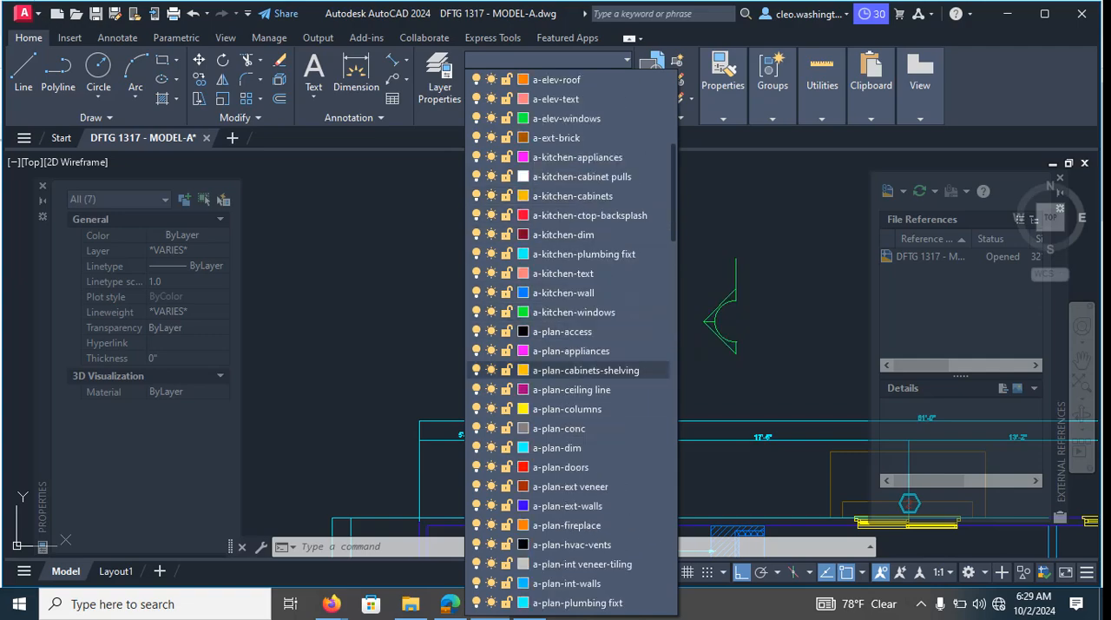
pyautogui.scroll(-9, 568, 370)
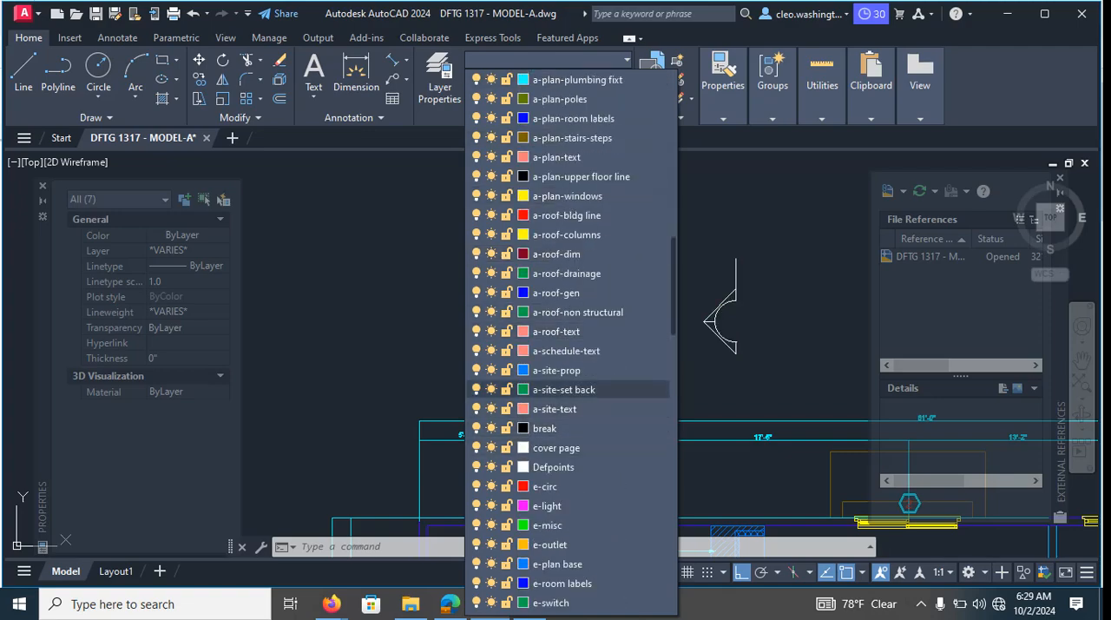
pyautogui.scroll(-2, 568, 389)
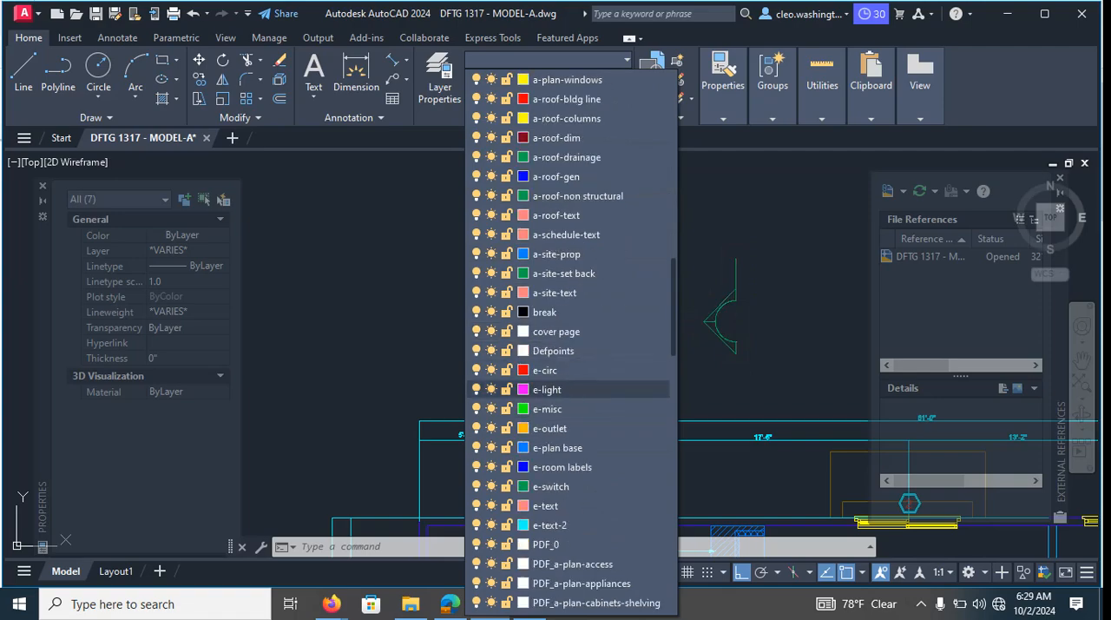
pyautogui.scroll(-1, 569, 370)
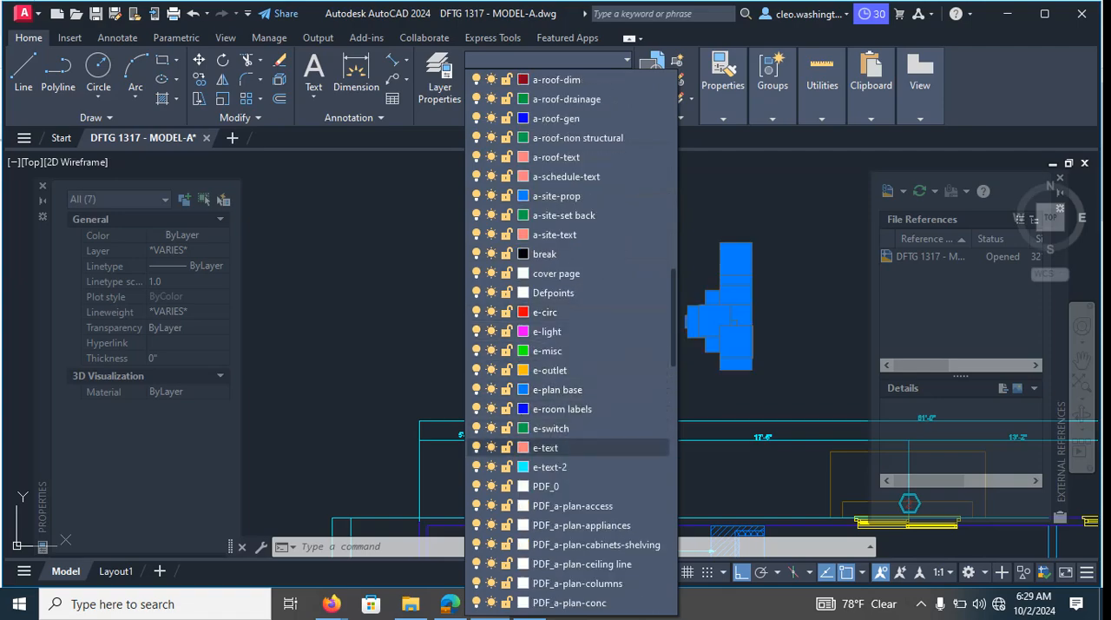
pyautogui.click(556, 447)
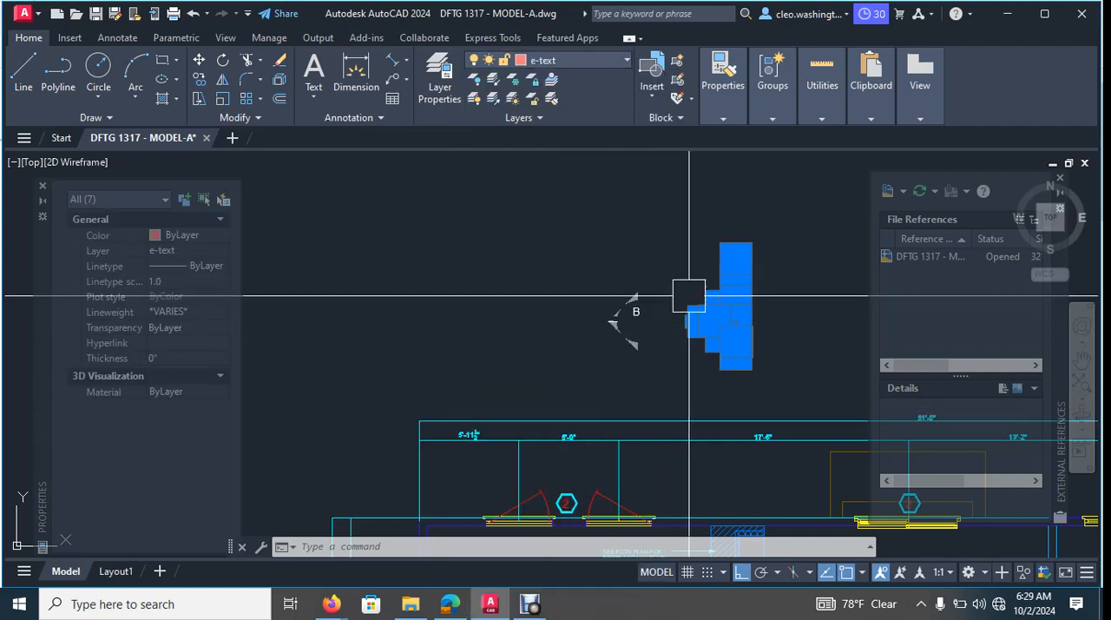
# - Set the colour of the selected marker outline lines to the index colour blue
pyautogui.scroll(3, 689, 293)
pyautogui.click(723, 85)
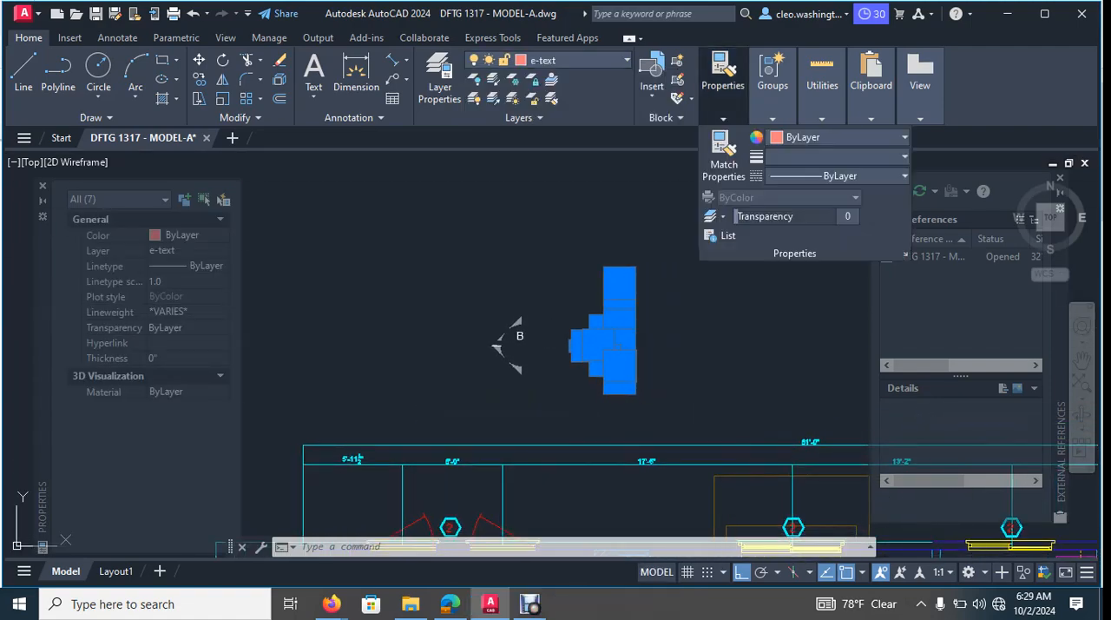
pyautogui.click(905, 137)
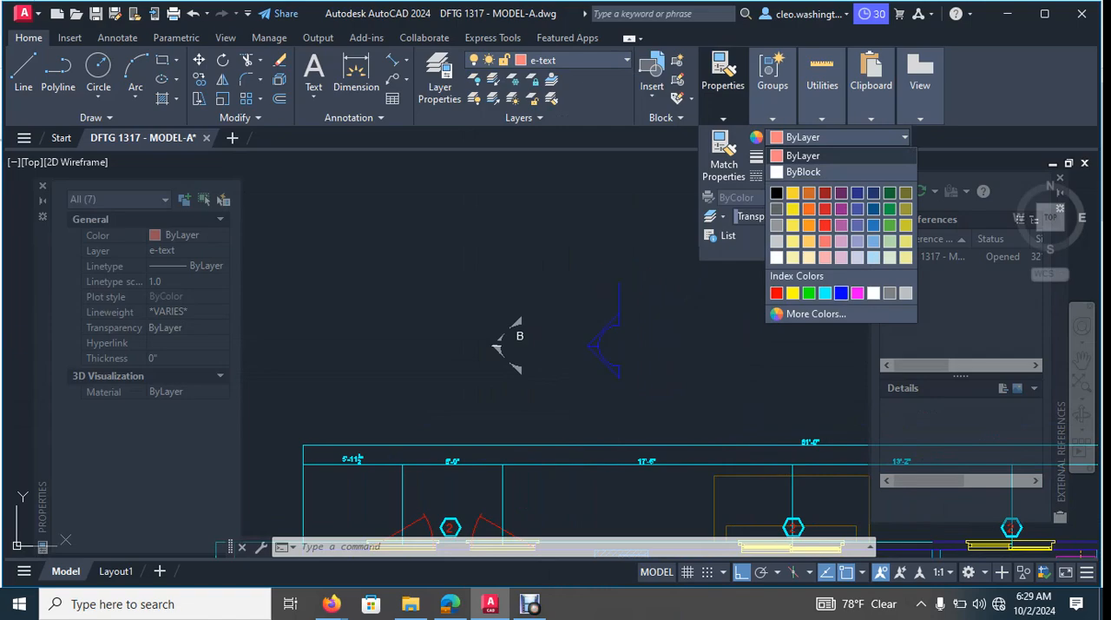
pyautogui.click(841, 292)
pyautogui.press('Escape')
pyautogui.press('Escape')
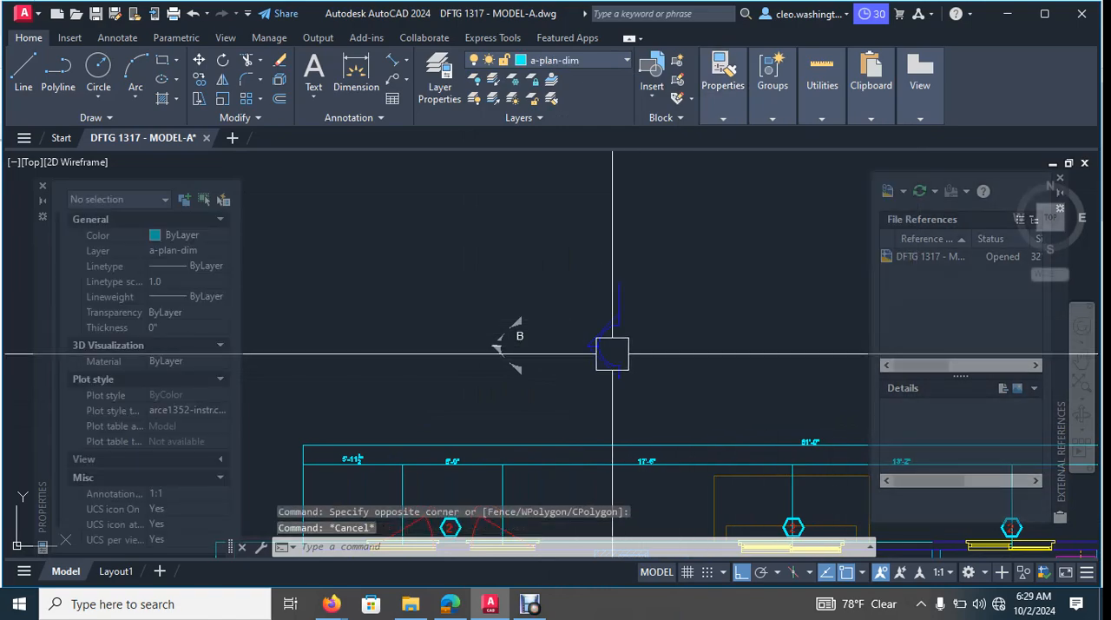
pyautogui.scroll(4, 612, 347)
pyautogui.scroll(4, 573, 342)
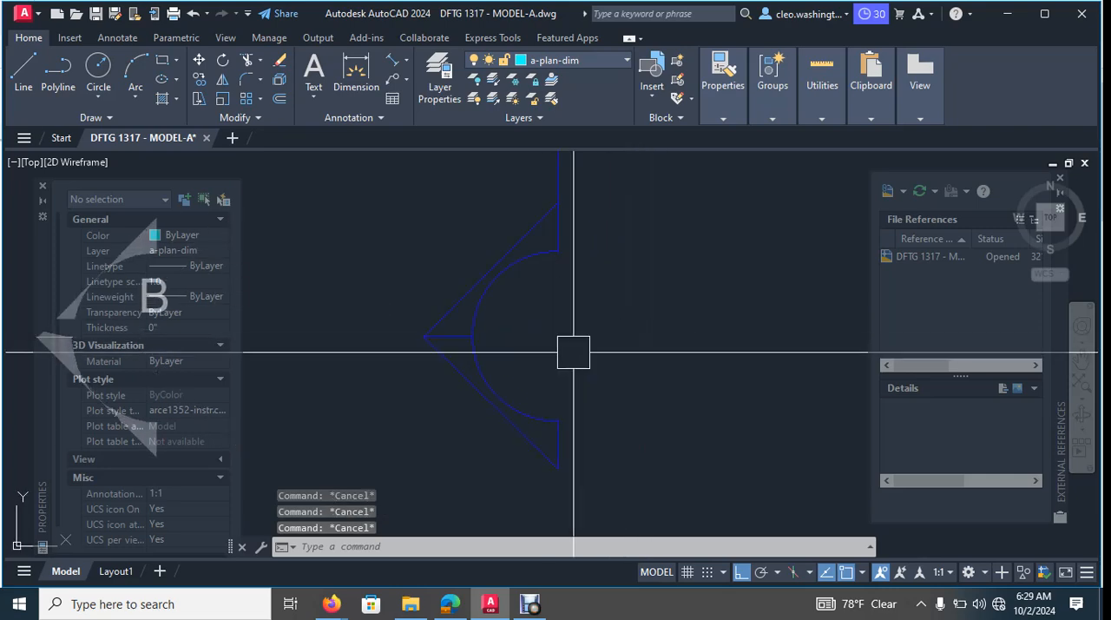
pyautogui.scroll(-5, 546, 356)
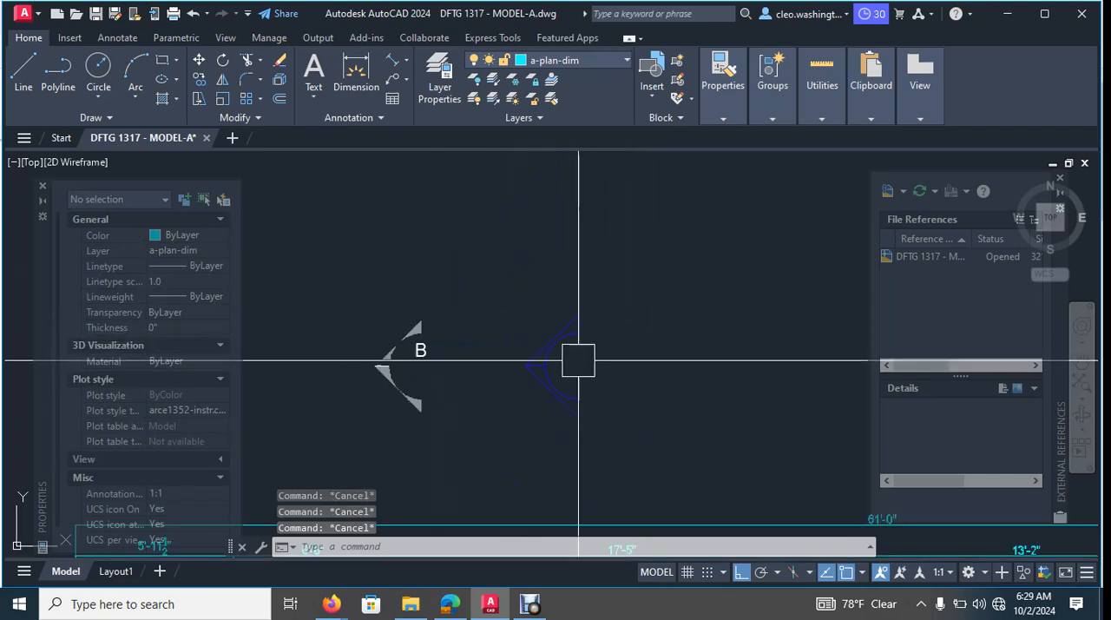
pyautogui.scroll(3, 602, 347)
pyautogui.write('l')
pyautogui.press('Return')
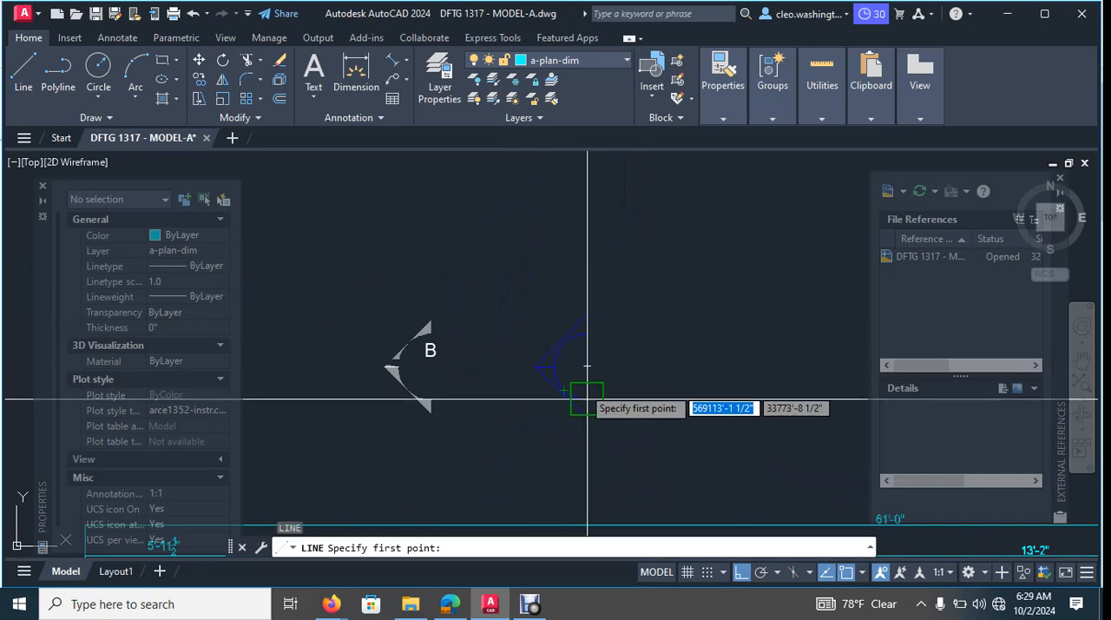
pyautogui.scroll(5, 508, 361)
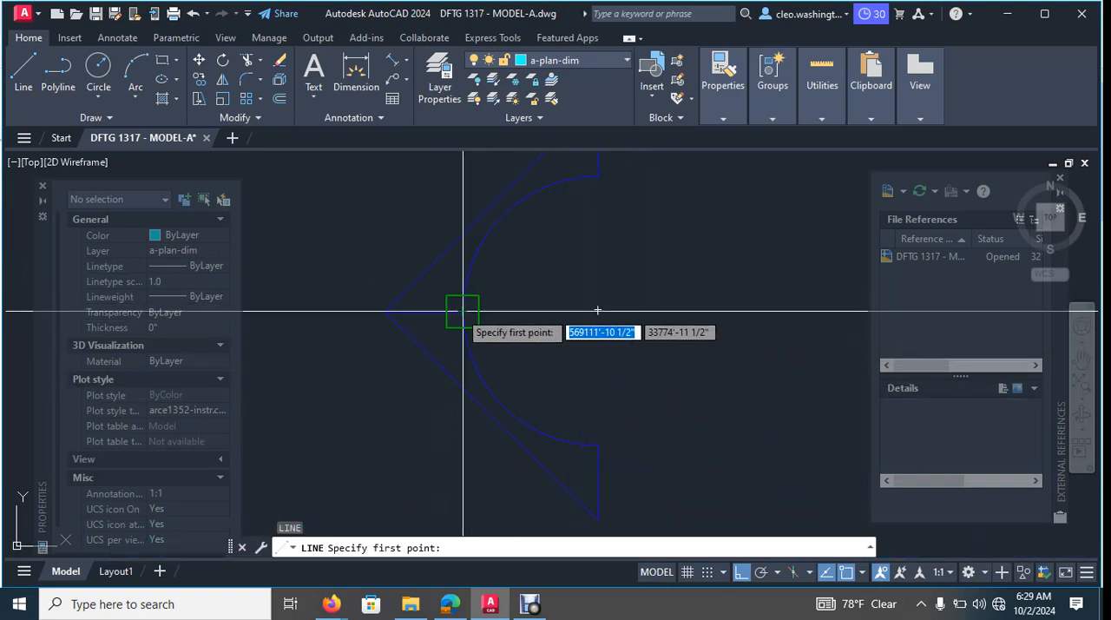
pyautogui.press('Escape')
pyautogui.press('Escape')
pyautogui.press('Escape')
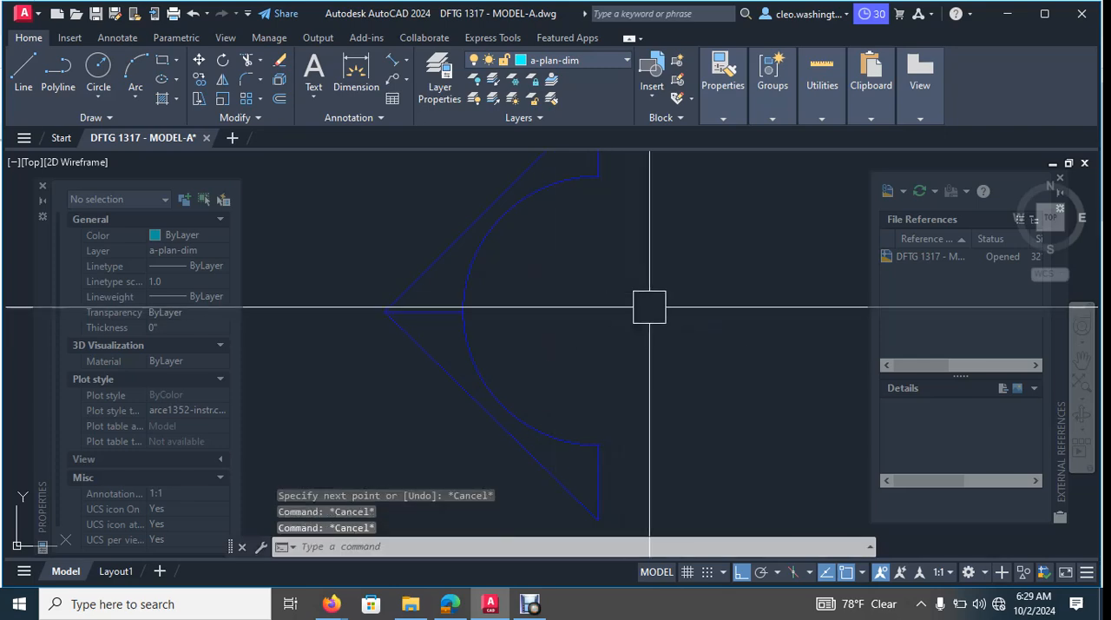
# - Draw a full circle at the marker arc's centre point with its radius matching the arc
pyautogui.press('Return')
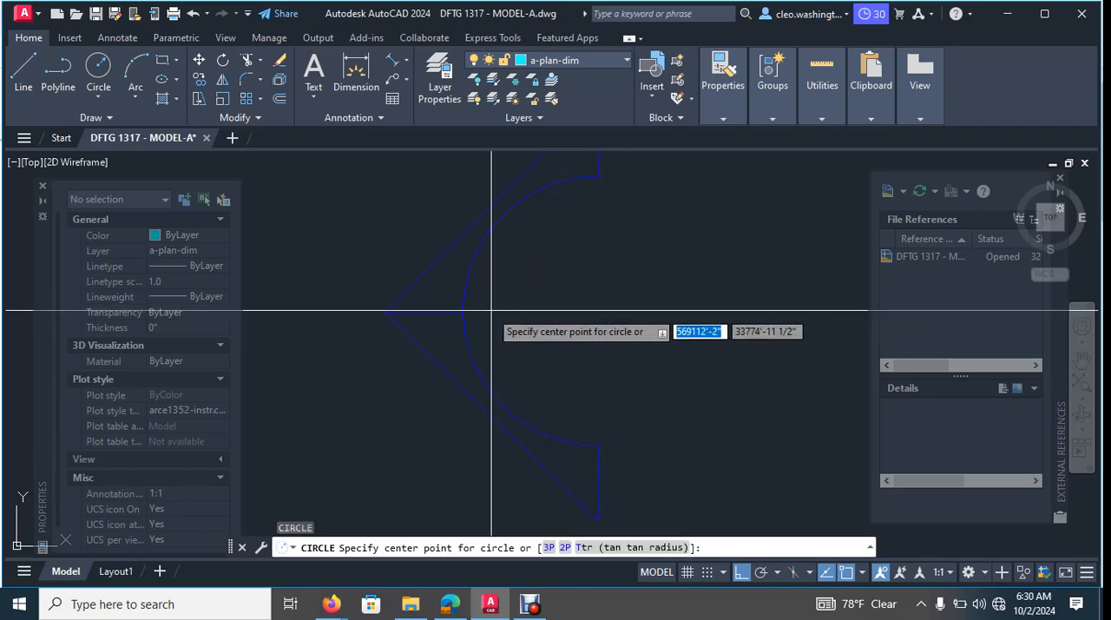
pyautogui.click(598, 309)
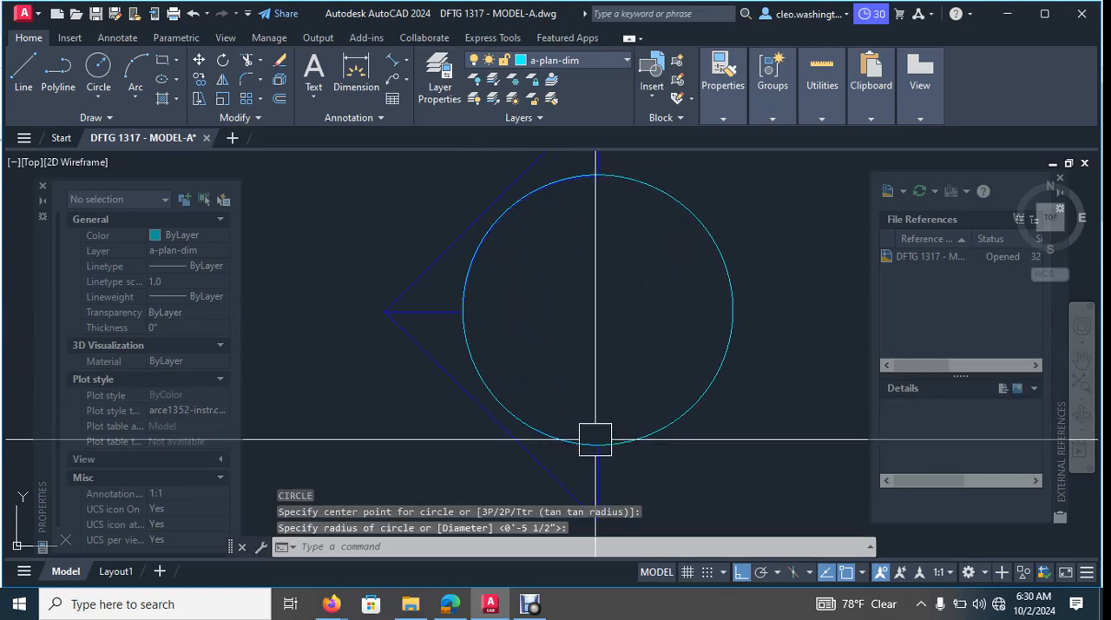
pyautogui.press('Escape')
pyautogui.press('Escape')
pyautogui.scroll(-3, 660, 295)
pyautogui.moveTo(700, 307); pyautogui.dragTo(649, 342, button='middle')
pyautogui.press('Escape')
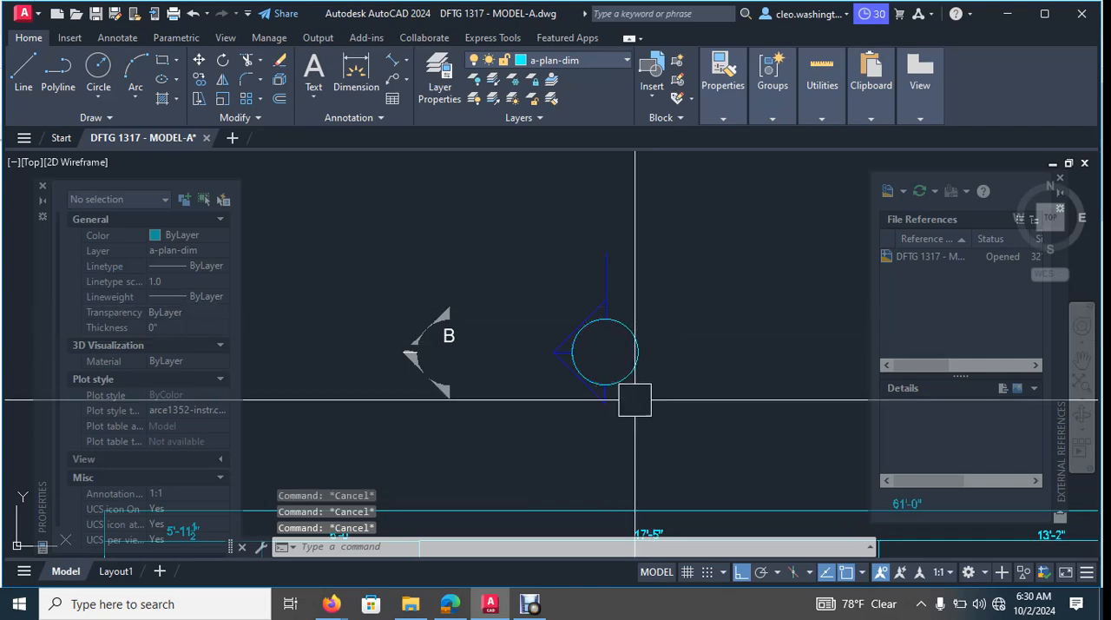
# - Match the new circle's properties to the marker's upper slanted line
pyautogui.write('ma')
pyautogui.press('Return')
pyautogui.scroll(5, 582, 308)
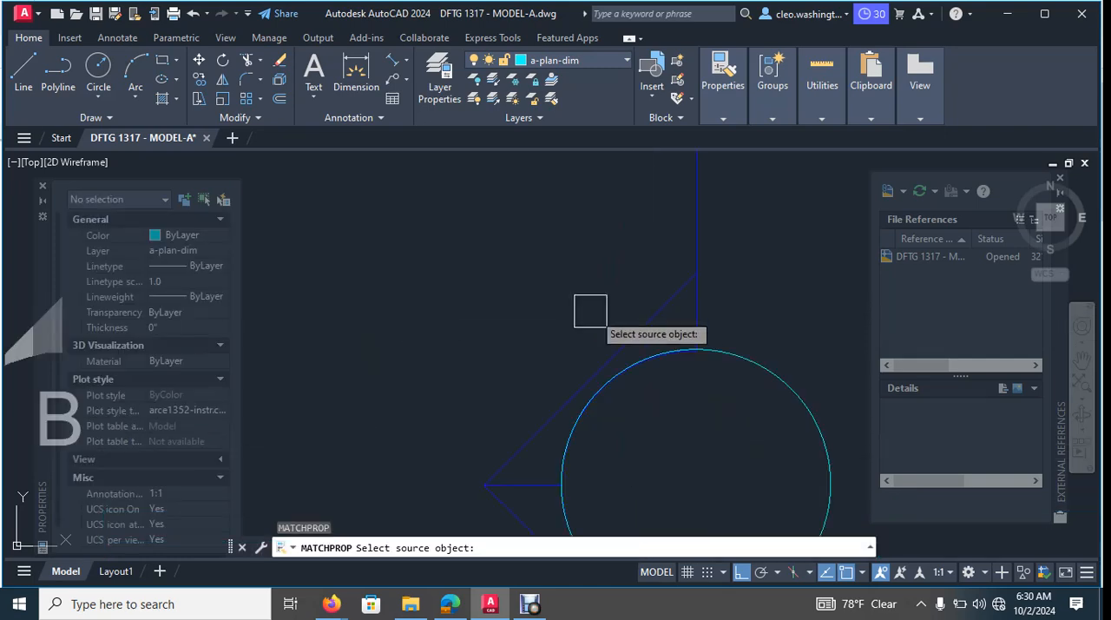
pyautogui.click(624, 339)
pyautogui.click(746, 364)
pyautogui.scroll(-3, 753, 340)
pyautogui.scroll(1, 748, 323)
pyautogui.press('Escape')
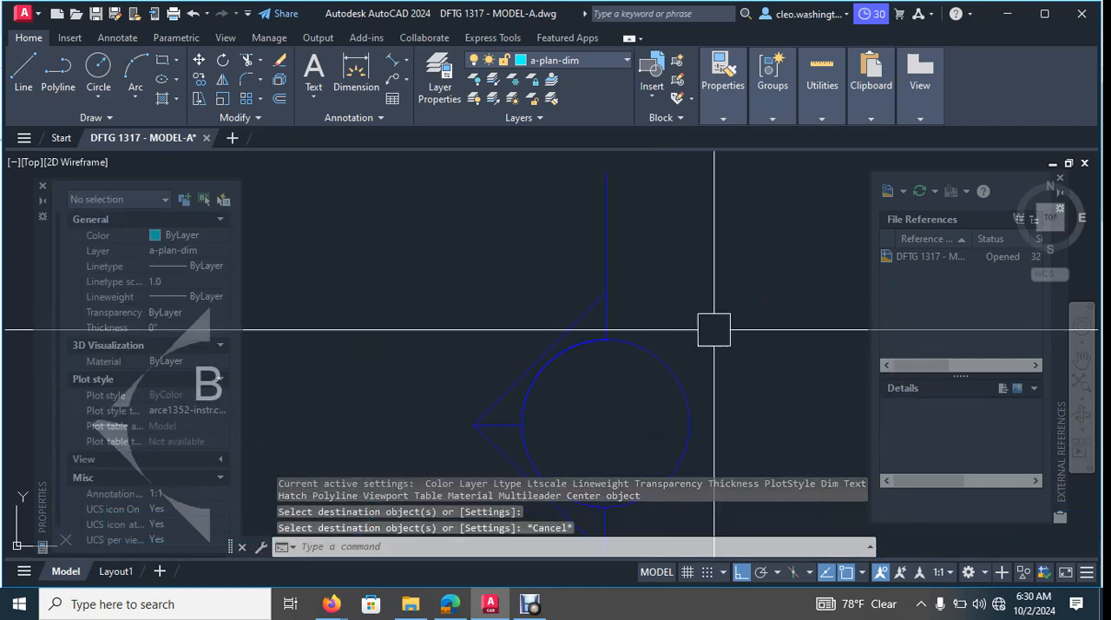
pyautogui.press('Escape')
# - Try to hatch the area between the marker's upper slanted line and the arc with the ANSI31 pattern
pyautogui.scroll(-3, 575, 340)
pyautogui.moveTo(571, 342); pyautogui.dragTo(579, 343, button='middle')
pyautogui.scroll(2, 639, 310)
pyautogui.press('Escape')
pyautogui.press('Escape')
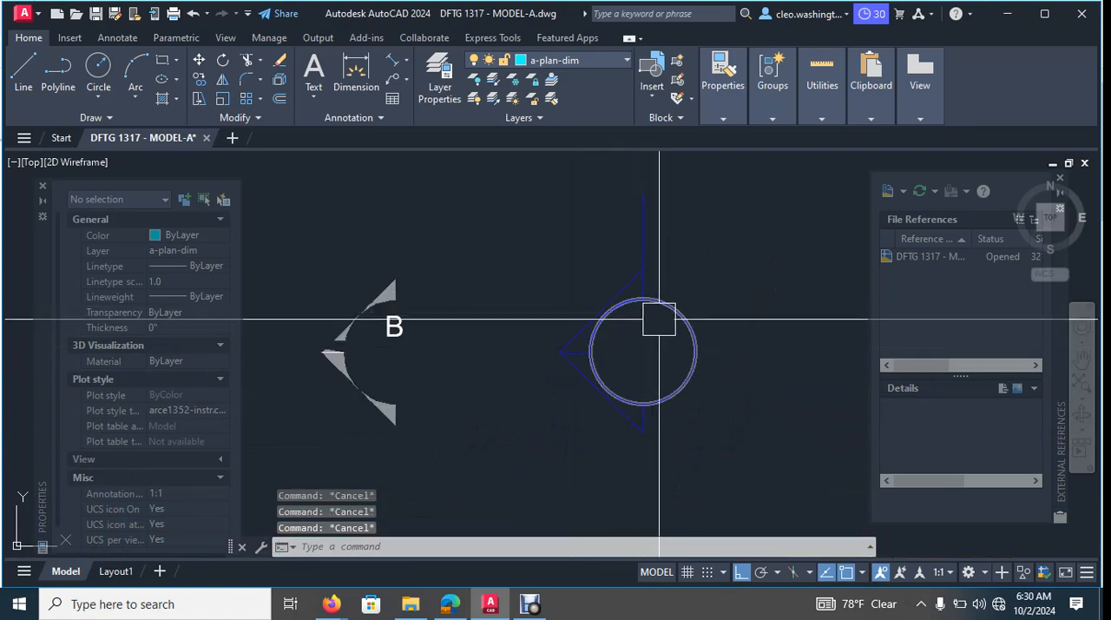
pyautogui.write('h')
pyautogui.press('Return')
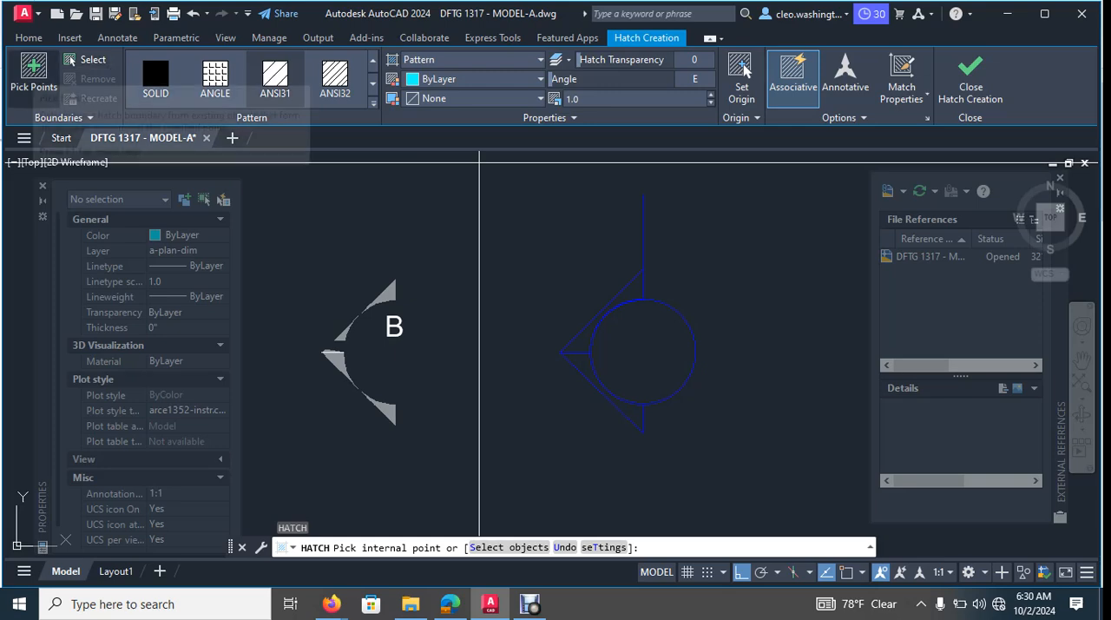
pyautogui.scroll(4, 596, 372)
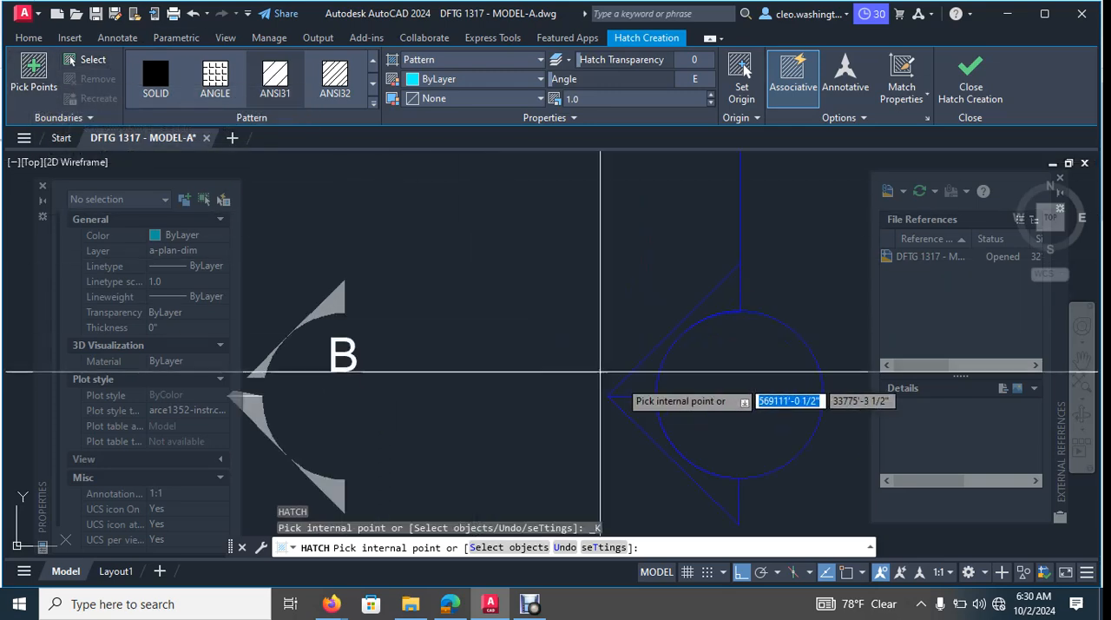
pyautogui.click(545, 352)
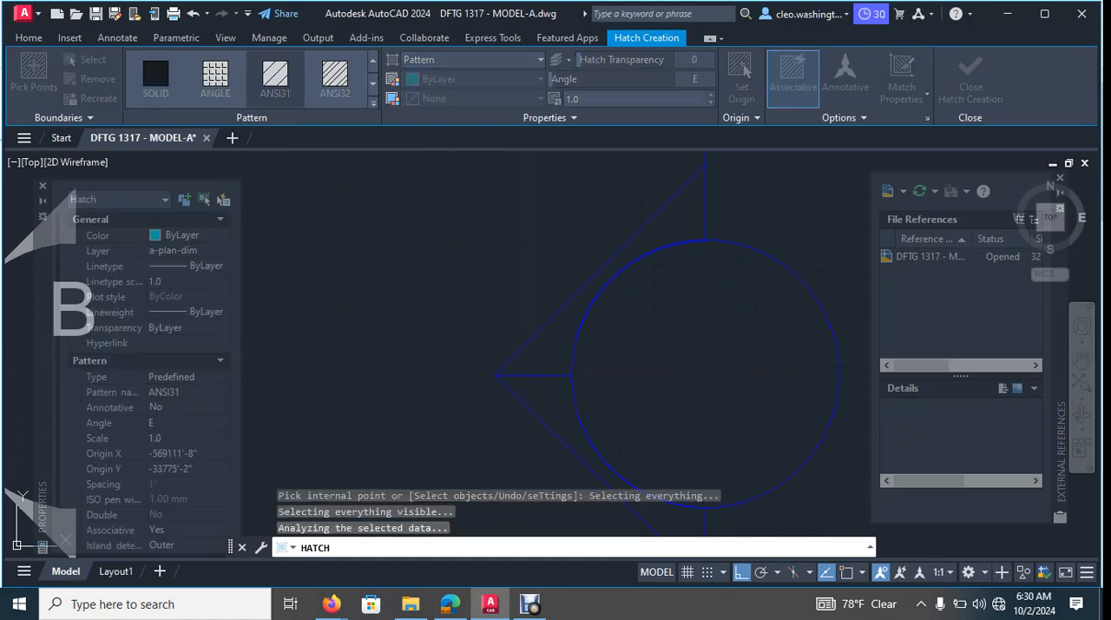
pyautogui.press('Escape')
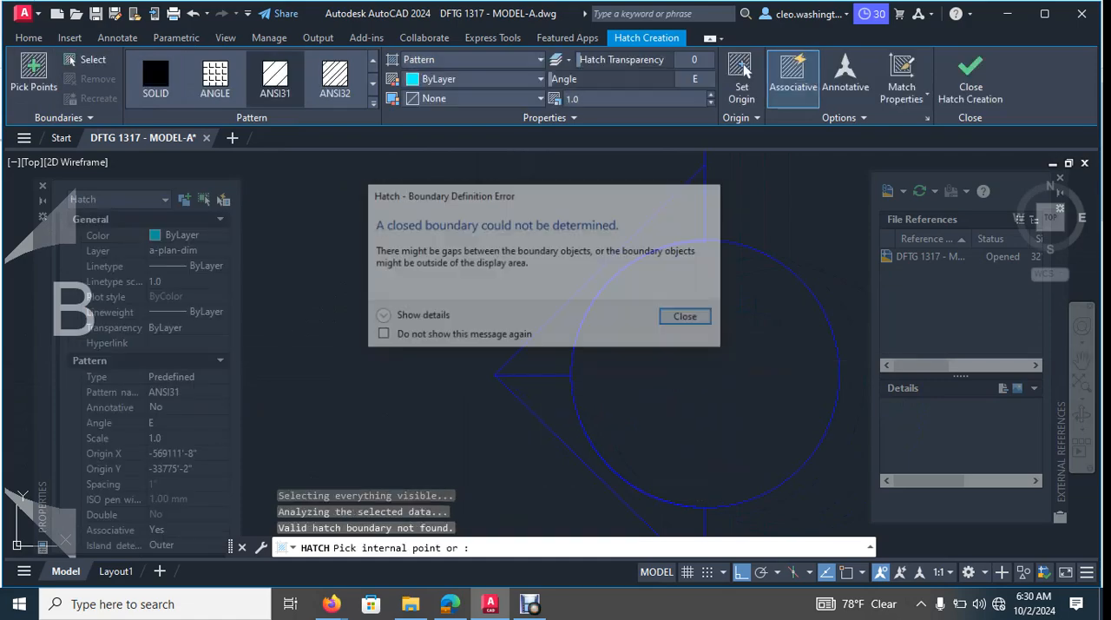
pyautogui.press('Escape')
pyautogui.press('Escape')
pyautogui.scroll(-4, 767, 331)
pyautogui.moveTo(769, 335); pyautogui.dragTo(702, 339, button='middle')
pyautogui.press('Escape')
# - Move the circle off the marker outline to the empty space right of it
pyautogui.write('m')
pyautogui.press('Return')
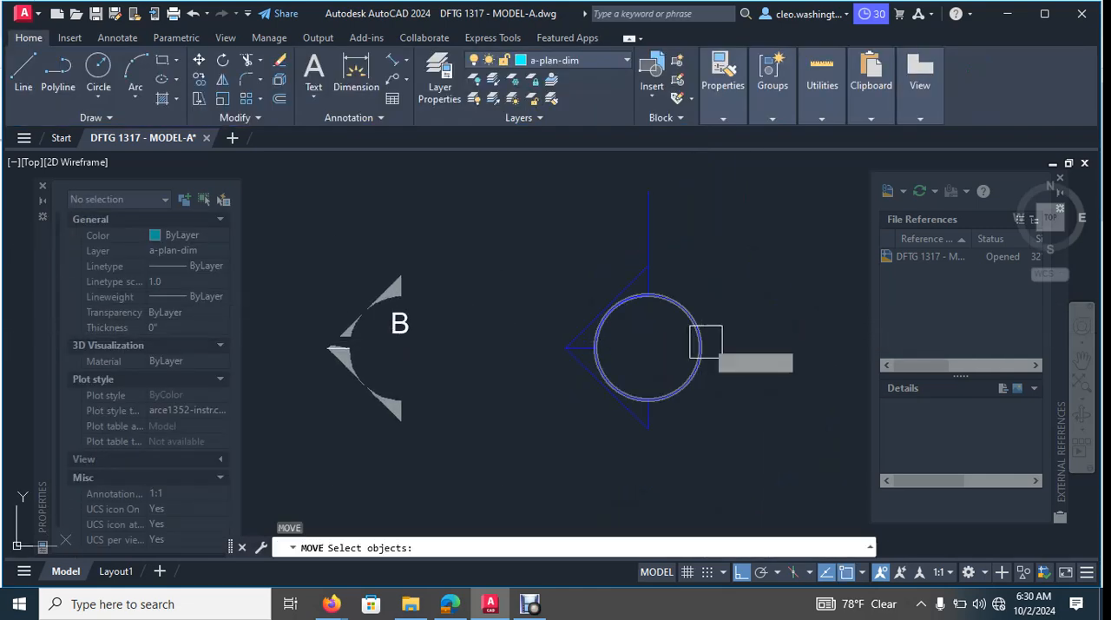
pyautogui.press('Return')
pyautogui.click(648, 350)
pyautogui.click(774, 342)
pyautogui.scroll(6, 599, 328)
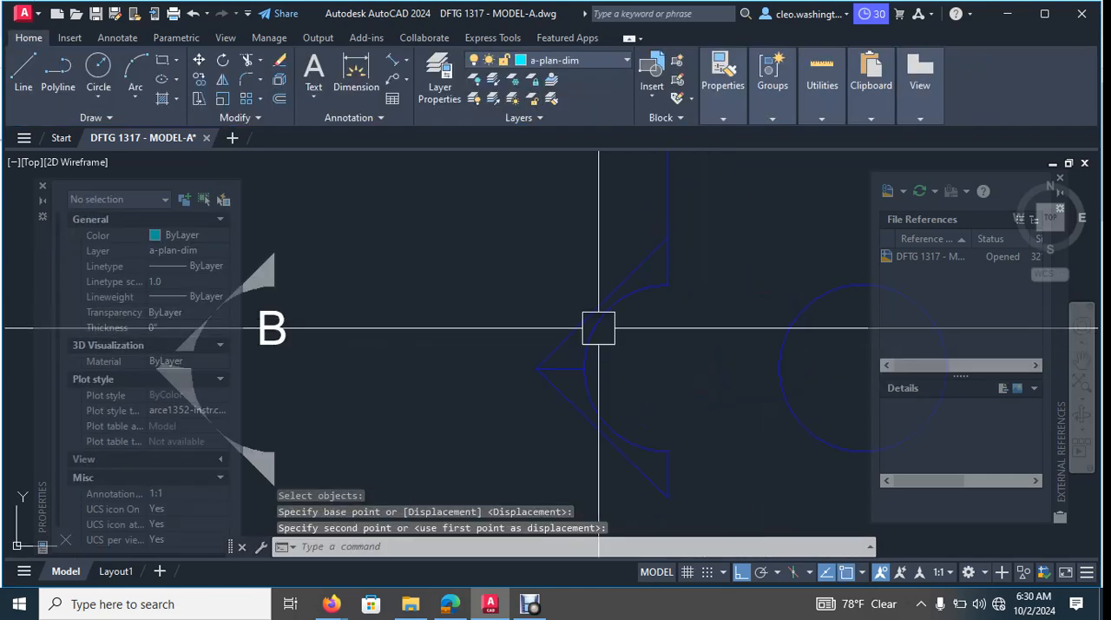
pyautogui.scroll(-6, 608, 334)
pyautogui.press('Escape')
pyautogui.press('Escape')
pyautogui.press('Escape')
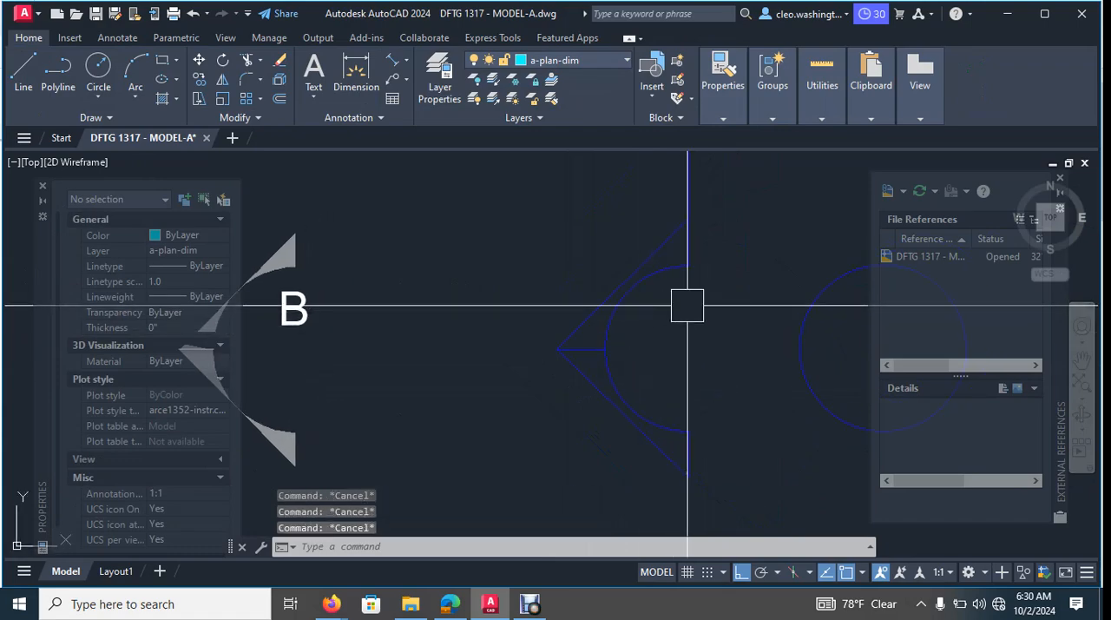
# - Trace a polyline from the arc's upper end up to the upper slanted line's end, and along that line to the marker's pointed tip
pyautogui.write('pl')
pyautogui.press('Return')
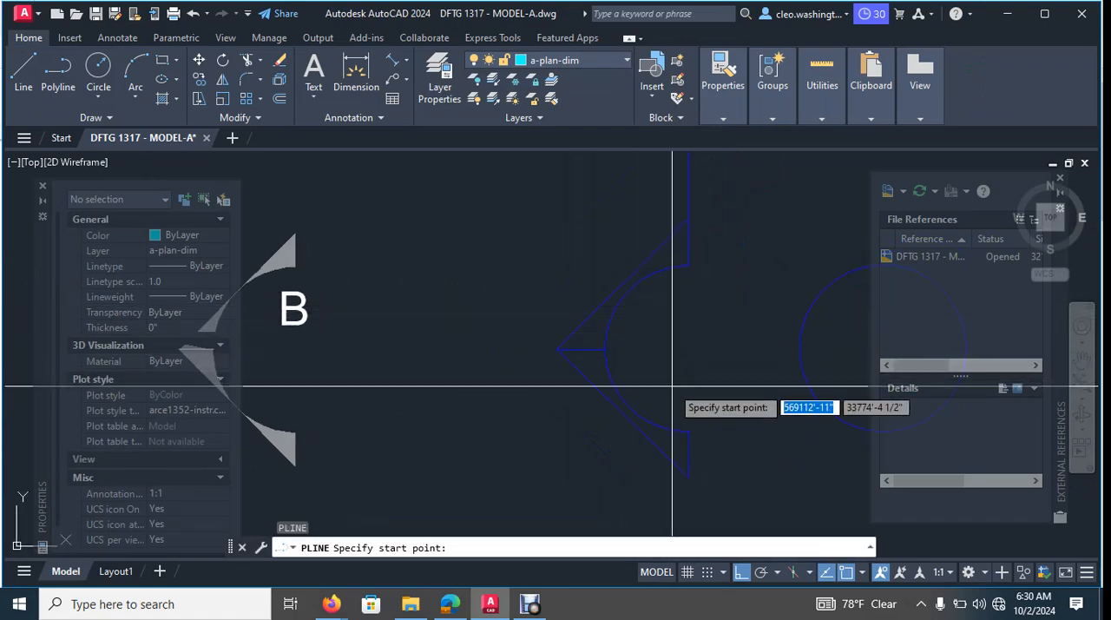
pyautogui.scroll(3, 677, 278)
pyautogui.moveTo(684, 287)
pyautogui.mouseDown(button='middle')
pyautogui.moveTo(704, 340)
pyautogui.moveTo(686, 355)
pyautogui.mouseUp(button='middle')
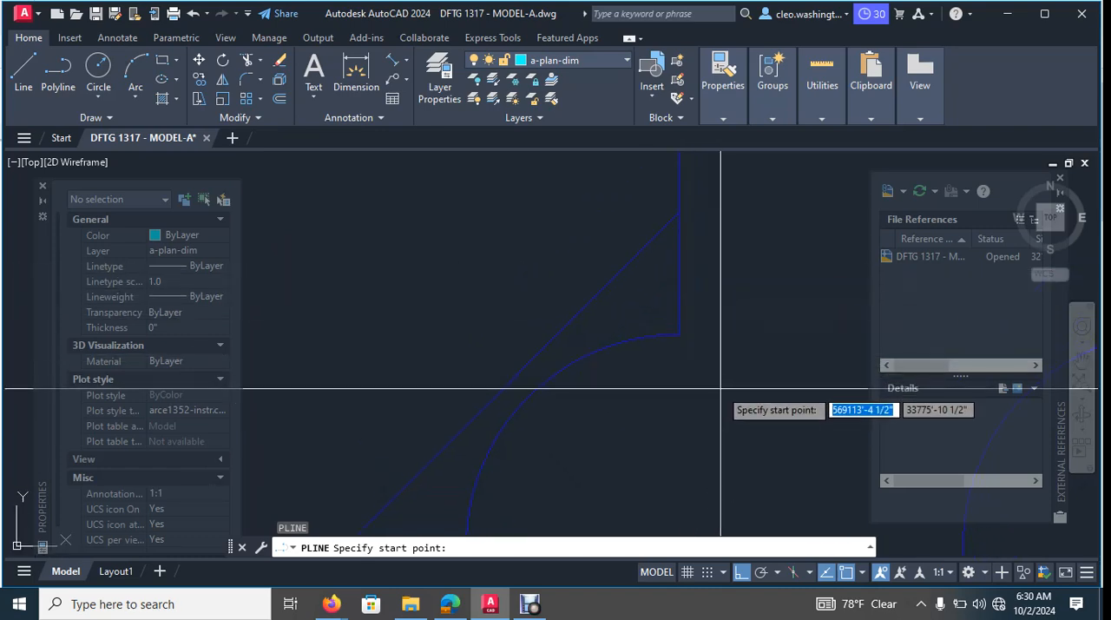
pyautogui.click(678, 335)
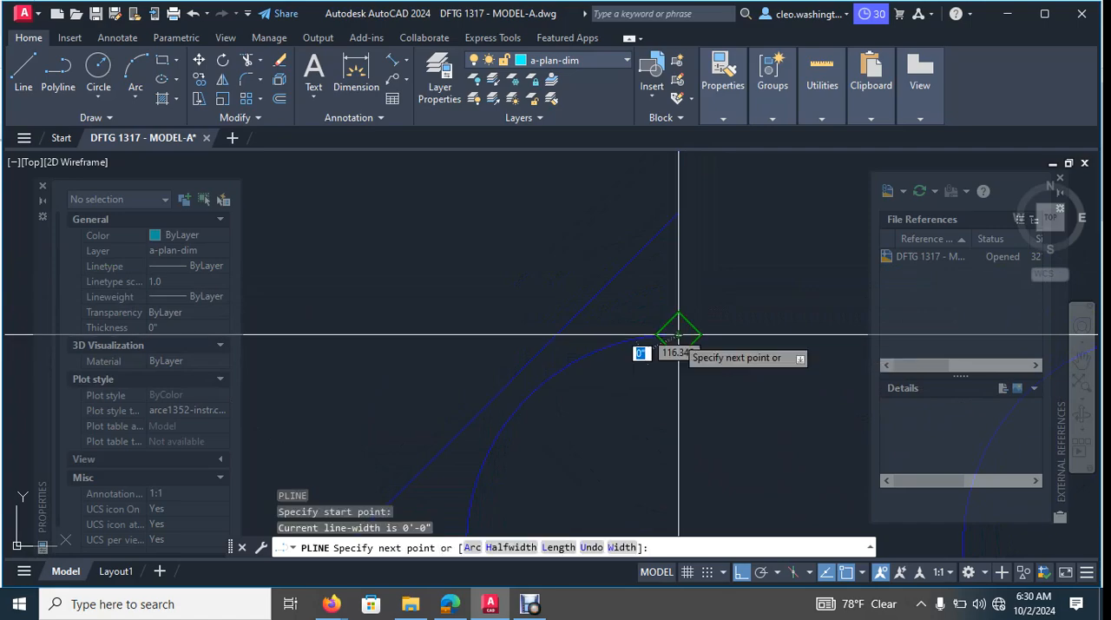
pyautogui.click(678, 214)
pyautogui.scroll(-4, 647, 252)
pyautogui.moveTo(617, 297); pyautogui.dragTo(638, 273, button='middle')
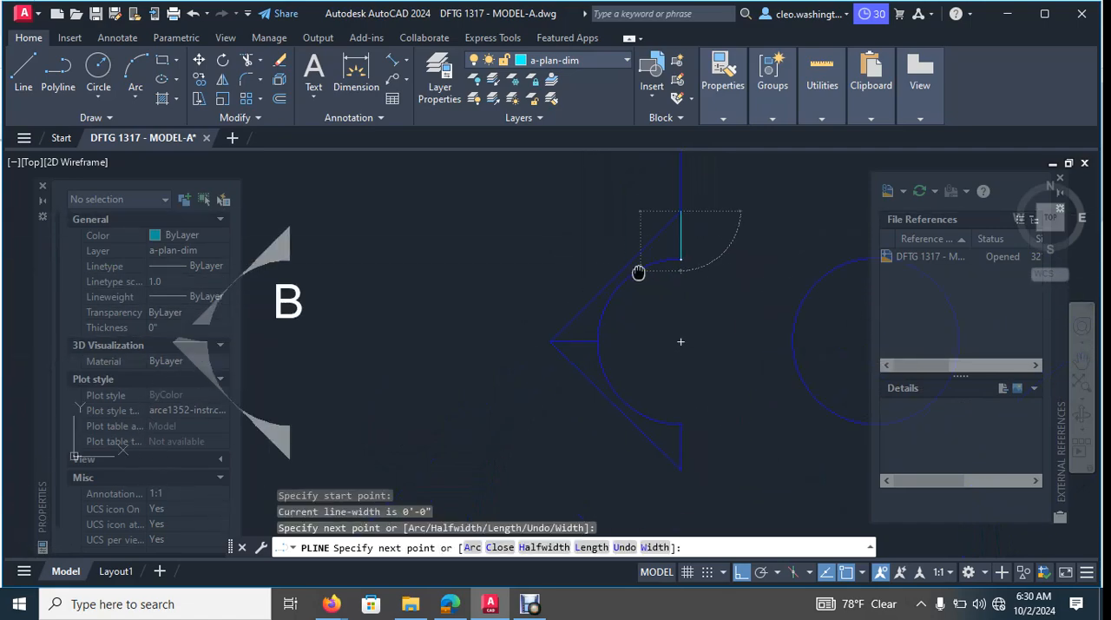
pyautogui.scroll(6, 564, 326)
pyautogui.moveTo(539, 350); pyautogui.dragTo(585, 278, button='middle')
pyautogui.click(561, 310)
pyautogui.scroll(5, 552, 293)
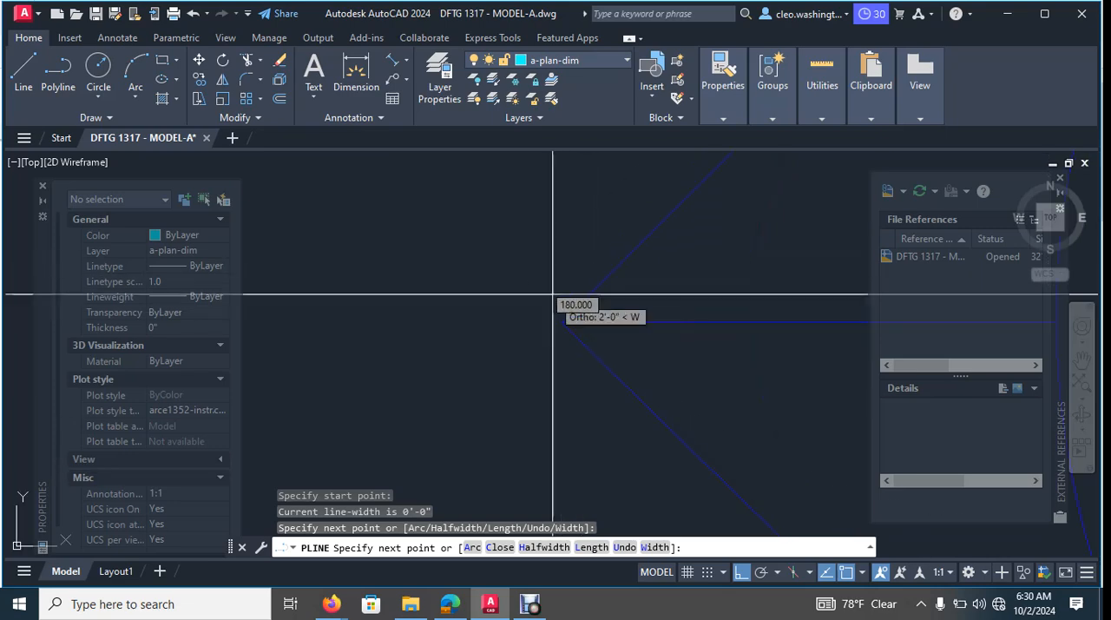
pyautogui.click(567, 340)
# - With Ortho off, continue the polyline along the lower slanted line to its lower end and up to the arc's lower end
pyautogui.scroll(-4, 587, 349)
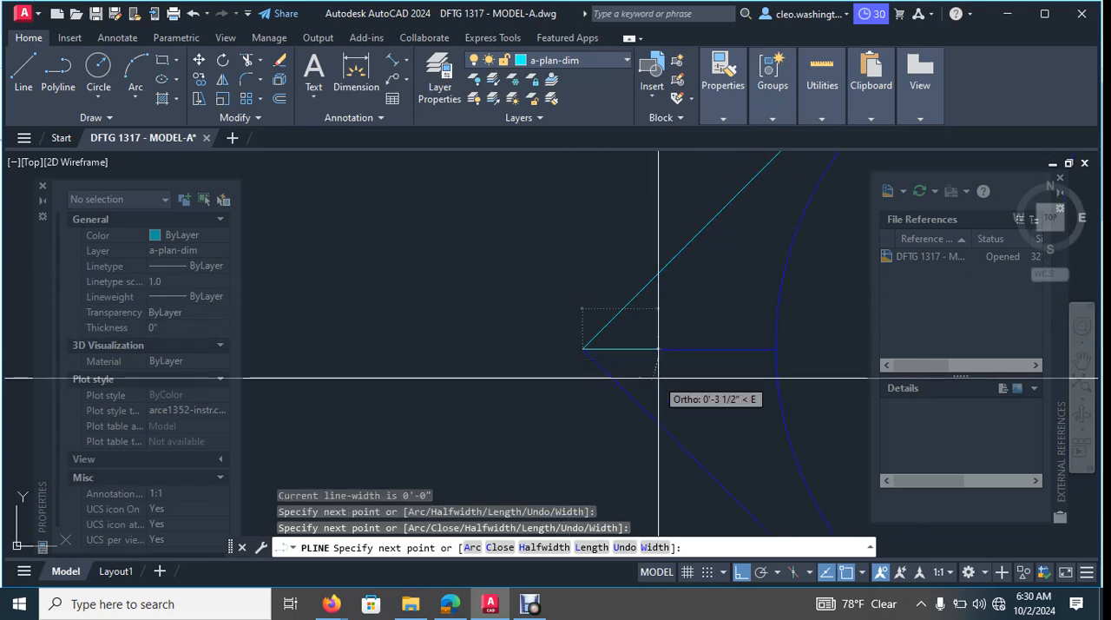
pyautogui.moveTo(662, 408); pyautogui.dragTo(438, 249, button='middle')
pyautogui.scroll(-2, 453, 352)
pyautogui.moveTo(526, 439); pyautogui.dragTo(334, 234, button='middle')
pyautogui.moveTo(395, 270); pyautogui.dragTo(408, 271, button='middle')
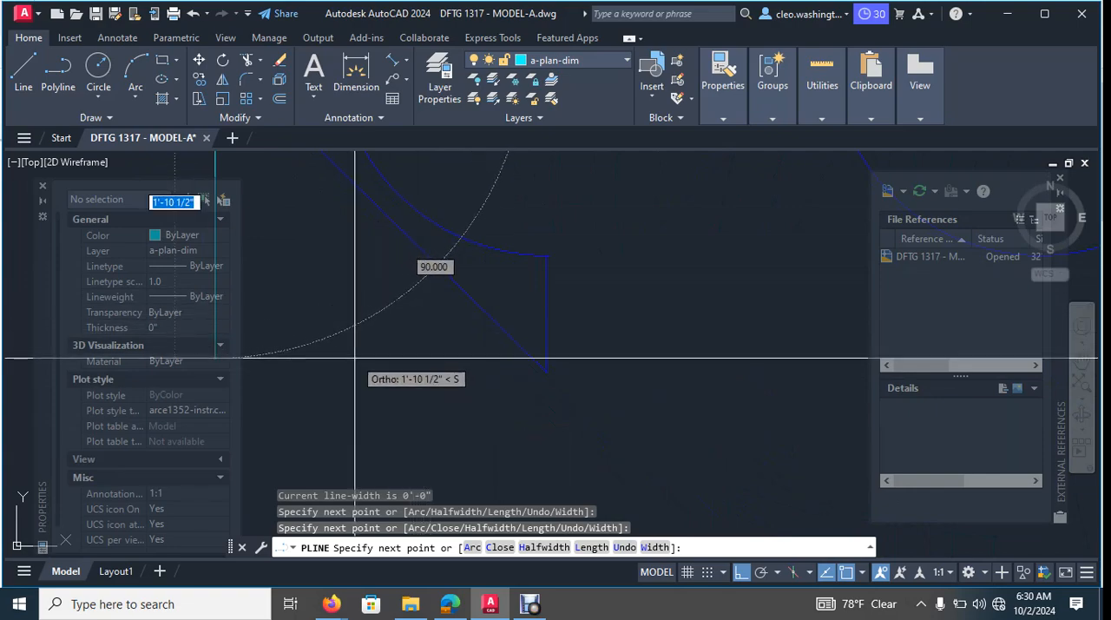
pyautogui.press('F8')
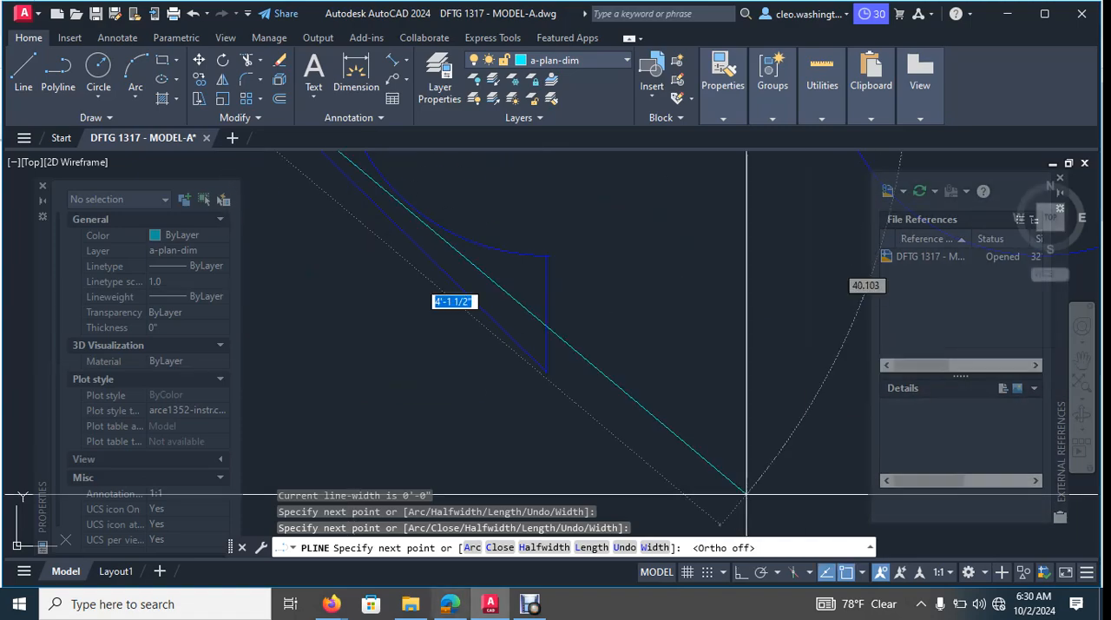
pyautogui.click(547, 372)
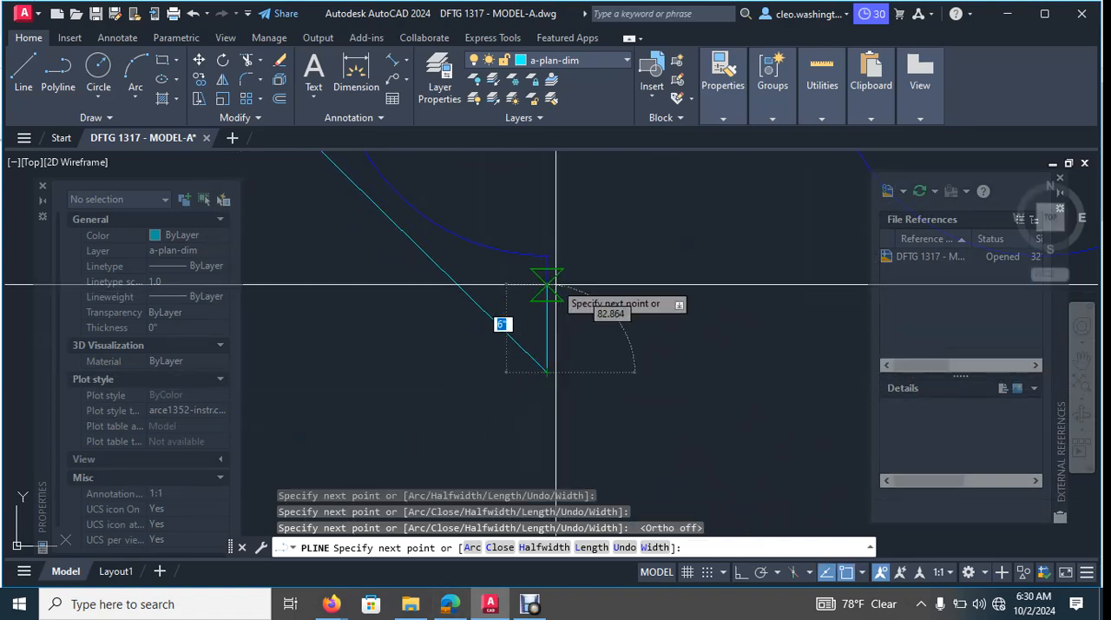
pyautogui.scroll(5, 542, 226)
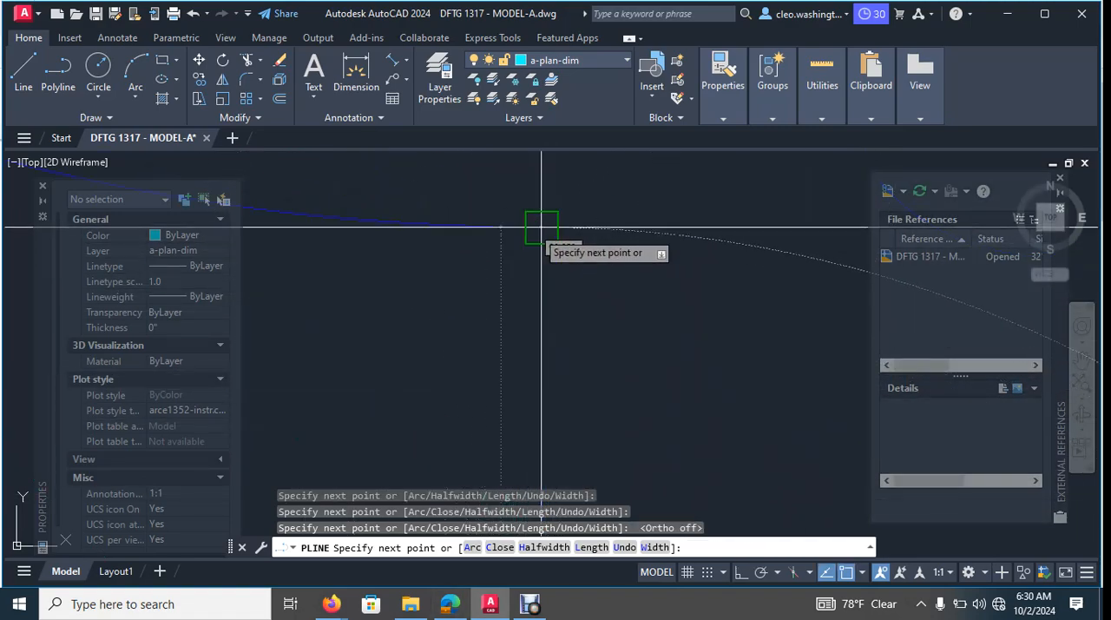
pyautogui.click(541, 227)
pyautogui.scroll(-5, 497, 300)
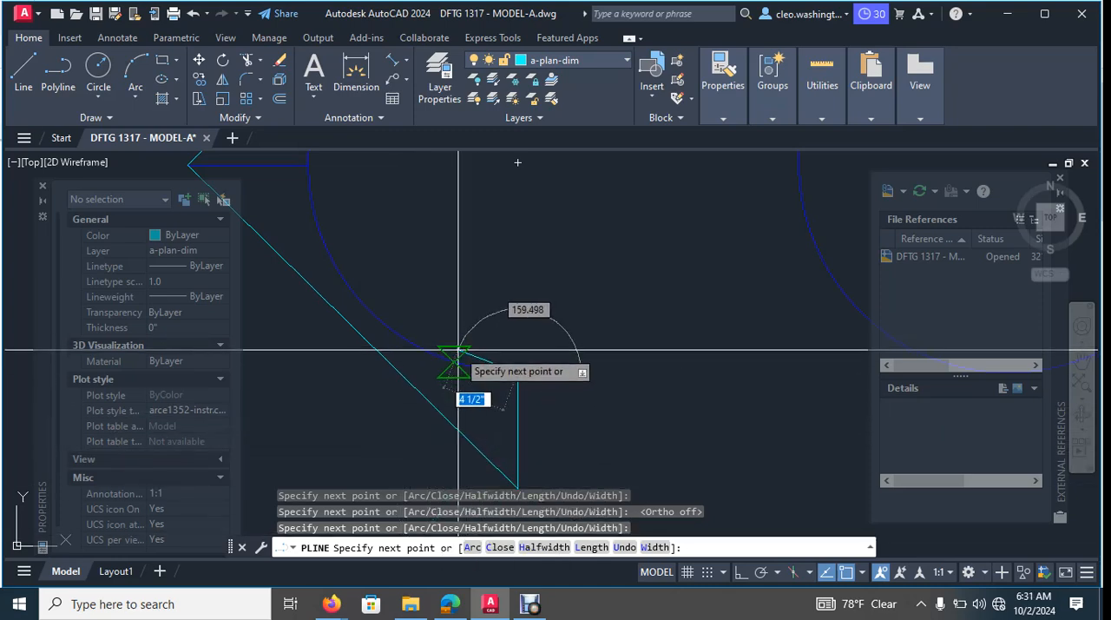
# - Continue the polyline with arc segments to the inner end of the short horizontal line and on to the arc's upper end
pyautogui.write('a')
pyautogui.press('Return')
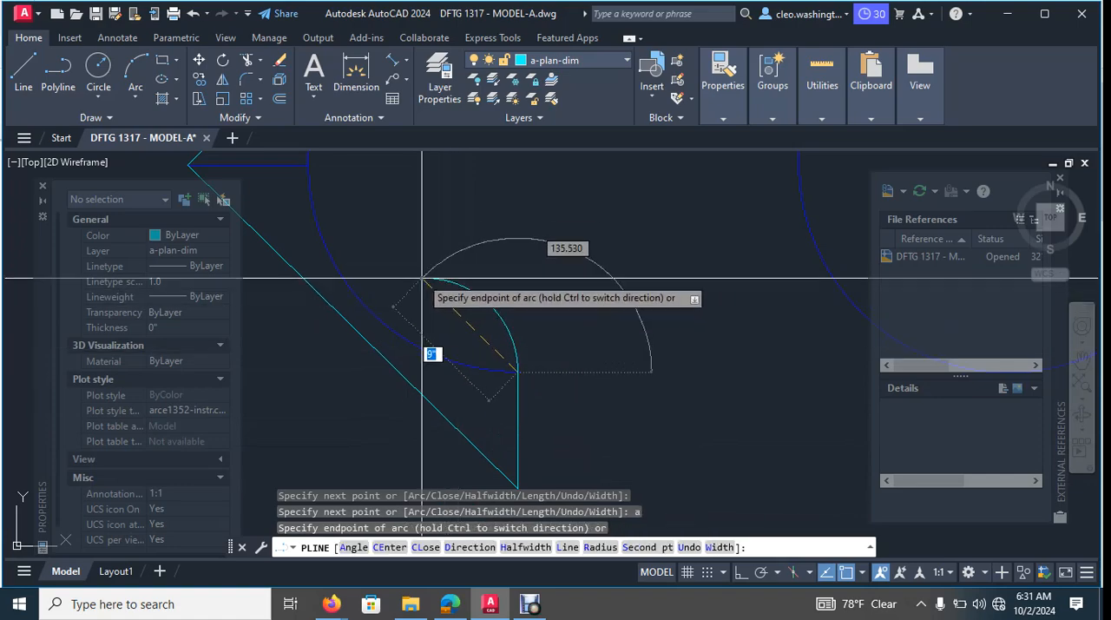
pyautogui.scroll(3, 434, 305)
pyautogui.moveTo(434, 305); pyautogui.dragTo(519, 431, button='middle')
pyautogui.click(351, 263)
pyautogui.scroll(-5, 455, 306)
pyautogui.moveTo(470, 272); pyautogui.dragTo(475, 307, button='middle')
pyautogui.scroll(5, 497, 268)
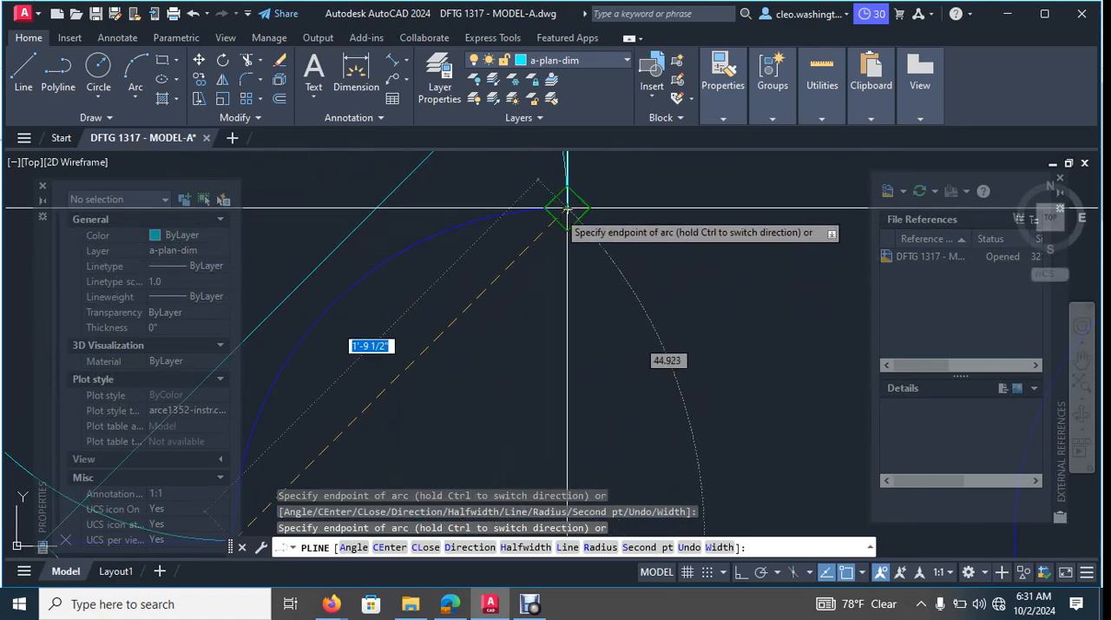
pyautogui.press('Escape')
pyautogui.scroll(-5, 606, 278)
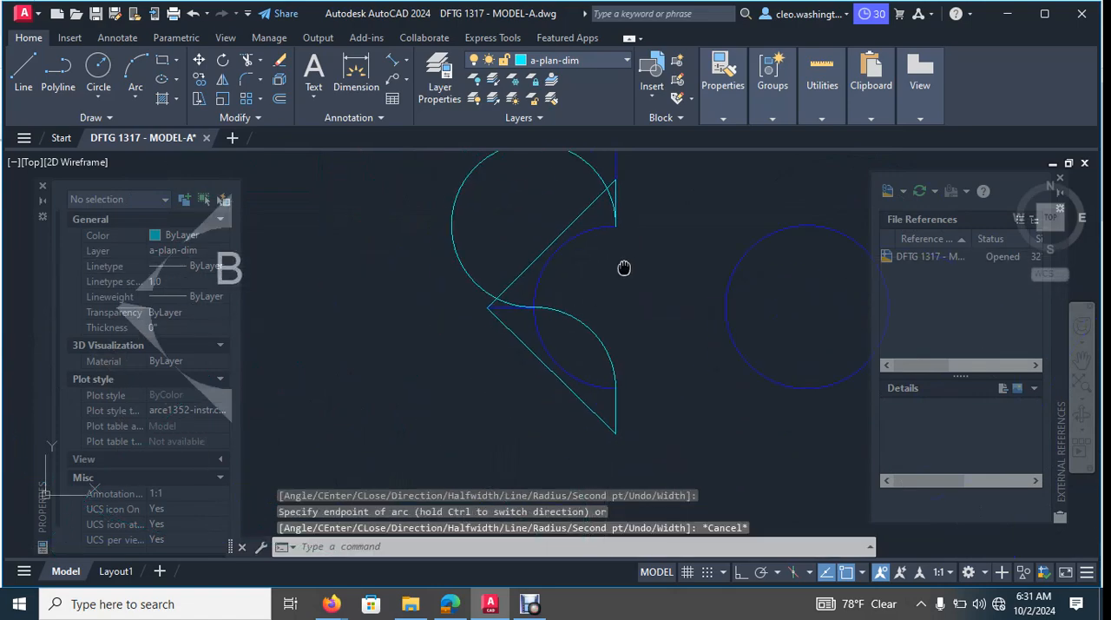
# - Stretch the midpoint of the polyline's lower arc segment onto the marker's original blue arc
pyautogui.scroll(5, 536, 328)
pyautogui.click(560, 332)
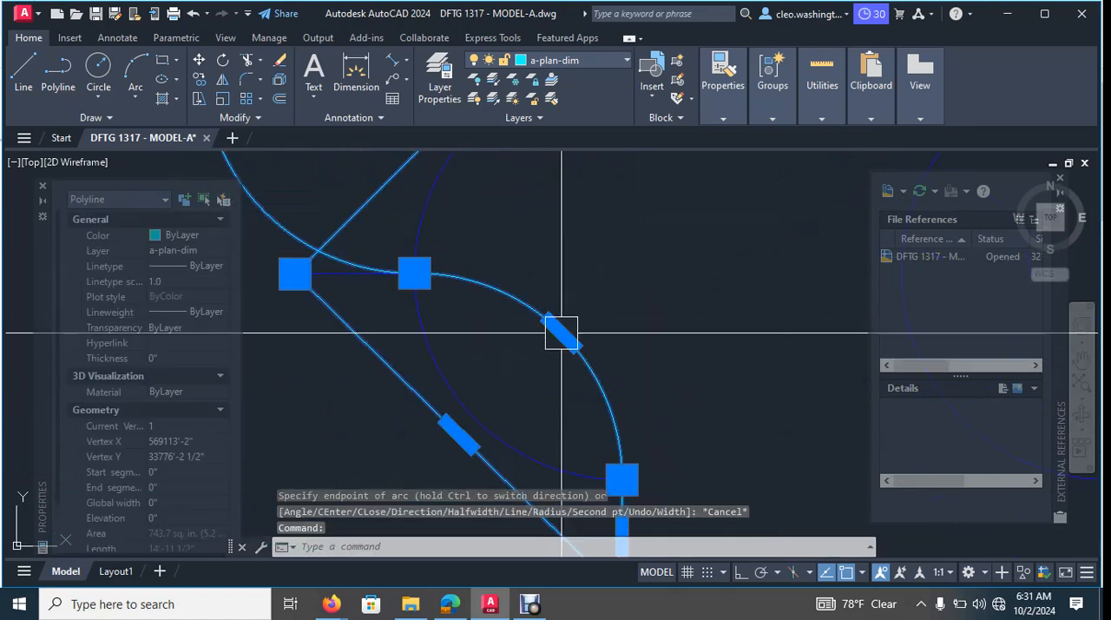
pyautogui.click(560, 331)
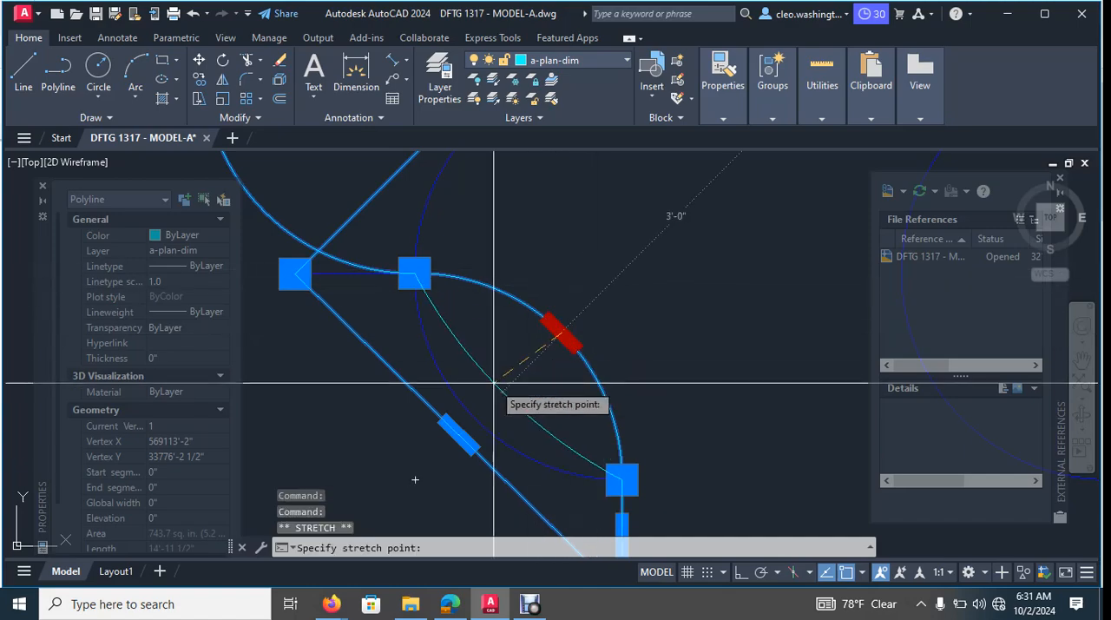
pyautogui.scroll(5, 499, 382)
pyautogui.click(499, 394)
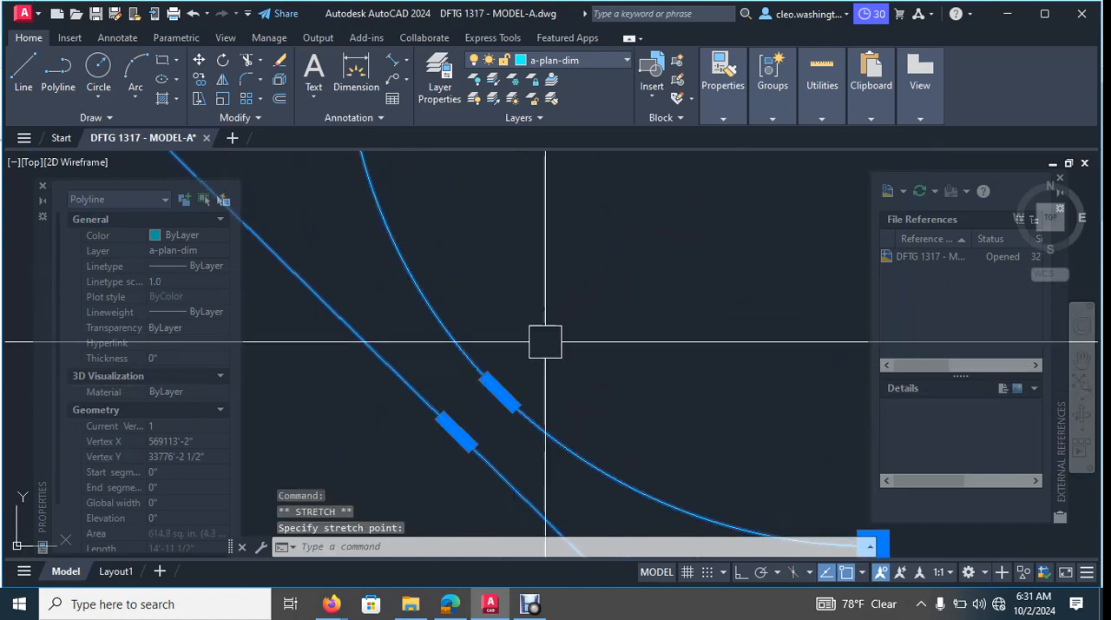
# - Stretch the midpoint of the polyline's upper arc segment onto the original blue arc to complete the marker outline
pyautogui.scroll(-6, 605, 312)
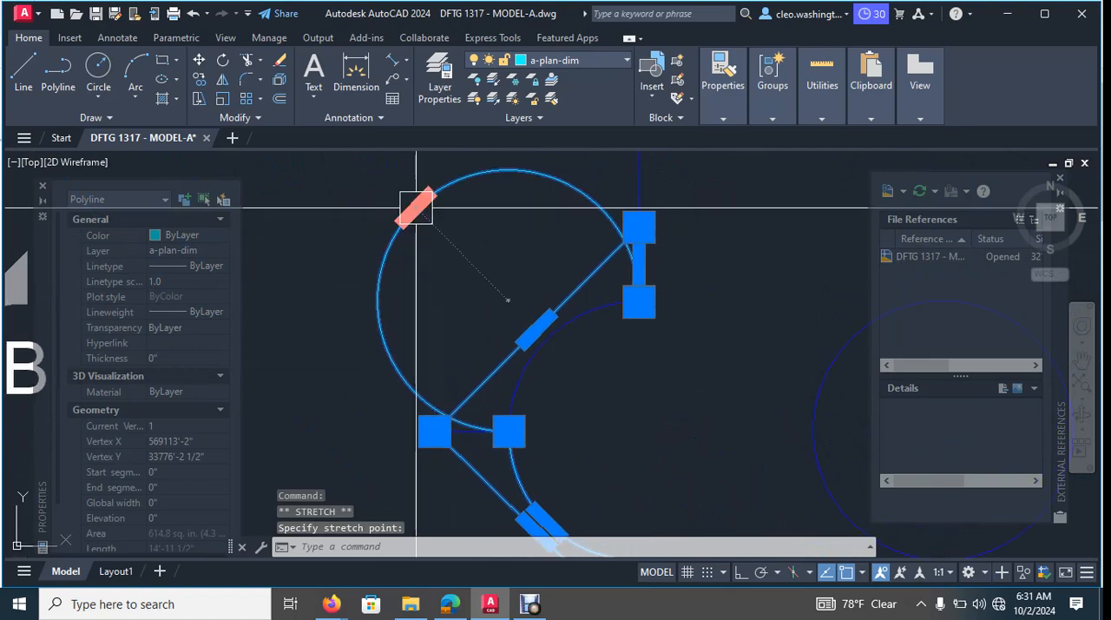
pyautogui.scroll(6, 504, 332)
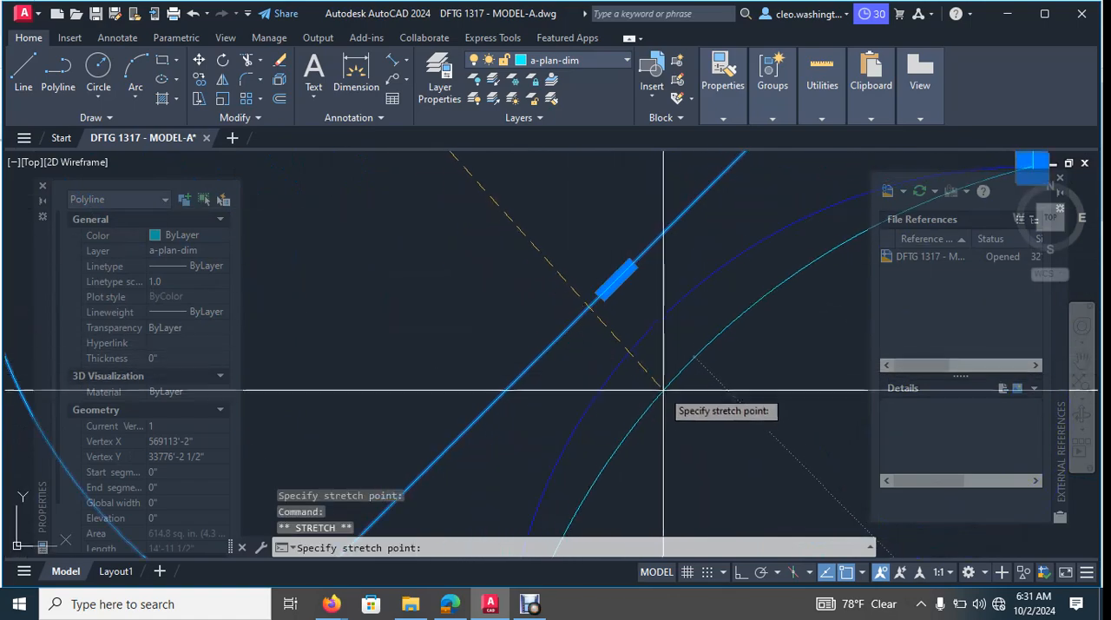
pyautogui.click(660, 318)
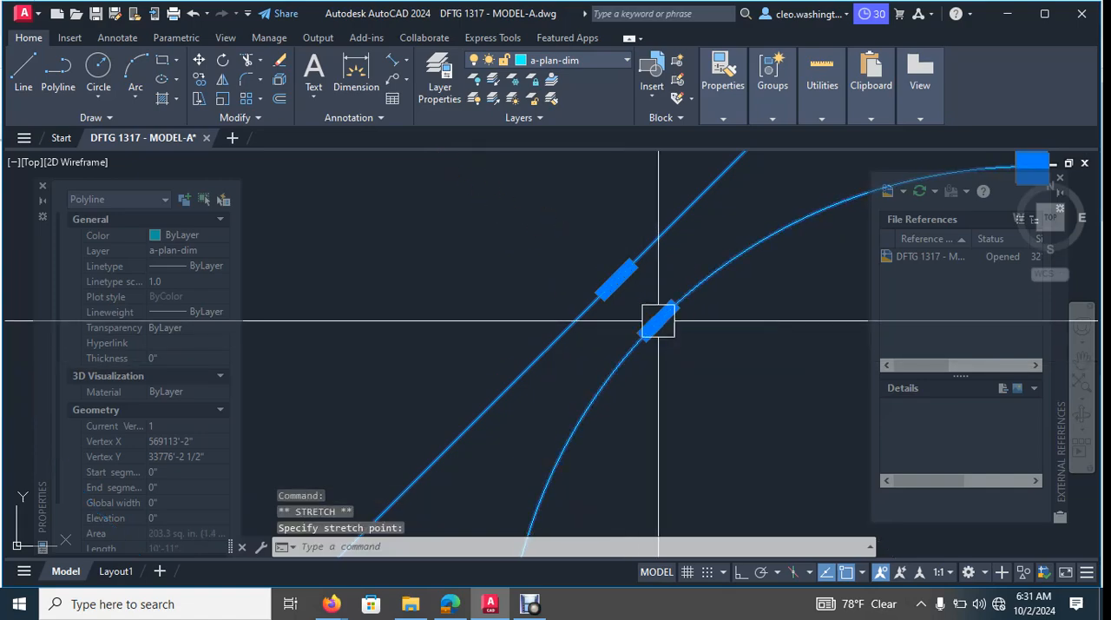
pyautogui.scroll(-6, 745, 409)
pyautogui.press('Escape')
pyautogui.scroll(5, 694, 382)
pyautogui.press('Escape')
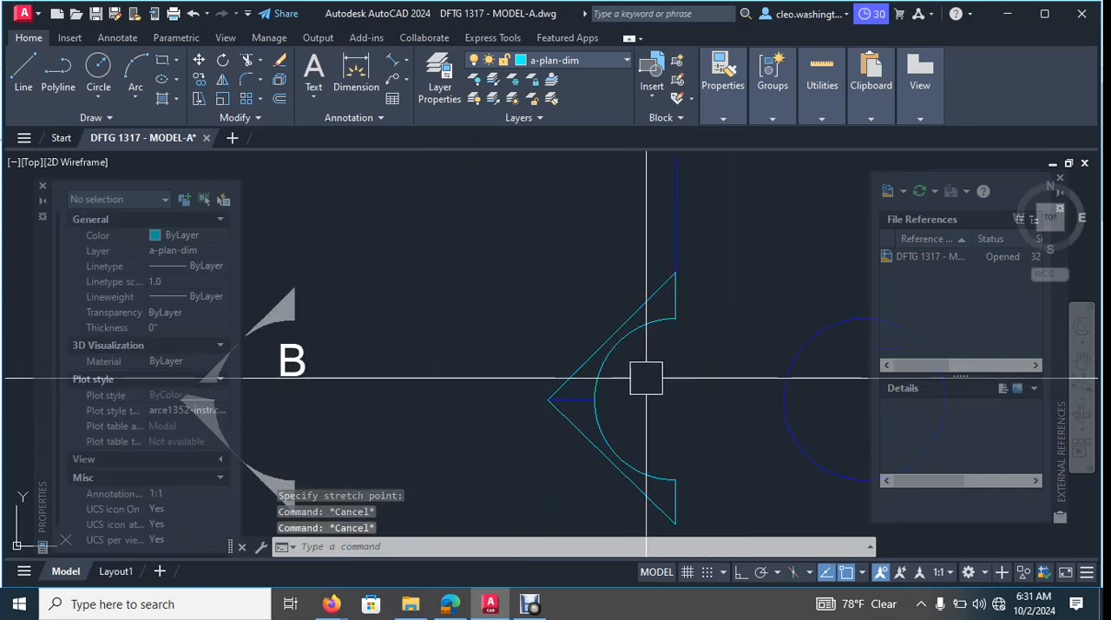
pyautogui.click(553, 366)
pyautogui.press('Escape')
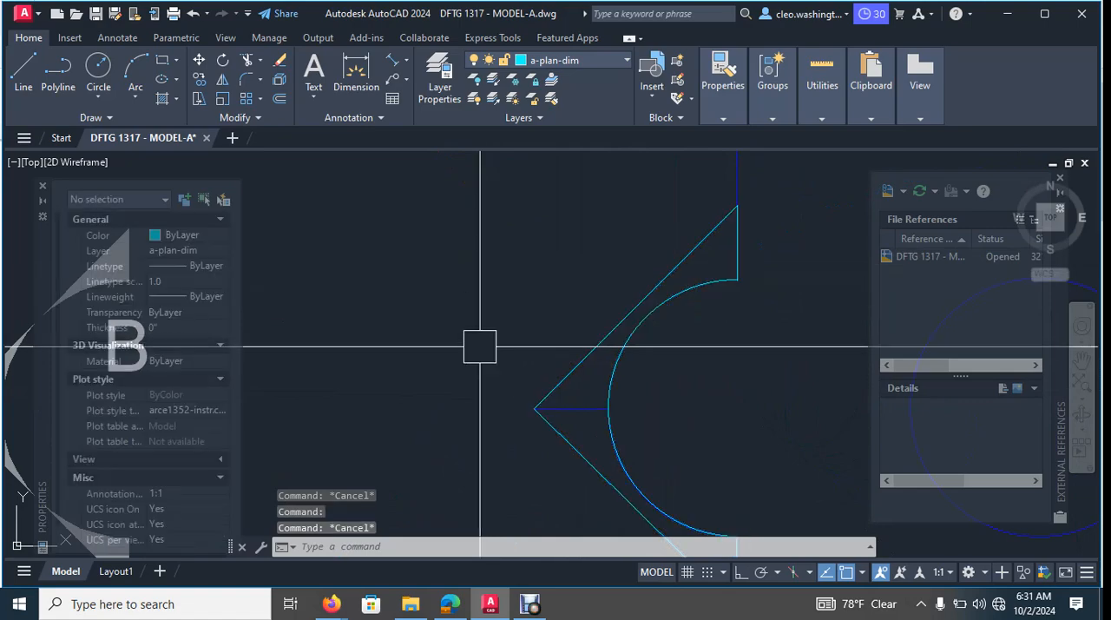
pyautogui.scroll(-4, 579, 343)
pyautogui.press('Escape')
pyautogui.press('Escape')
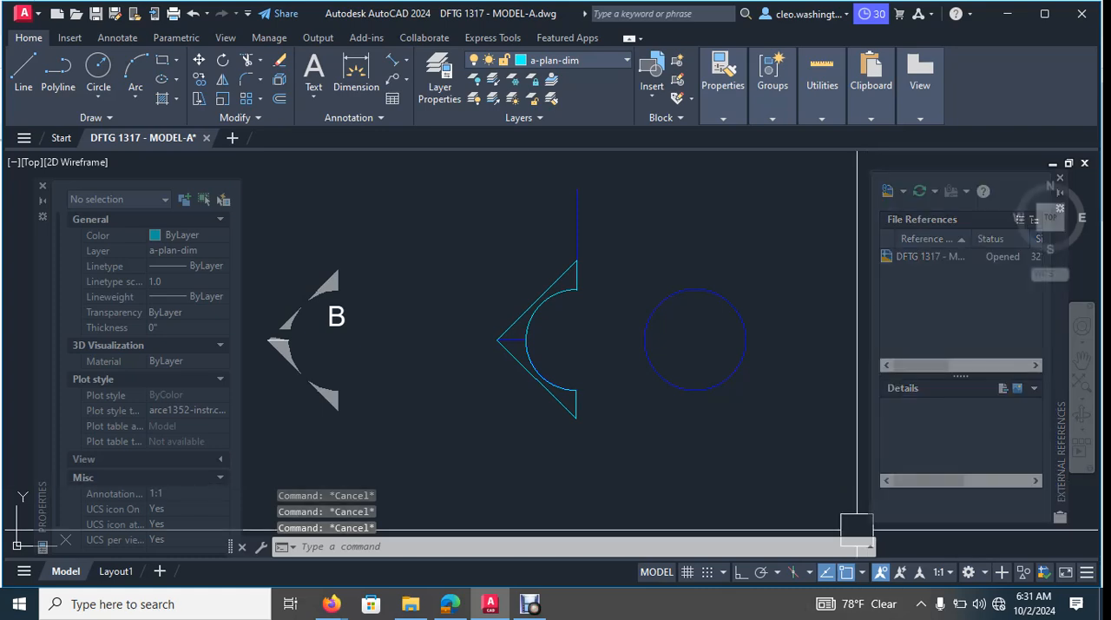
# - Match the polyline outline's properties to the blue vertical section line above it
pyautogui.write('m')
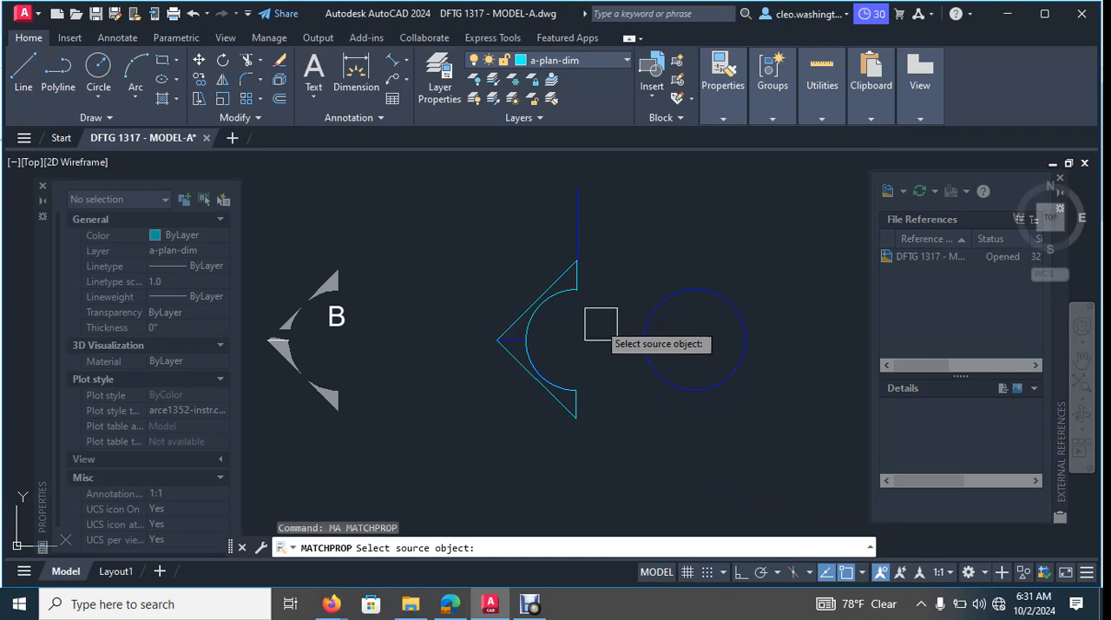
pyautogui.click(576, 215)
pyautogui.press('Escape')
pyautogui.press('Escape')
pyautogui.press('Escape')
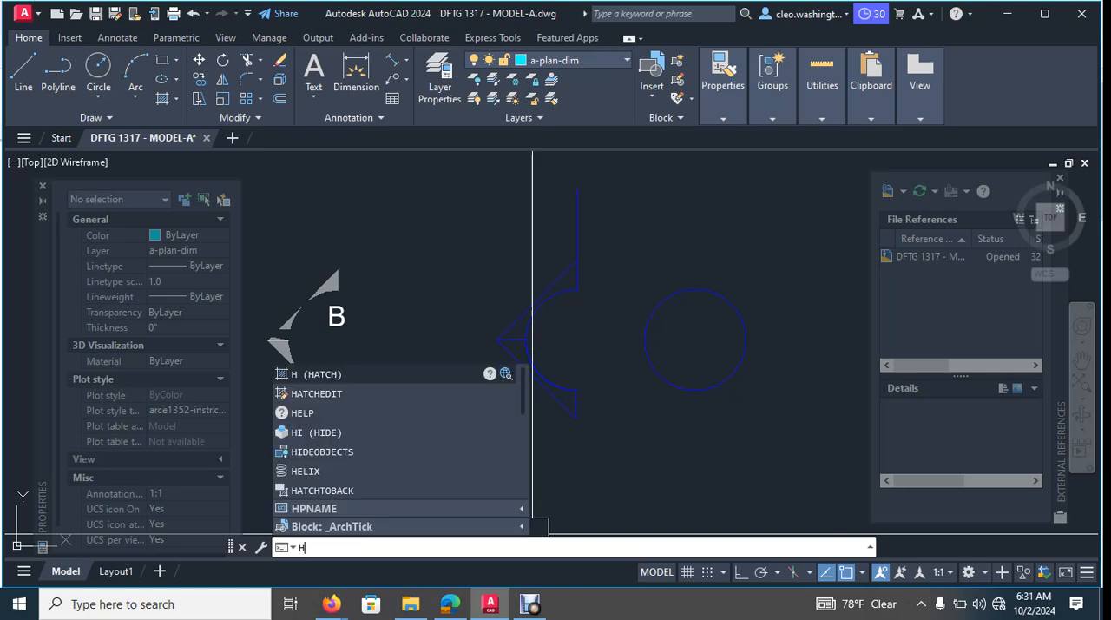
# - Hatch the marker outline above and below its short horizontal line with the ANSI31 pattern at scale 1.0
pyautogui.write('h')
pyautogui.press('Return')
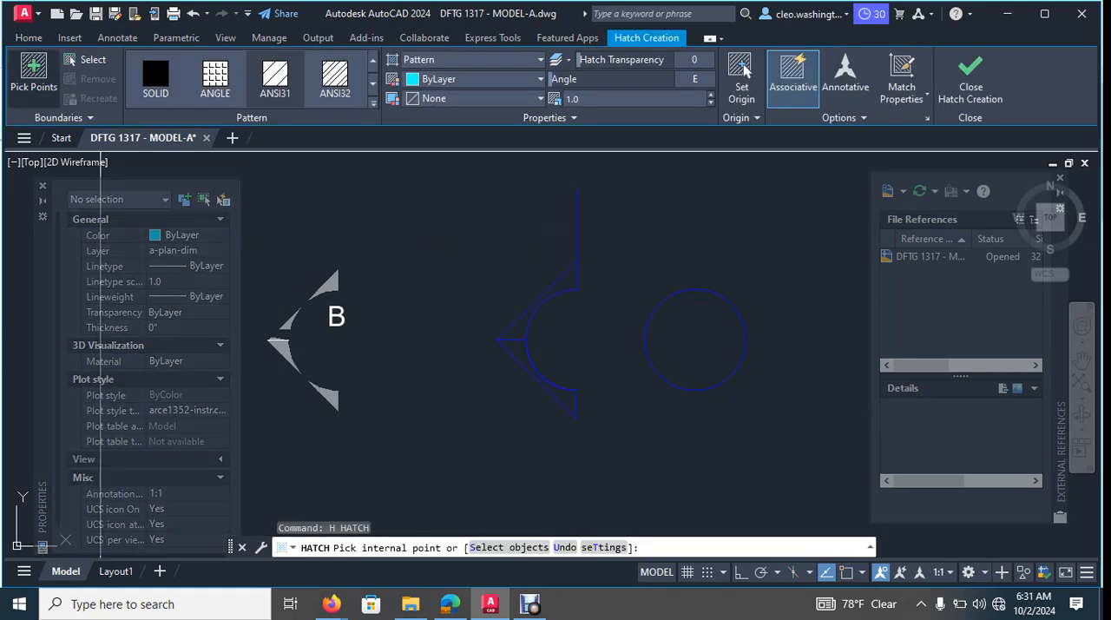
pyautogui.scroll(4, 491, 312)
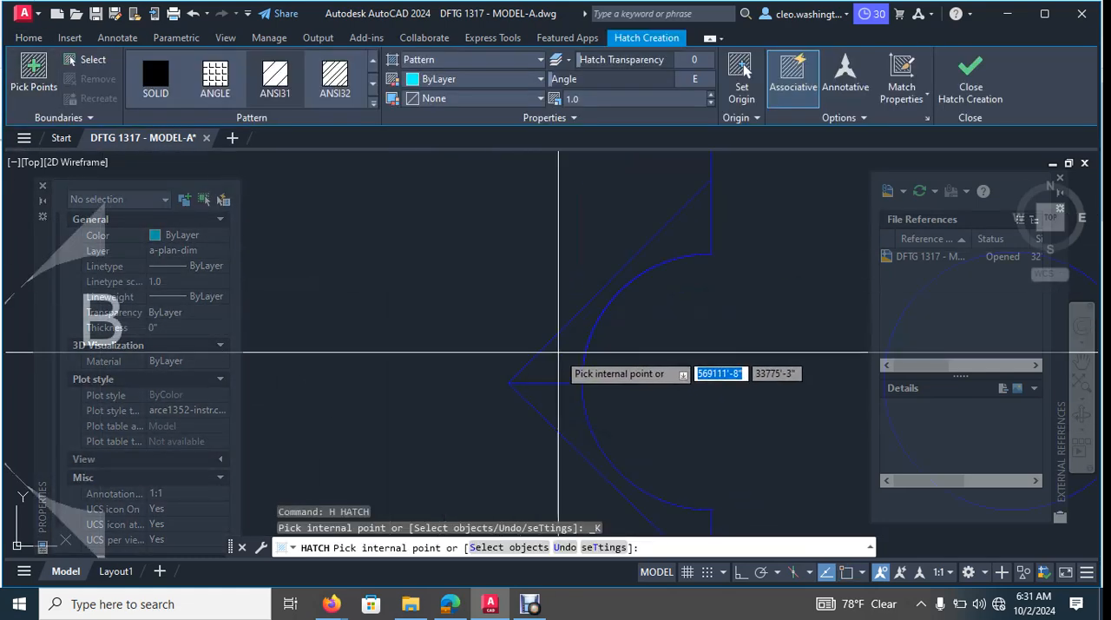
pyautogui.click(558, 352)
pyautogui.click(567, 410)
pyautogui.scroll(-5, 594, 385)
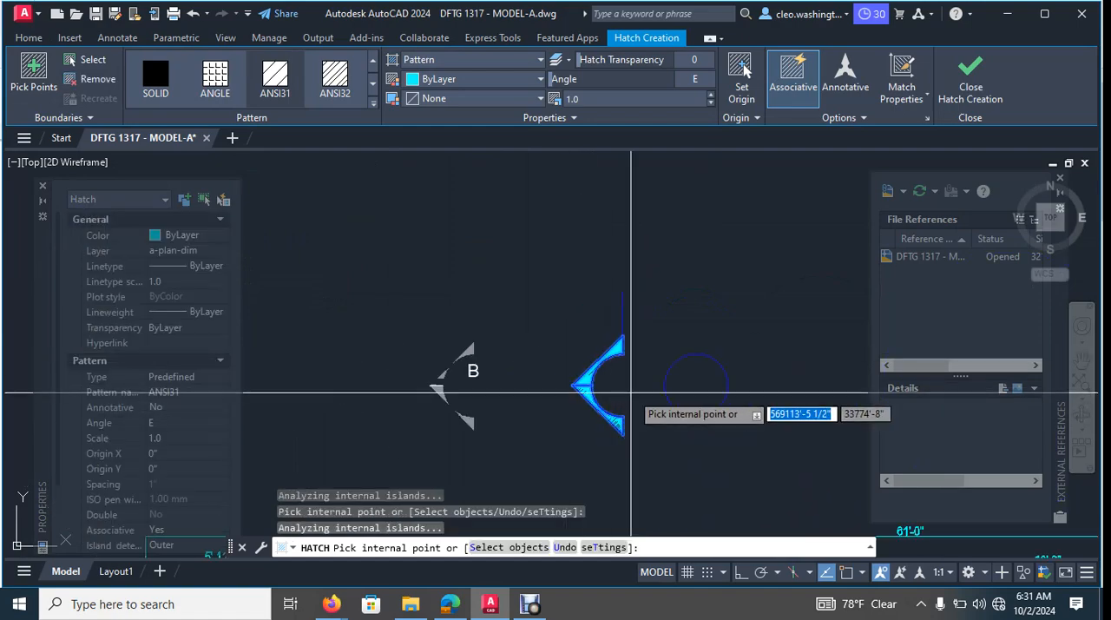
pyautogui.press('Escape')
pyautogui.press('Escape')
pyautogui.scroll(2, 682, 395)
pyautogui.press('Escape')
pyautogui.press('Escape')
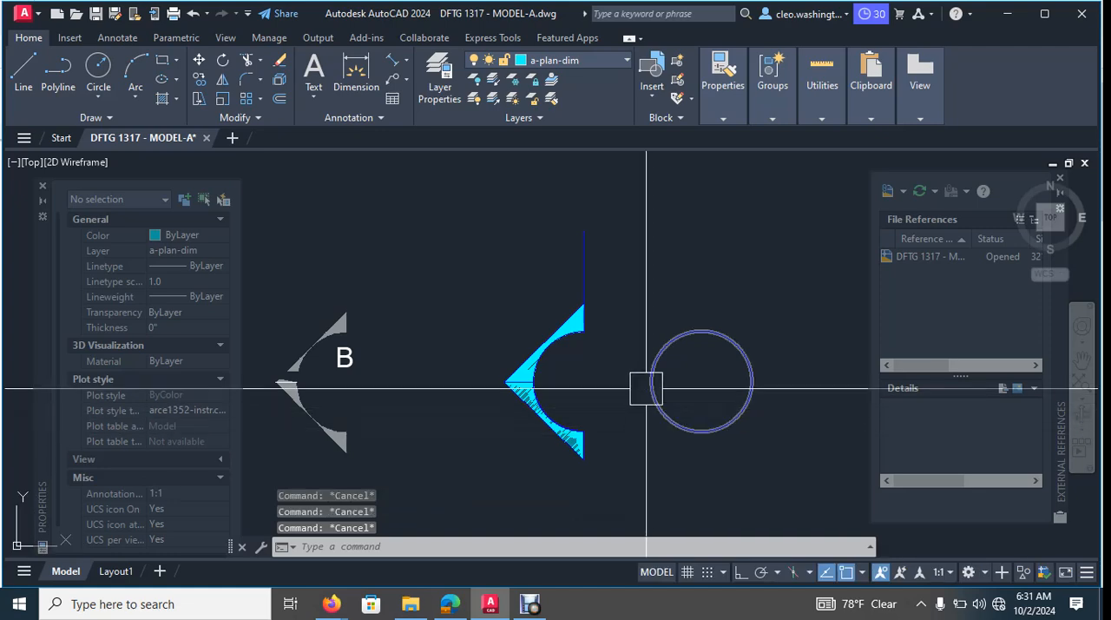
# - Move the circle by its left quadrant back onto the hatched marker's arc
pyautogui.click(651, 380)
pyautogui.write('m')
pyautogui.press('Return')
pyautogui.scroll(2, 667, 401)
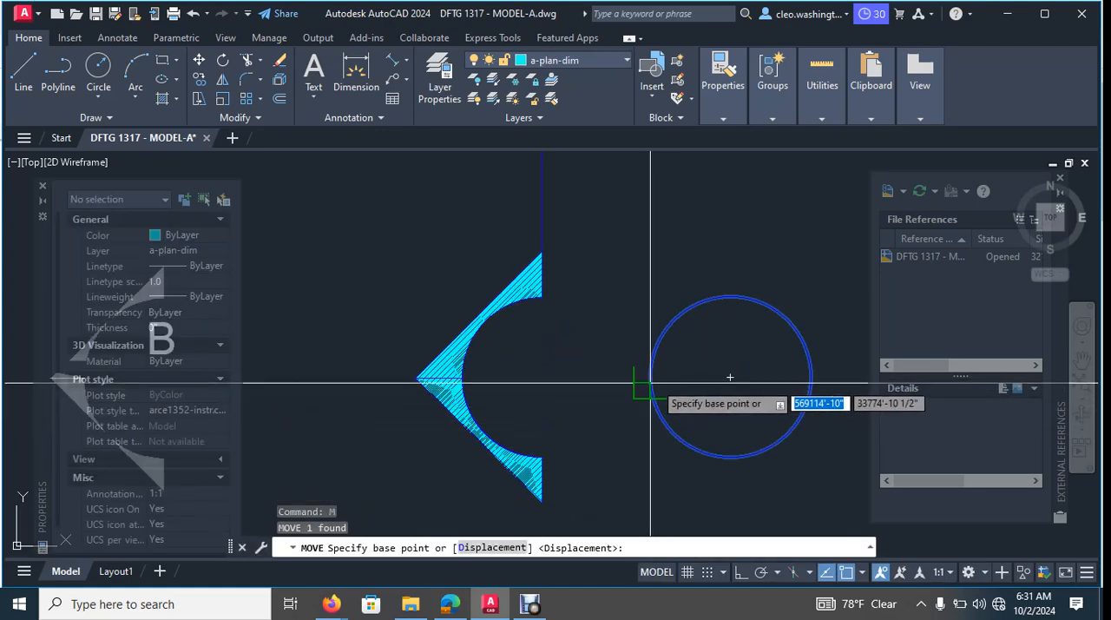
pyautogui.click(649, 377)
pyautogui.click(485, 375)
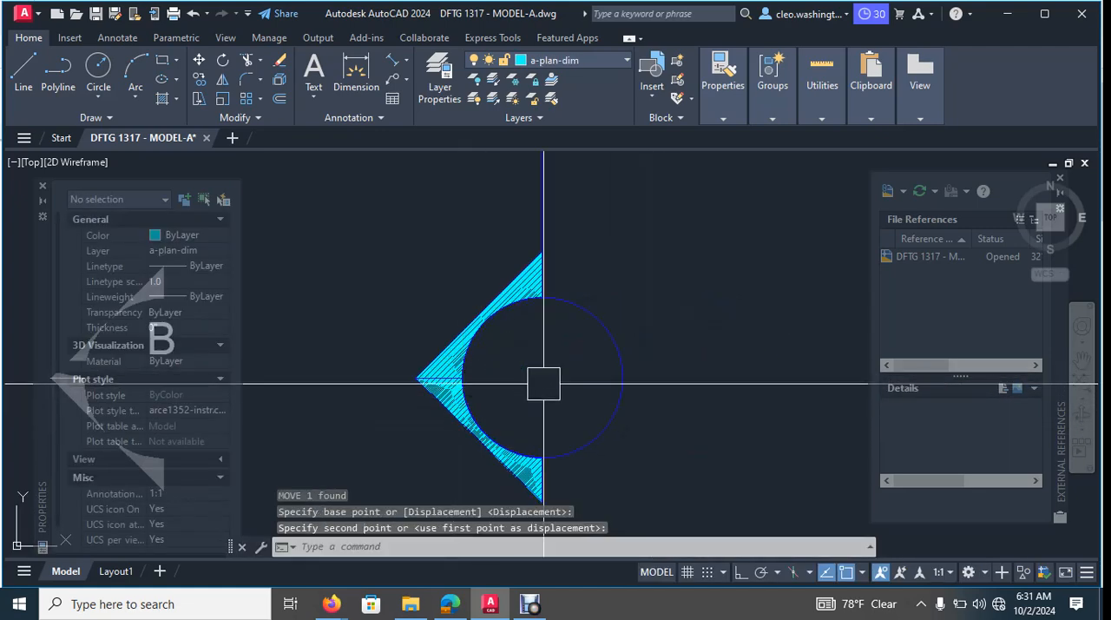
pyautogui.press('Escape')
pyautogui.press('Escape')
pyautogui.press('Escape')
# - Delete the imported gray arrow fragments around the original letter B, keeping the letter
pyautogui.scroll(-5, 565, 369)
pyautogui.scroll(5, 529, 375)
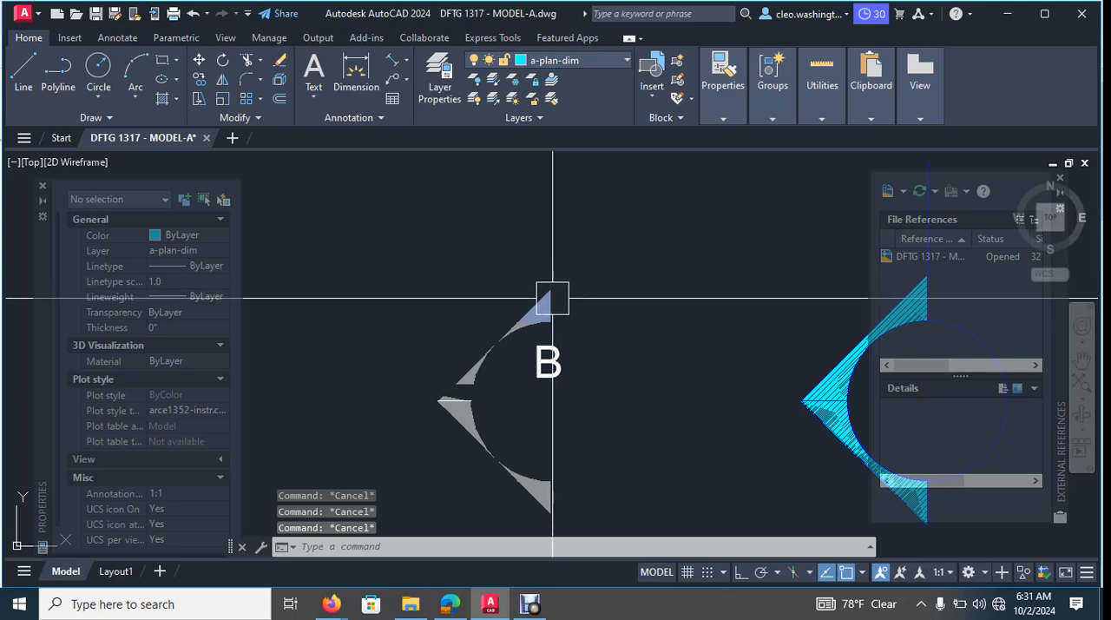
pyautogui.click(517, 231)
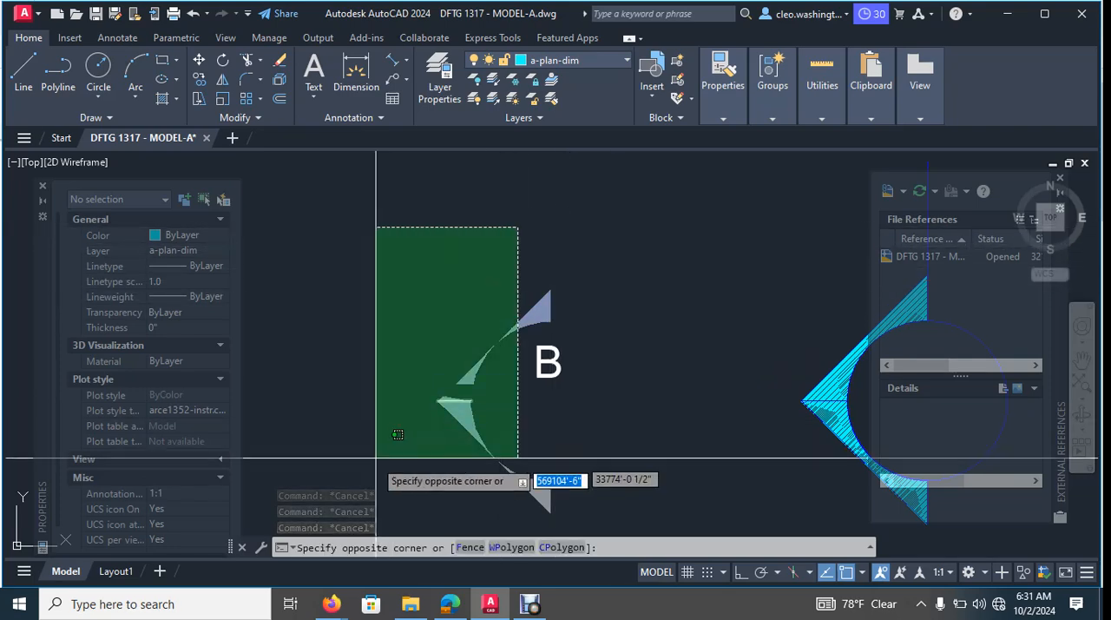
pyautogui.click(379, 461)
pyautogui.press('Delete')
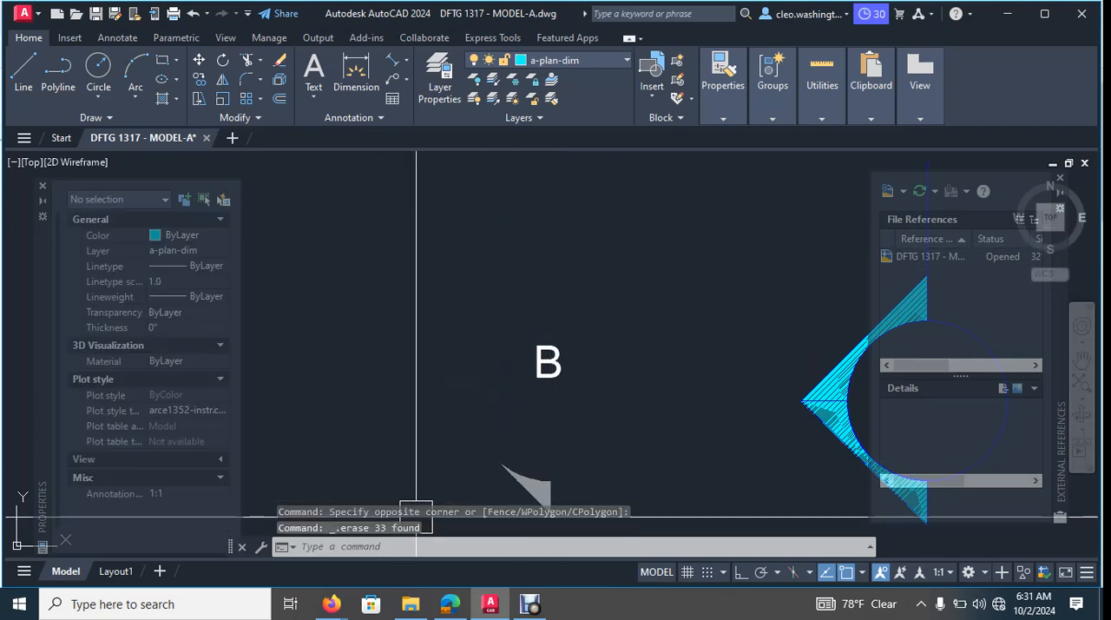
pyautogui.moveTo(577, 449); pyautogui.dragTo(614, 373, button='middle')
pyautogui.click(614, 374)
pyautogui.click(494, 439)
pyautogui.press('Delete')
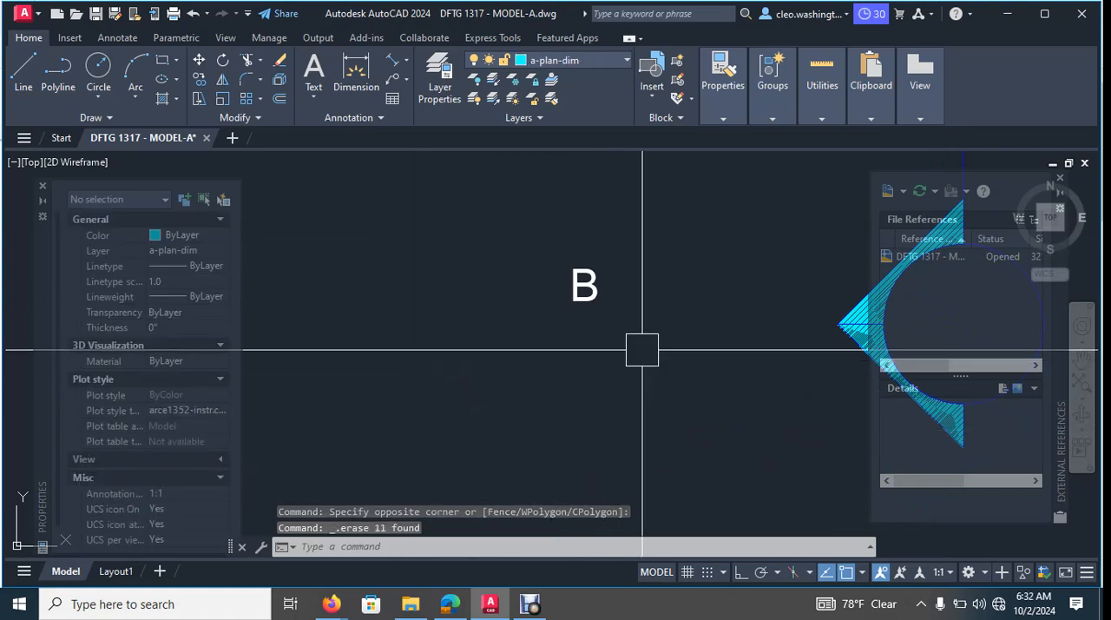
# - Draw a horizontal line across the marker circle from its left quadrant to its right quadrant, 2'-6" long
pyautogui.scroll(-4, 644, 352)
pyautogui.moveTo(685, 395); pyautogui.dragTo(685, 297, button='middle')
pyautogui.scroll(-3, 641, 182)
pyautogui.press('Escape')
pyautogui.press('Escape')
pyautogui.press('Escape')
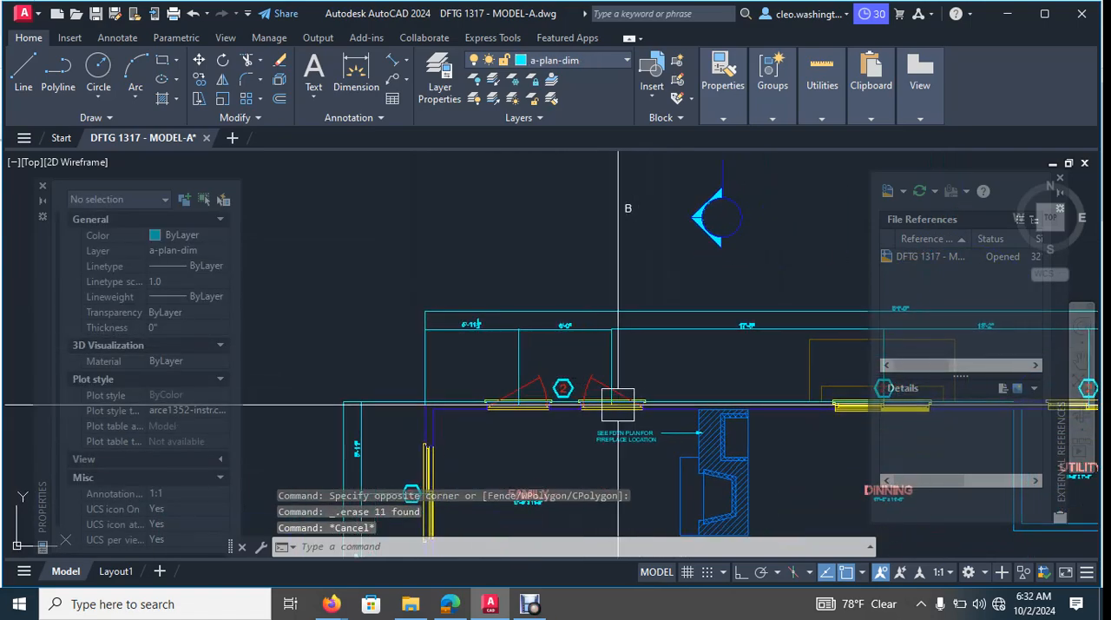
pyautogui.scroll(4, 682, 250)
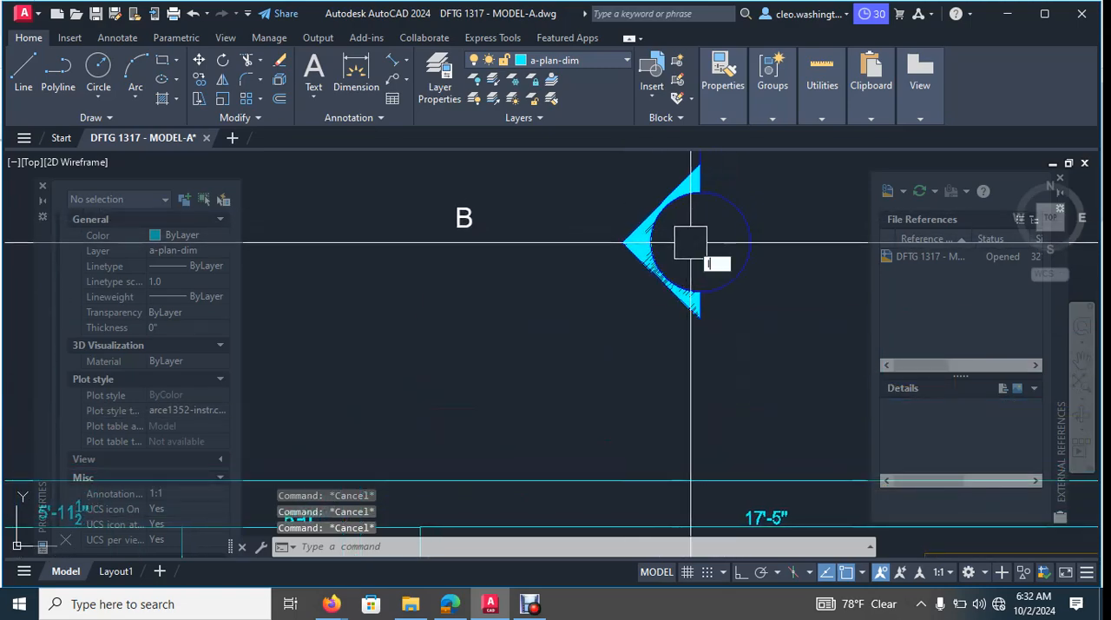
pyautogui.scroll(3, 692, 243)
pyautogui.write('l')
pyautogui.press('Return')
pyautogui.moveTo(827, 242); pyautogui.dragTo(696, 265, button='middle')
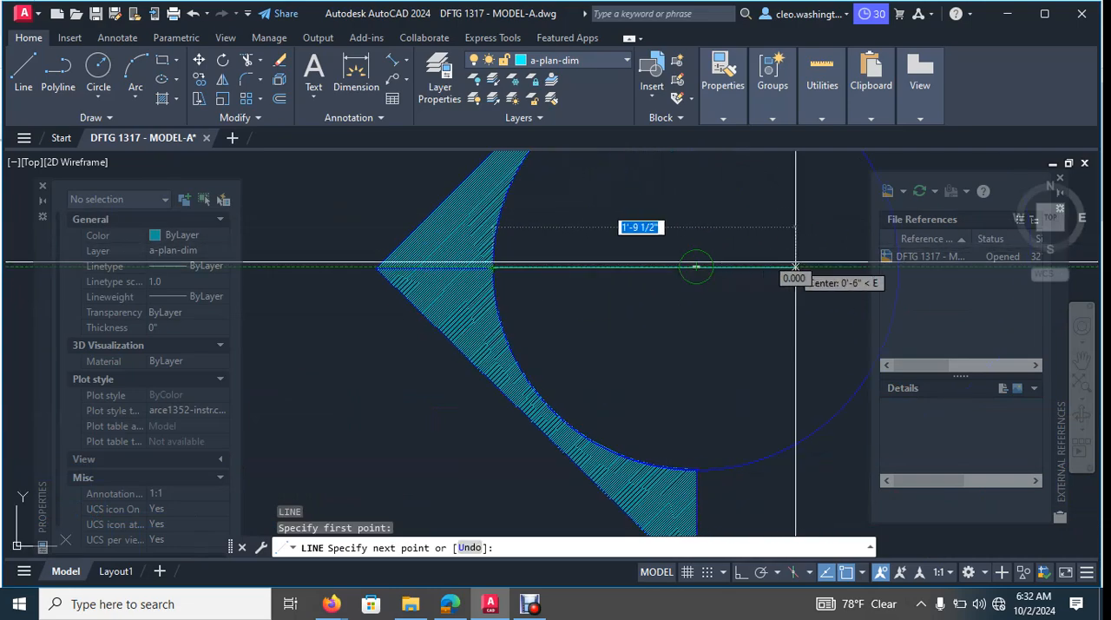
pyautogui.scroll(-4, 605, 304)
pyautogui.moveTo(623, 298); pyautogui.dragTo(575, 310, button='middle')
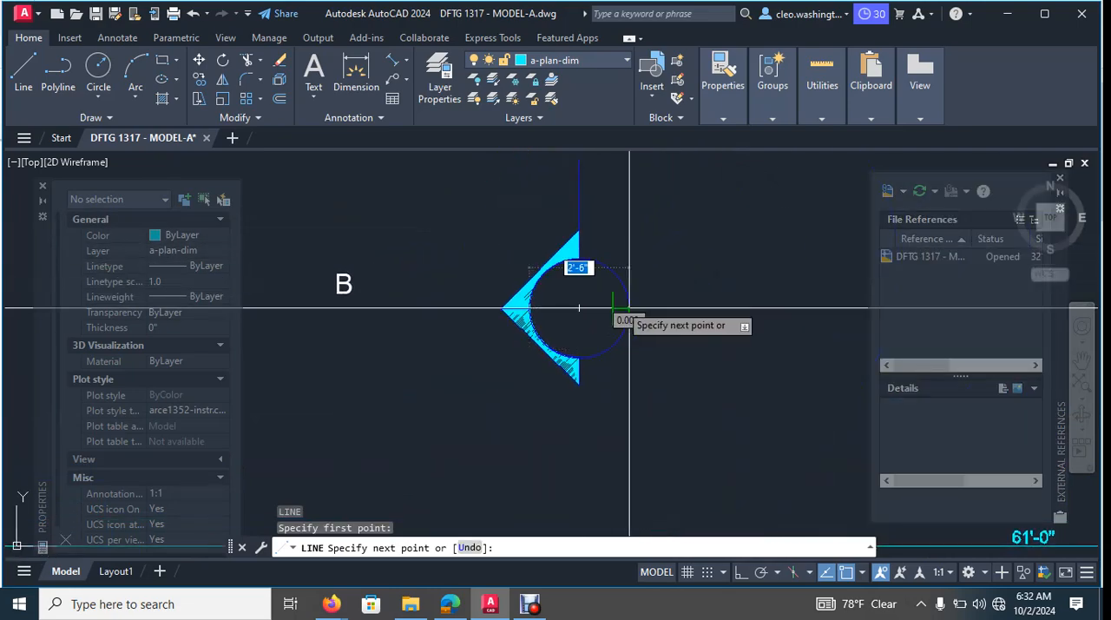
pyautogui.press('Escape')
pyautogui.press('Escape')
pyautogui.press('Escape')
pyautogui.press('Escape')
# - Try to match the letter B's properties to the fireplace location note, and undo the match
pyautogui.scroll(-2, 629, 308)
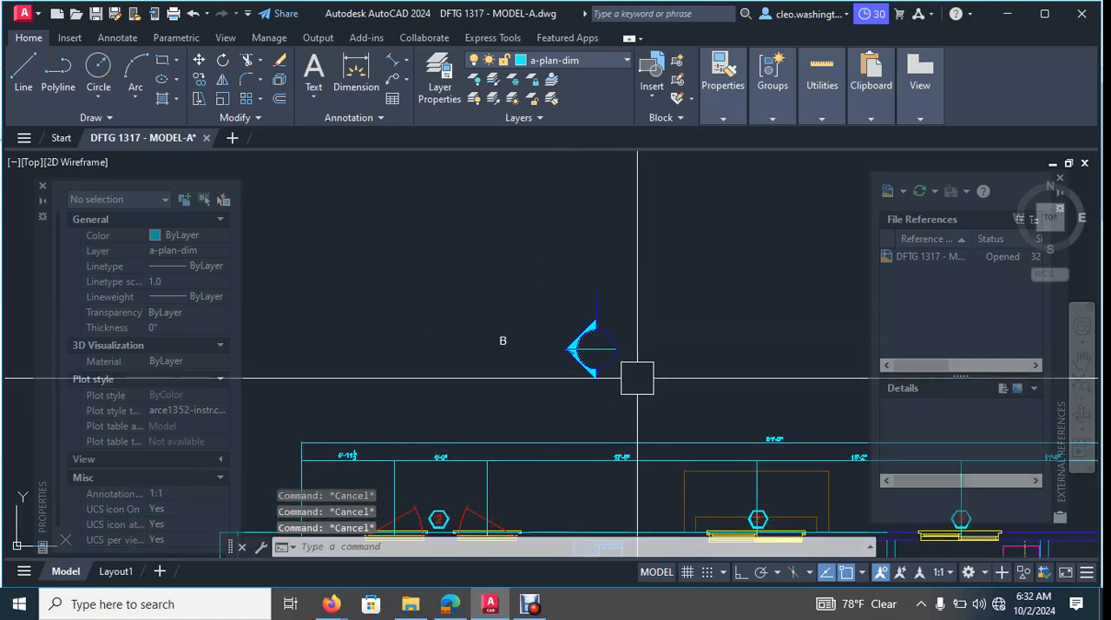
pyautogui.scroll(3, 504, 339)
pyautogui.scroll(-5, 595, 367)
pyautogui.scroll(2, 542, 449)
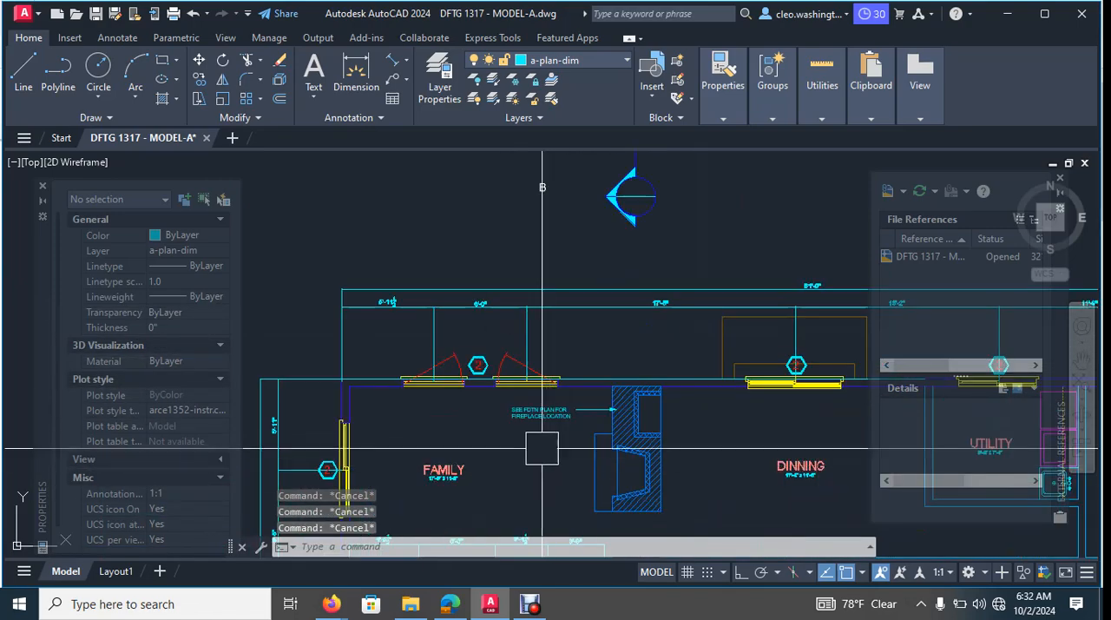
pyautogui.write('ma')
pyautogui.press('Return')
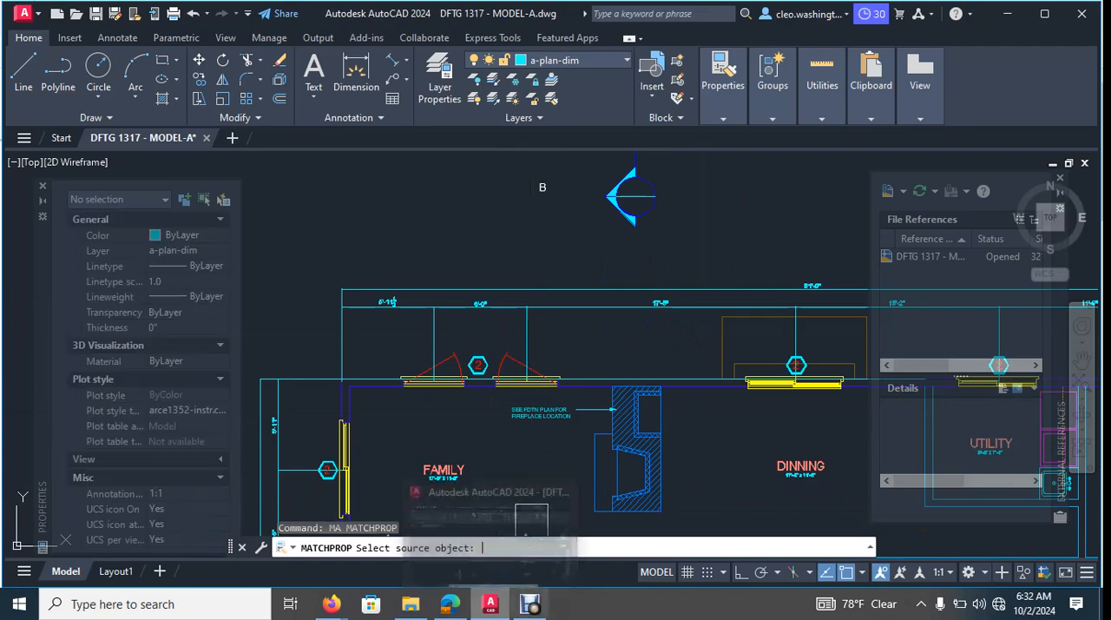
pyautogui.scroll(4, 534, 419)
pyautogui.click(535, 415)
pyautogui.scroll(-5, 569, 387)
pyautogui.scroll(2, 570, 293)
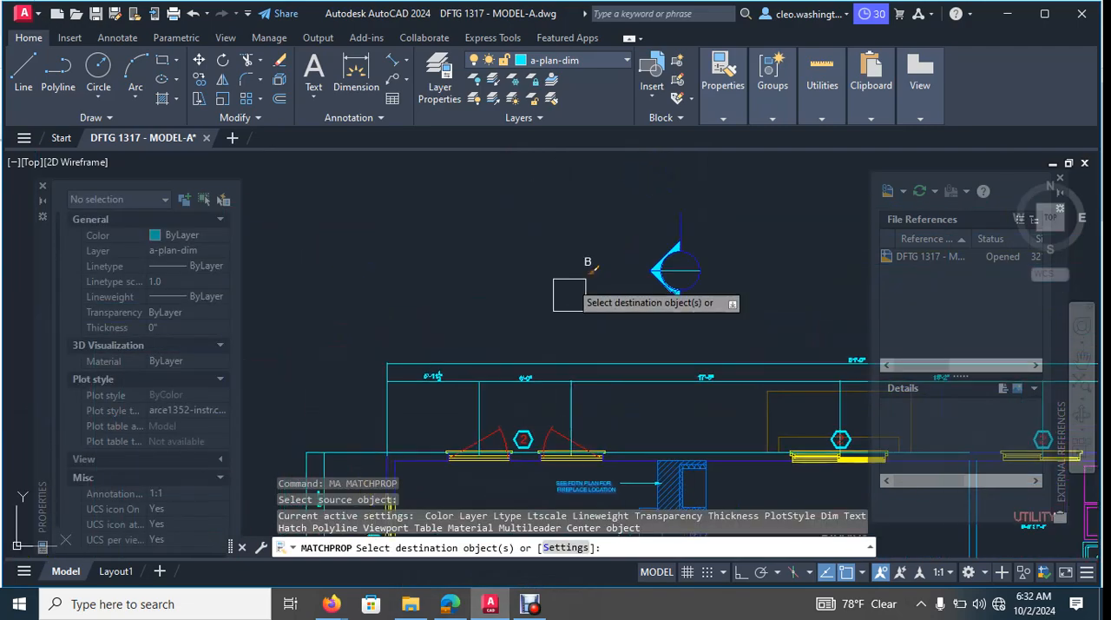
pyautogui.scroll(3, 579, 265)
pyautogui.click(610, 252)
pyautogui.moveTo(661, 315); pyautogui.dragTo(654, 334, button='middle')
pyautogui.press('Escape')
pyautogui.press('Escape')
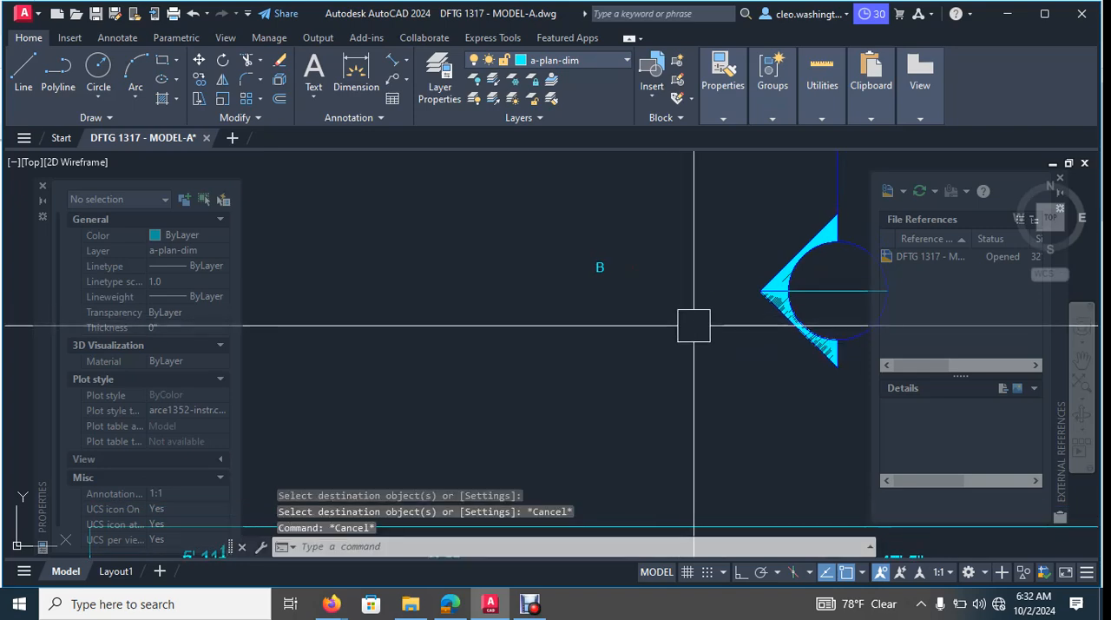
pyautogui.hotkey('ctrl', 'z')
pyautogui.hotkey('ctrl', 'z')
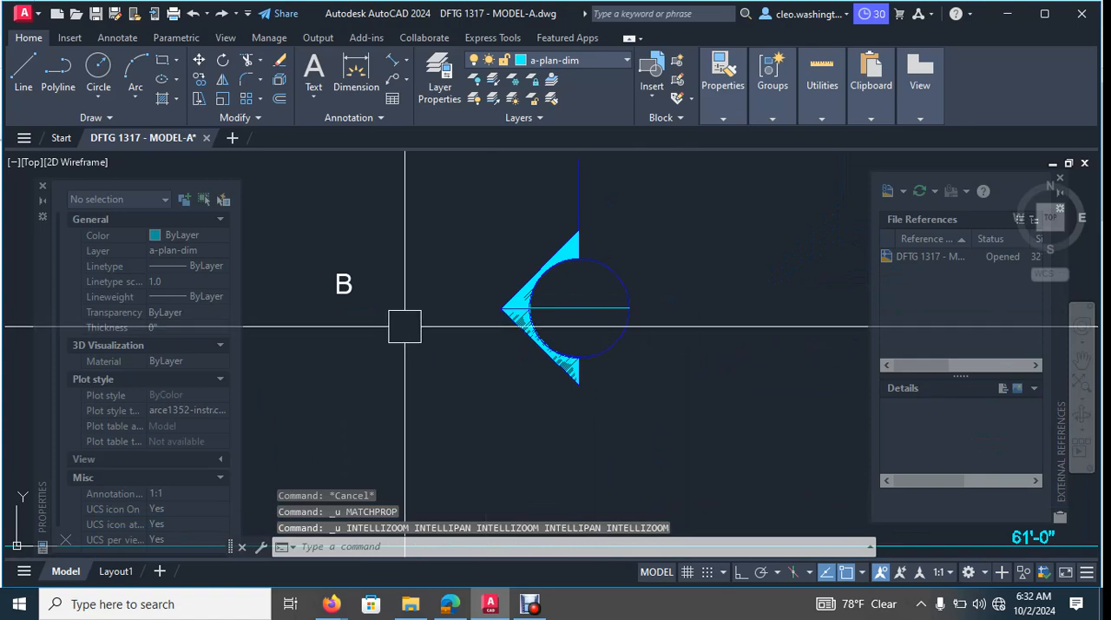
# - Move the letter B into the upper half of the marker circle, above the horizontal line
pyautogui.press('Escape')
pyautogui.press('Escape')
pyautogui.click(344, 284)
pyautogui.moveTo(403, 301); pyautogui.dragTo(404, 305, button='middle')
pyautogui.write('m')
pyautogui.press('Return')
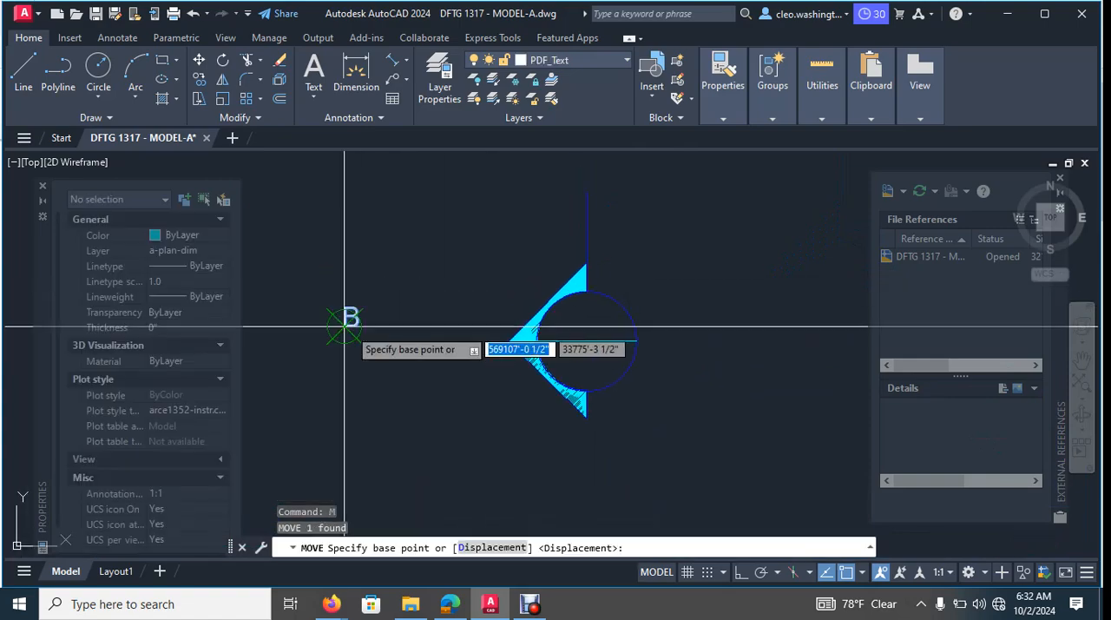
pyautogui.click(345, 318)
pyautogui.scroll(4, 590, 326)
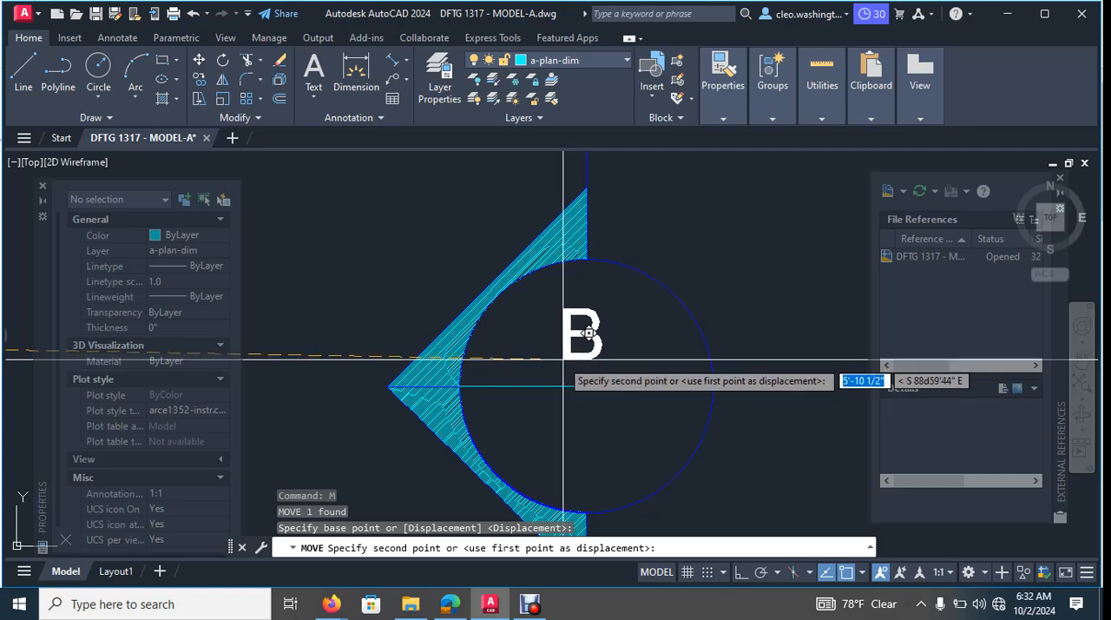
pyautogui.press('Escape')
pyautogui.scroll(-4, 631, 354)
pyautogui.scroll(-7, 704, 358)
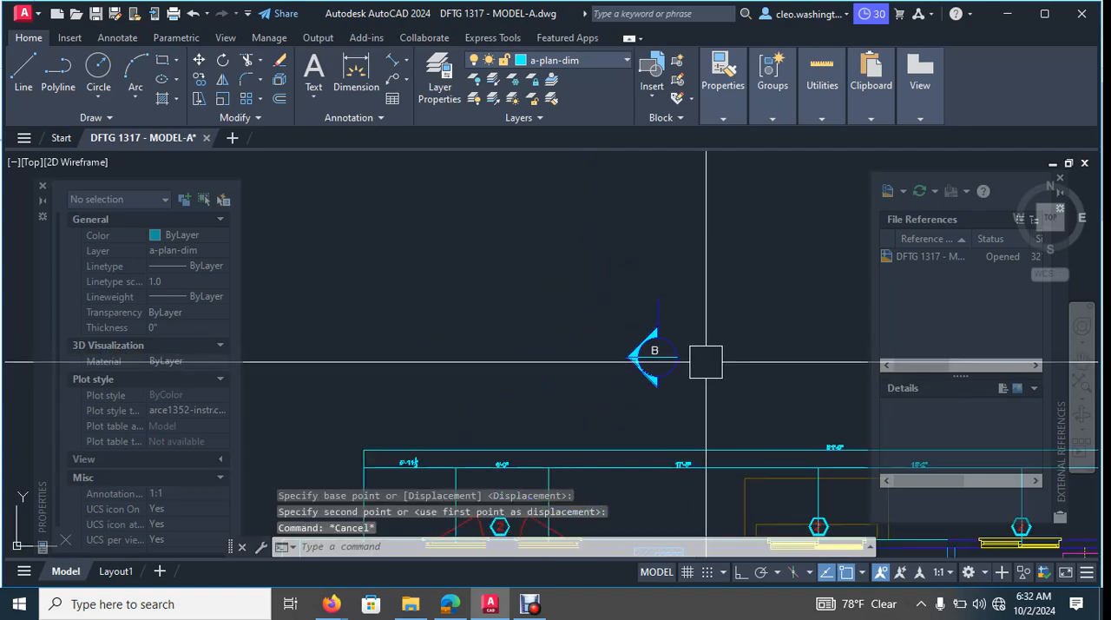
pyautogui.moveTo(721, 353); pyautogui.dragTo(662, 276, button='middle')
pyautogui.scroll(-6, 645, 224)
pyautogui.scroll(10, 667, 295)
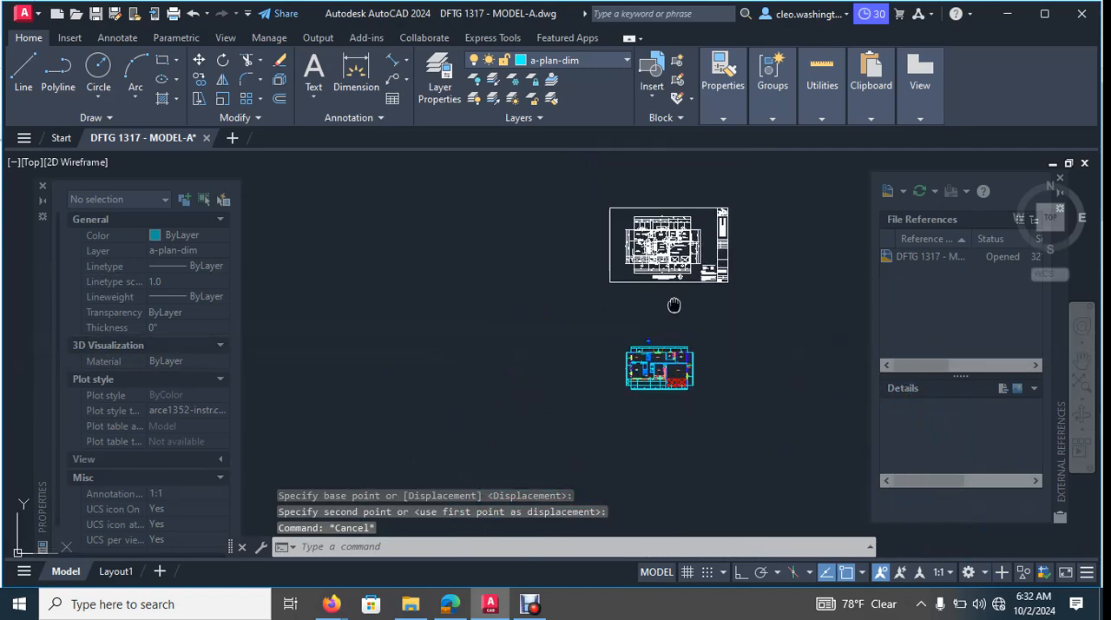
# - Examine the reference main floor plan for the placement of section markers B, A and C along its front side
pyautogui.scroll(2, 711, 323)
pyautogui.moveTo(720, 347); pyautogui.dragTo(421, 312, button='middle')
pyautogui.moveTo(722, 405); pyautogui.dragTo(546, 402, button='middle')
pyautogui.scroll(-3, 723, 399)
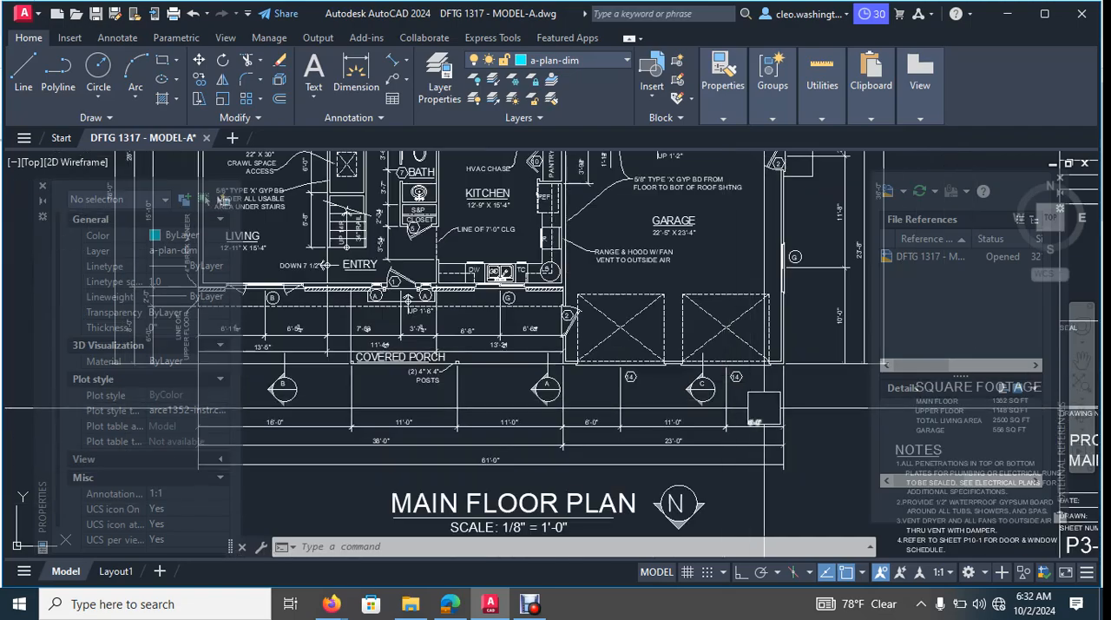
pyautogui.scroll(3, 441, 224)
pyautogui.moveTo(441, 224)
pyautogui.mouseDown(button='middle')
pyautogui.moveTo(543, 276)
pyautogui.moveTo(562, 275)
pyautogui.mouseUp(button='middle')
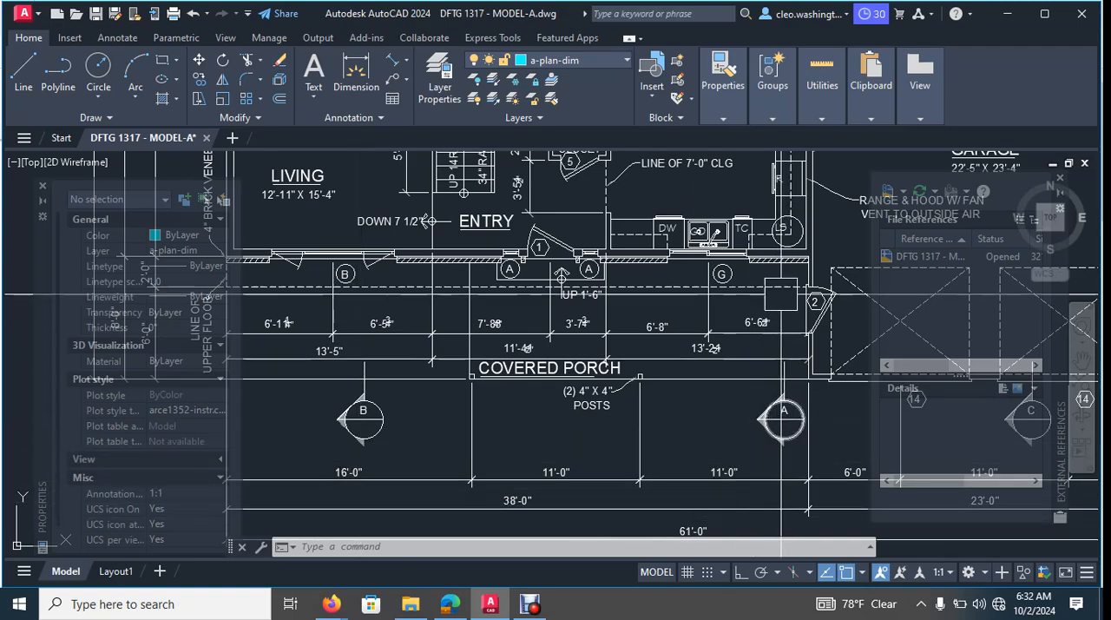
pyautogui.scroll(-2, 562, 275)
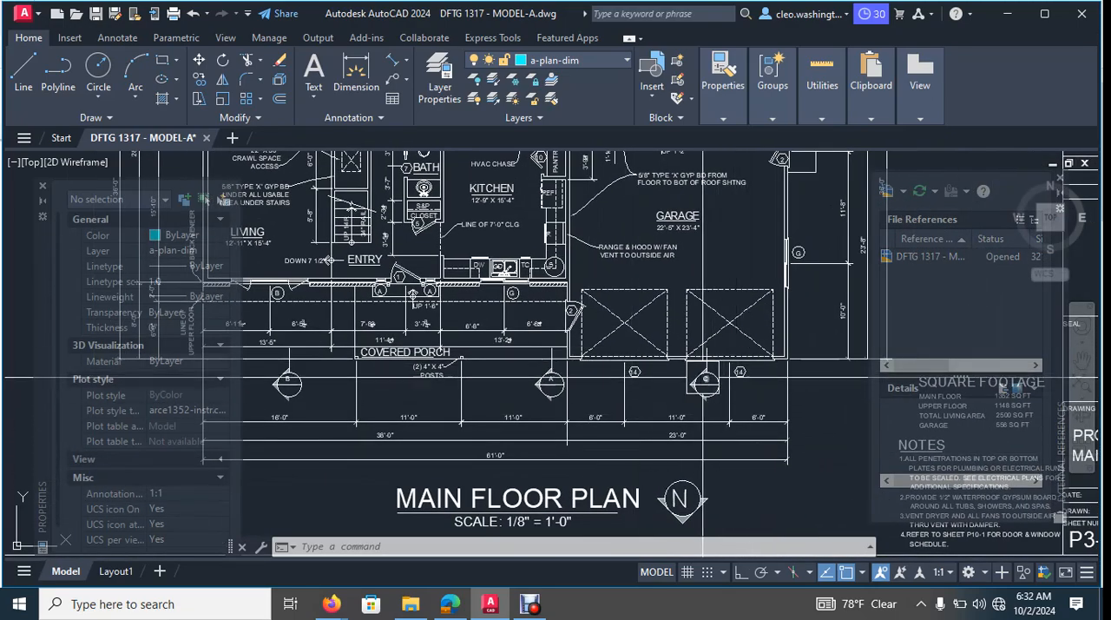
pyautogui.scroll(-3, 686, 408)
pyautogui.scroll(6, 665, 397)
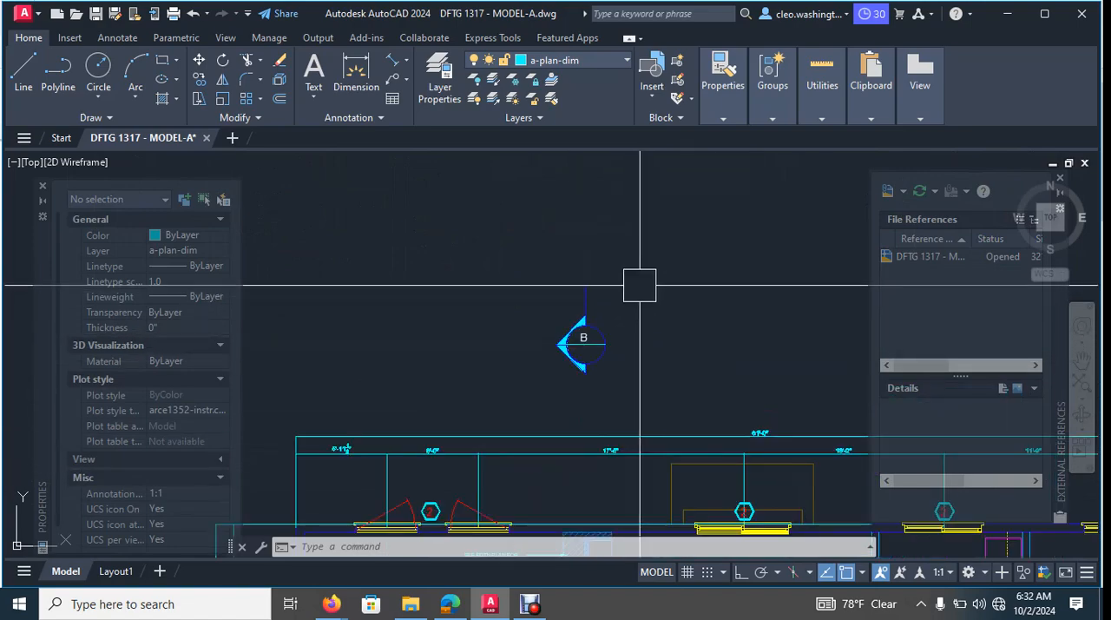
# - Copy the complete section marker B from above the plan to the porch area below the living room's front window
pyautogui.click(511, 376)
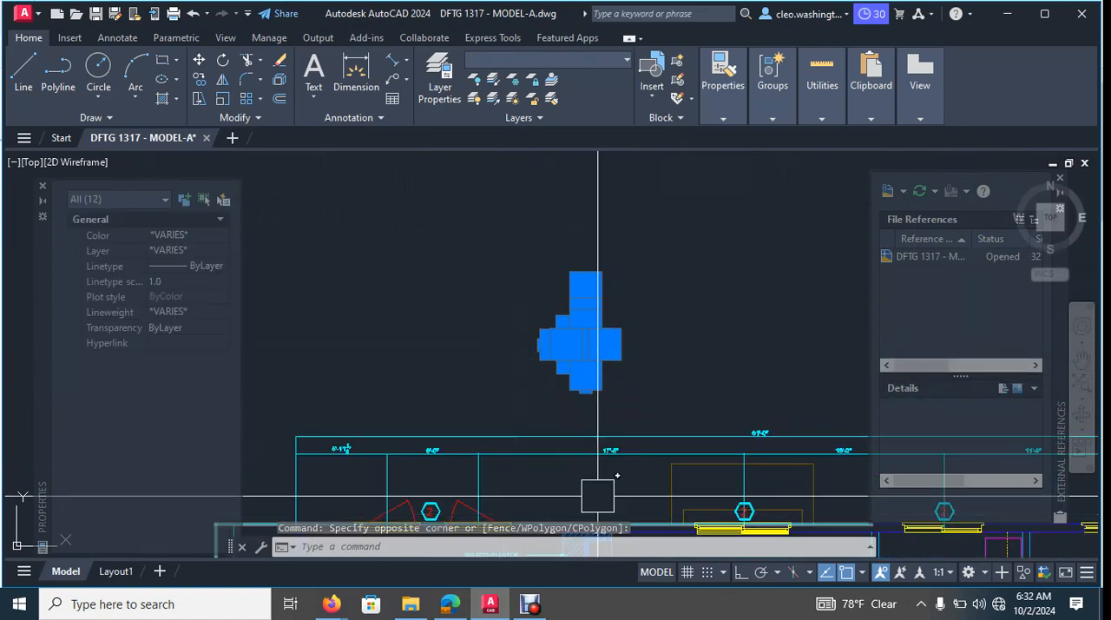
pyautogui.write('co')
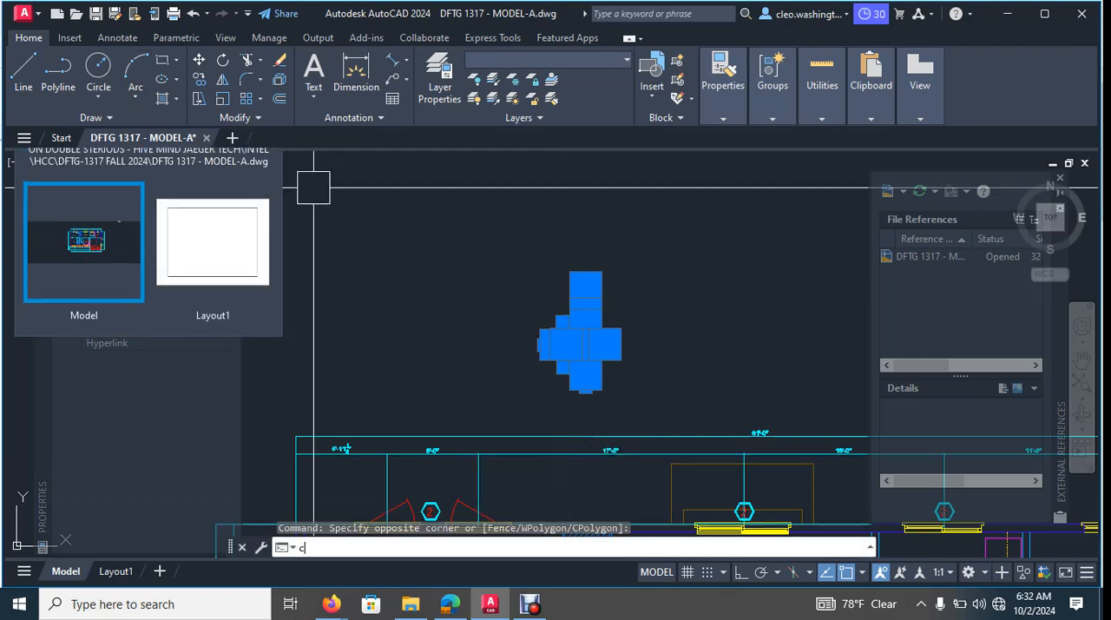
pyautogui.press('Return')
pyautogui.click(571, 331)
pyautogui.scroll(-5, 521, 395)
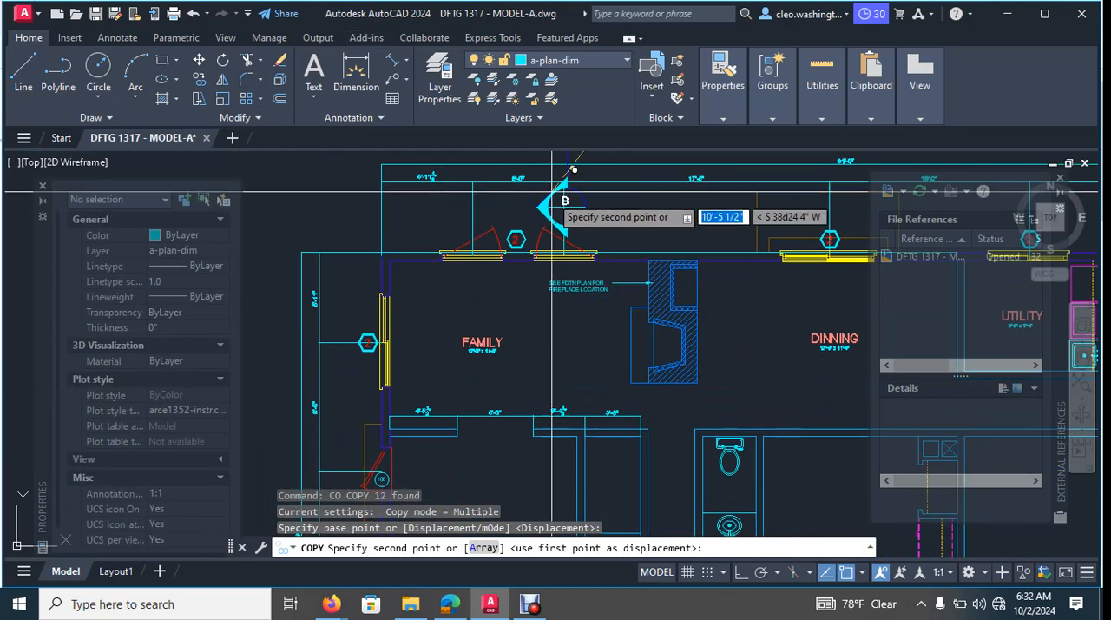
pyautogui.scroll(7, 552, 217)
pyautogui.scroll(3, 640, 312)
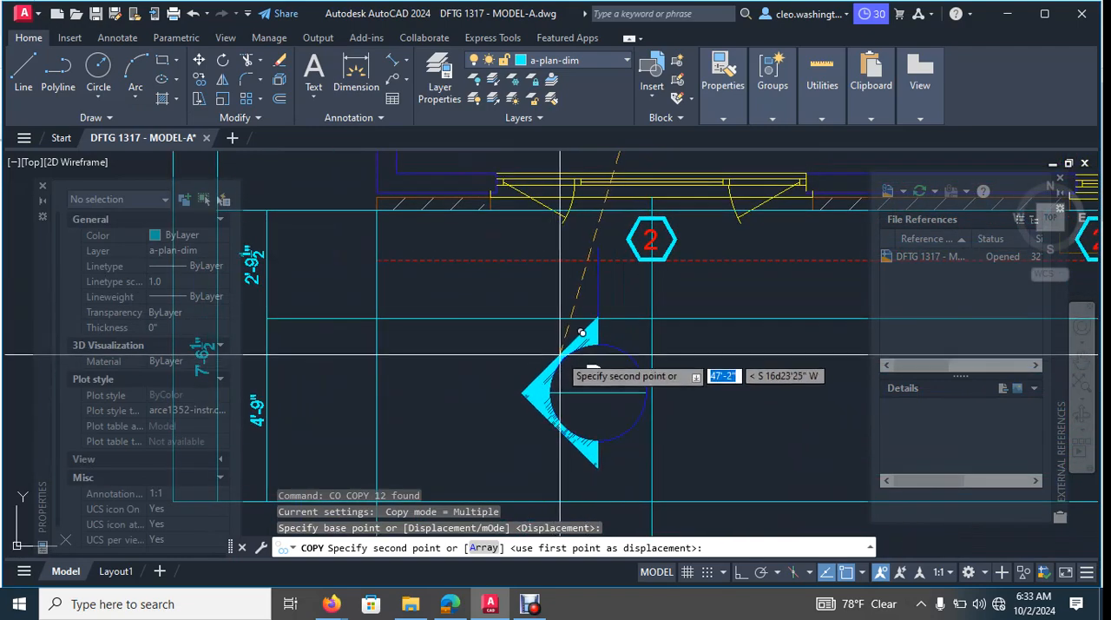
pyautogui.press('Escape')
pyautogui.press('Escape')
# - Stretch the upper end of the copied marker's vertical leader line 3'-0" straight up with Ortho on
pyautogui.moveTo(580, 271); pyautogui.dragTo(587, 309, button='middle')
pyautogui.scroll(3, 592, 309)
pyautogui.click(611, 310)
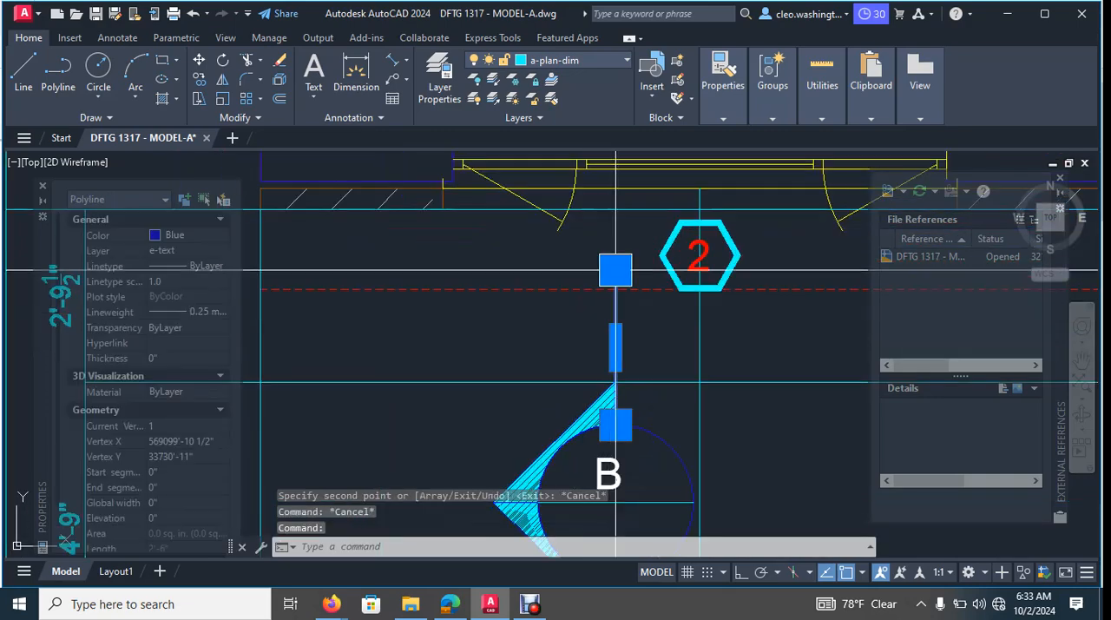
pyautogui.moveTo(629, 247); pyautogui.dragTo(603, 347, button='middle')
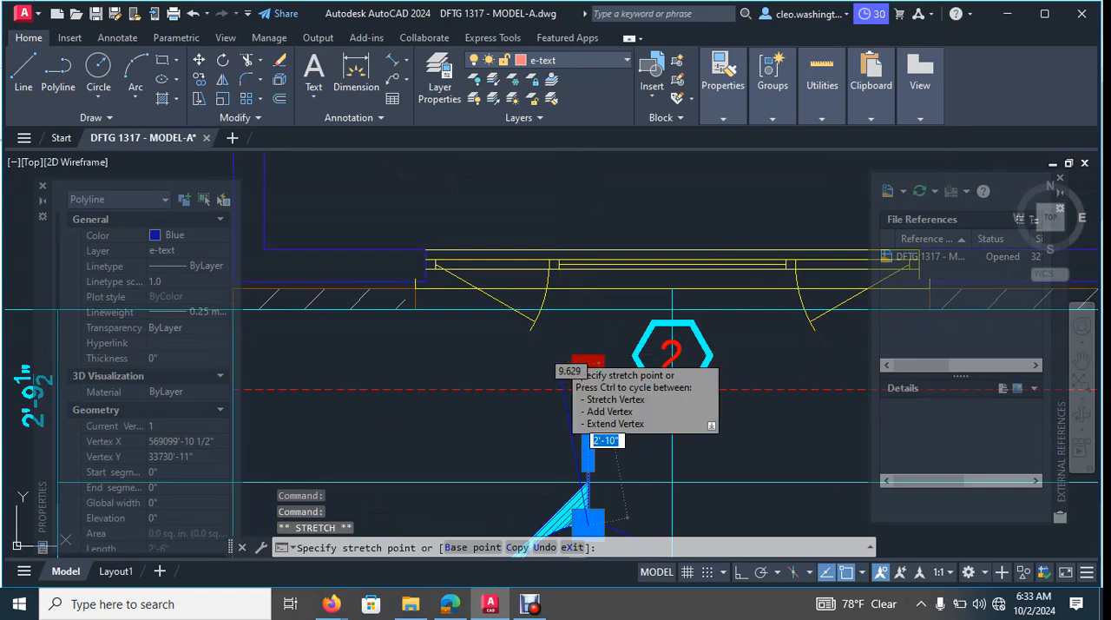
pyautogui.press('F8')
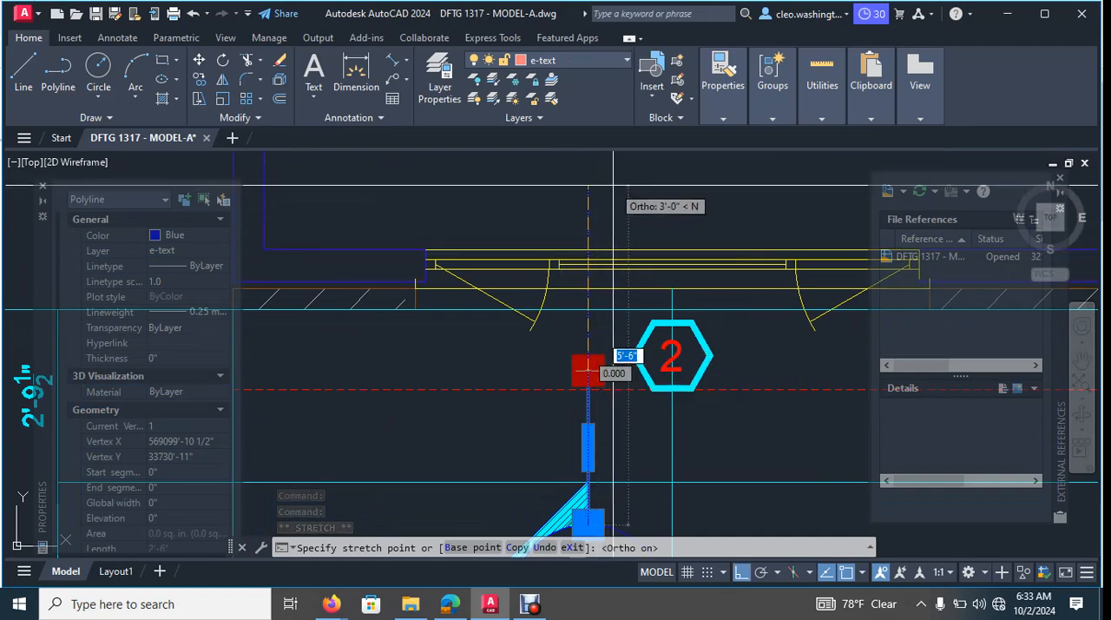
pyautogui.click(613, 185)
pyautogui.scroll(-5, 682, 233)
pyautogui.press('Escape')
pyautogui.scroll(6, 739, 362)
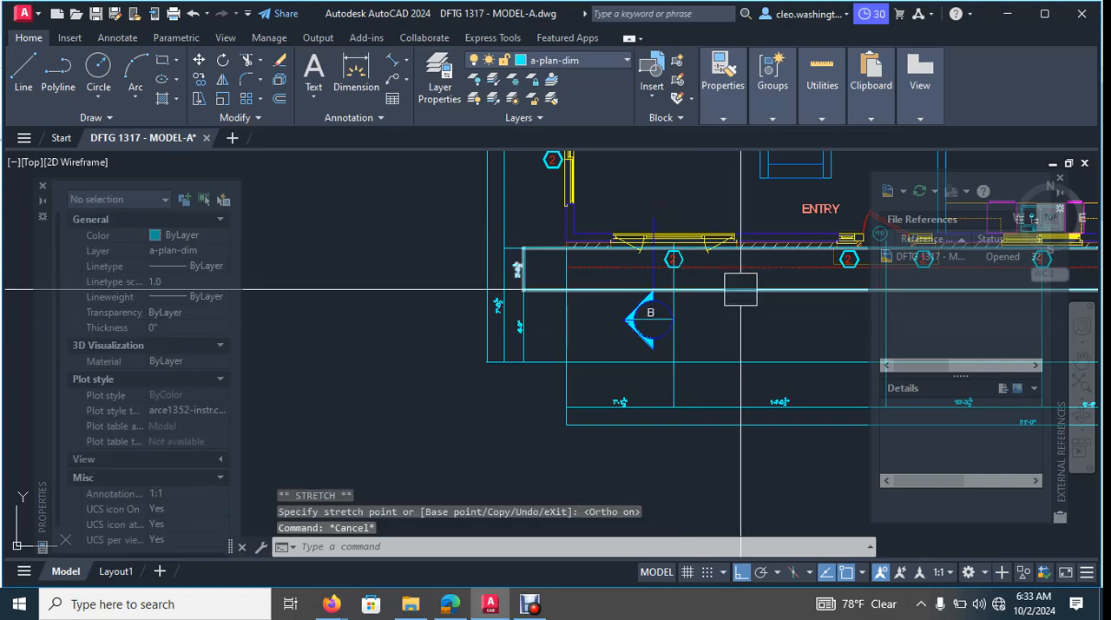
# - Define a block named "section marks" from the marker's leader line, arrow hatch, circle and dividing line, leaving out the letter B
pyautogui.scroll(4, 612, 376)
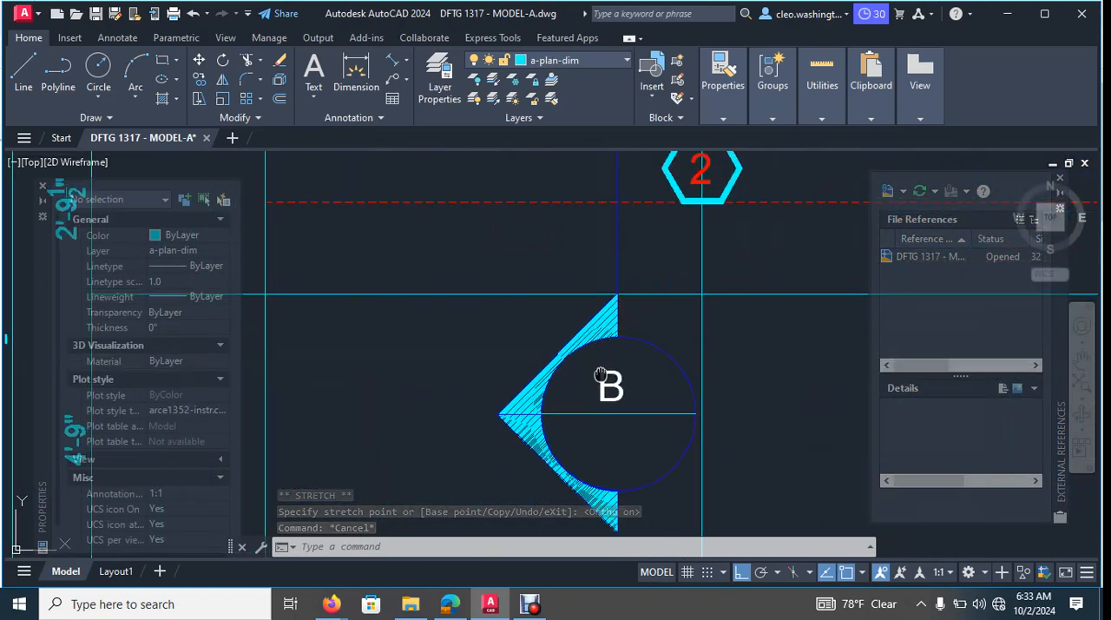
pyautogui.press('Escape')
pyautogui.press('Escape')
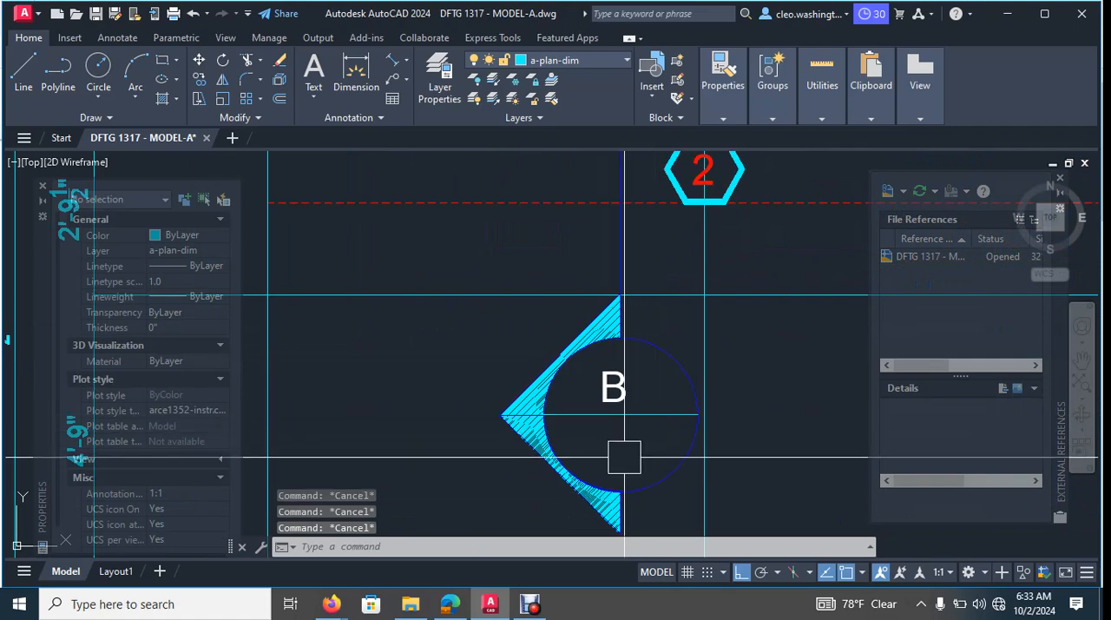
pyautogui.press('Return')
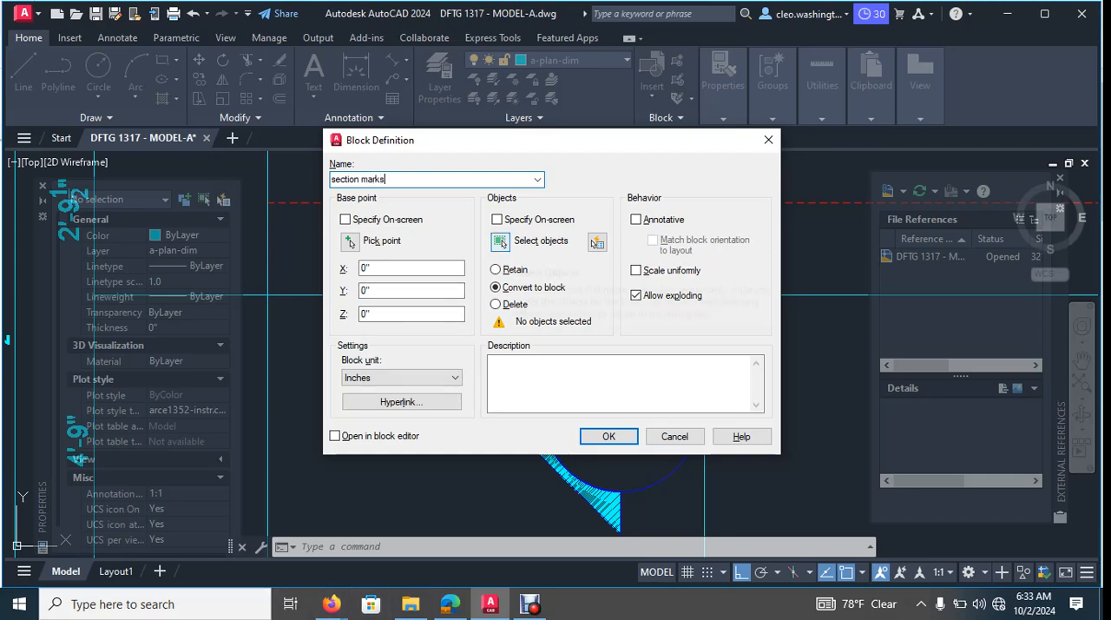
pyautogui.click(501, 240)
pyautogui.scroll(3, 627, 304)
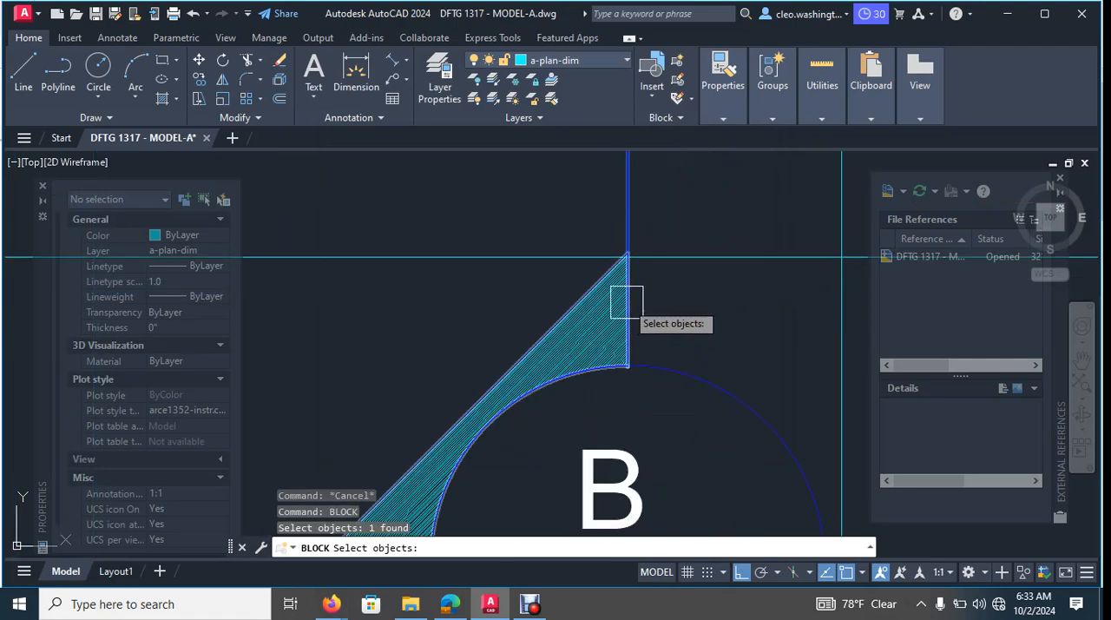
pyautogui.click(685, 291)
pyautogui.click(603, 315)
pyautogui.scroll(-4, 541, 339)
pyautogui.scroll(3, 605, 380)
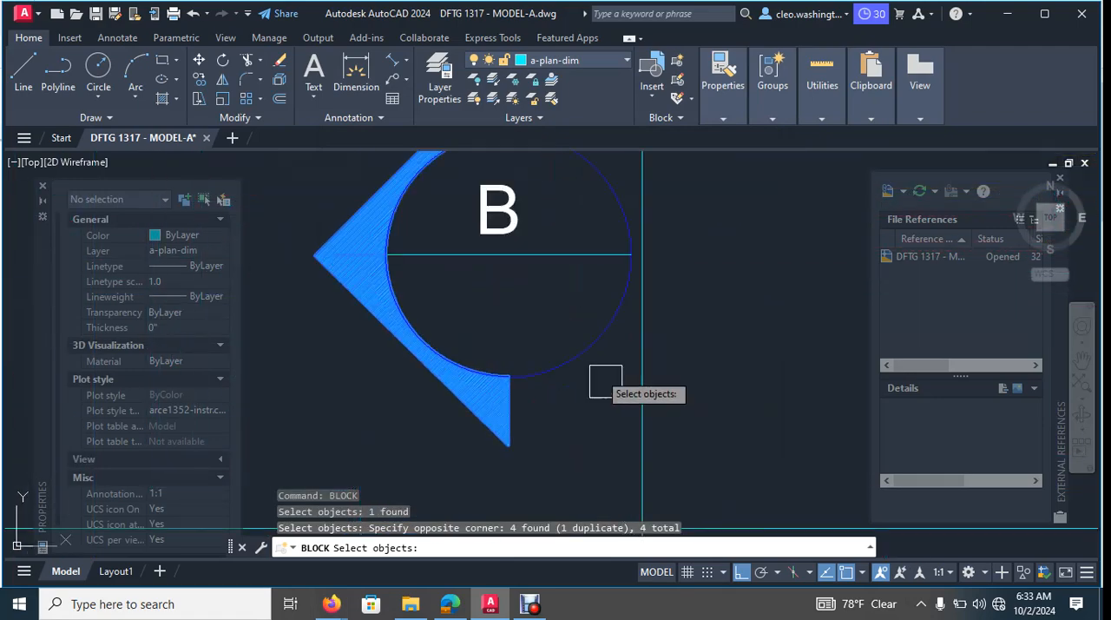
pyautogui.click(554, 344)
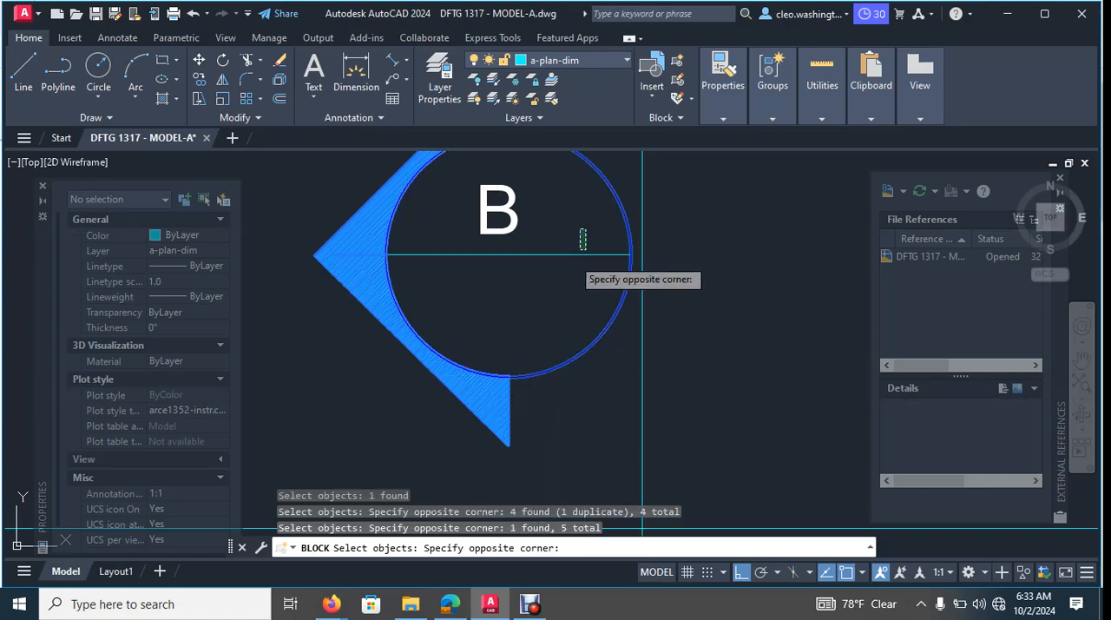
pyautogui.click(576, 261)
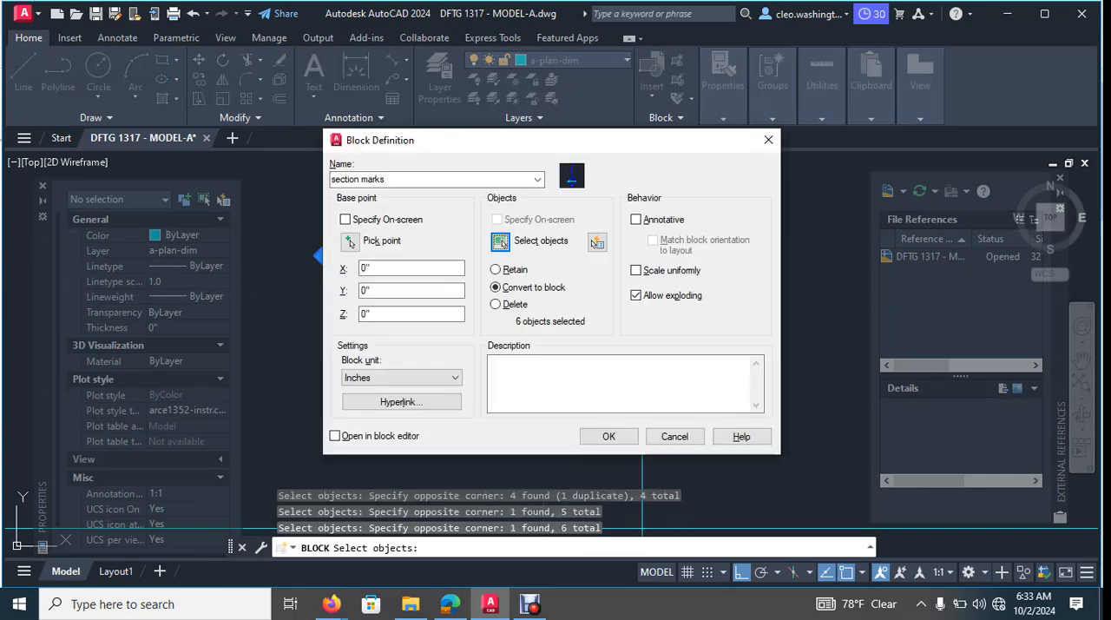
pyautogui.click(608, 436)
pyautogui.press('Escape')
# - Copy the section marks block about 30'-0" east of marker B, beside door 101 at the garage corner
pyautogui.click(567, 253)
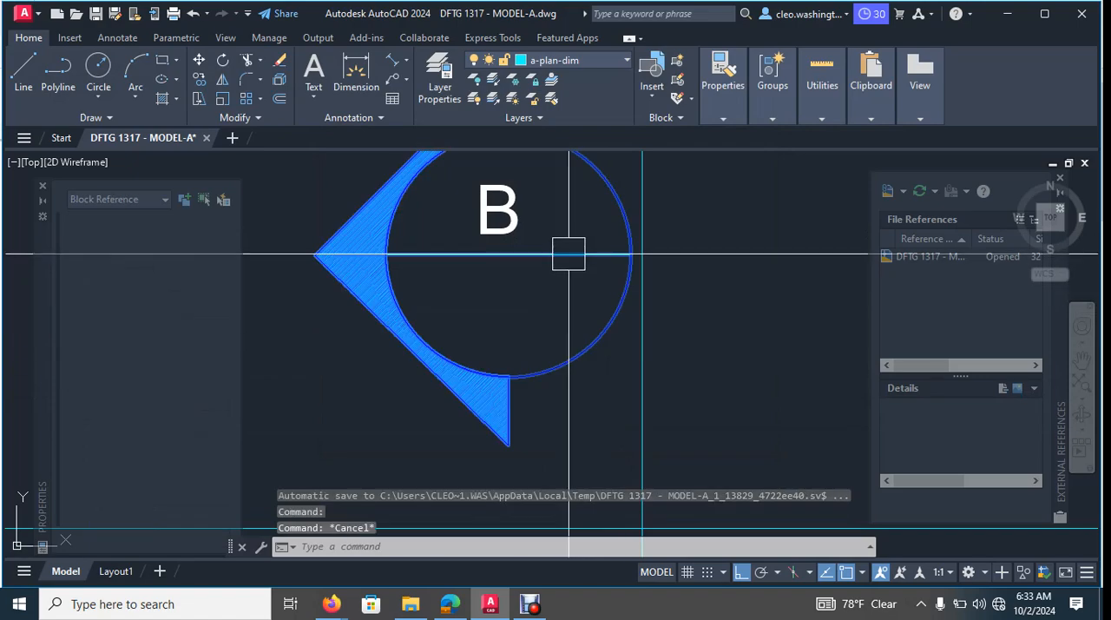
pyautogui.scroll(-4, 568, 255)
pyautogui.moveTo(566, 283); pyautogui.dragTo(556, 383, button='middle')
pyautogui.press('Escape')
pyautogui.scroll(2, 560, 392)
pyautogui.click(530, 404)
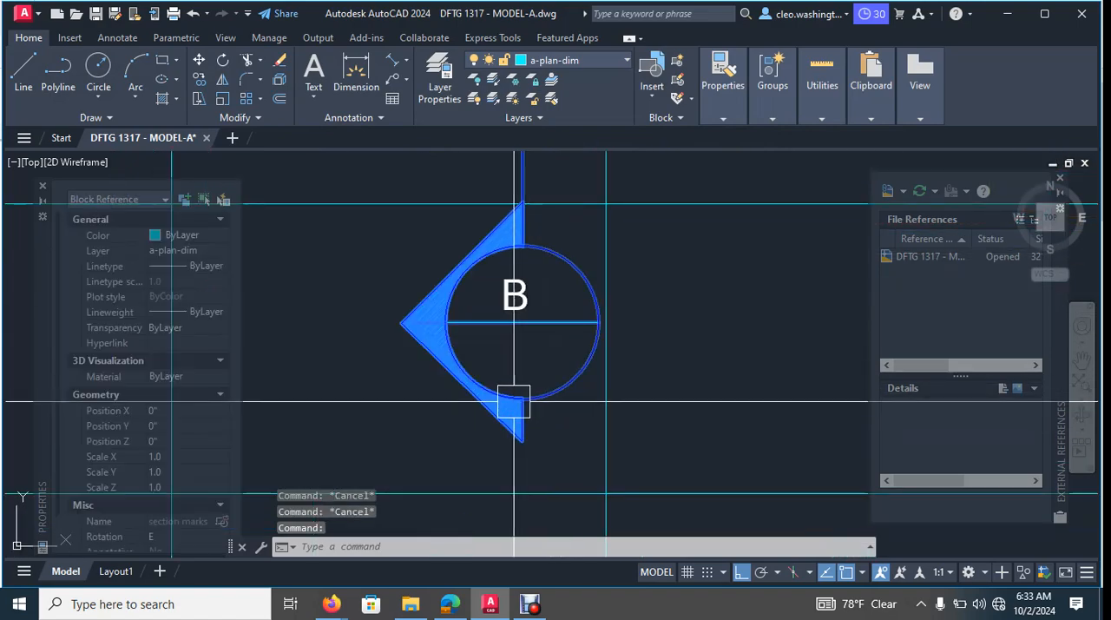
pyautogui.write('co')
pyautogui.press('Return')
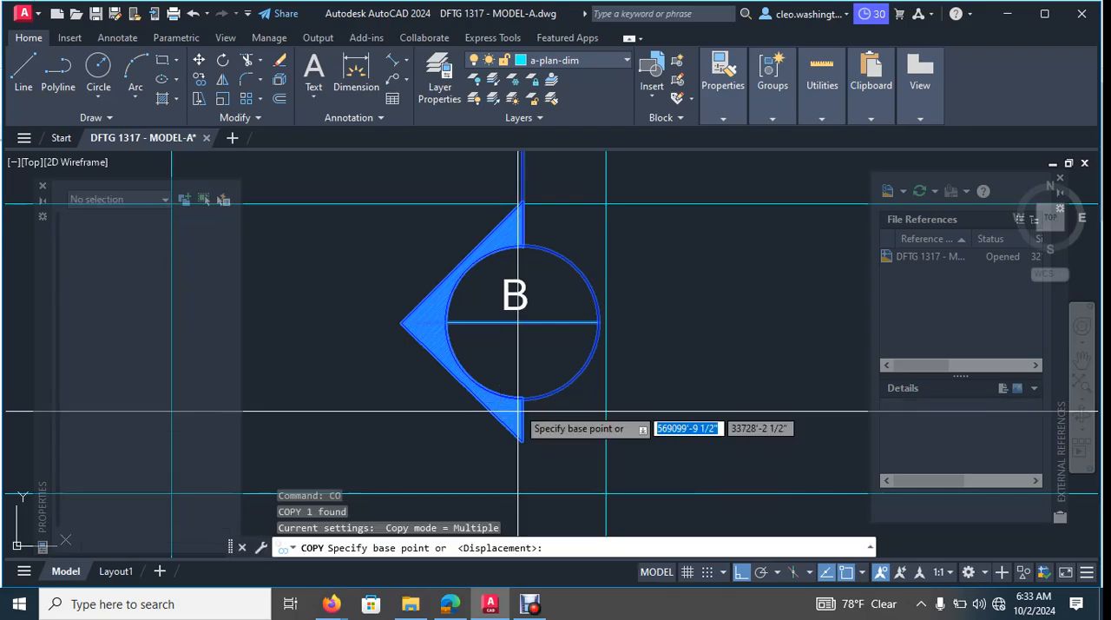
pyautogui.click(516, 401)
pyautogui.scroll(-4, 561, 374)
pyautogui.moveTo(560, 374); pyautogui.dragTo(375, 393, button='middle')
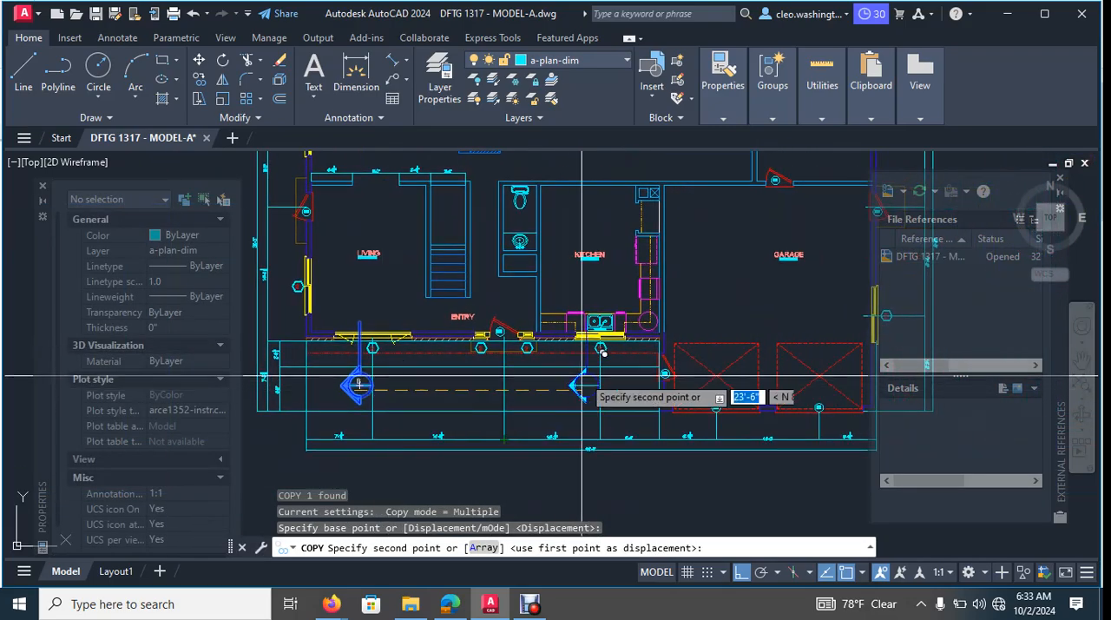
pyautogui.scroll(6, 591, 374)
pyautogui.moveTo(663, 375)
pyautogui.mouseDown(button='middle')
pyautogui.moveTo(545, 395)
pyautogui.moveTo(775, 352)
pyautogui.moveTo(528, 327)
pyautogui.mouseUp(button='middle')
pyautogui.click(655, 365)
# - Turn Ortho off and place another copy of the section marks block below garage door 103, then end the copying
pyautogui.scroll(-4, 573, 371)
pyautogui.moveTo(681, 340); pyautogui.dragTo(510, 311, button='middle')
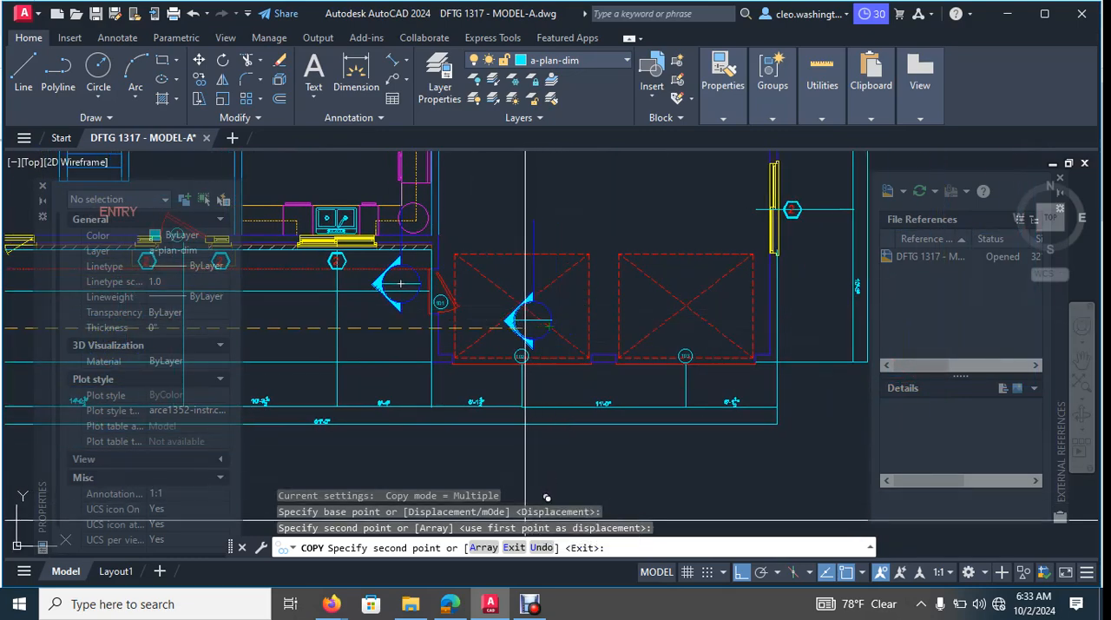
pyautogui.moveTo(554, 402)
pyautogui.mouseDown(button='middle')
pyautogui.moveTo(563, 365)
pyautogui.moveTo(616, 373)
pyautogui.mouseUp(button='middle')
pyautogui.scroll(2, 662, 356)
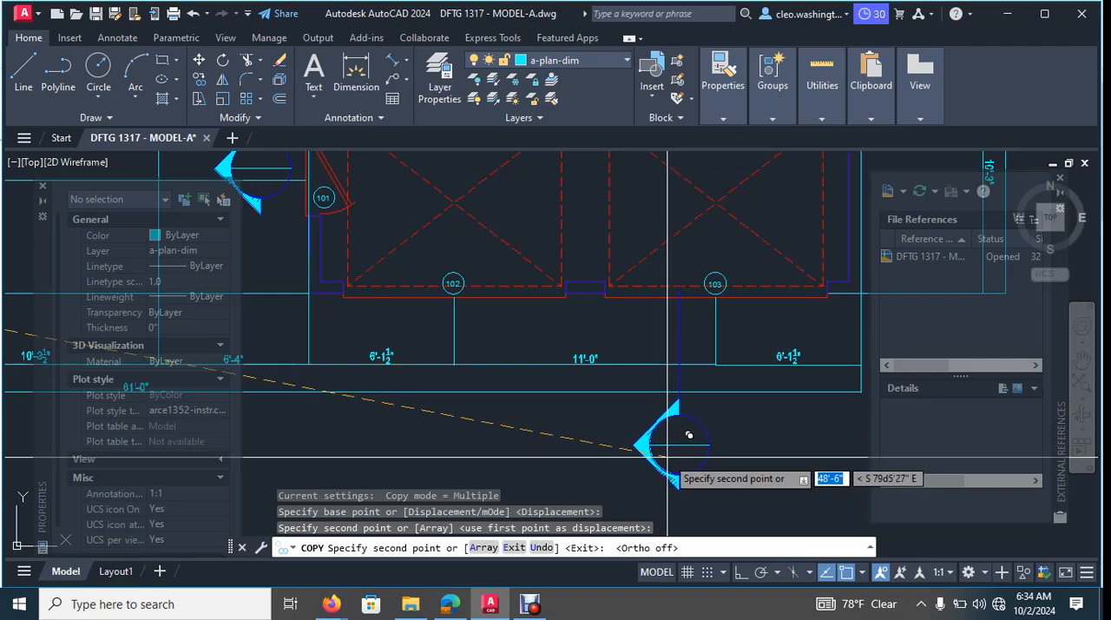
pyautogui.click(688, 434)
pyautogui.scroll(-8, 662, 399)
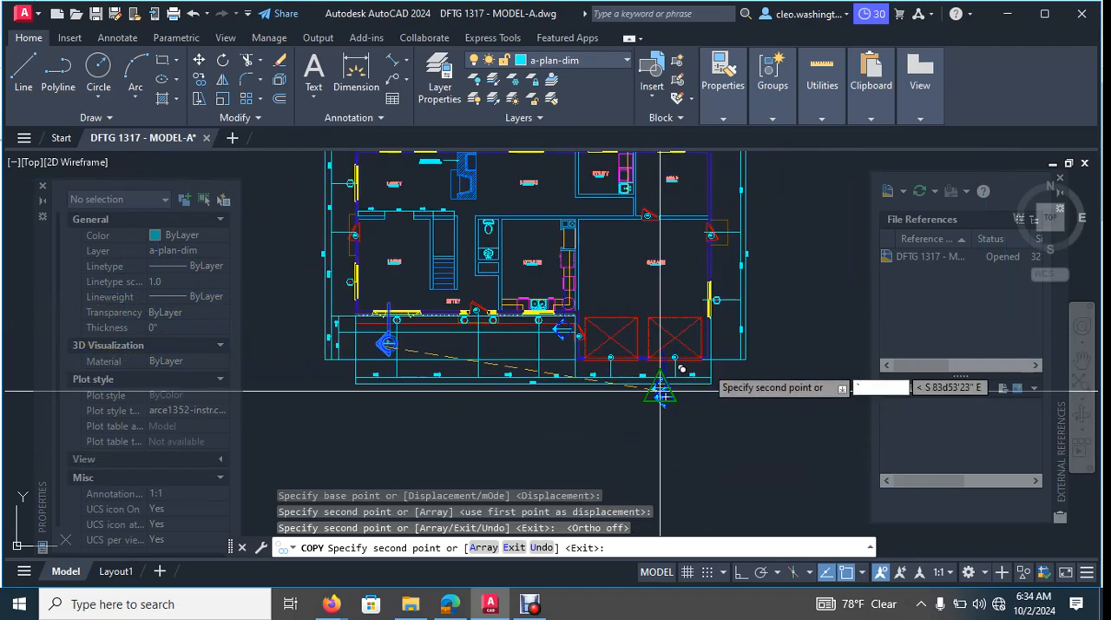
pyautogui.scroll(4, 613, 356)
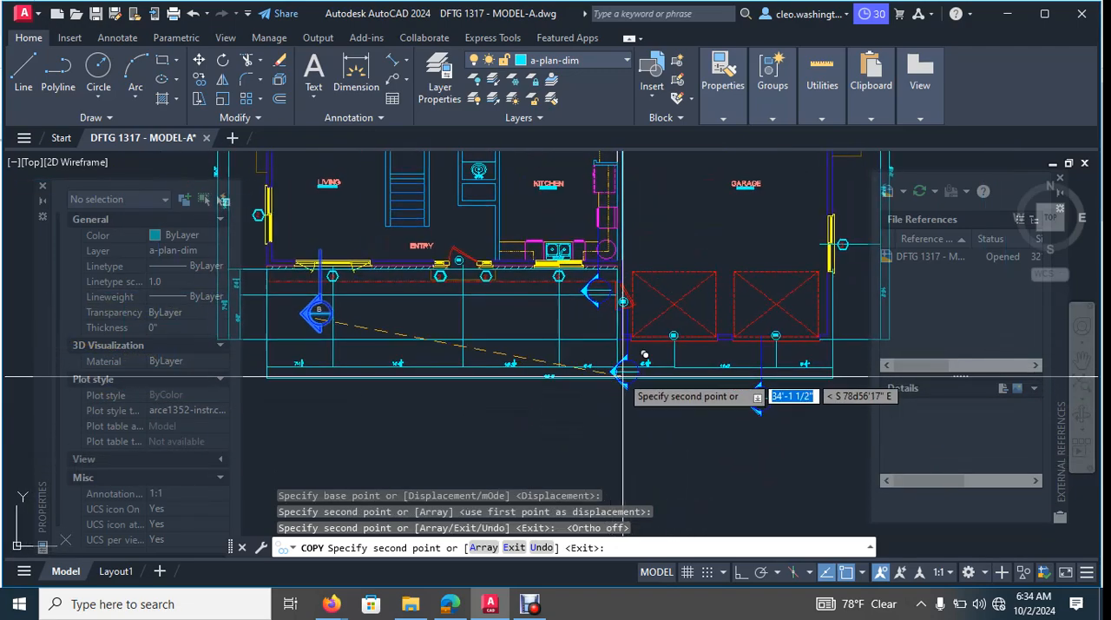
pyautogui.press('Escape')
# - Delete the section marks block copy without a letter beside door 101
pyautogui.scroll(7, 603, 277)
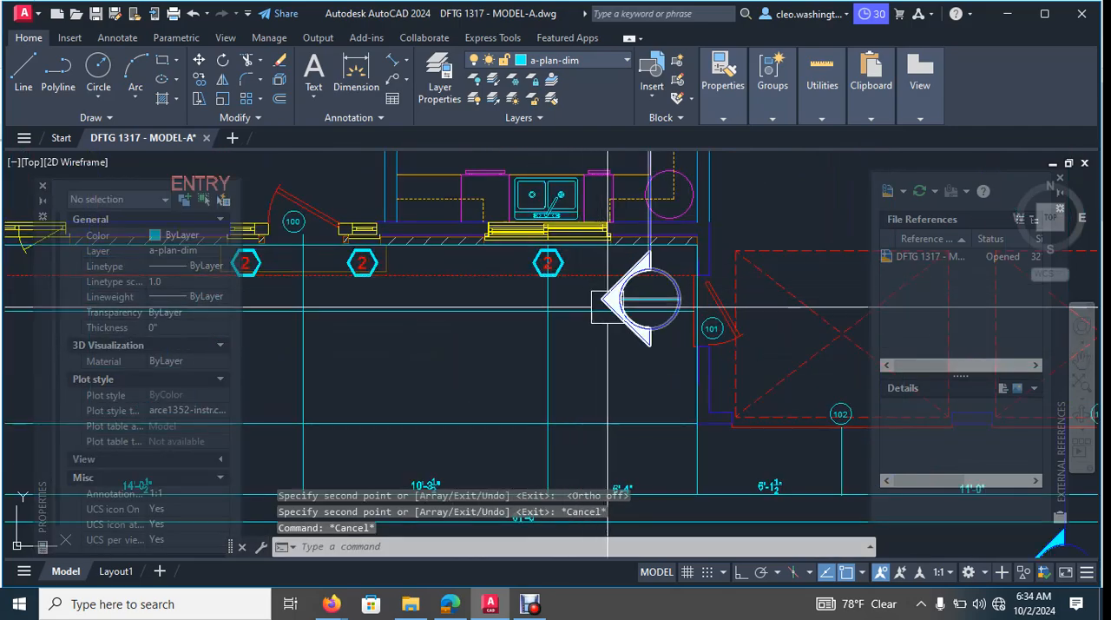
pyautogui.scroll(2, 647, 246)
pyautogui.click(661, 232)
pyautogui.scroll(-4, 666, 255)
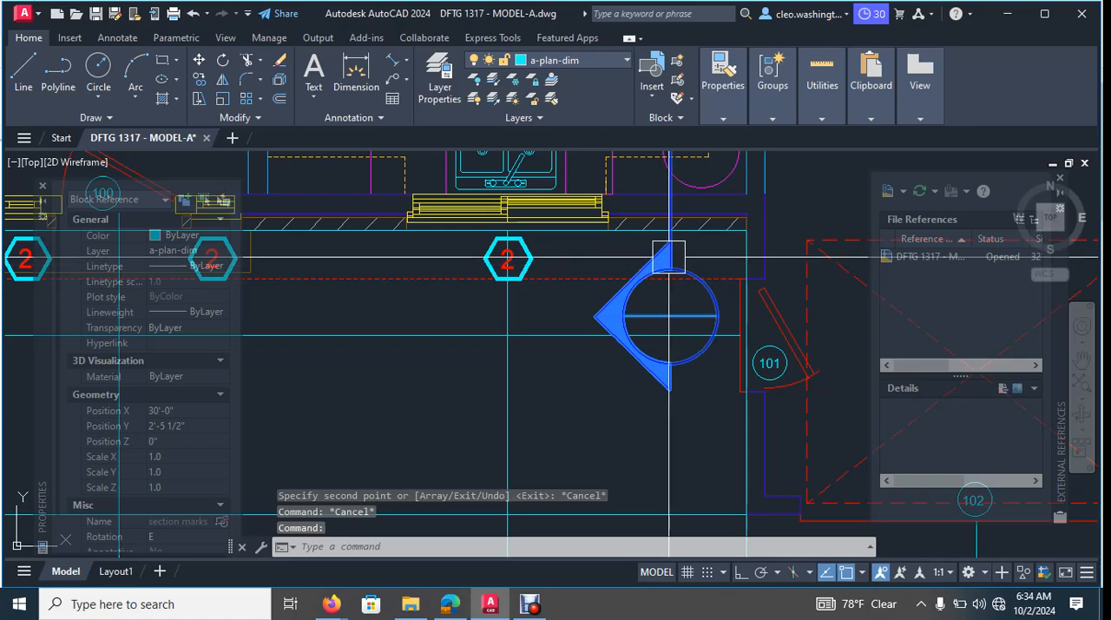
pyautogui.scroll(-6, 656, 265)
pyautogui.scroll(12, 665, 260)
pyautogui.press('Escape')
pyautogui.press('Escape')
pyautogui.click(634, 268)
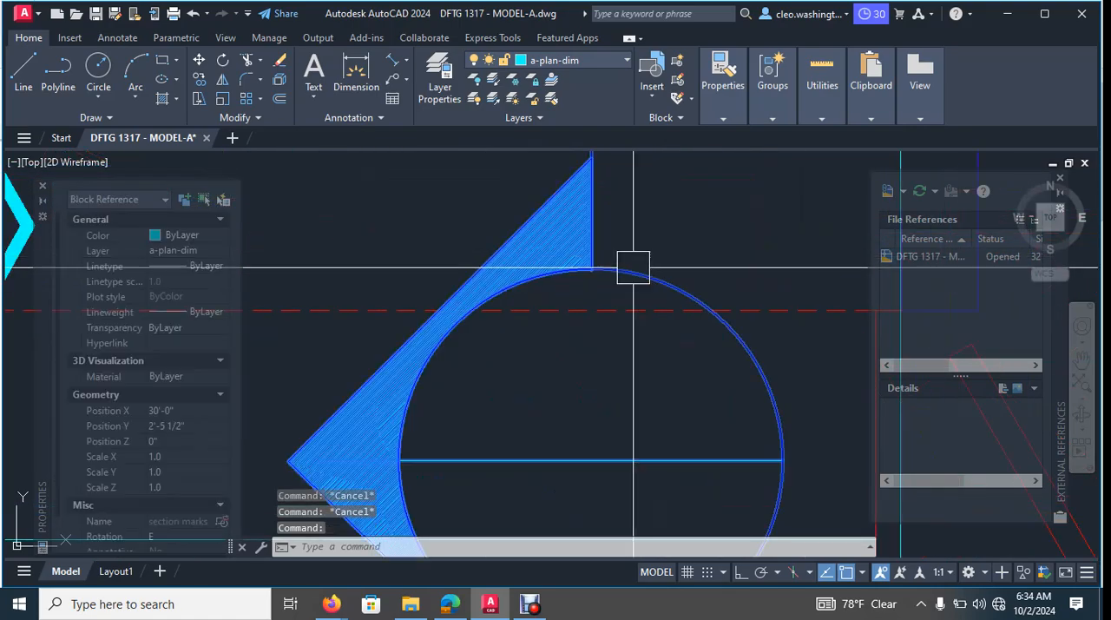
pyautogui.press('Delete')
# - Copy the section marks block together with its letter B about 29'-5" due east with Ortho on, beside door 101
pyautogui.scroll(-6, 632, 282)
pyautogui.scroll(3, 333, 361)
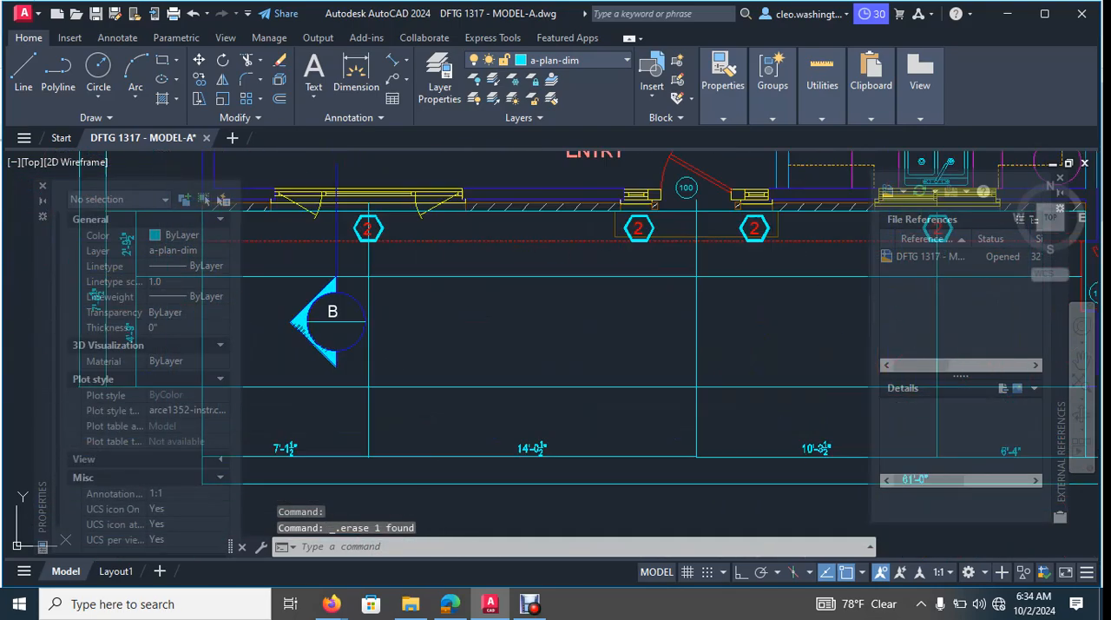
pyautogui.click(332, 360)
pyautogui.scroll(8, 344, 310)
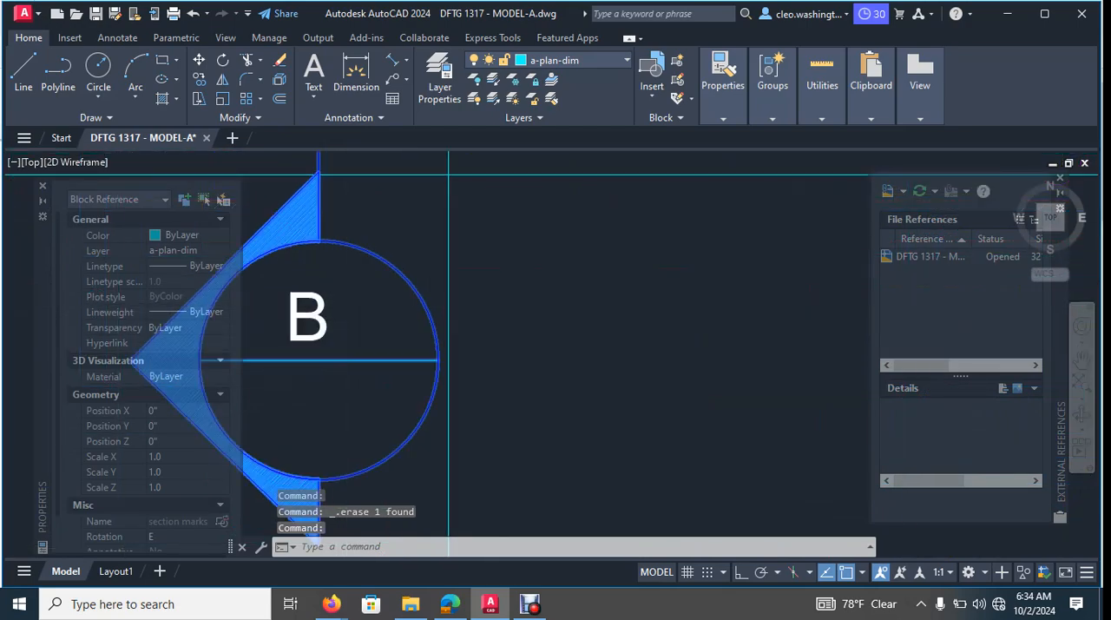
pyautogui.click(345, 322)
pyautogui.click(245, 401)
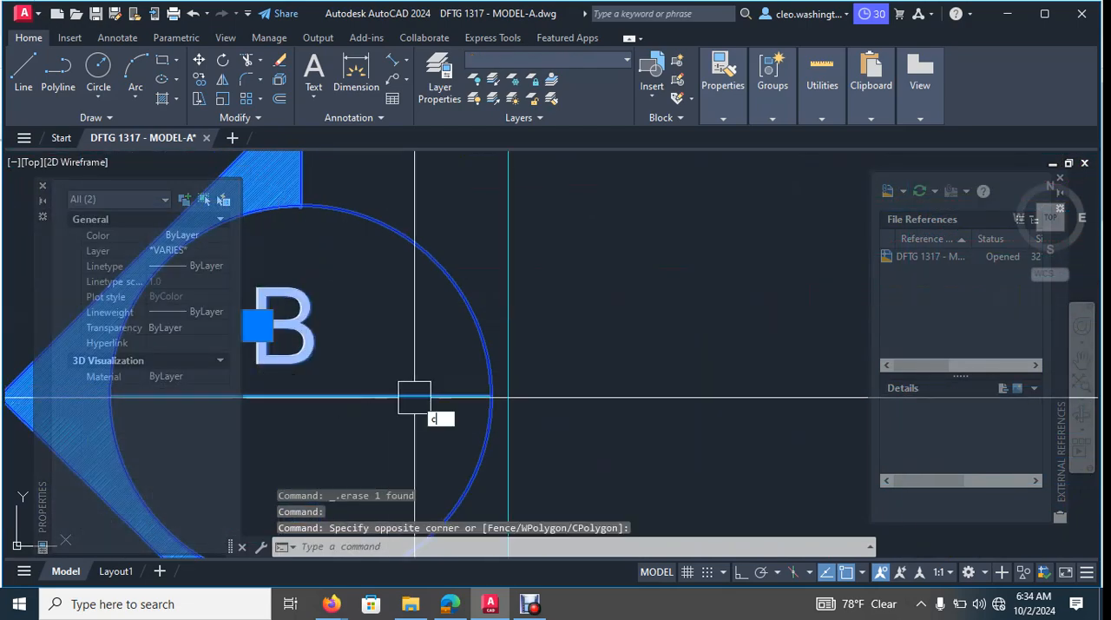
pyautogui.write('o')
pyautogui.press('Return')
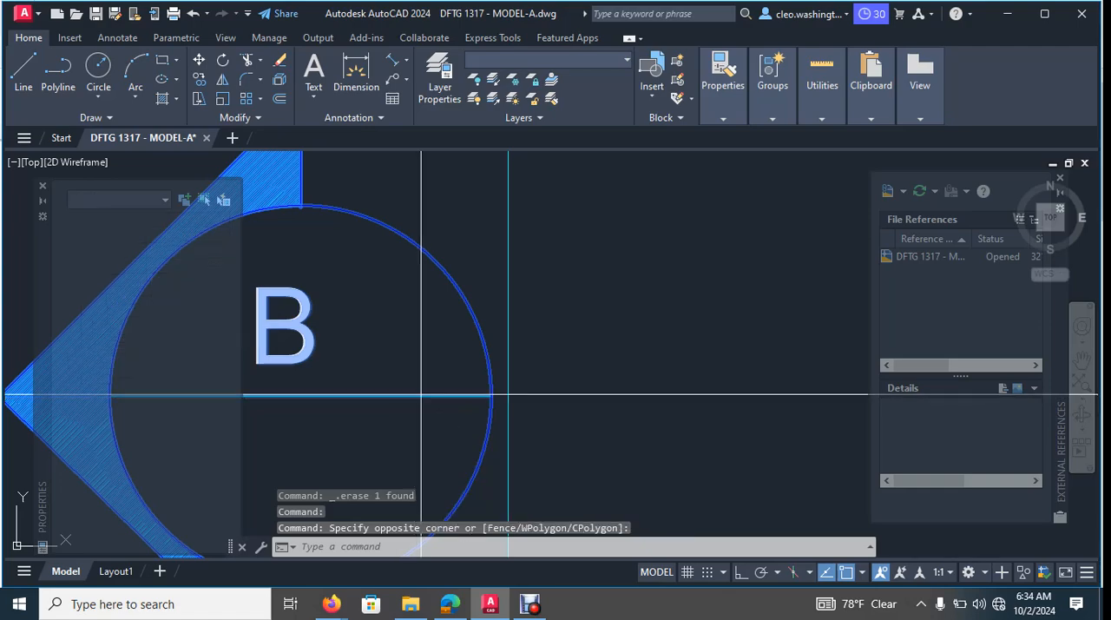
pyautogui.click(383, 396)
pyautogui.scroll(-10, 533, 372)
pyautogui.moveTo(591, 363); pyautogui.dragTo(499, 392, button='middle')
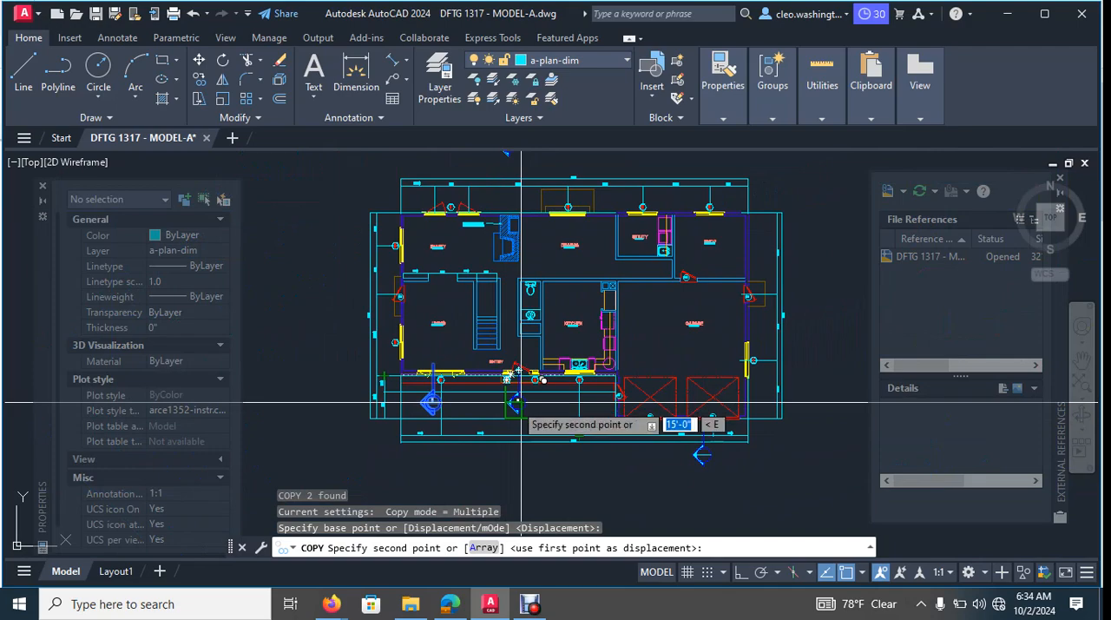
pyautogui.press('F8')
pyautogui.scroll(6, 573, 394)
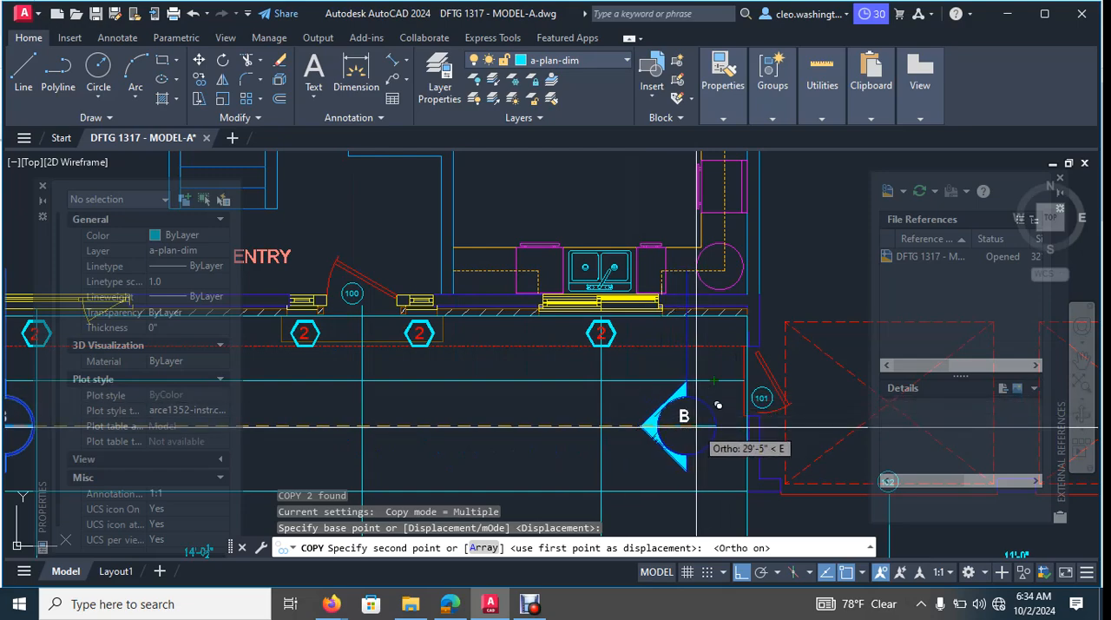
pyautogui.click(718, 405)
pyautogui.scroll(-5, 686, 402)
pyautogui.press('Escape')
# - Copy the letter B from the marker beside door 101 into the upper half of the marker below garage door 103, with Ortho off
pyautogui.scroll(4, 707, 413)
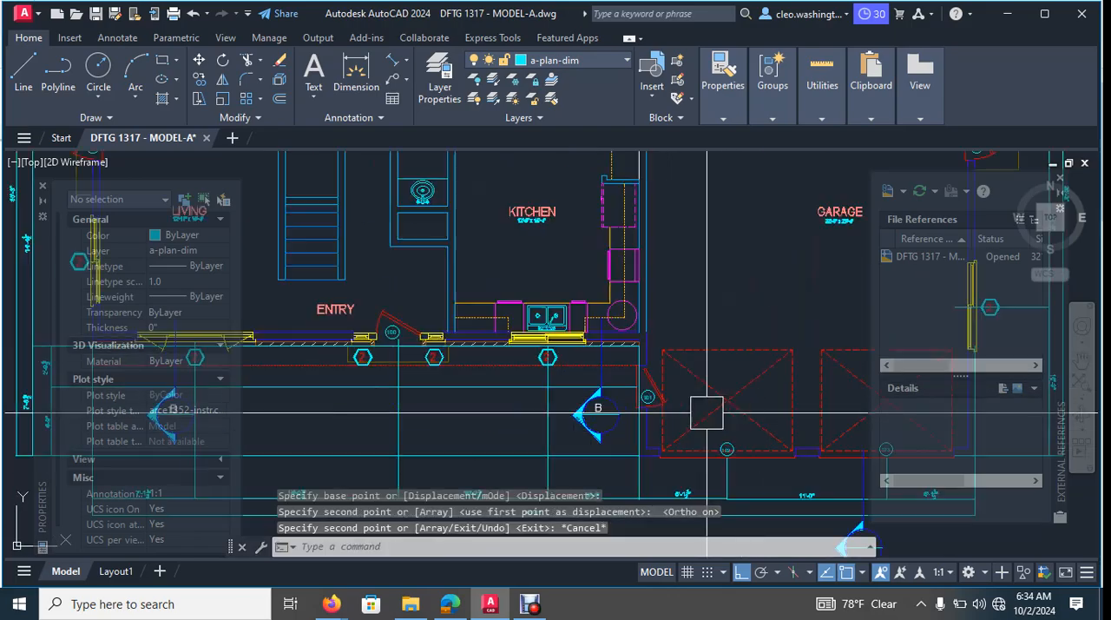
pyautogui.scroll(8, 621, 419)
pyautogui.press('Escape')
pyautogui.press('Escape')
pyautogui.click(458, 358)
pyautogui.write('c')
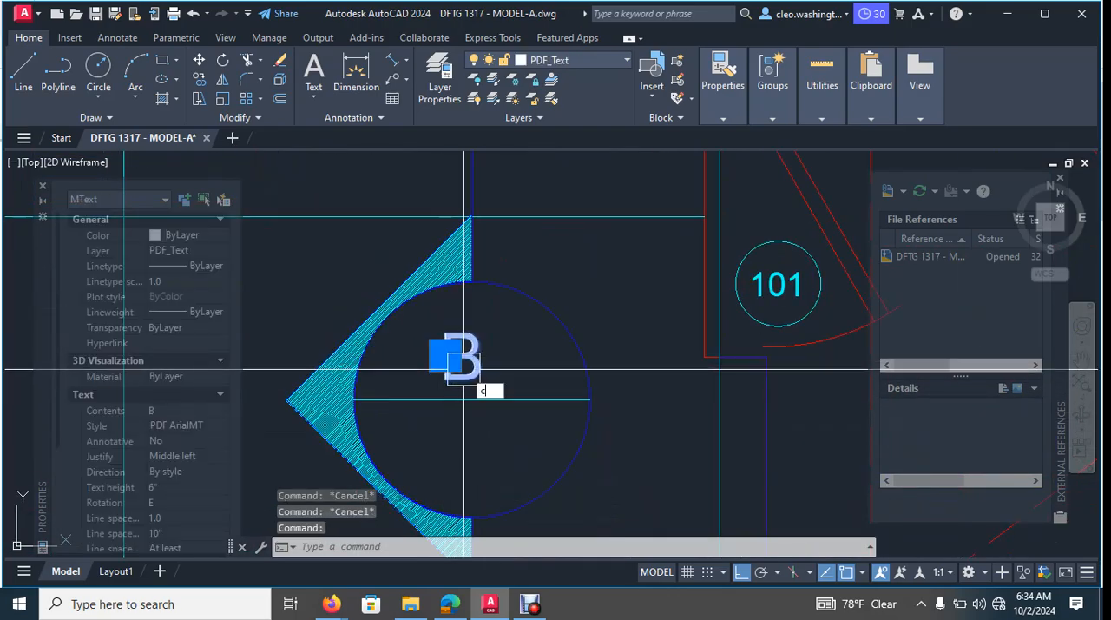
pyautogui.write('o')
pyautogui.press('Return')
pyautogui.click(465, 369)
pyautogui.scroll(-6, 469, 373)
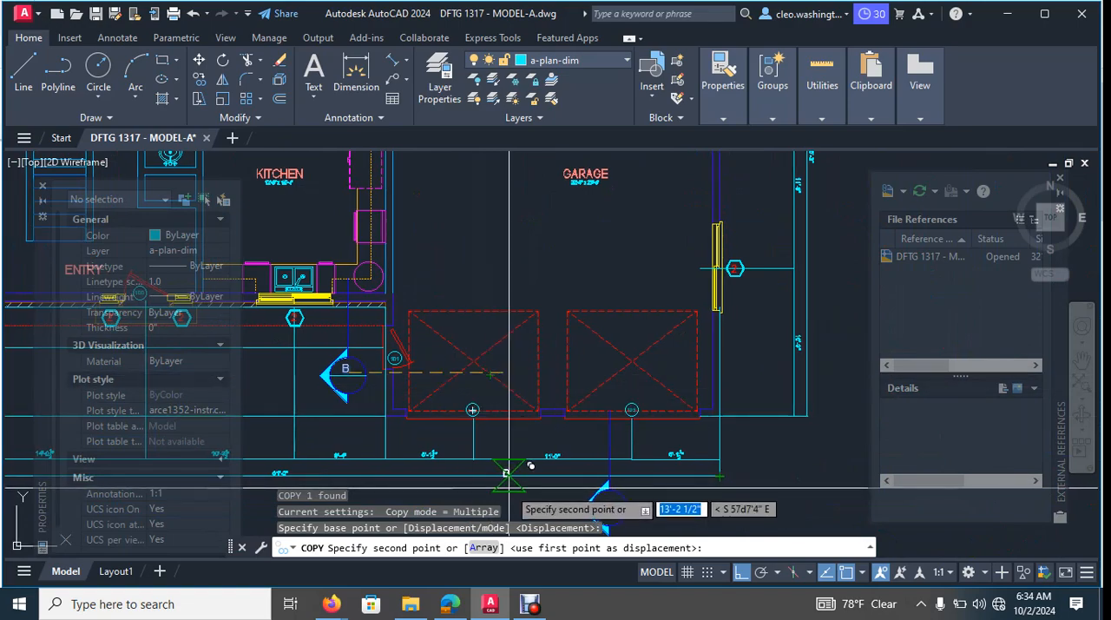
pyautogui.press('F8')
pyautogui.scroll(5, 611, 469)
pyautogui.scroll(5, 650, 315)
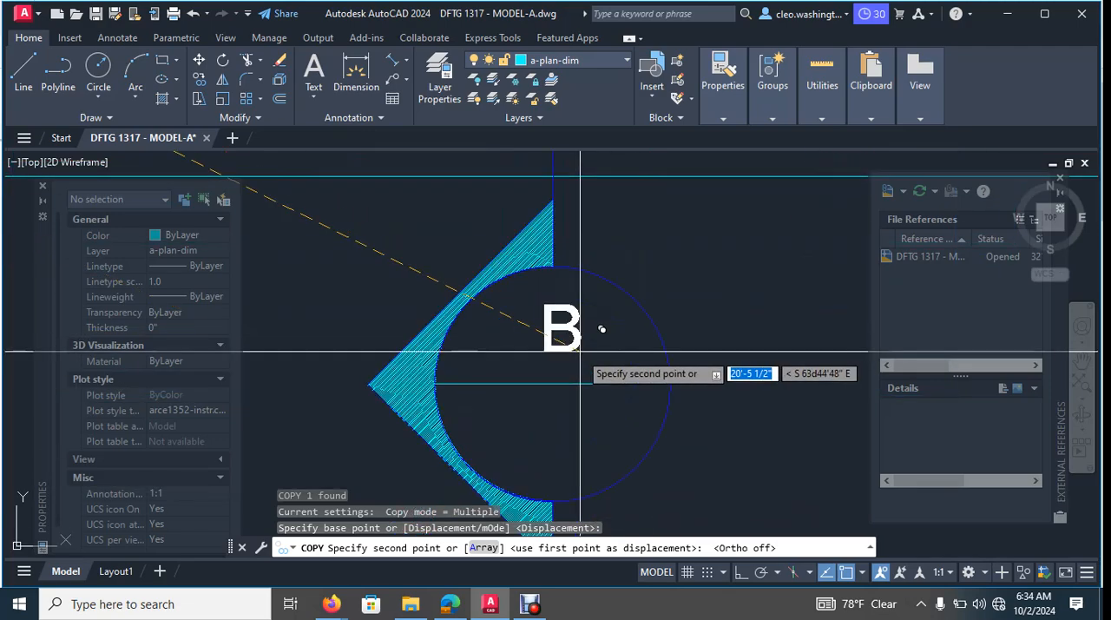
pyautogui.click(557, 354)
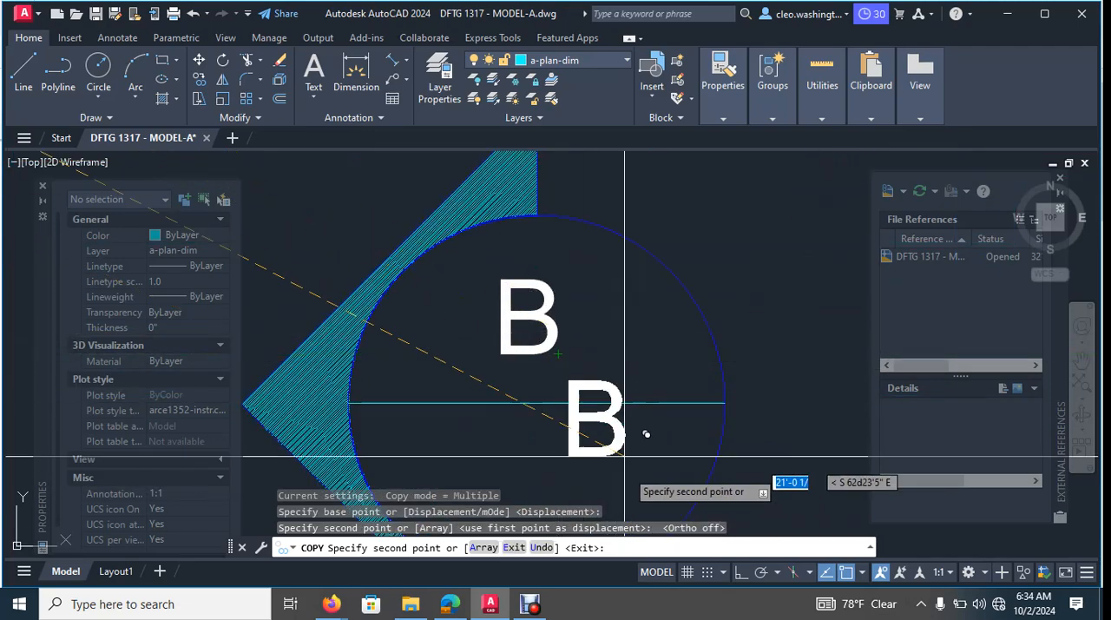
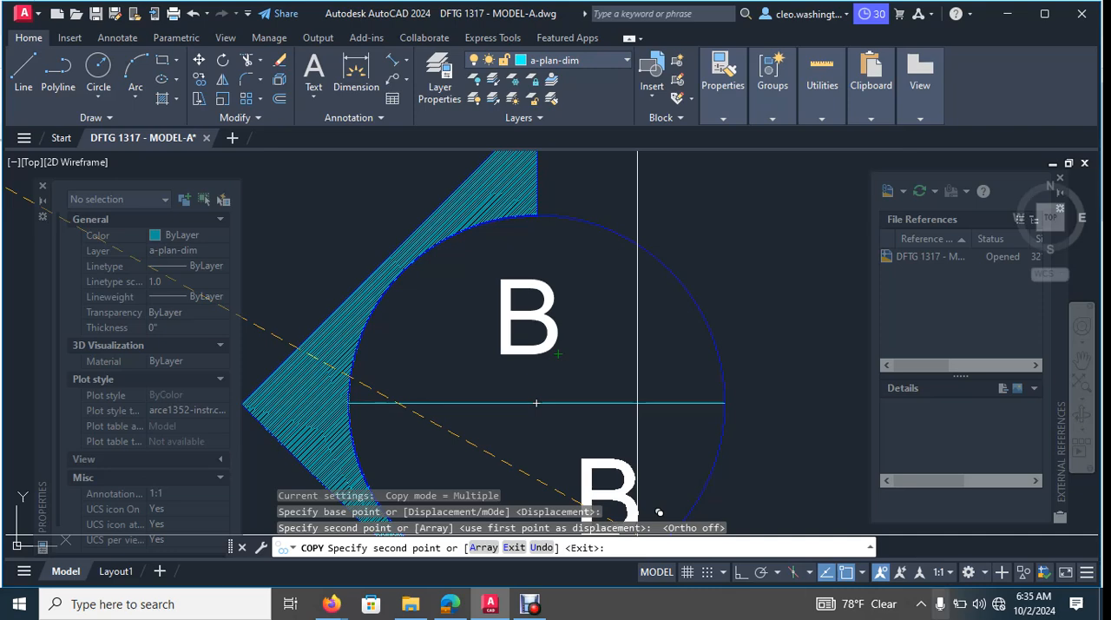
# - End the copying and delete the section marker objects standing above the rear of the floor plan
pyautogui.press('Escape')
pyautogui.scroll(-6, 567, 423)
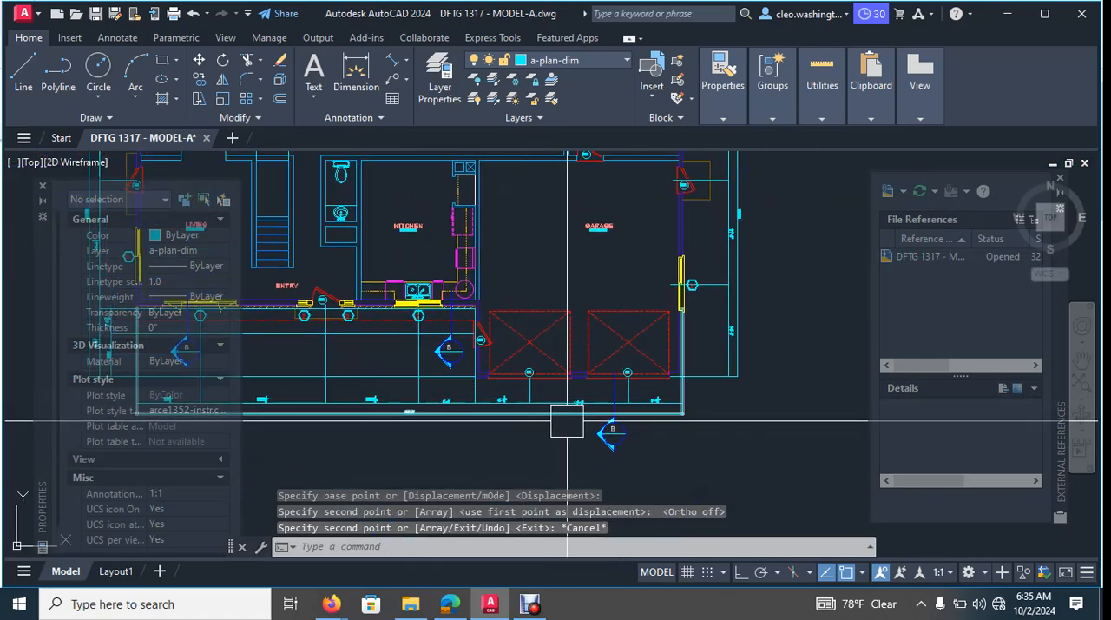
pyautogui.scroll(-4, 567, 423)
pyautogui.scroll(-2, 552, 269)
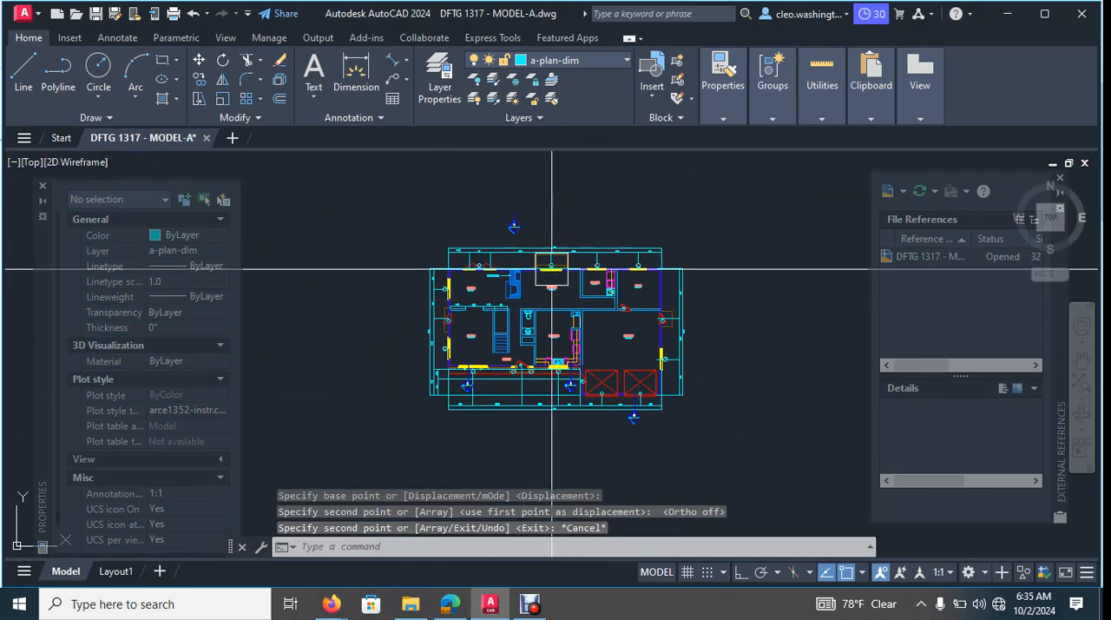
pyautogui.scroll(6, 532, 217)
pyautogui.click(501, 201)
pyautogui.click(400, 293)
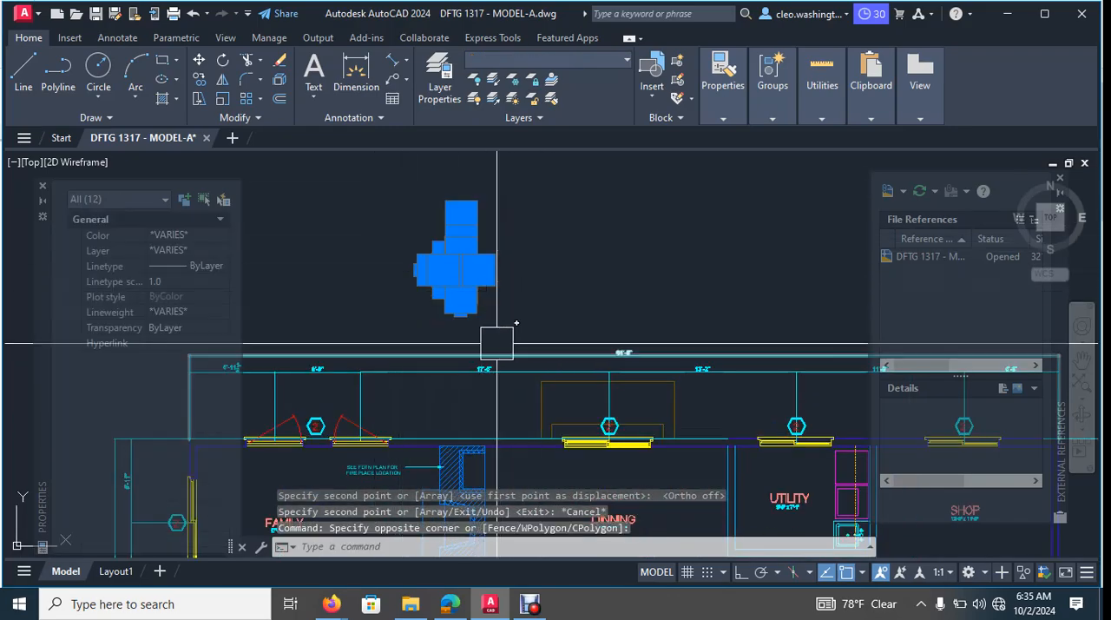
pyautogui.press('Delete')
pyautogui.scroll(-8, 602, 368)
pyautogui.scroll(10, 673, 312)
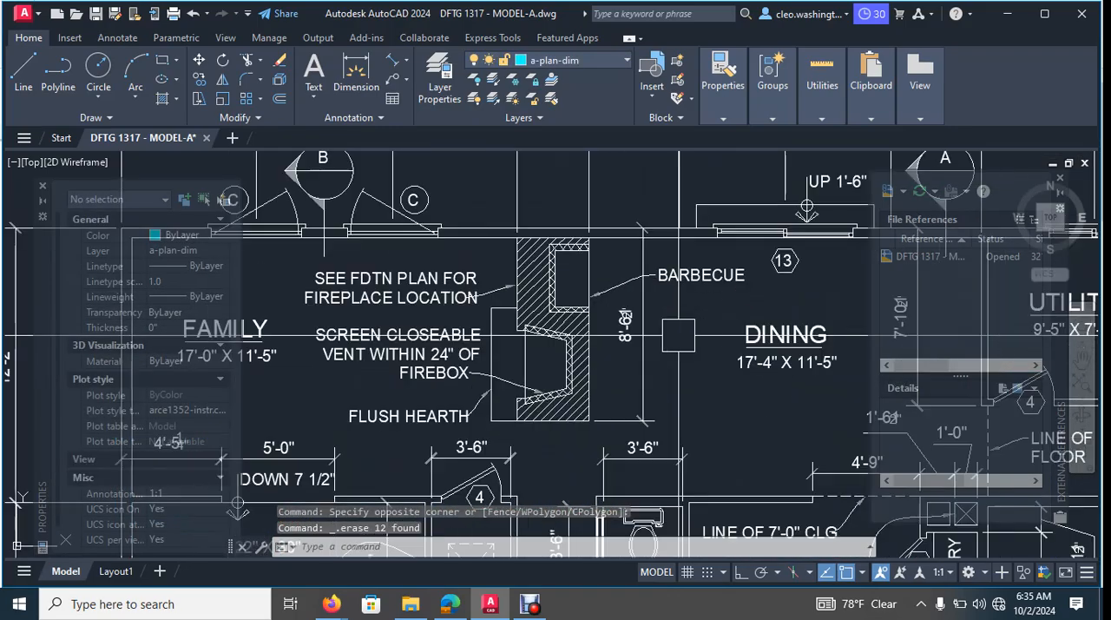
pyautogui.scroll(-3, 678, 335)
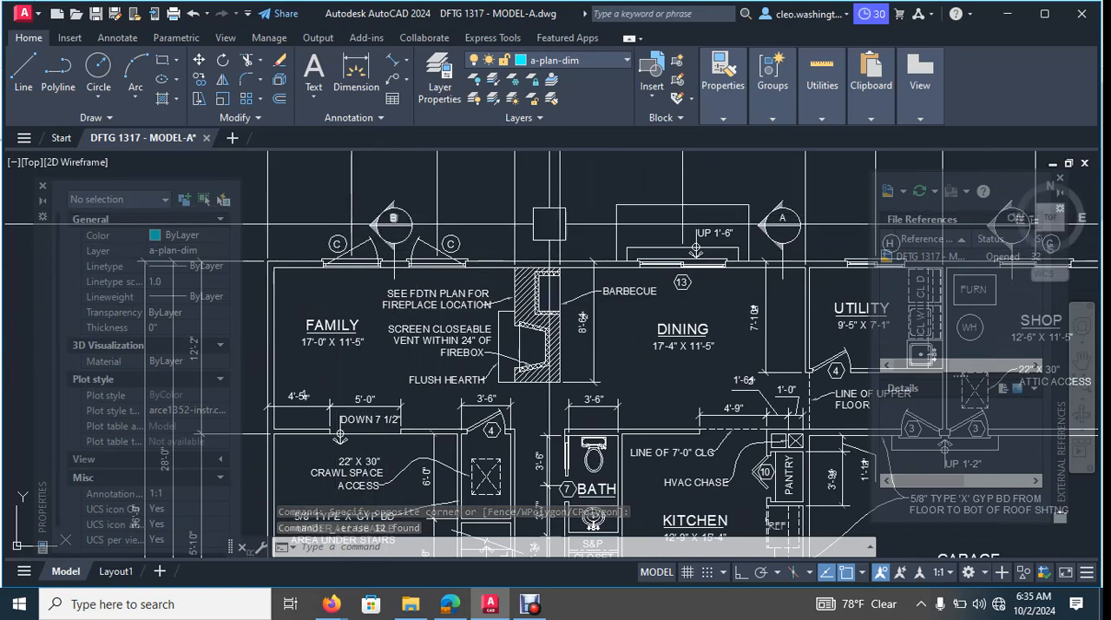
pyautogui.moveTo(720, 257); pyautogui.dragTo(464, 268, button='middle')
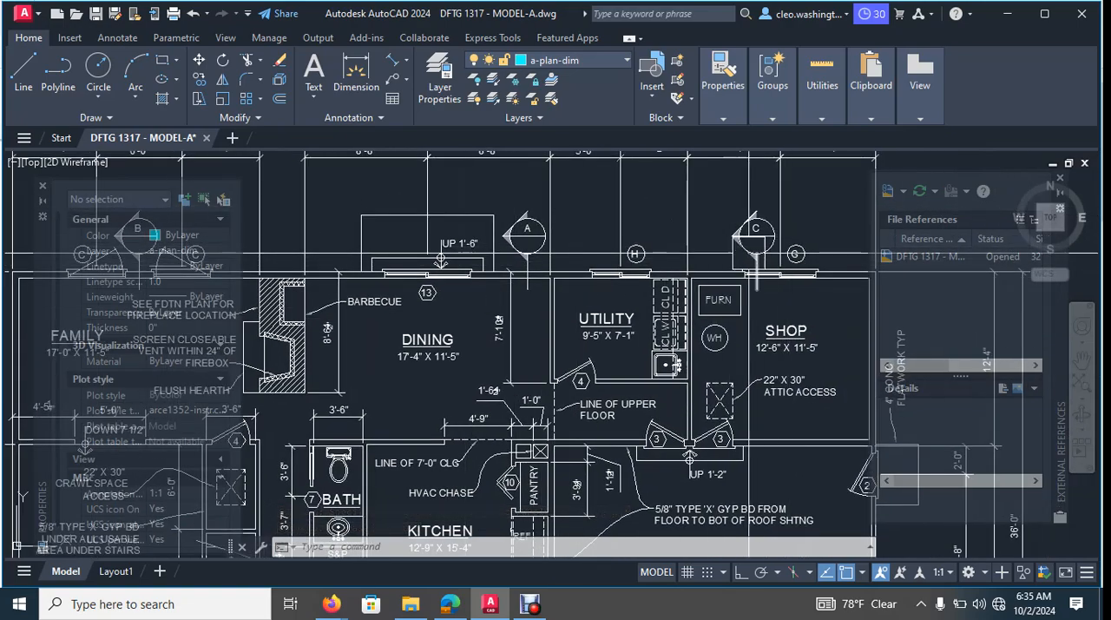
pyautogui.scroll(-6, 441, 254)
pyautogui.scroll(12, 665, 371)
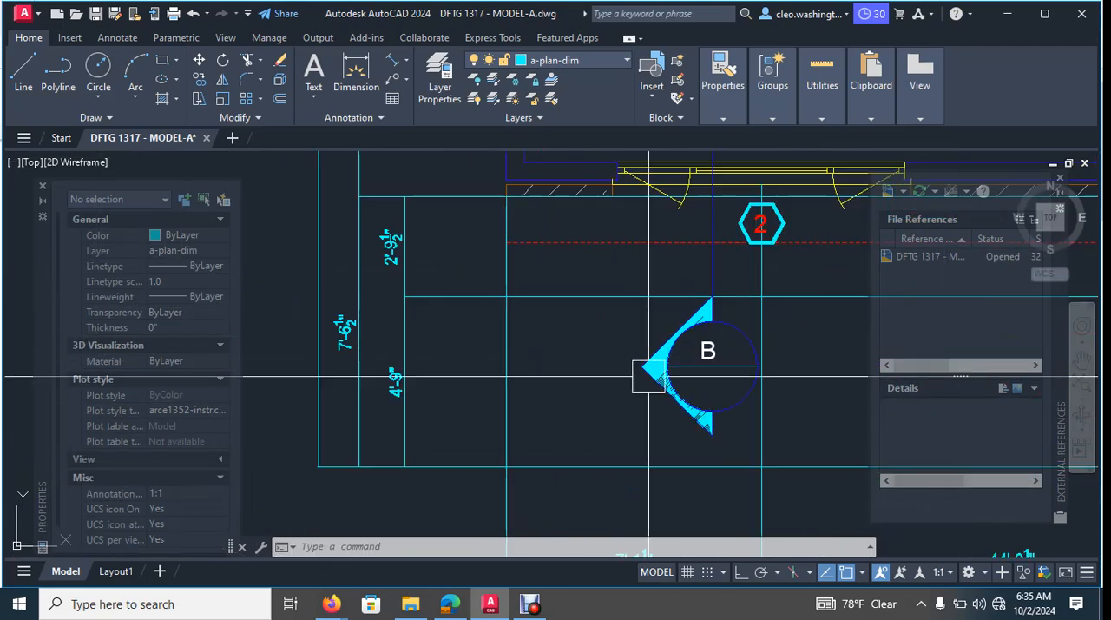
pyautogui.scroll(6, 709, 348)
pyautogui.moveTo(800, 251); pyautogui.dragTo(584, 324, button='middle')
pyautogui.click(627, 300)
pyautogui.click(441, 411)
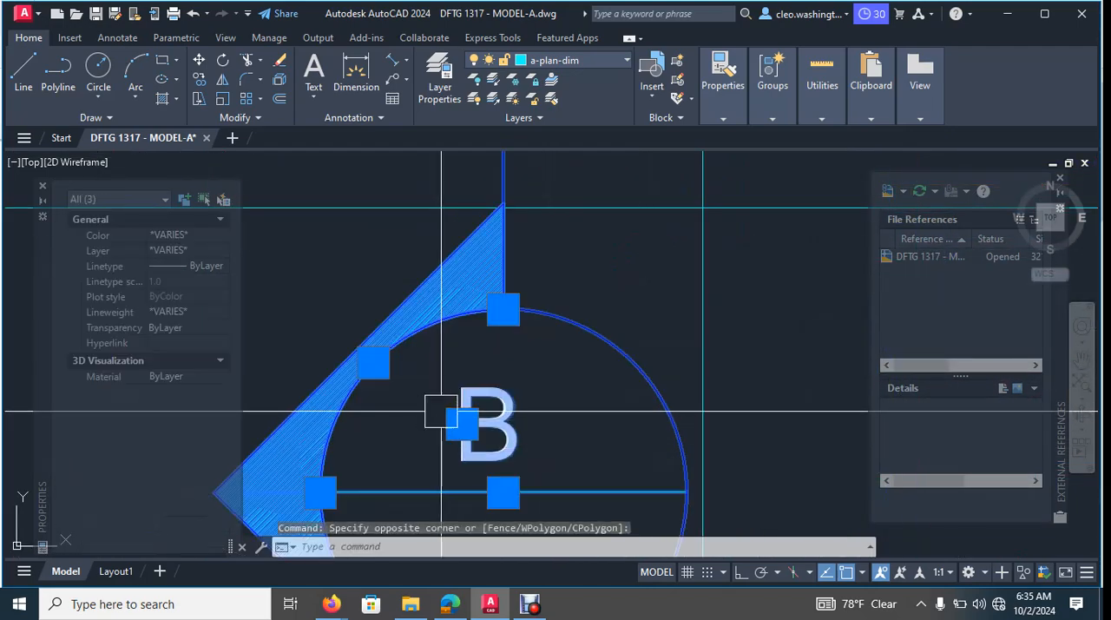
pyautogui.press('Return')
pyautogui.scroll(-4, 478, 304)
pyautogui.moveTo(481, 283); pyautogui.dragTo(564, 523, button='middle')
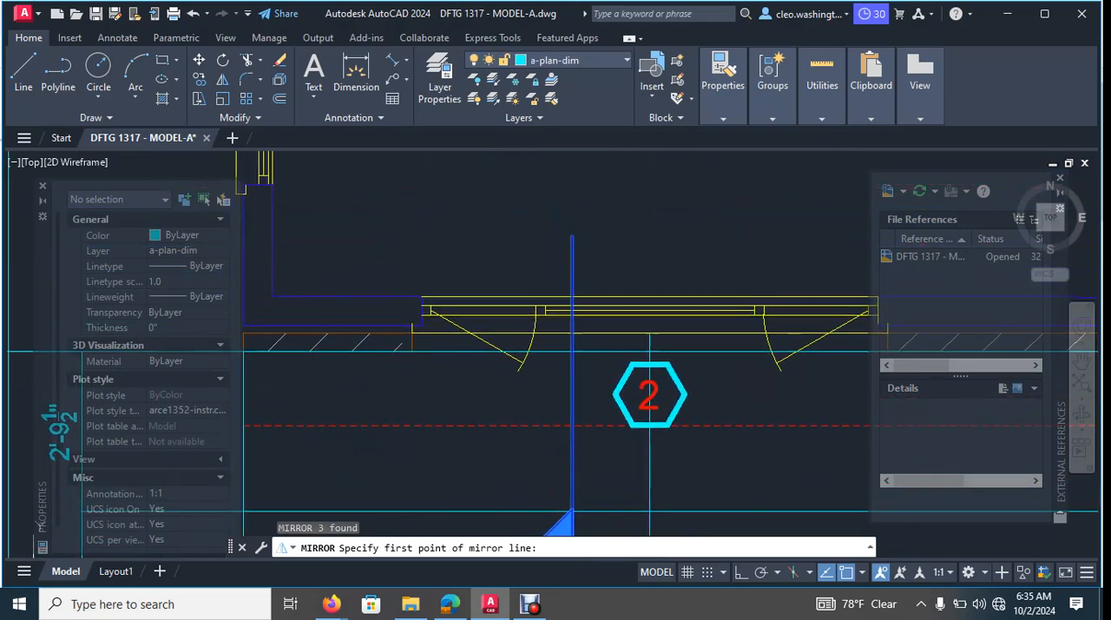
pyautogui.scroll(2, 560, 218)
pyautogui.click(580, 248)
pyautogui.scroll(-4, 528, 276)
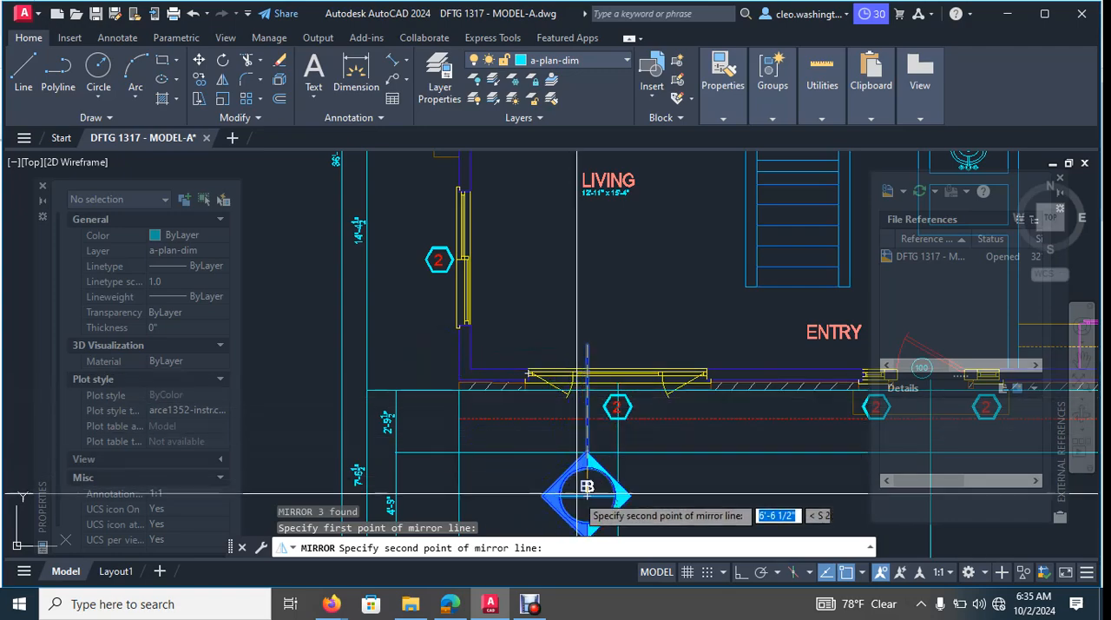
pyautogui.press('F8')
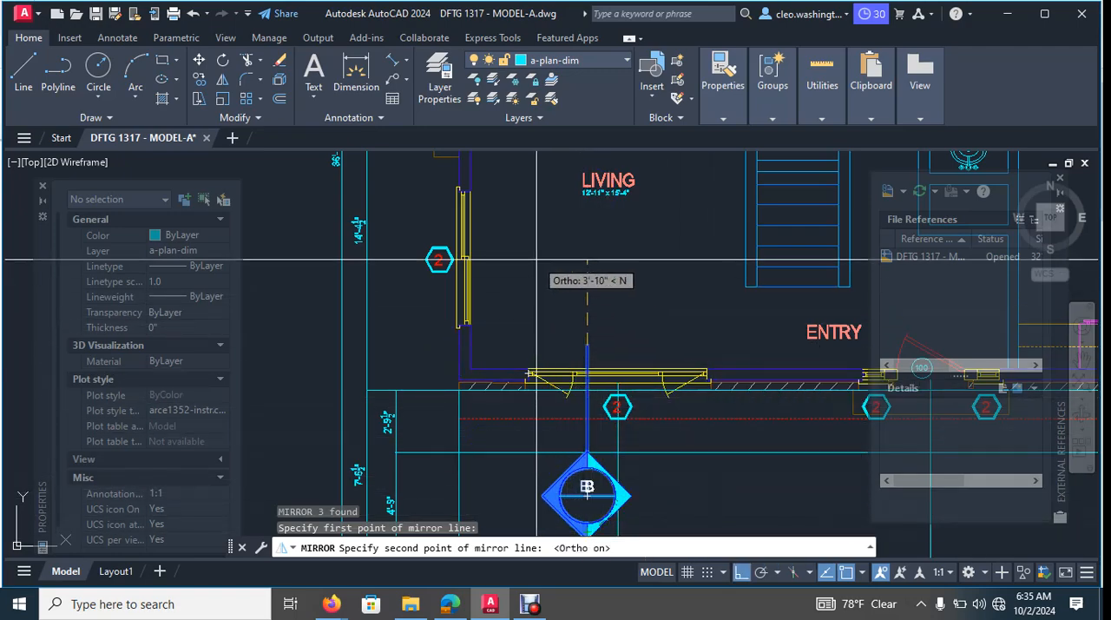
pyautogui.click(502, 316)
pyautogui.moveTo(654, 281); pyautogui.dragTo(666, 377, button='middle')
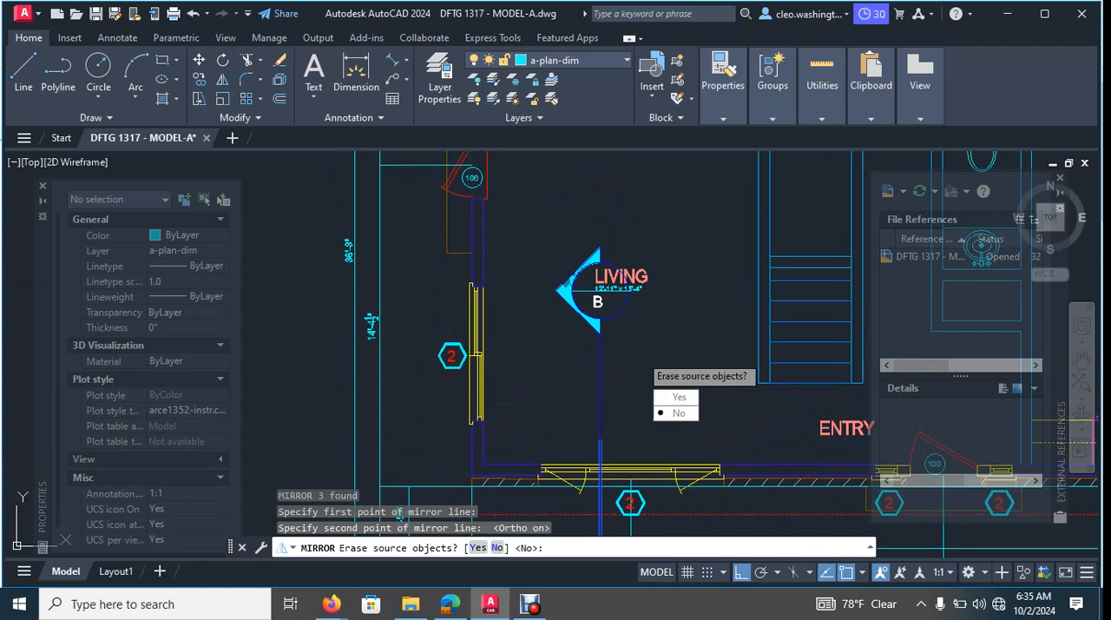
pyautogui.scroll(2, 599, 320)
pyautogui.press('Escape')
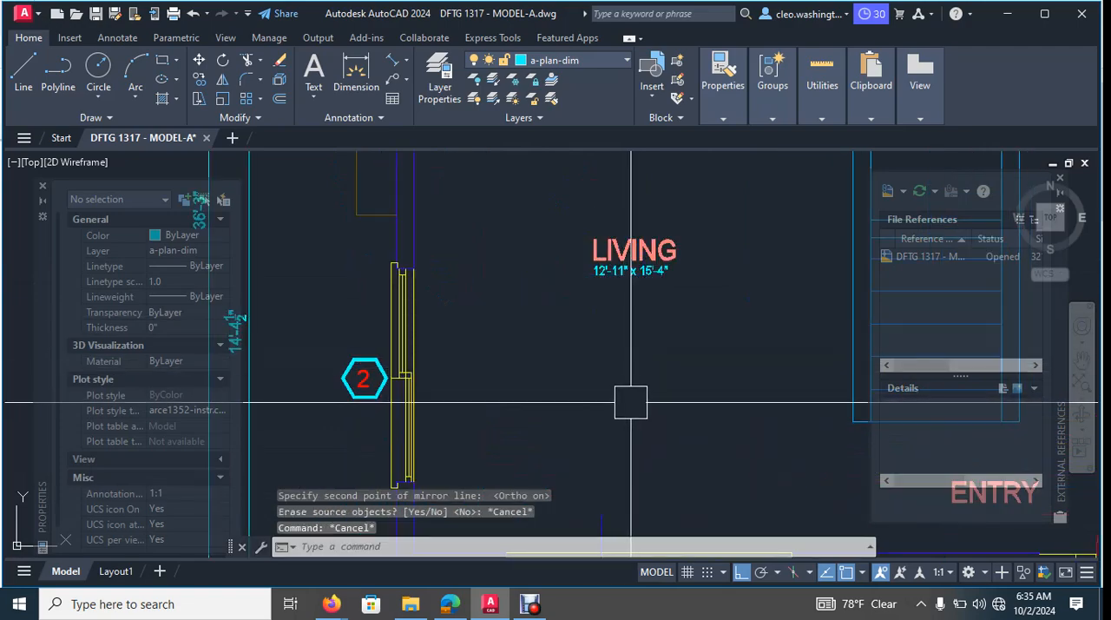
pyautogui.scroll(-4, 630, 402)
pyautogui.scroll(2, 645, 340)
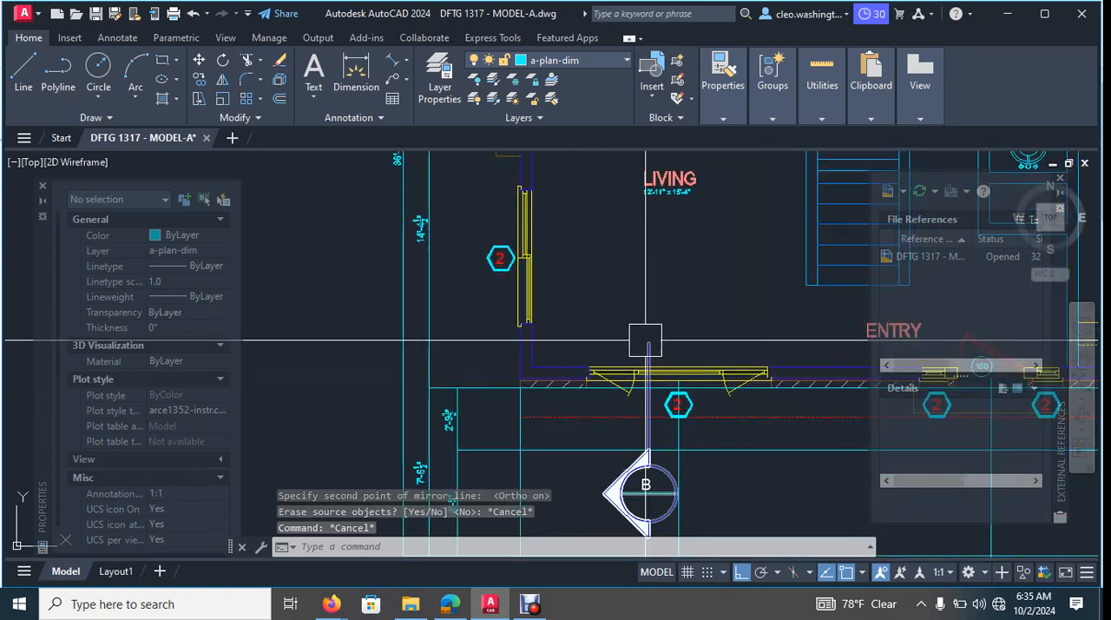
pyautogui.click(650, 328)
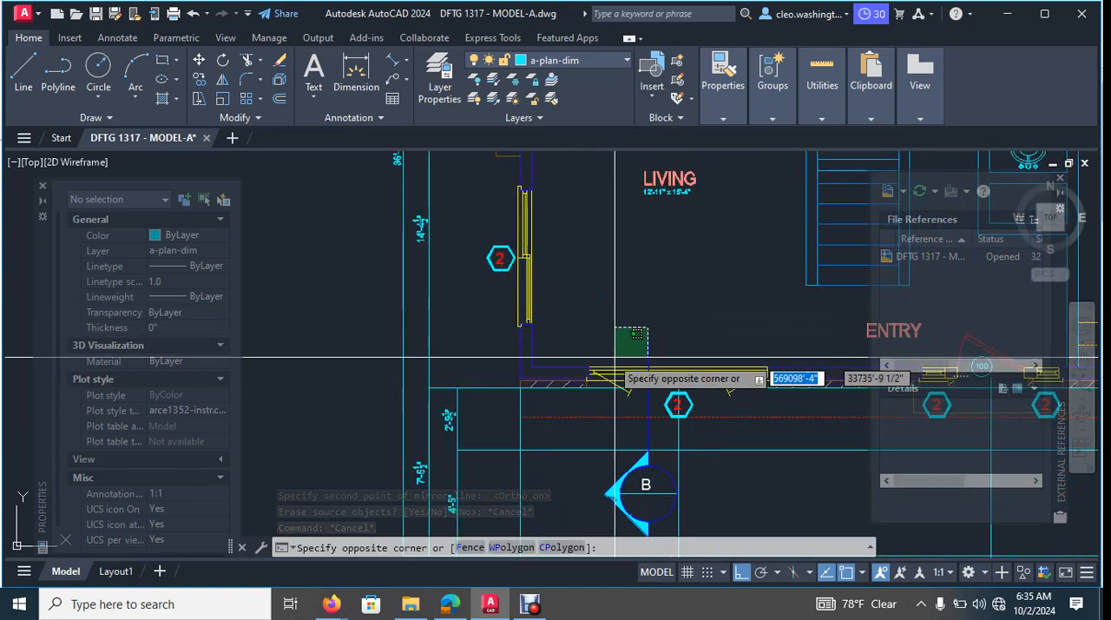
pyautogui.press('Escape')
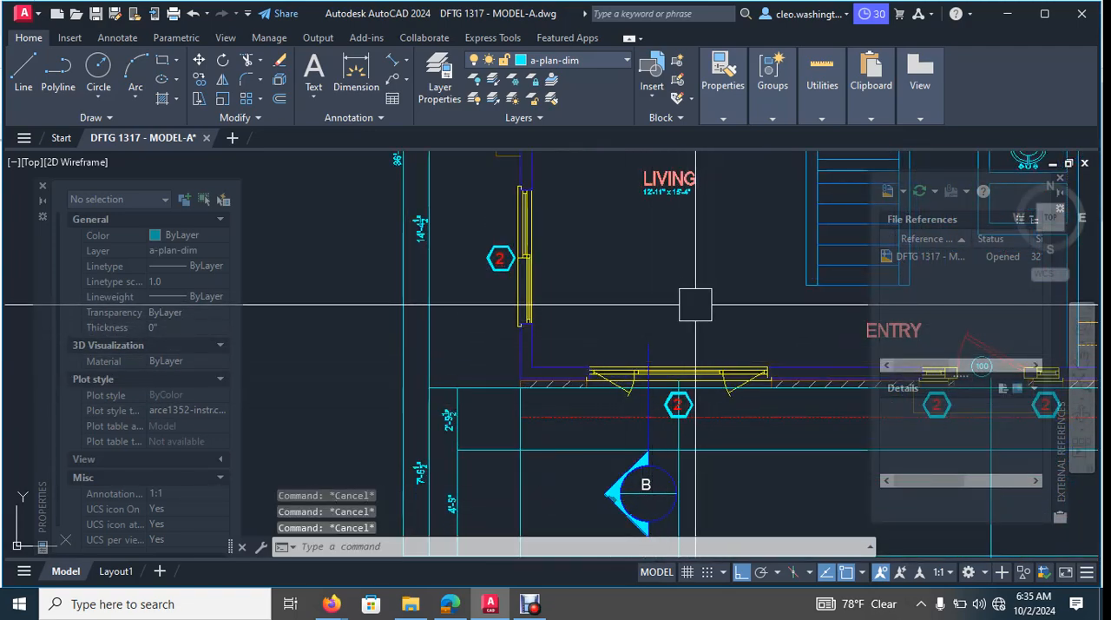
# - Mirror the section marks block below the living room window about a horizontal line through its leader's upper end, keeping the original
pyautogui.write('mi')
pyautogui.press('Return')
pyautogui.scroll(3, 693, 290)
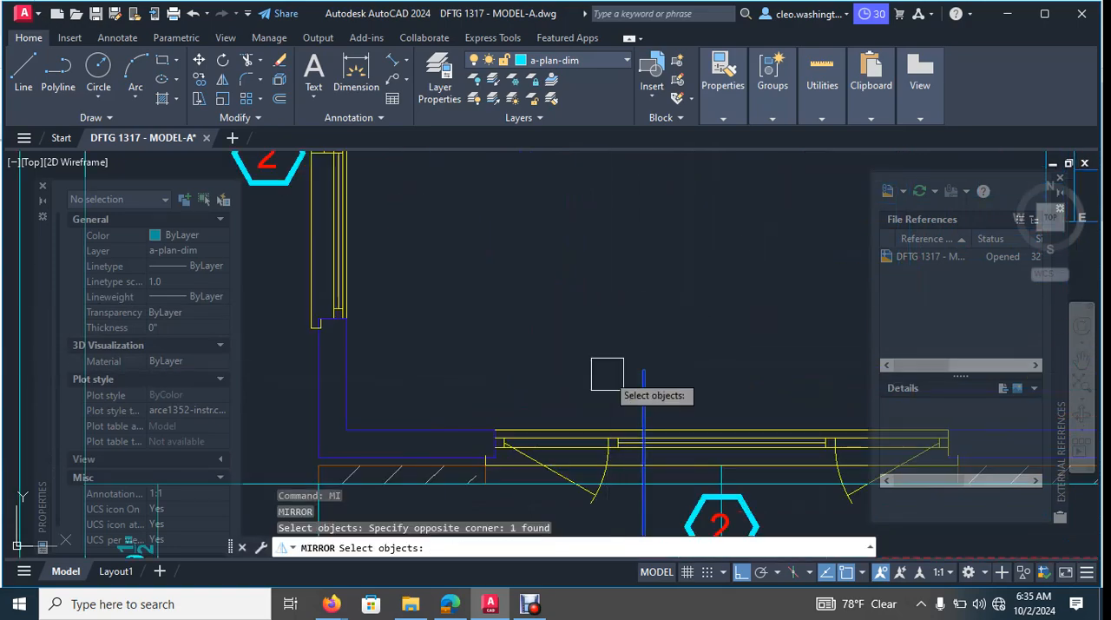
pyautogui.rightClick(639, 374)
pyautogui.click(644, 370)
pyautogui.click(519, 360)
pyautogui.rightClick(518, 361)
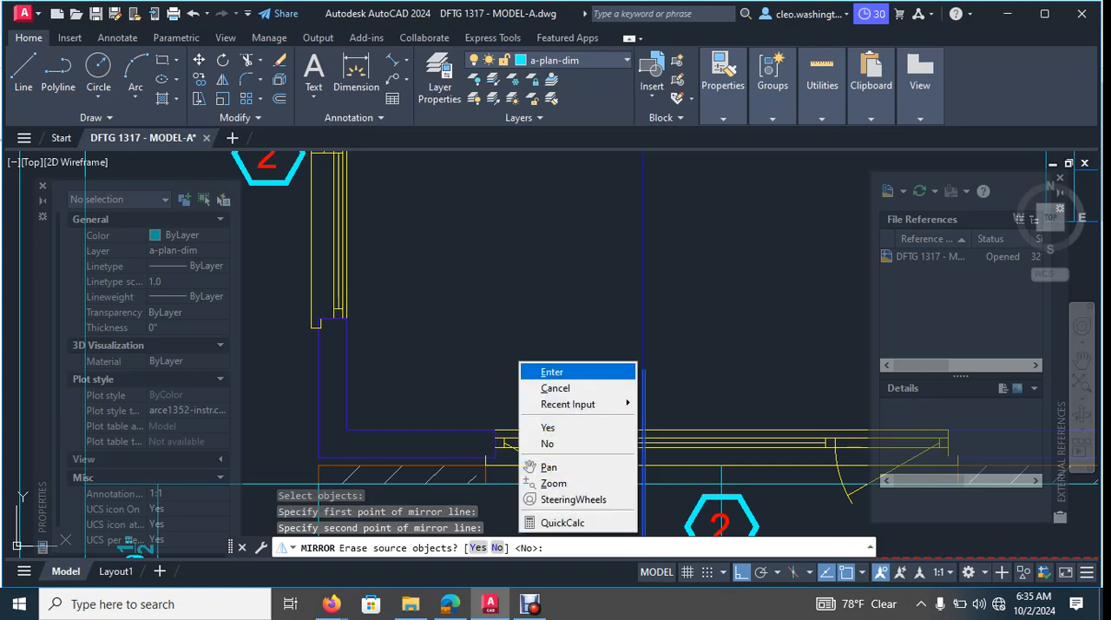
pyautogui.click(551, 371)
pyautogui.scroll(-4, 656, 321)
pyautogui.press('Escape')
# - Move the letter B from the marker below the living room window about 13'-7" due north into the mirrored marker's upper half
pyautogui.scroll(3, 664, 464)
pyautogui.scroll(4, 592, 349)
pyautogui.press('Escape')
pyautogui.click(601, 341)
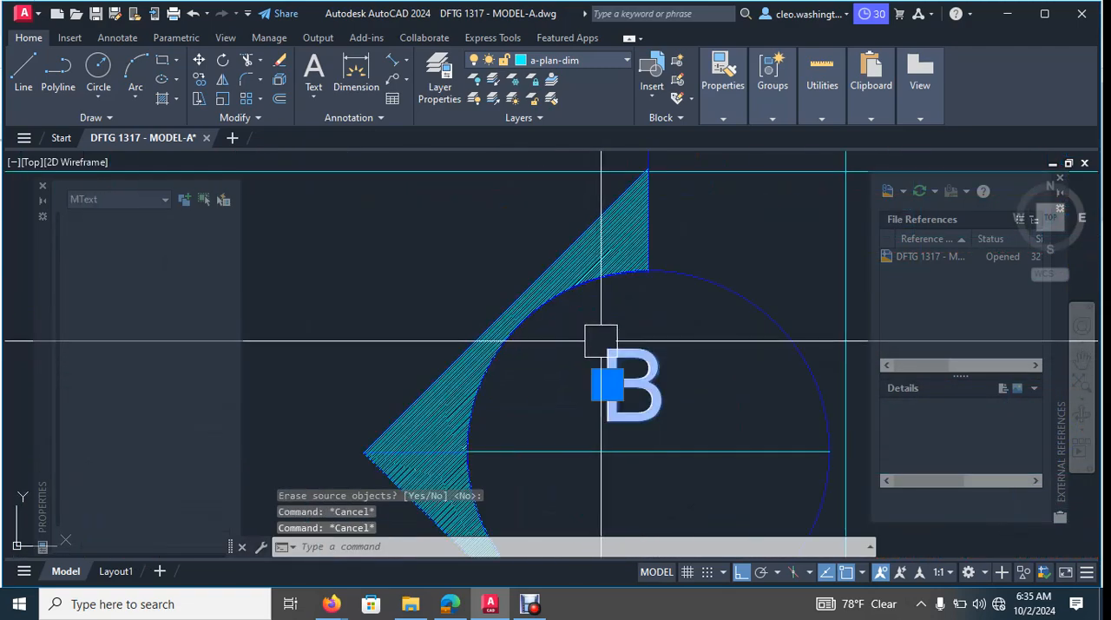
pyautogui.write('m')
pyautogui.press('Return')
pyautogui.click(615, 355)
pyautogui.scroll(-8, 605, 255)
pyautogui.scroll(4, 621, 358)
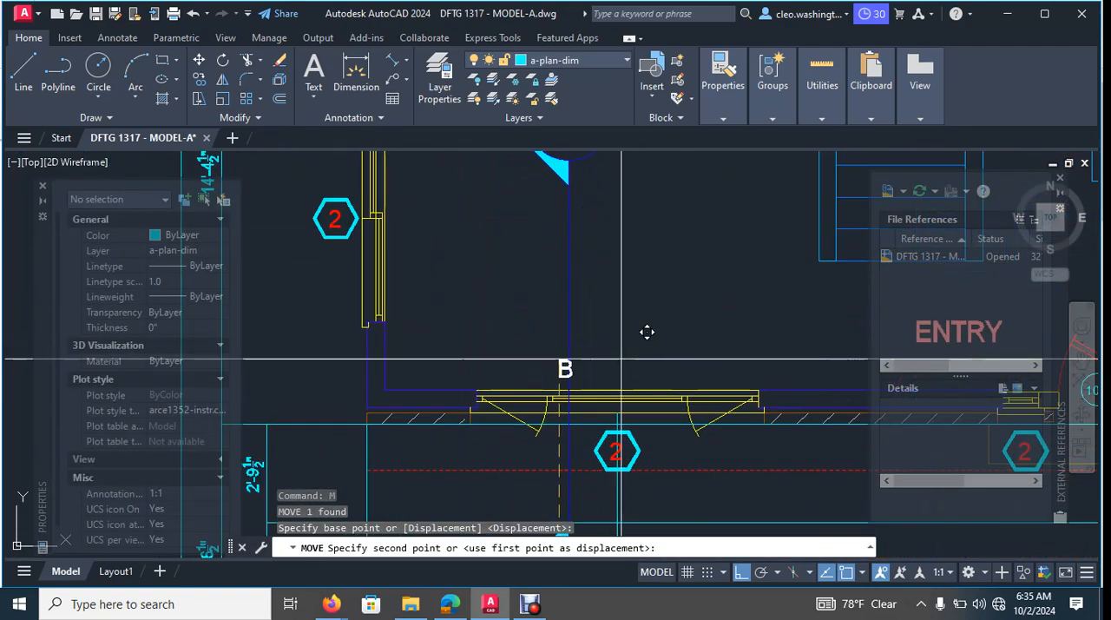
pyautogui.scroll(8, 534, 208)
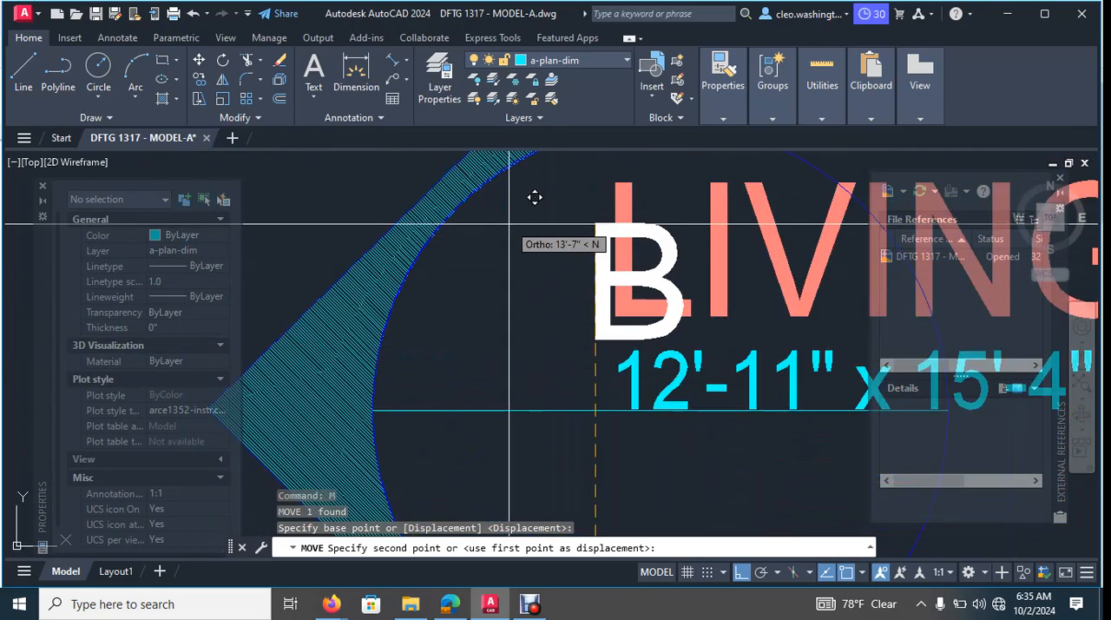
pyautogui.click(526, 242)
pyautogui.press('Escape')
pyautogui.scroll(-8, 525, 293)
pyautogui.press('Escape')
pyautogui.press('Escape')
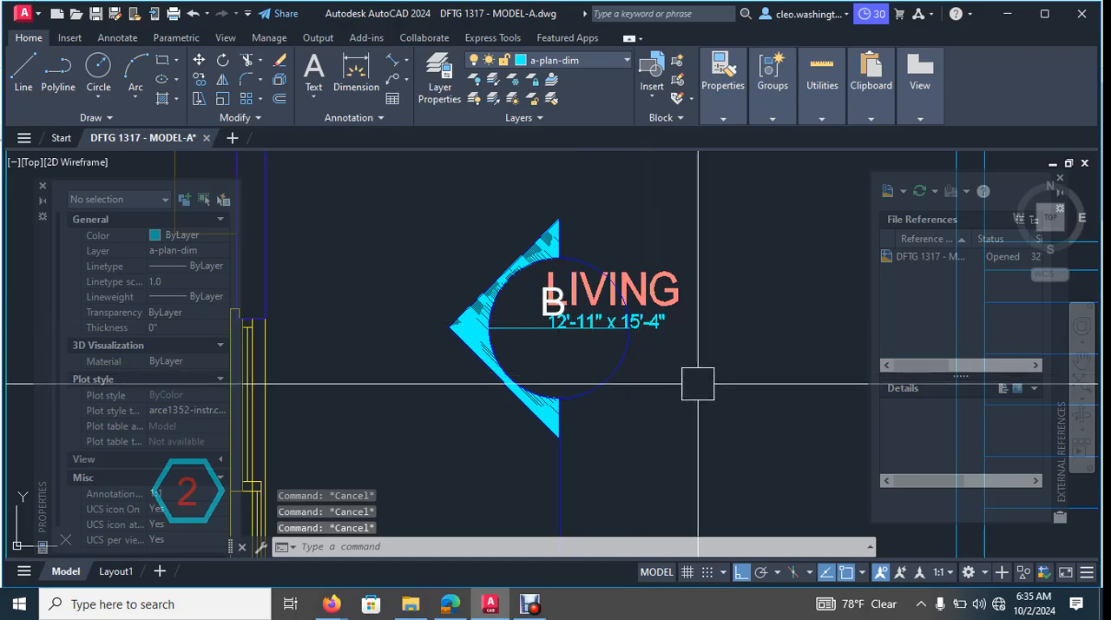
# - Move the mirrored marker together with its letter B about 25' to above the rear wall, between the family room windows and the fireplace, with Ortho off
pyautogui.scroll(5, 521, 382)
pyautogui.click(528, 362)
pyautogui.scroll(-6, 515, 399)
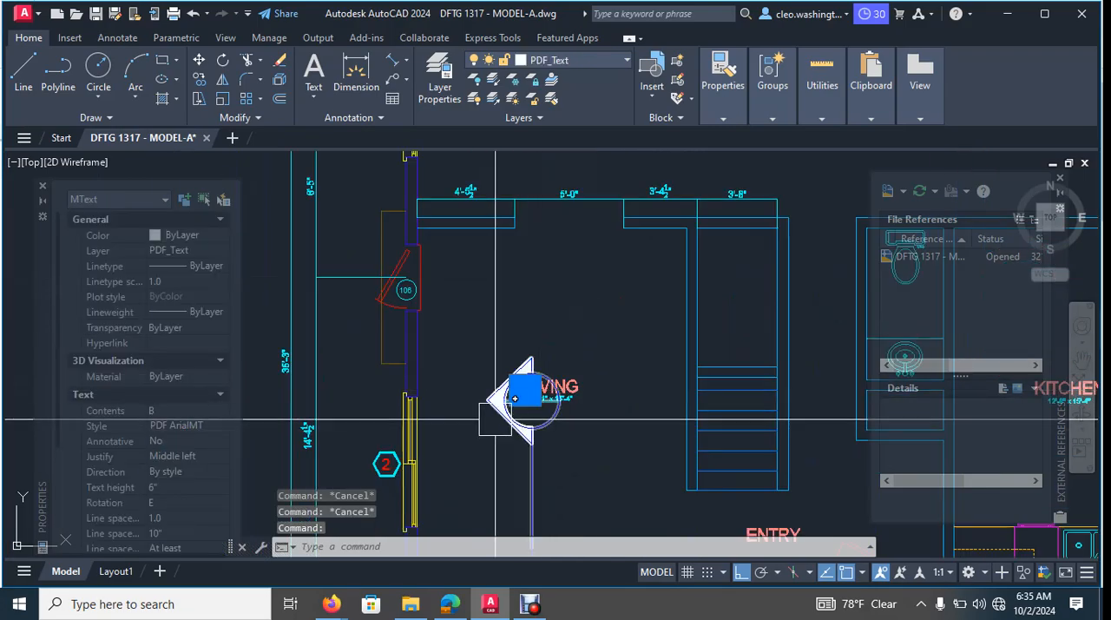
pyautogui.scroll(7, 508, 414)
pyautogui.click(593, 396)
pyautogui.press('Return')
pyautogui.click(654, 410)
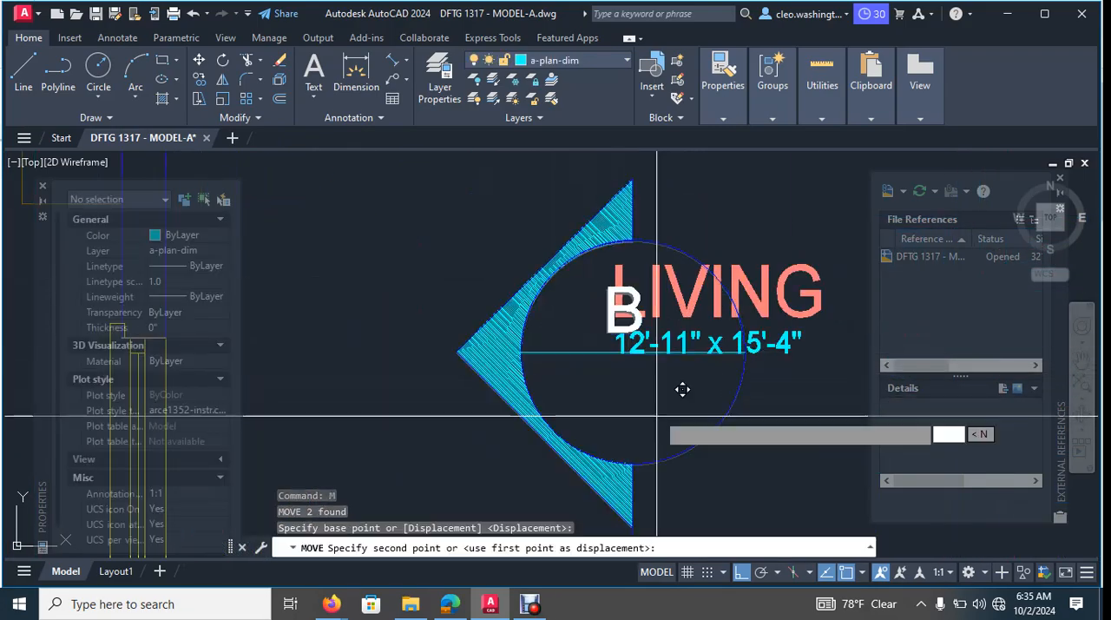
pyautogui.scroll(-6, 654, 411)
pyautogui.moveTo(680, 200); pyautogui.dragTo(615, 452, button='middle')
pyautogui.moveTo(614, 320); pyautogui.dragTo(610, 427, button='middle')
pyautogui.scroll(3, 673, 277)
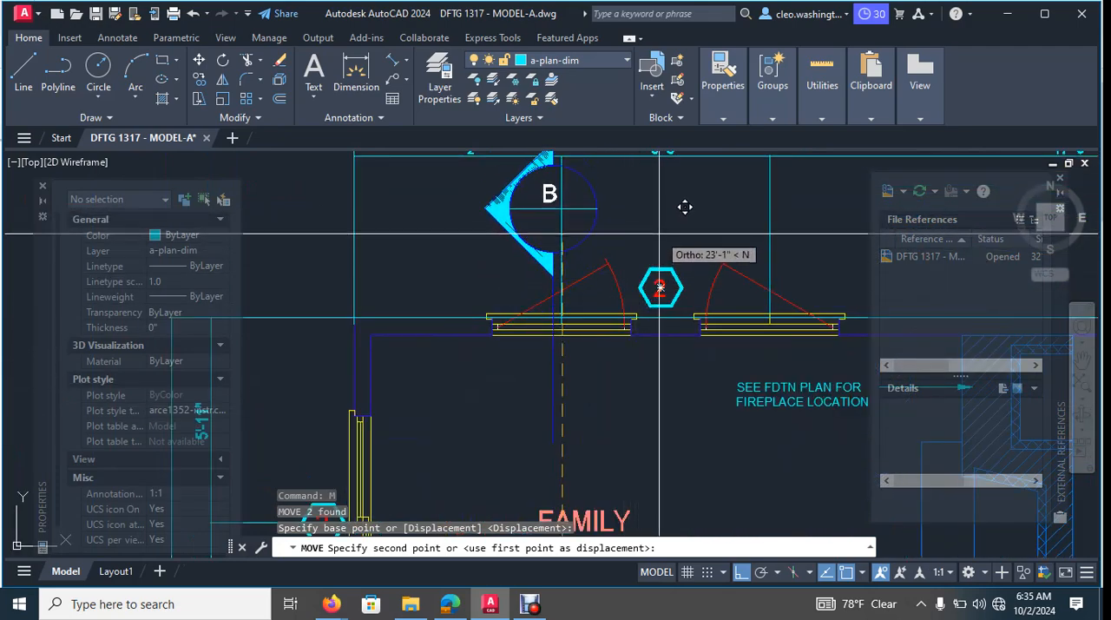
pyautogui.moveTo(660, 231); pyautogui.dragTo(632, 280, button='middle')
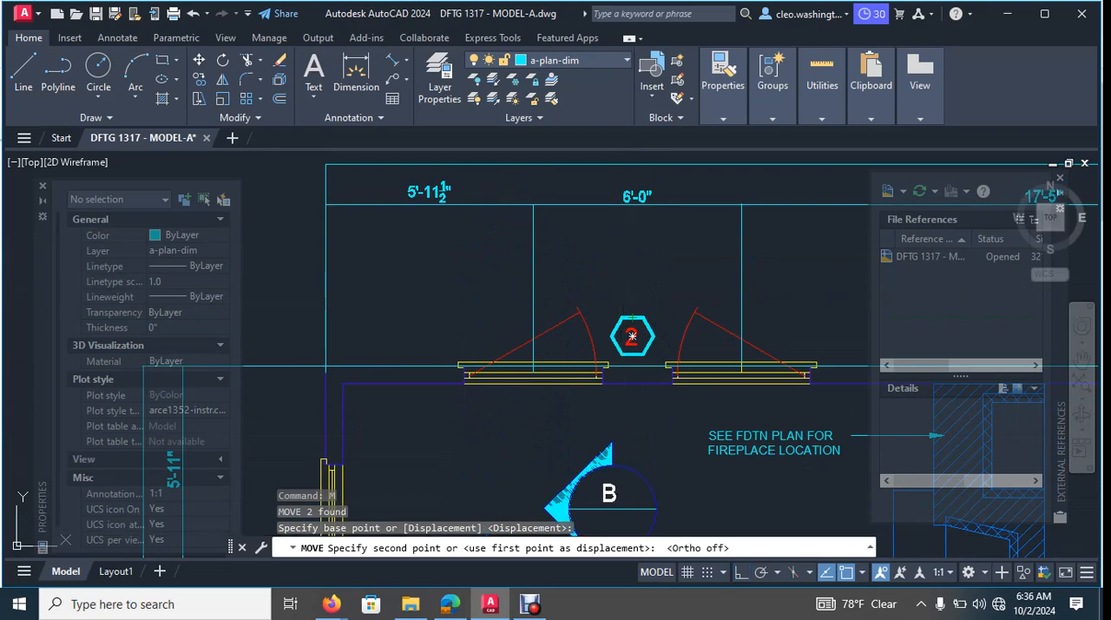
pyautogui.scroll(-4, 642, 270)
pyautogui.scroll(2, 655, 260)
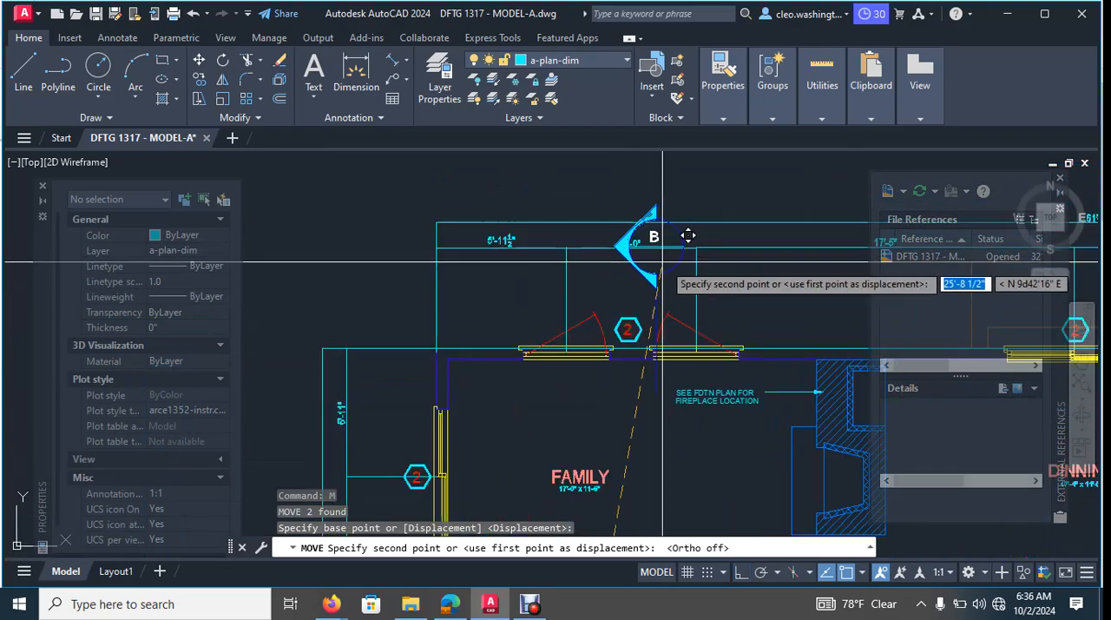
pyautogui.scroll(2, 712, 278)
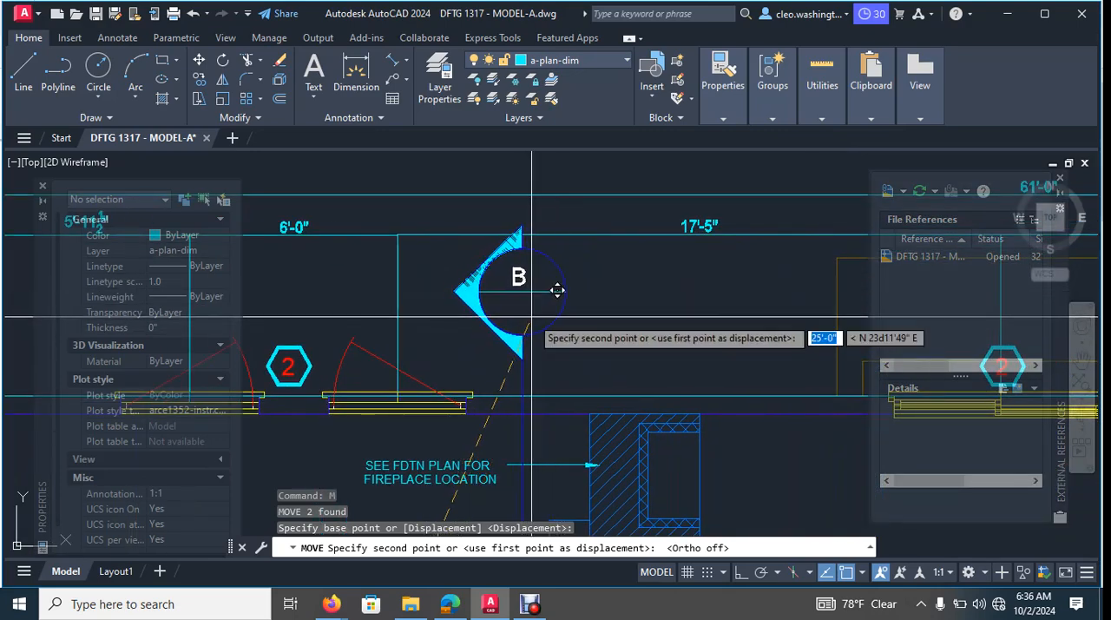
pyautogui.press('Escape')
# - Examine the section marks and their leaders below the living room window, beside door 101, below garage door 103 and at the rear wall
pyautogui.scroll(-5, 556, 296)
pyautogui.scroll(2, 556, 295)
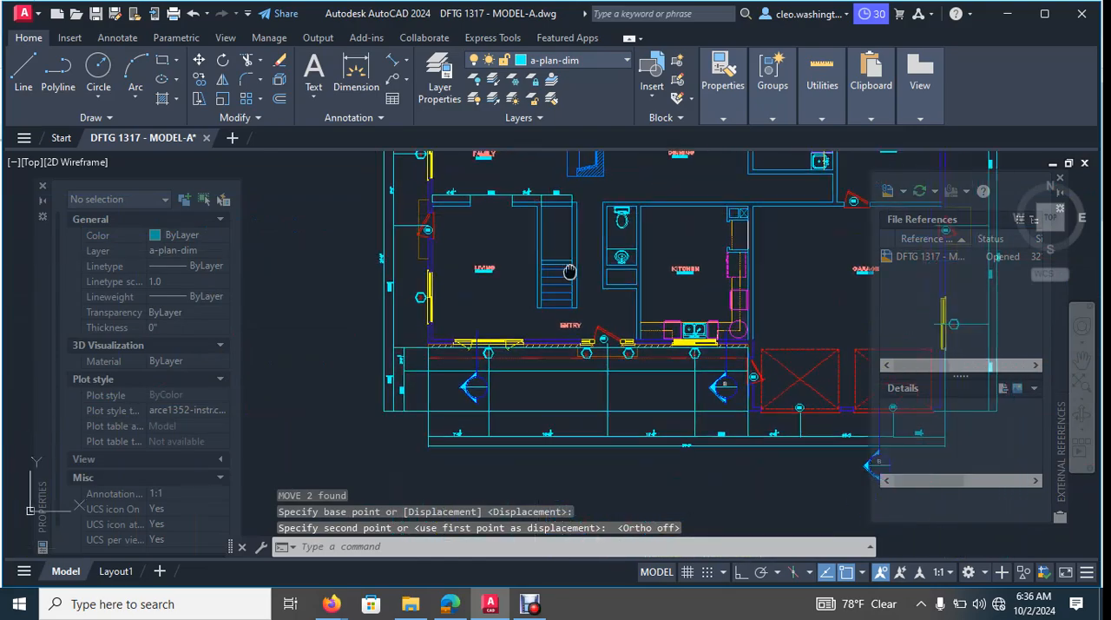
pyautogui.scroll(6, 484, 406)
pyautogui.moveTo(426, 240); pyautogui.dragTo(434, 385, button='middle')
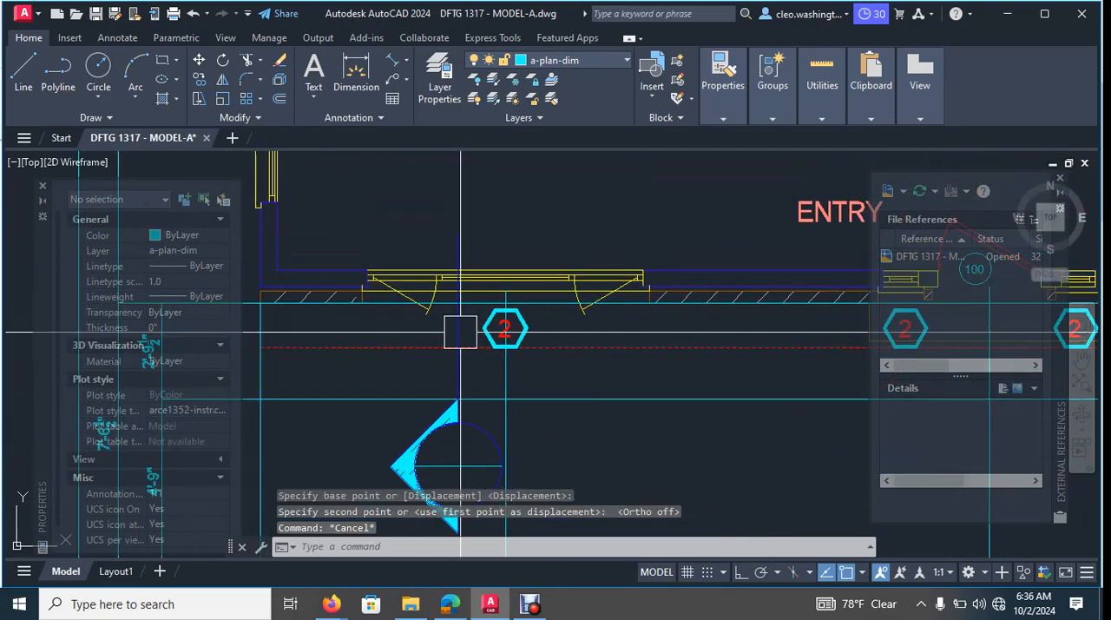
pyautogui.scroll(-6, 464, 328)
pyautogui.moveTo(566, 374)
pyautogui.mouseDown(button='middle')
pyautogui.moveTo(569, 362)
pyautogui.moveTo(494, 385)
pyautogui.mouseUp(button='middle')
pyautogui.scroll(10, 623, 338)
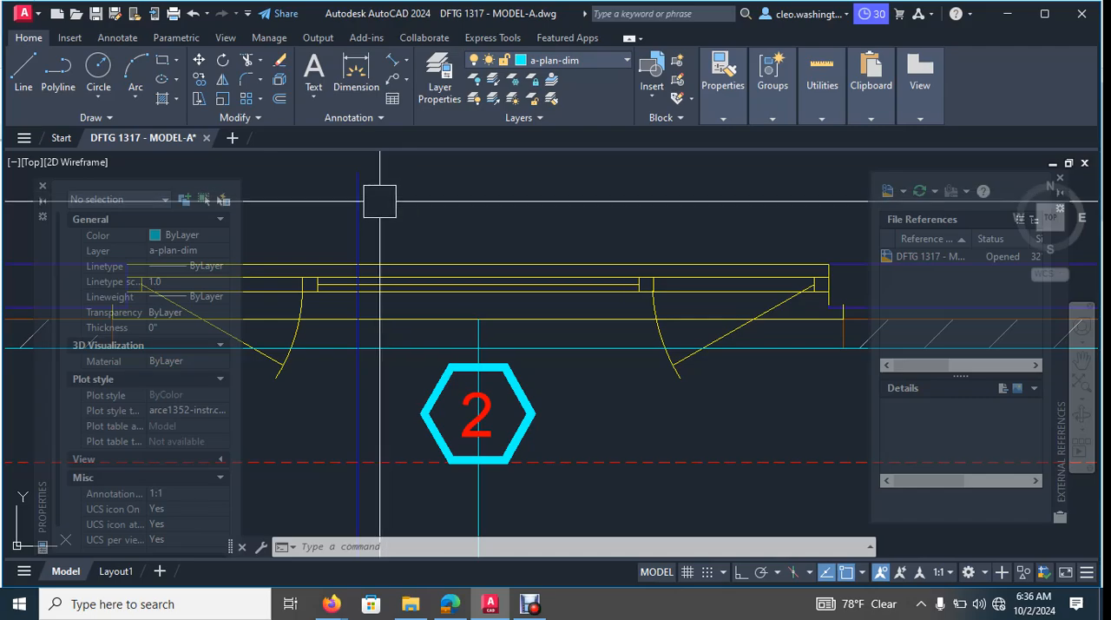
pyautogui.scroll(-8, 500, 327)
pyautogui.moveTo(619, 346); pyautogui.dragTo(424, 380, button='middle')
pyautogui.moveTo(557, 400); pyautogui.dragTo(517, 415, button='middle')
pyautogui.scroll(5, 595, 442)
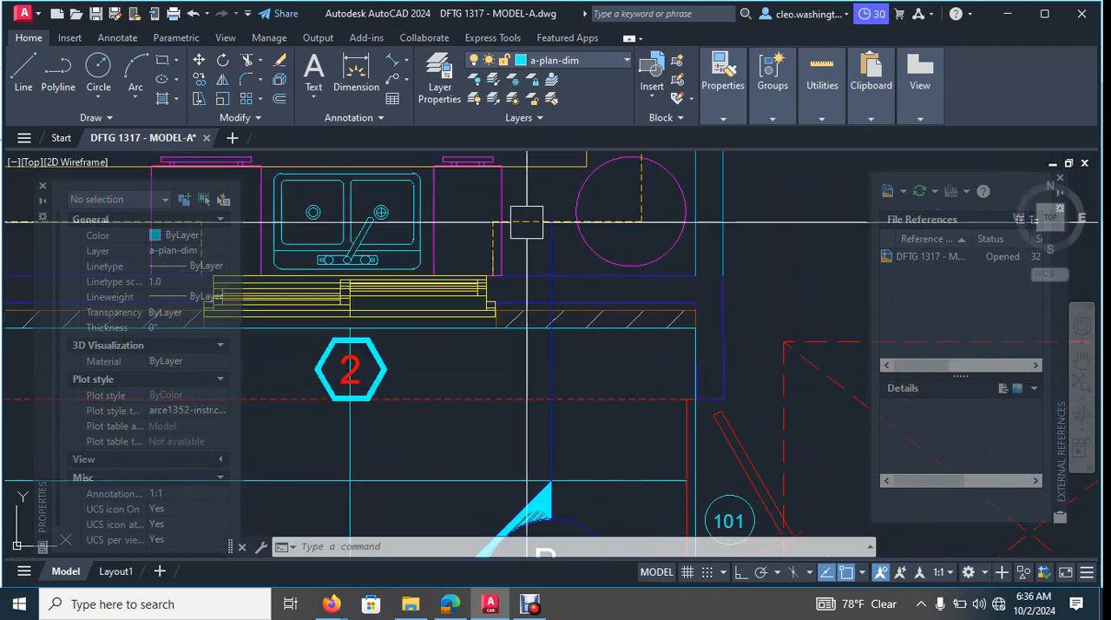
pyautogui.scroll(-5, 553, 290)
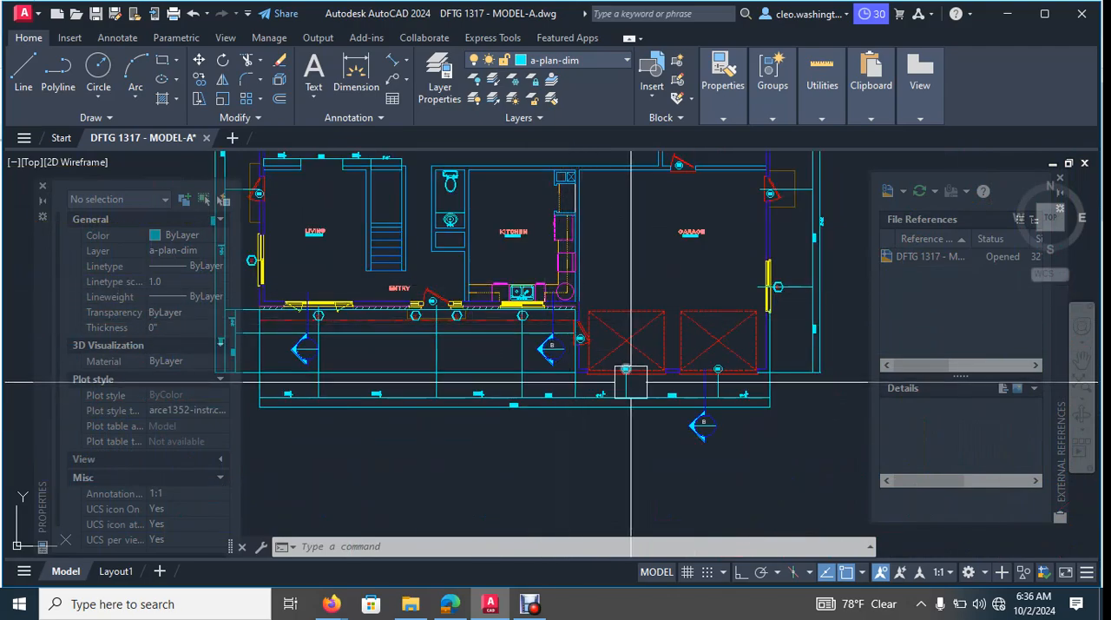
pyautogui.scroll(5, 631, 382)
pyautogui.scroll(-4, 489, 352)
pyautogui.scroll(4, 569, 421)
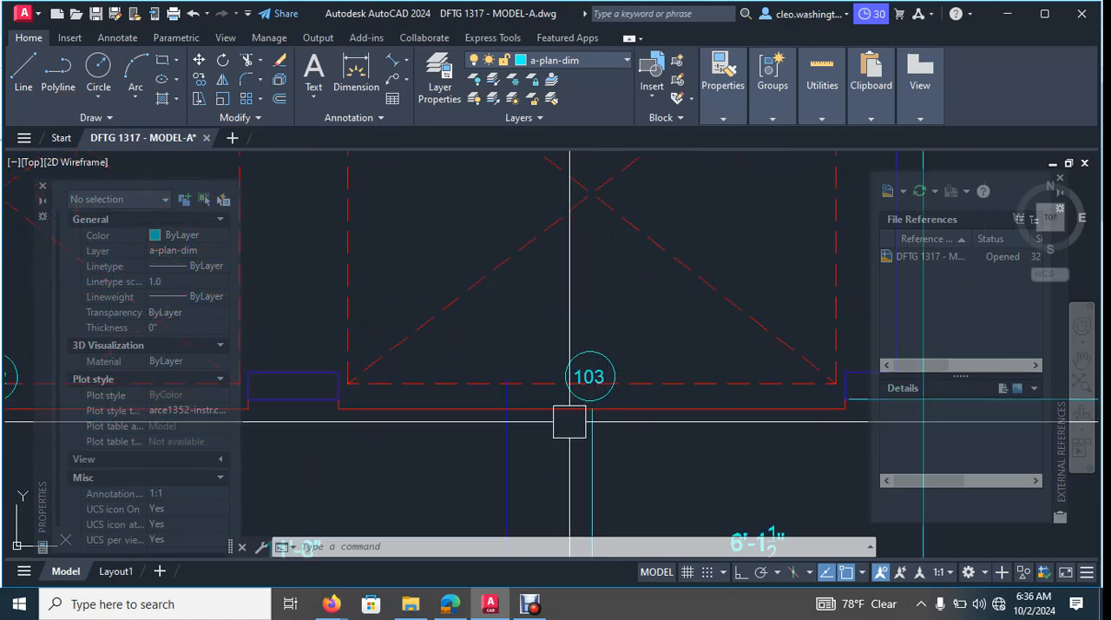
pyautogui.scroll(-5, 570, 422)
pyautogui.scroll(4, 603, 375)
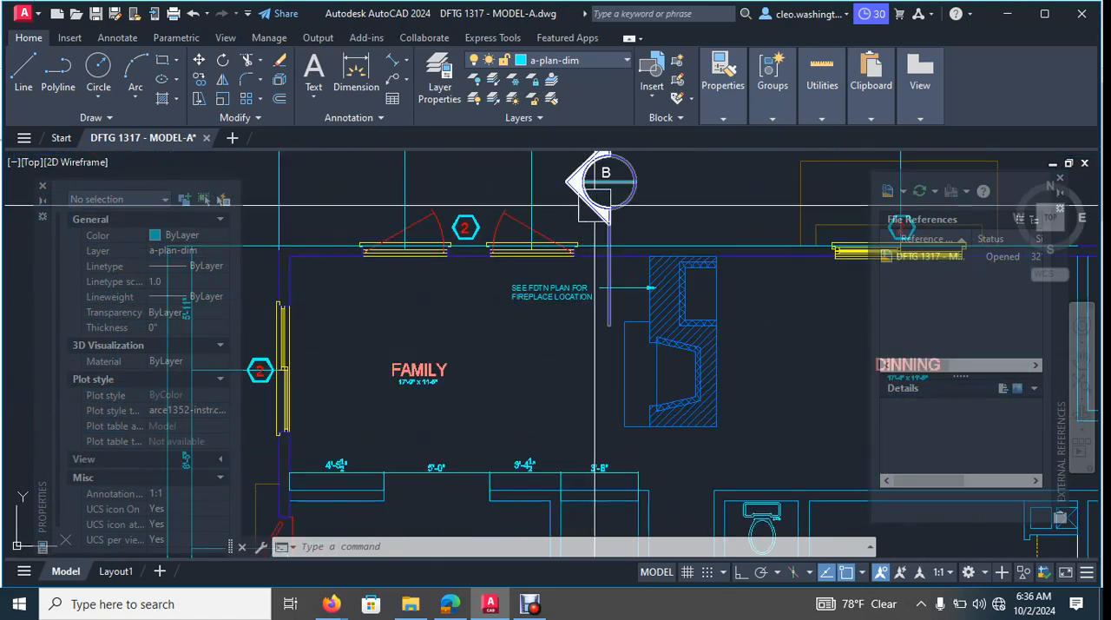
# - Examine section marks B, A and C along the rear of the reference main floor plan and compare them with the drawing's rear marker
pyautogui.scroll(4, 599, 207)
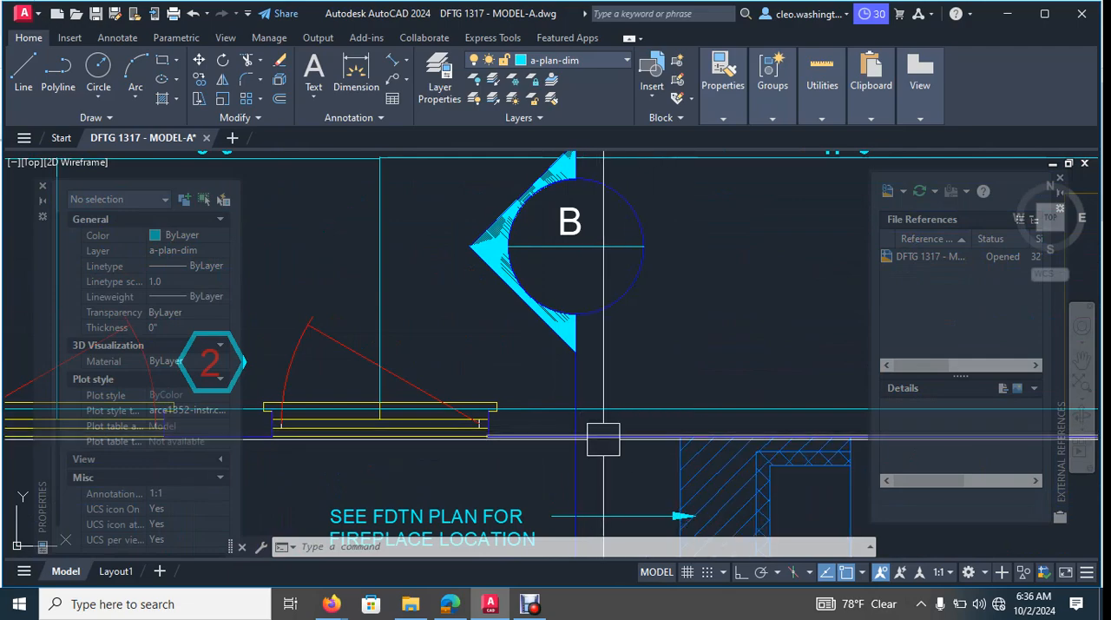
pyautogui.scroll(-5, 635, 361)
pyautogui.moveTo(638, 365); pyautogui.dragTo(438, 363, button='middle')
pyautogui.scroll(-8, 664, 394)
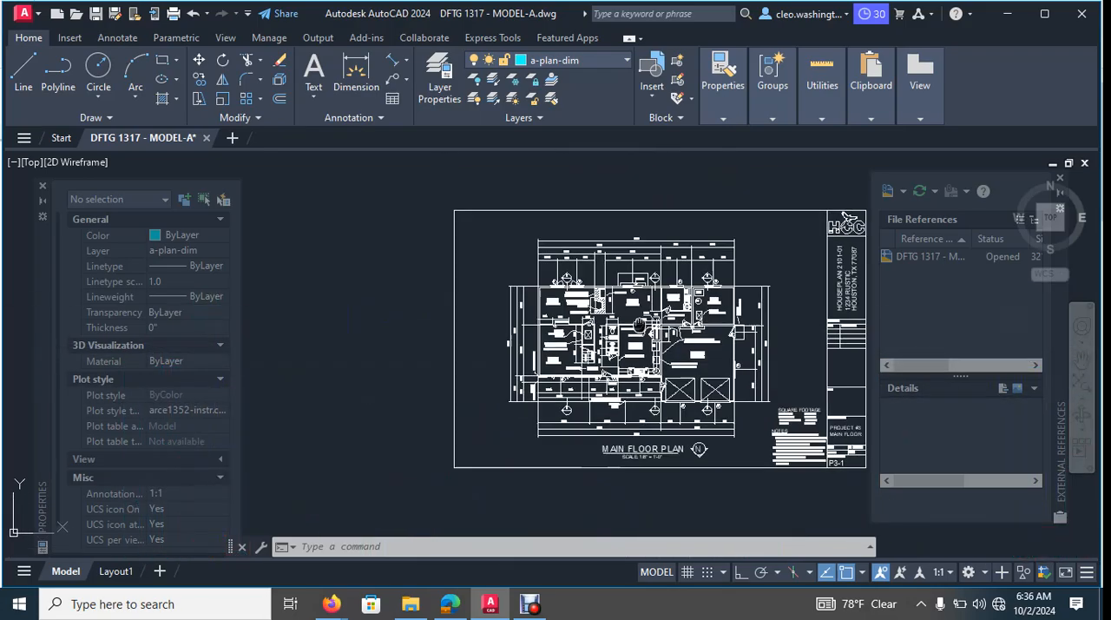
pyautogui.scroll(9, 622, 290)
pyautogui.moveTo(622, 290); pyautogui.dragTo(569, 351, button='middle')
pyautogui.moveTo(662, 319); pyautogui.dragTo(471, 329, button='middle')
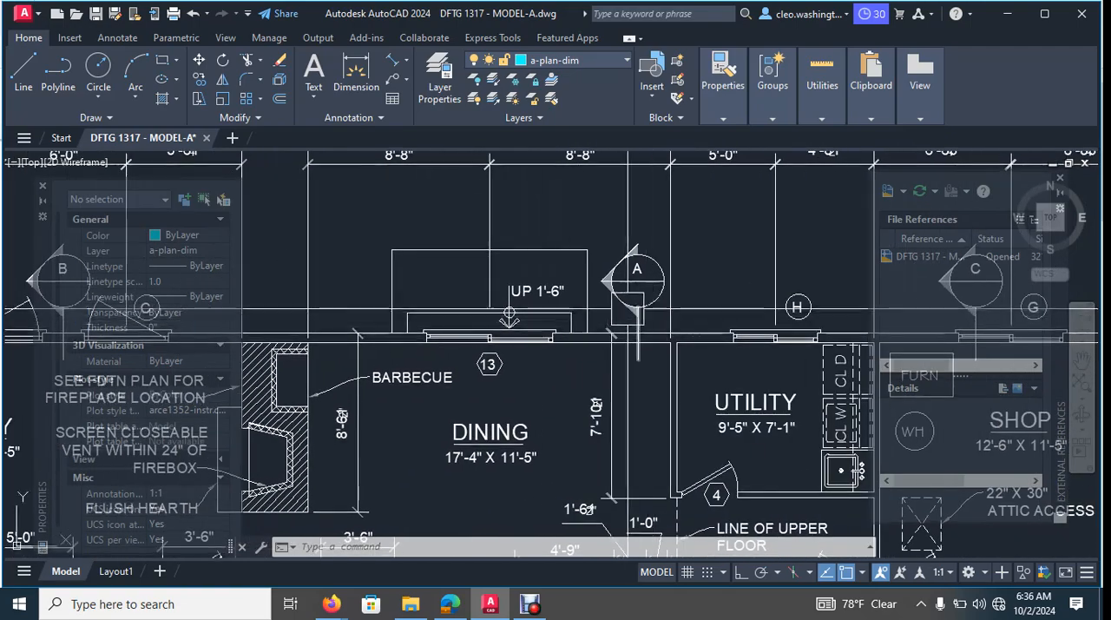
pyautogui.moveTo(652, 301); pyautogui.dragTo(447, 344, button='middle')
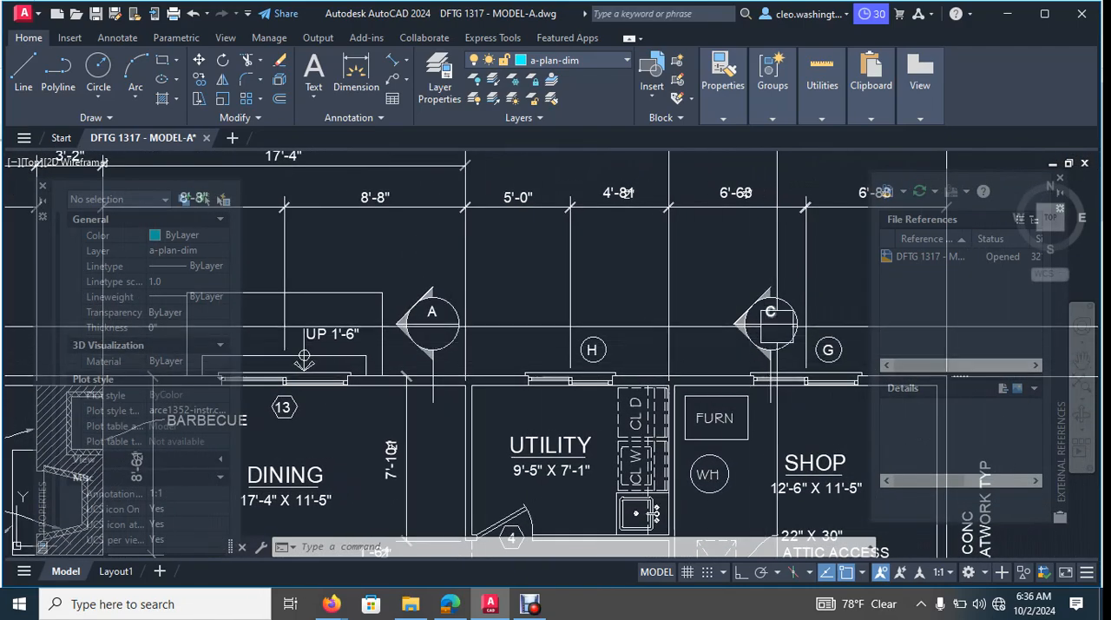
pyautogui.scroll(-10, 780, 323)
pyautogui.moveTo(780, 323); pyautogui.dragTo(609, 152, button='middle')
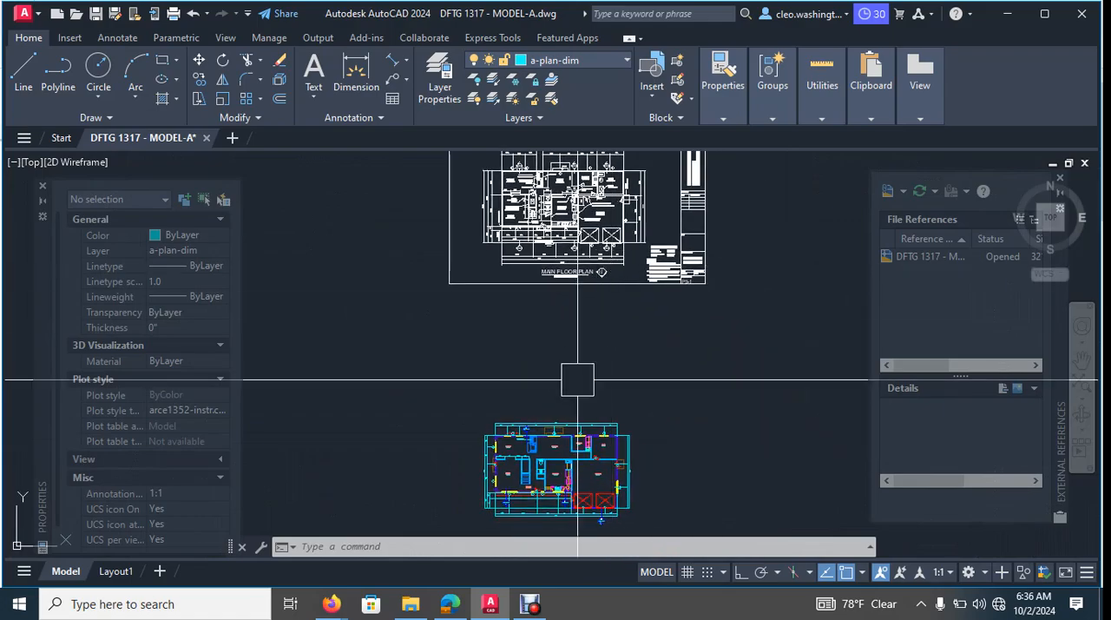
pyautogui.scroll(6, 530, 445)
pyautogui.scroll(8, 518, 363)
pyautogui.scroll(-3, 619, 355)
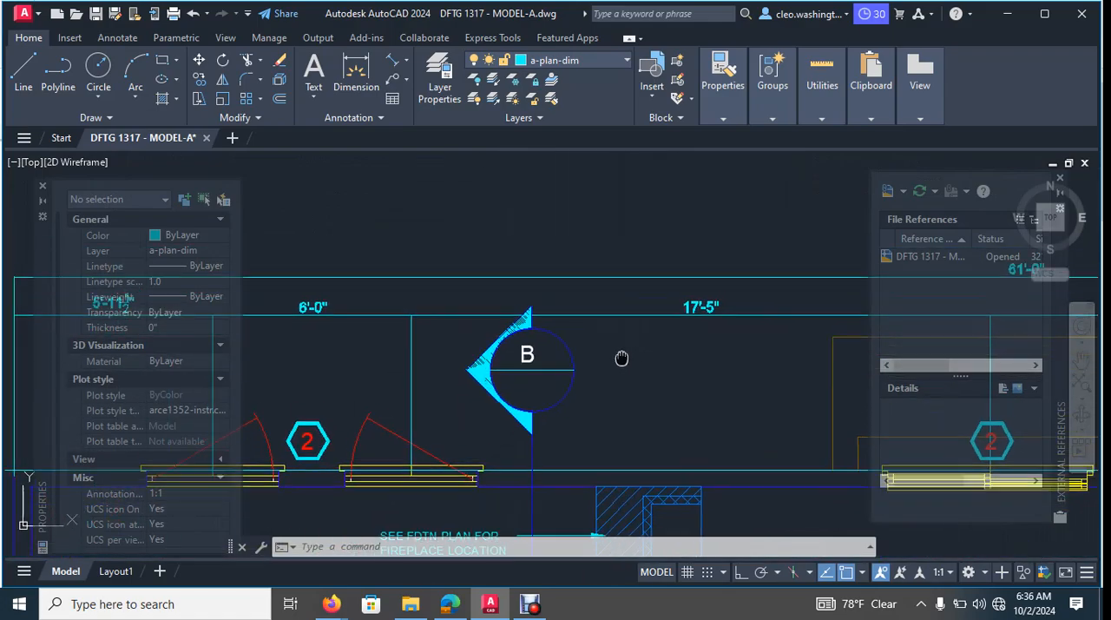
# - Move the rear section mark and its letter B between the family room windows and the fireplace about 6 1/2" south
pyautogui.scroll(4, 621, 353)
pyautogui.moveTo(316, 435); pyautogui.dragTo(524, 361, button='middle')
pyautogui.moveTo(573, 369); pyautogui.dragTo(569, 367, button='middle')
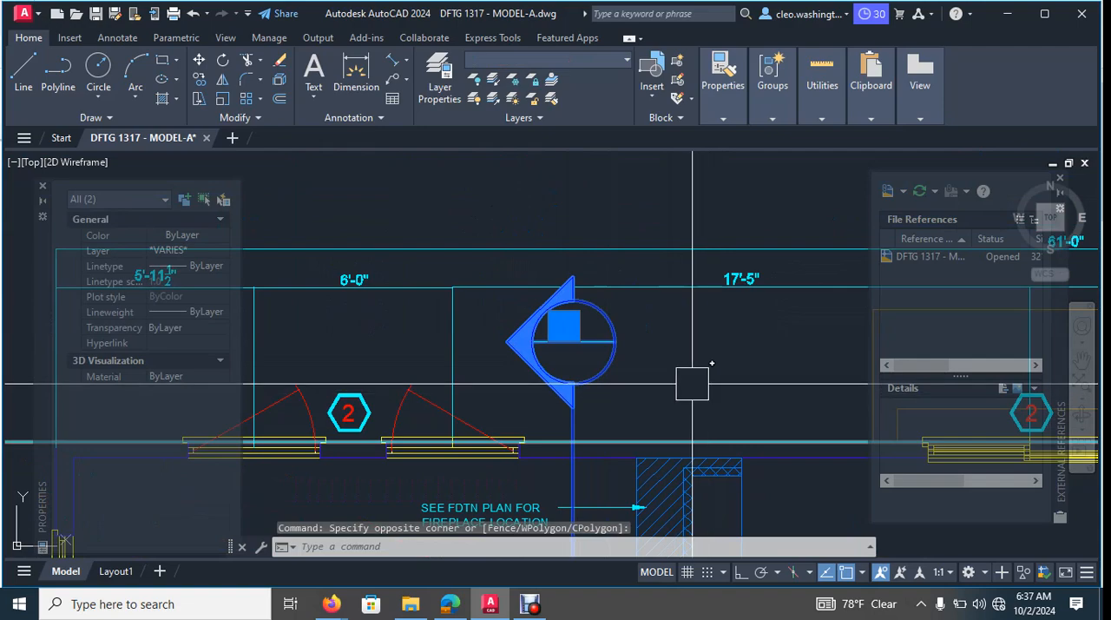
pyautogui.write('m')
pyautogui.press('Return')
pyautogui.click(684, 330)
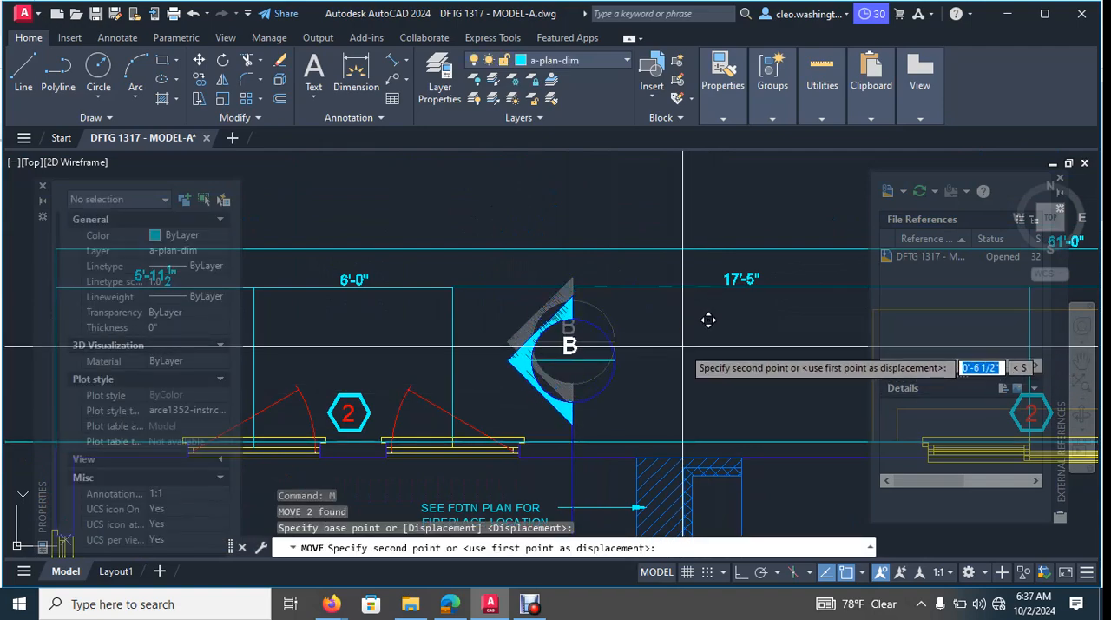
pyautogui.click(682, 340)
pyautogui.scroll(-3, 669, 355)
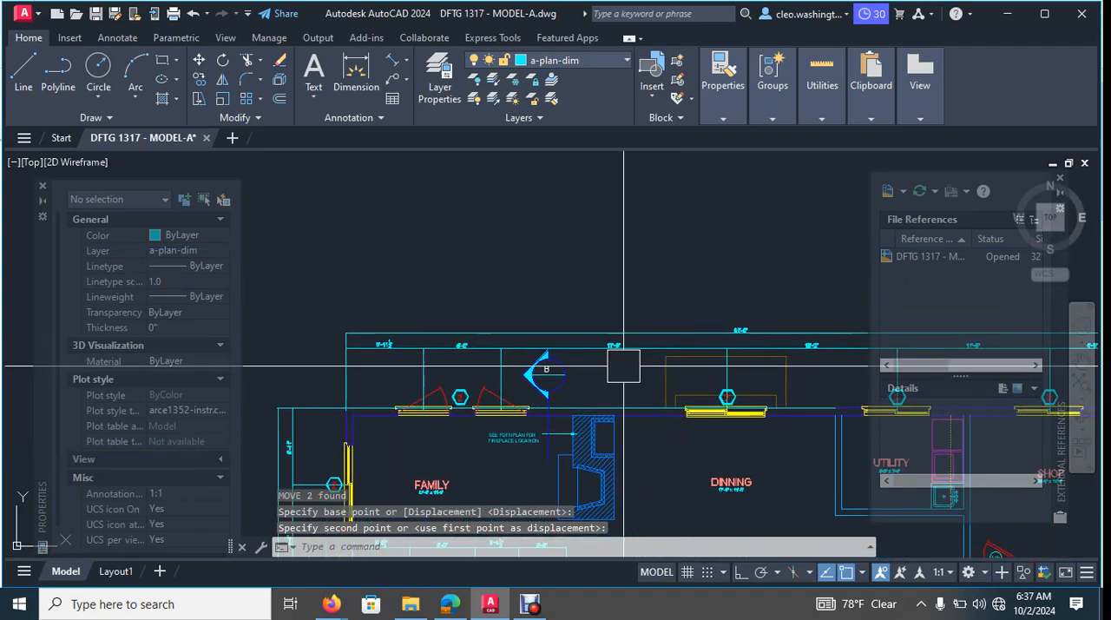
# - Examine the section marks and dimension lines along the rear wall, below the living room window, beside door 101 and below garage door 103
pyautogui.moveTo(674, 365); pyautogui.dragTo(637, 383, button='middle')
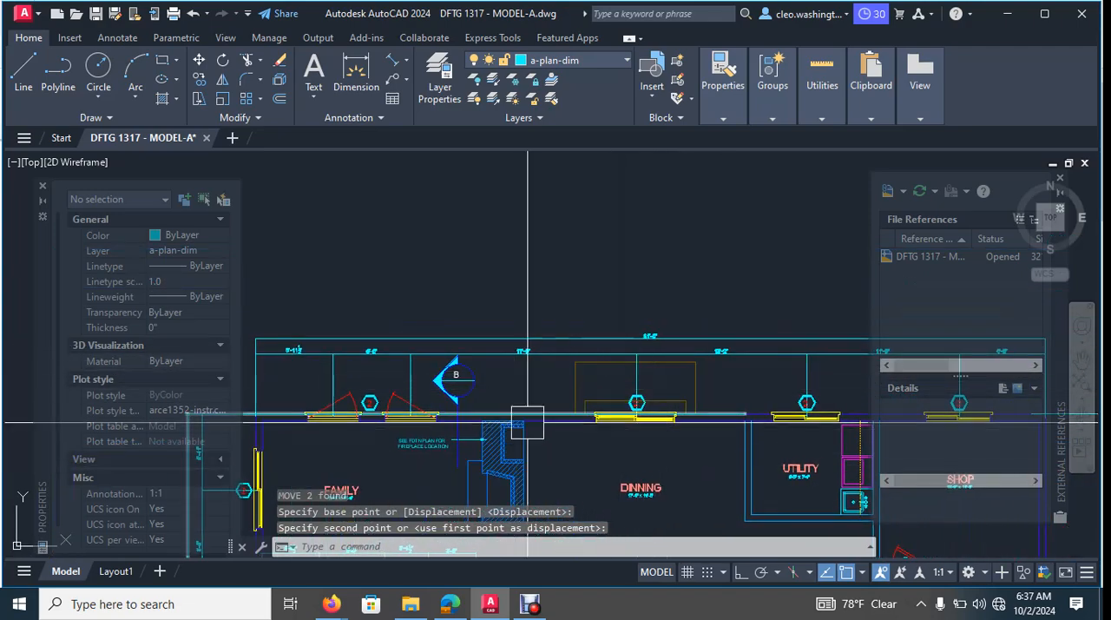
pyautogui.moveTo(549, 390); pyautogui.dragTo(478, 367, button='middle')
pyautogui.moveTo(638, 377)
pyautogui.mouseDown(button='middle')
pyautogui.moveTo(585, 391)
pyautogui.moveTo(596, 395)
pyautogui.mouseUp(button='middle')
pyautogui.moveTo(460, 382); pyautogui.dragTo(615, 227, button='middle')
pyautogui.scroll(-2, 568, 277)
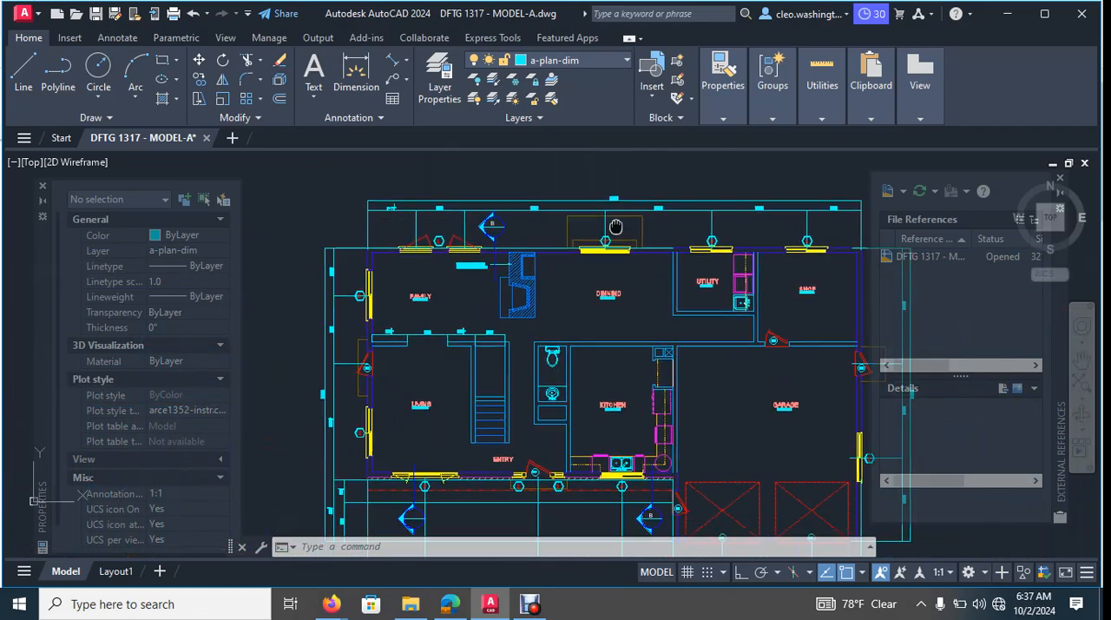
pyautogui.scroll(-2, 615, 229)
pyautogui.scroll(5, 595, 358)
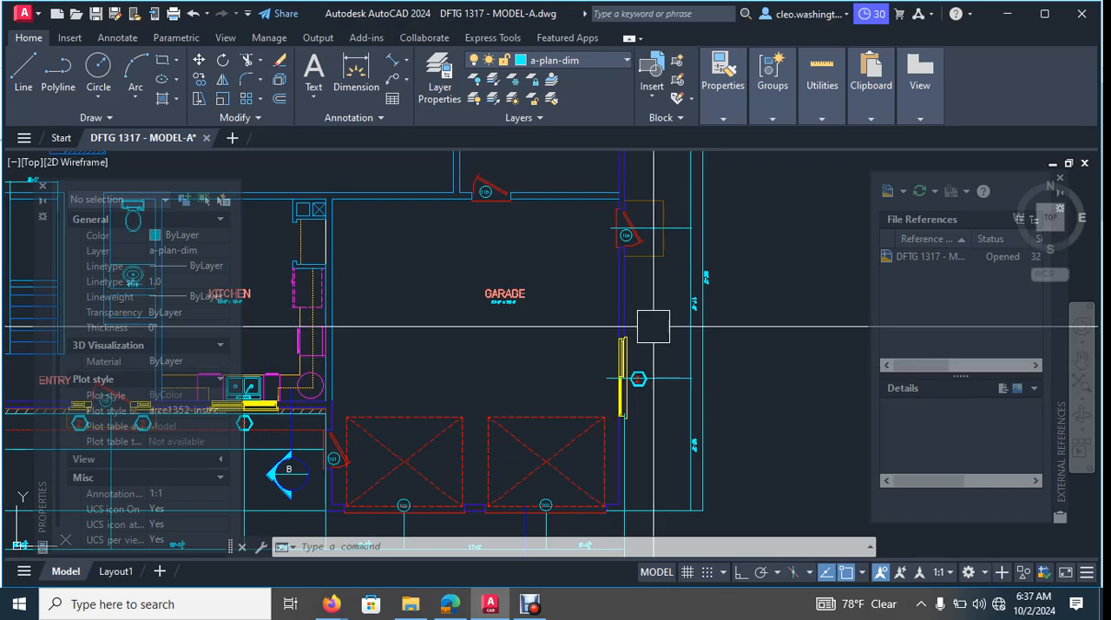
pyautogui.scroll(-4, 653, 326)
pyautogui.scroll(5, 716, 318)
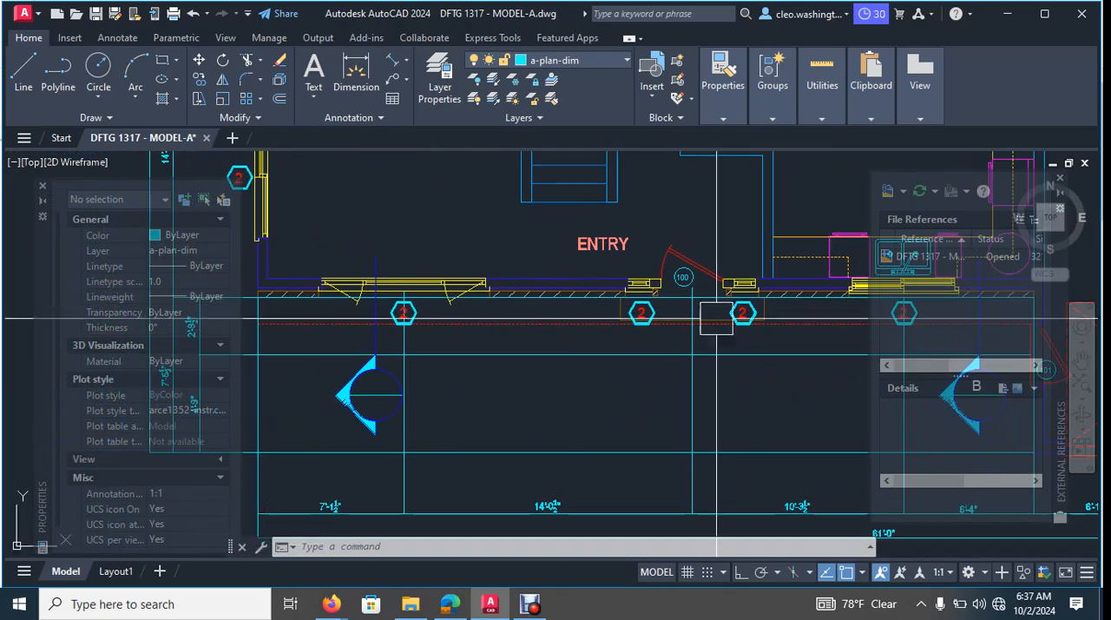
pyautogui.scroll(-3, 716, 319)
pyautogui.scroll(4, 513, 278)
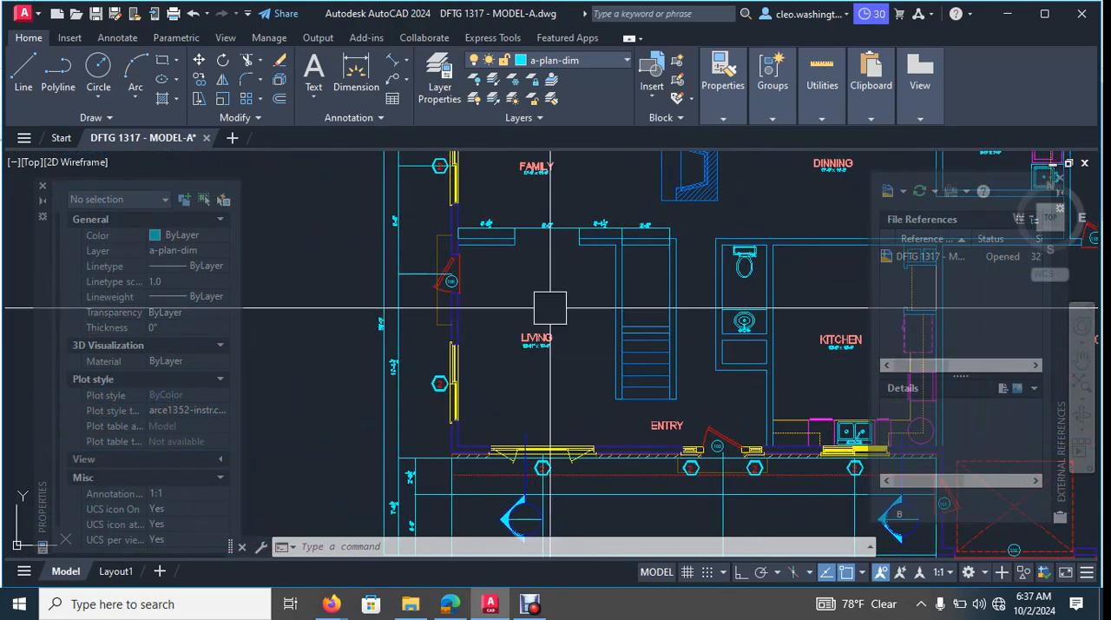
pyautogui.scroll(-4, 550, 309)
pyautogui.scroll(4, 556, 252)
pyautogui.scroll(-4, 695, 300)
pyautogui.moveTo(732, 311); pyautogui.dragTo(592, 278, button='middle')
pyautogui.scroll(4, 684, 489)
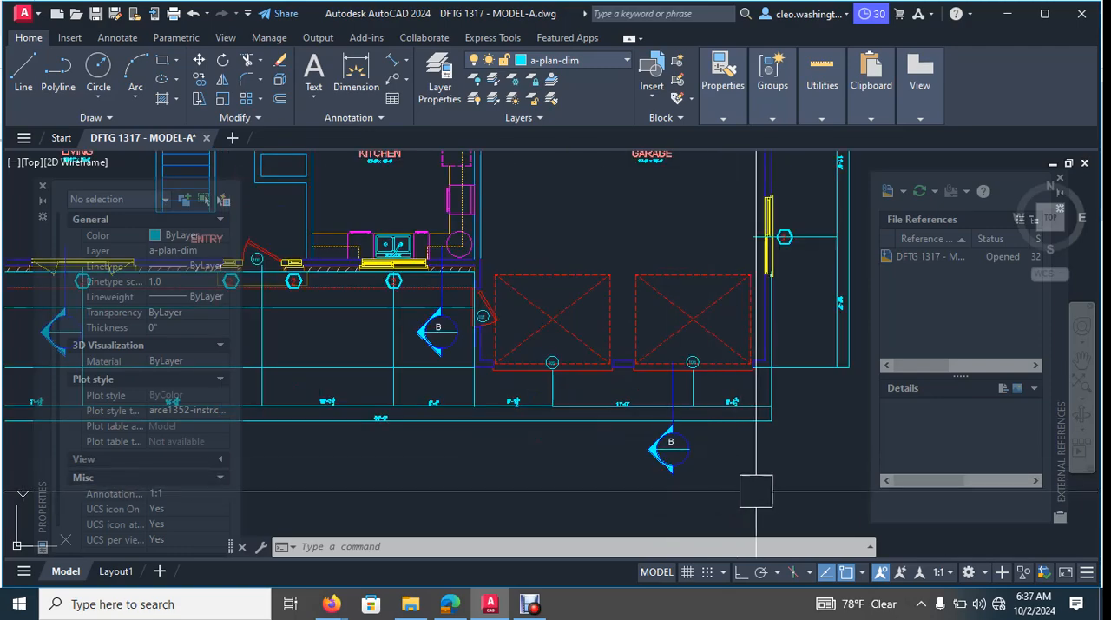
pyautogui.scroll(-2, 769, 473)
pyautogui.moveTo(625, 508); pyautogui.dragTo(704, 509, button='middle')
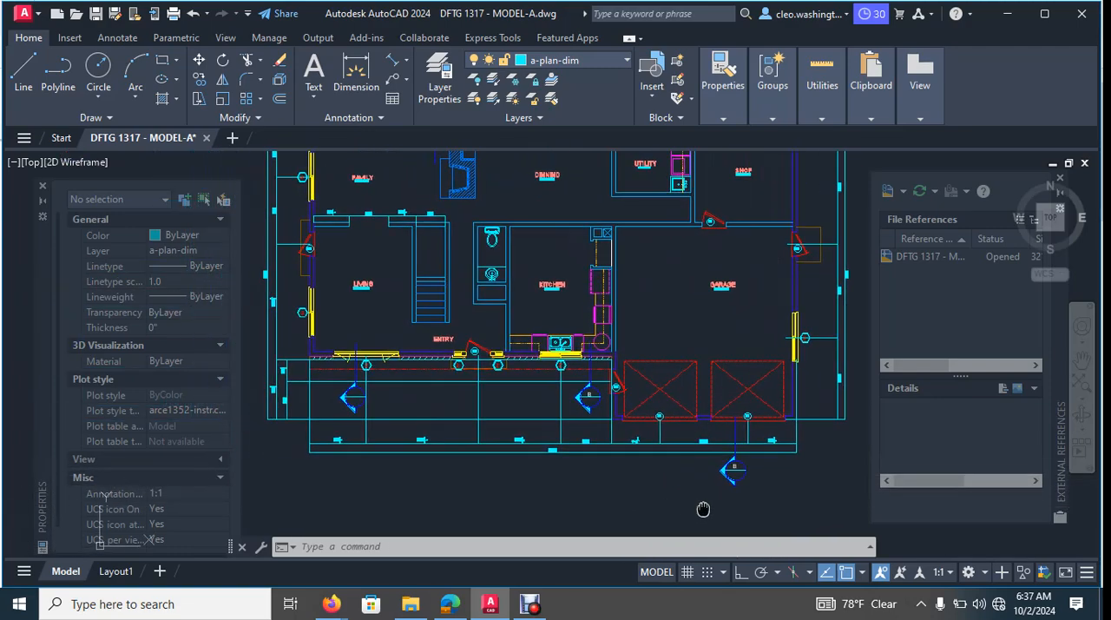
pyautogui.scroll(-1, 674, 446)
pyautogui.scroll(5, 742, 418)
# - Move the section mark and its letter B below garage door 103 about 4' due north with Ortho on, closer to the garage doors
pyautogui.press('Escape')
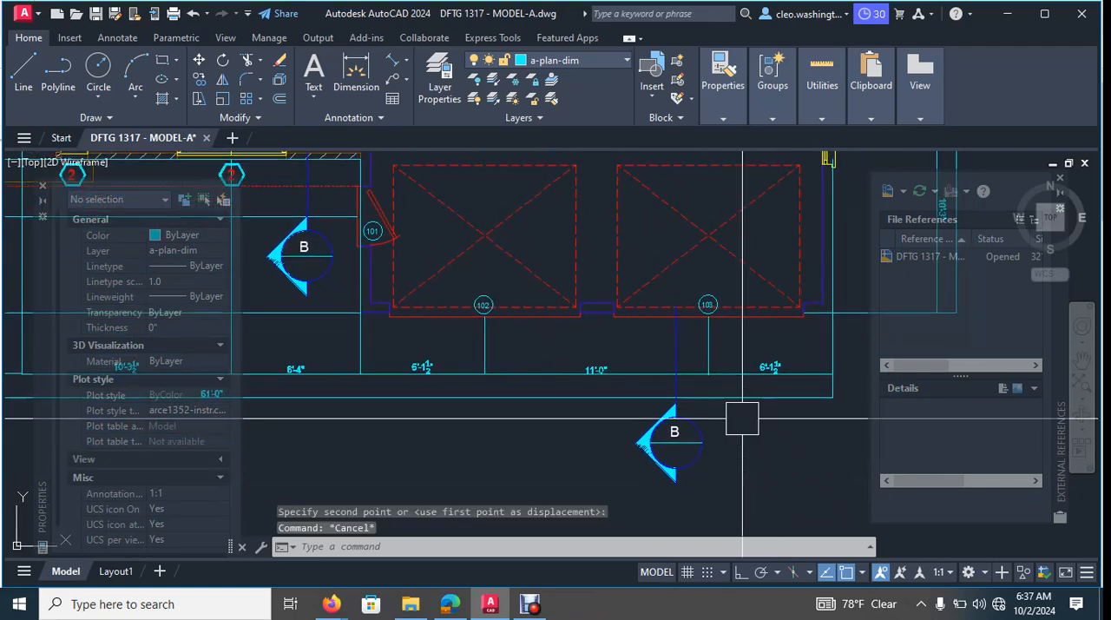
pyautogui.write('m')
pyautogui.press('Return')
pyautogui.scroll(2, 731, 417)
pyautogui.click(729, 396)
pyautogui.click(565, 483)
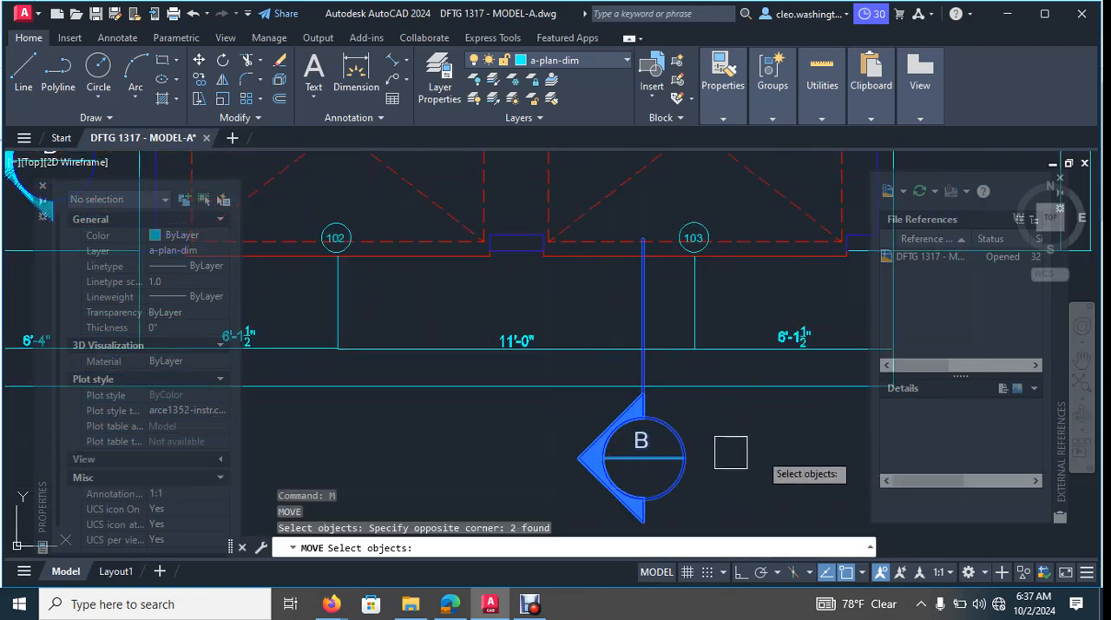
pyautogui.moveTo(754, 447); pyautogui.dragTo(658, 446, button='middle')
pyautogui.scroll(-4, 673, 434)
pyautogui.scroll(2, 714, 440)
pyautogui.press('Return')
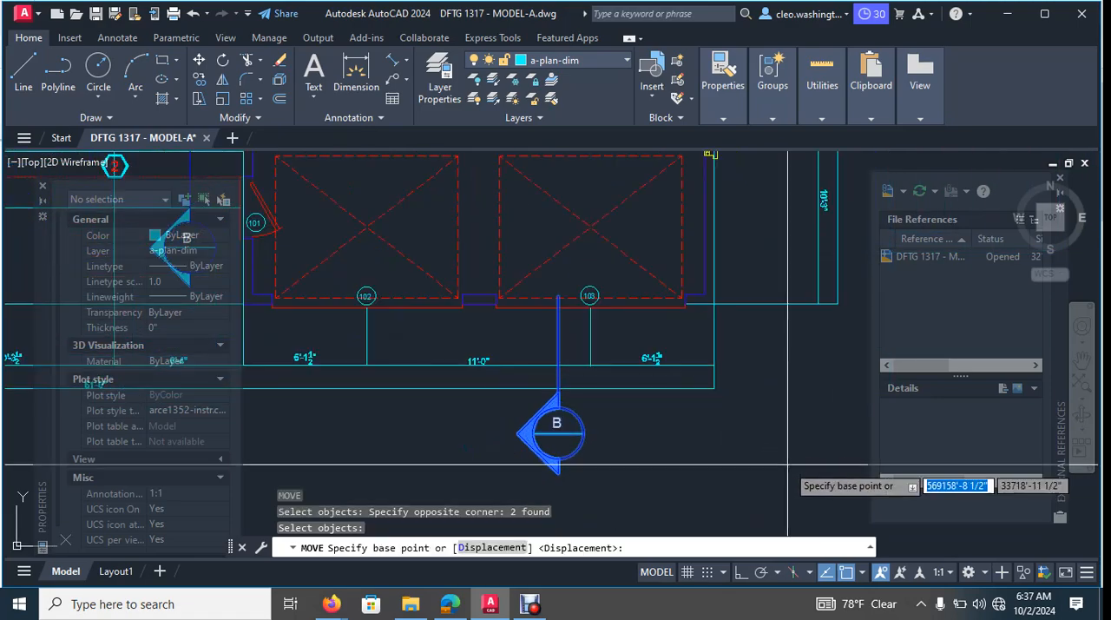
pyautogui.click(802, 458)
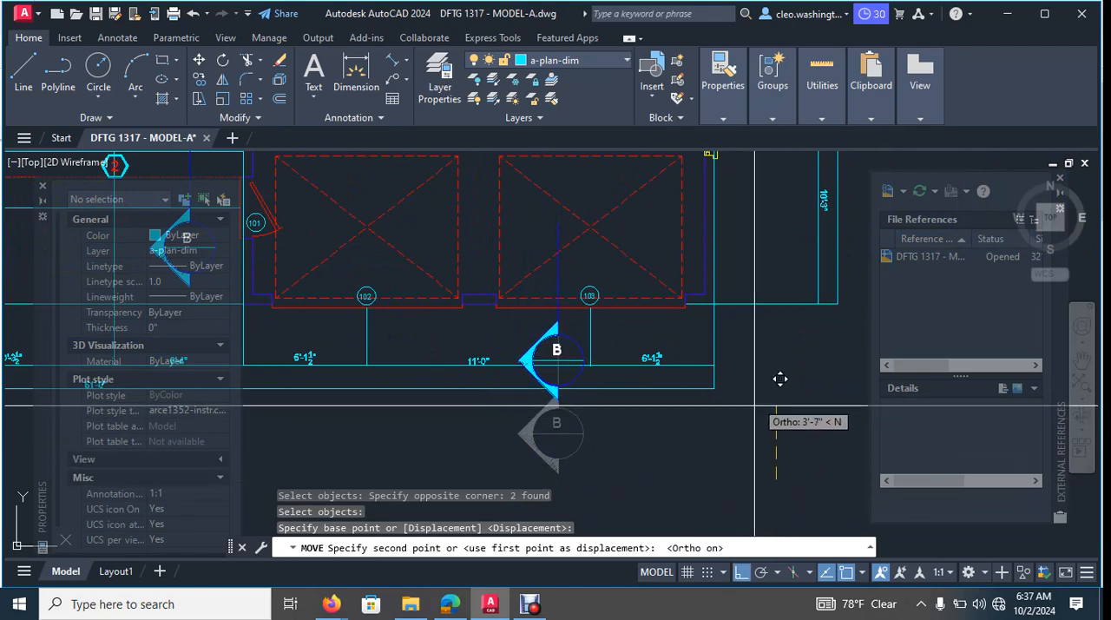
pyautogui.scroll(4, 789, 356)
pyautogui.scroll(-5, 789, 358)
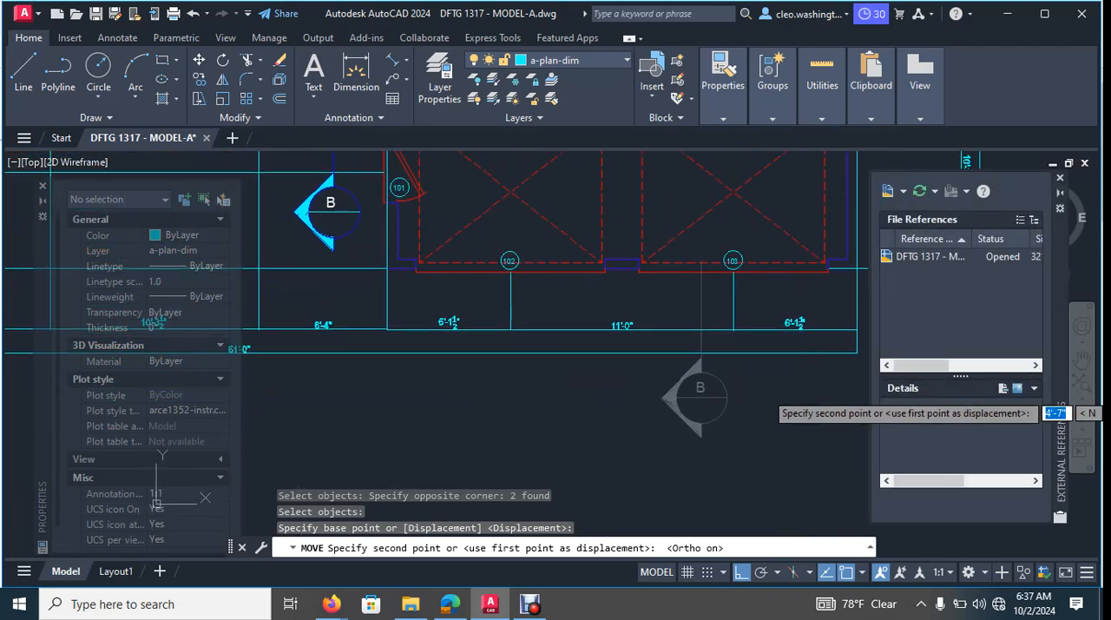
pyautogui.moveTo(774, 393)
pyautogui.mouseDown(button='middle')
pyautogui.moveTo(580, 439)
pyautogui.moveTo(612, 425)
pyautogui.mouseUp(button='middle')
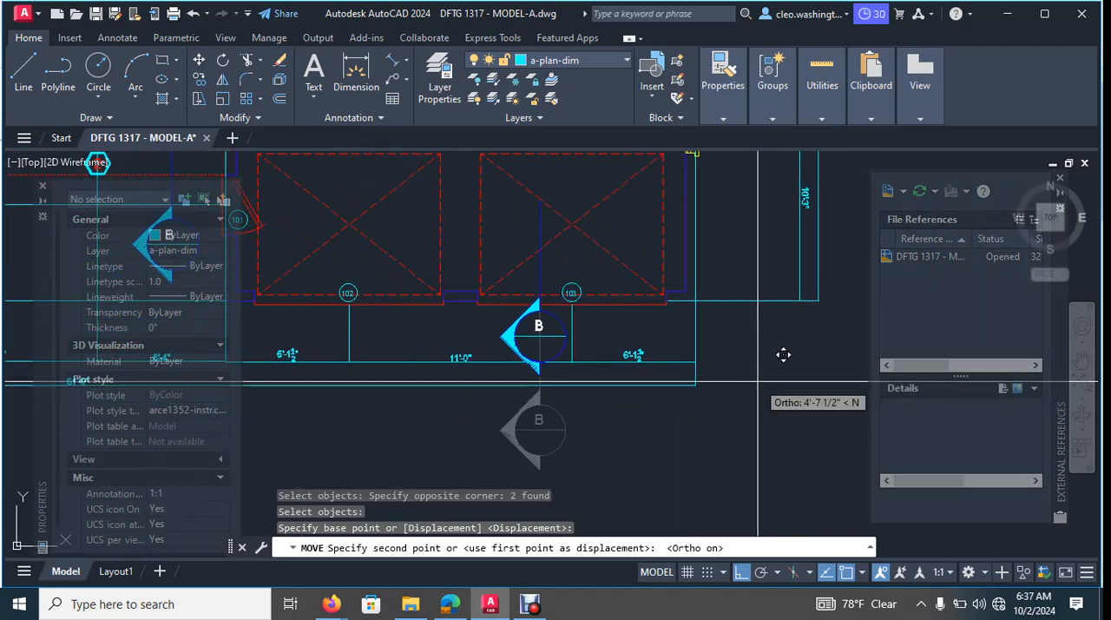
pyautogui.click(760, 393)
pyautogui.scroll(-5, 680, 394)
pyautogui.scroll(7, 700, 379)
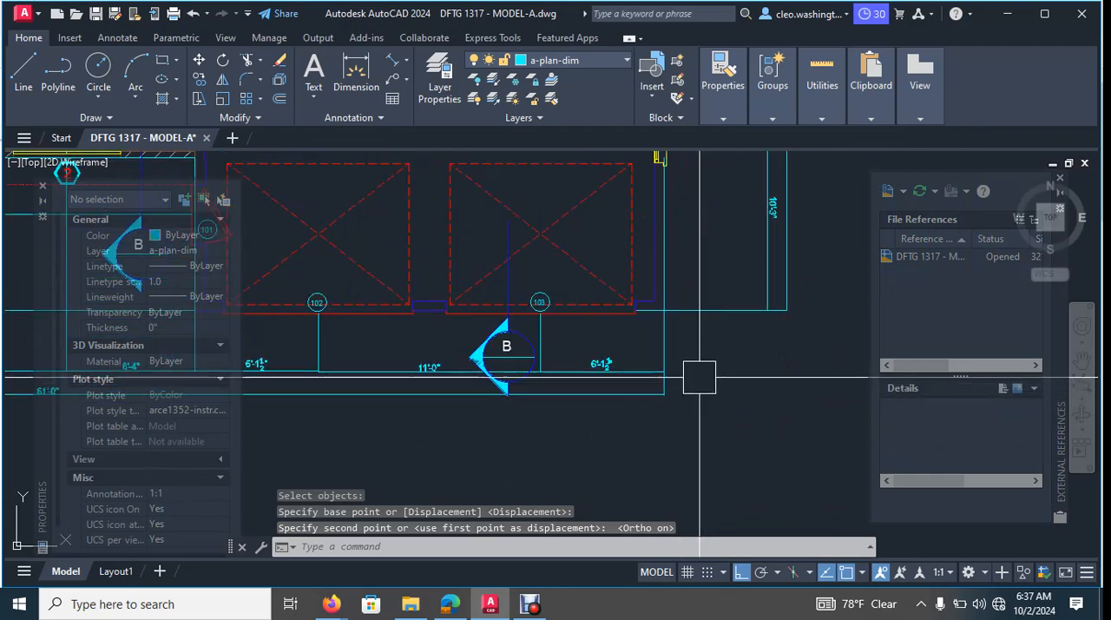
# - Move the front dimension strings, including the overall 61'-0" dimension, about 1'-5 1/2" due south to clear the garage section mark
pyautogui.click(691, 346)
pyautogui.click(612, 402)
pyautogui.moveTo(424, 419); pyautogui.dragTo(630, 367, button='middle')
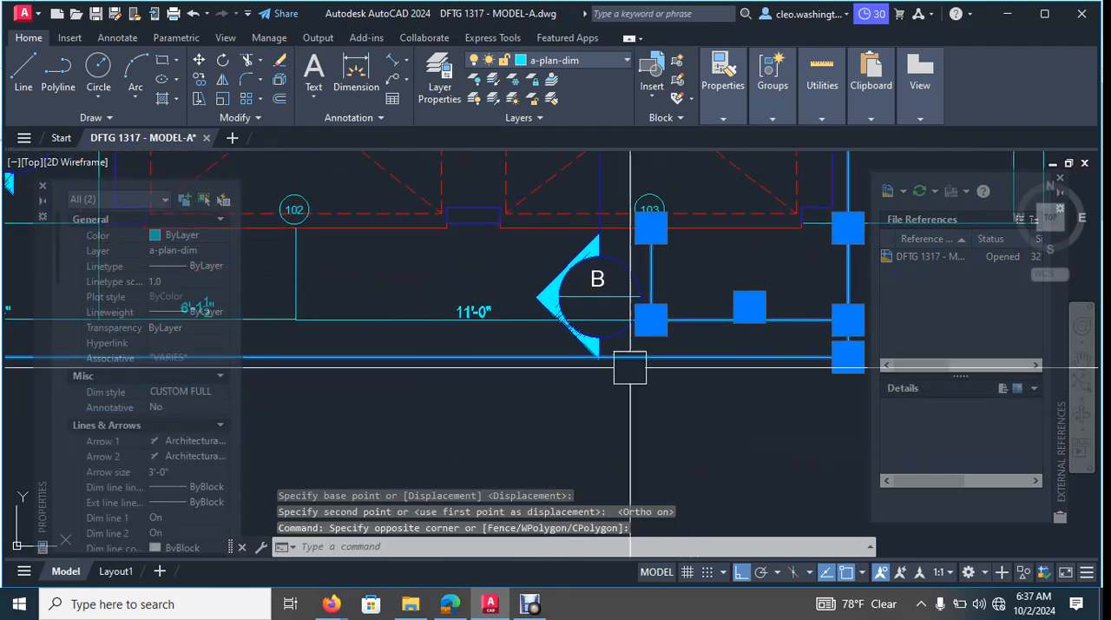
pyautogui.click(501, 272)
pyautogui.scroll(-4, 380, 364)
pyautogui.moveTo(300, 375); pyautogui.dragTo(677, 318, button='middle')
pyautogui.scroll(-2, 486, 336)
pyautogui.moveTo(453, 336); pyautogui.dragTo(607, 325, button='middle')
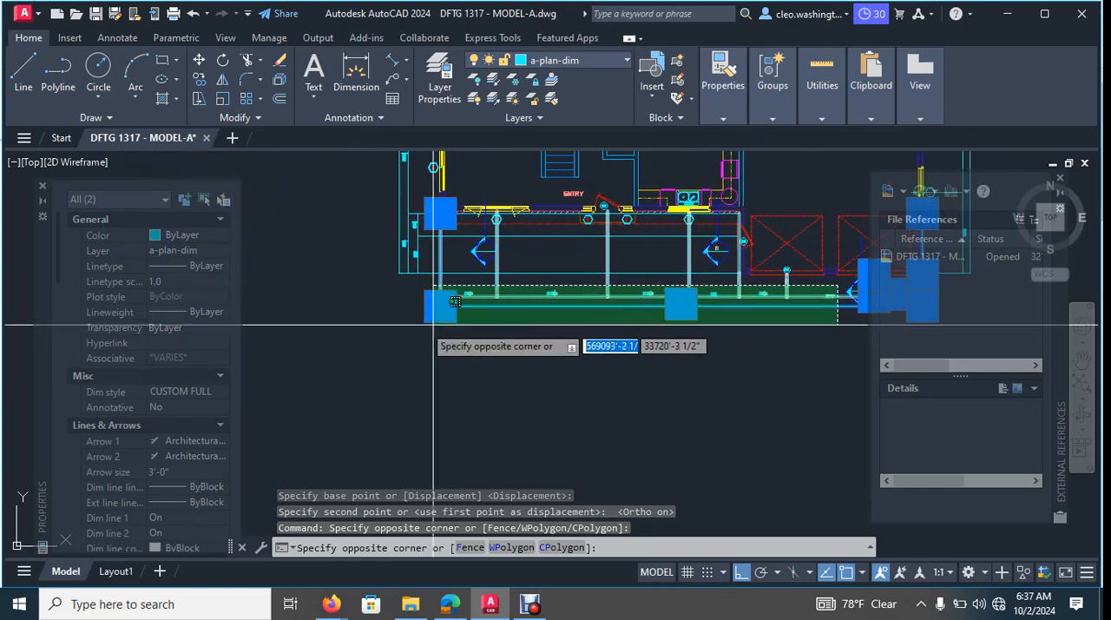
pyautogui.click(413, 330)
pyautogui.scroll(6, 795, 300)
pyautogui.moveTo(795, 300); pyautogui.dragTo(513, 342, button='middle')
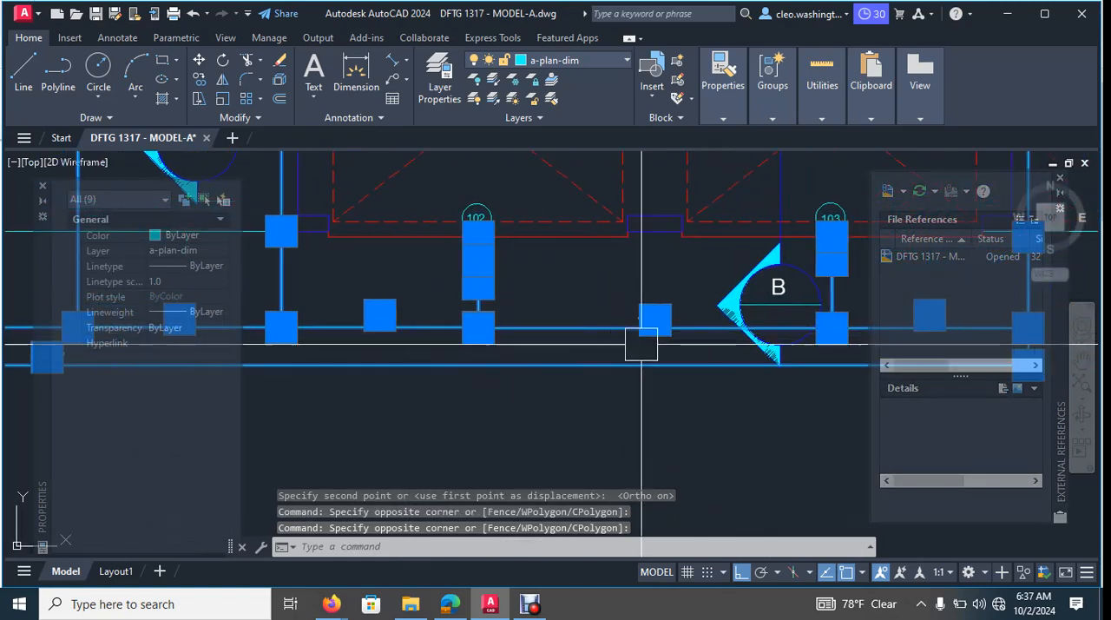
pyautogui.press('Return')
pyautogui.moveTo(697, 373); pyautogui.dragTo(323, 341, button='middle')
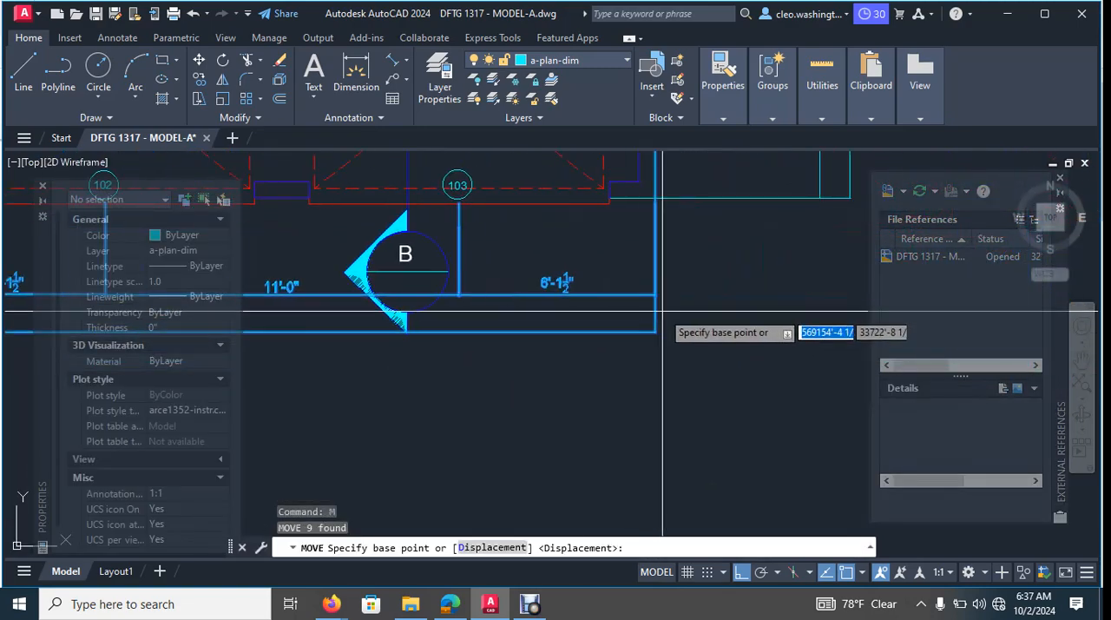
pyautogui.click(747, 295)
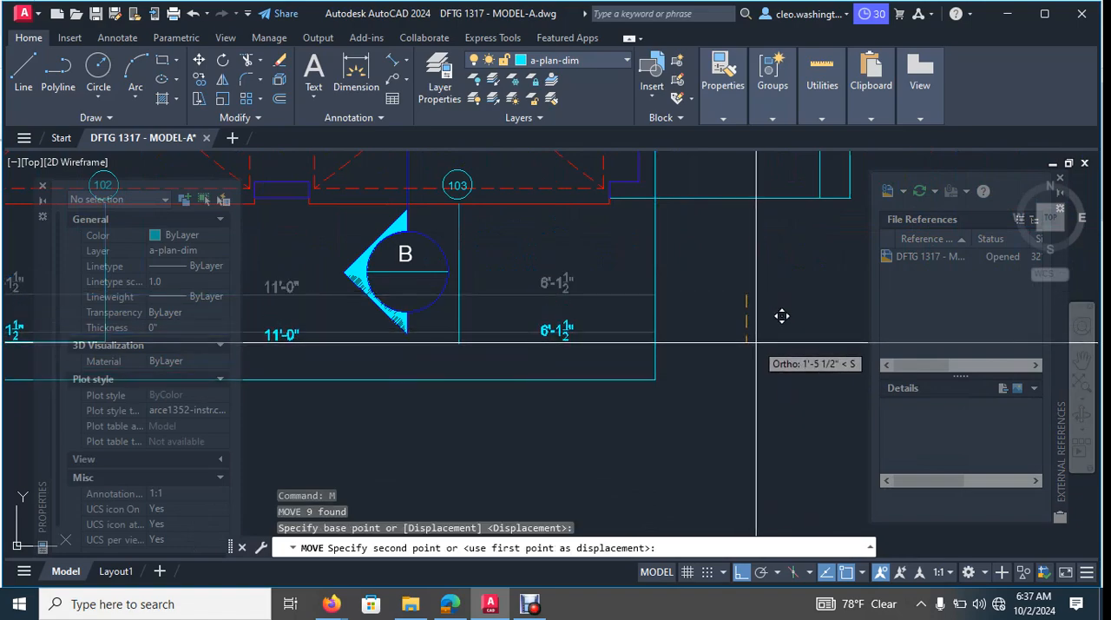
pyautogui.click(782, 316)
pyautogui.scroll(-8, 665, 347)
pyautogui.press('Escape')
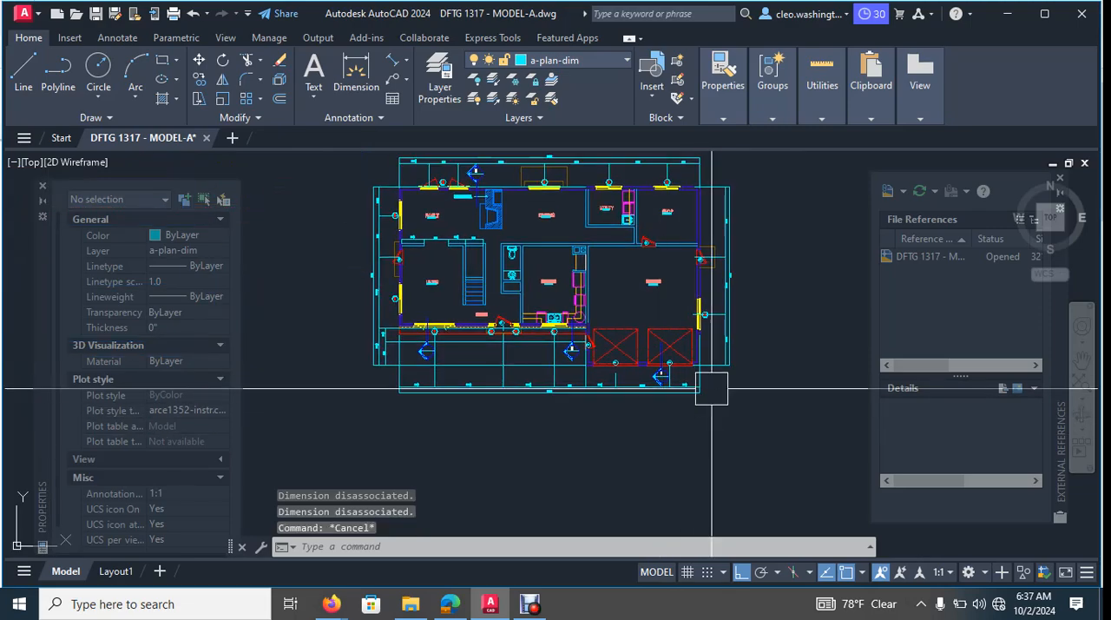
# - Examine the section marks along the front, below garage door 103, beside door 101 and below the living room window
pyautogui.scroll(10, 712, 388)
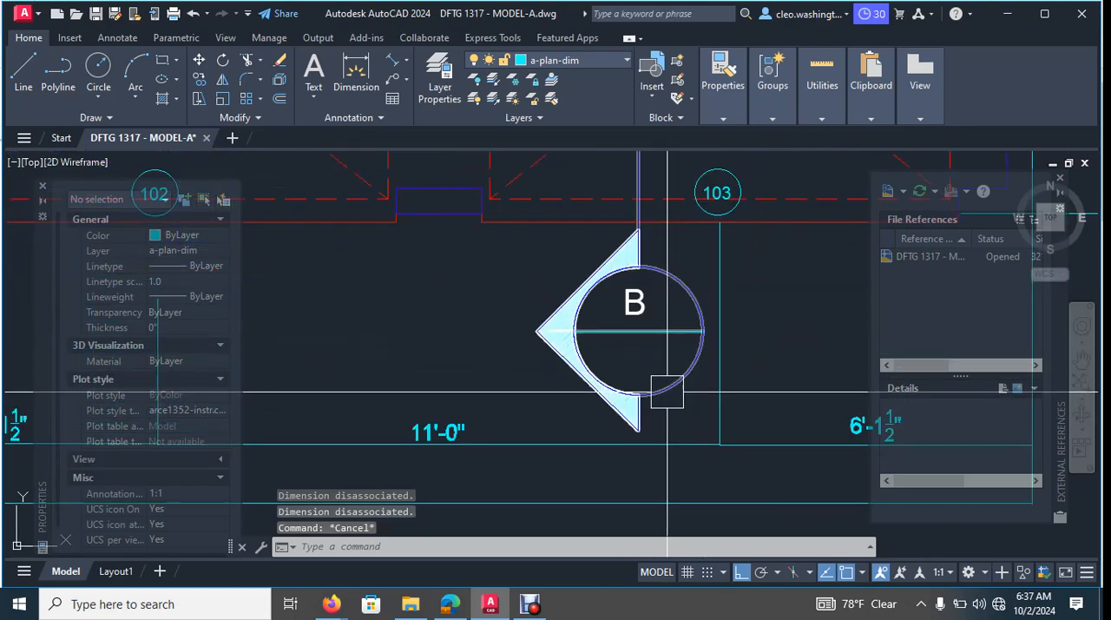
pyautogui.scroll(-10, 638, 471)
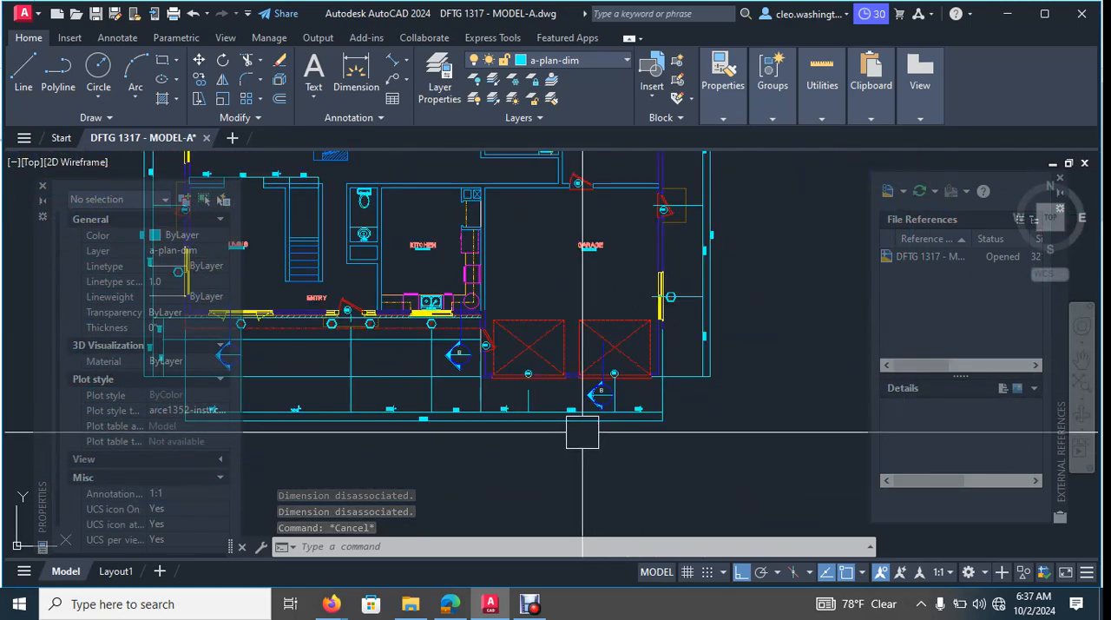
pyautogui.moveTo(582, 429); pyautogui.dragTo(595, 348, button='middle')
pyautogui.scroll(3, 365, 312)
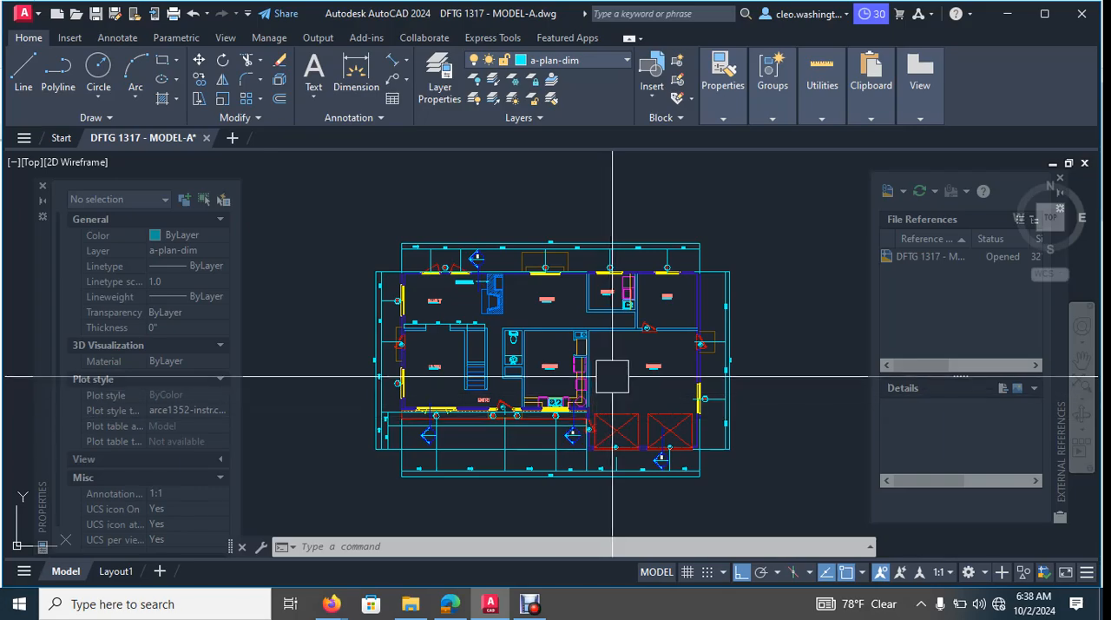
pyautogui.scroll(10, 583, 433)
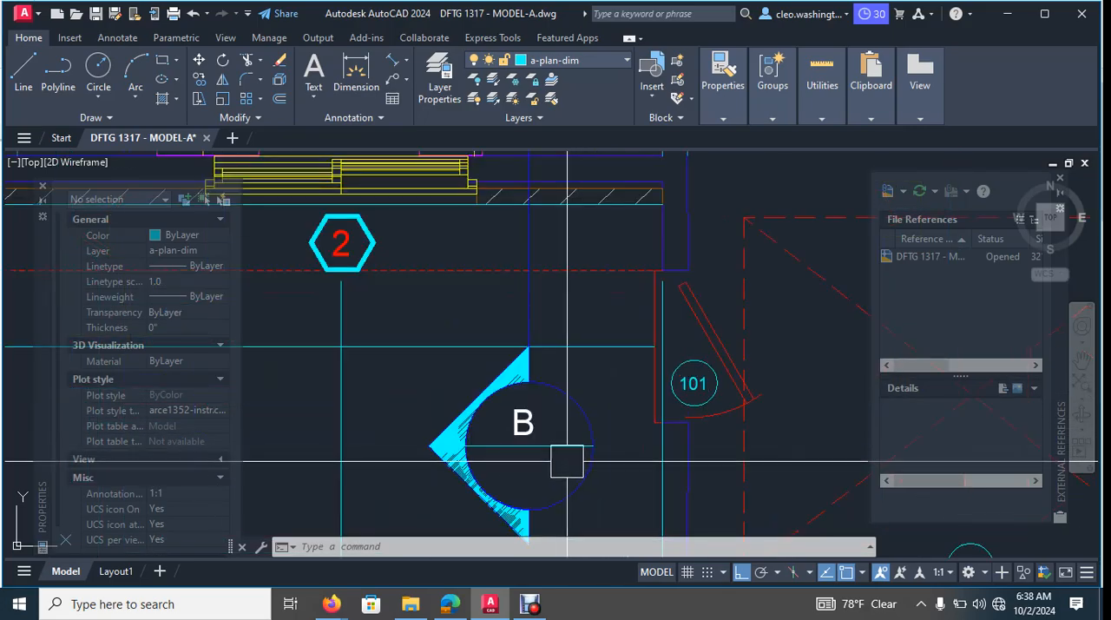
pyautogui.scroll(-8, 545, 455)
pyautogui.moveTo(424, 490); pyautogui.dragTo(597, 436, button='middle')
pyautogui.scroll(8, 704, 377)
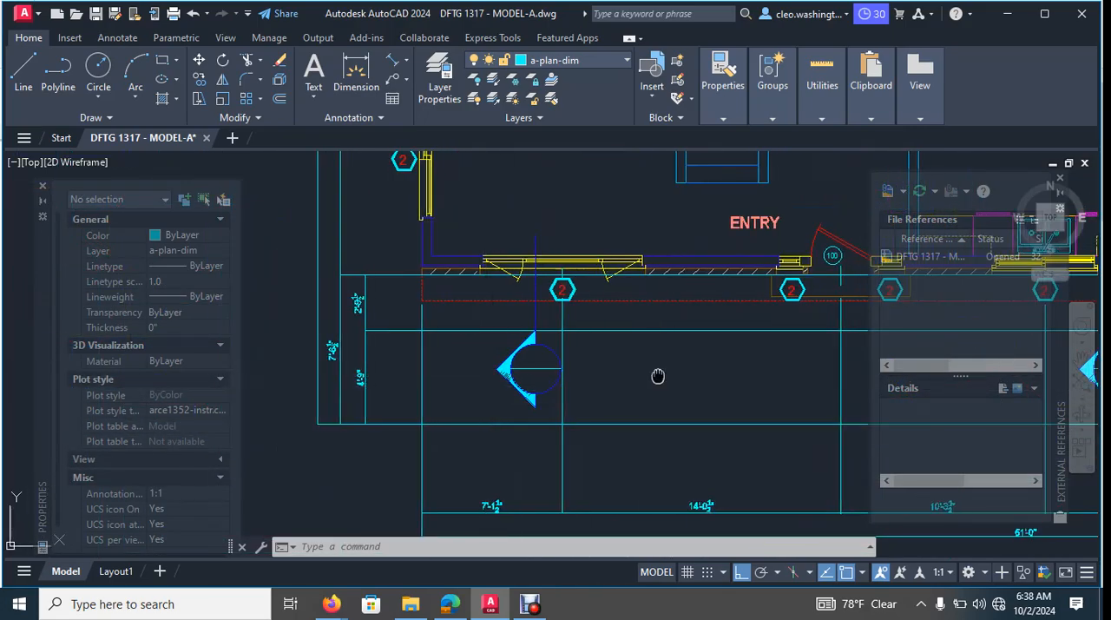
# - Copy the letter B from the section mark beside door 101 into the section mark below the living room window
pyautogui.scroll(2, 704, 378)
pyautogui.press('Escape')
pyautogui.press('Escape')
pyautogui.click(747, 375)
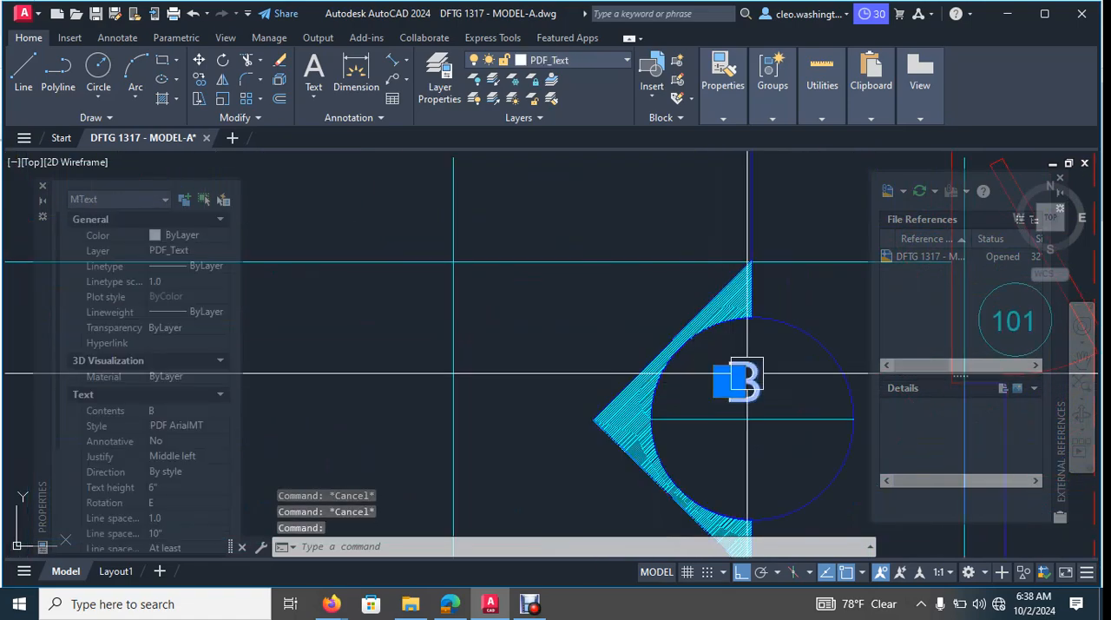
pyautogui.write('co')
pyautogui.press('Return')
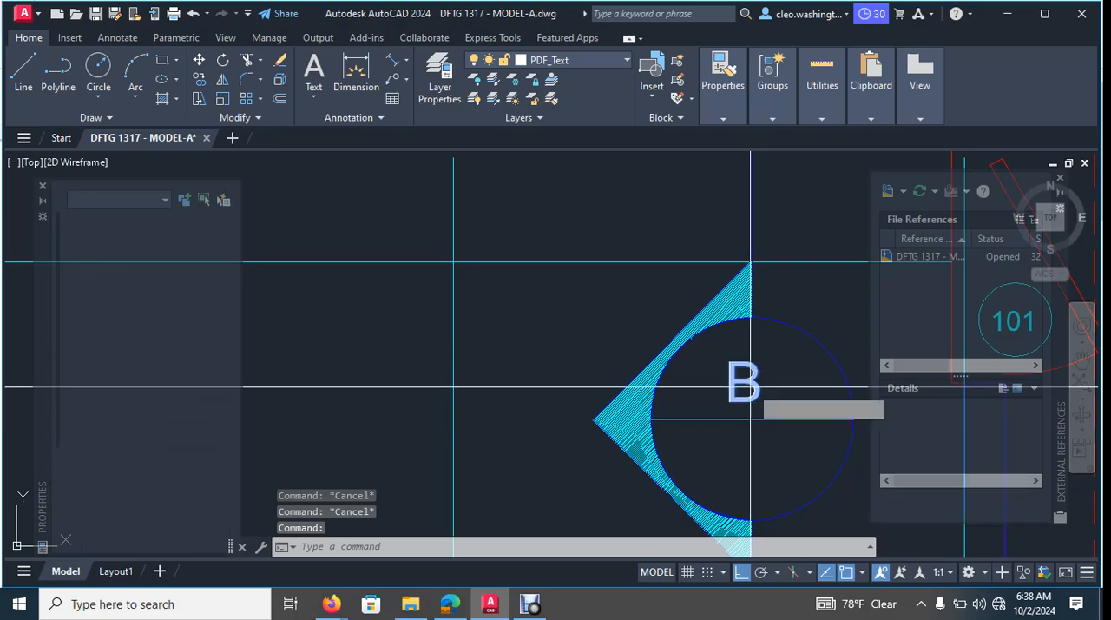
pyautogui.click(751, 384)
pyautogui.scroll(-8, 678, 396)
pyautogui.moveTo(637, 414); pyautogui.dragTo(831, 374, button='middle')
pyautogui.scroll(6, 686, 356)
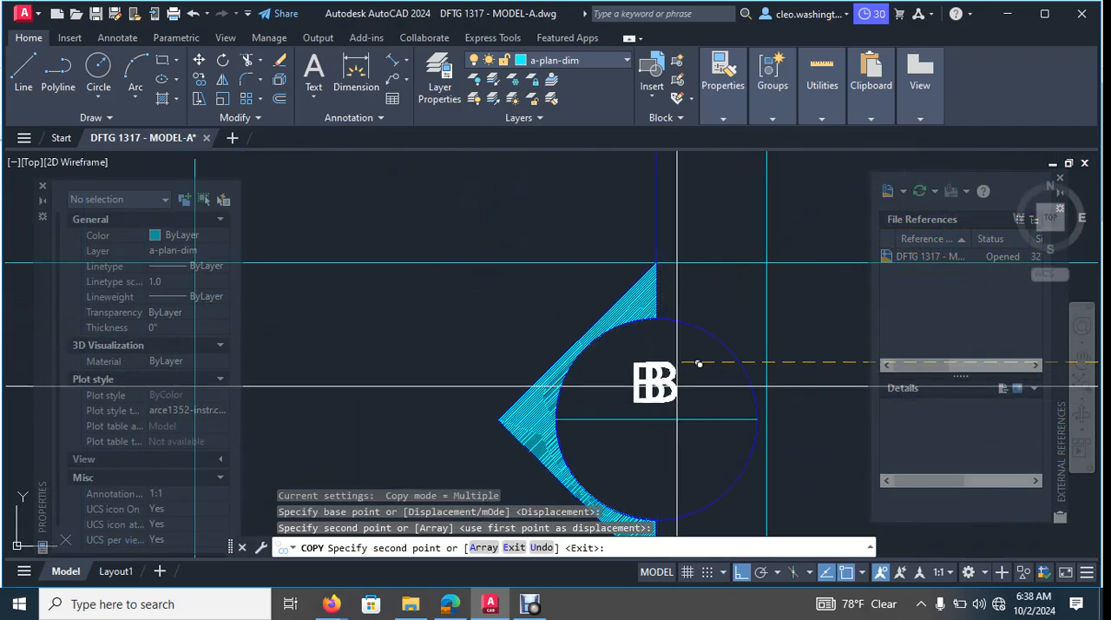
pyautogui.press('Escape')
# - Review the lettered section marks along the front and rear of the main floor plan and save the drawing
pyautogui.scroll(-8, 695, 386)
pyautogui.moveTo(758, 397)
pyautogui.mouseDown(button='middle')
pyautogui.moveTo(451, 350)
pyautogui.moveTo(352, 370)
pyautogui.mouseUp(button='middle')
pyautogui.scroll(-2, 496, 394)
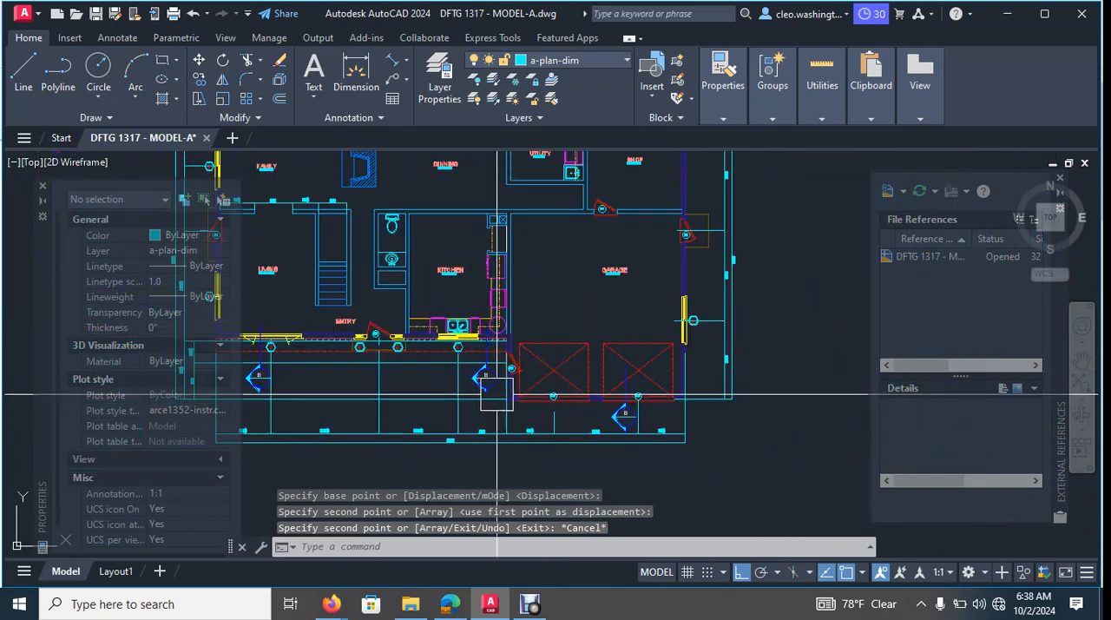
pyautogui.moveTo(497, 395); pyautogui.dragTo(583, 392, button='middle')
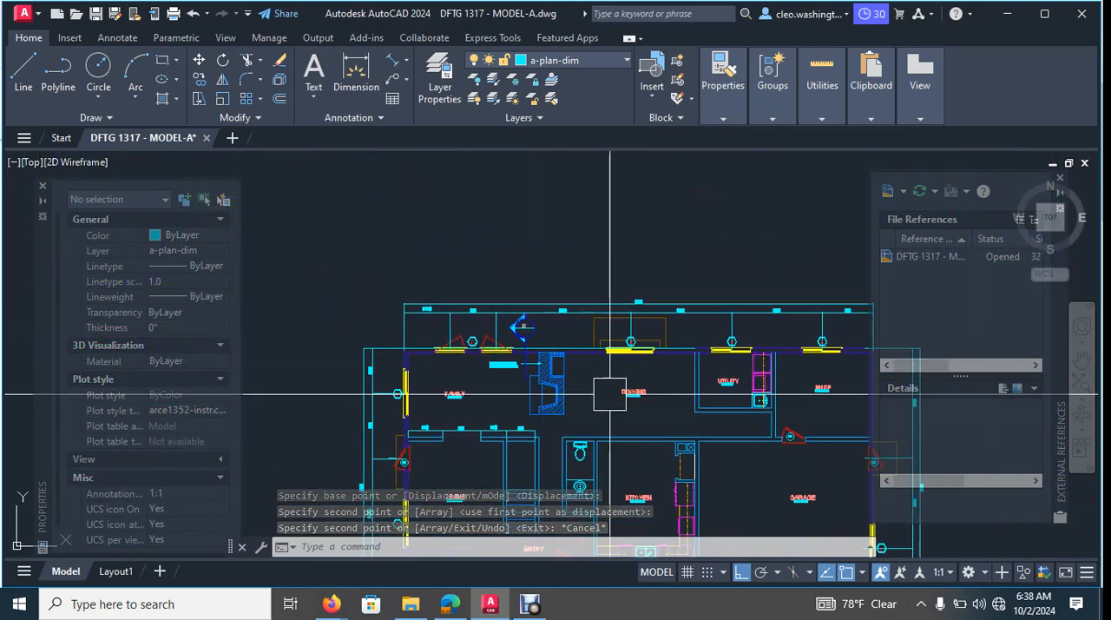
pyautogui.moveTo(450, 386); pyautogui.dragTo(493, 291, button='middle')
pyautogui.moveTo(535, 382); pyautogui.dragTo(544, 279, button='middle')
pyautogui.scroll(4, 545, 277)
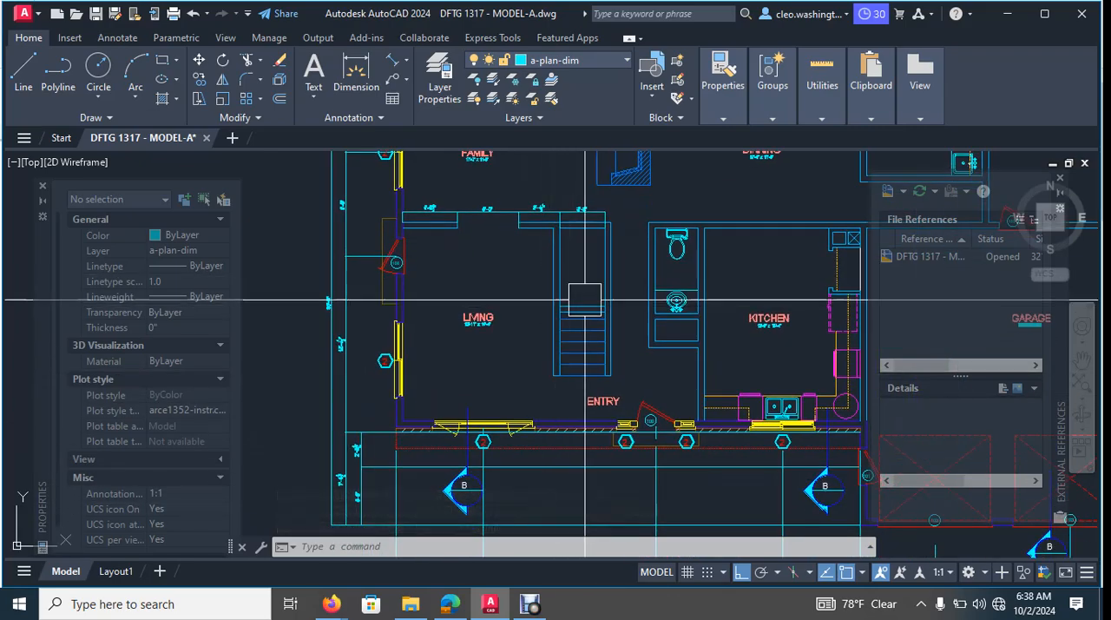
pyautogui.scroll(-4, 615, 288)
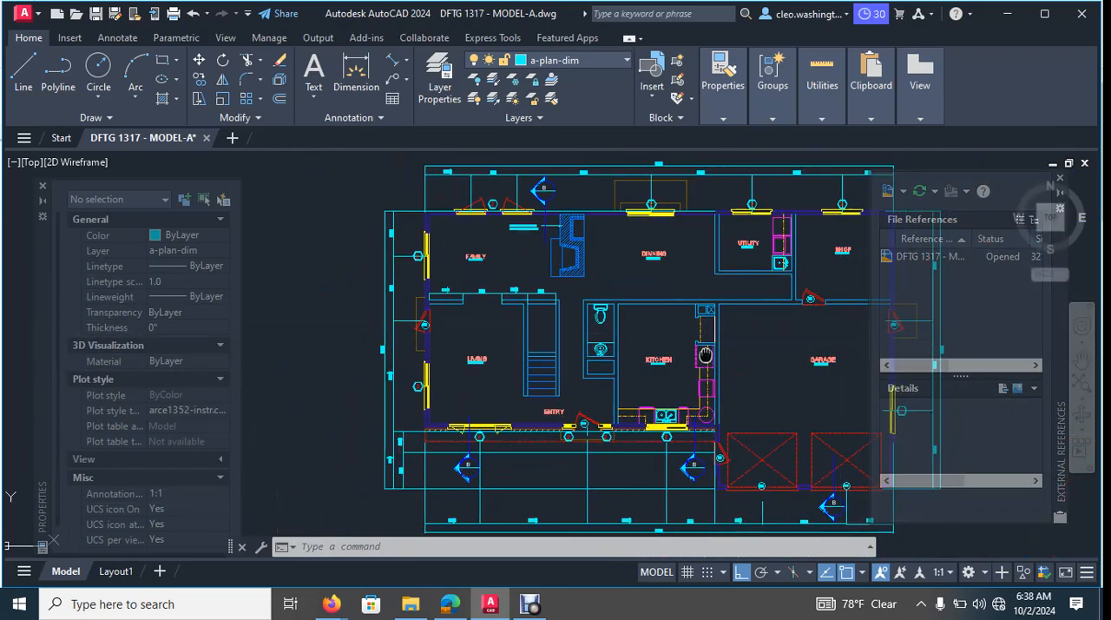
pyautogui.moveTo(814, 327); pyautogui.dragTo(646, 326, button='middle')
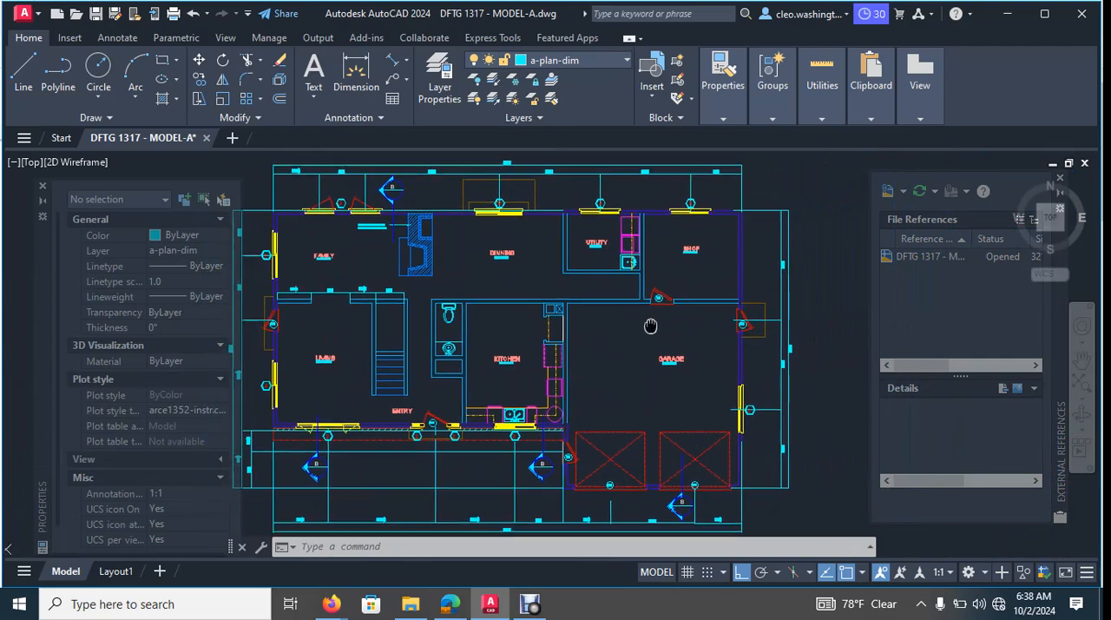
pyautogui.scroll(-3, 642, 330)
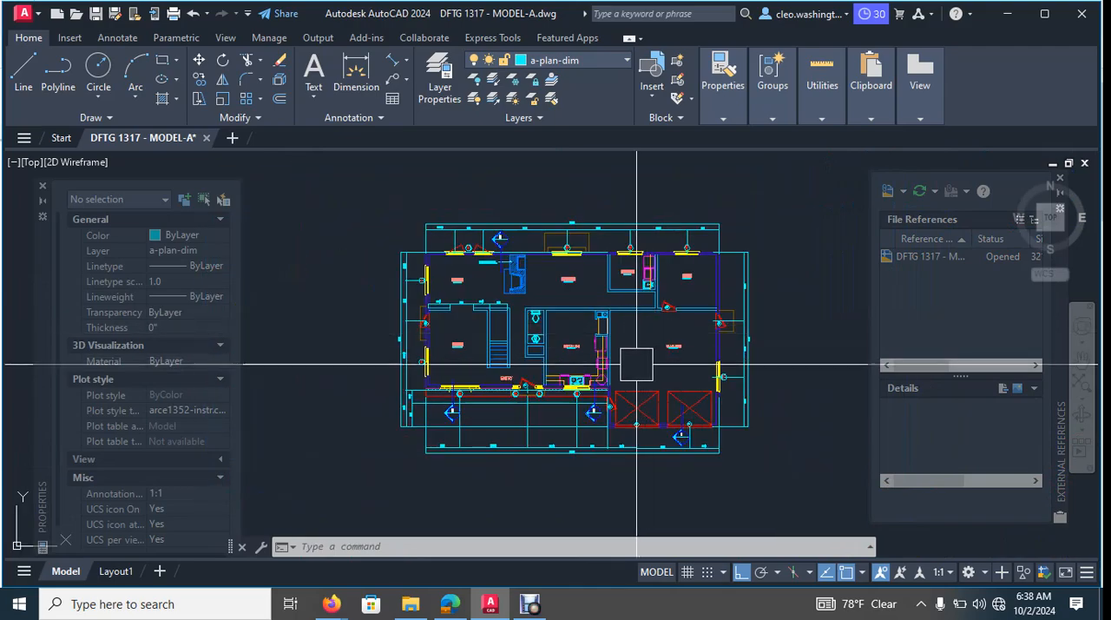
pyautogui.scroll(7, 636, 365)
pyautogui.scroll(-4, 665, 347)
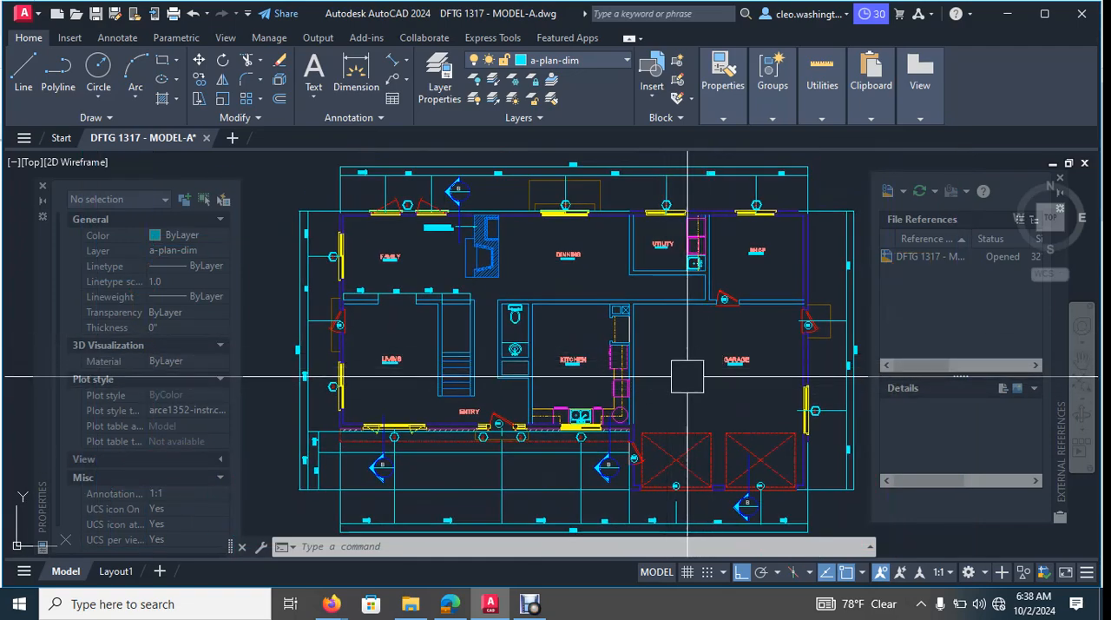
pyautogui.moveTo(687, 377); pyautogui.dragTo(678, 366, button='middle')
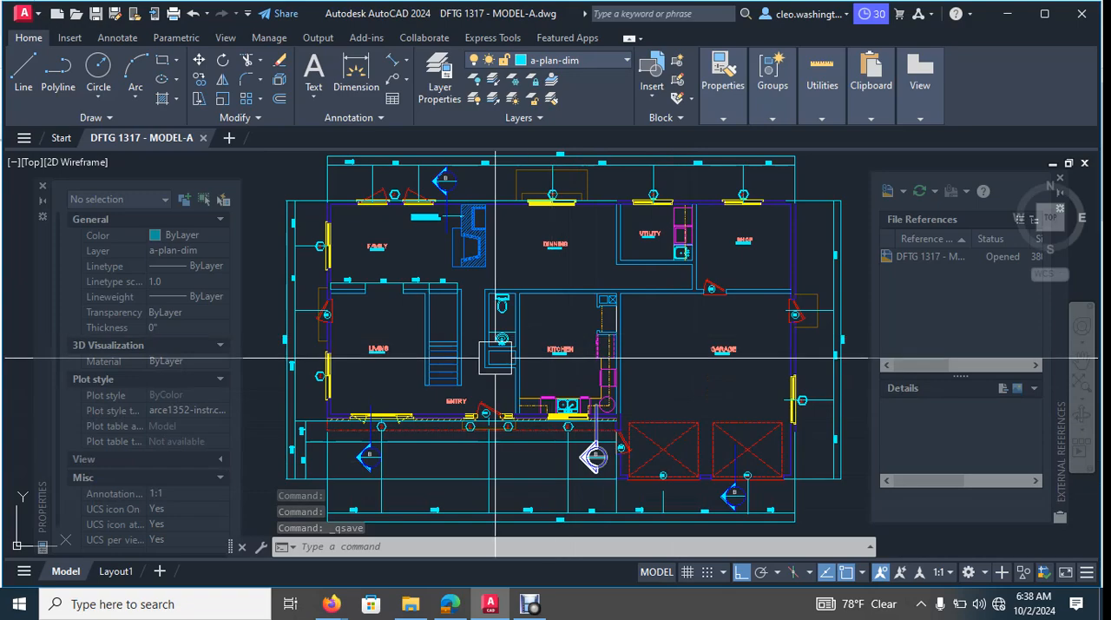
# - Examine the stair, family room and fireplace areas of the drafted plan, and check the imported main floor plan reference
pyautogui.scroll(4, 427, 312)
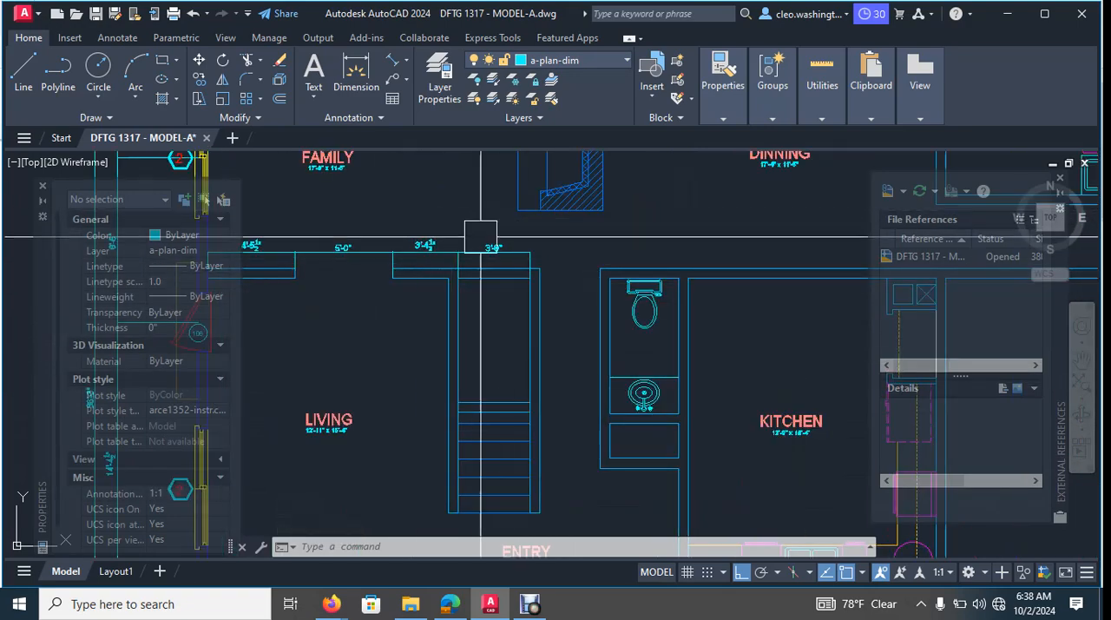
pyautogui.moveTo(673, 253); pyautogui.dragTo(751, 450, button='middle')
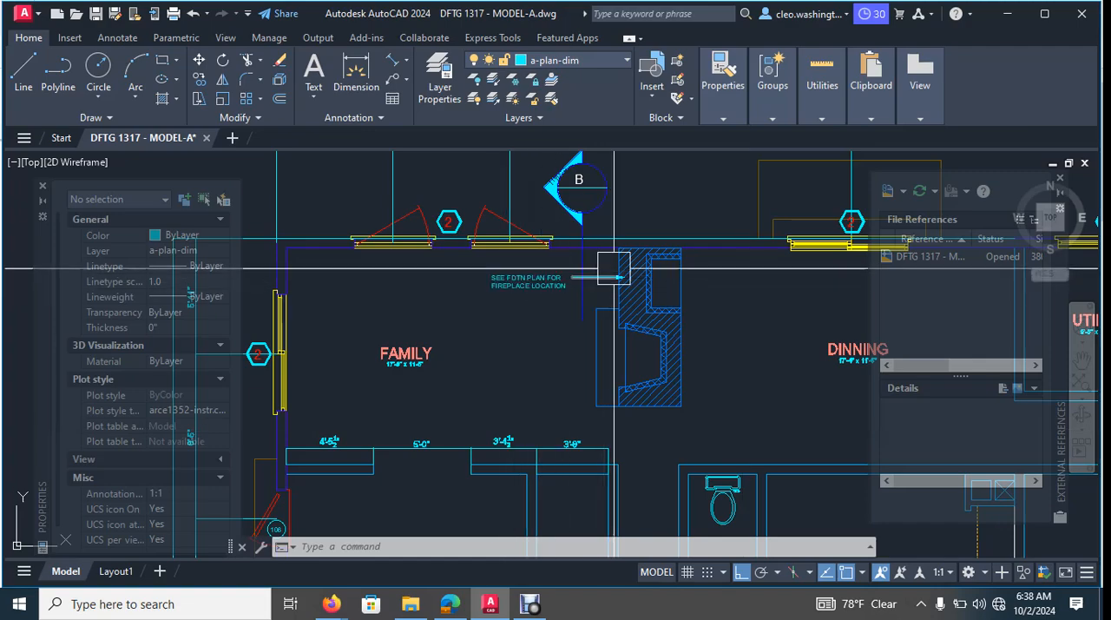
pyautogui.scroll(3, 614, 267)
pyautogui.scroll(-6, 586, 294)
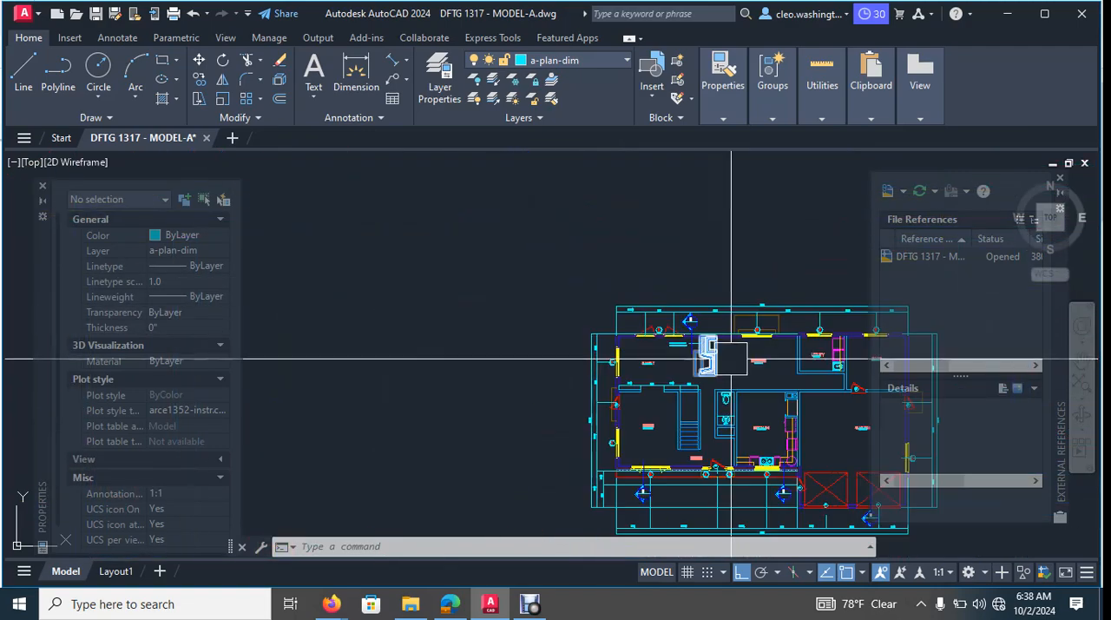
pyautogui.moveTo(756, 368); pyautogui.dragTo(623, 318, button='middle')
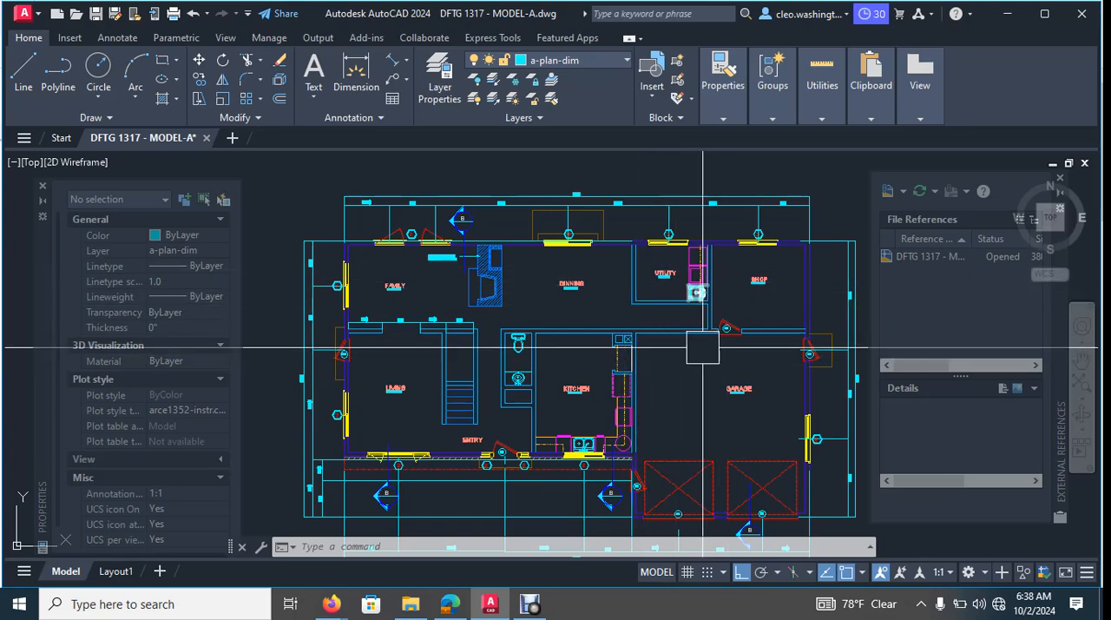
pyautogui.scroll(-2, 579, 325)
pyautogui.moveTo(657, 353); pyautogui.dragTo(660, 359, button='middle')
pyautogui.scroll(-4, 657, 330)
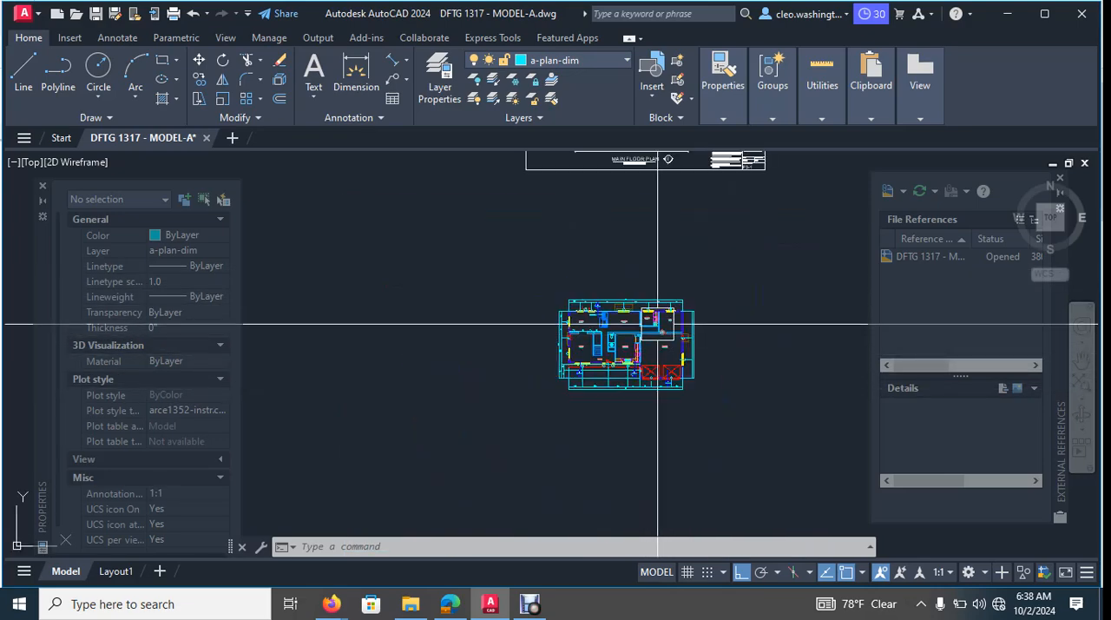
pyautogui.moveTo(675, 294); pyautogui.dragTo(656, 461, button='middle')
pyautogui.scroll(5, 619, 230)
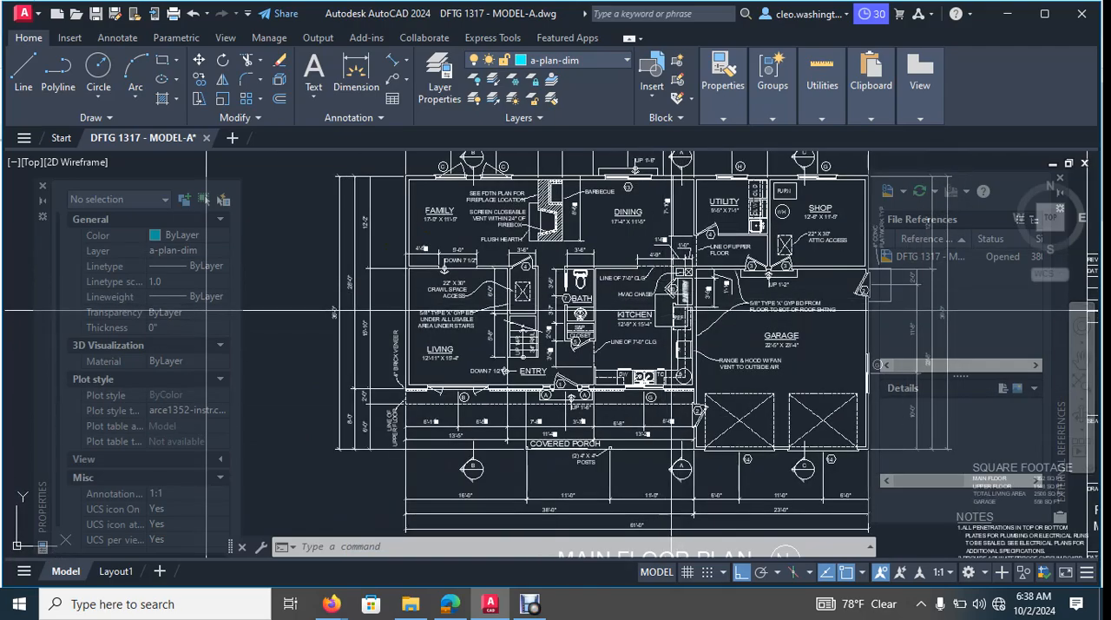
pyautogui.scroll(-8, 669, 316)
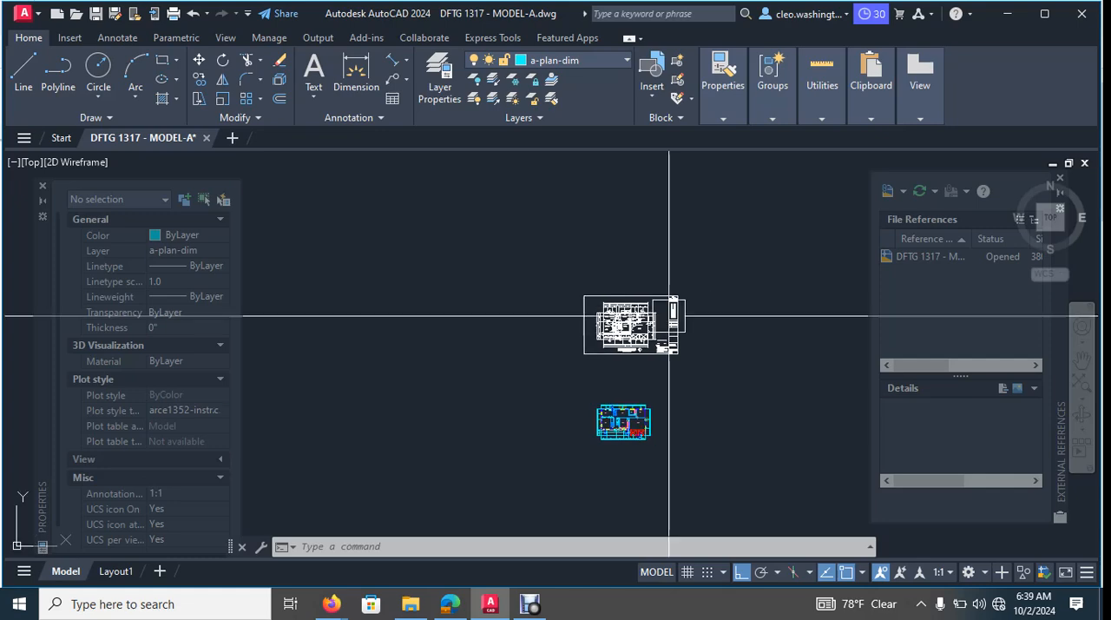
pyautogui.scroll(2, 708, 291)
pyautogui.click(665, 269)
pyautogui.click(503, 391)
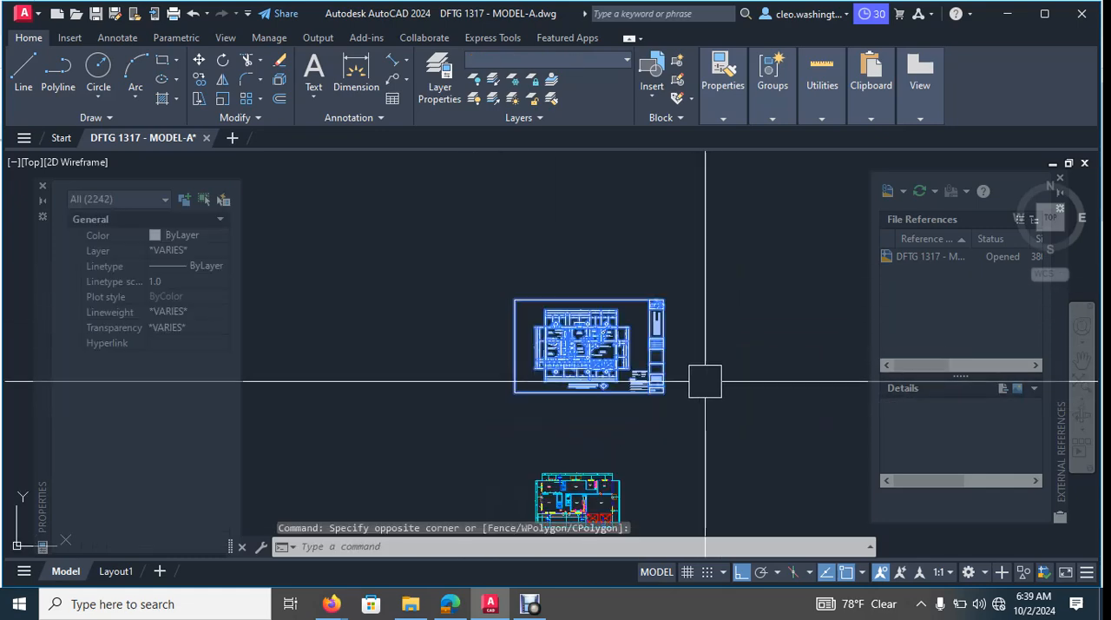
pyautogui.write('m')
pyautogui.press('Return')
pyautogui.press('Escape')
pyautogui.press('Escape')
# - Delete the whole imported main floor plan reference sheet above the drafted plan
pyautogui.click(721, 251)
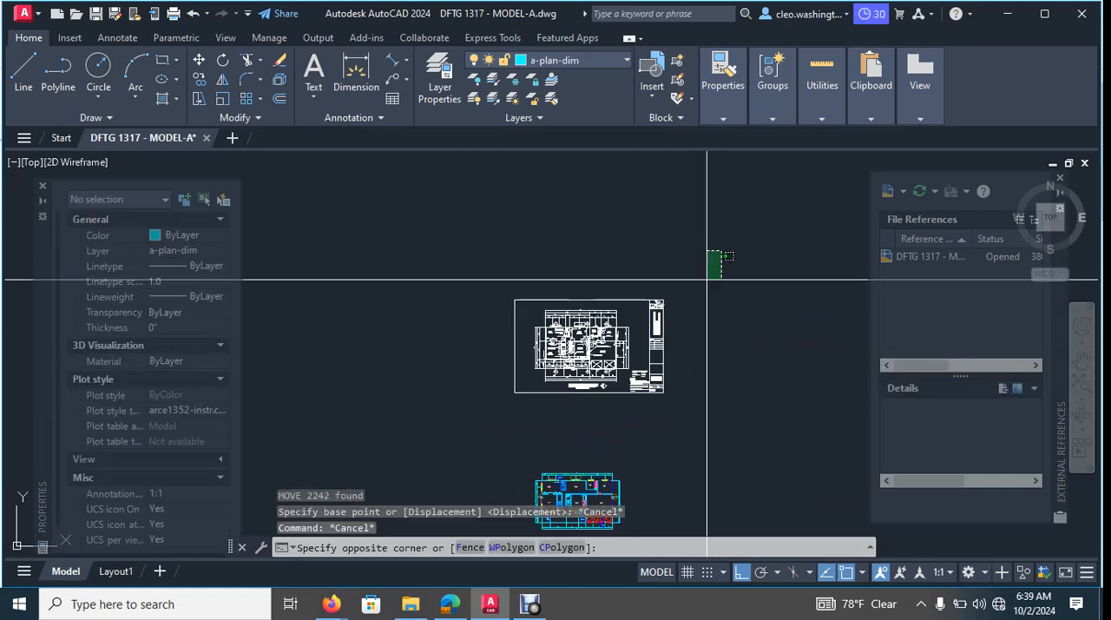
pyautogui.click(437, 414)
pyautogui.press('Delete')
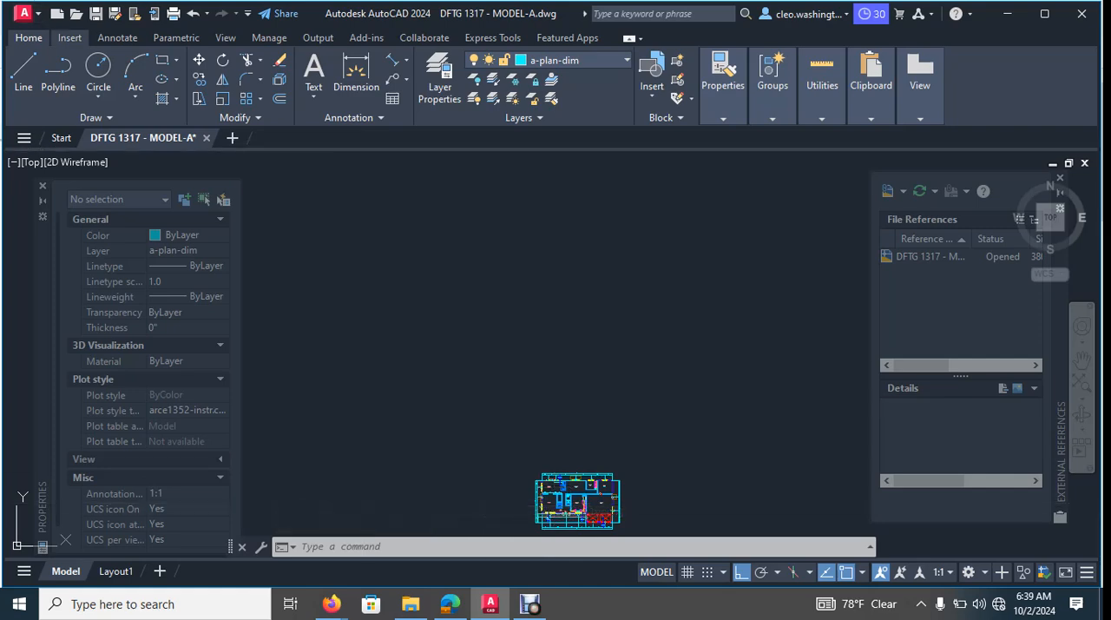
# - Import P3-2_UPPER FLOOR PLAN.pdf at scale 1 and rotation 0, placing it above the drafted main floor plan
pyautogui.click(70, 38)
pyautogui.click(602, 82)
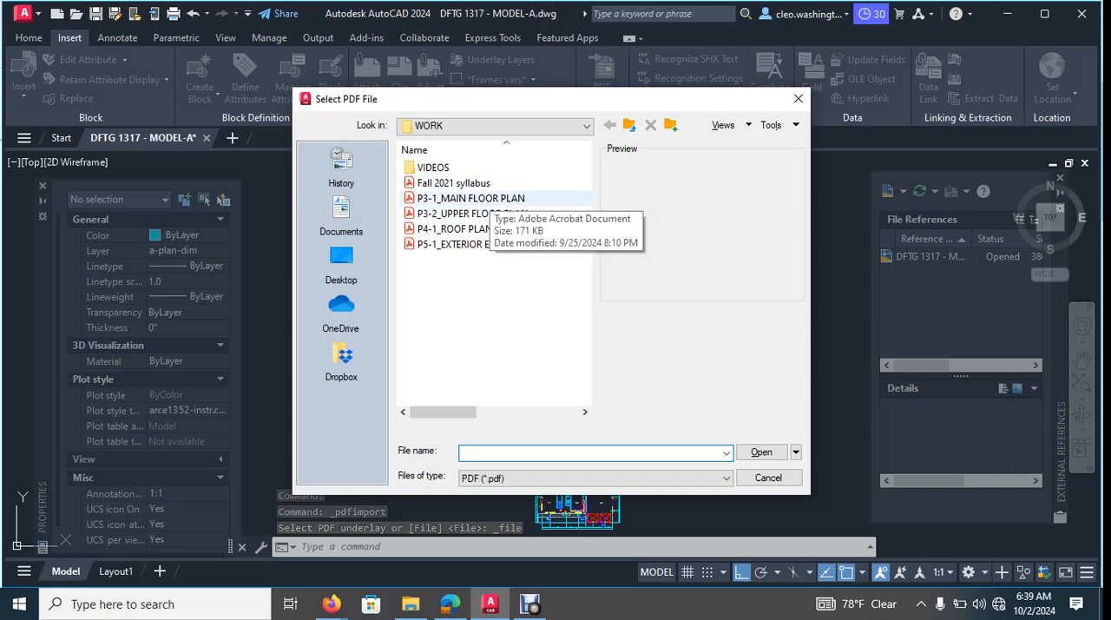
pyautogui.click(488, 214)
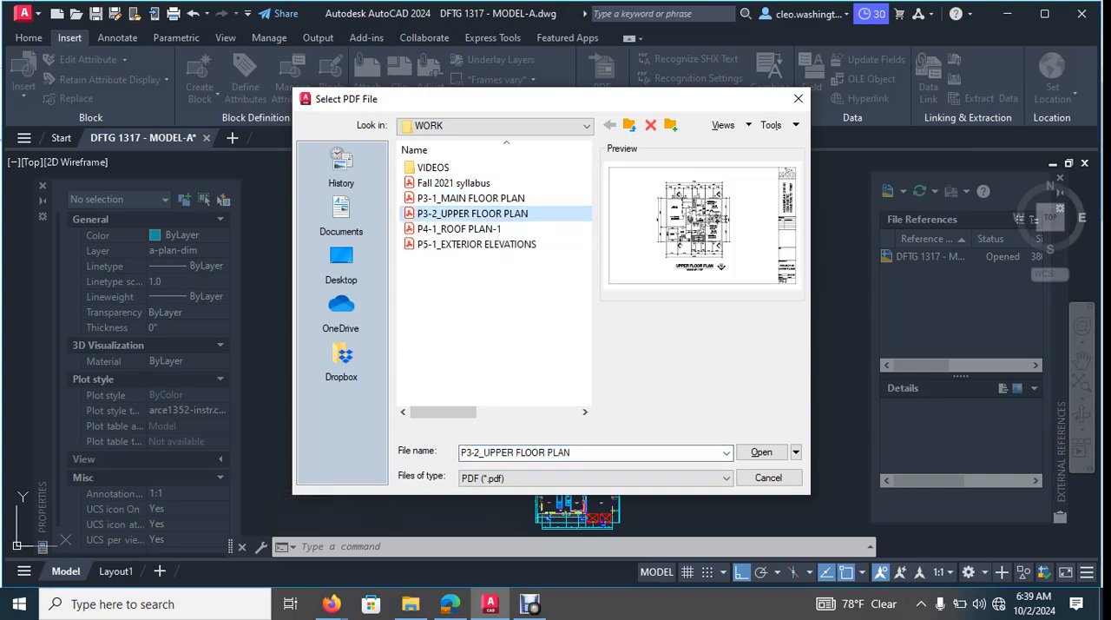
pyautogui.click(762, 453)
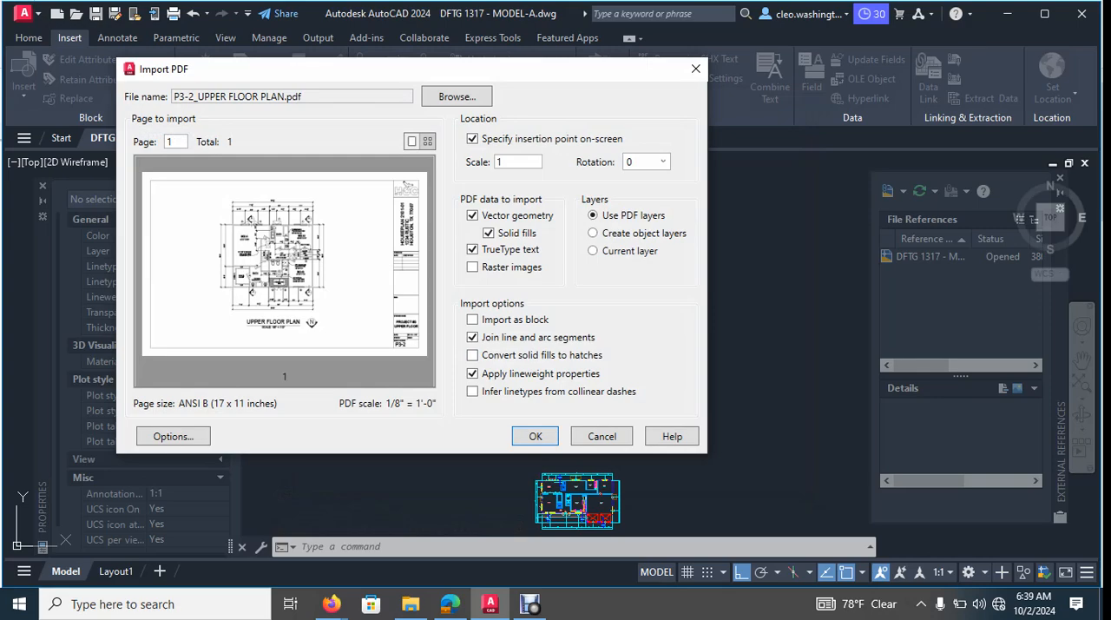
pyautogui.click(537, 435)
pyautogui.click(510, 374)
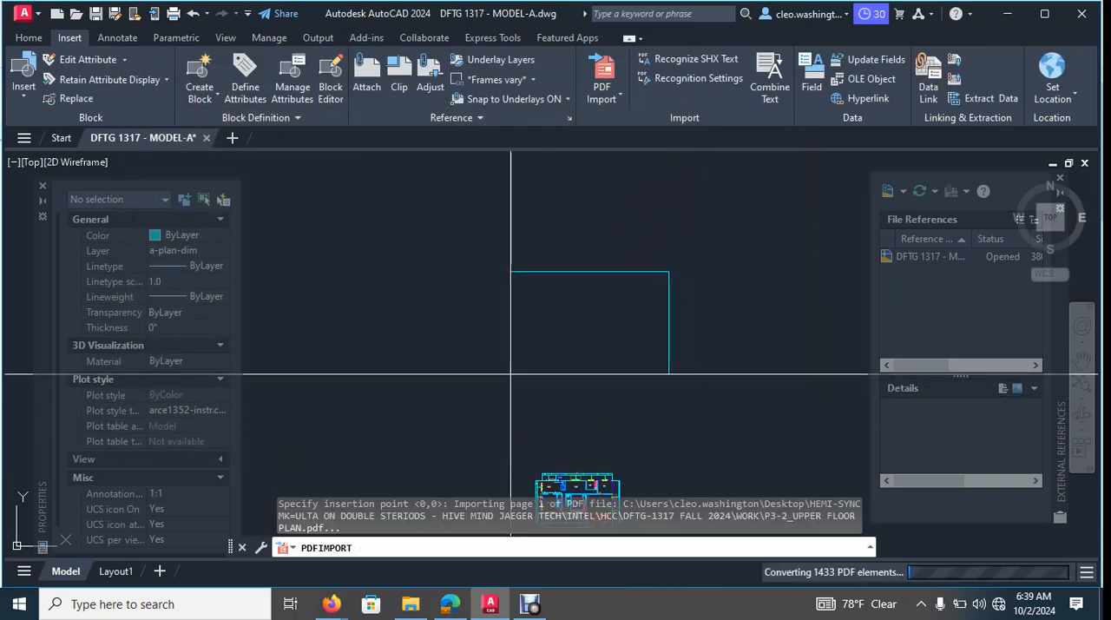
pyautogui.scroll(-5, 610, 400)
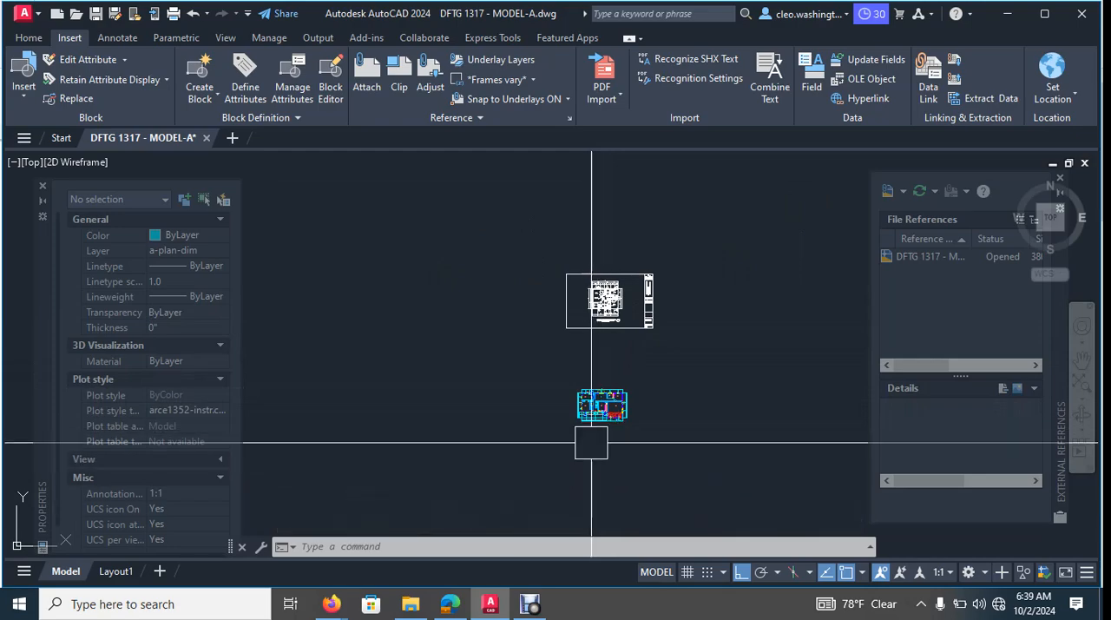
pyautogui.scroll(10, 611, 299)
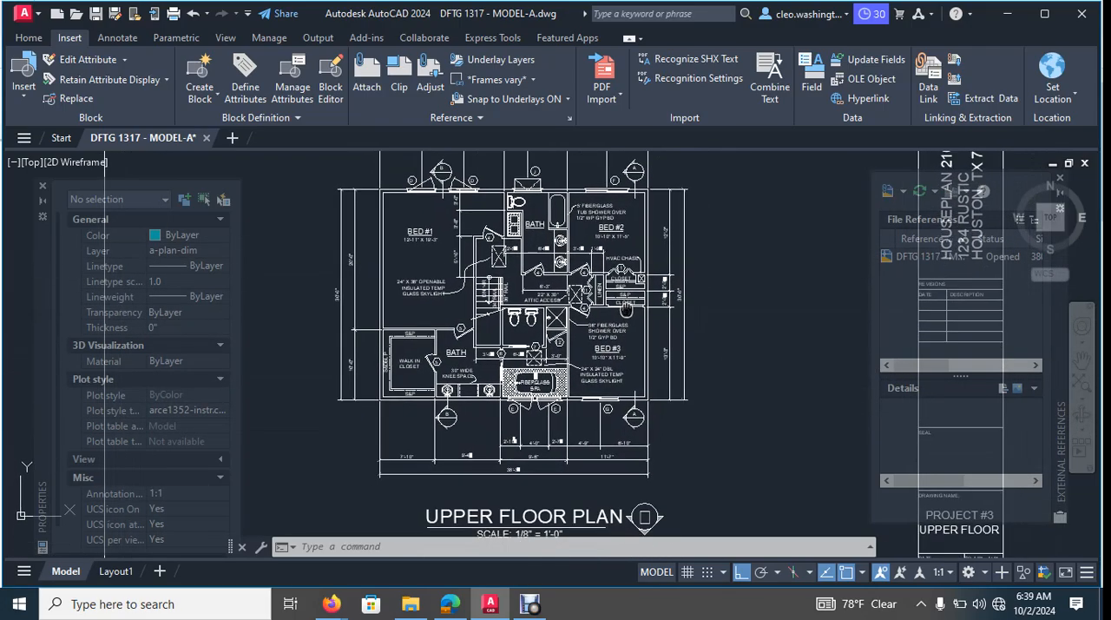
pyautogui.scroll(-5, 609, 369)
# - Draw a ray due north from the lower outer west corner of the stair wall by the entry
pyautogui.scroll(10, 568, 416)
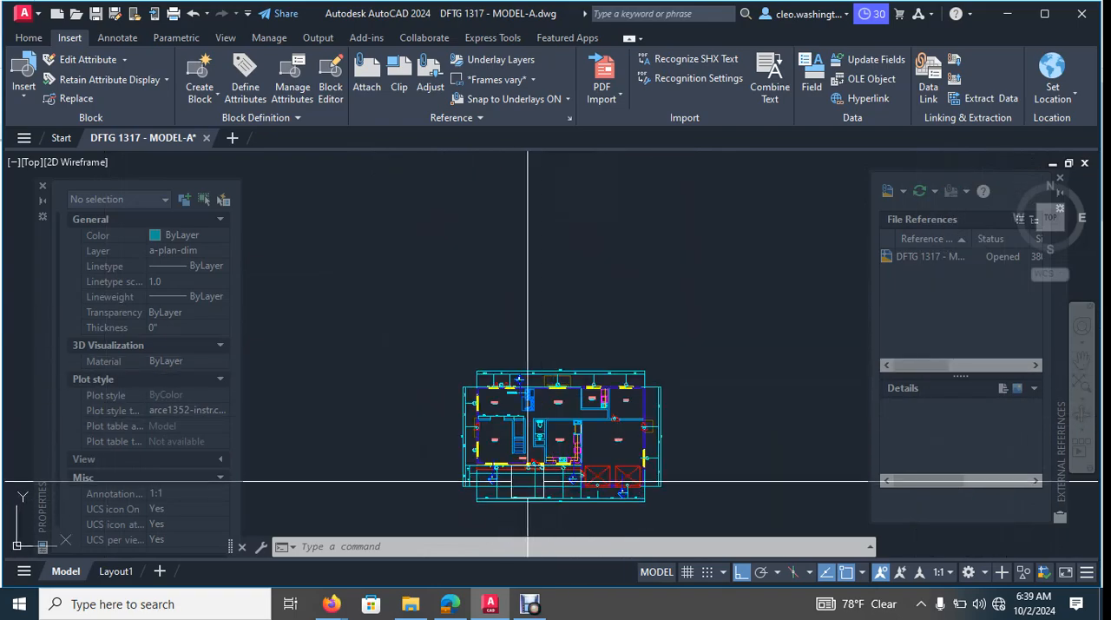
pyautogui.press('Escape')
pyautogui.write('ra')
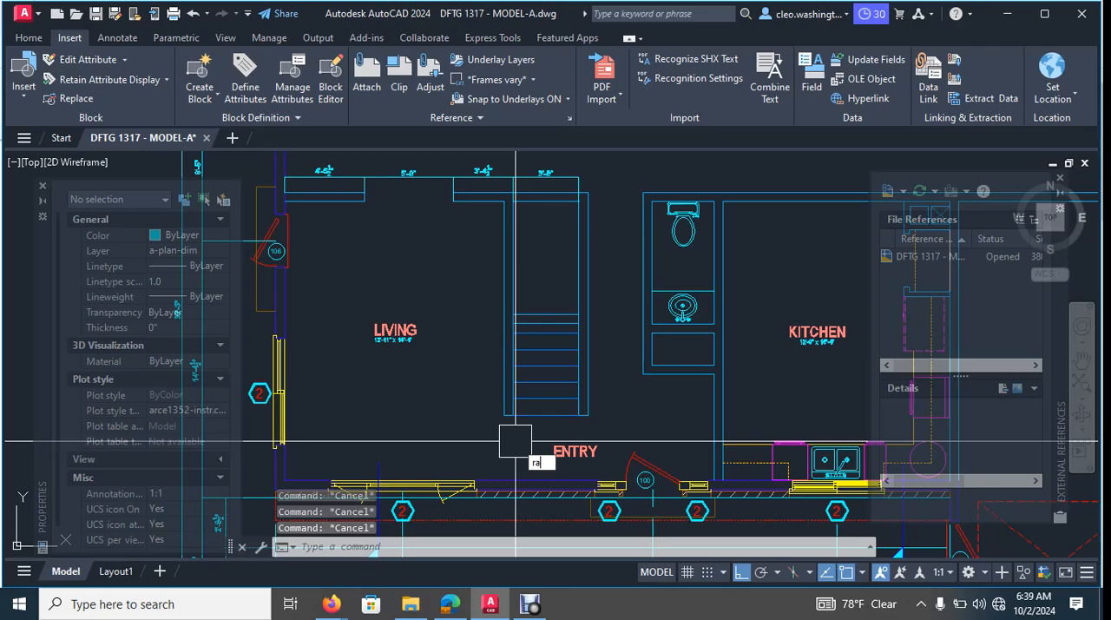
pyautogui.write('y')
pyautogui.press('Return')
pyautogui.scroll(5, 515, 440)
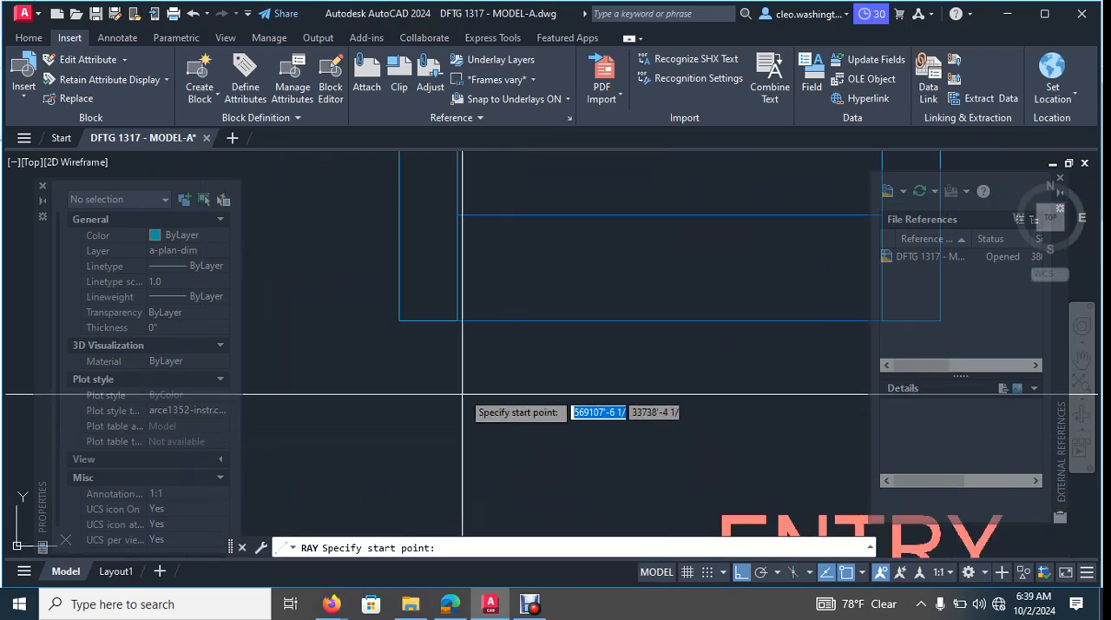
pyautogui.click(399, 321)
pyautogui.scroll(-10, 399, 321)
pyautogui.scroll(3, 382, 295)
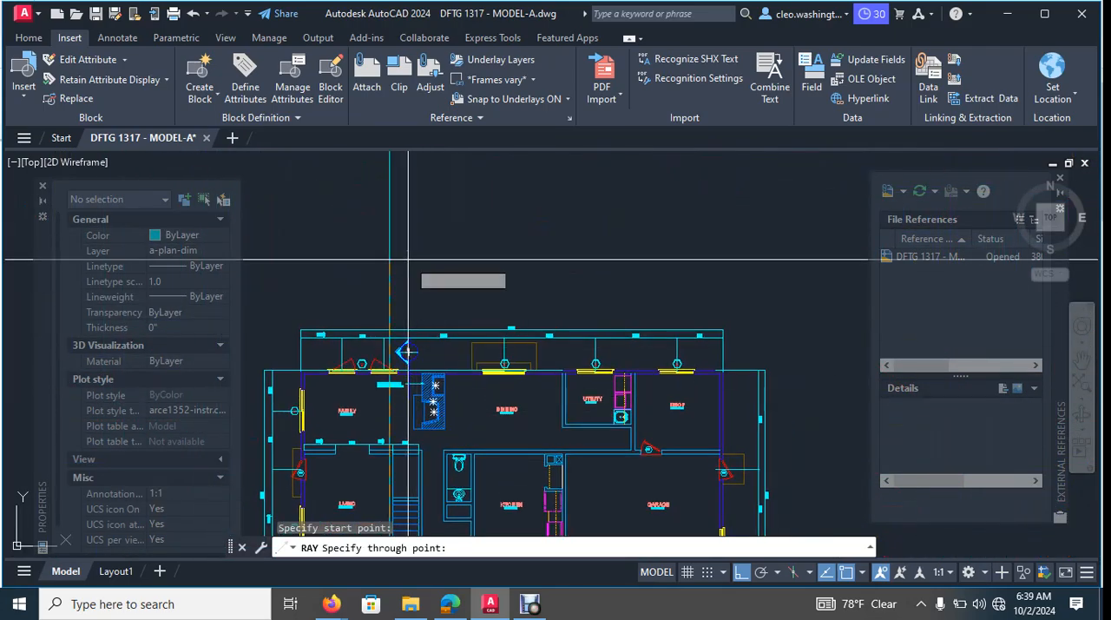
pyautogui.press('Escape')
# - Draw a second ray due north from the stair wall's lower outer east corner, up past the imported upper floor plan
pyautogui.scroll(8, 501, 341)
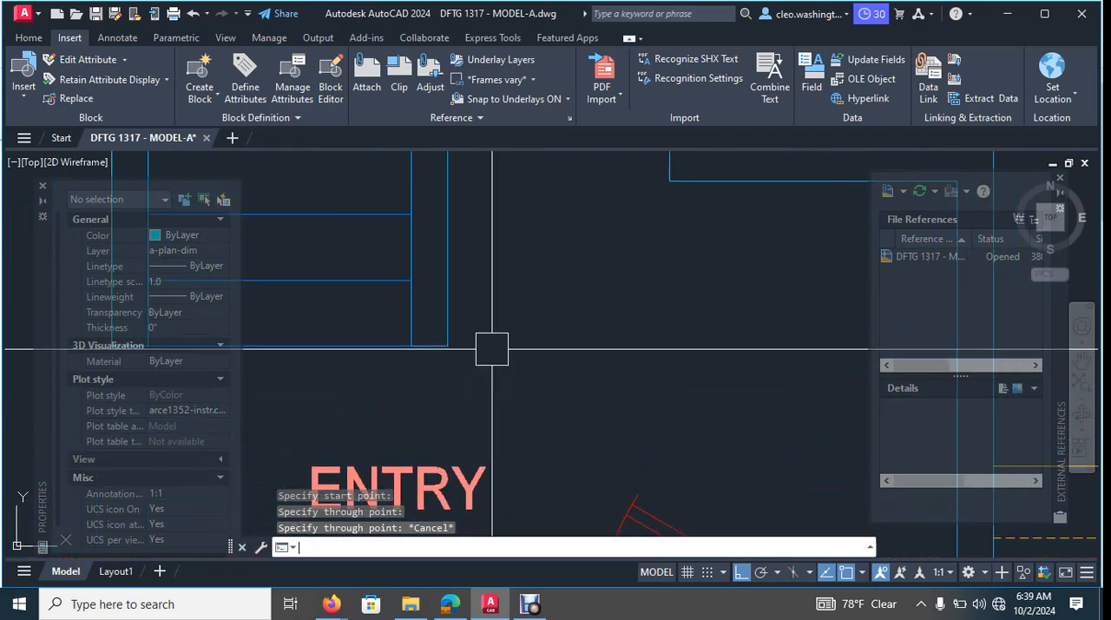
pyautogui.press('Return')
pyautogui.click(448, 348)
pyautogui.scroll(-8, 451, 339)
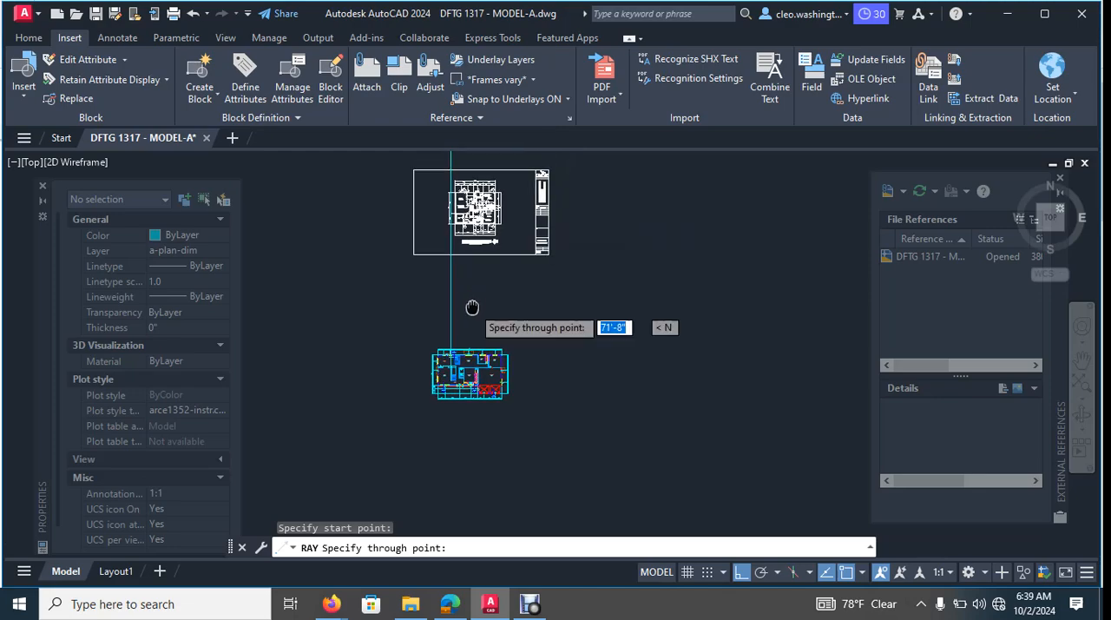
pyautogui.scroll(6, 471, 310)
pyautogui.press('Escape')
pyautogui.press('Escape')
pyautogui.press('Escape')
pyautogui.scroll(-8, 503, 286)
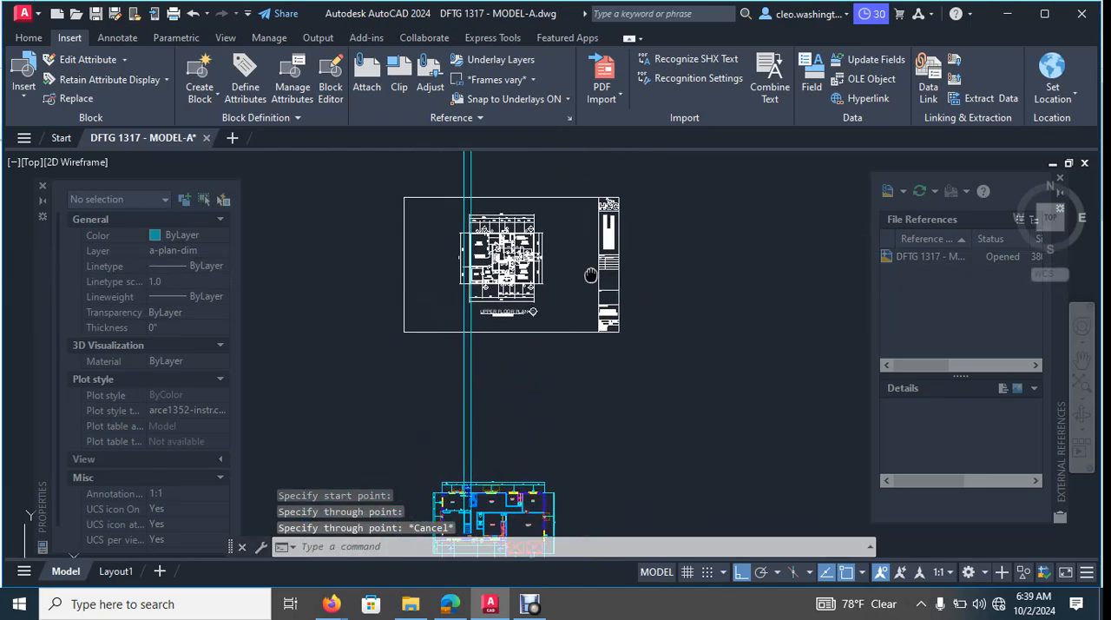
pyautogui.scroll(2, 676, 223)
pyautogui.press('Escape')
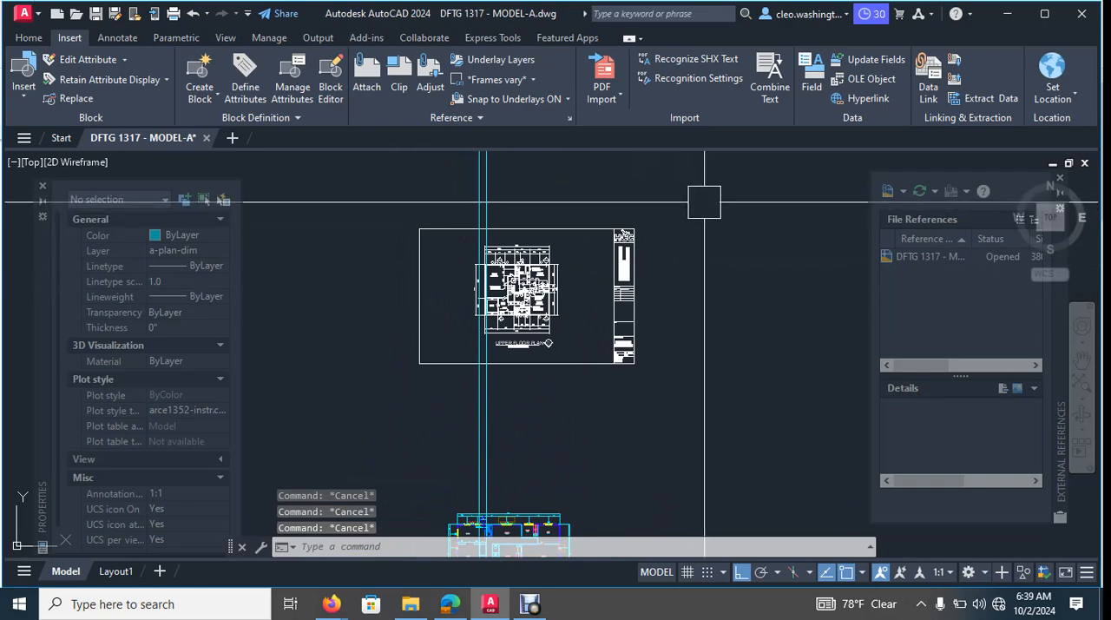
# - Move the whole imported upper floor plan sheet, excluding the rays, so its stair wall's lower outer west corner sits on the west ray
pyautogui.click(706, 202)
pyautogui.click(338, 388)
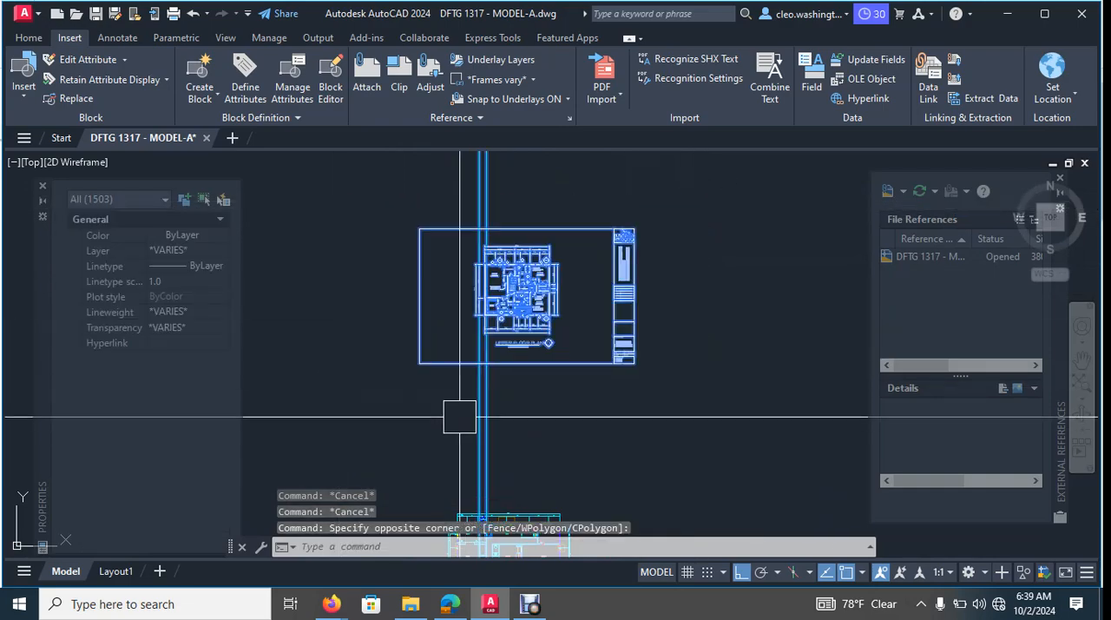
pyautogui.click(530, 416)
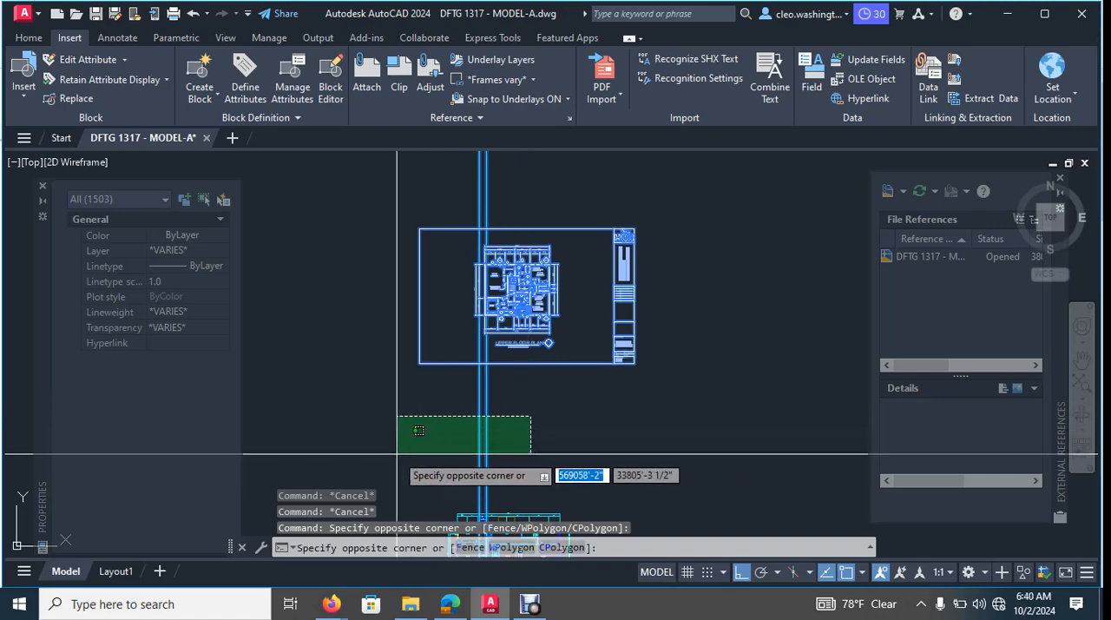
pyautogui.keyDown('shift'); pyautogui.click(397, 454); pyautogui.keyUp('shift')
pyautogui.scroll(5, 564, 377)
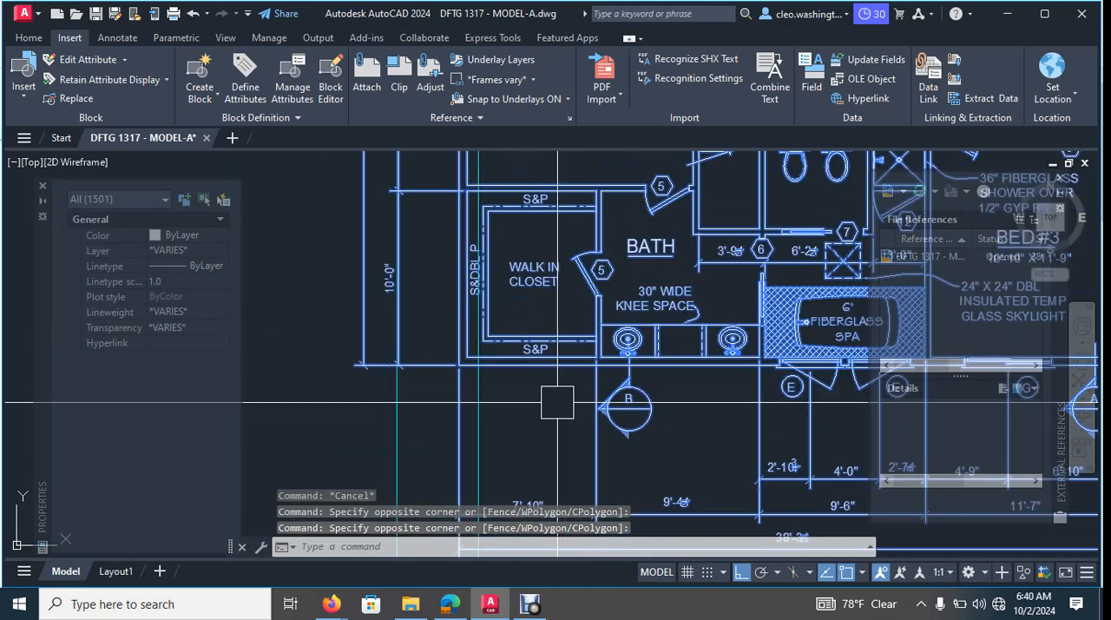
pyautogui.scroll(-4, 557, 401)
pyautogui.scroll(5, 703, 466)
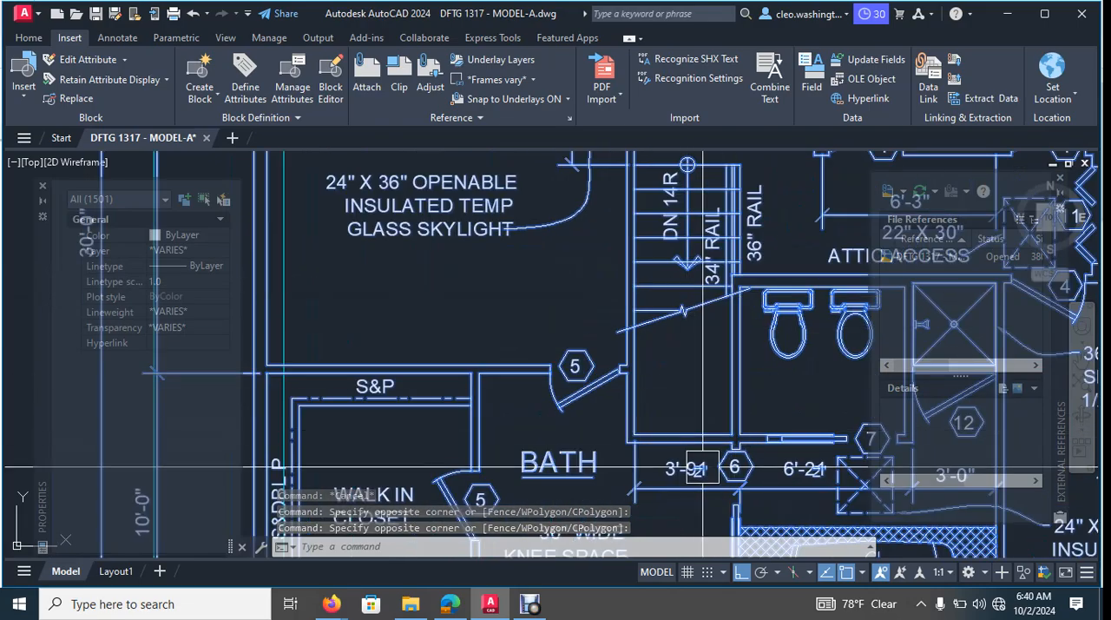
pyautogui.write('m')
pyautogui.press('Return')
pyautogui.scroll(6, 617, 461)
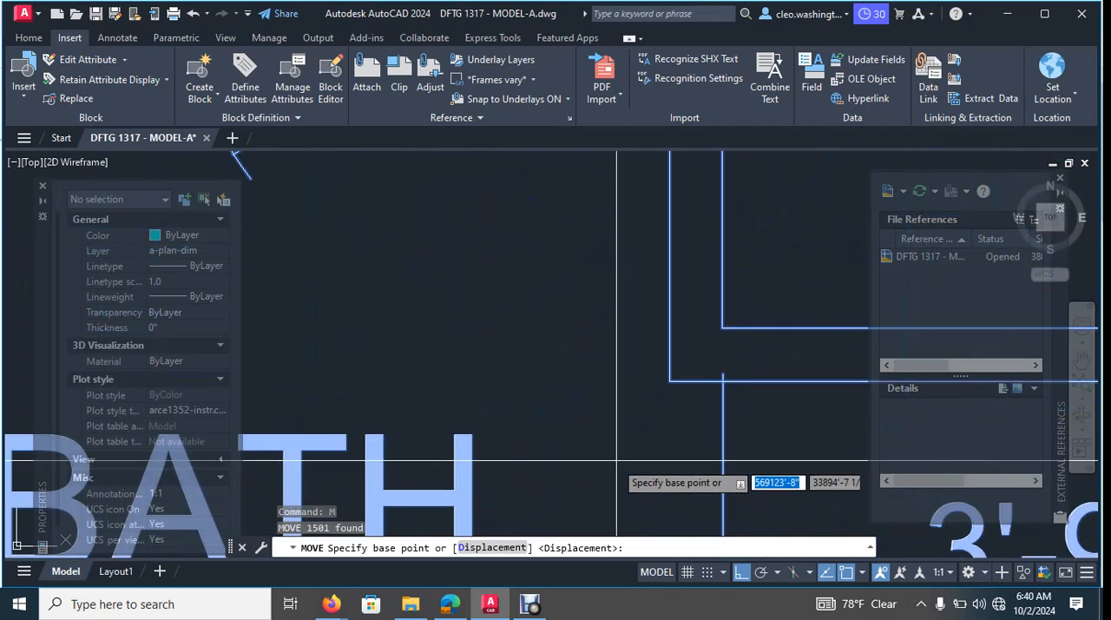
pyautogui.click(669, 381)
pyautogui.scroll(-6, 581, 410)
pyautogui.moveTo(525, 413)
pyautogui.mouseDown(button='middle')
pyautogui.moveTo(685, 339)
pyautogui.moveTo(443, 334)
pyautogui.mouseUp(button='middle')
pyautogui.scroll(8, 460, 308)
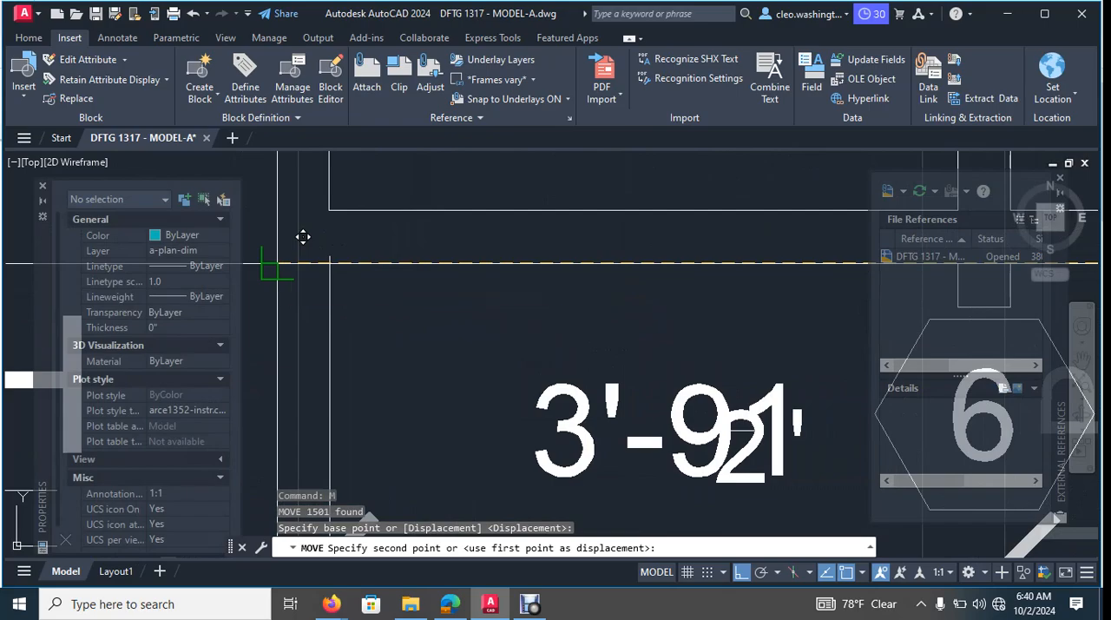
pyautogui.click(298, 263)
# - Examine how the moved upper floor plan's stair lines up with the two rays
pyautogui.scroll(-8, 298, 295)
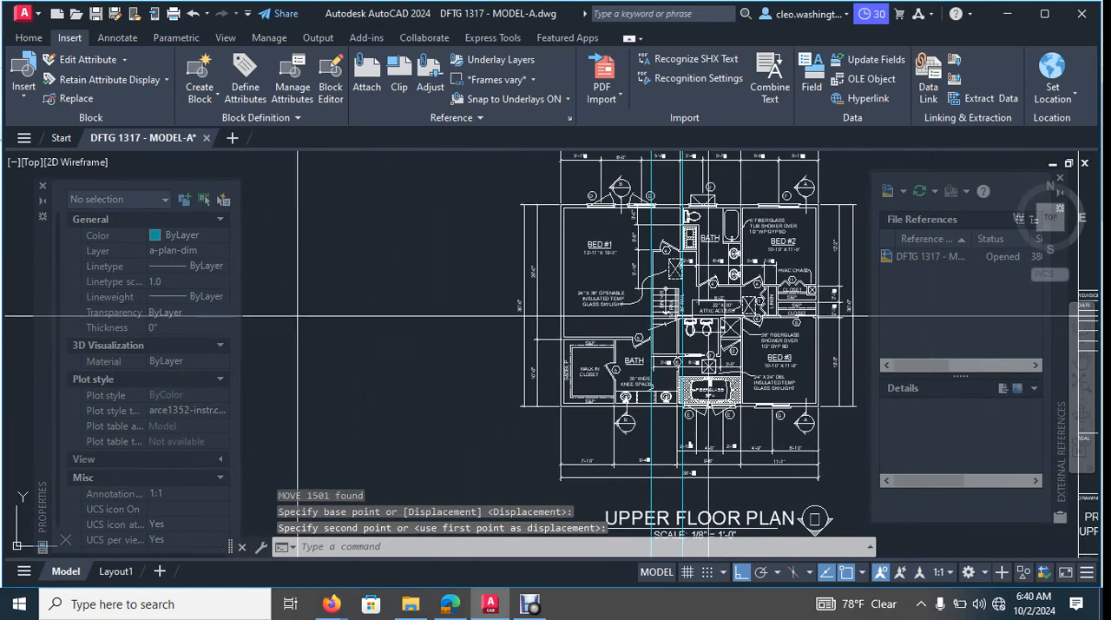
pyautogui.moveTo(297, 316); pyautogui.dragTo(204, 267, button='middle')
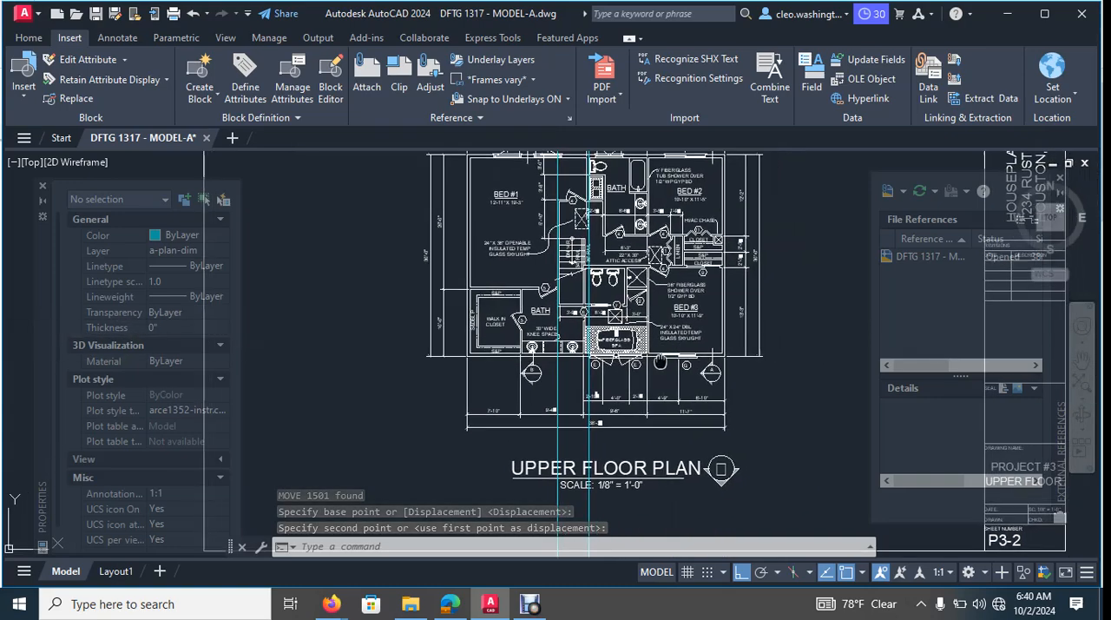
pyautogui.moveTo(723, 522); pyautogui.dragTo(720, 293, button='middle')
pyautogui.moveTo(729, 403); pyautogui.dragTo(719, 331, button='middle')
pyautogui.moveTo(783, 182); pyautogui.dragTo(749, 330, button='middle')
pyautogui.scroll(9, 599, 248)
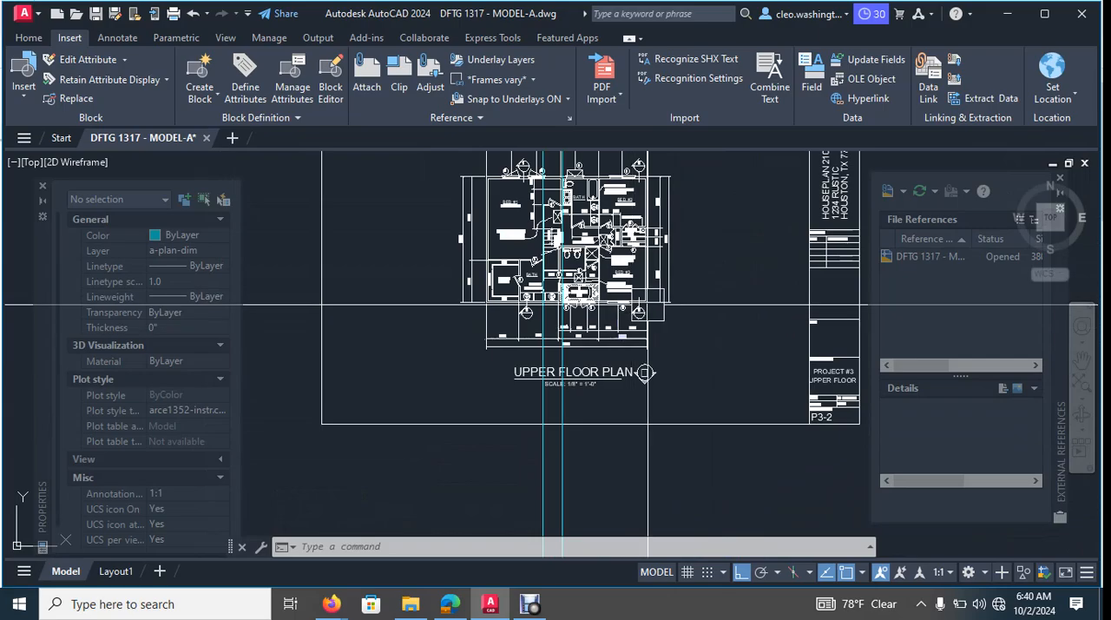
pyautogui.scroll(4, 347, 260)
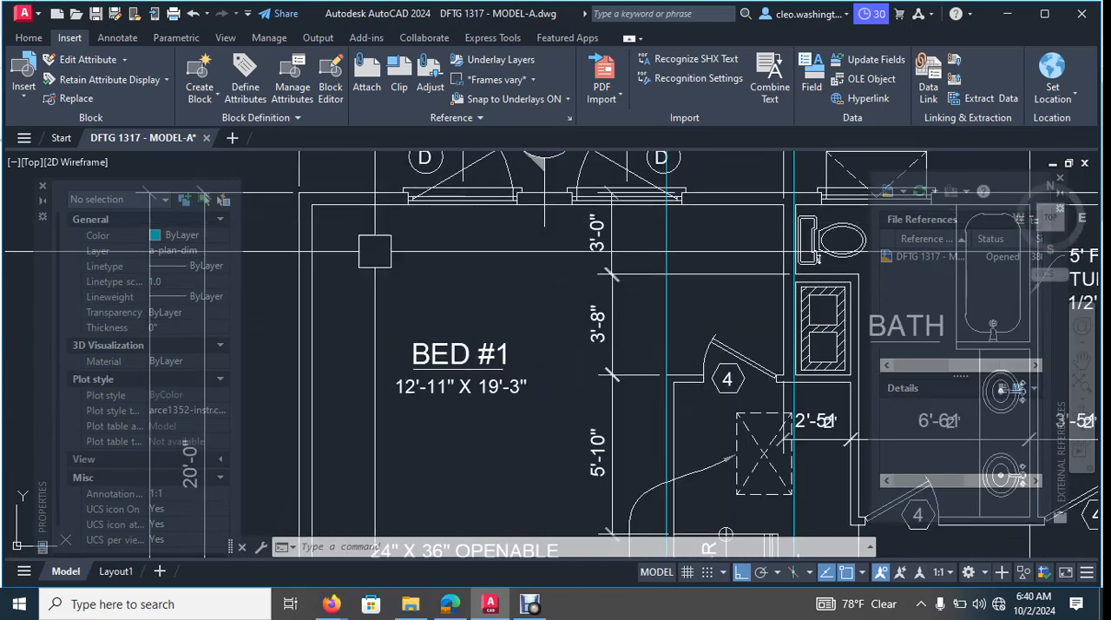
pyautogui.scroll(-4, 388, 288)
# - Draw a rectangle around the upper floor plan's exterior walls, from the outer corner by BED #1 to the opposite outer corner by BED #3
pyautogui.press('Escape')
pyautogui.press('Escape')
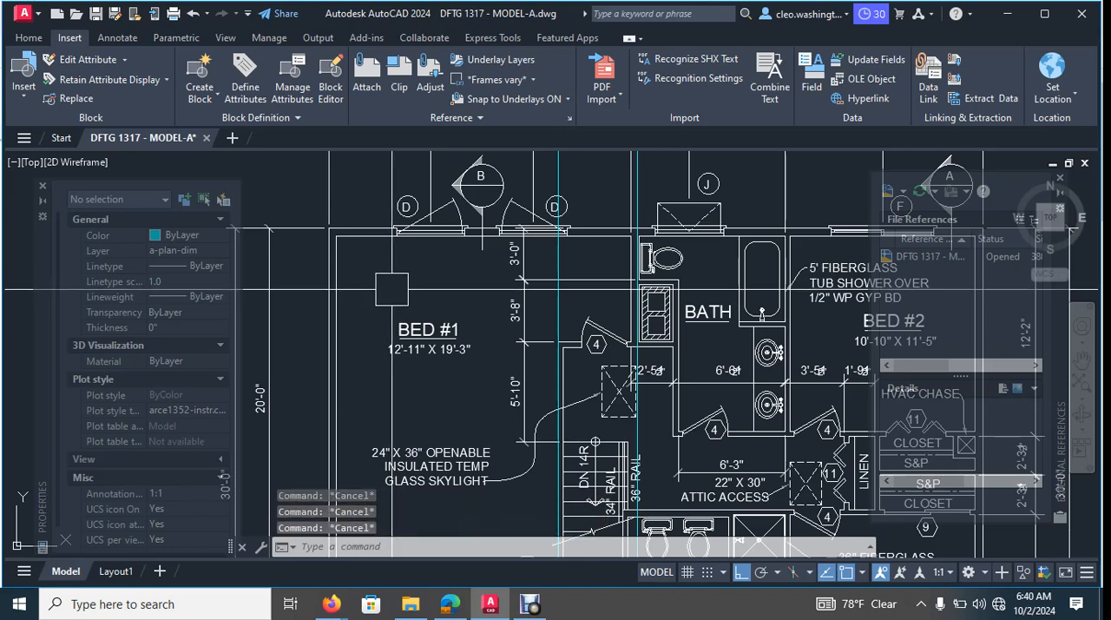
pyautogui.write('rec')
pyautogui.press('Return')
pyautogui.scroll(-4, 382, 279)
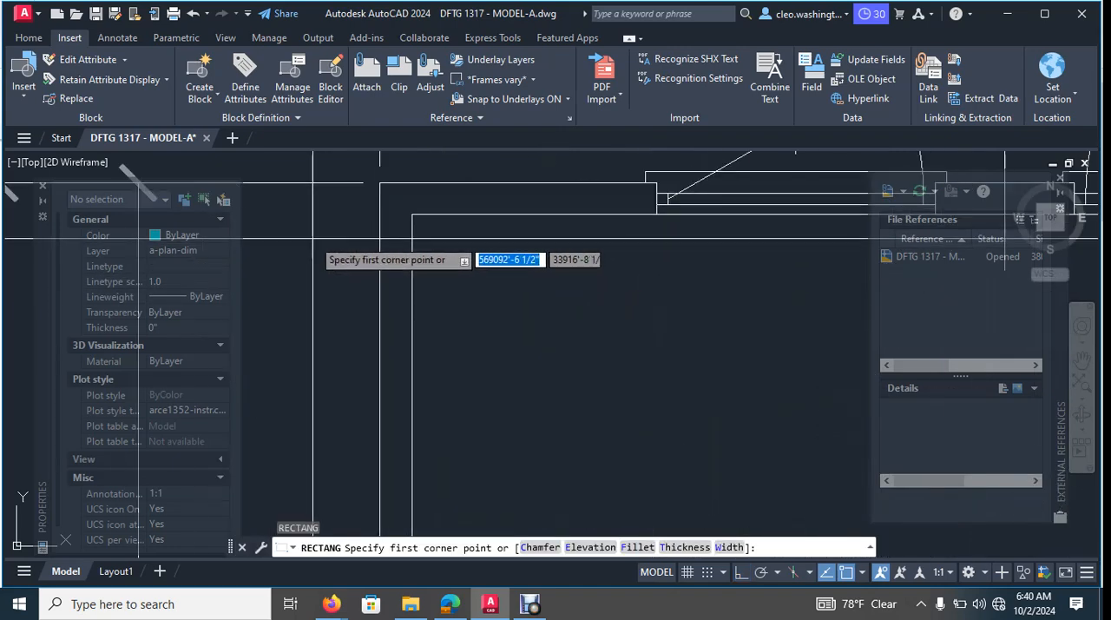
pyautogui.click(380, 182)
pyautogui.scroll(-4, 623, 392)
pyautogui.scroll(10, 618, 393)
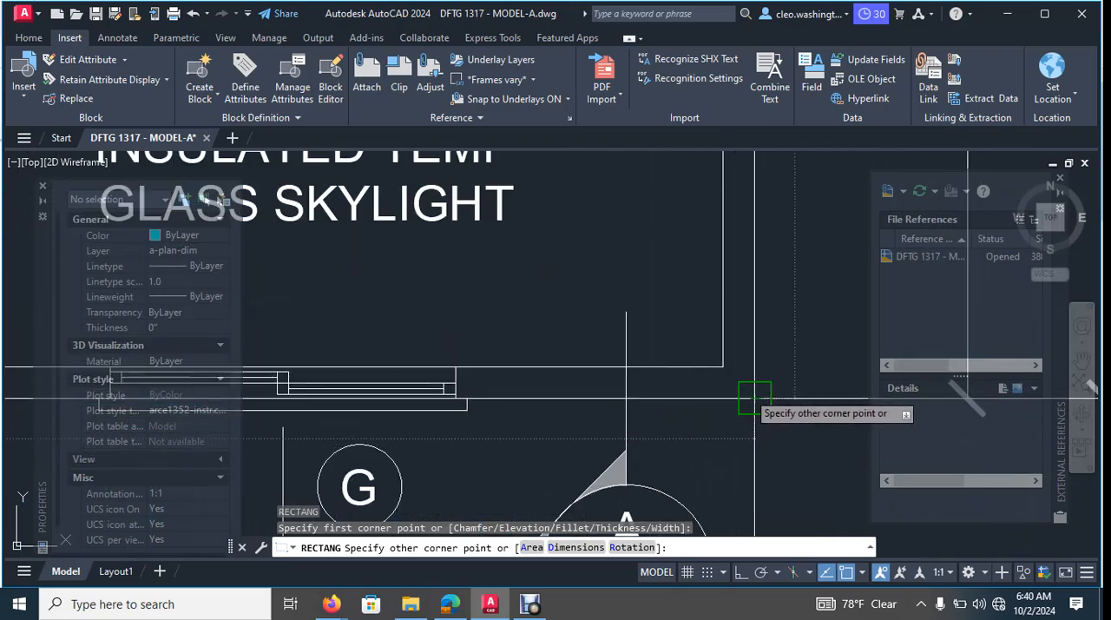
pyautogui.click(754, 398)
pyautogui.scroll(-12, 693, 434)
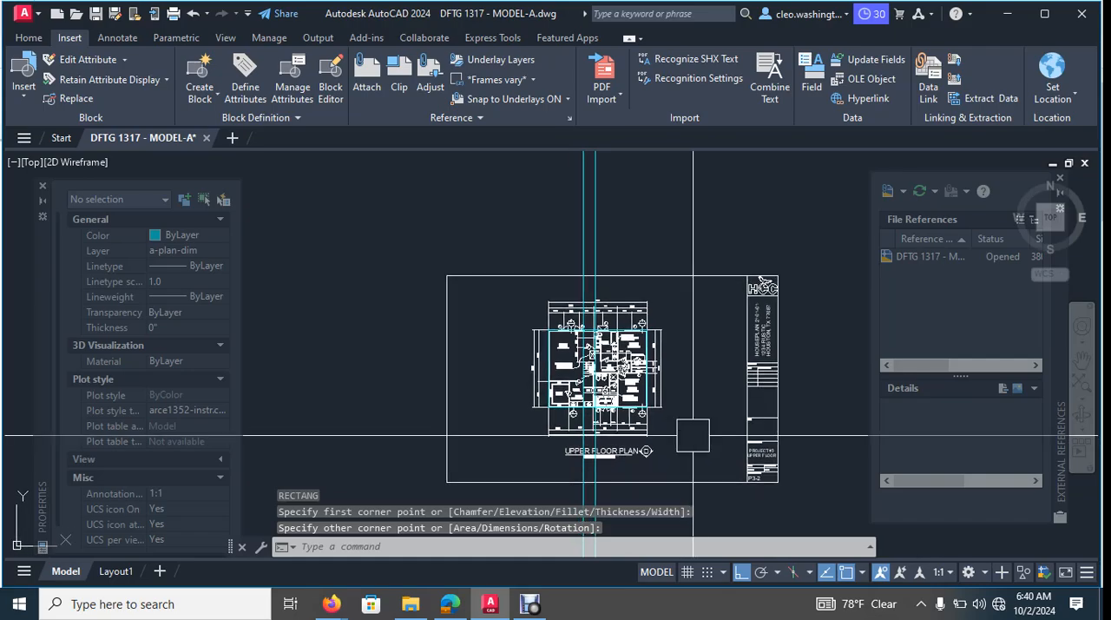
# - Move the upper floor outline rectangle due south out of the imported sheet, placing it just north of the drafted main floor plan
pyautogui.press('Escape')
pyautogui.press('Escape')
pyautogui.write('m')
pyautogui.press('Return')
pyautogui.scroll(15, 649, 397)
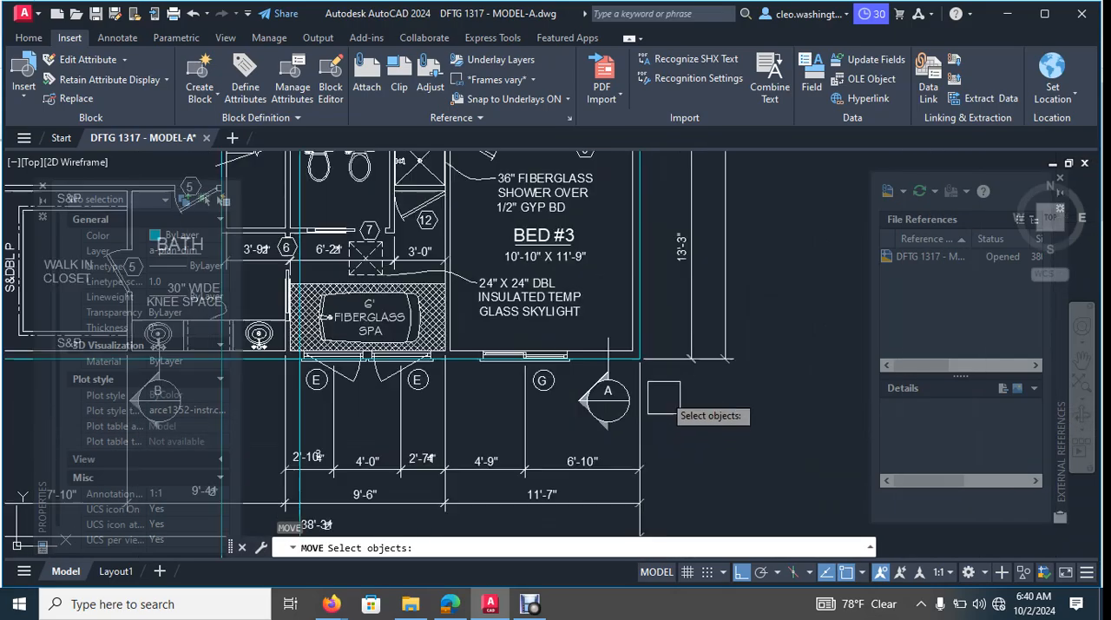
pyautogui.press('Return')
pyautogui.click(602, 299)
pyautogui.scroll(-15, 617, 425)
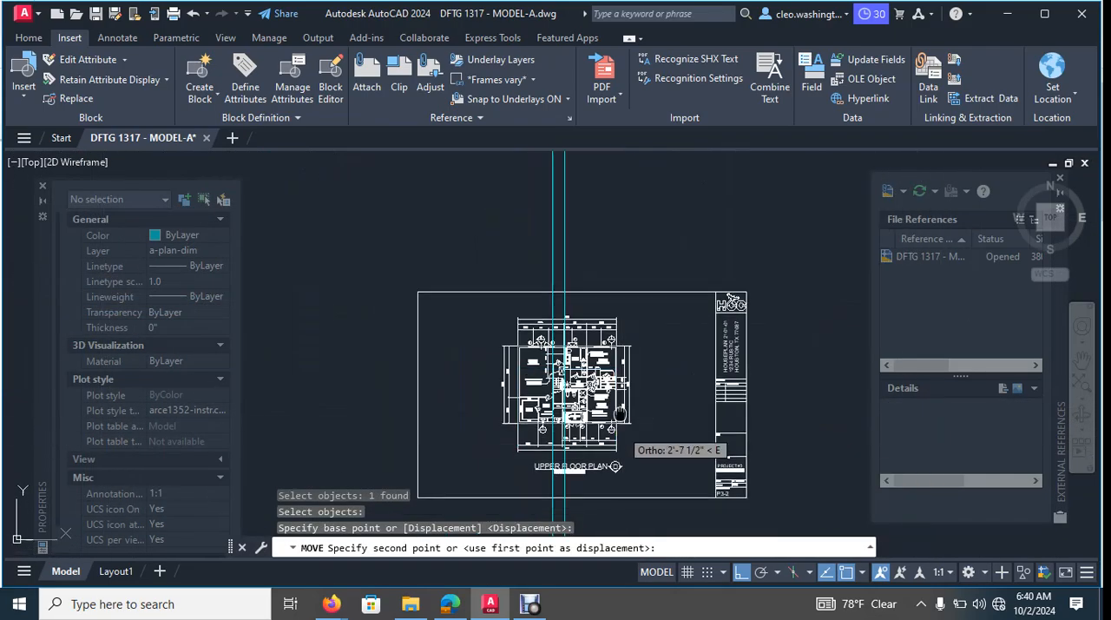
pyautogui.moveTo(621, 495); pyautogui.dragTo(649, 121, button='middle')
pyautogui.scroll(2, 668, 315)
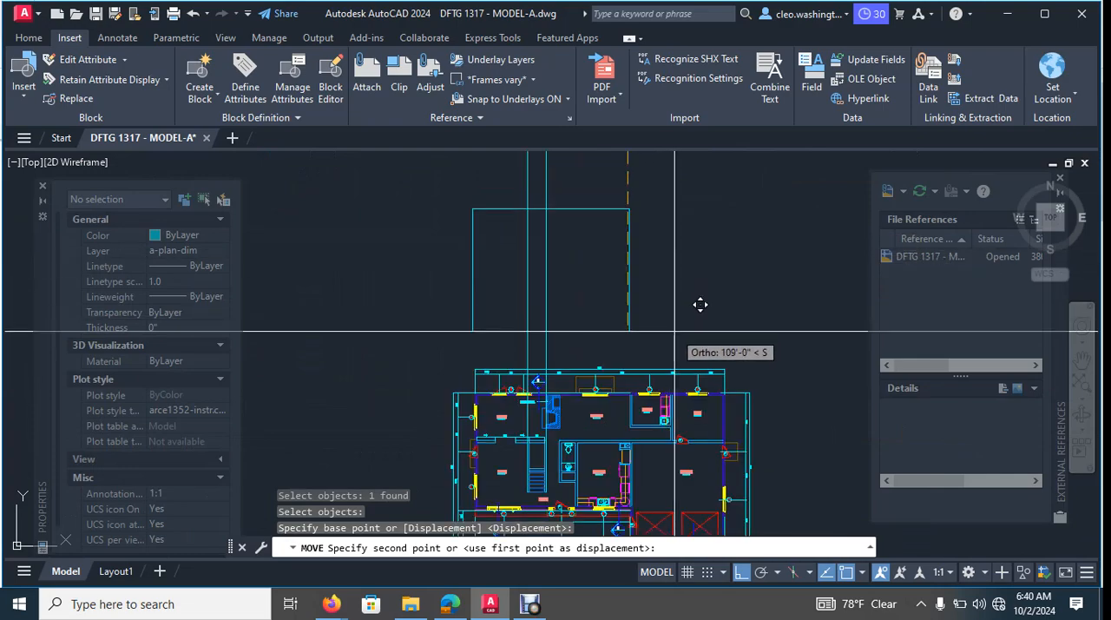
pyautogui.click(702, 309)
# - Compare the moved outline's position with the imported upper floor plan and the main floor plan's exterior walls
pyautogui.scroll(3, 548, 281)
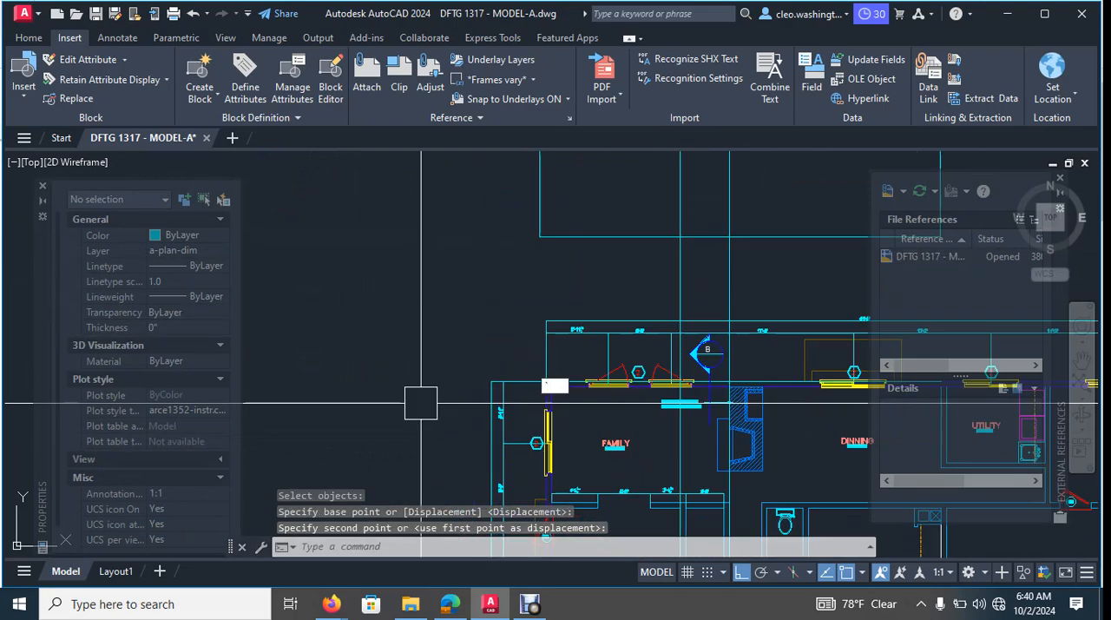
pyautogui.scroll(2, 514, 286)
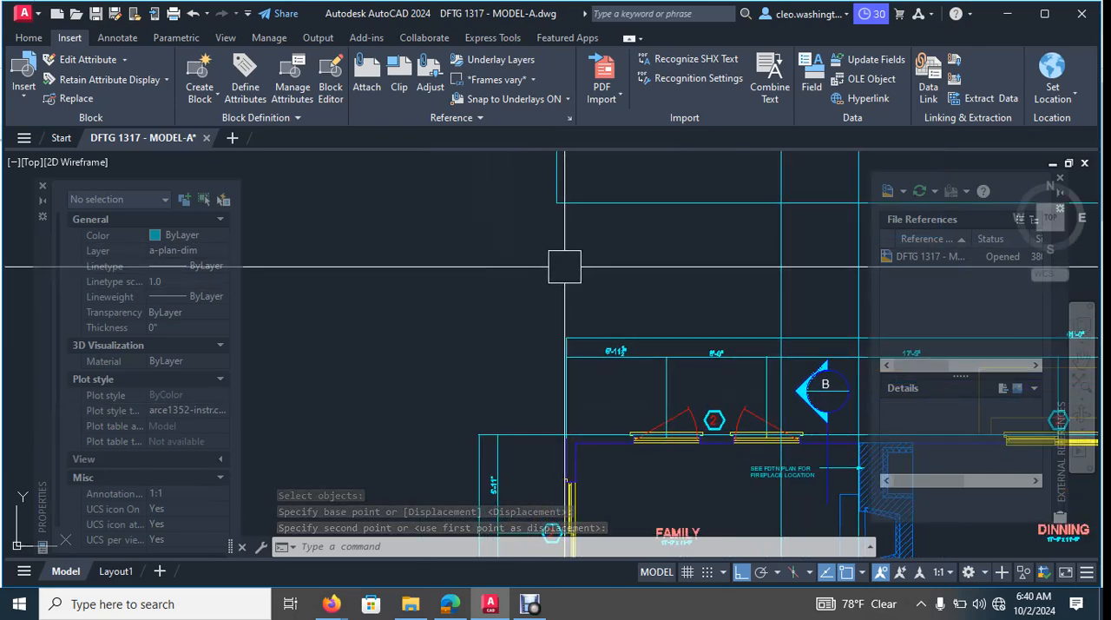
pyautogui.scroll(-3, 564, 266)
pyautogui.moveTo(659, 261)
pyautogui.mouseDown(button='middle')
pyautogui.moveTo(672, 258)
pyautogui.moveTo(571, 382)
pyautogui.mouseUp(button='middle')
pyautogui.scroll(-2, 628, 376)
pyautogui.moveTo(644, 307); pyautogui.dragTo(636, 348, button='middle')
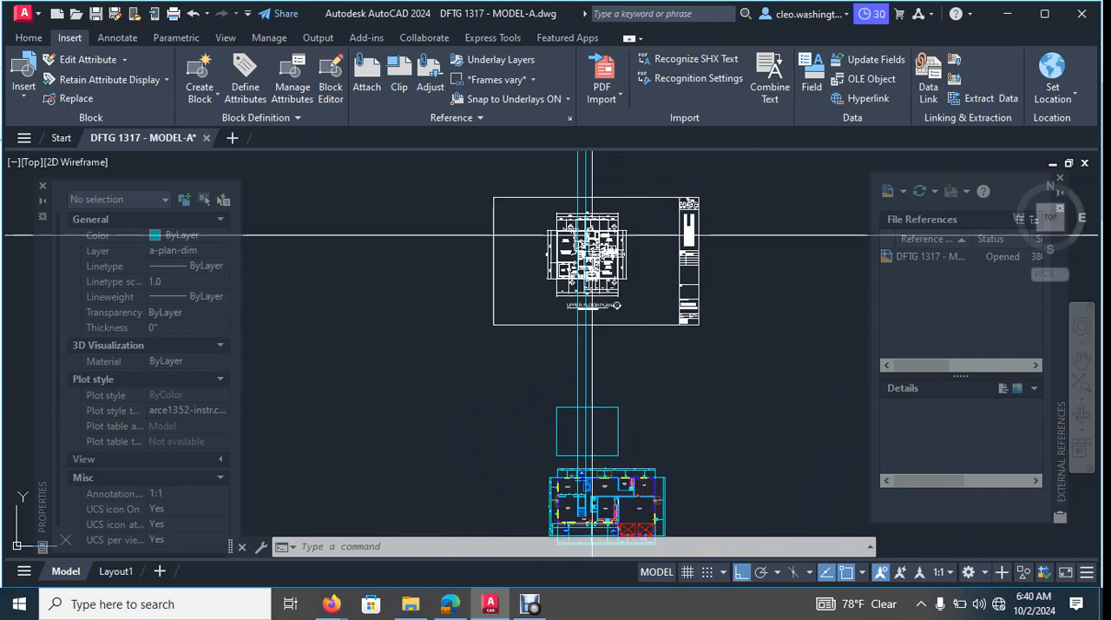
pyautogui.scroll(8, 573, 256)
pyautogui.moveTo(618, 241); pyautogui.dragTo(609, 242, button='middle')
pyautogui.moveTo(490, 404); pyautogui.dragTo(563, 394, button='middle')
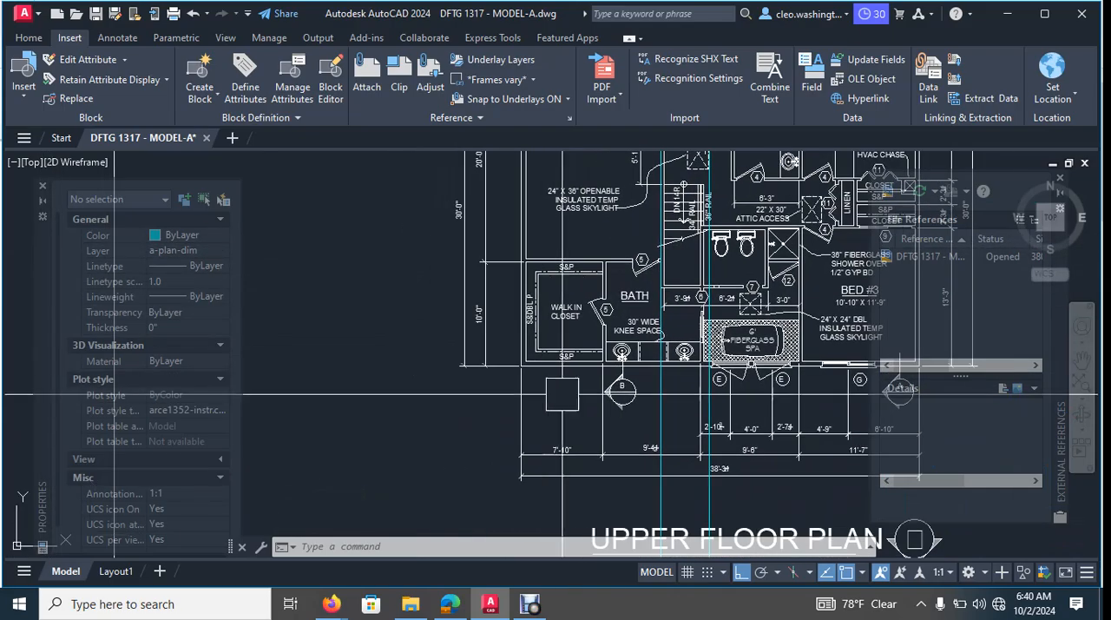
pyautogui.scroll(-6, 565, 399)
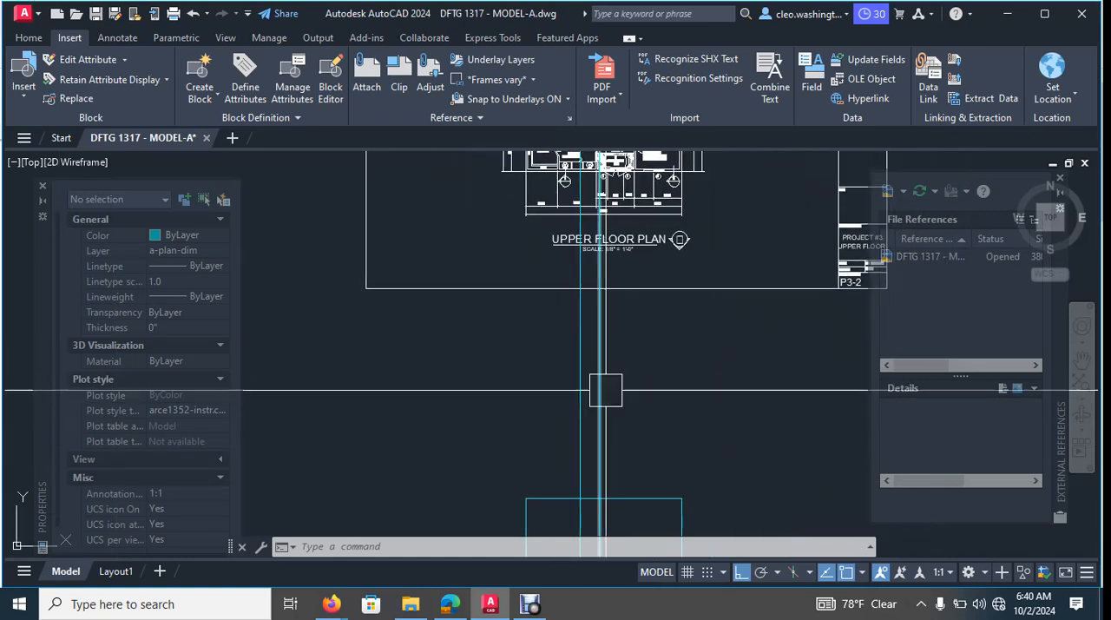
pyautogui.moveTo(620, 444); pyautogui.dragTo(640, 395, button='middle')
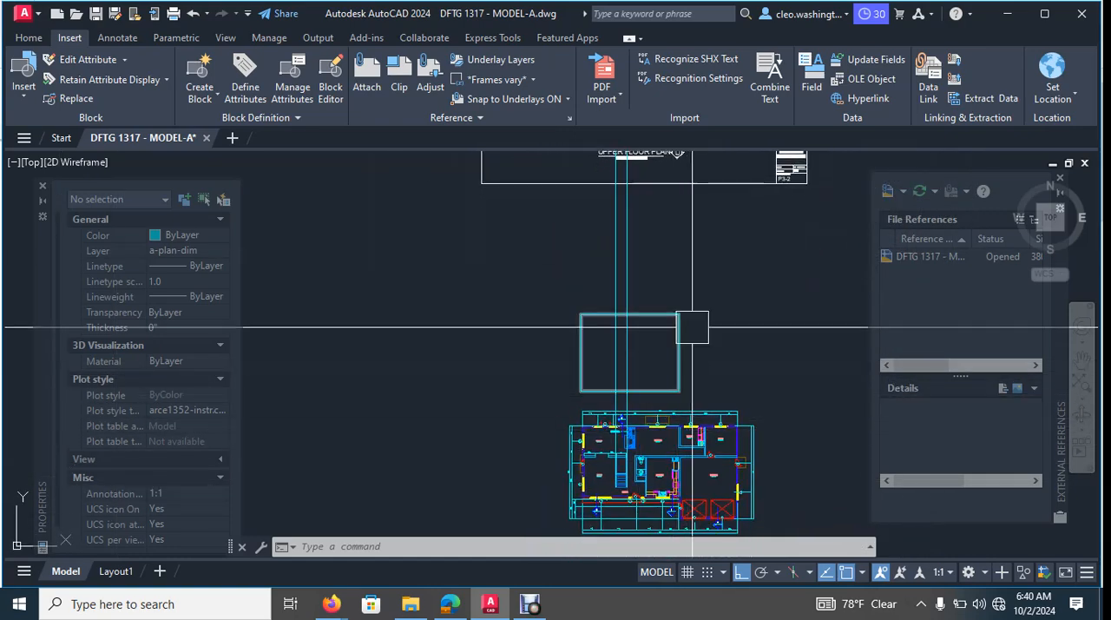
pyautogui.moveTo(692, 327)
pyautogui.mouseDown(button='middle')
pyautogui.moveTo(712, 384)
pyautogui.moveTo(692, 338)
pyautogui.moveTo(697, 372)
pyautogui.mouseUp(button='middle')
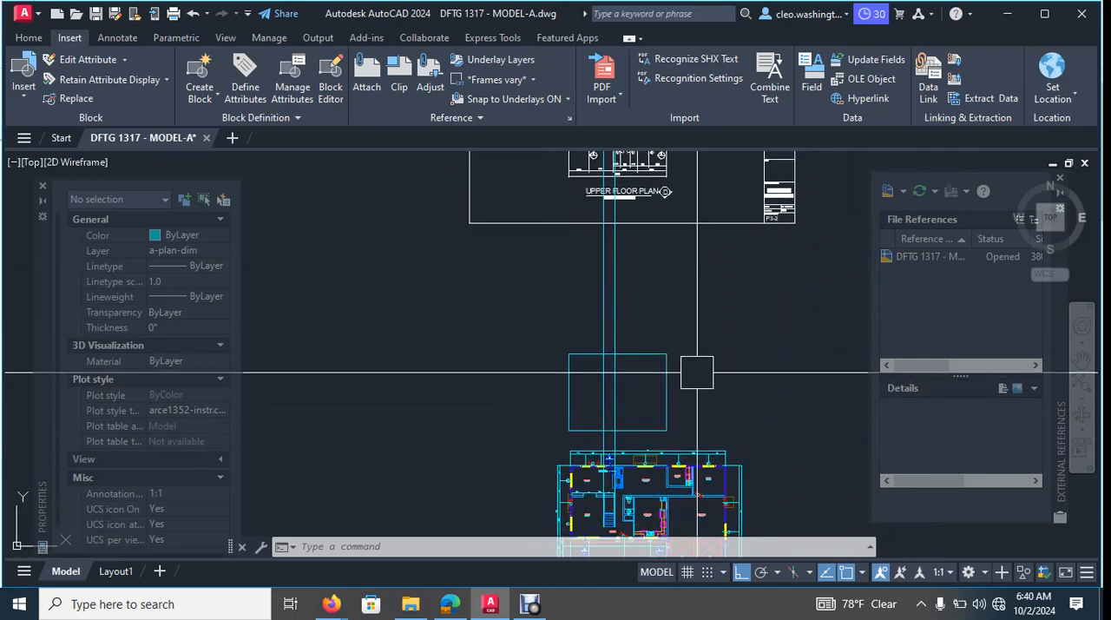
# - Draw a ray due north from the main floor plan's outer northwest corner at the FAMILY room
pyautogui.scroll(3, 686, 330)
pyautogui.scroll(5, 540, 464)
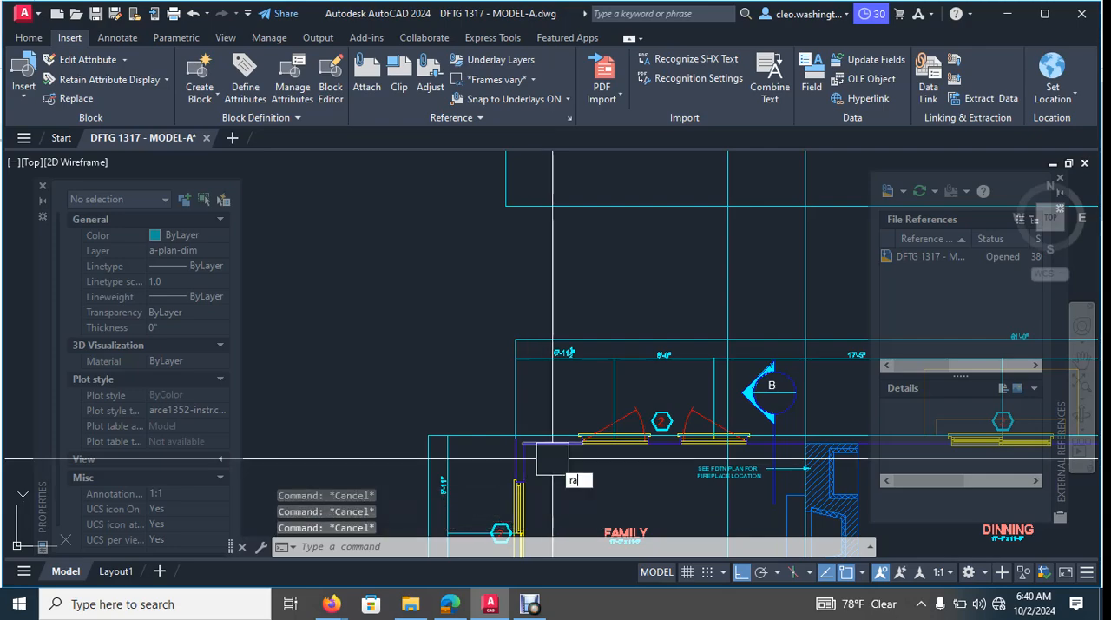
pyautogui.write('ray')
pyautogui.press('Return')
pyautogui.scroll(8, 547, 456)
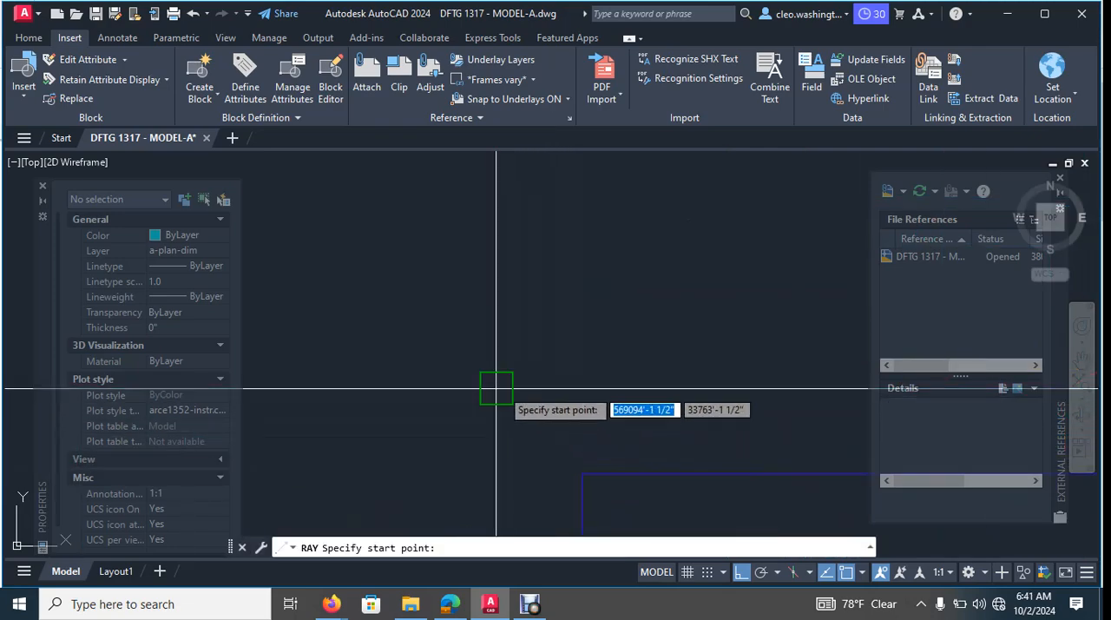
pyautogui.click(497, 388)
pyautogui.scroll(-5, 530, 351)
pyautogui.scroll(3, 530, 379)
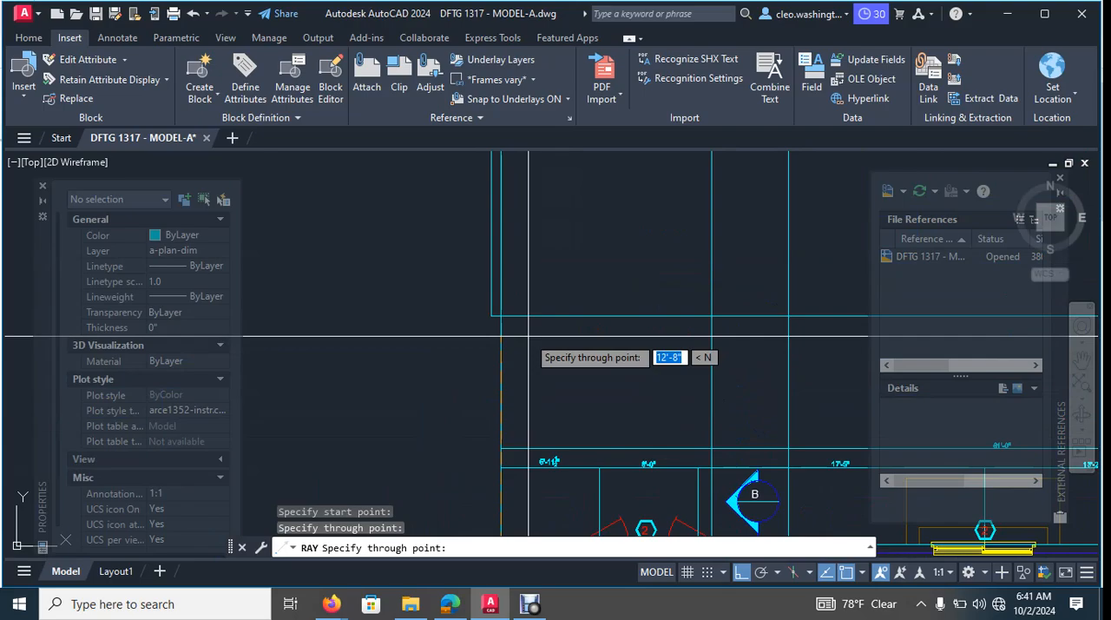
pyautogui.press('Escape')
pyautogui.scroll(-5, 528, 336)
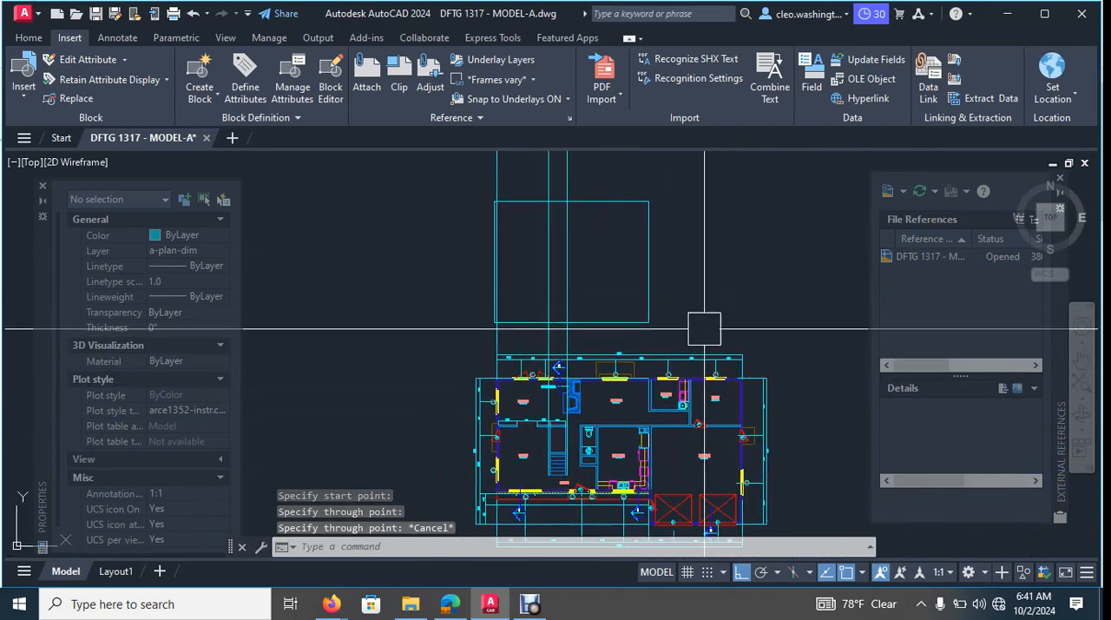
# - Draw another ray due north from the east face of the wall between DINNING and UTILITY, where it meets the north exterior wall
pyautogui.scroll(10, 645, 450)
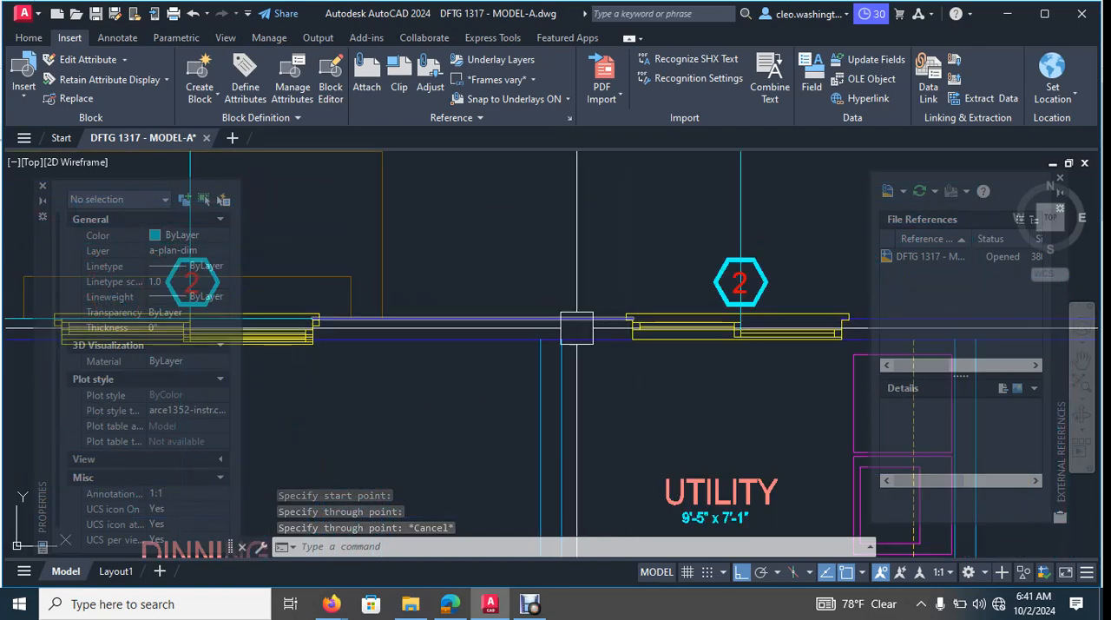
pyautogui.press('space')
pyautogui.click(562, 336)
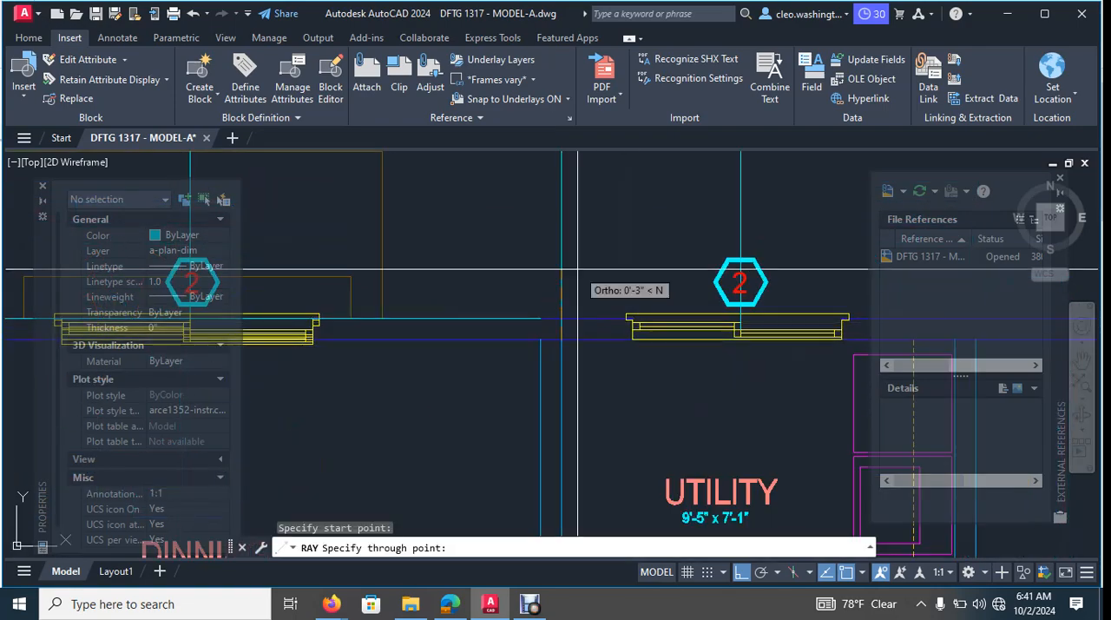
pyautogui.scroll(-5, 573, 332)
pyautogui.press('Escape')
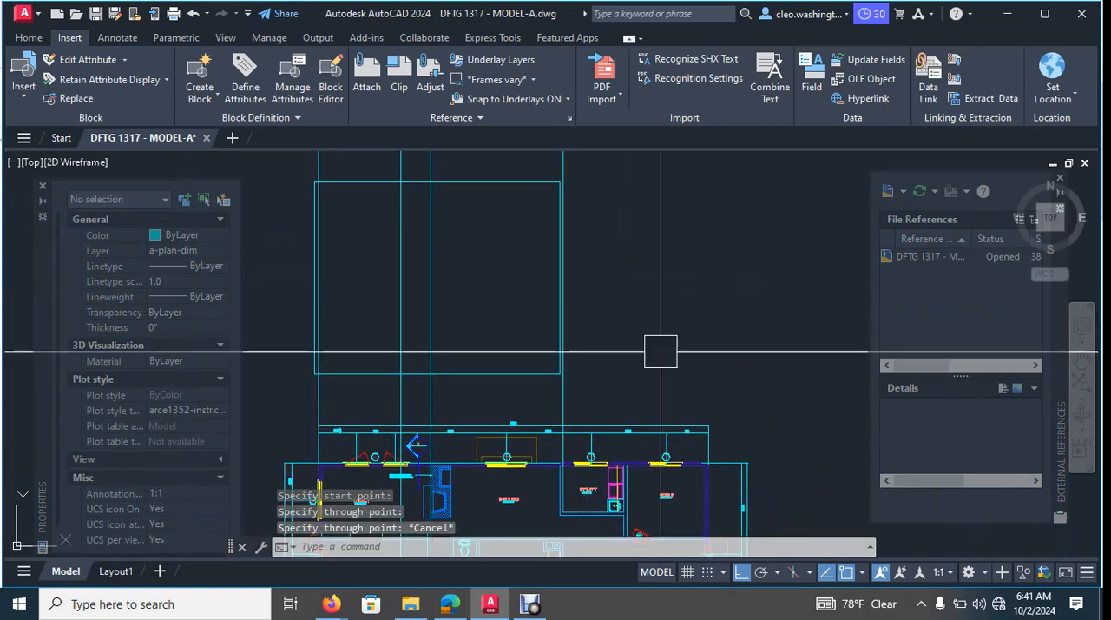
# - Examine how the upper floor outline's west and east edges line up with the newly drawn rays
pyautogui.scroll(4, 647, 296)
pyautogui.scroll(-3, 573, 299)
pyautogui.moveTo(572, 294); pyautogui.dragTo(682, 243, button='middle')
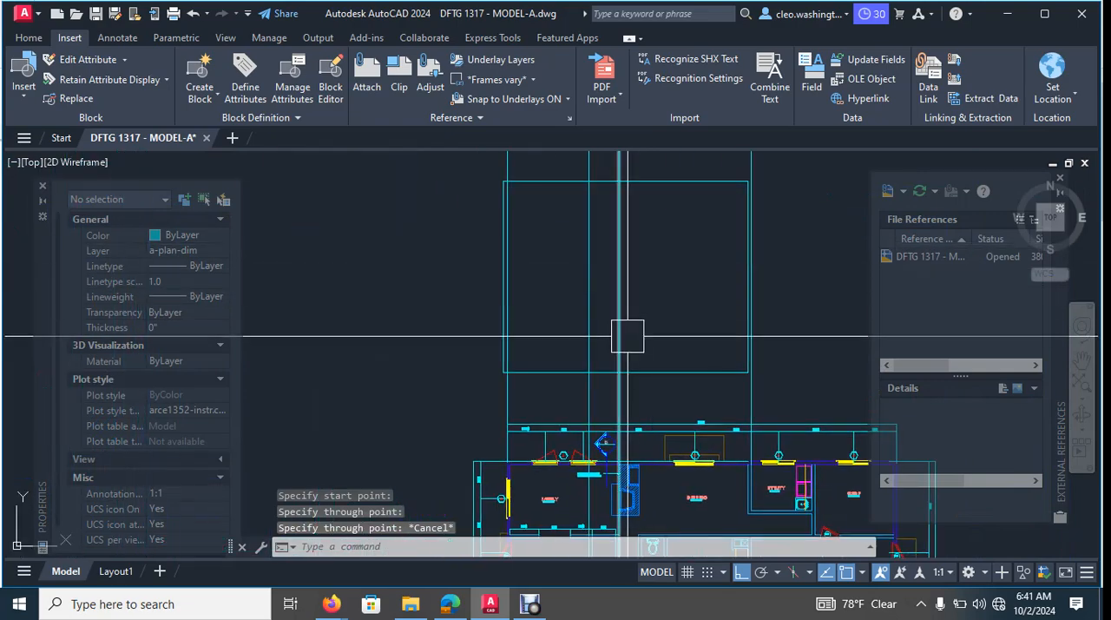
pyautogui.scroll(2, 602, 281)
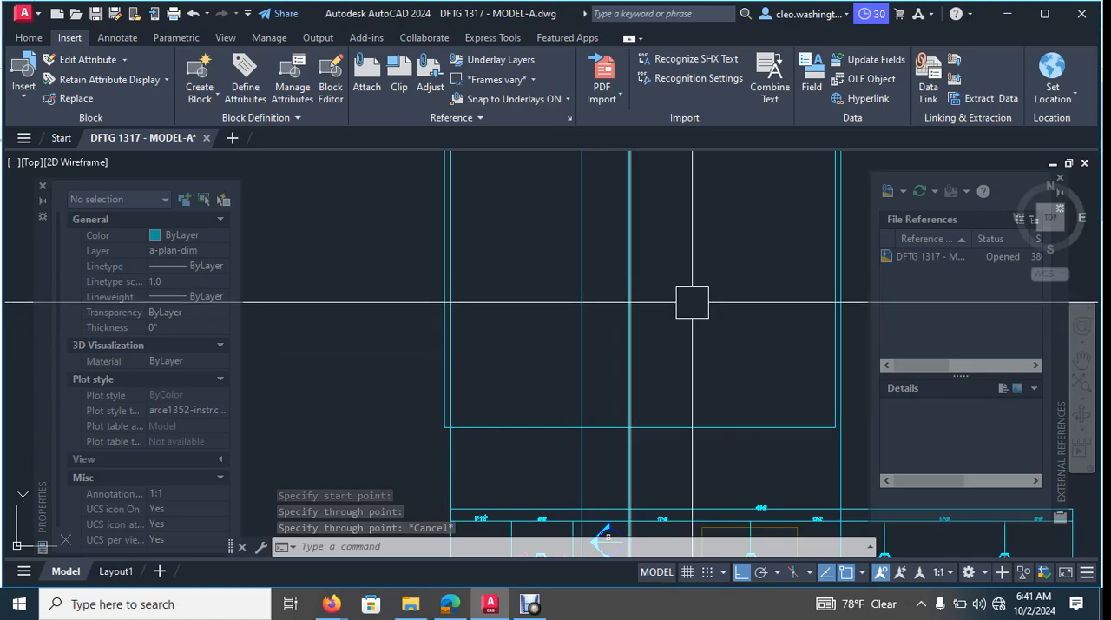
pyautogui.scroll(4, 436, 421)
pyautogui.moveTo(435, 419); pyautogui.dragTo(423, 350, button='middle')
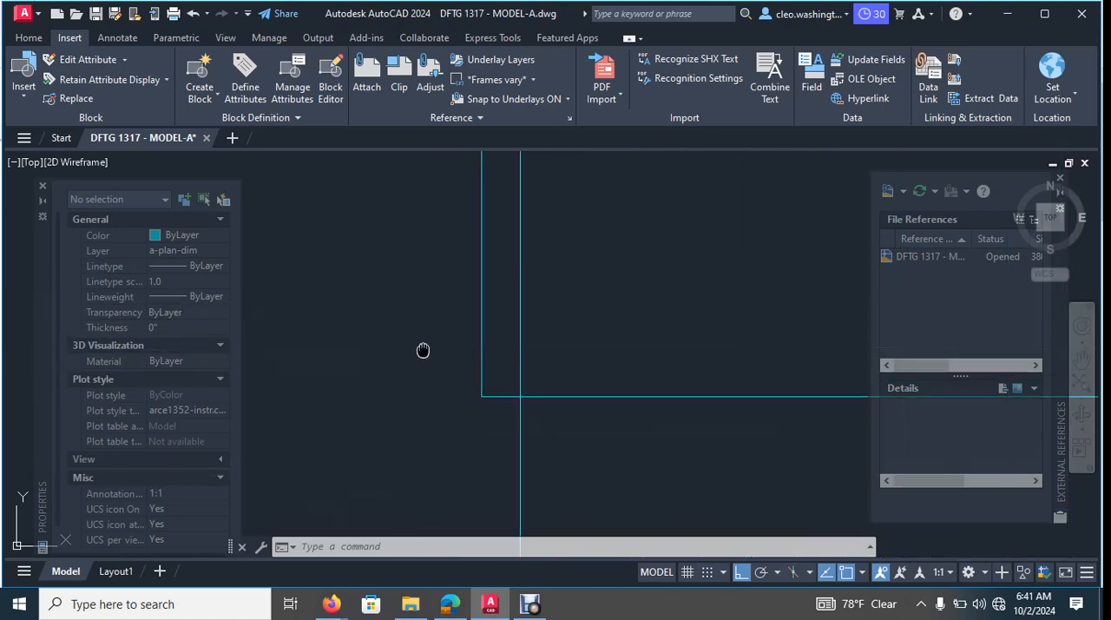
pyautogui.scroll(-4, 489, 286)
pyautogui.scroll(3, 488, 293)
pyautogui.press('Escape')
pyautogui.press('Escape')
pyautogui.press('Escape')
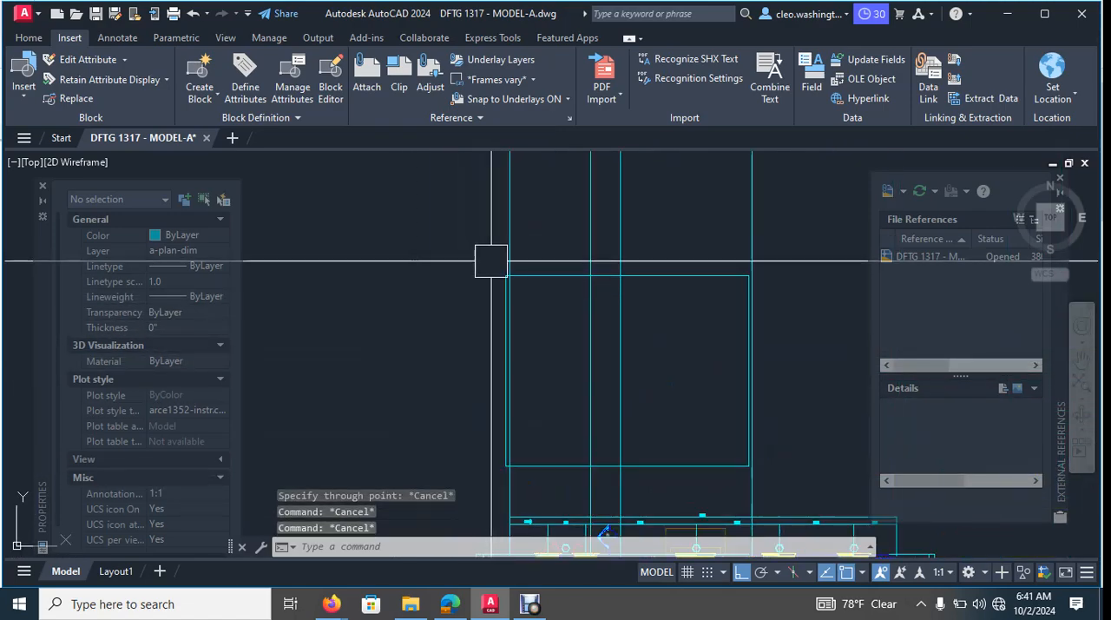
# - Stretch the west edge of the upper floor outline onto the westernmost ray
pyautogui.write('s')
pyautogui.press('Return')
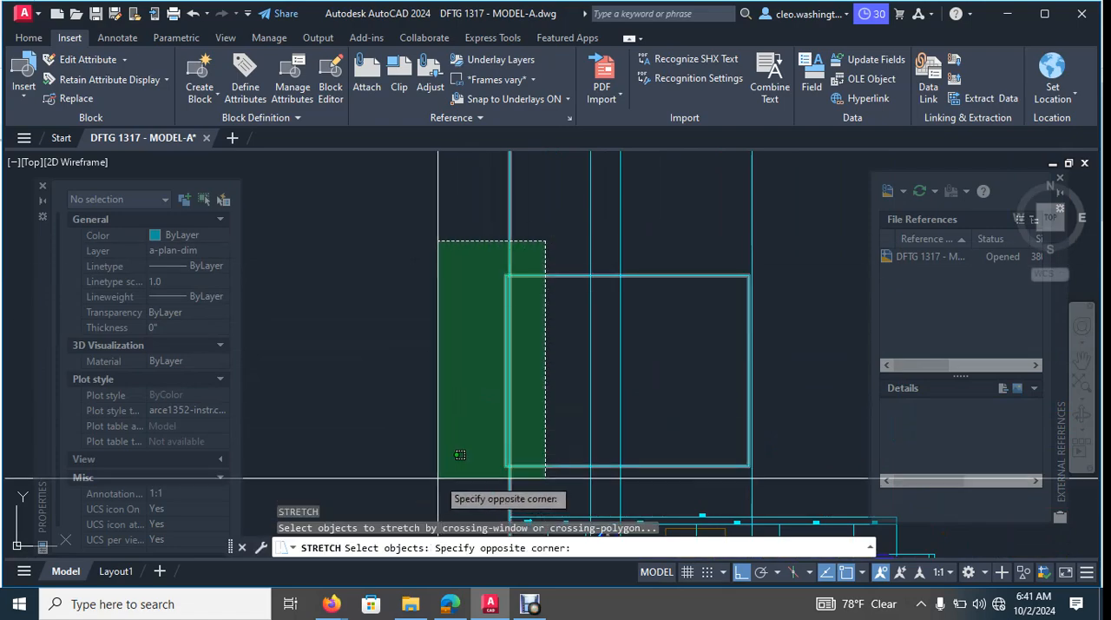
pyautogui.click(436, 477)
pyautogui.scroll(3, 497, 447)
pyautogui.scroll(-3, 513, 446)
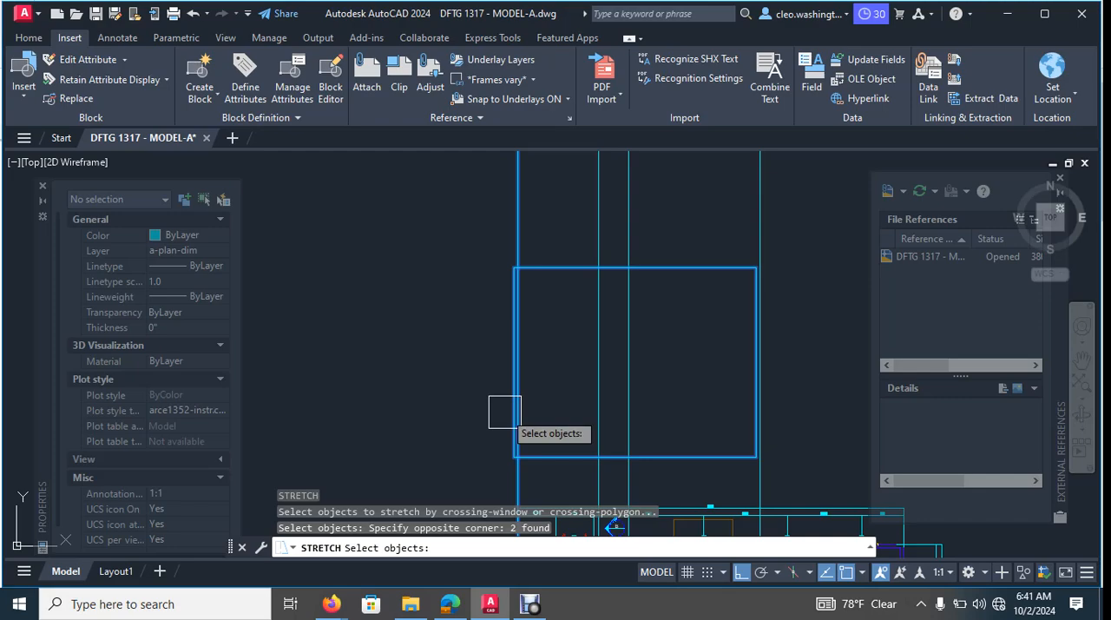
pyautogui.scroll(6, 510, 475)
pyautogui.moveTo(510, 475); pyautogui.dragTo(515, 412, button='middle')
pyautogui.press('Return')
pyautogui.click(533, 315)
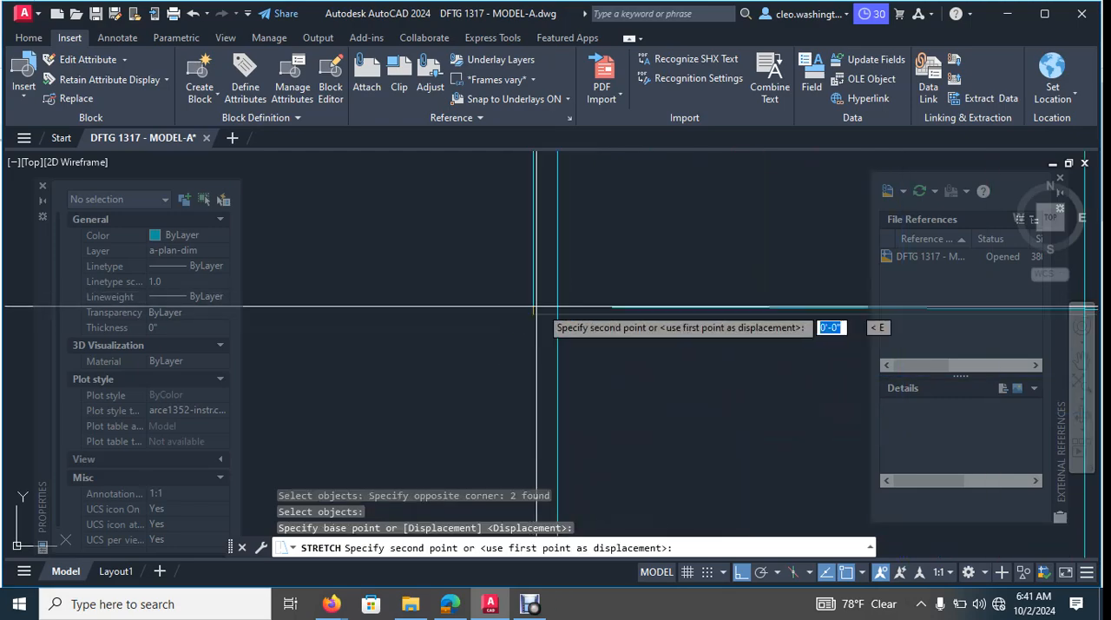
pyautogui.click(556, 308)
pyautogui.scroll(-6, 558, 314)
# - Stretch the east edge of the upper floor outline onto the easternmost ray
pyautogui.moveTo(559, 337); pyautogui.dragTo(563, 417, button='middle')
pyautogui.scroll(4, 782, 303)
pyautogui.moveTo(744, 294); pyautogui.dragTo(675, 232, button='middle')
pyautogui.scroll(-2, 633, 232)
pyautogui.press('Return')
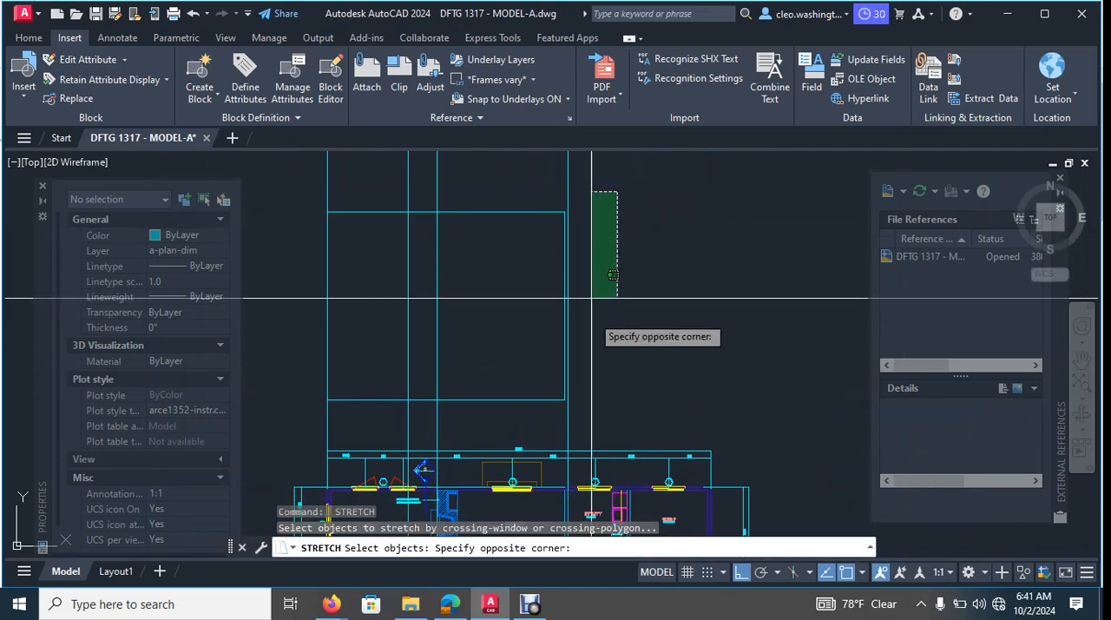
pyautogui.click(523, 415)
pyautogui.scroll(3, 559, 408)
pyautogui.press('Return')
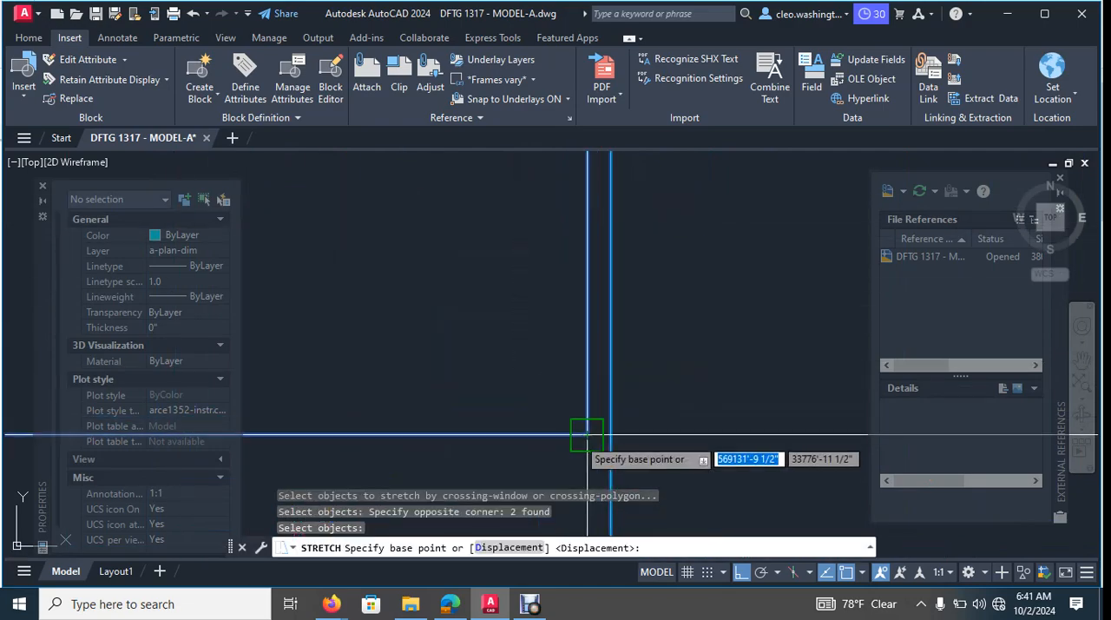
pyautogui.click(610, 434)
pyautogui.scroll(-5, 610, 434)
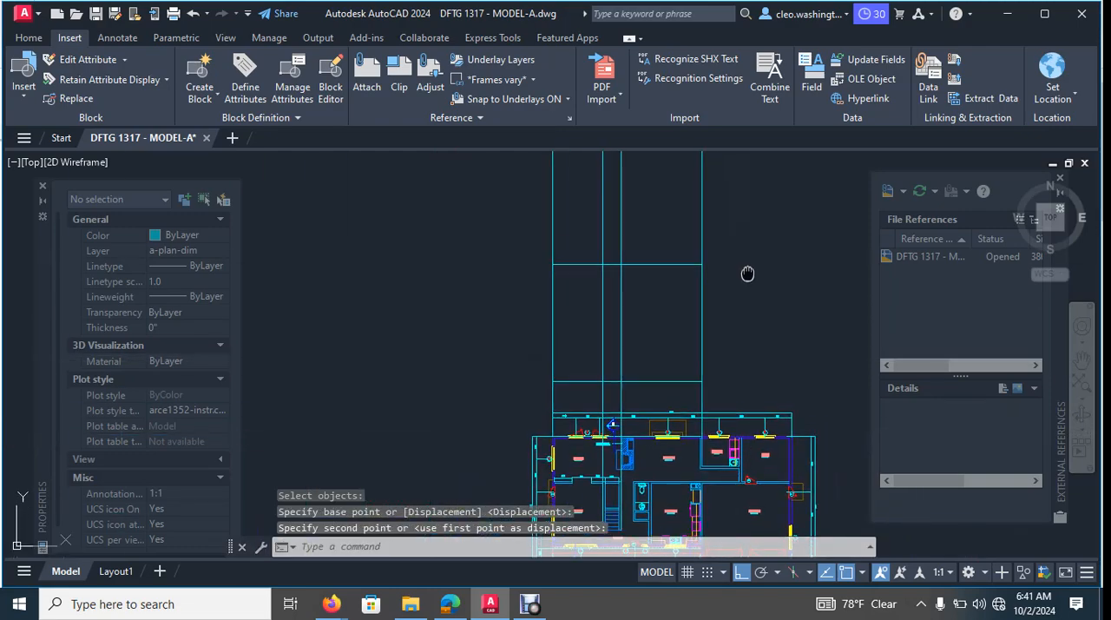
pyautogui.press('Escape')
# - Erase the easternmost and westernmost rays that run along the outline's side edges
pyautogui.moveTo(747, 278); pyautogui.dragTo(732, 299, button='middle')
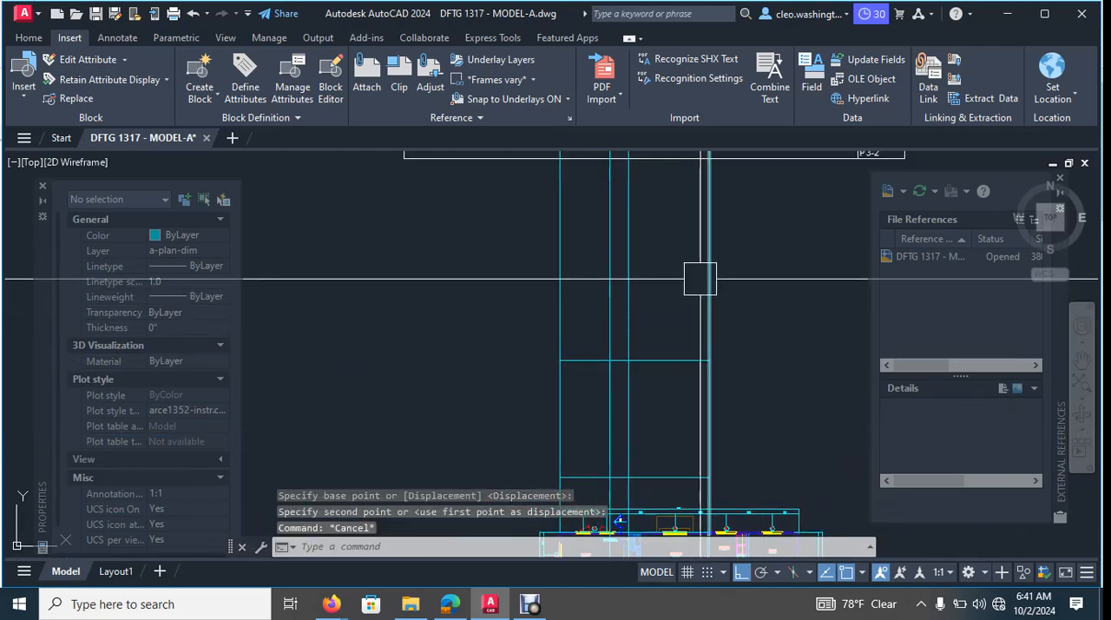
pyautogui.click(742, 242)
pyautogui.click(692, 261)
pyautogui.press('Delete')
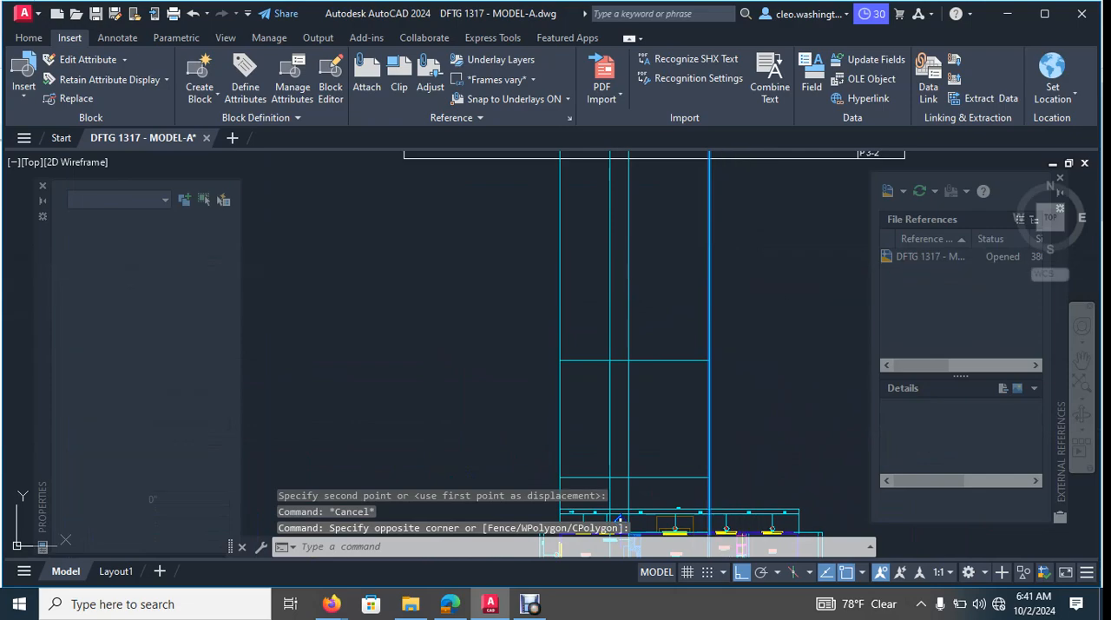
pyautogui.scroll(4, 549, 252)
pyautogui.click(617, 273)
pyautogui.click(555, 293)
pyautogui.press('Delete')
# - Examine how the two remaining rays line up with the stair, railing and bath walls in the imported upper floor plan
pyautogui.scroll(-2, 595, 290)
pyautogui.moveTo(706, 292); pyautogui.dragTo(714, 189, button='middle')
pyautogui.scroll(-4, 715, 188)
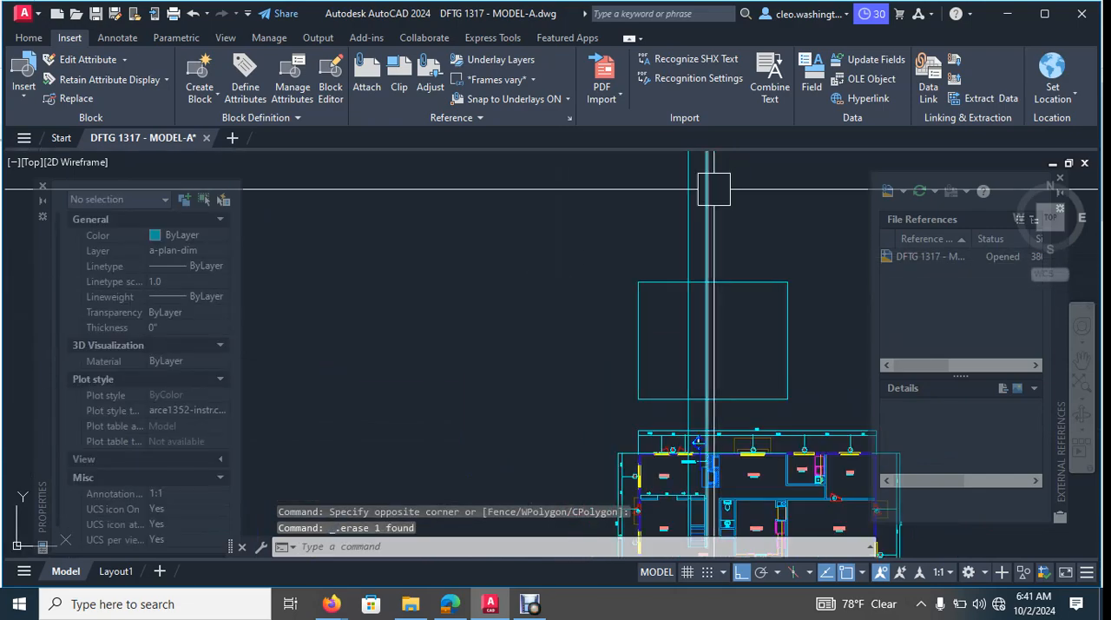
pyautogui.moveTo(726, 309)
pyautogui.mouseDown(button='middle')
pyautogui.moveTo(708, 351)
pyautogui.moveTo(667, 383)
pyautogui.moveTo(679, 183)
pyautogui.mouseUp(button='middle')
pyautogui.scroll(6, 699, 404)
pyautogui.scroll(-3, 726, 308)
pyautogui.moveTo(678, 262); pyautogui.dragTo(692, 240, button='middle')
pyautogui.moveTo(768, 154); pyautogui.dragTo(584, 432, button='middle')
pyautogui.scroll(-2, 628, 368)
pyautogui.moveTo(631, 375); pyautogui.dragTo(613, 444, button='middle')
pyautogui.moveTo(625, 360); pyautogui.dragTo(620, 387, button='middle')
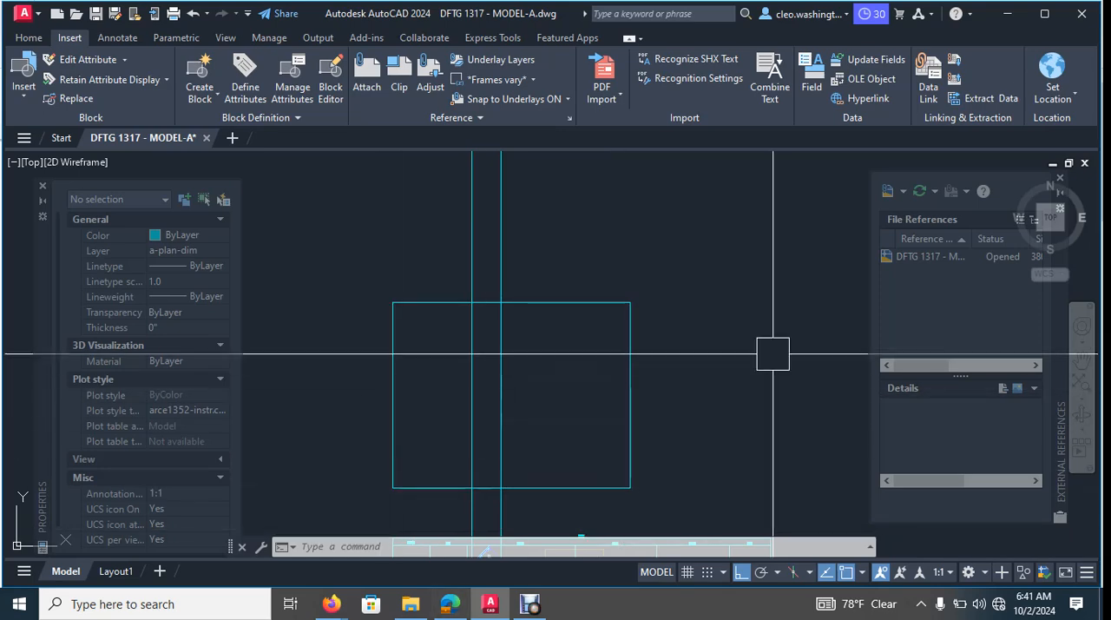
pyautogui.scroll(-5, 694, 330)
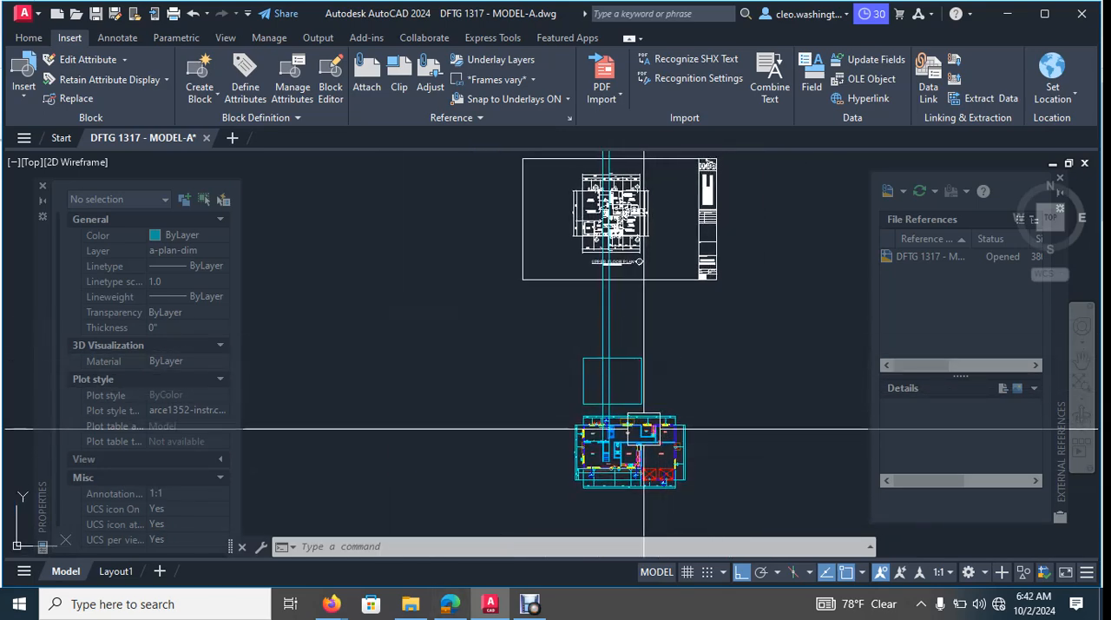
pyautogui.scroll(8, 590, 347)
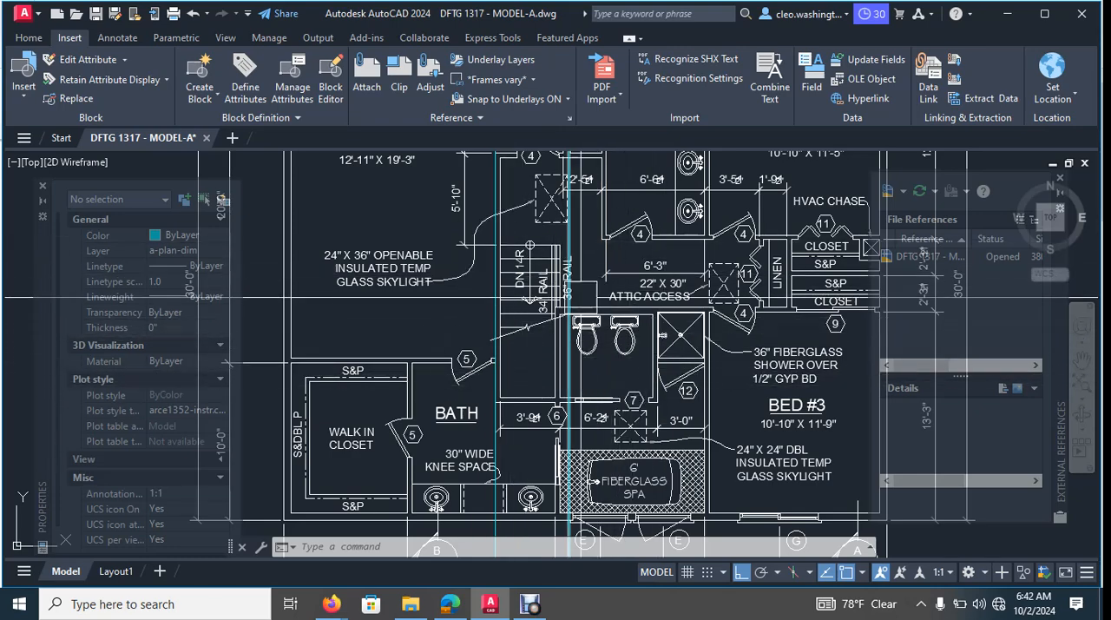
pyautogui.scroll(7, 570, 337)
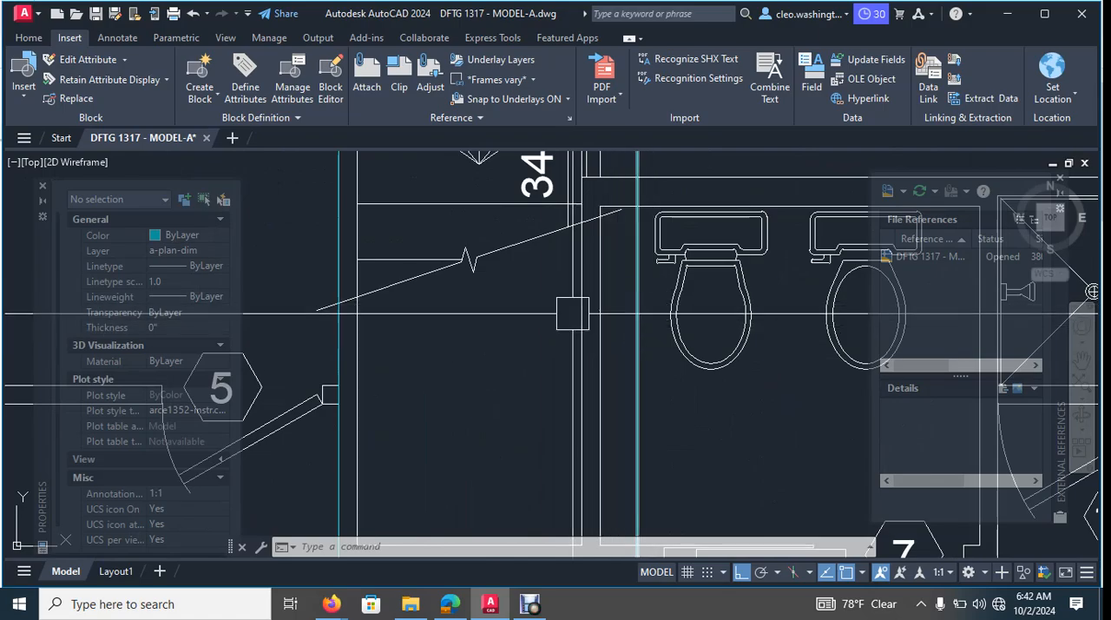
pyautogui.scroll(-7, 572, 313)
pyautogui.scroll(4, 559, 247)
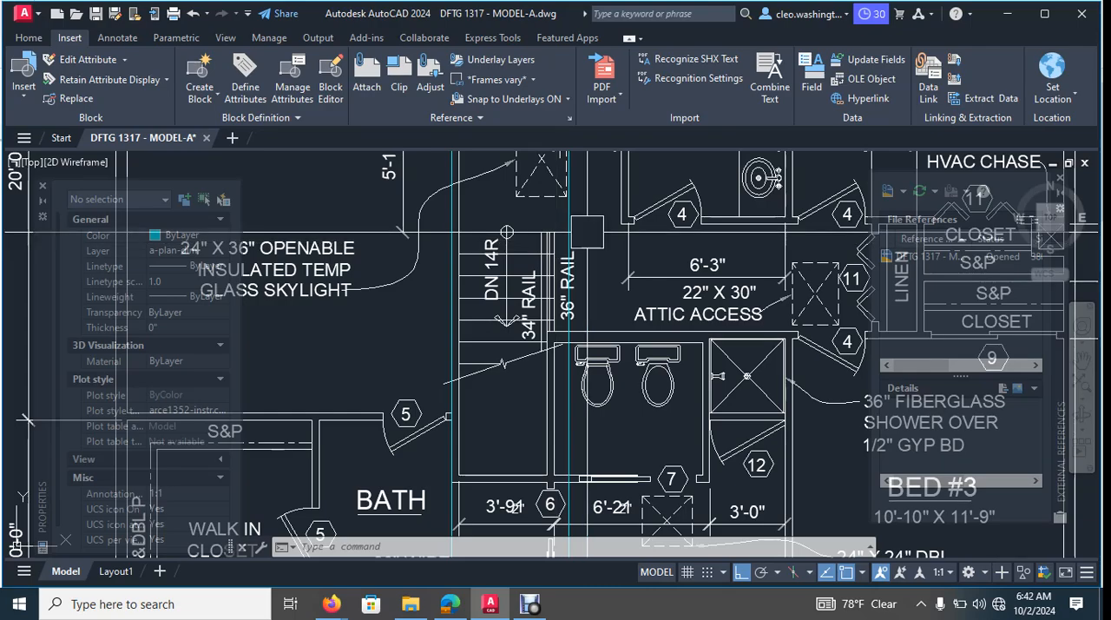
pyautogui.scroll(-3, 564, 261)
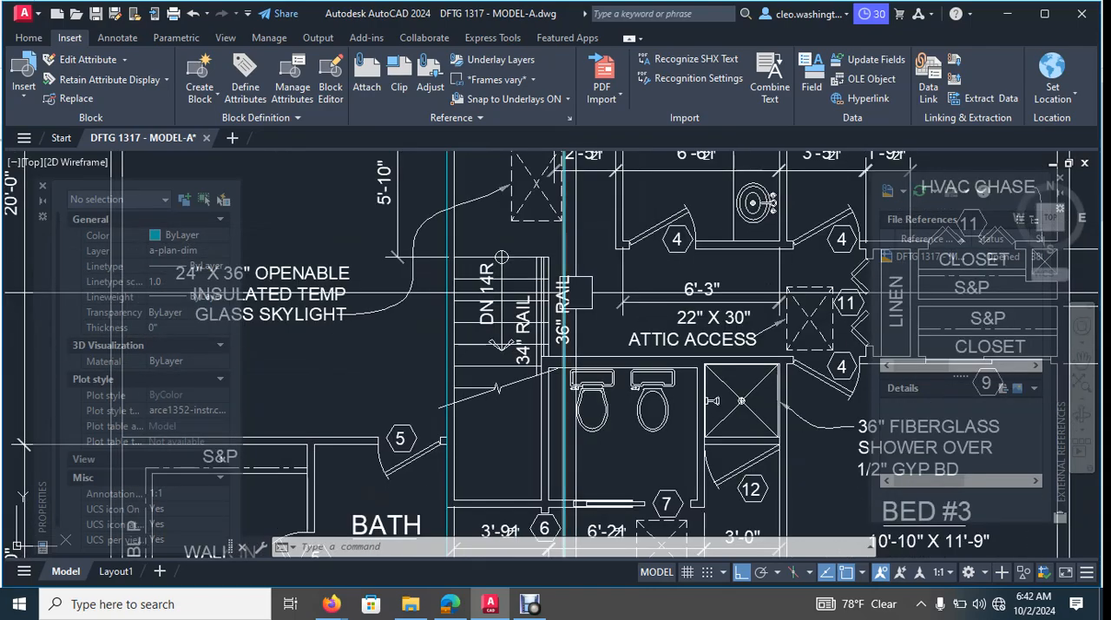
pyautogui.moveTo(565, 260); pyautogui.dragTo(561, 161, button='middle')
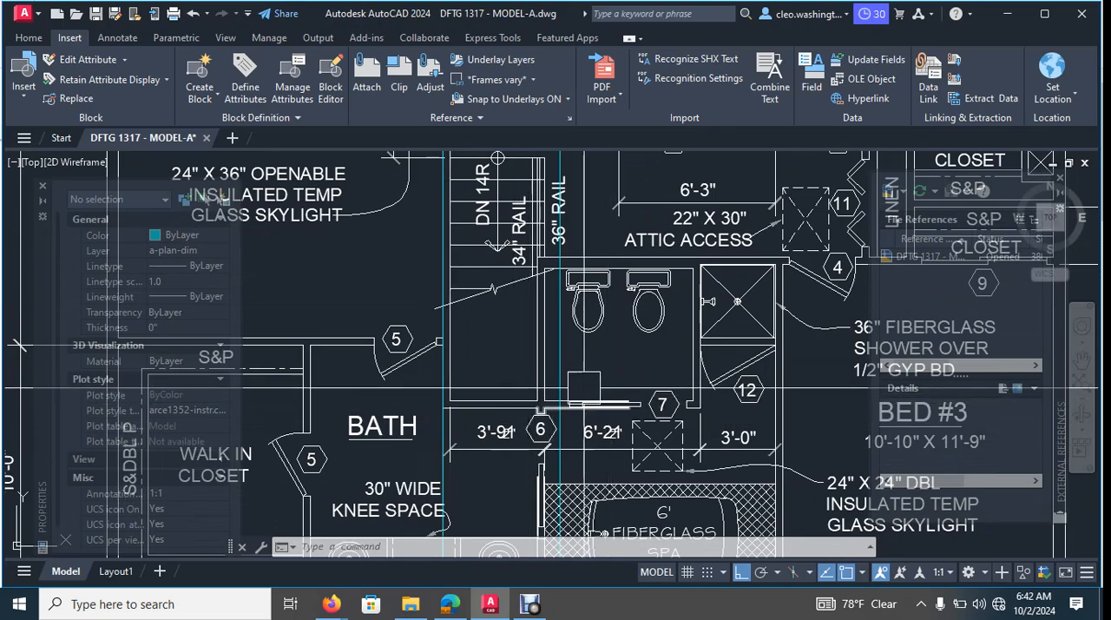
pyautogui.scroll(-3, 497, 247)
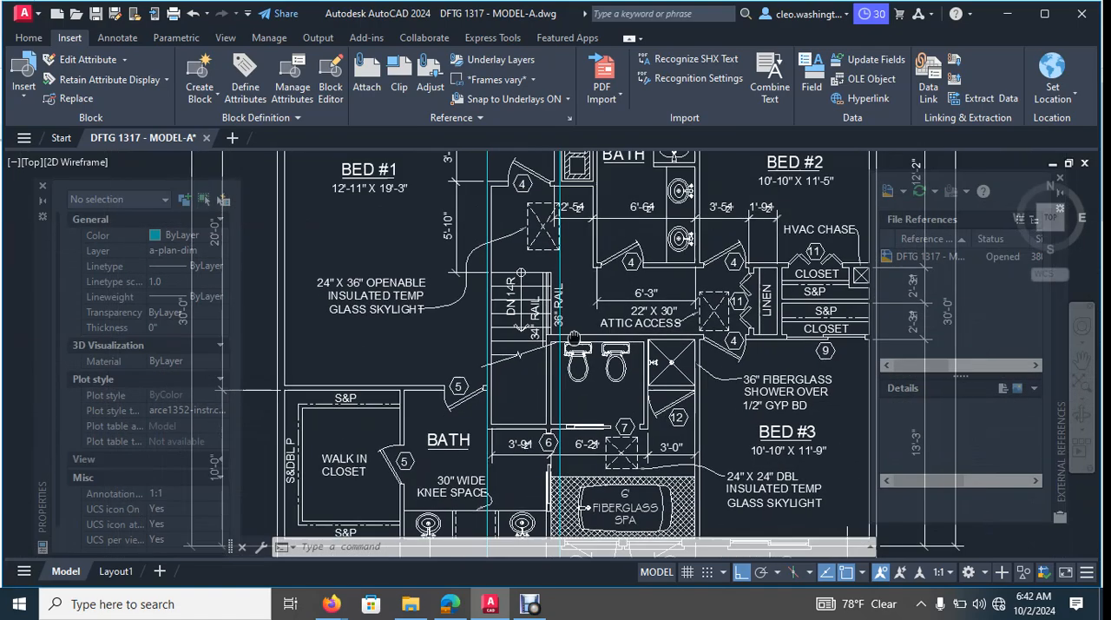
pyautogui.scroll(4, 555, 260)
pyautogui.scroll(-4, 615, 272)
pyautogui.scroll(-8, 614, 271)
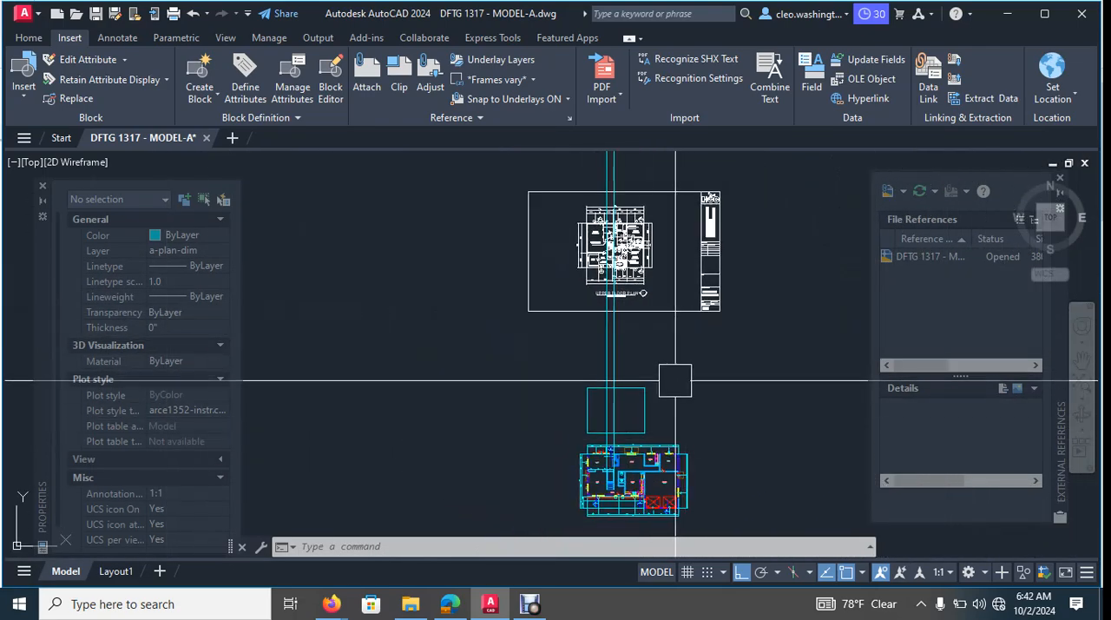
# - Offset the upper floor outline 6 inches inward to form the inner face of the exterior walls
pyautogui.scroll(6, 665, 347)
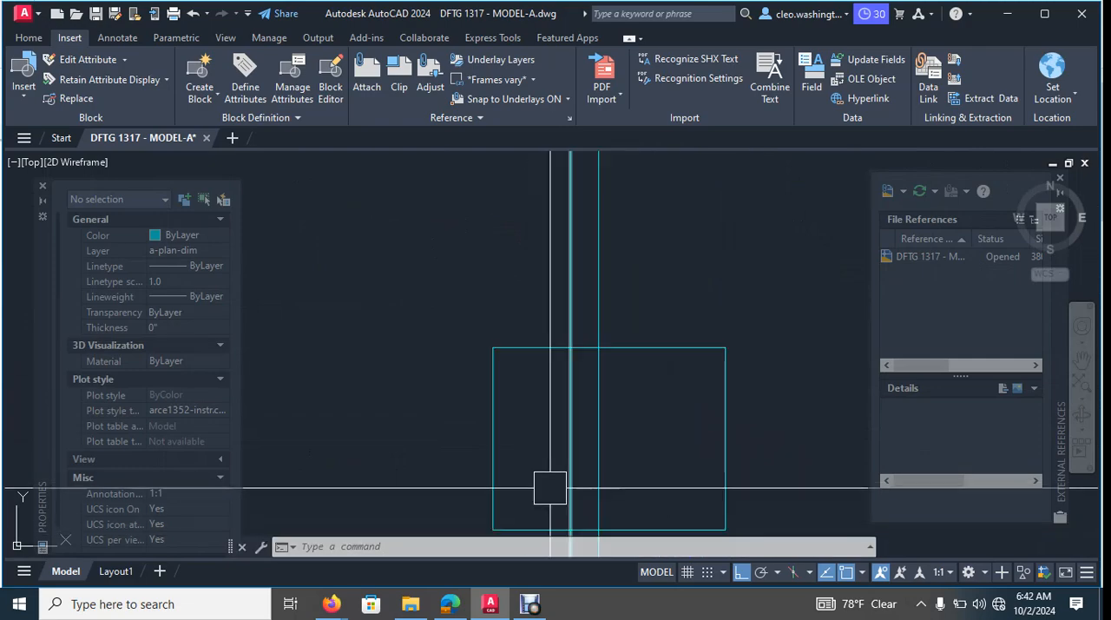
pyautogui.write('o')
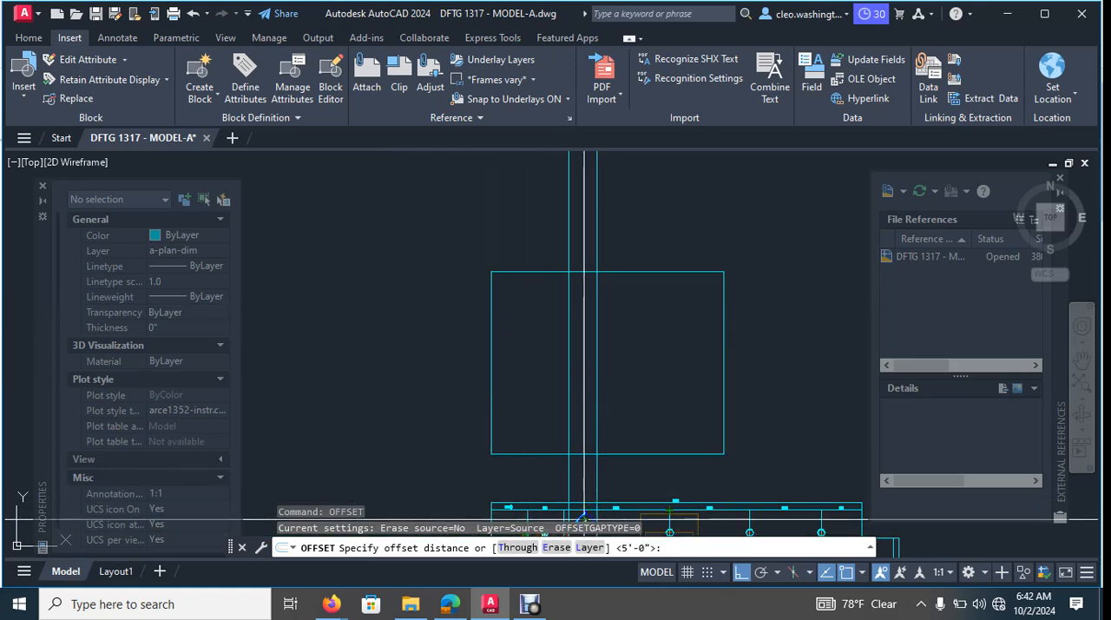
pyautogui.press('Return')
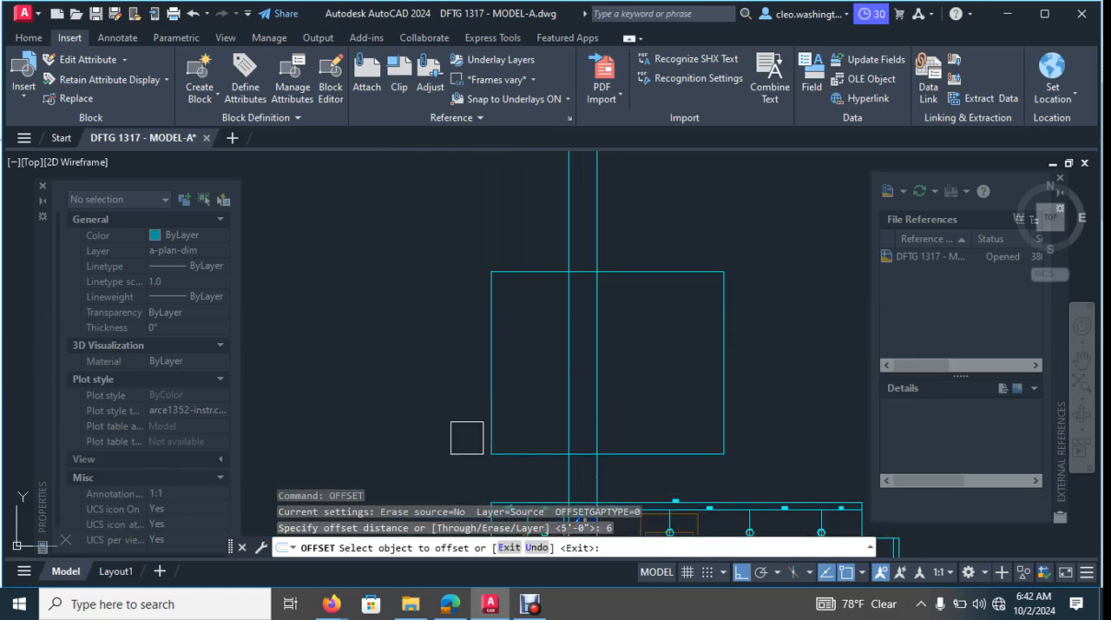
pyautogui.click(482, 367)
pyautogui.click(579, 358)
pyautogui.scroll(-5, 587, 357)
pyautogui.moveTo(610, 350); pyautogui.dragTo(614, 347, button='middle')
pyautogui.scroll(3, 732, 302)
pyautogui.press('Escape')
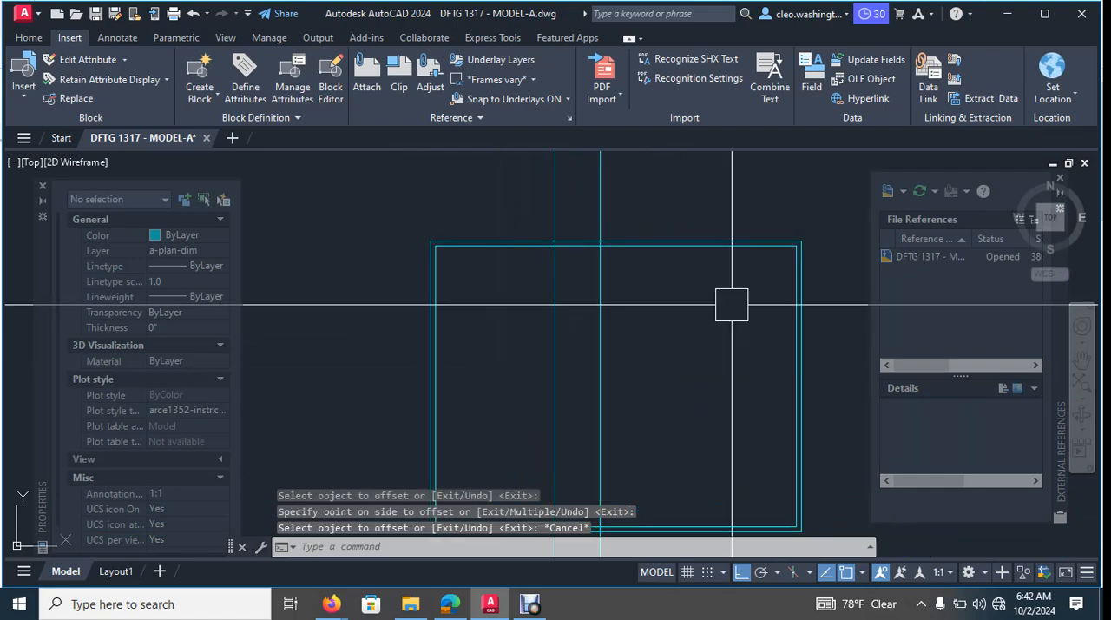
pyautogui.scroll(-5, 729, 303)
pyautogui.moveTo(709, 324); pyautogui.dragTo(682, 291, button='middle')
pyautogui.scroll(4, 673, 298)
pyautogui.press('Escape')
# - Copy the main floor's stair lines and treads into the upper floor outline, from the plan's outer southwest corner to the outline's matching corner
pyautogui.scroll(-4, 674, 300)
pyautogui.moveTo(734, 315); pyautogui.dragTo(682, 309, button='middle')
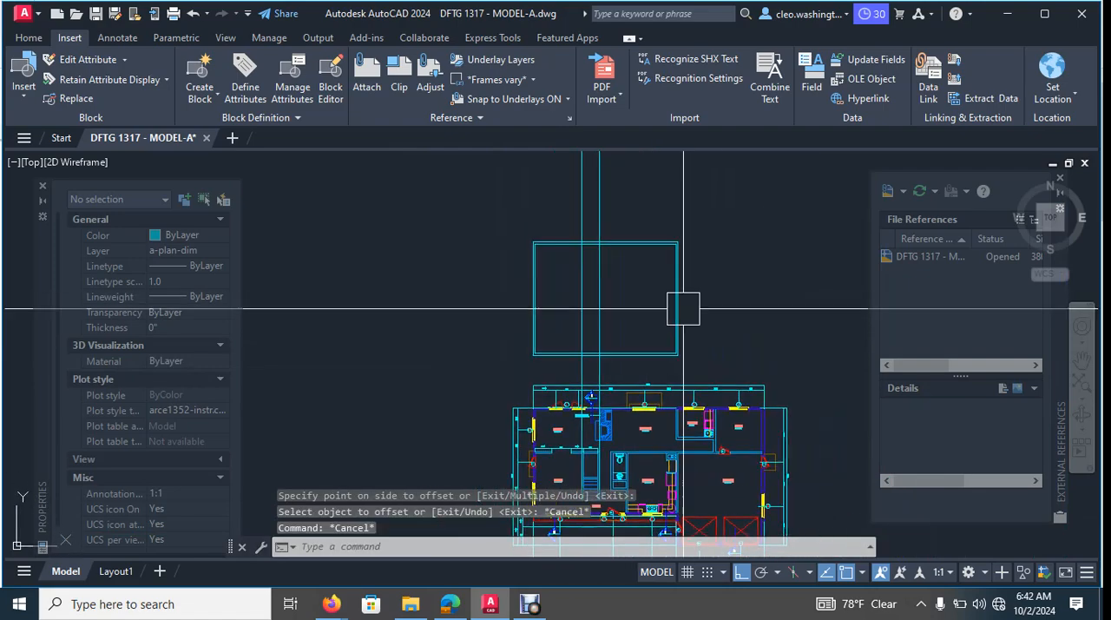
pyautogui.moveTo(751, 341); pyautogui.dragTo(760, 237, button='middle')
pyautogui.scroll(5, 606, 401)
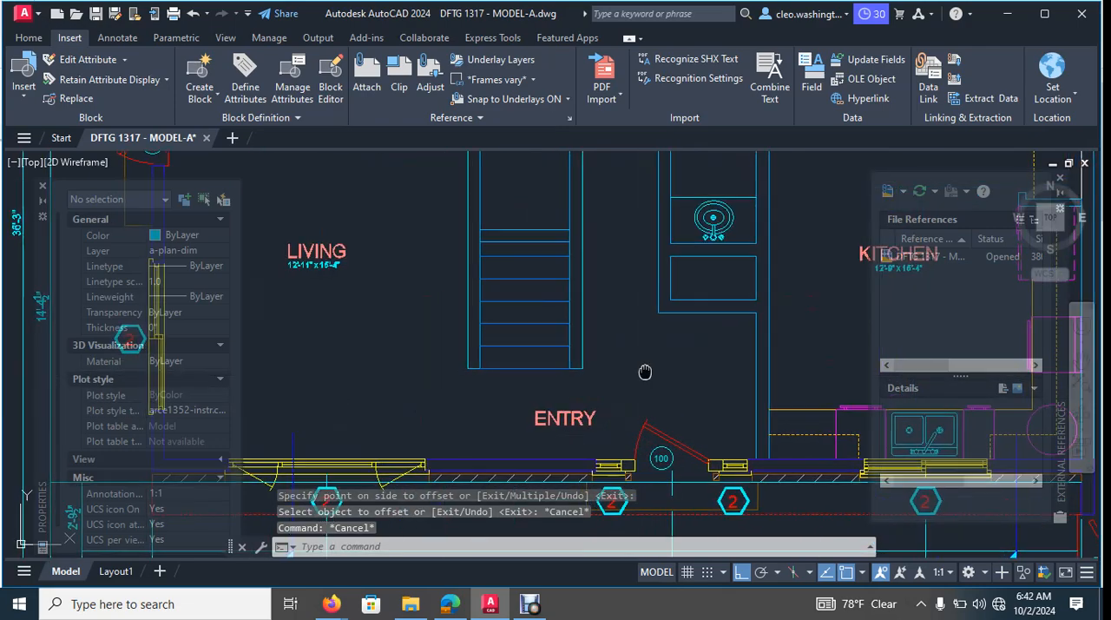
pyautogui.scroll(-4, 637, 342)
pyautogui.scroll(5, 607, 374)
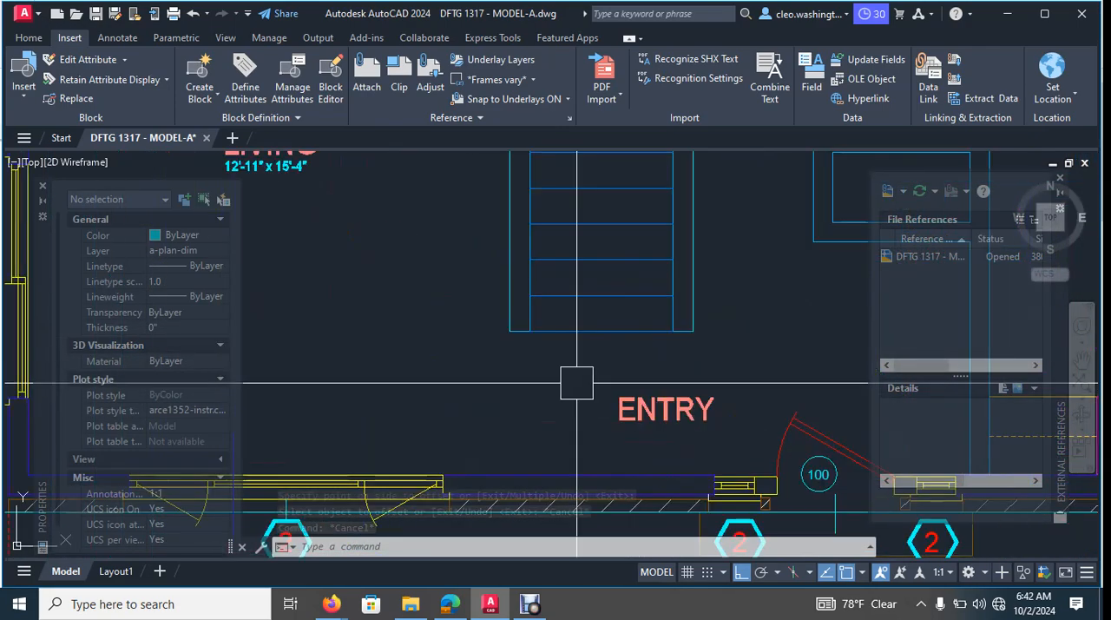
pyautogui.scroll(2, 454, 291)
pyautogui.click(451, 282)
pyautogui.click(575, 290)
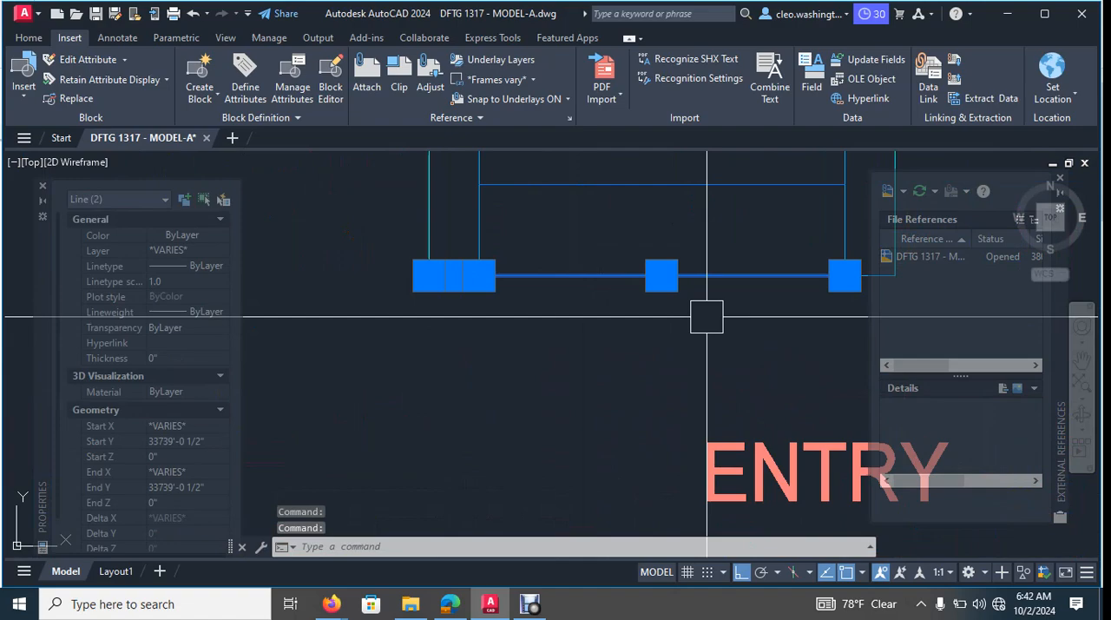
pyautogui.moveTo(708, 317); pyautogui.dragTo(560, 321, button='middle')
pyautogui.scroll(4, 721, 289)
pyautogui.scroll(-5, 740, 273)
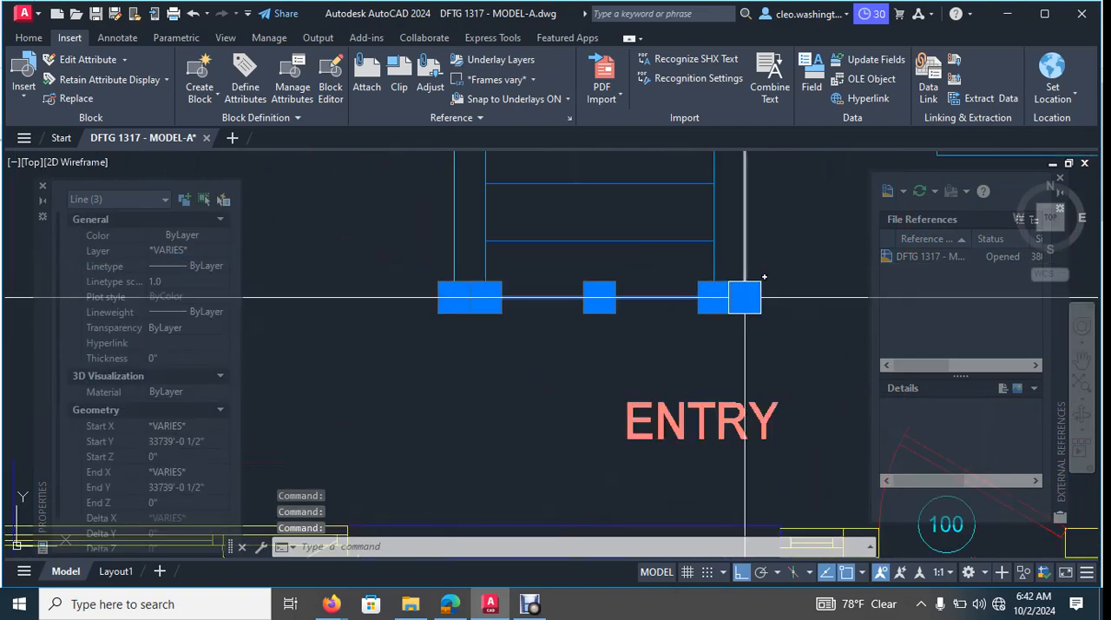
pyautogui.scroll(3, 729, 278)
pyautogui.scroll(2, 709, 271)
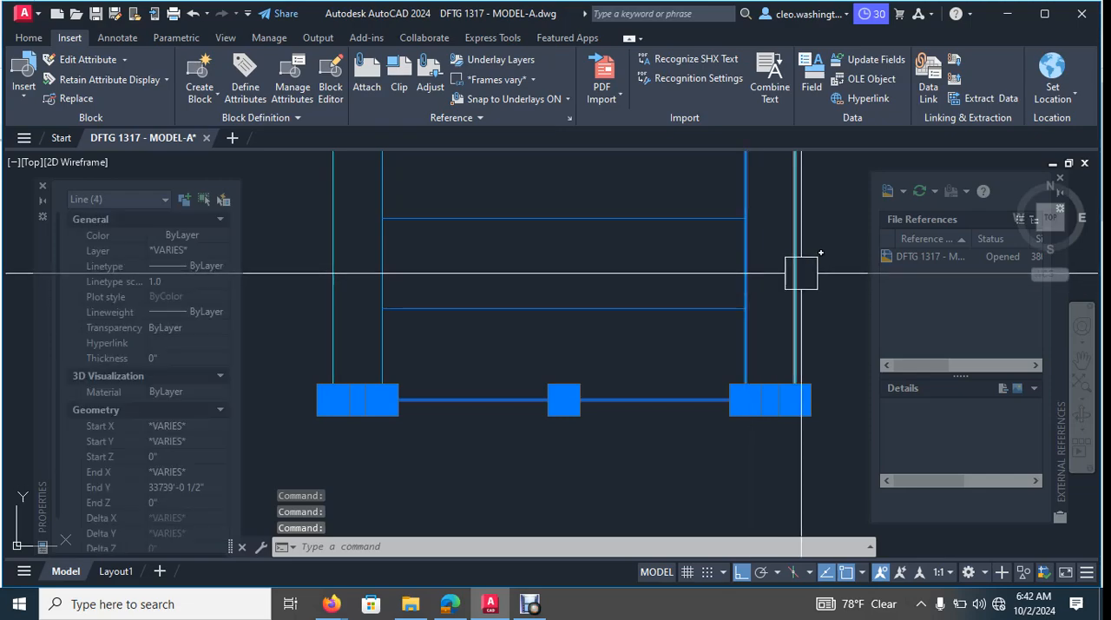
pyautogui.click(801, 273)
pyautogui.click(354, 296)
pyautogui.click(308, 298)
pyautogui.scroll(-6, 474, 309)
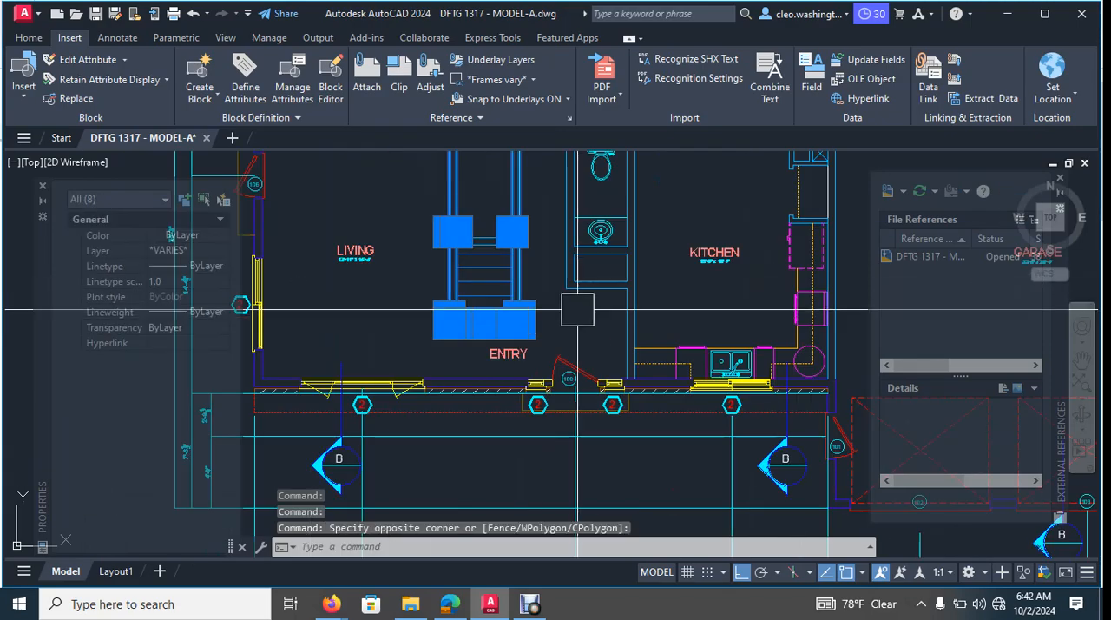
pyautogui.scroll(5, 577, 309)
pyautogui.scroll(-5, 536, 278)
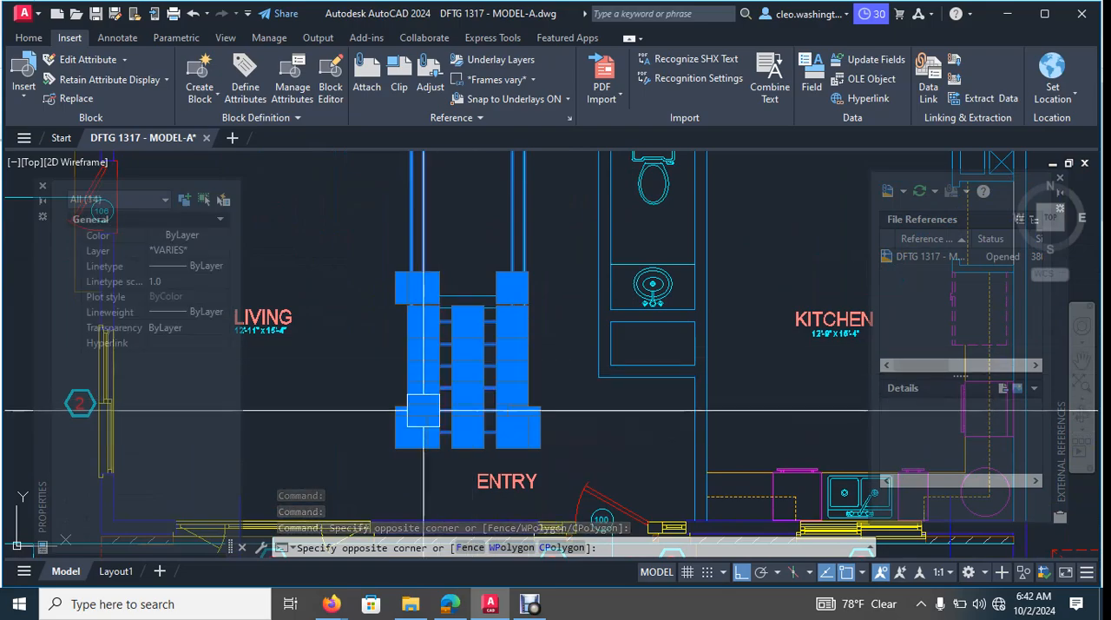
pyautogui.scroll(-5, 423, 410)
pyautogui.moveTo(424, 410)
pyautogui.mouseDown(button='middle')
pyautogui.moveTo(479, 377)
pyautogui.moveTo(499, 329)
pyautogui.mouseUp(button='middle')
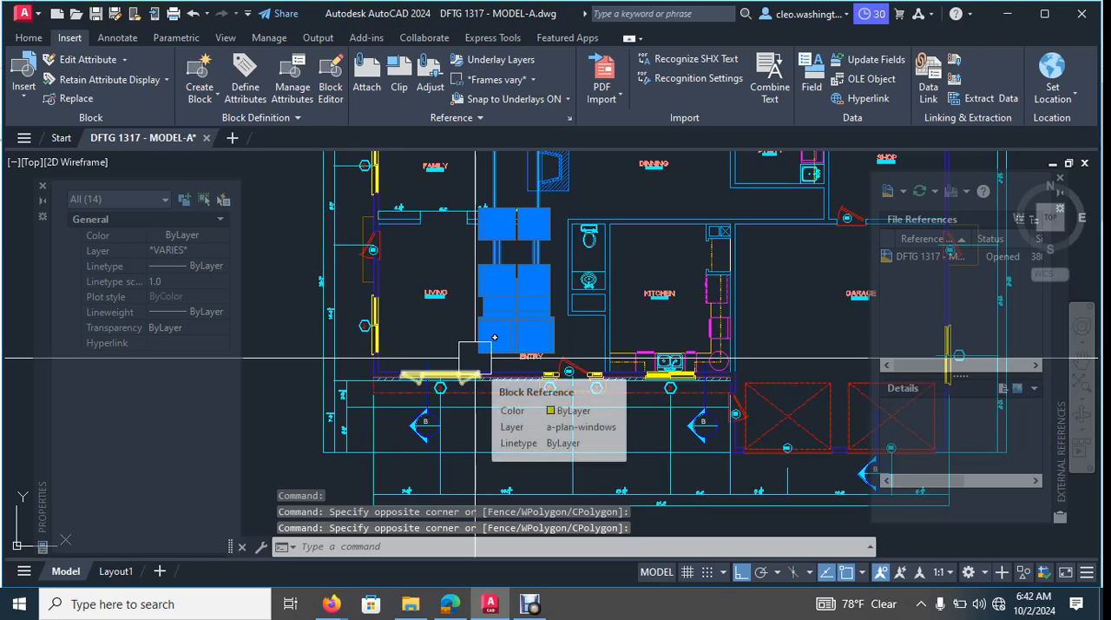
pyautogui.press('Return')
pyautogui.scroll(5, 443, 432)
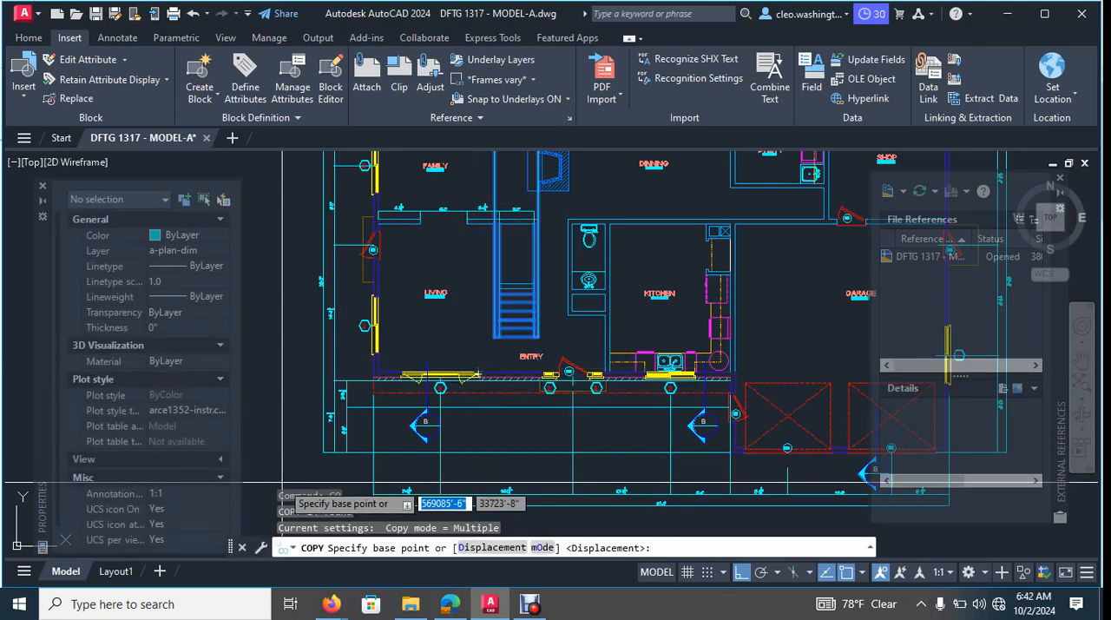
pyautogui.click(337, 393)
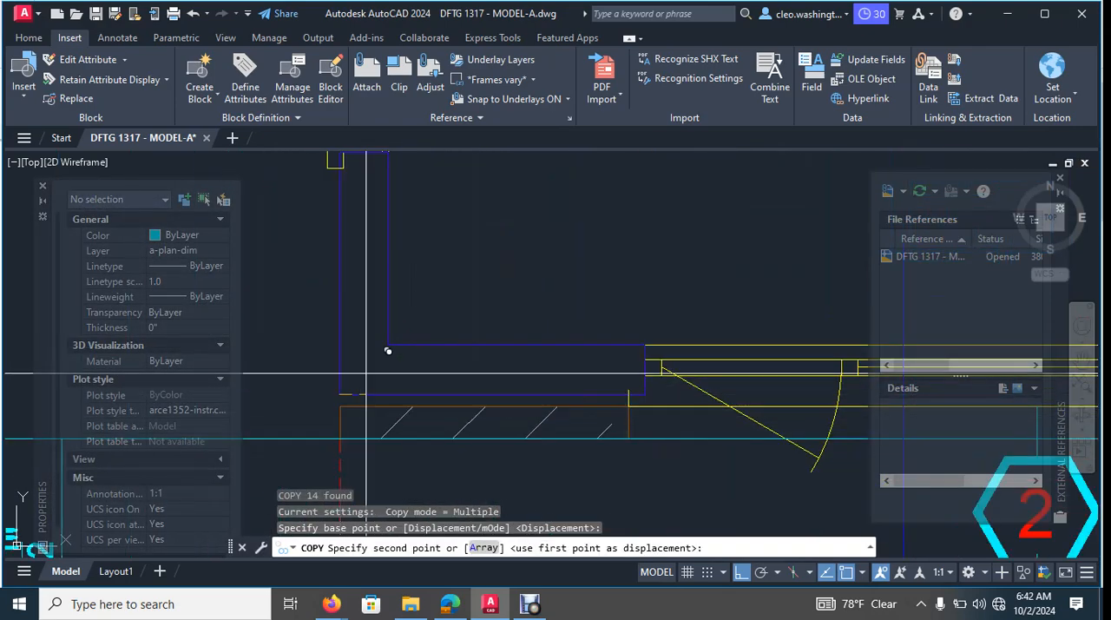
pyautogui.scroll(-5, 365, 285)
pyautogui.scroll(6, 365, 285)
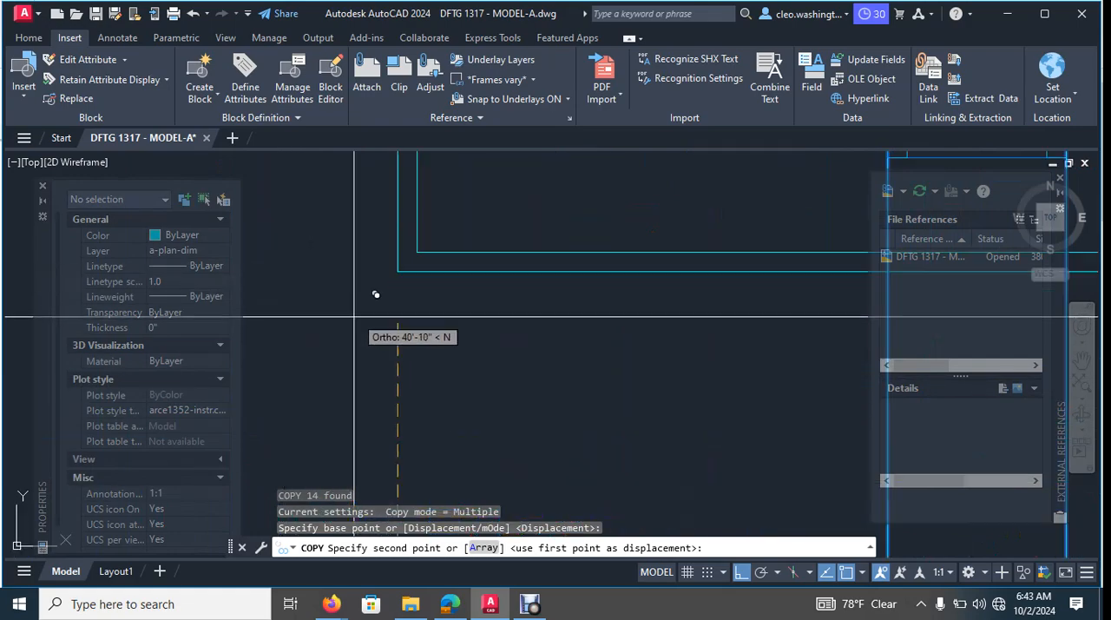
pyautogui.click(417, 234)
pyautogui.scroll(-3, 573, 321)
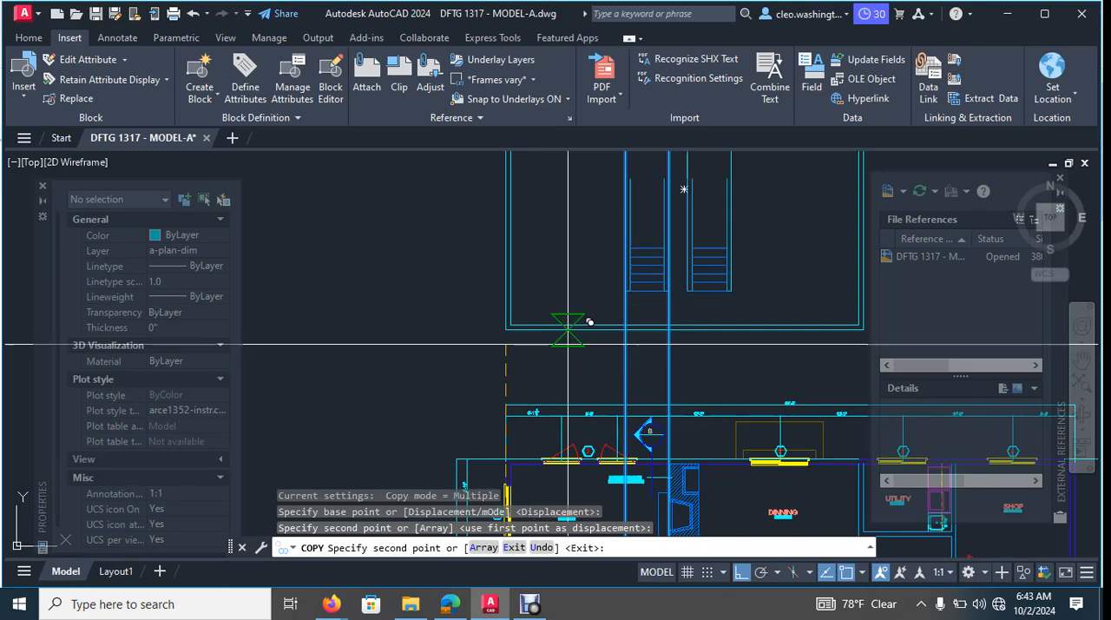
# - End the stair copy and erase the two original projection rays running from the main floor plan through the upper floor outline
pyautogui.press('Escape')
pyautogui.press('Escape')
pyautogui.moveTo(666, 373); pyautogui.dragTo(607, 347, button='middle')
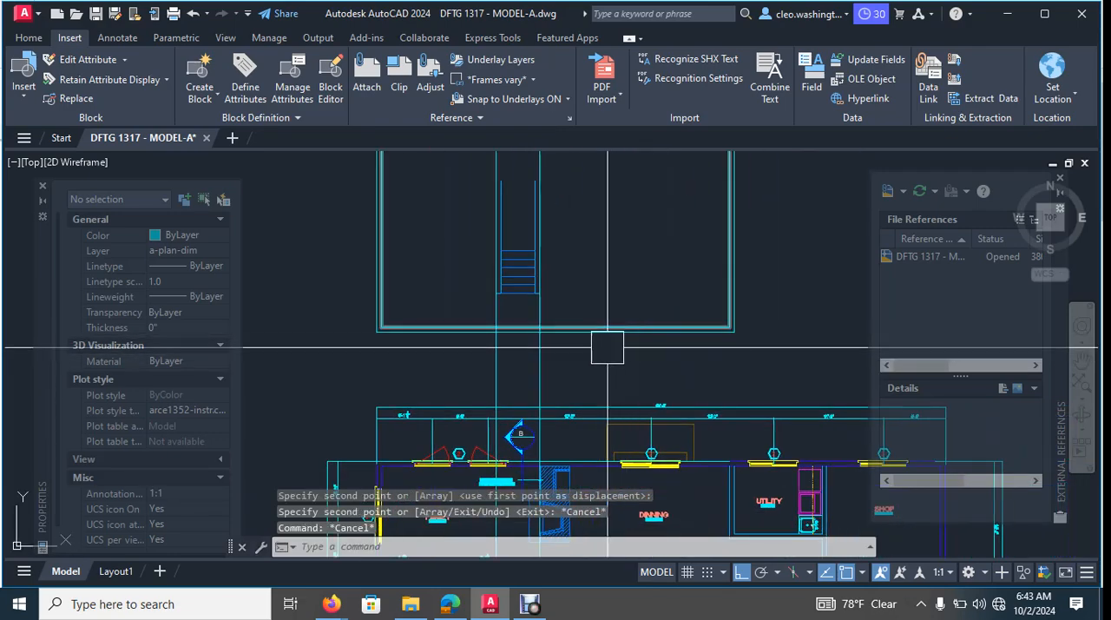
pyautogui.press('Escape')
pyautogui.press('Escape')
pyautogui.scroll(4, 570, 357)
pyautogui.click(581, 367)
pyautogui.click(356, 405)
pyautogui.scroll(-4, 502, 405)
pyautogui.moveTo(544, 409); pyautogui.dragTo(566, 411, button='middle')
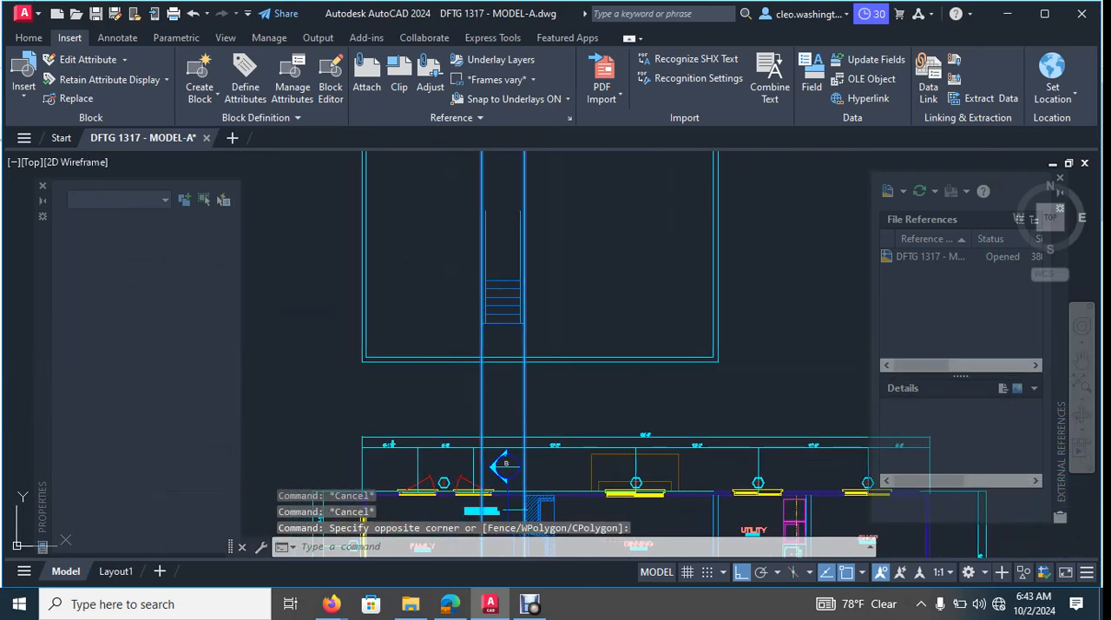
pyautogui.press('Delete')
pyautogui.scroll(-2, 655, 324)
pyautogui.moveTo(603, 263); pyautogui.dragTo(581, 347, button='middle')
pyautogui.moveTo(590, 218); pyautogui.dragTo(578, 285, button='middle')
pyautogui.click(579, 289)
pyautogui.click(387, 263)
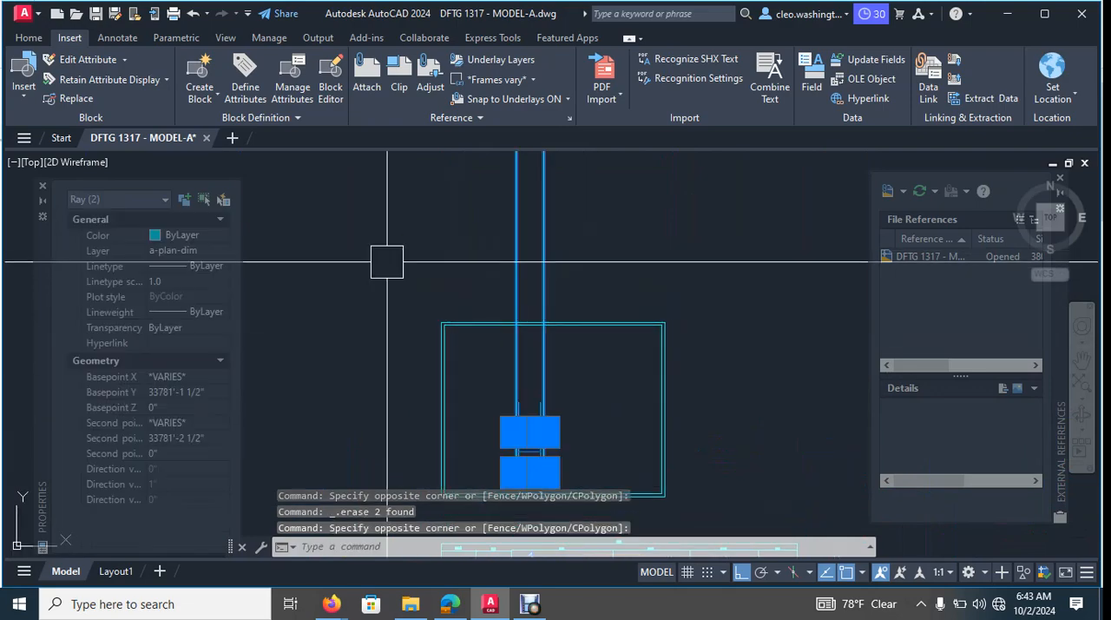
pyautogui.scroll(6, 543, 387)
pyautogui.moveTo(543, 386); pyautogui.dragTo(561, 290, button='middle')
pyautogui.scroll(2, 572, 377)
pyautogui.moveTo(572, 377); pyautogui.dragTo(585, 319, button='middle')
pyautogui.press('Escape')
pyautogui.press('Escape')
pyautogui.press('Escape')
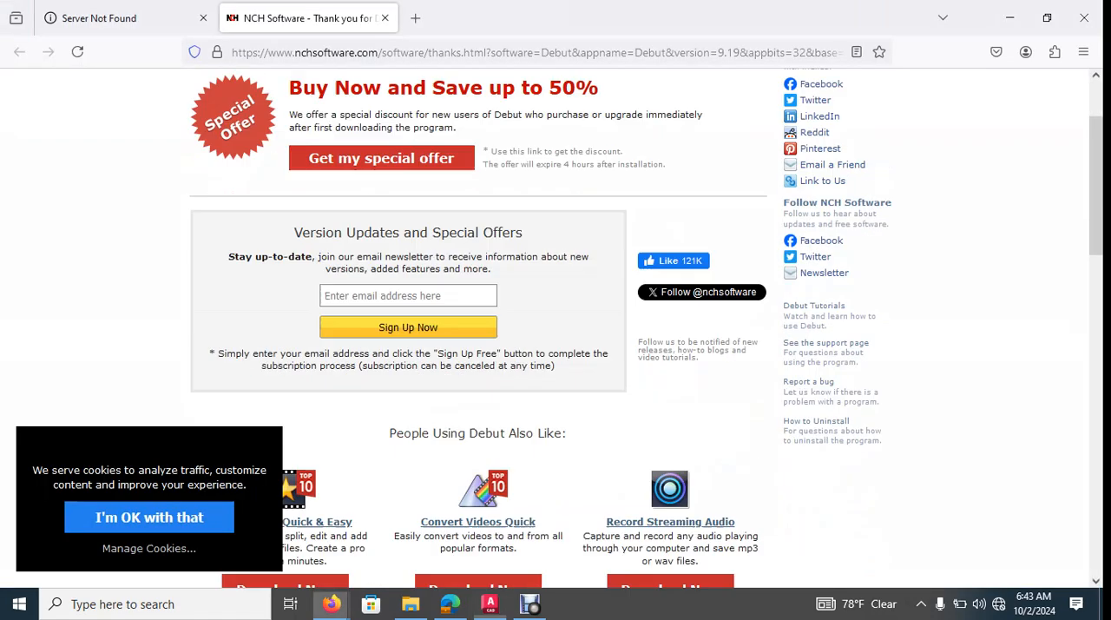
pyautogui.scroll(-5, 555, 330)
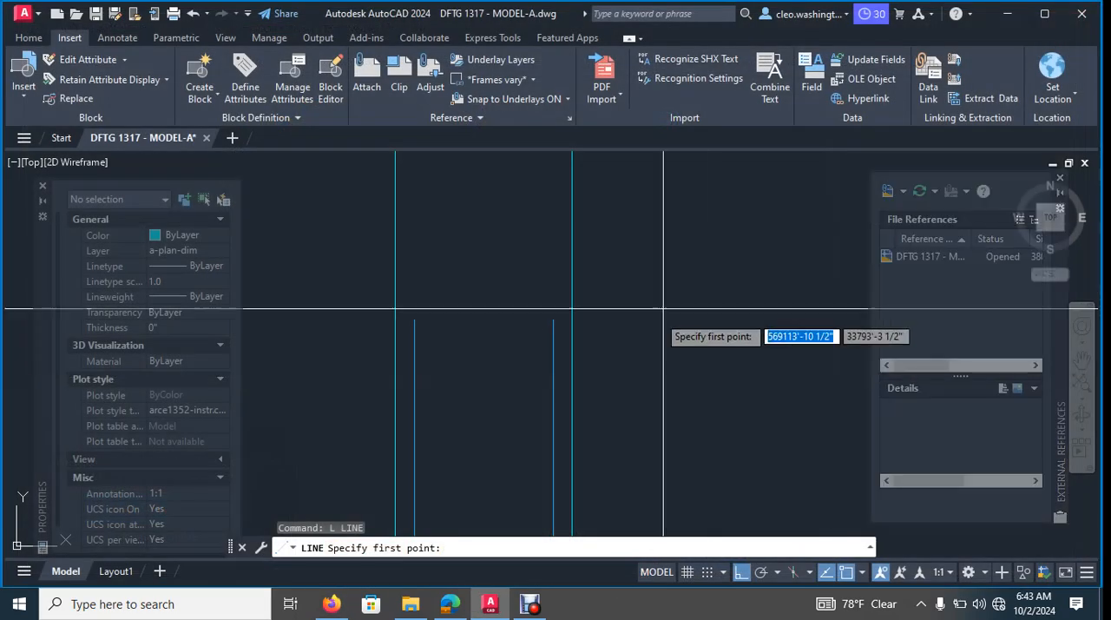
pyautogui.press('Escape')
pyautogui.press('Escape')
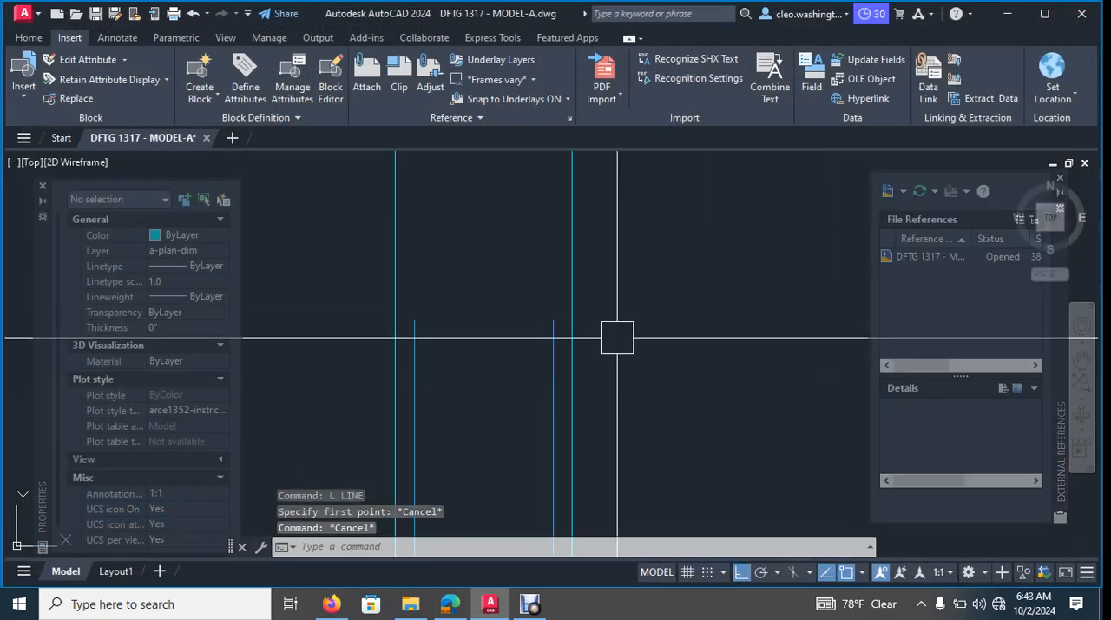
# - Draw a horizontal line across the two copied rays and the stair's side lines, just below the side lines' upper ends
pyautogui.press('Return')
pyautogui.click(660, 348)
pyautogui.click(307, 347)
pyautogui.press('Escape')
pyautogui.press('Escape')
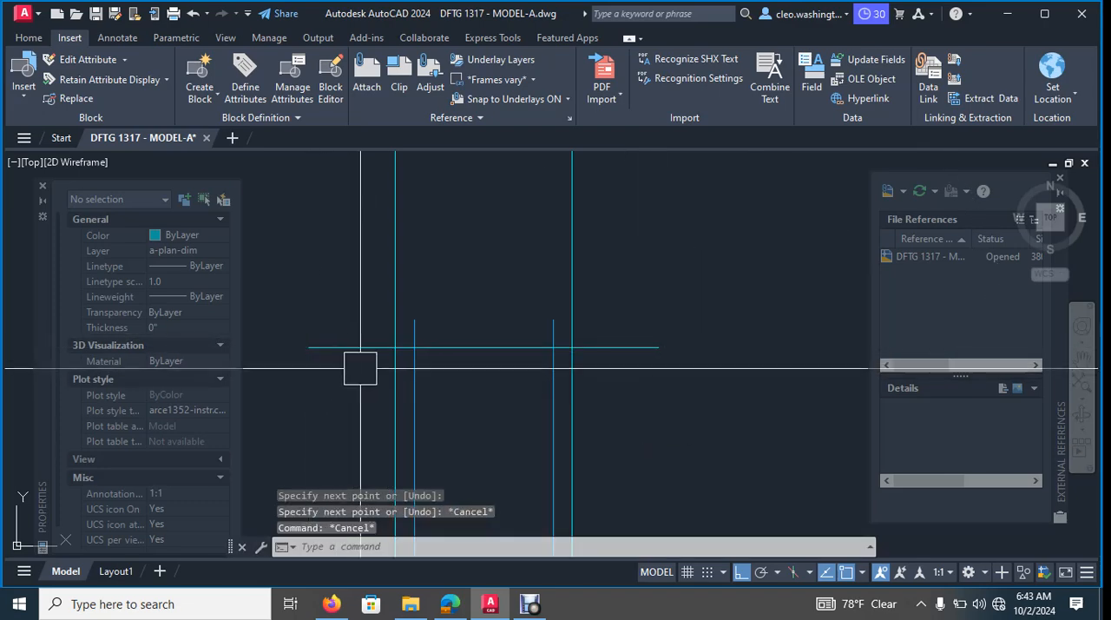
# - Trim the rays and stair side lines above the new horizontal line, and trim the line's overhang beyond the outer stair walls
pyautogui.write('tr')
pyautogui.press('Return')
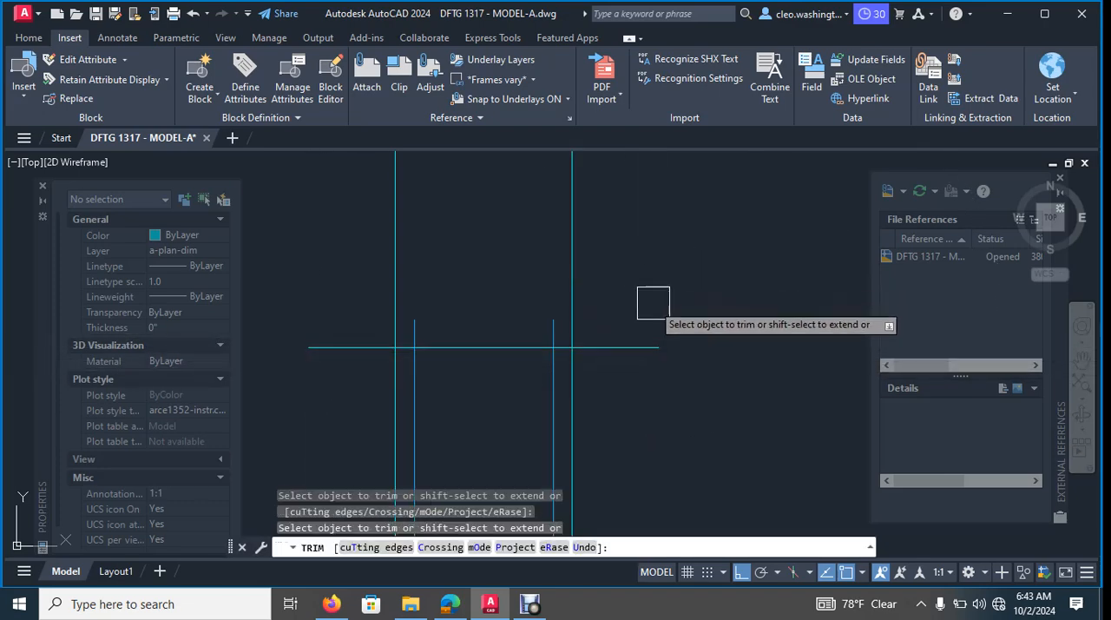
pyautogui.moveTo(639, 318); pyautogui.dragTo(495, 330)
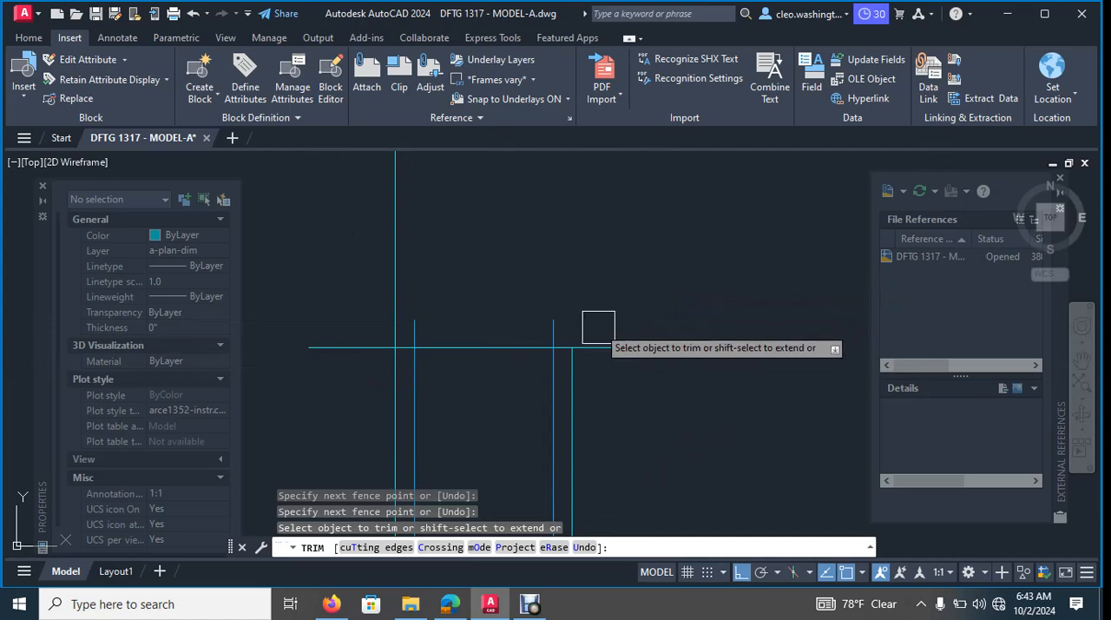
pyautogui.moveTo(592, 323)
pyautogui.mouseDown()
pyautogui.moveTo(349, 336)
pyautogui.moveTo(316, 379)
pyautogui.mouseUp()
pyautogui.scroll(2, 440, 328)
pyautogui.click(313, 386)
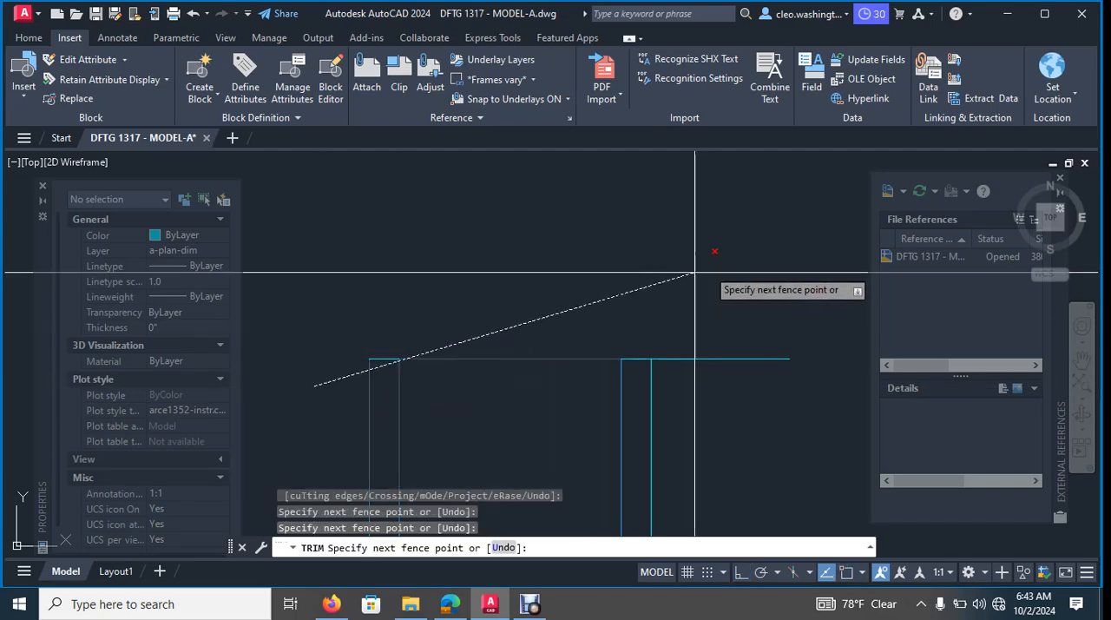
pyautogui.click(425, 232)
pyautogui.click(760, 290)
pyautogui.click(703, 387)
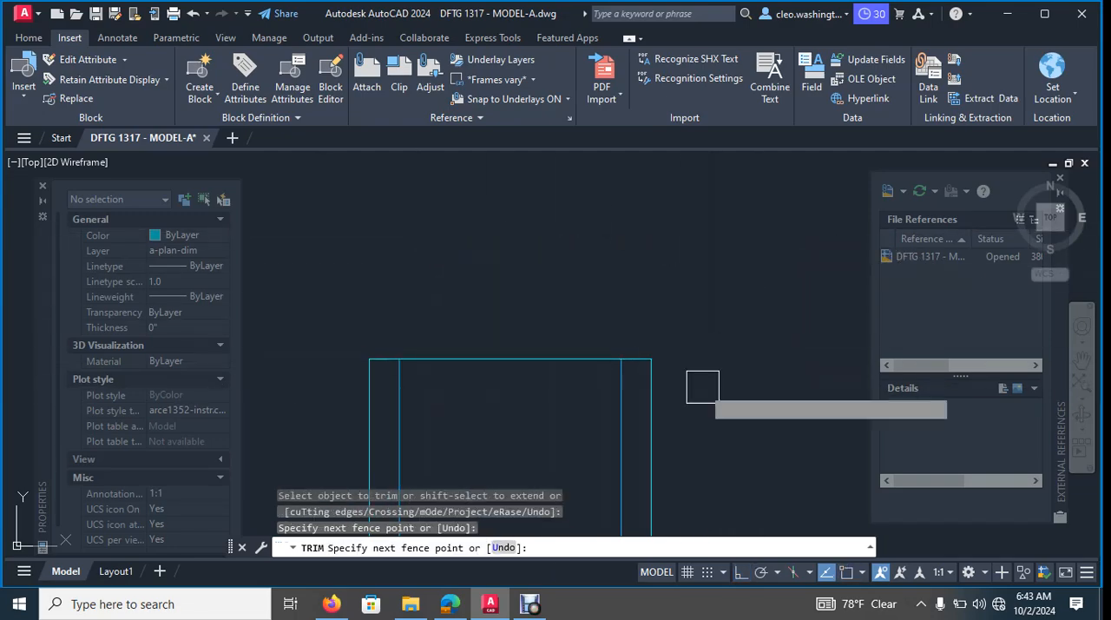
pyautogui.press('Escape')
# - Examine the interior layout of the imported upper floor plan: stair, baths, spa, linen, closets, skylights and the three bedrooms
pyautogui.scroll(-5, 699, 382)
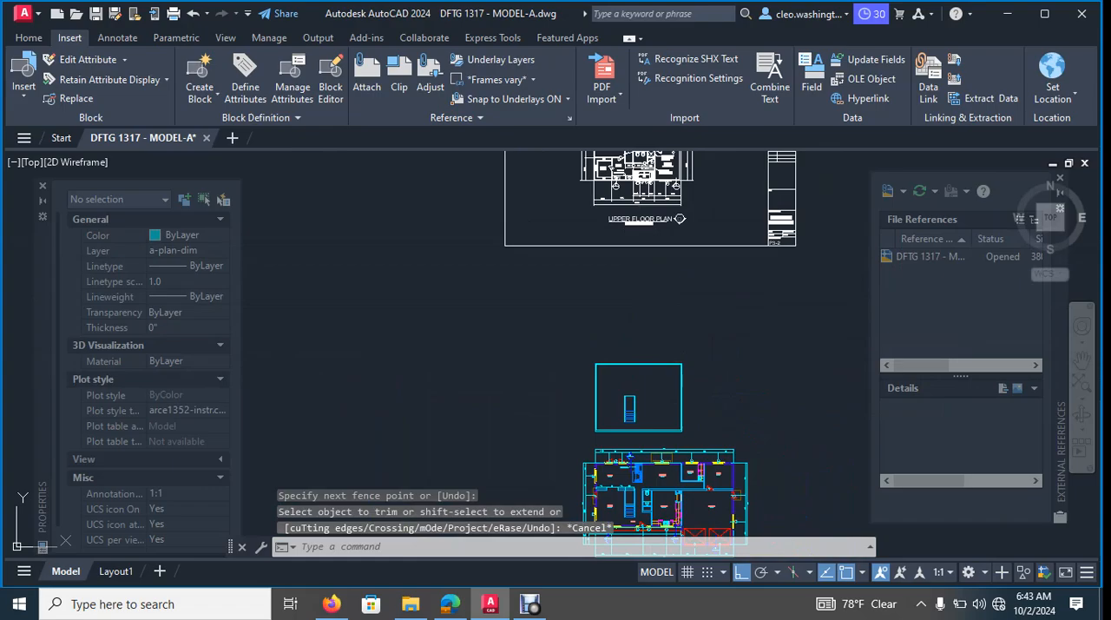
pyautogui.moveTo(604, 158)
pyautogui.mouseDown(button='middle')
pyautogui.moveTo(587, 260)
pyautogui.moveTo(418, 272)
pyautogui.mouseUp(button='middle')
pyautogui.scroll(8, 585, 233)
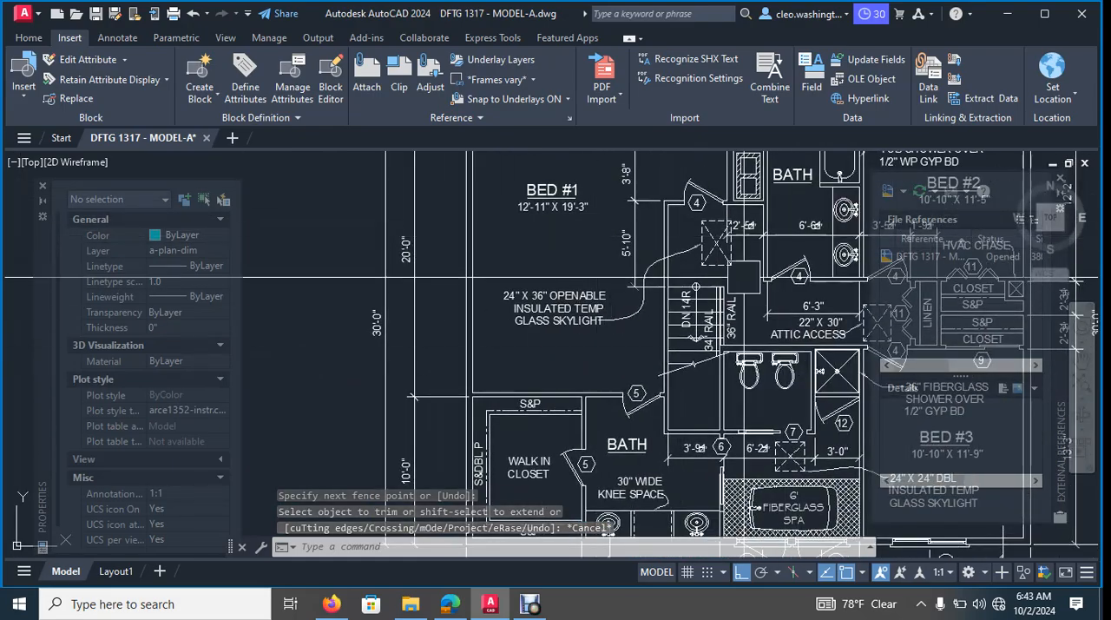
pyautogui.moveTo(793, 512); pyautogui.dragTo(612, 404, button='middle')
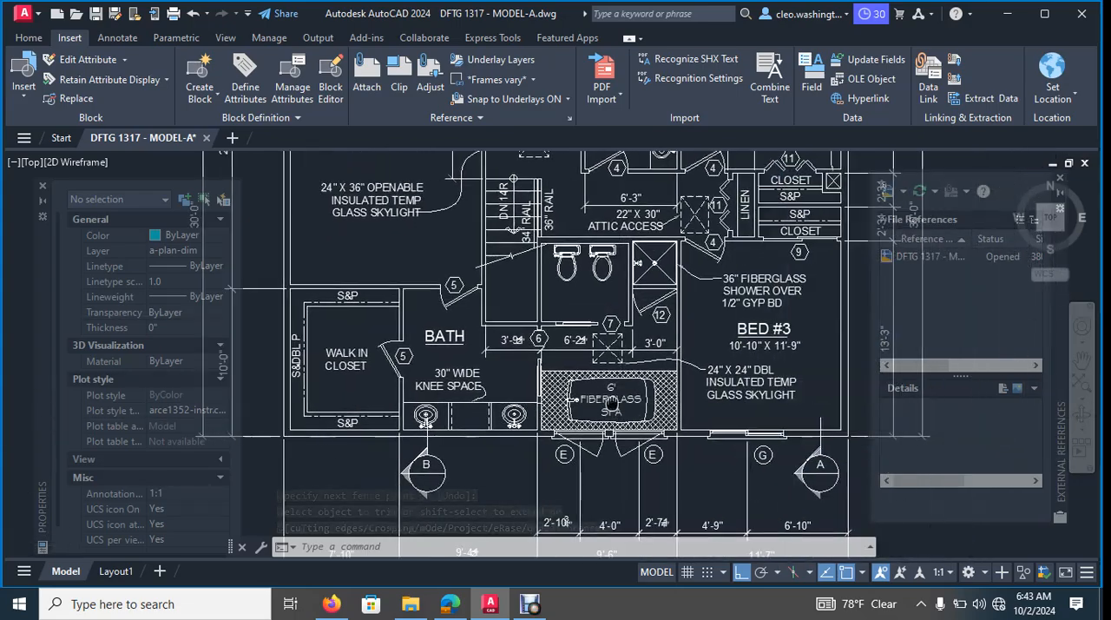
pyautogui.scroll(5, 611, 404)
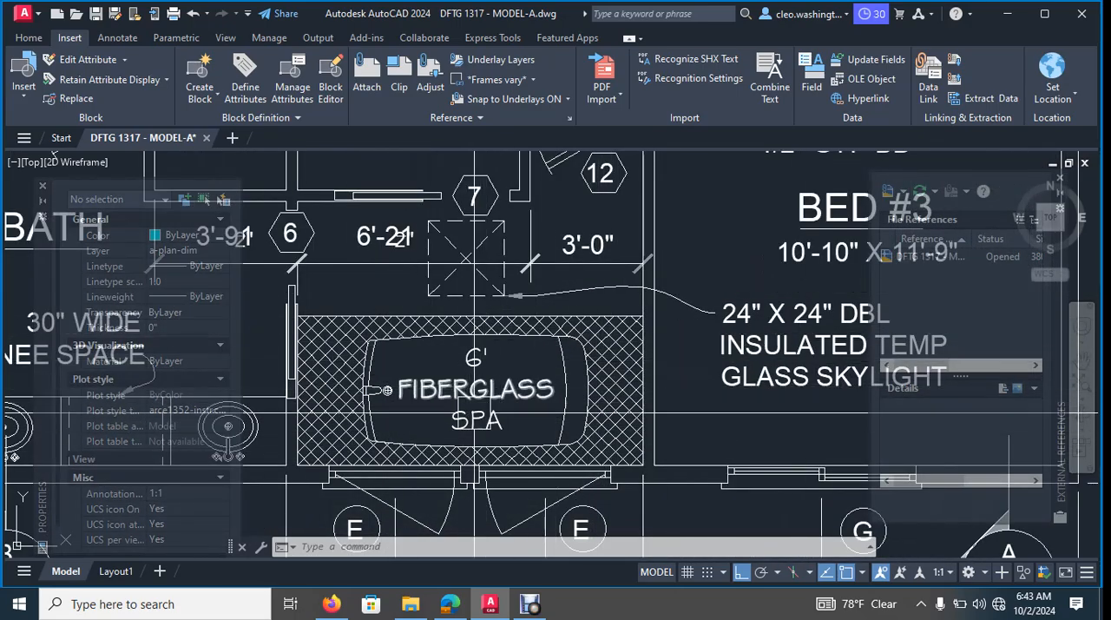
pyautogui.scroll(-4, 434, 423)
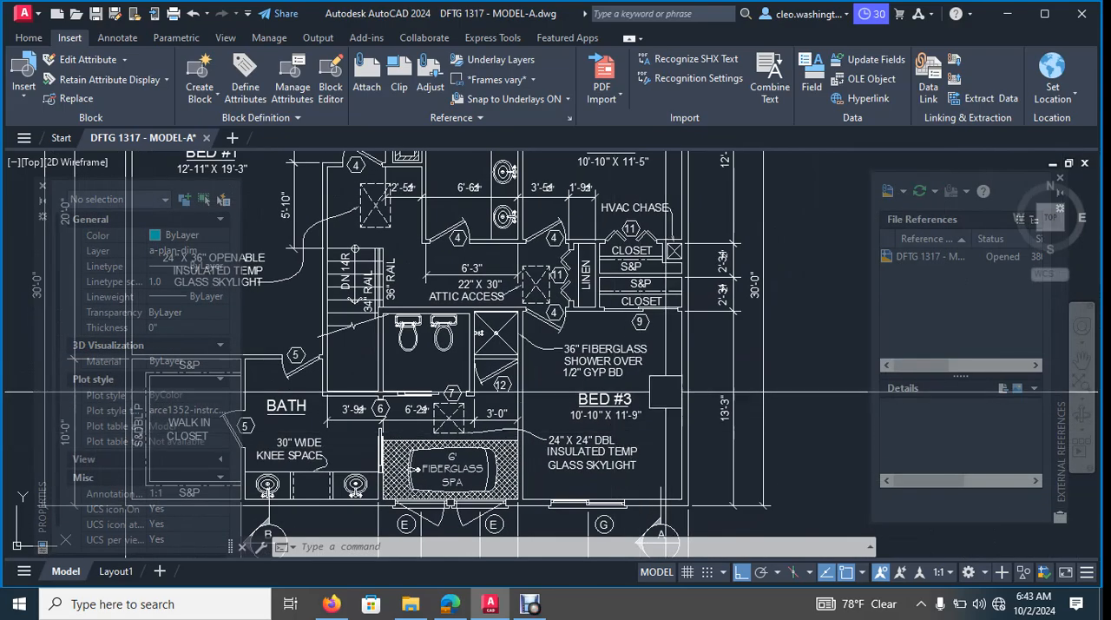
pyautogui.scroll(5, 550, 371)
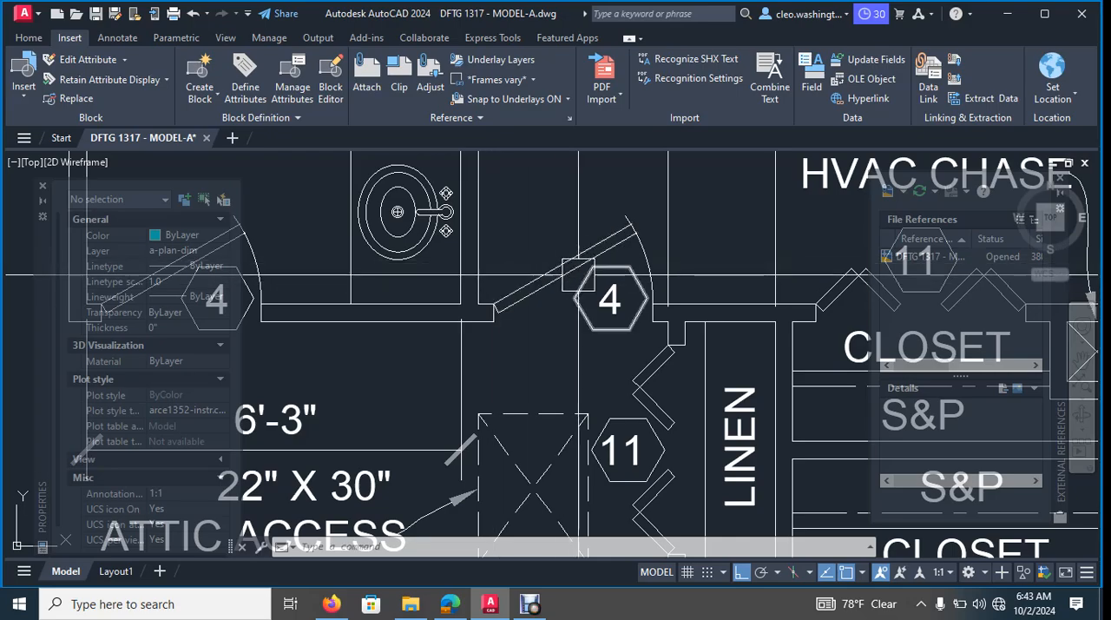
pyautogui.scroll(-2, 592, 333)
pyautogui.scroll(-3, 592, 333)
pyautogui.scroll(5, 760, 378)
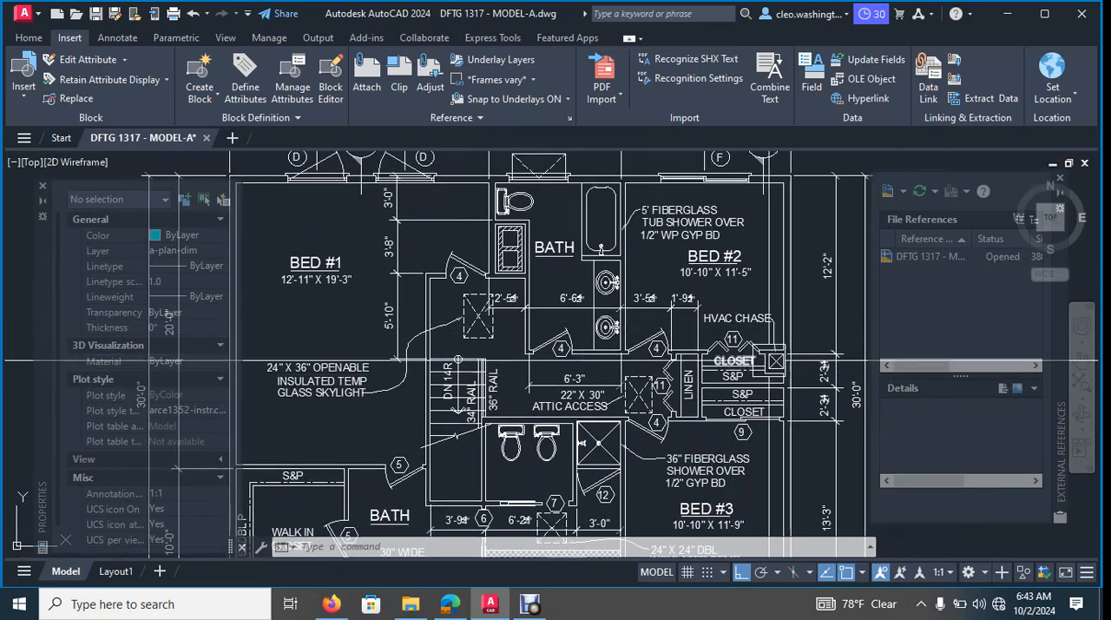
pyautogui.scroll(-2, 705, 286)
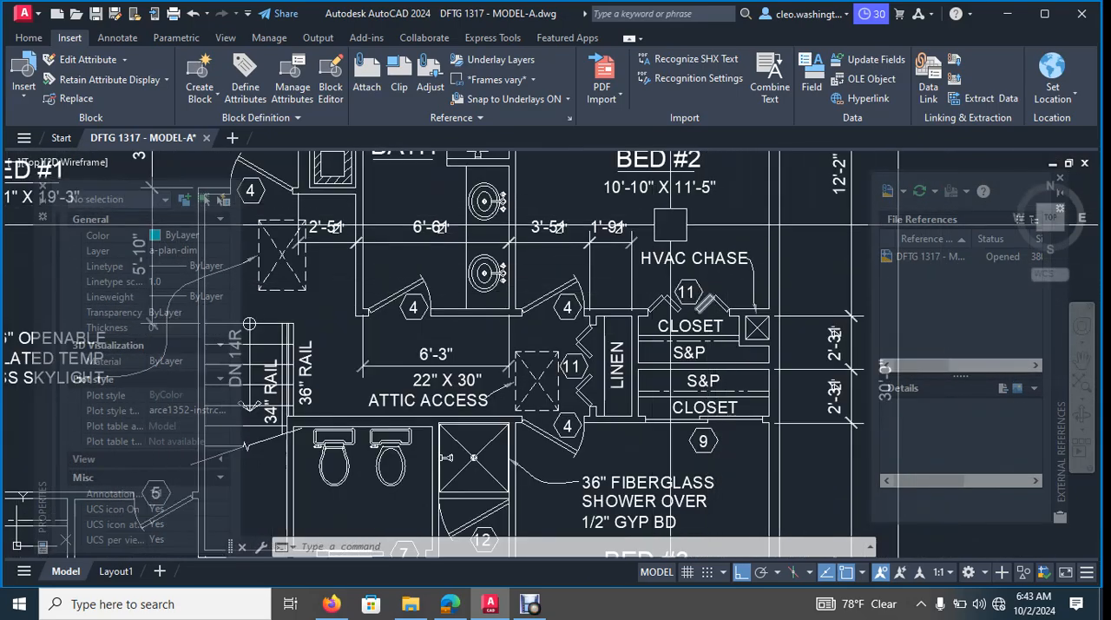
pyautogui.moveTo(706, 247); pyautogui.dragTo(718, 324, button='middle')
pyautogui.scroll(-2, 694, 338)
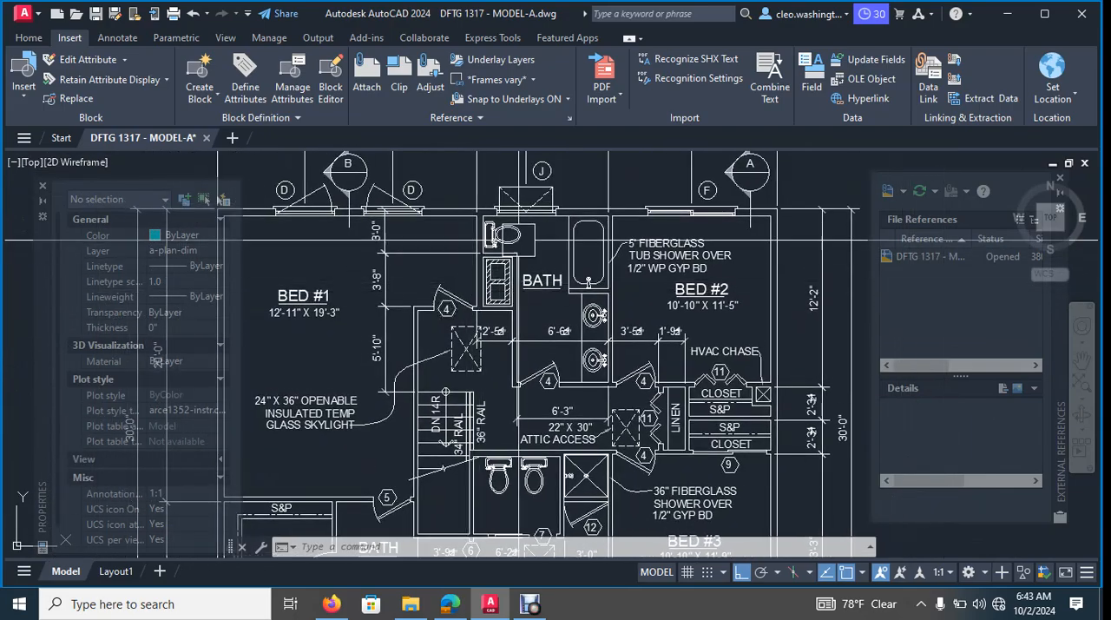
pyautogui.scroll(4, 308, 217)
pyautogui.scroll(-4, 471, 296)
pyautogui.moveTo(423, 317); pyautogui.dragTo(526, 330, button='middle')
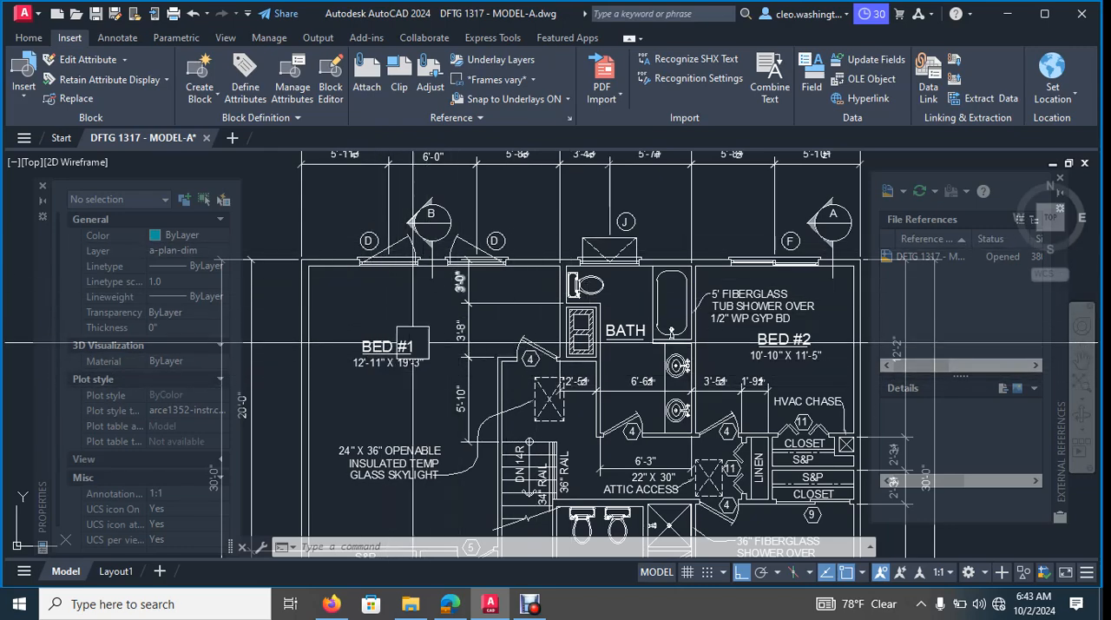
# - Compare the imported upper floor plan with the drafted outline and main floor plan, including the closet dimensions between Bed #2 and Bed #3
pyautogui.scroll(-3, 531, 418)
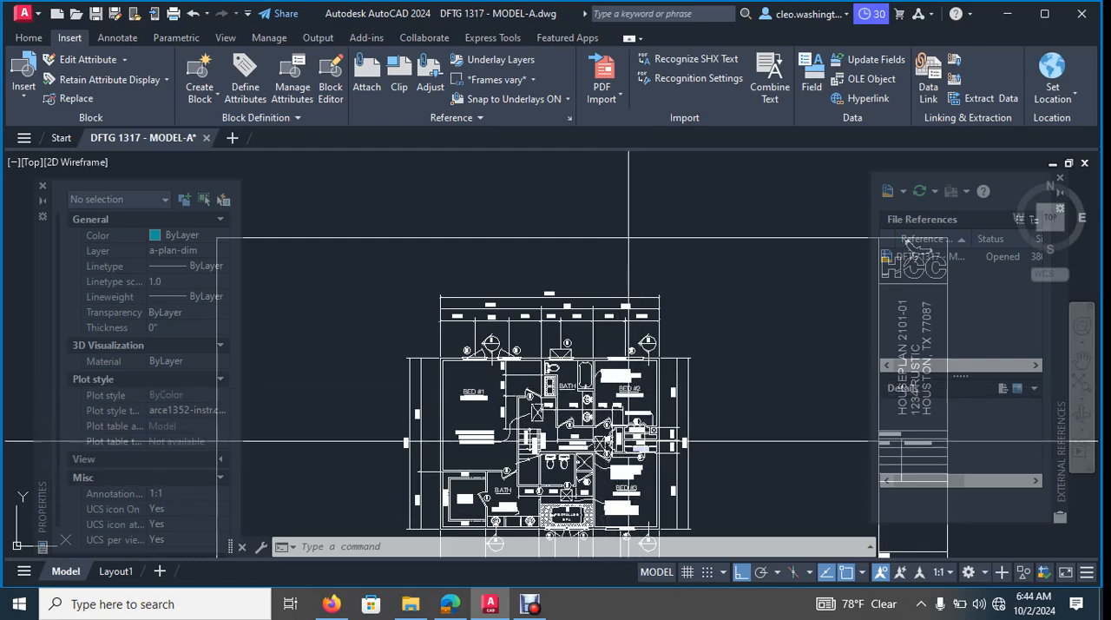
pyautogui.moveTo(629, 441); pyautogui.dragTo(635, 372, button='middle')
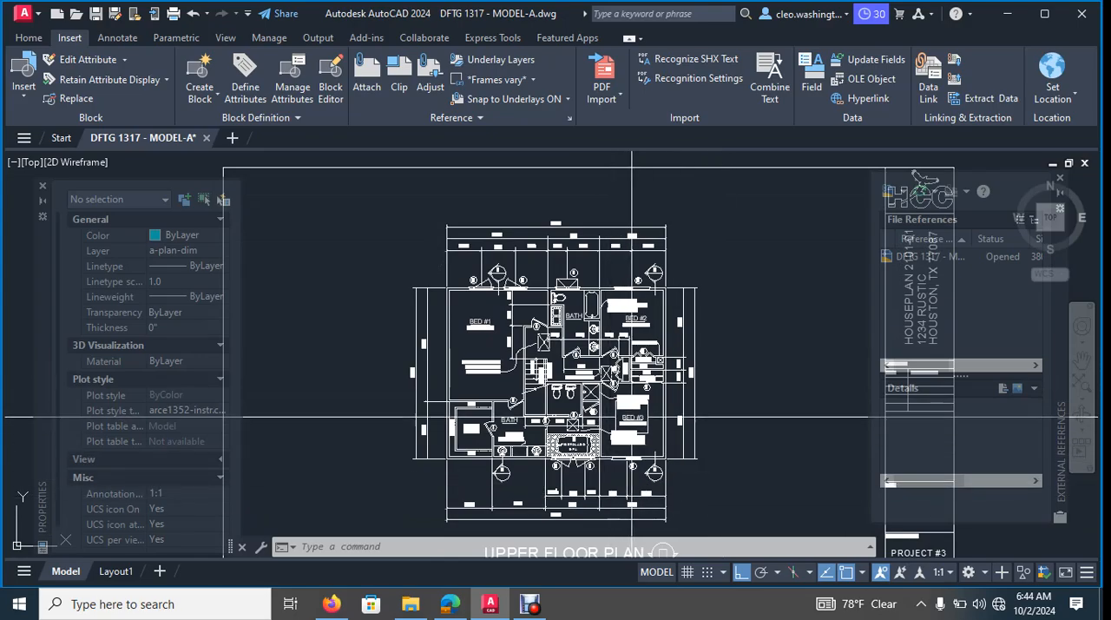
pyautogui.moveTo(618, 408)
pyautogui.mouseDown(button='middle')
pyautogui.moveTo(653, 302)
pyautogui.moveTo(672, 396)
pyautogui.mouseUp(button='middle')
pyautogui.scroll(-6, 527, 300)
pyautogui.moveTo(612, 333); pyautogui.dragTo(672, 208, button='middle')
pyautogui.scroll(2, 617, 427)
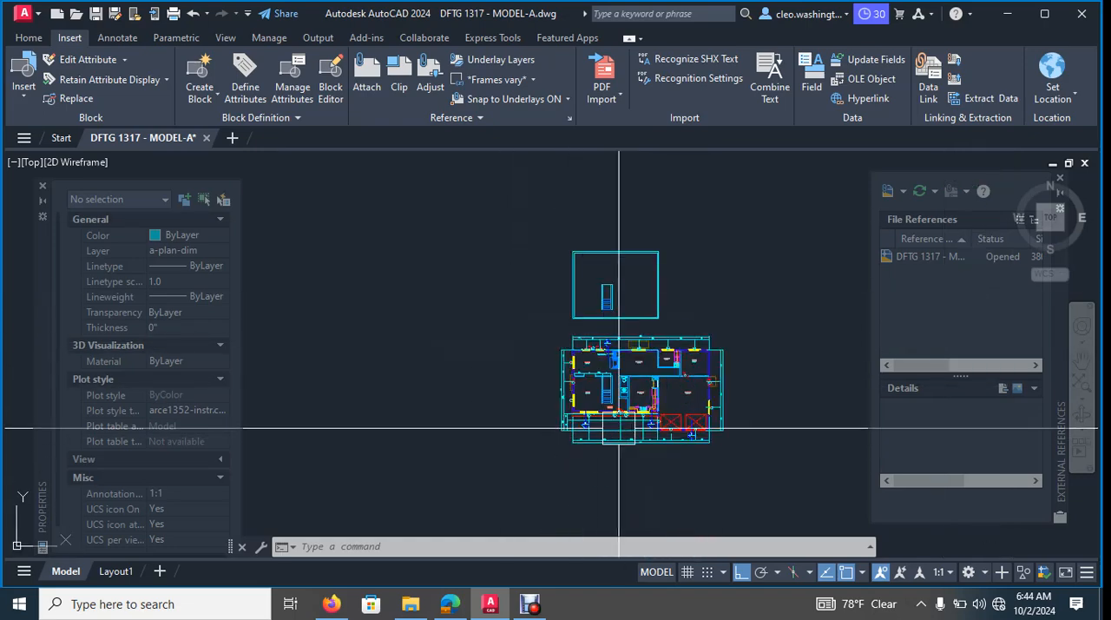
pyautogui.scroll(4, 619, 268)
pyautogui.moveTo(680, 295); pyautogui.dragTo(684, 295, button='middle')
pyautogui.scroll(-2, 653, 464)
pyautogui.moveTo(623, 452); pyautogui.dragTo(595, 299, button='middle')
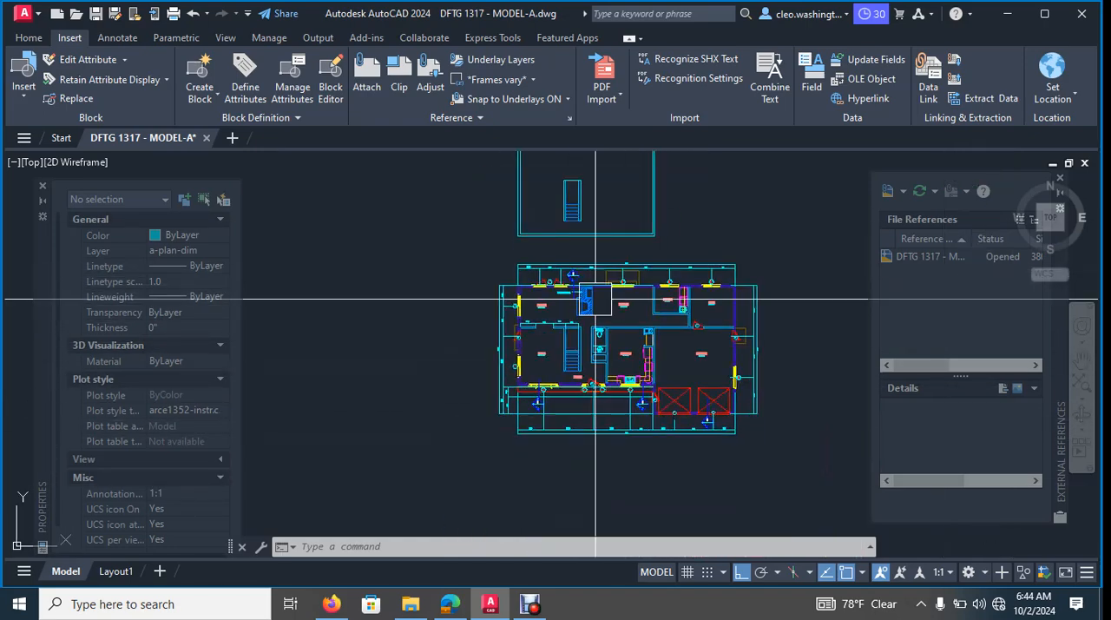
pyautogui.moveTo(728, 213)
pyautogui.mouseDown(button='middle')
pyautogui.moveTo(686, 367)
pyautogui.moveTo(688, 512)
pyautogui.mouseUp(button='middle')
pyautogui.moveTo(712, 193); pyautogui.dragTo(725, 402, button='middle')
pyautogui.moveTo(695, 471); pyautogui.dragTo(727, 274, button='middle')
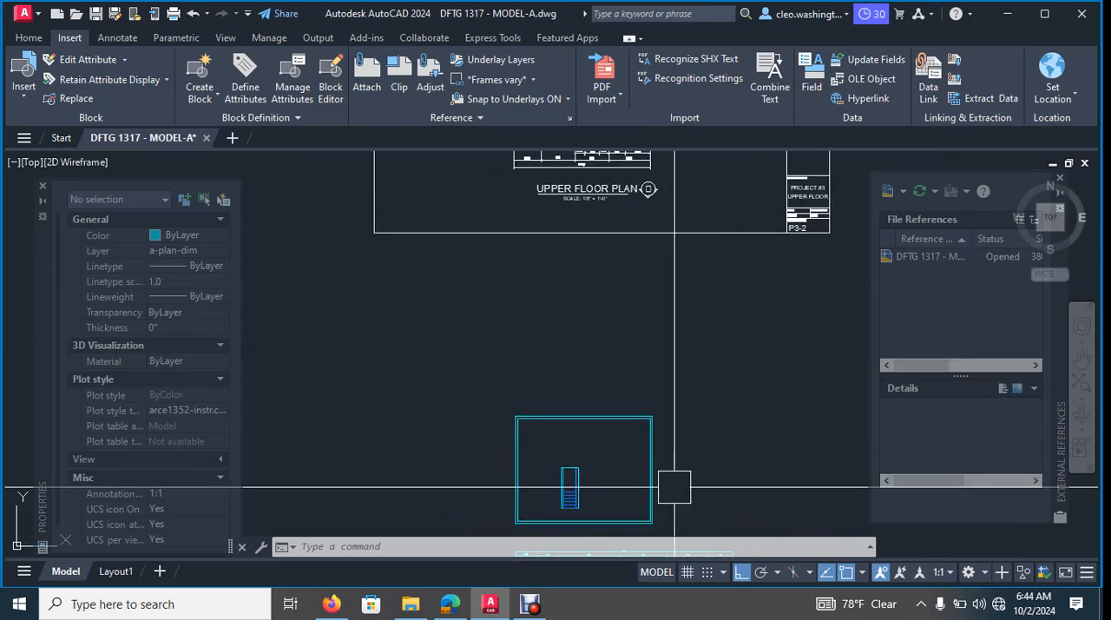
pyautogui.moveTo(670, 310); pyautogui.dragTo(681, 484, button='middle')
pyautogui.scroll(8, 618, 399)
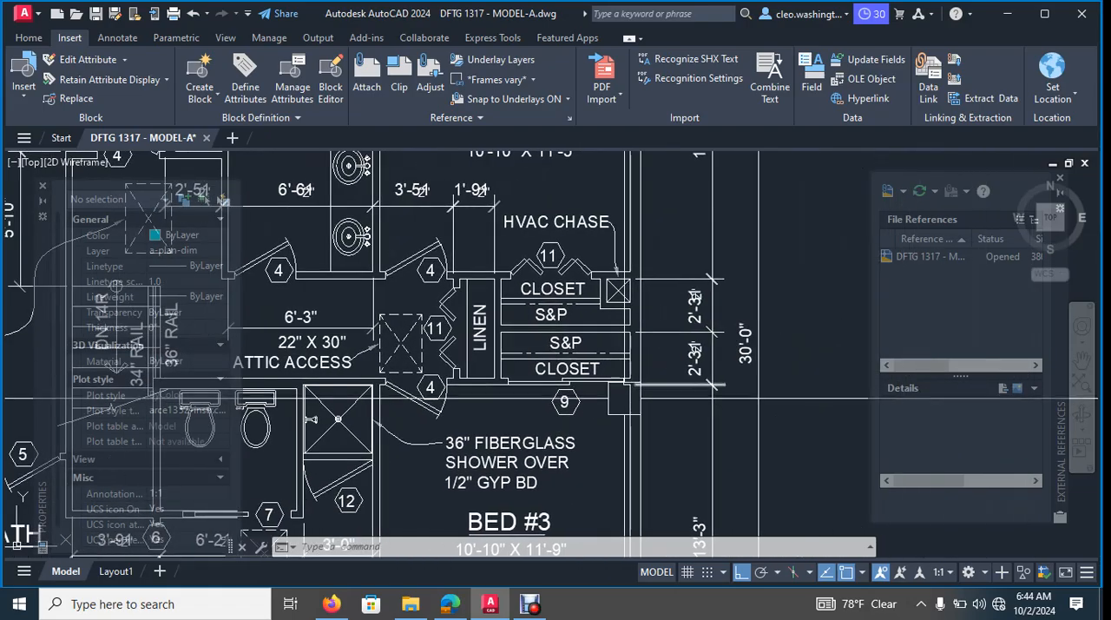
pyautogui.scroll(2, 694, 338)
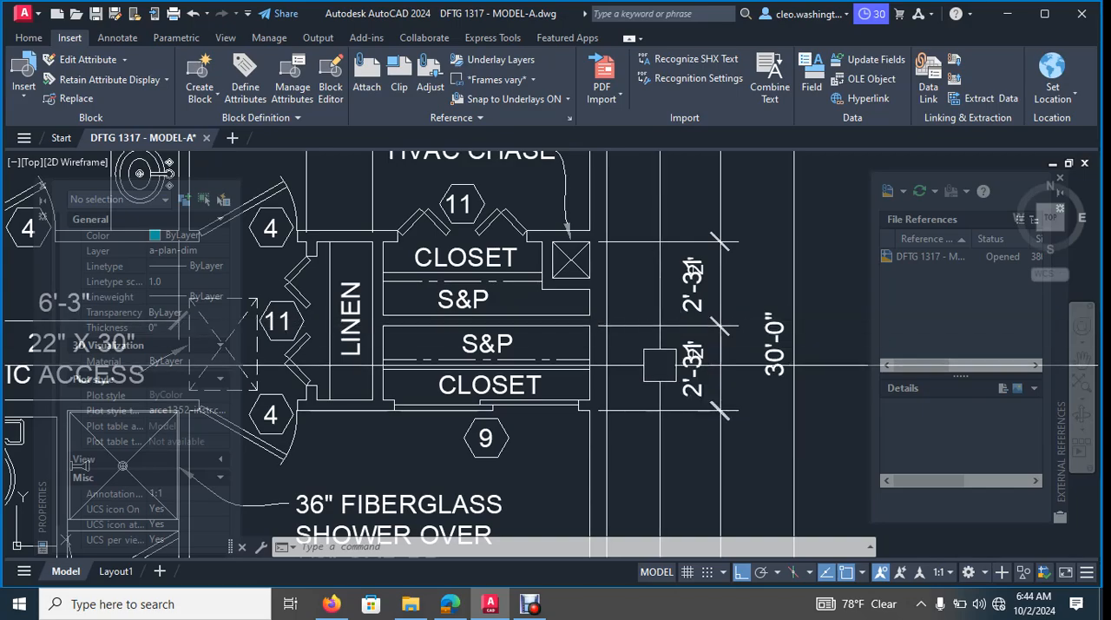
pyautogui.scroll(-12, 580, 402)
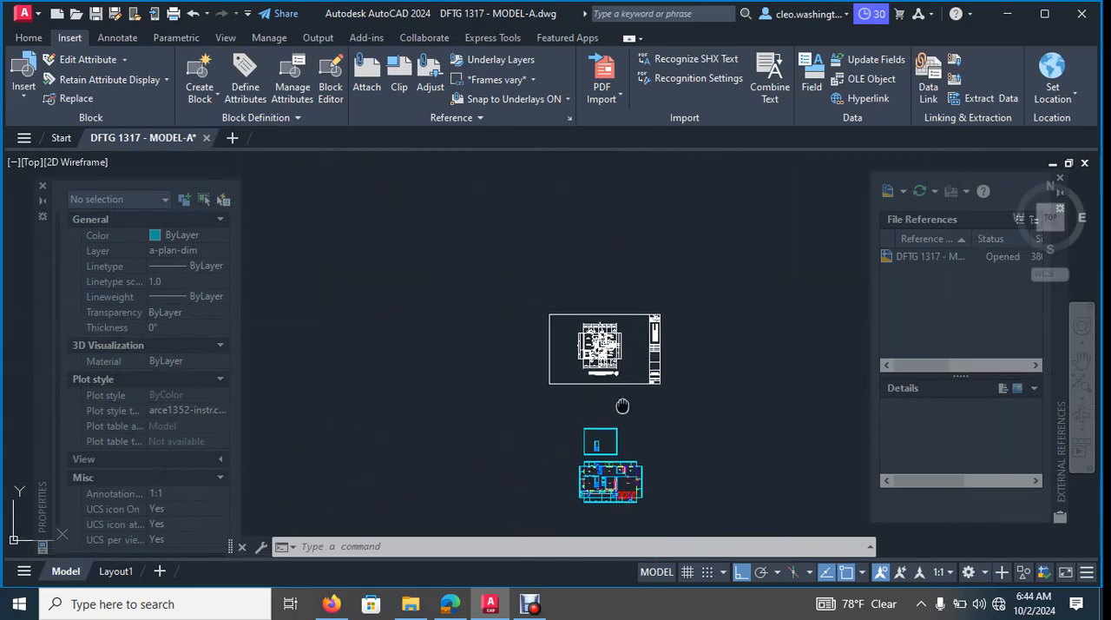
# - Examine the main floor plan's interior walls, dimensions, doors and windows around the living room, stair, kitchen, garage, utility and dining areas
pyautogui.scroll(4, 589, 374)
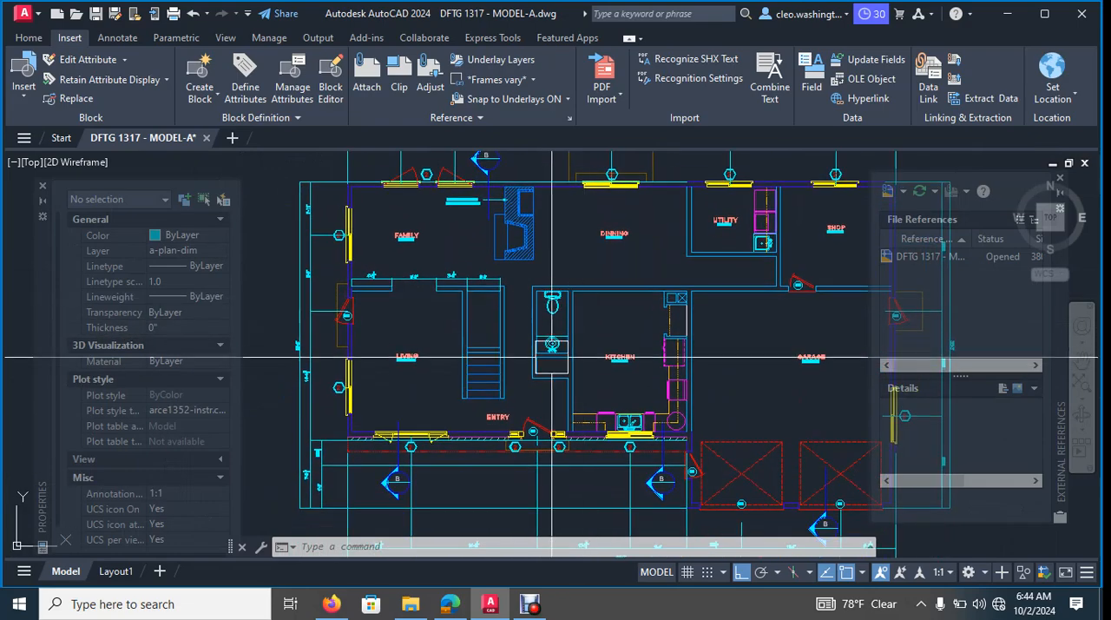
pyautogui.scroll(2, 360, 344)
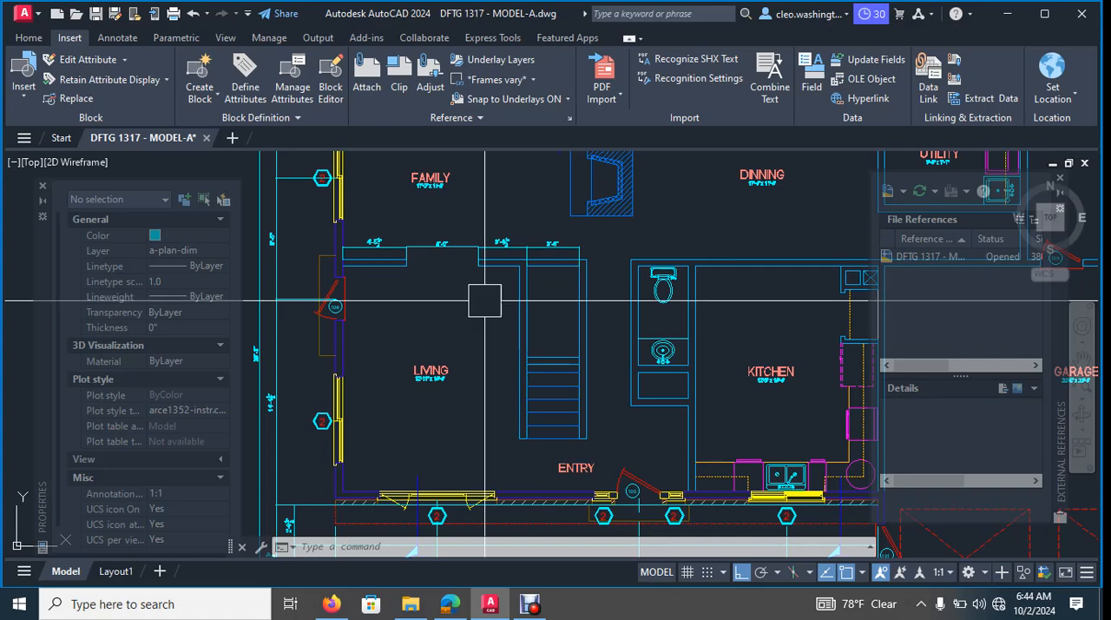
pyautogui.scroll(6, 640, 236)
pyautogui.scroll(-4, 638, 295)
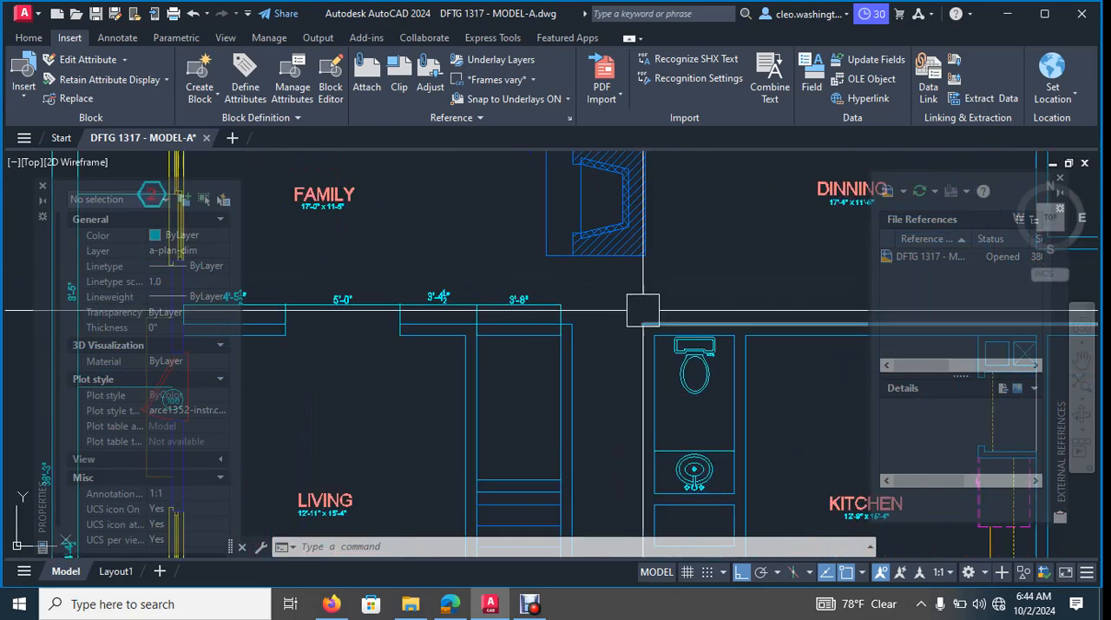
pyautogui.scroll(-4, 355, 387)
pyautogui.scroll(4, 348, 339)
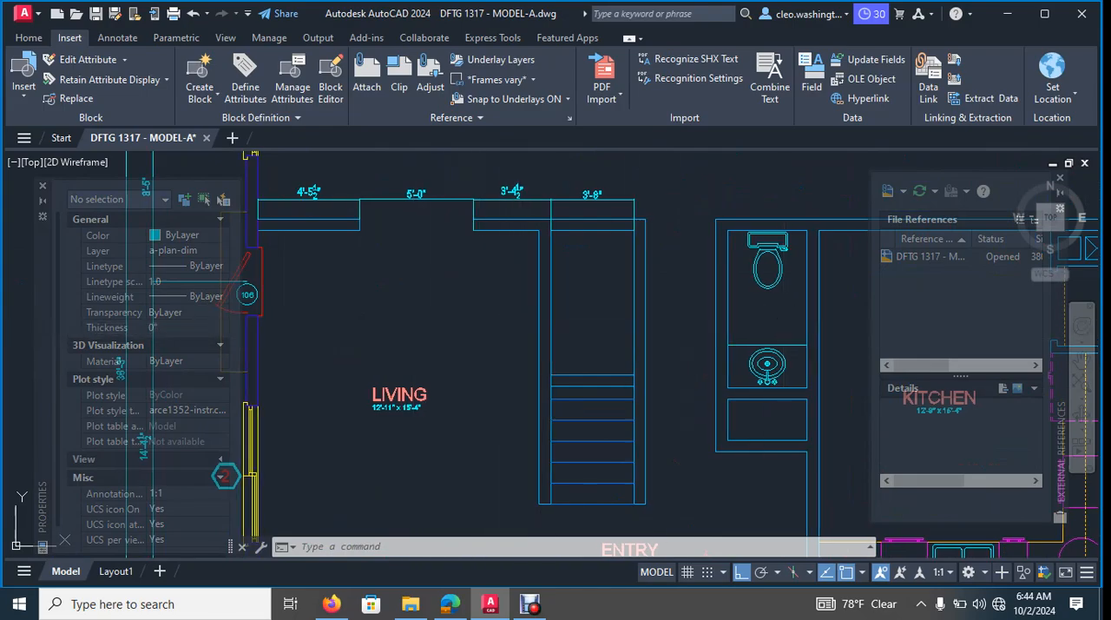
pyautogui.moveTo(776, 319); pyautogui.dragTo(369, 354, button='middle')
pyautogui.moveTo(742, 356); pyautogui.dragTo(390, 355, button='middle')
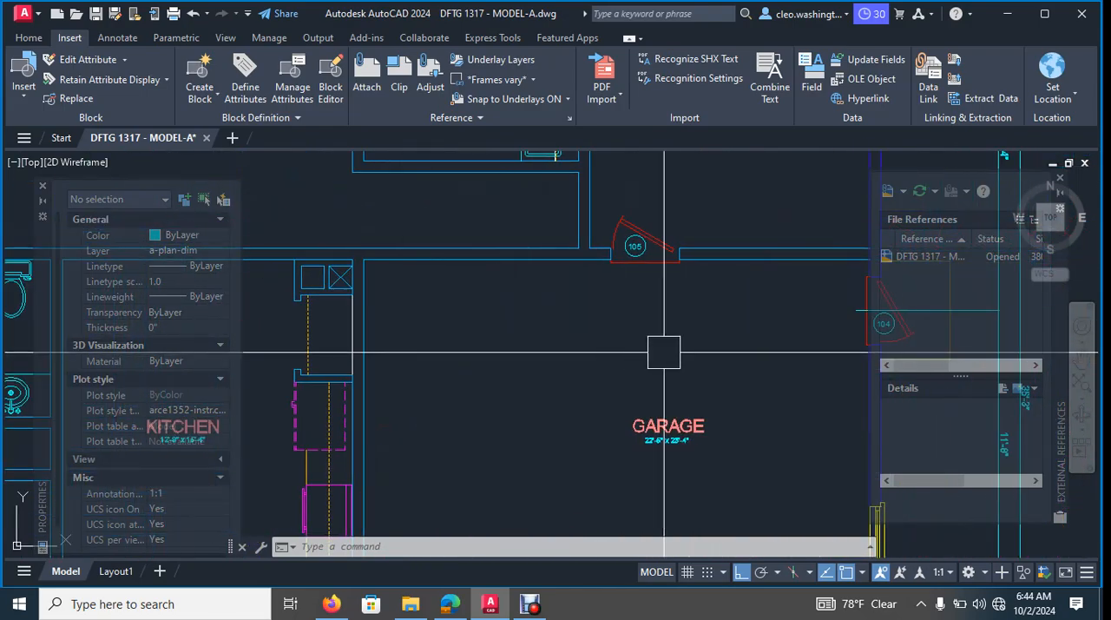
pyautogui.scroll(-4, 555, 341)
pyautogui.scroll(4, 644, 331)
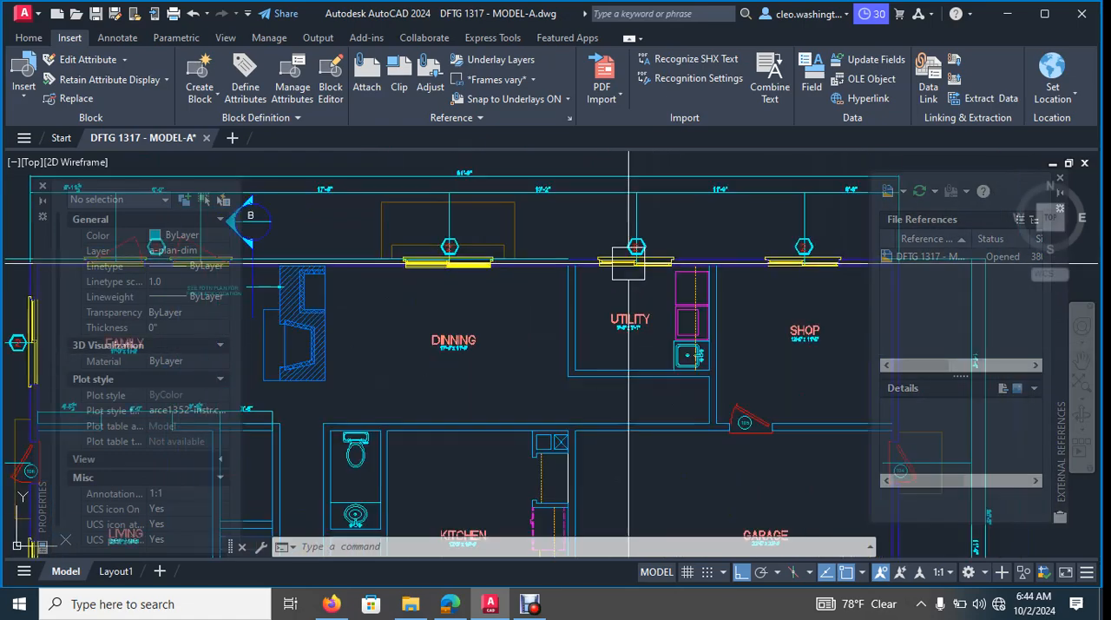
# - Compare the main floor plan and drafted upper outline with the bath, toilet room and shower layout of the imported upper floor plan
pyautogui.moveTo(662, 507); pyautogui.dragTo(616, 248, button='middle')
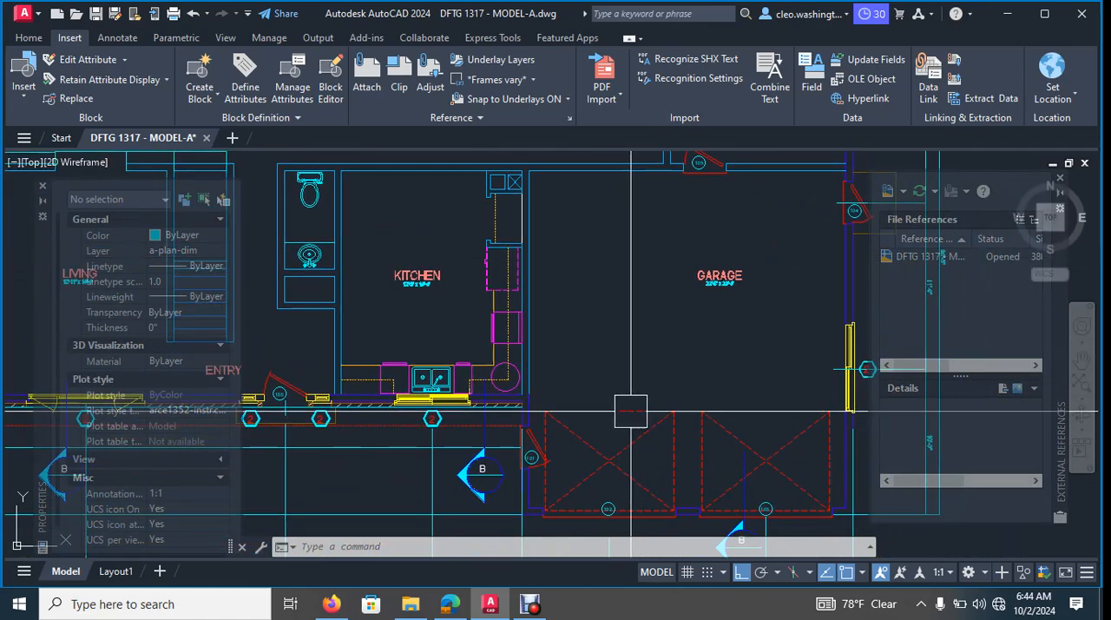
pyautogui.scroll(-4, 596, 512)
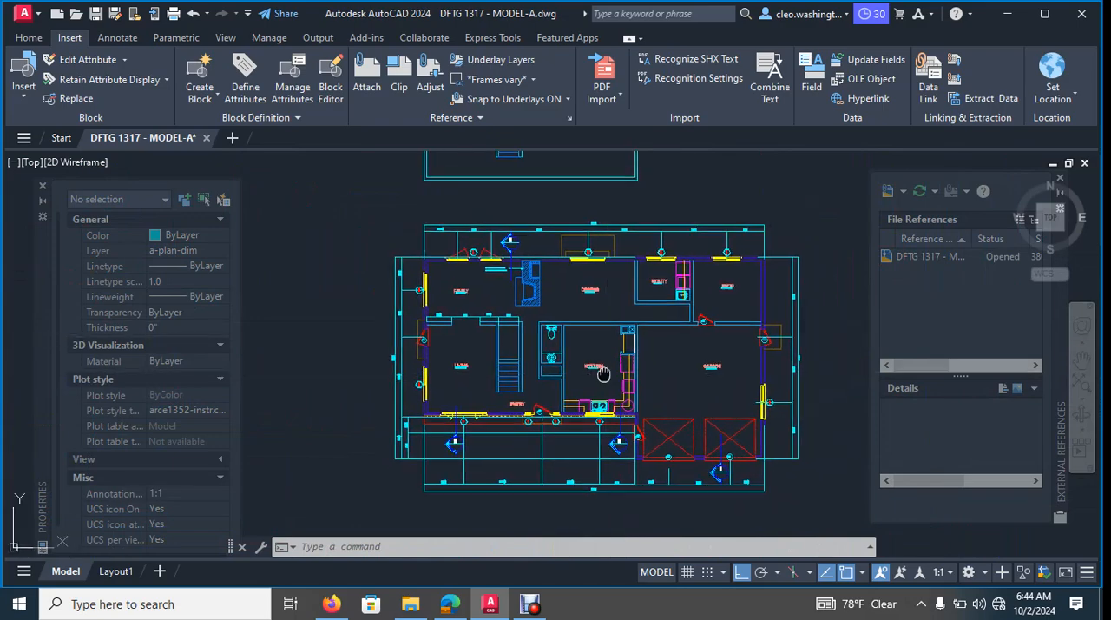
pyautogui.moveTo(490, 603)
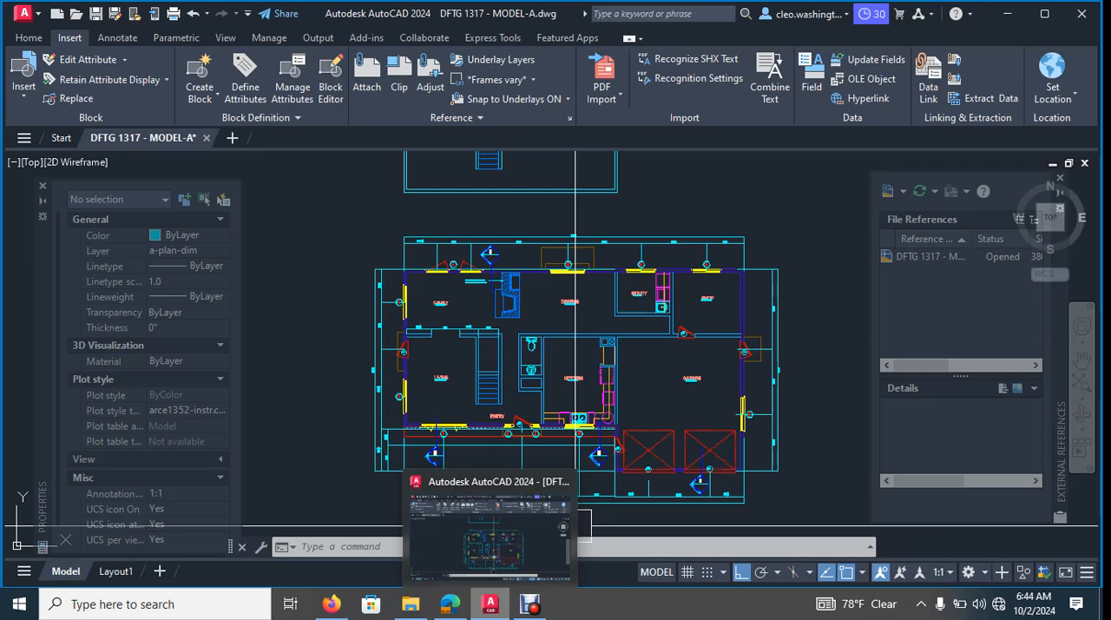
pyautogui.scroll(-4, 596, 250)
pyautogui.scroll(4, 564, 262)
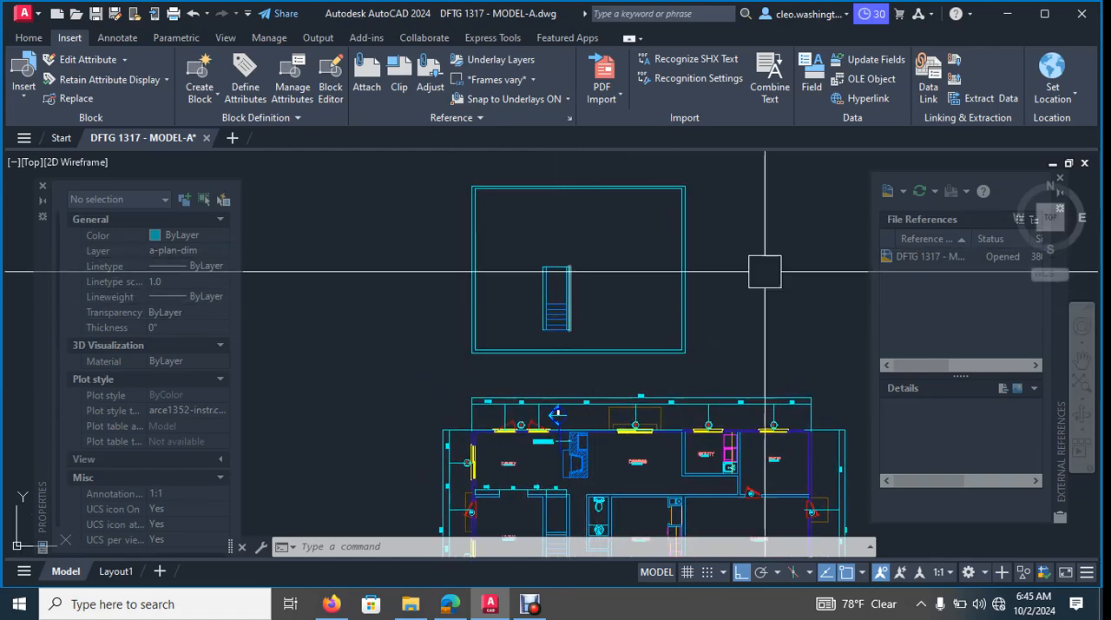
pyautogui.scroll(-3, 764, 271)
pyautogui.moveTo(715, 266)
pyautogui.mouseDown(button='middle')
pyautogui.moveTo(648, 298)
pyautogui.moveTo(645, 391)
pyautogui.mouseUp(button='middle')
pyautogui.moveTo(651, 293); pyautogui.dragTo(661, 487, button='middle')
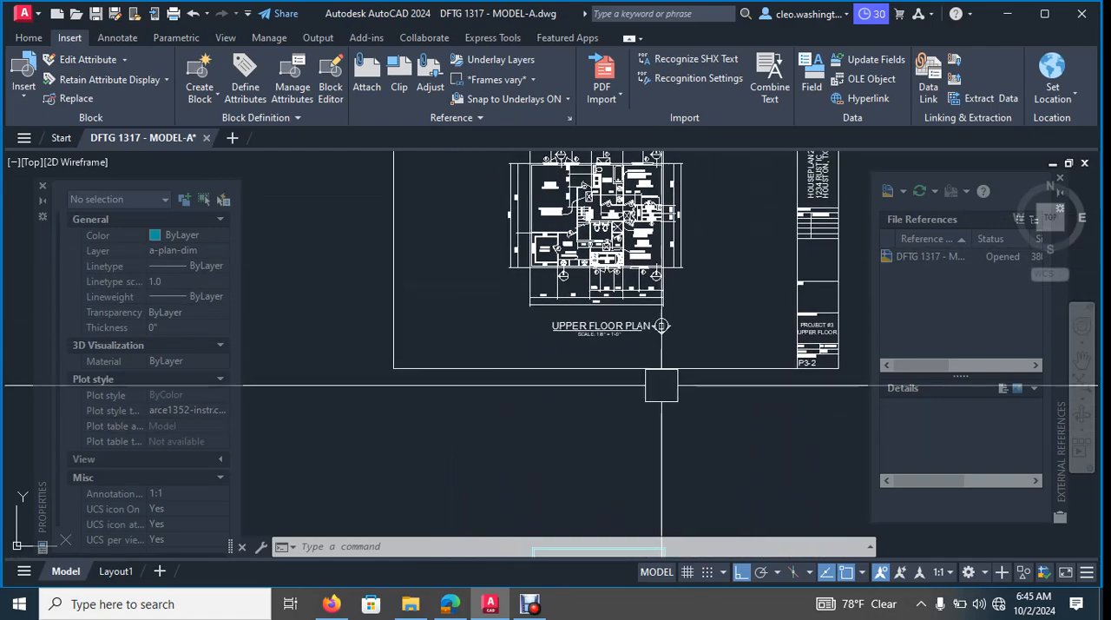
pyautogui.scroll(6, 561, 232)
pyautogui.moveTo(582, 261)
pyautogui.mouseDown(button='middle')
pyautogui.moveTo(602, 351)
pyautogui.moveTo(533, 308)
pyautogui.mouseUp(button='middle')
pyautogui.scroll(4, 538, 348)
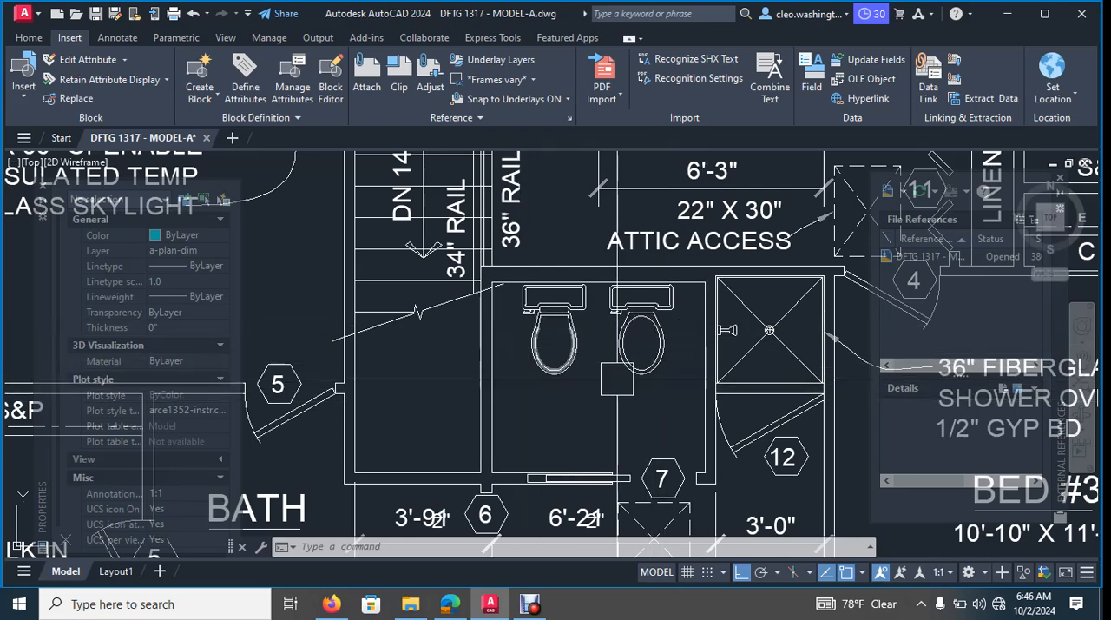
# - Erase the toilet nearest the shower in the imported upper floor plan's toilet room
pyautogui.scroll(6, 650, 300)
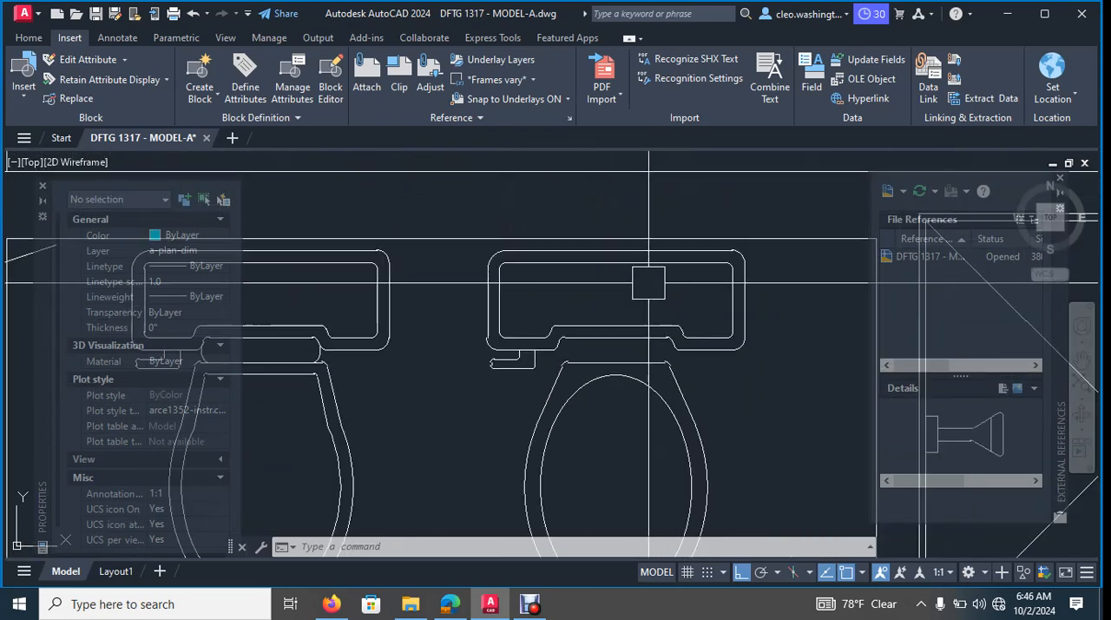
pyautogui.scroll(-4, 517, 303)
pyautogui.click(488, 432)
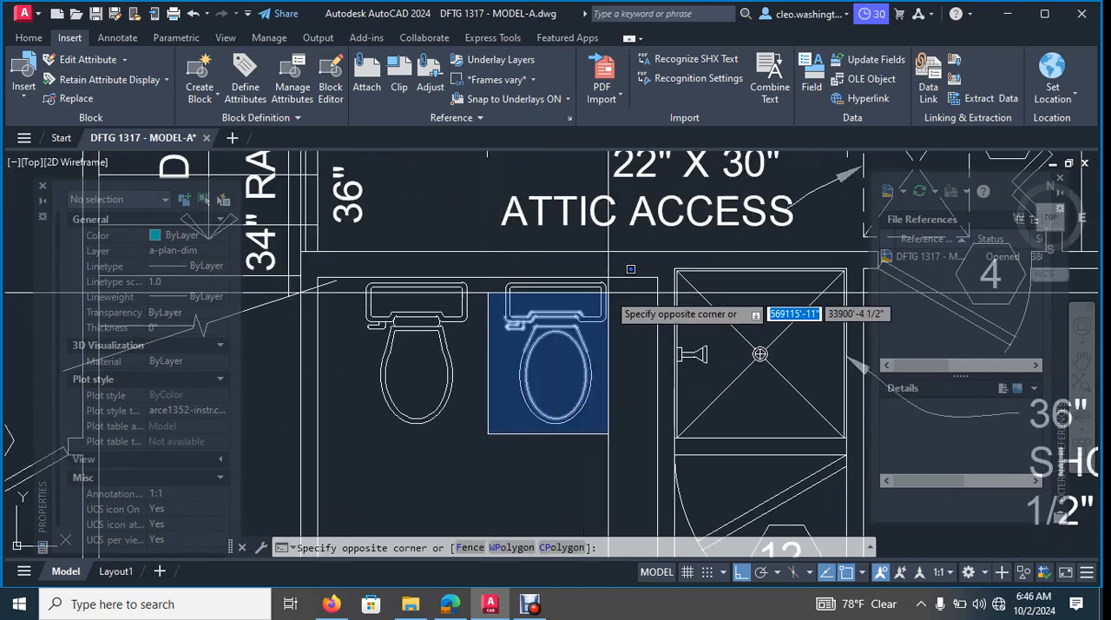
pyautogui.click(649, 242)
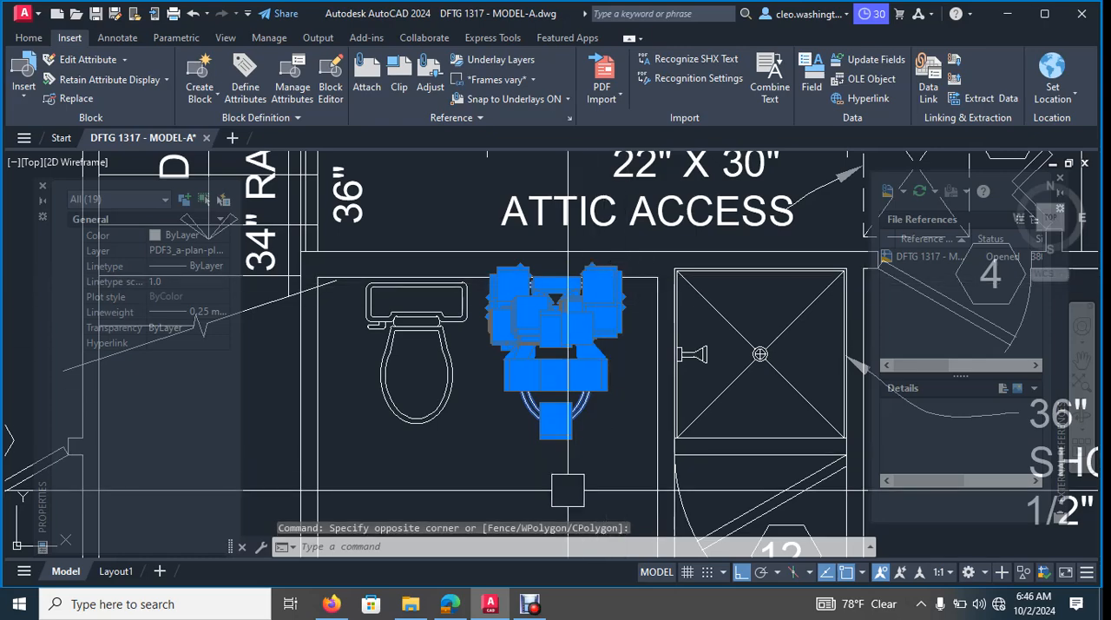
pyautogui.press('Delete')
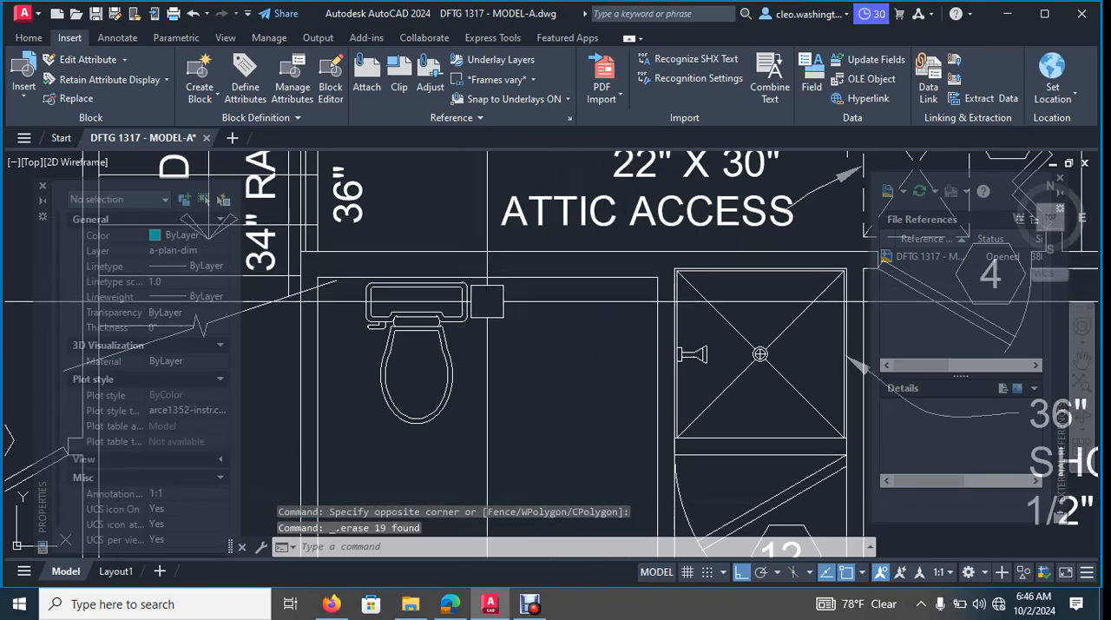
# - Draw a vertical guide line about 3'-7" long down from the midpoint of the toilet room's upper wall
pyautogui.click(487, 278)
pyautogui.press('Escape')
pyautogui.press('Escape')
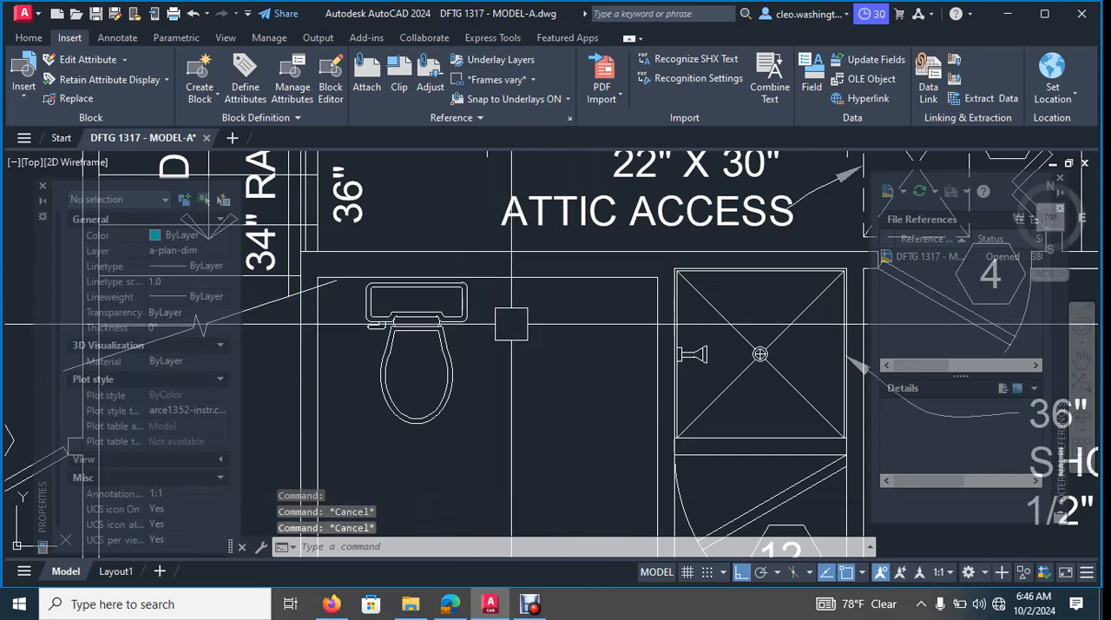
pyautogui.write('l')
pyautogui.press('Return')
pyautogui.click(487, 276)
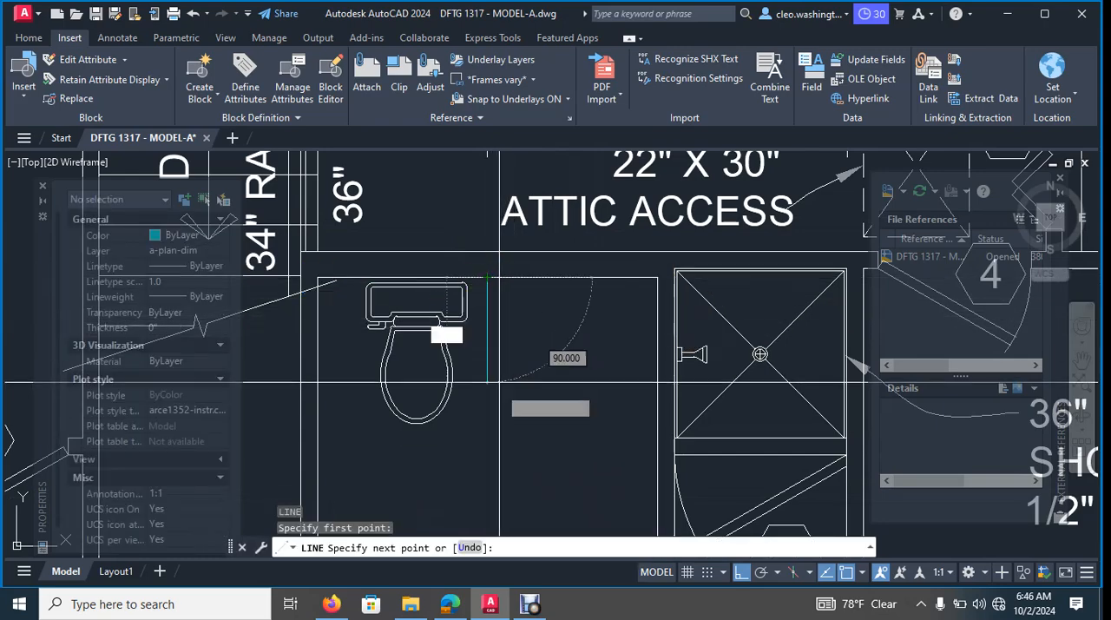
pyautogui.click(484, 490)
pyautogui.press('Escape')
pyautogui.press('Escape')
# - Move the remaining toilet horizontally so the midpoint of its tank sits on the vertical guide line
pyautogui.scroll(3, 357, 326)
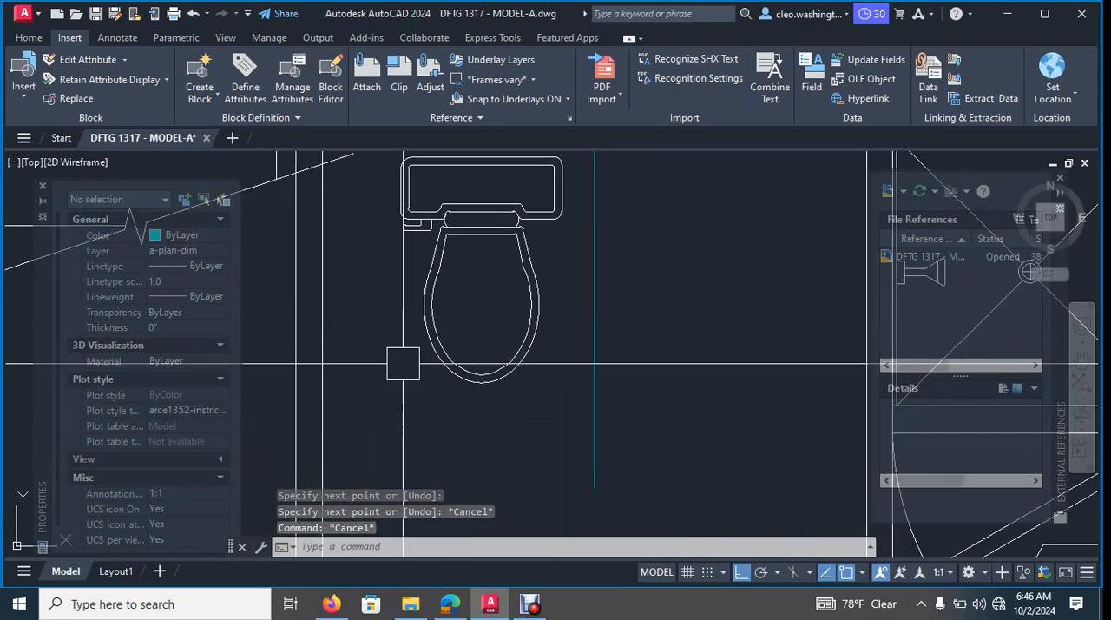
pyautogui.click(390, 430)
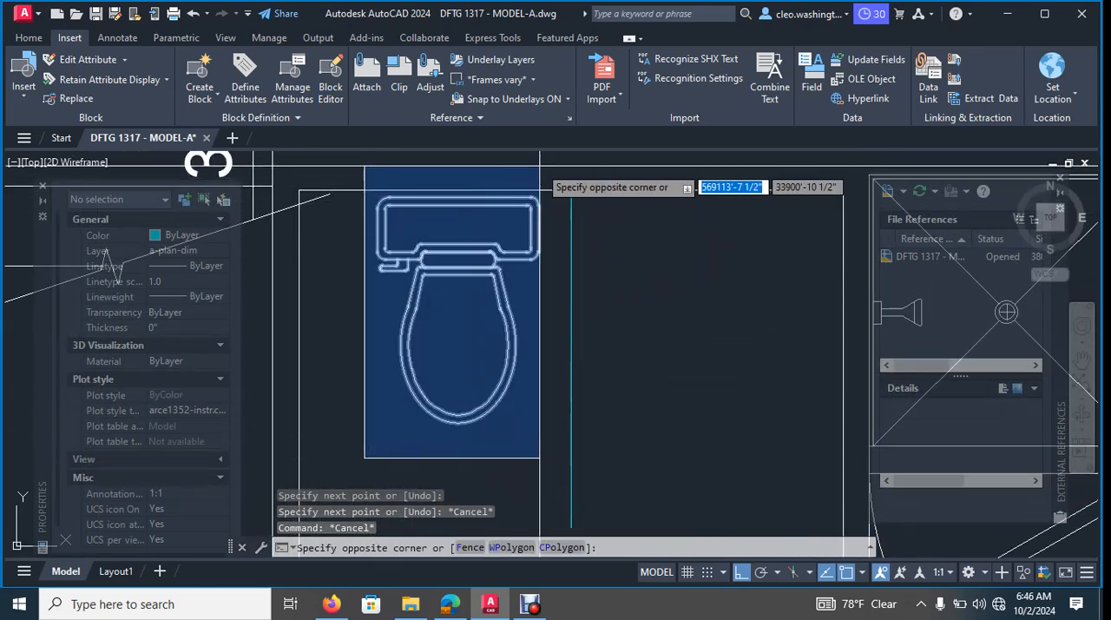
pyautogui.click(544, 171)
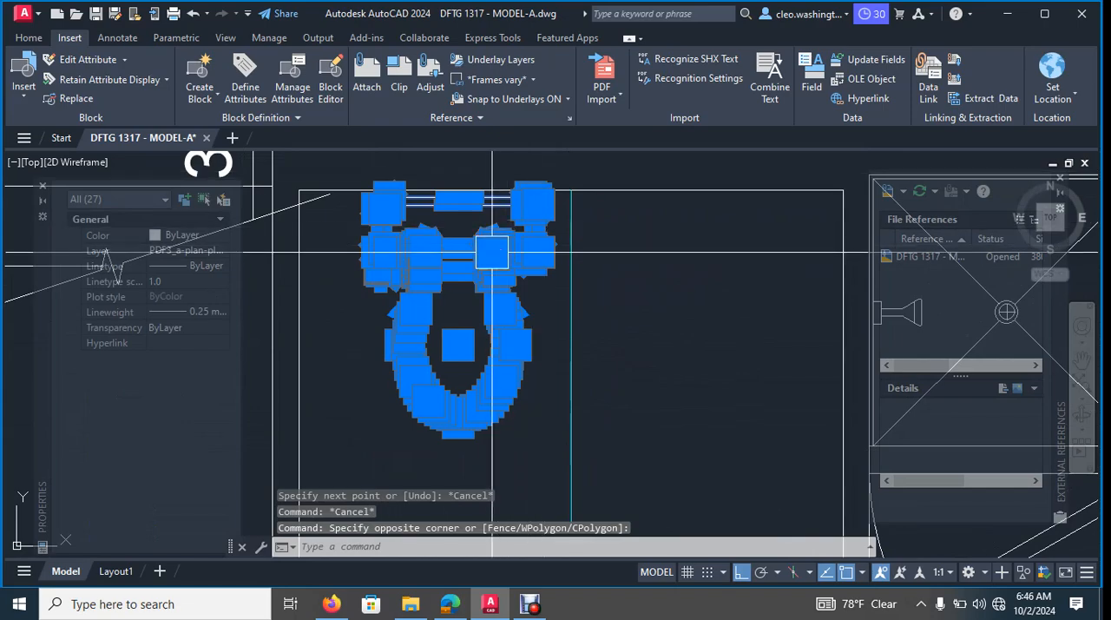
pyautogui.write('m')
pyautogui.press('Return')
pyautogui.scroll(7, 461, 220)
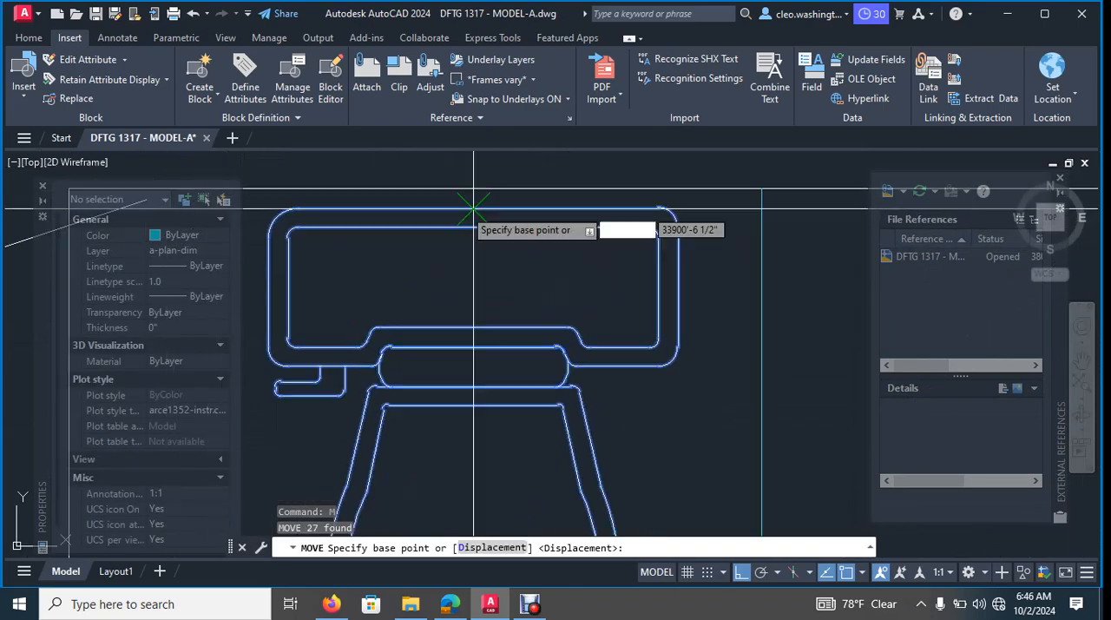
pyautogui.click(479, 237)
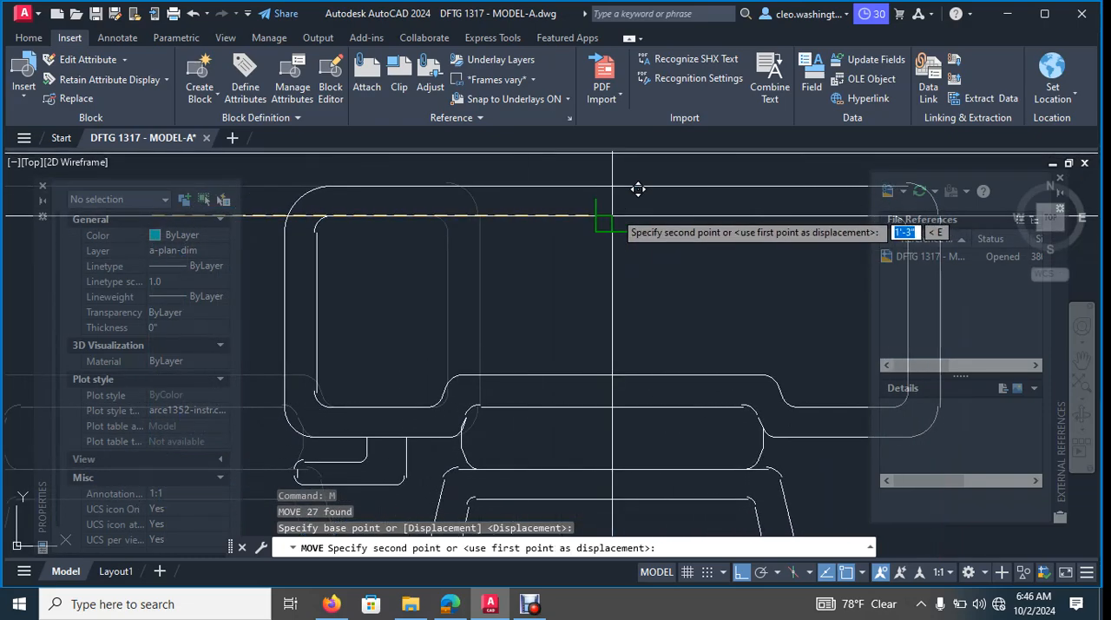
pyautogui.scroll(-5, 613, 260)
pyautogui.press('Escape')
pyautogui.press('Escape')
# - Erase the vertical guide line running through the toilet
pyautogui.click(614, 302)
pyautogui.scroll(-2, 700, 337)
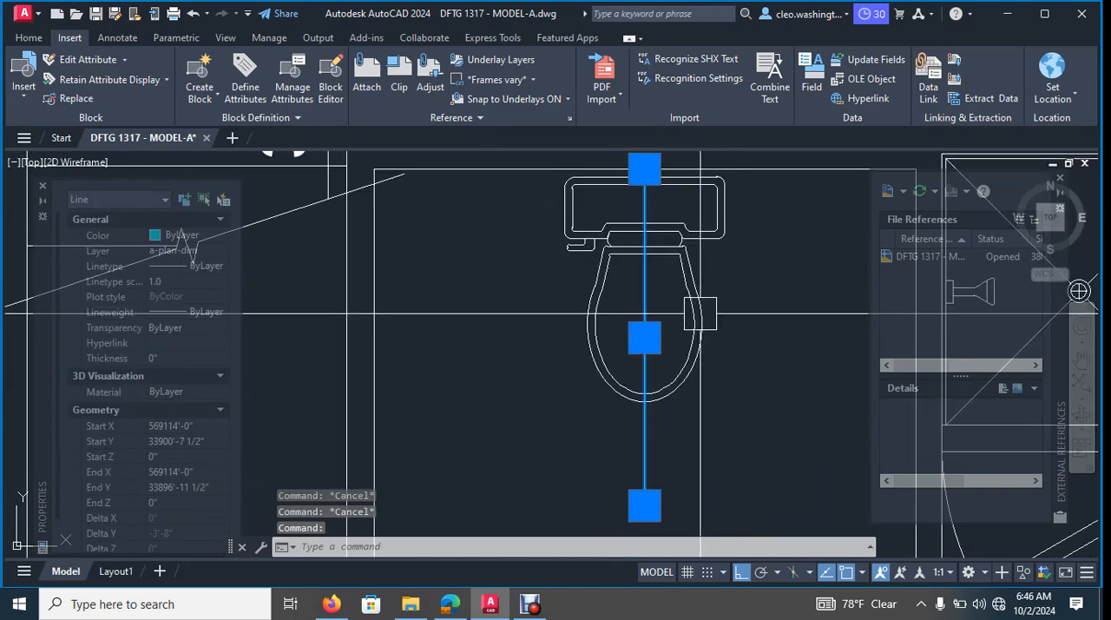
pyautogui.press('Delete')
pyautogui.scroll(-5, 702, 302)
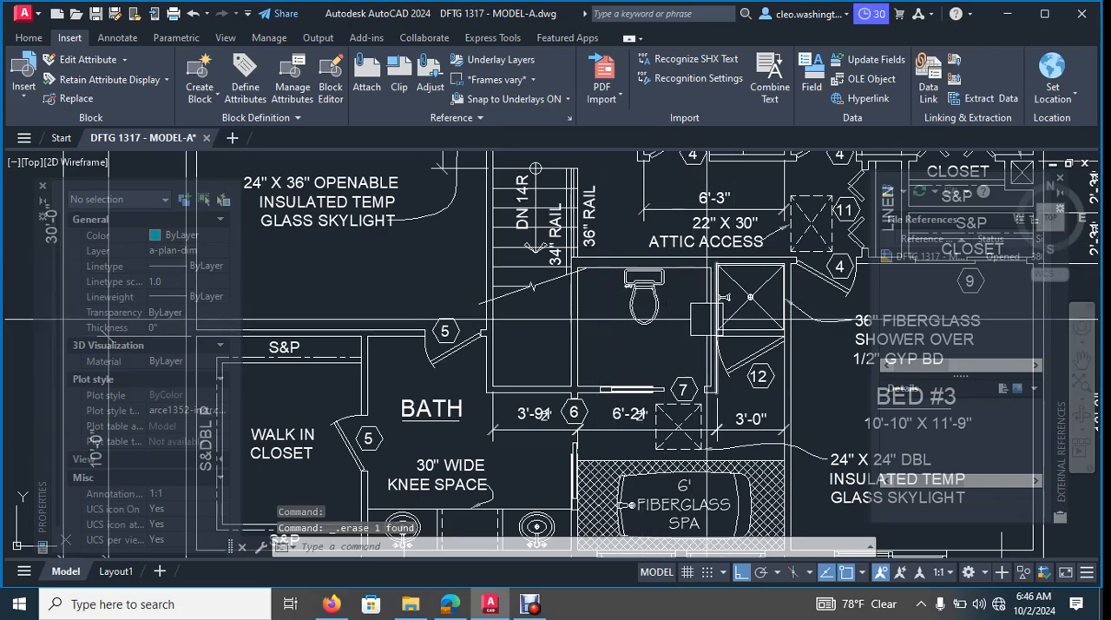
# - Move the toilet horizontally east along the upper wall, close to the wall shared with the shower
pyautogui.moveTo(195, 343); pyautogui.dragTo(174, 297, button='middle')
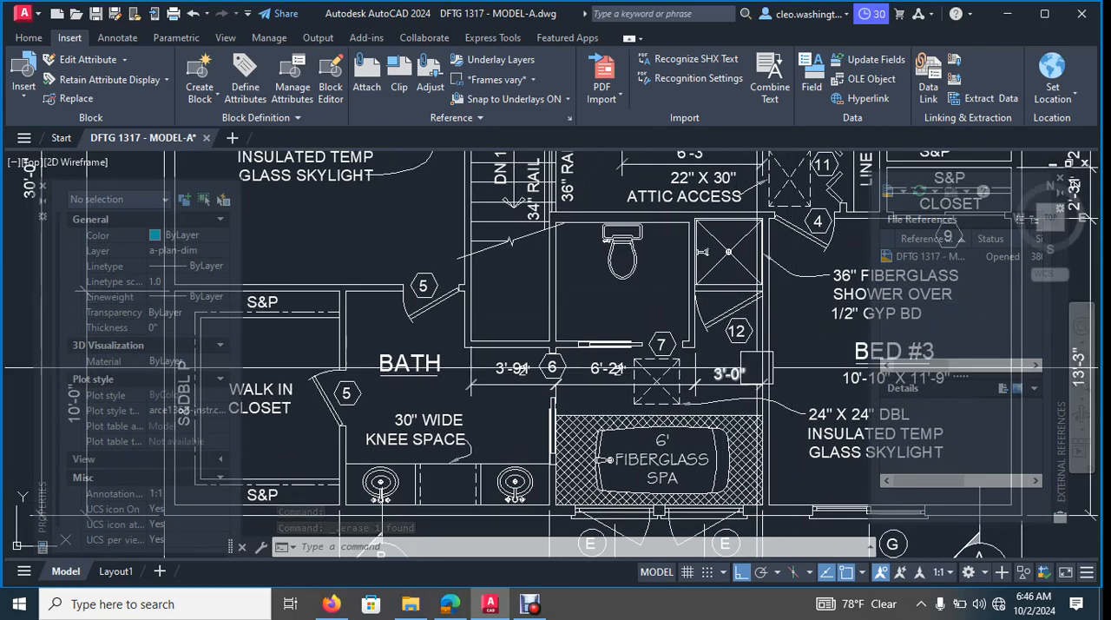
pyautogui.scroll(2, 607, 304)
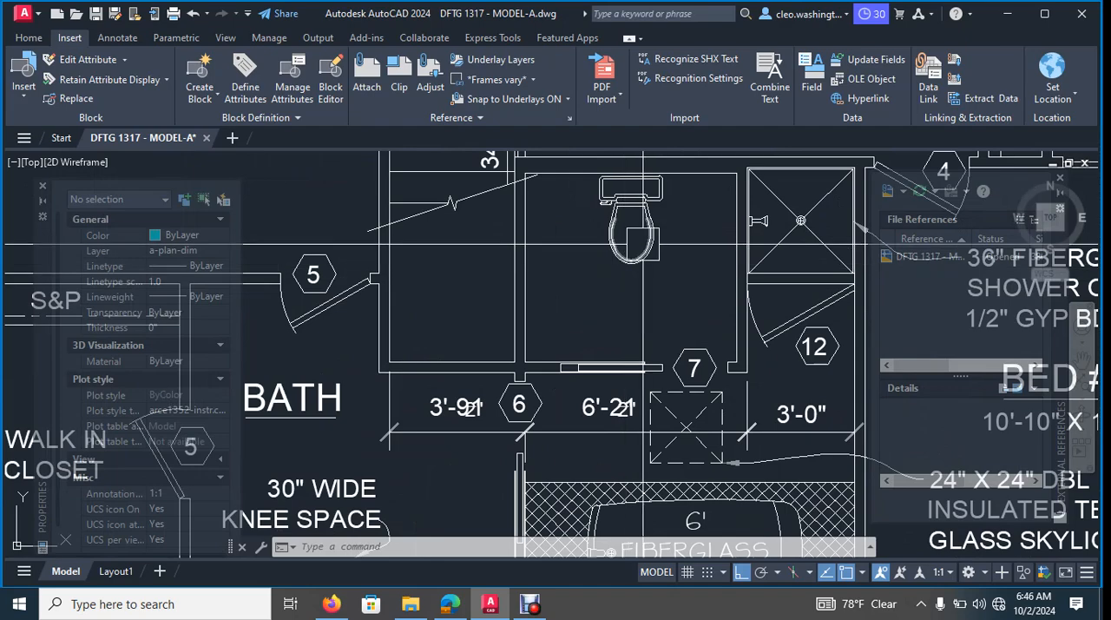
pyautogui.scroll(2, 717, 209)
pyautogui.moveTo(733, 224); pyautogui.dragTo(719, 254, button='middle')
pyautogui.press('Escape')
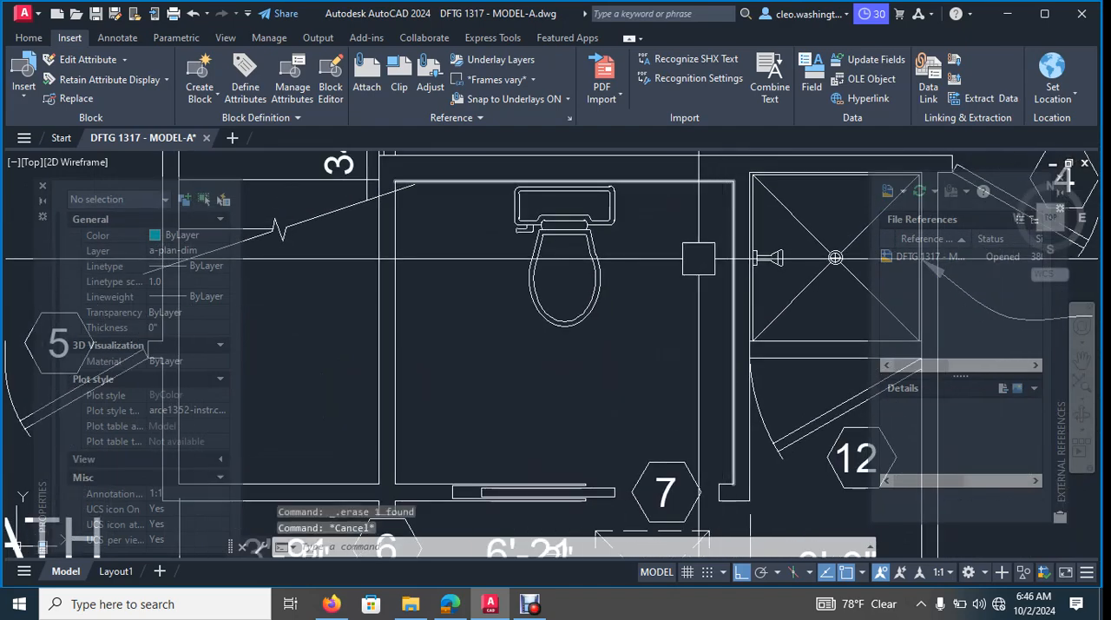
pyautogui.press('Escape')
pyautogui.press('Escape')
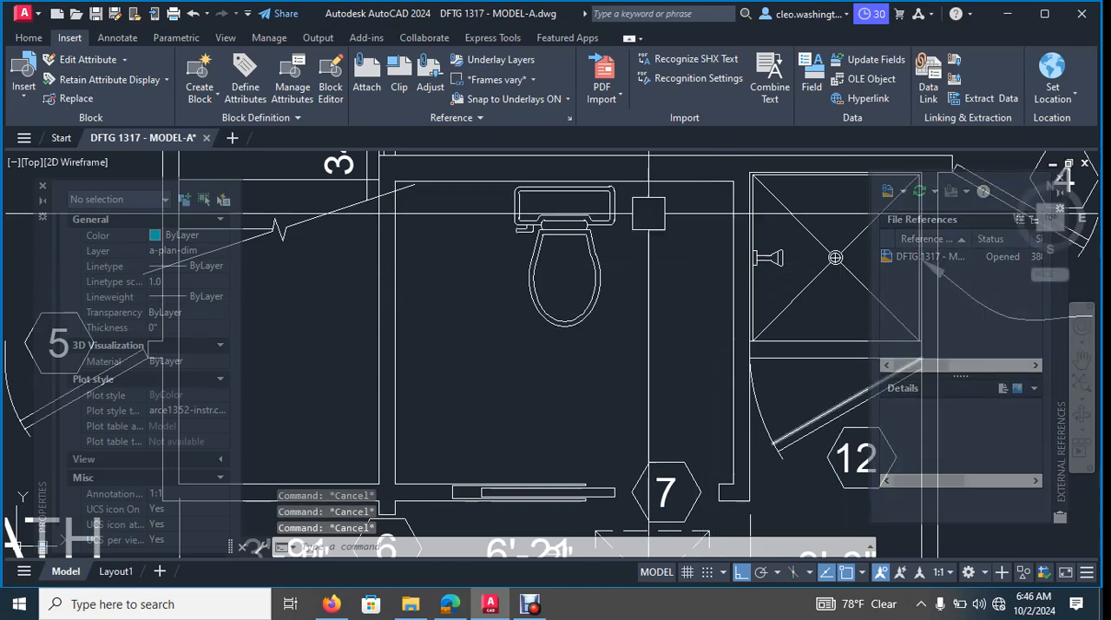
pyautogui.write('m')
pyautogui.press('Return')
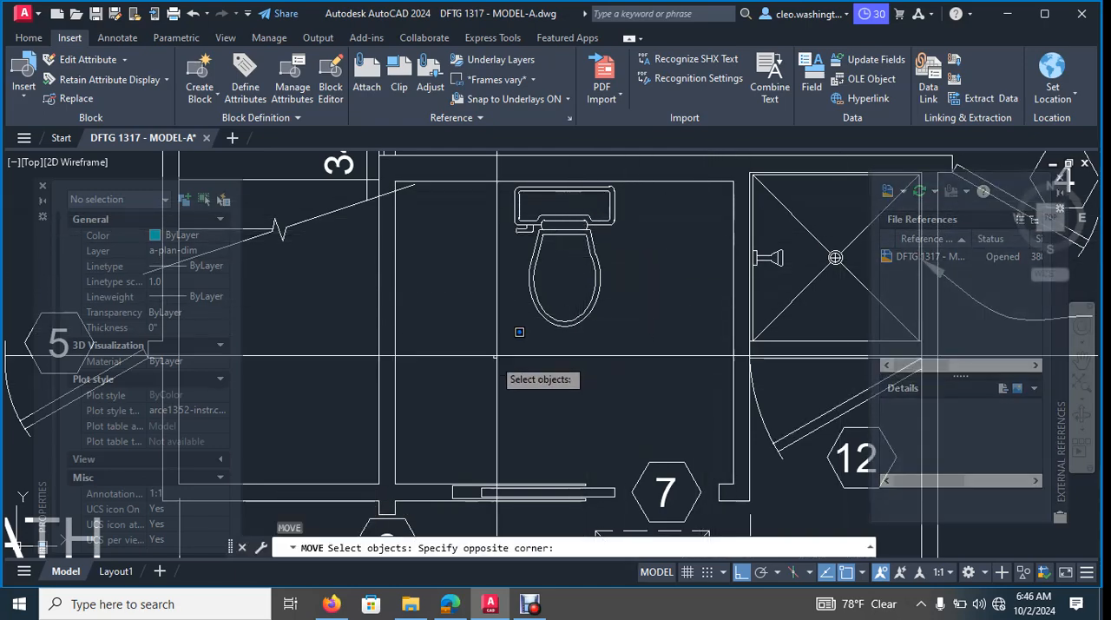
pyautogui.click(617, 165)
pyautogui.press('Return')
pyautogui.click(563, 277)
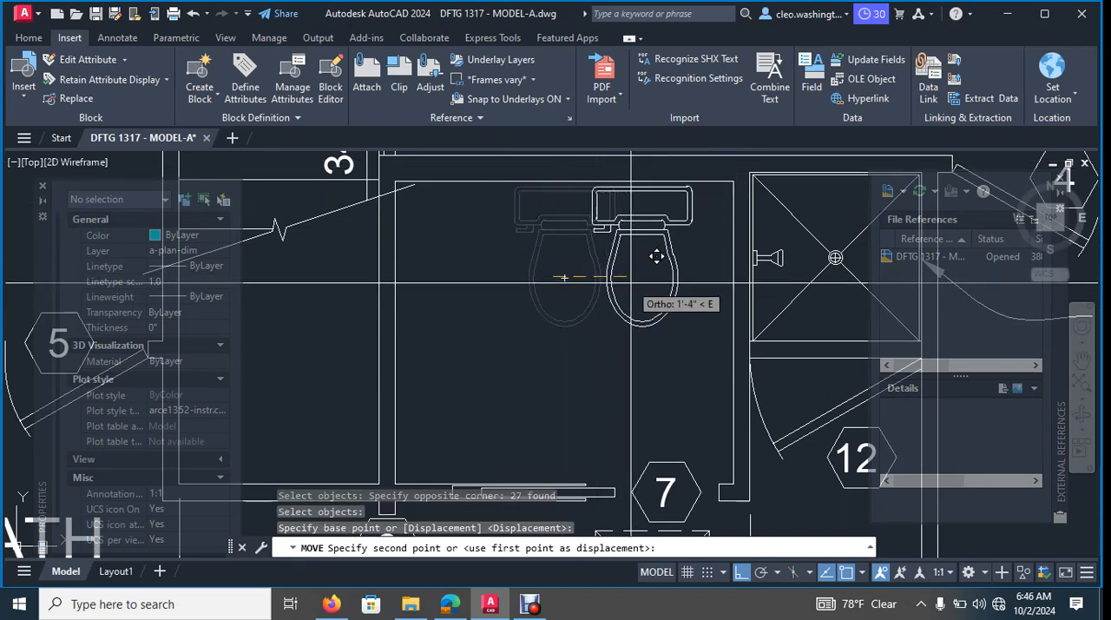
pyautogui.click(662, 255)
# - Copy the oval sink from the main floor's bath beside the kitchen straight up onto the imported upper floor's toilet room, using its center as base point
pyautogui.scroll(-8, 651, 298)
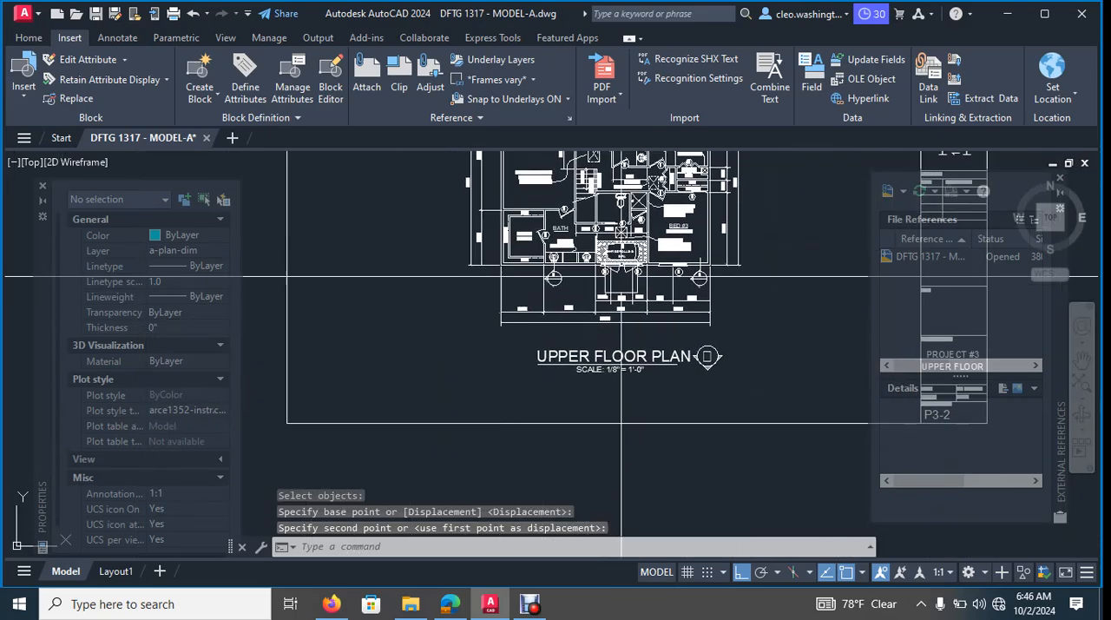
pyautogui.scroll(10, 651, 297)
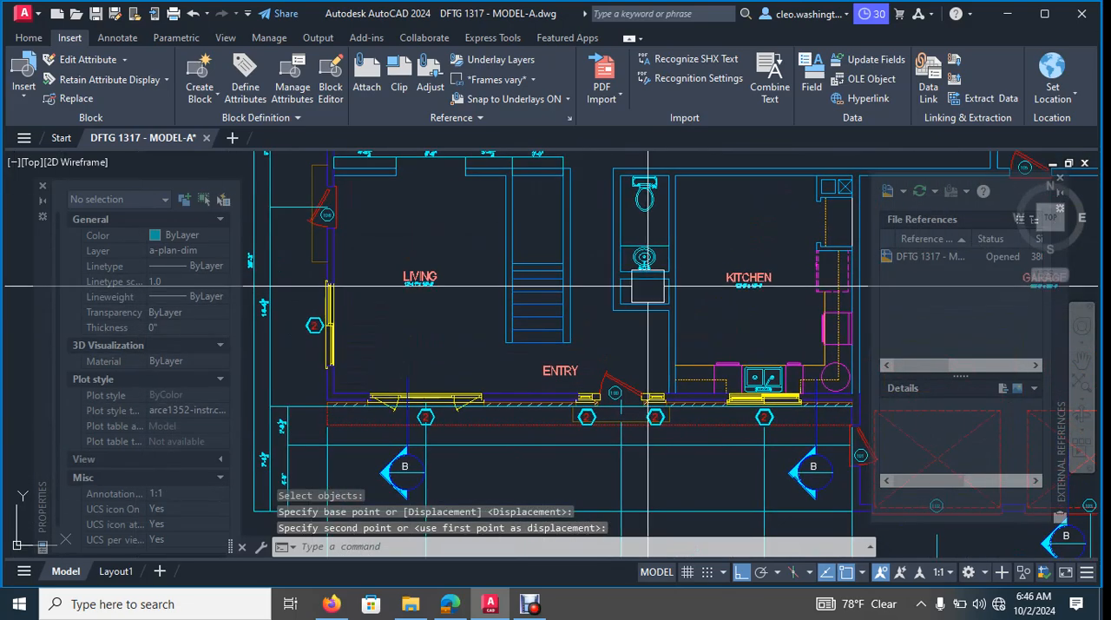
pyautogui.scroll(2, 690, 293)
pyautogui.click(669, 241)
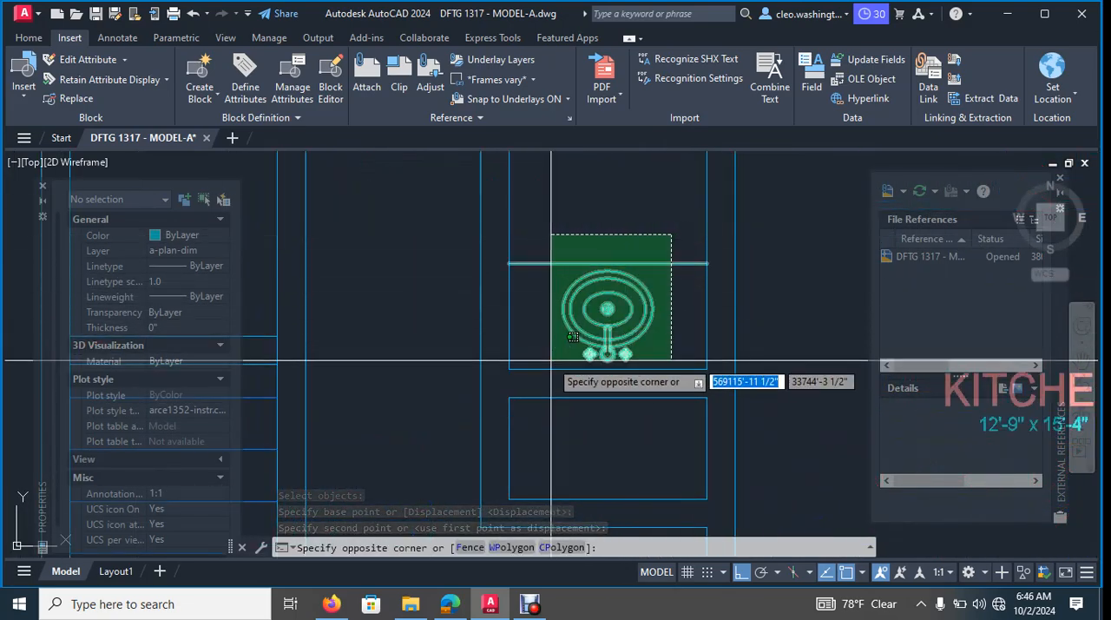
pyautogui.click(594, 299)
pyautogui.scroll(2, 595, 299)
pyautogui.write('co')
pyautogui.press('Return')
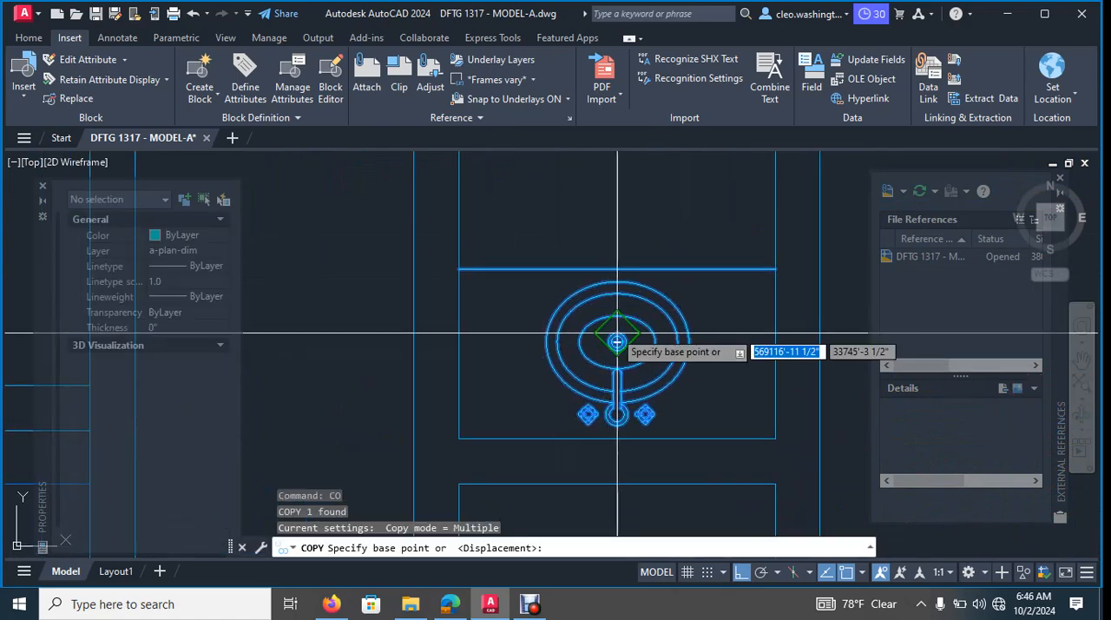
pyautogui.click(617, 341)
pyautogui.scroll(-15, 645, 252)
pyautogui.moveTo(655, 219); pyautogui.dragTo(665, 339, button='middle')
pyautogui.scroll(6, 642, 268)
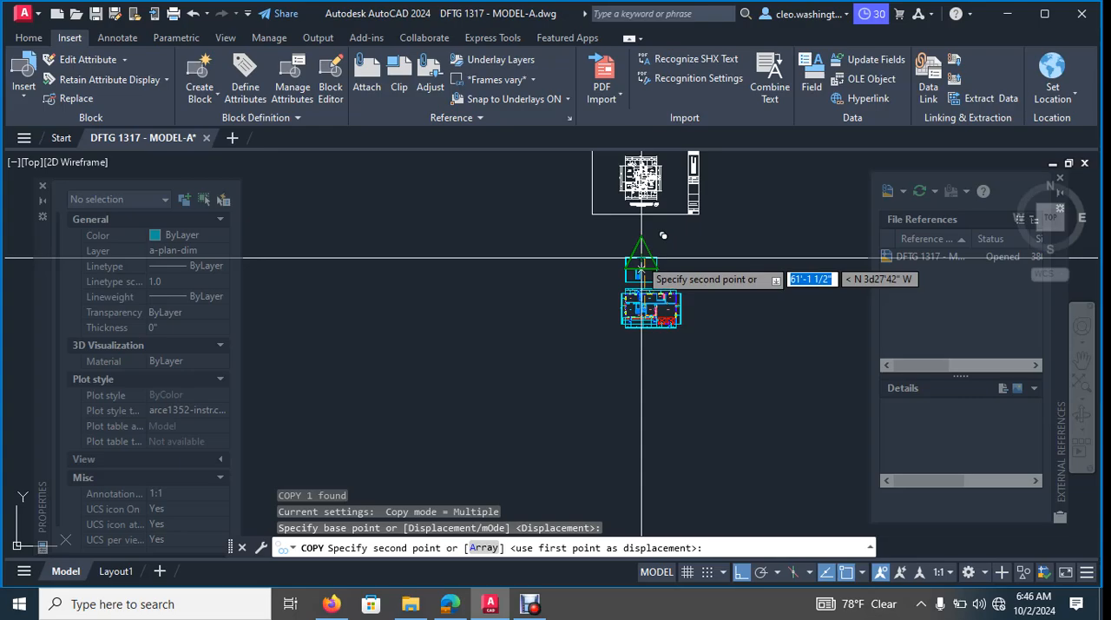
pyautogui.scroll(5, 686, 318)
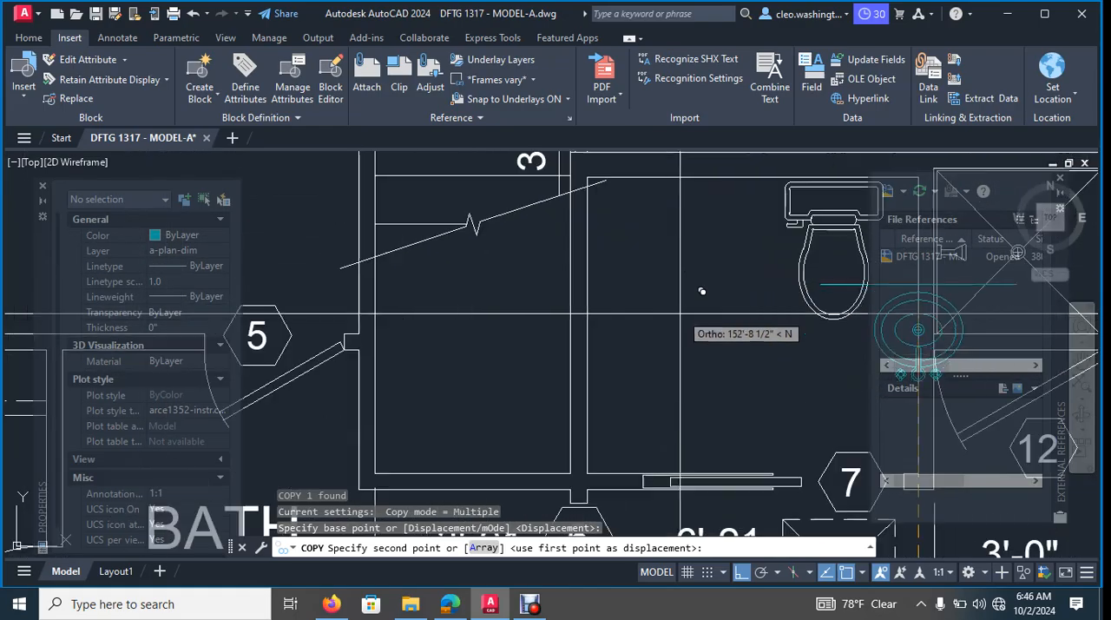
pyautogui.scroll(-2, 538, 278)
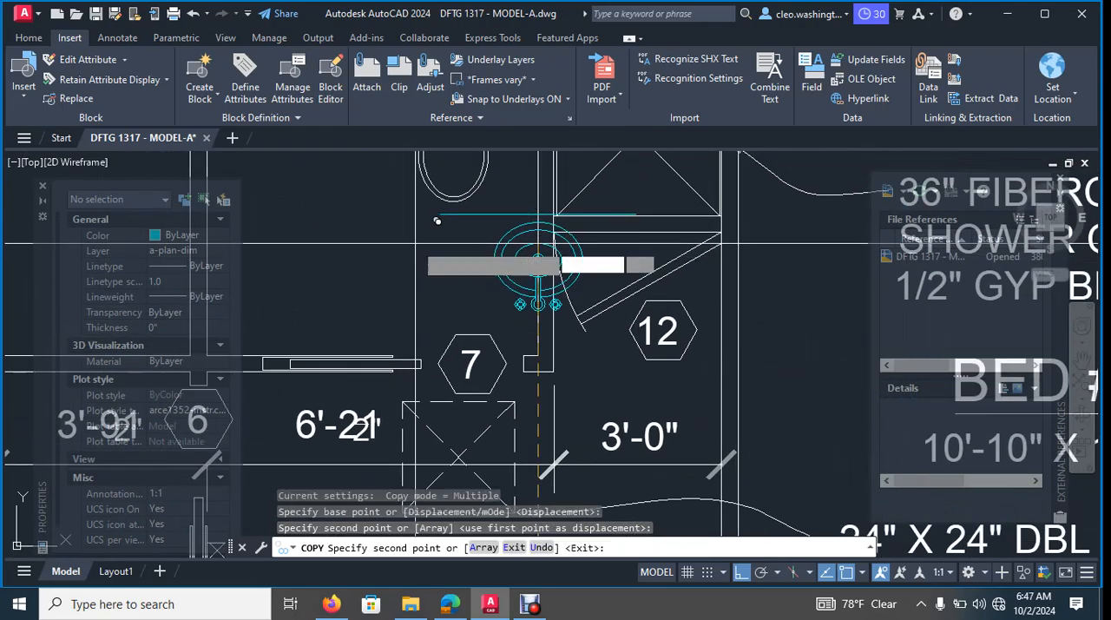
pyautogui.press('Escape')
# - Move the copied sink horizontally west into the toilet room, above the sliding door
pyautogui.write('m')
pyautogui.press('Return')
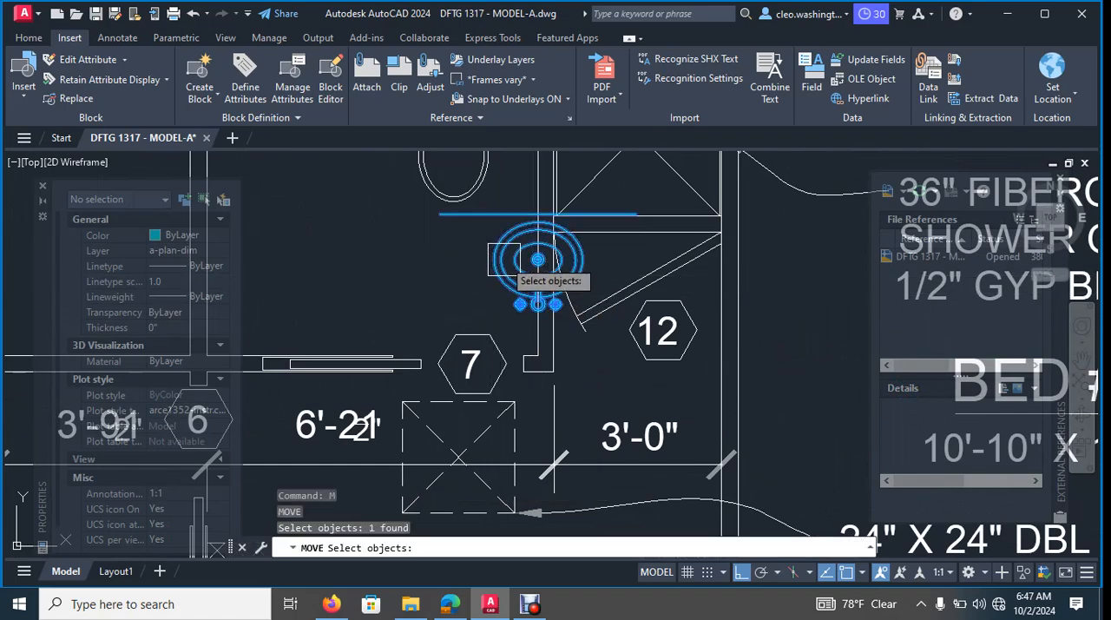
pyautogui.press('Return')
pyautogui.click(504, 260)
pyautogui.moveTo(319, 255); pyautogui.dragTo(466, 259, button='middle')
pyautogui.click(447, 261)
pyautogui.press('Escape')
pyautogui.press('Escape')
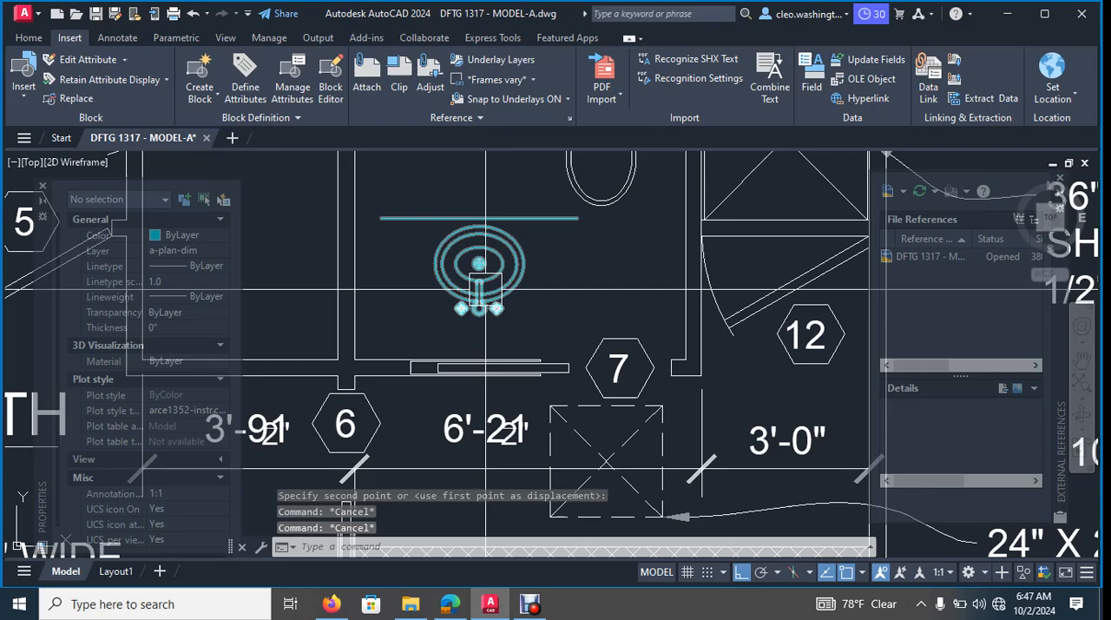
# - Rotate the copied sink 90° clockwise about its center so the faucet faces the toilet room's west wall
pyautogui.write('ro')
pyautogui.press('Return')
pyautogui.press('Return')
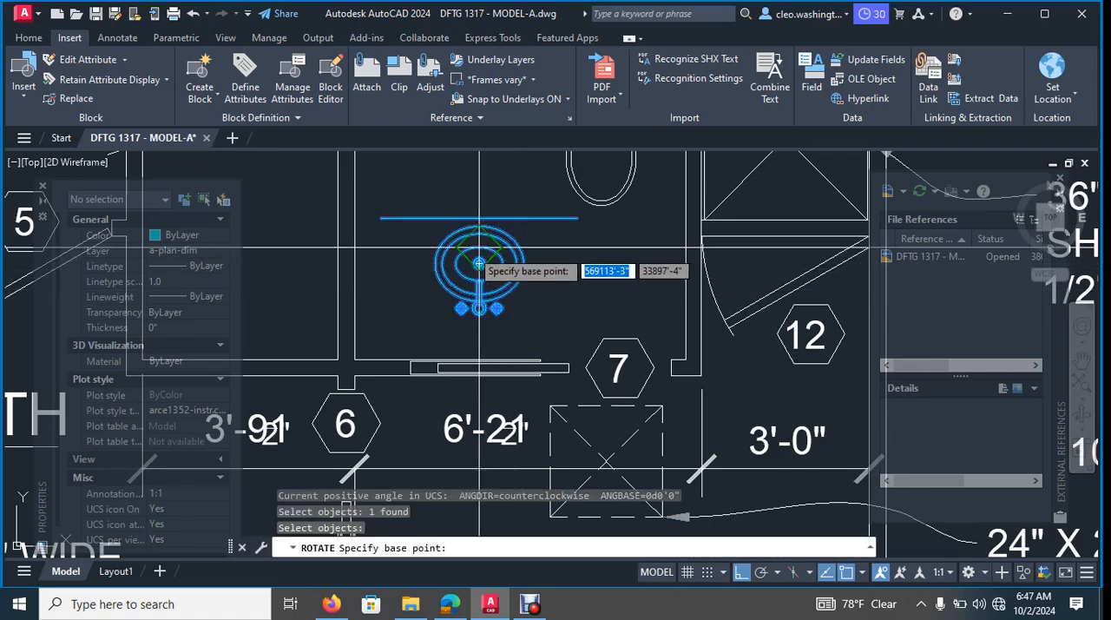
pyautogui.click(479, 250)
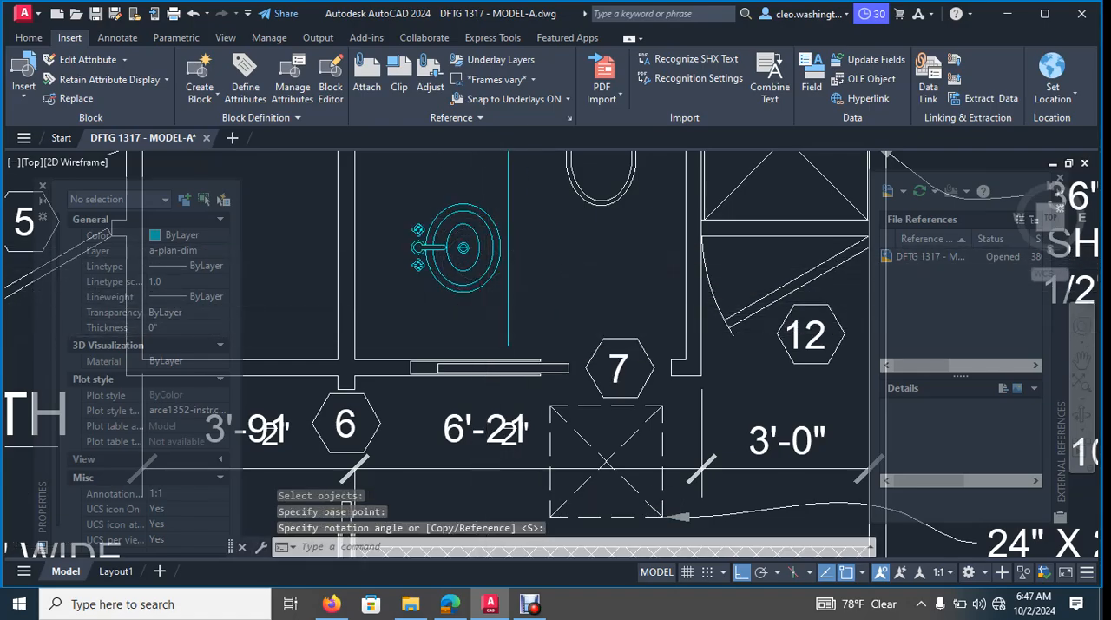
pyautogui.scroll(-2, 477, 336)
pyautogui.scroll(4, 561, 309)
pyautogui.press('Escape')
pyautogui.press('Escape')
# - Move the rotated sink horizontally west, bringing its faucet close to the toilet room's west wall
pyautogui.write('m')
pyautogui.press('Return')
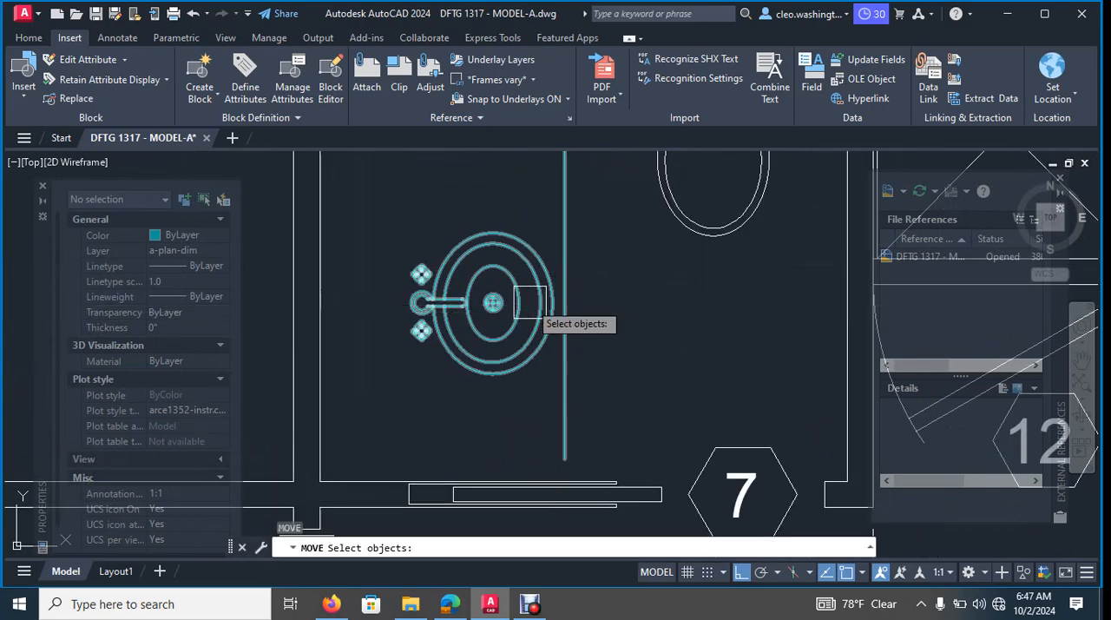
pyautogui.click(492, 303)
pyautogui.scroll(-2, 492, 304)
pyautogui.scroll(4, 546, 353)
pyautogui.press('Return')
pyautogui.click(532, 353)
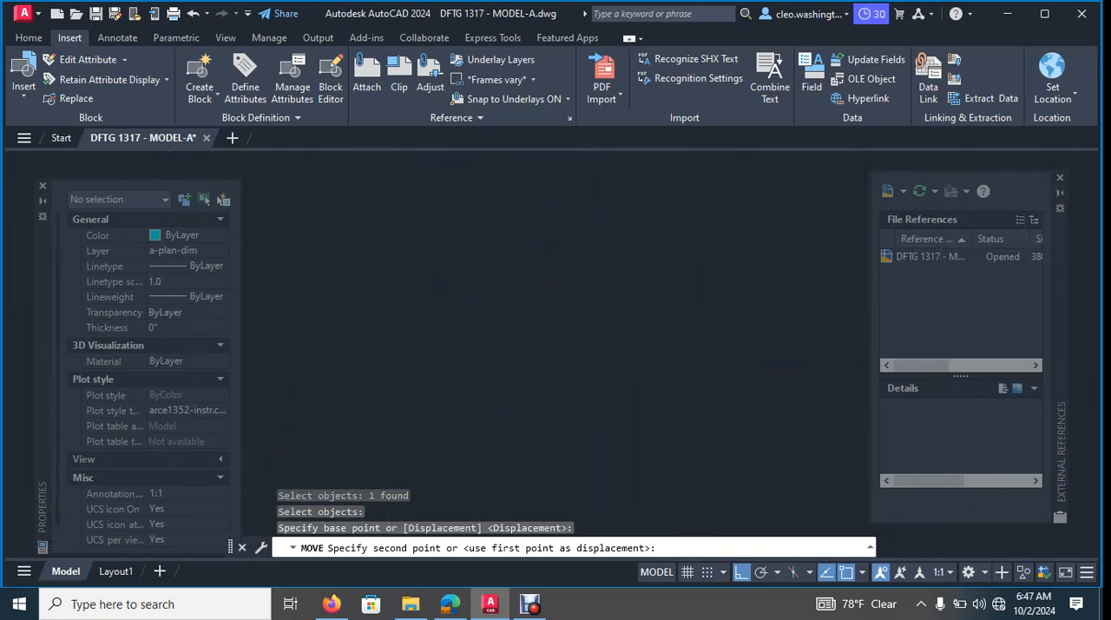
pyautogui.click(452, 352)
# - Move the sink and its counter line straight north by about 6 1/2"
pyautogui.moveTo(566, 345); pyautogui.dragTo(564, 350, button='middle')
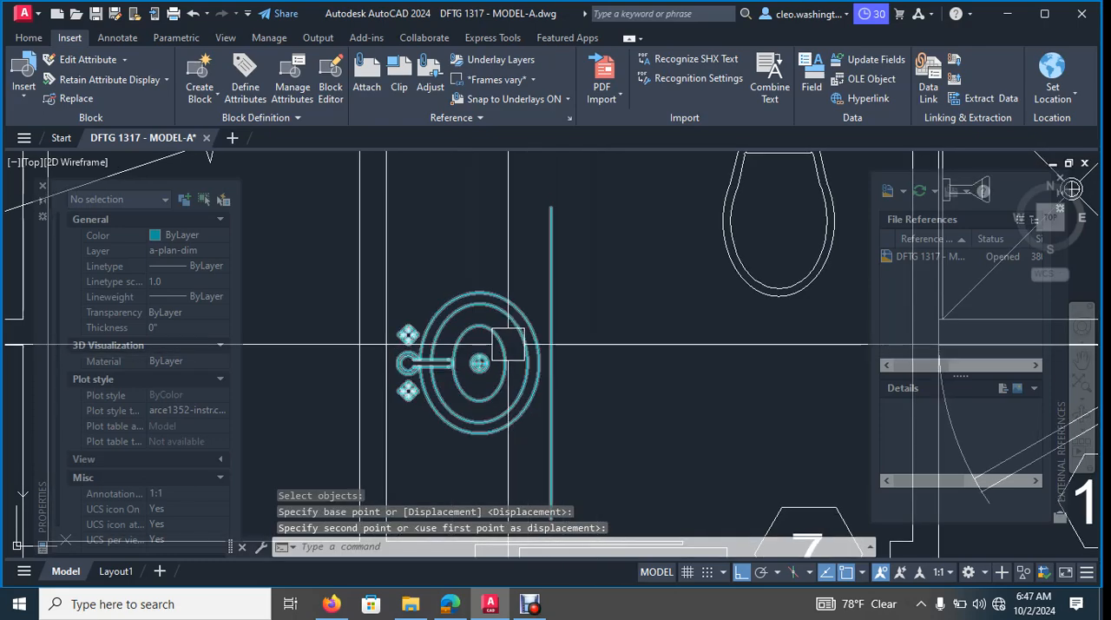
pyautogui.click(509, 343)
pyautogui.scroll(-2, 530, 333)
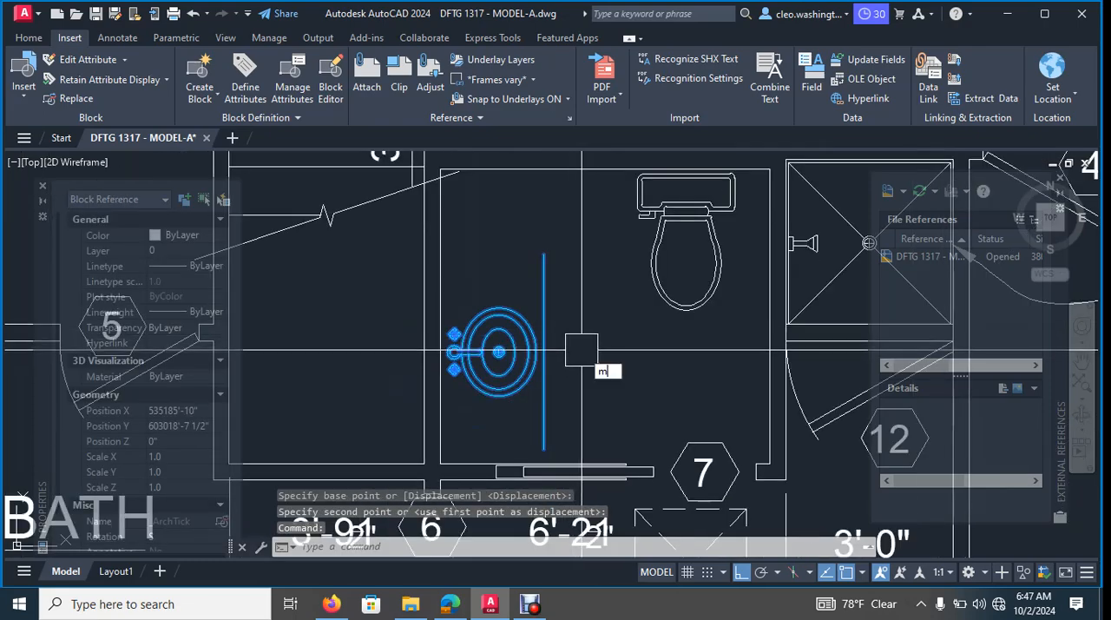
pyautogui.press('Return')
pyautogui.click(608, 323)
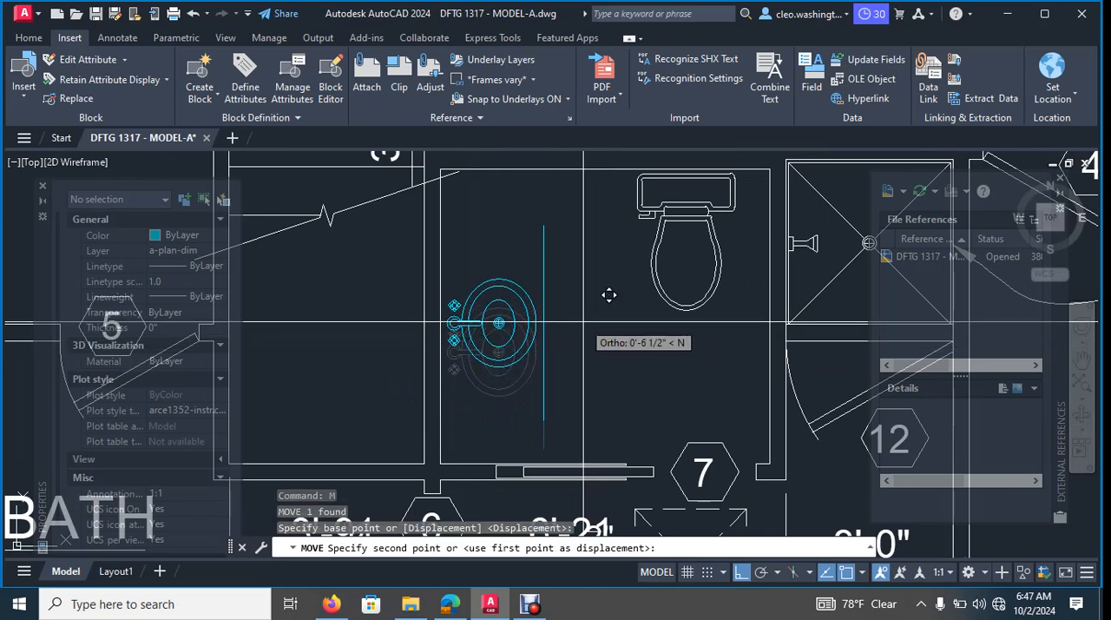
pyautogui.press('Escape')
pyautogui.press('Escape')
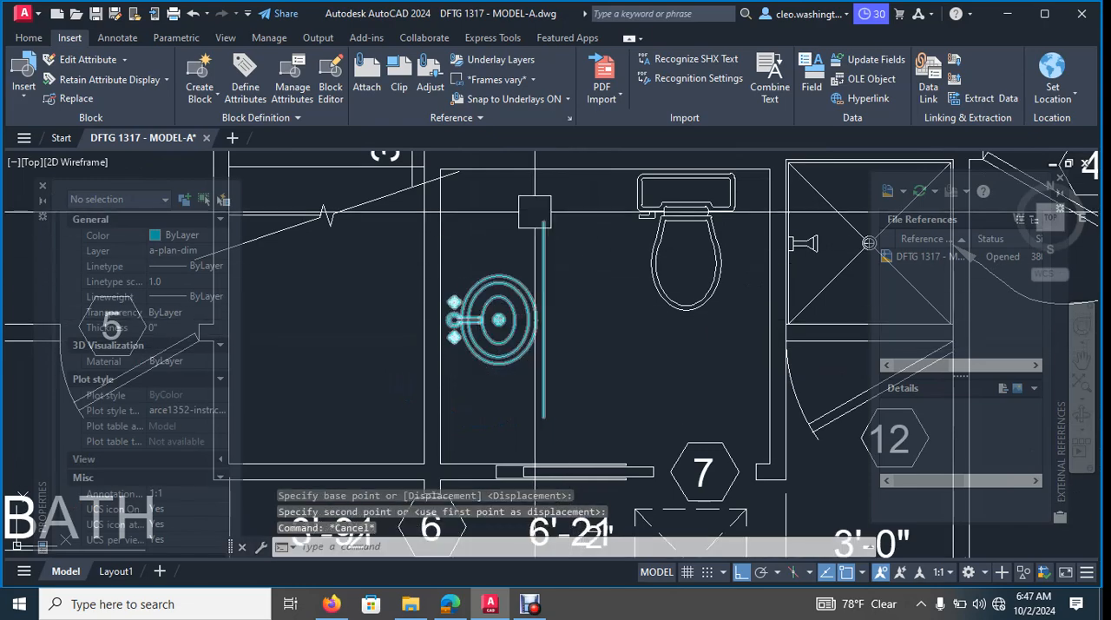
pyautogui.scroll(3, 556, 214)
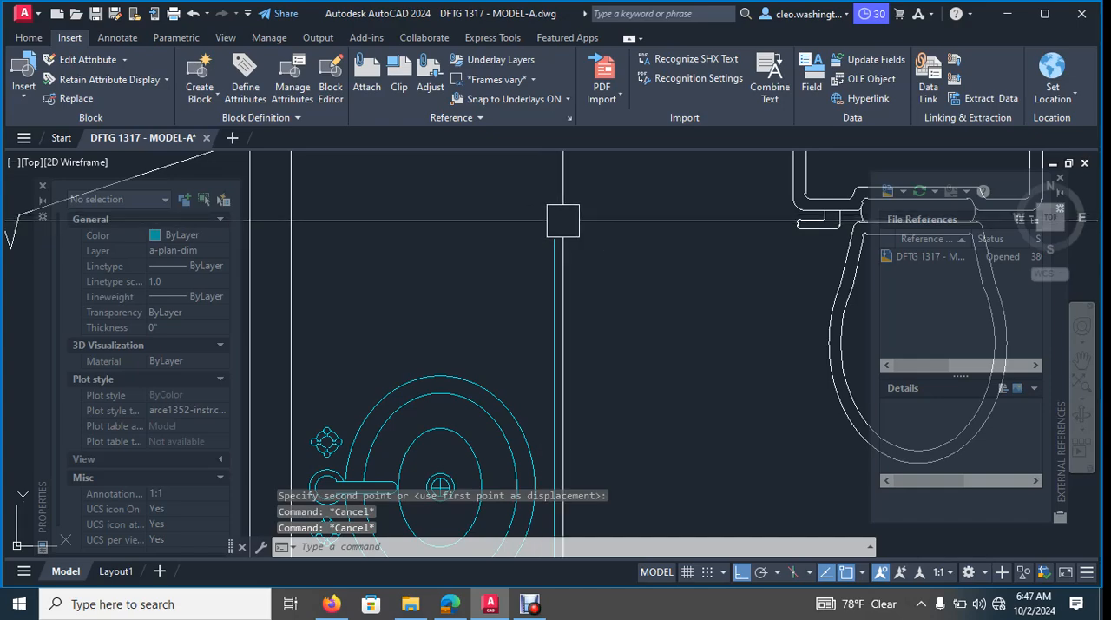
pyautogui.write('l')
pyautogui.press('Return')
pyautogui.click(552, 241)
pyautogui.moveTo(567, 221); pyautogui.dragTo(556, 304, button='middle')
pyautogui.press('Escape')
pyautogui.press('Escape')
pyautogui.press('Escape')
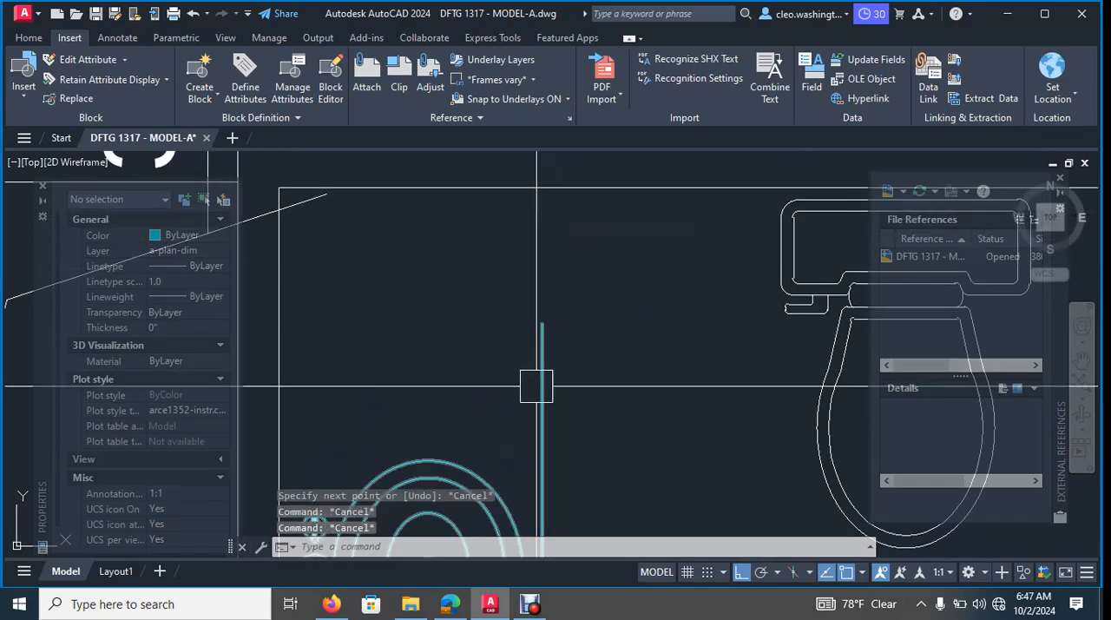
# - Explode the copied sink block so the counter line becomes a separate object
pyautogui.write('explode')
pyautogui.press('Return')
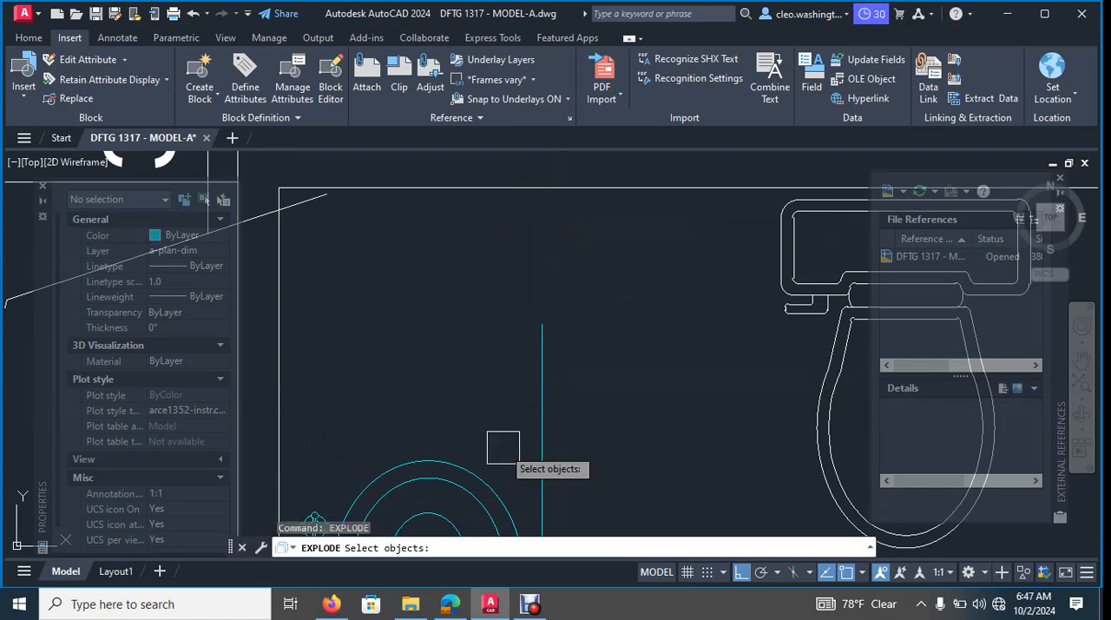
pyautogui.press('Escape')
pyautogui.press('Return')
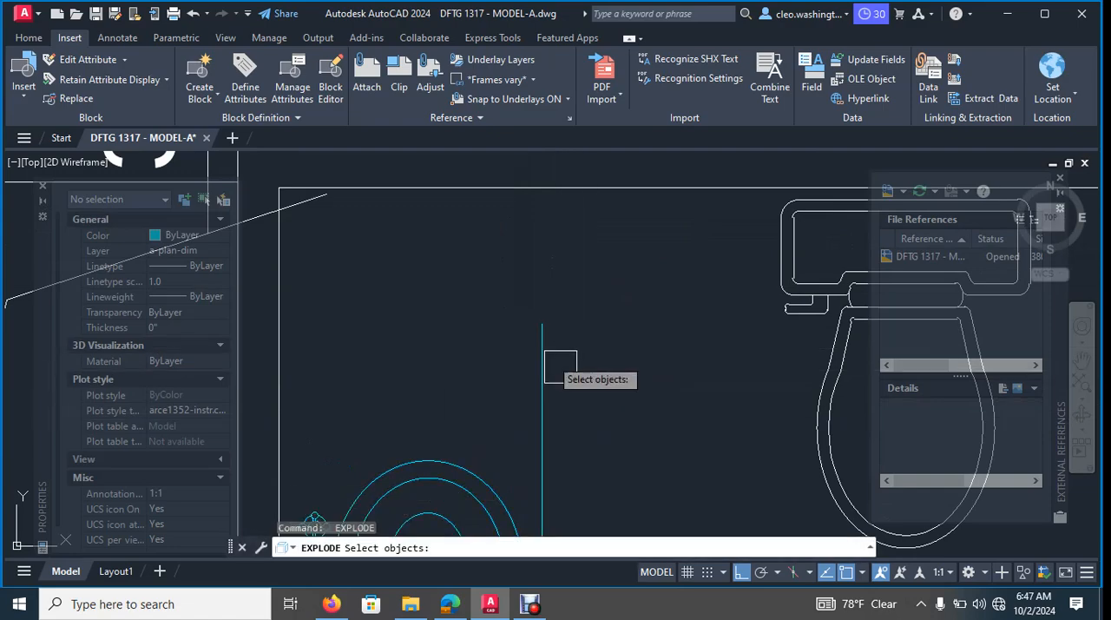
pyautogui.click(540, 340)
pyautogui.press('Escape')
pyautogui.press('Escape')
pyautogui.press('Return')
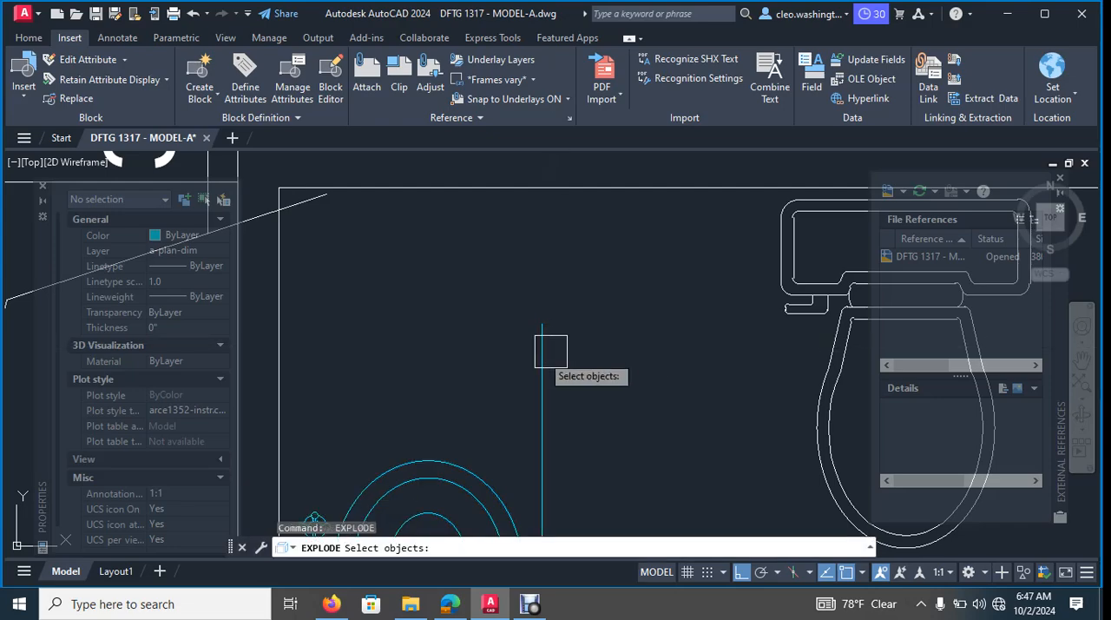
pyautogui.click(544, 355)
pyautogui.press('Return')
pyautogui.click(537, 347)
pyautogui.press('Escape')
# - Extend both ends of the sink's counter line to the toilet room's upper and lower walls
pyautogui.write('e')
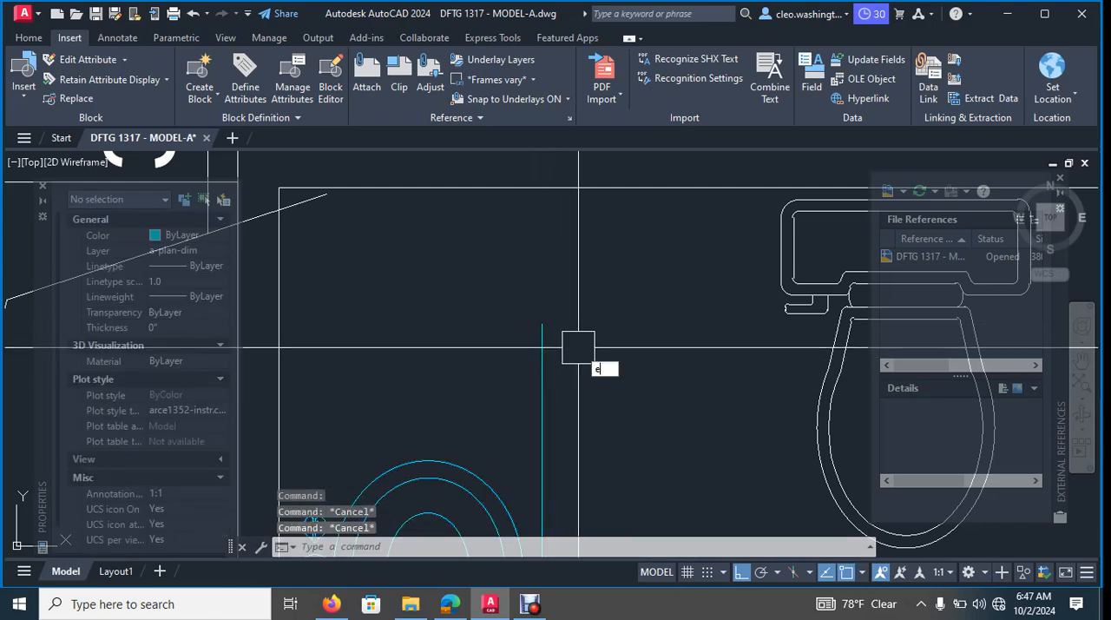
pyautogui.write('x')
pyautogui.press('Return')
pyautogui.moveTo(571, 348); pyautogui.dragTo(518, 346)
pyautogui.scroll(-4, 640, 326)
pyautogui.moveTo(620, 356); pyautogui.dragTo(612, 214, button='middle')
pyautogui.moveTo(598, 335); pyautogui.dragTo(598, 328, button='middle')
pyautogui.click(602, 369)
pyautogui.press('Escape')
pyautogui.moveTo(730, 380); pyautogui.dragTo(656, 325, button='middle')
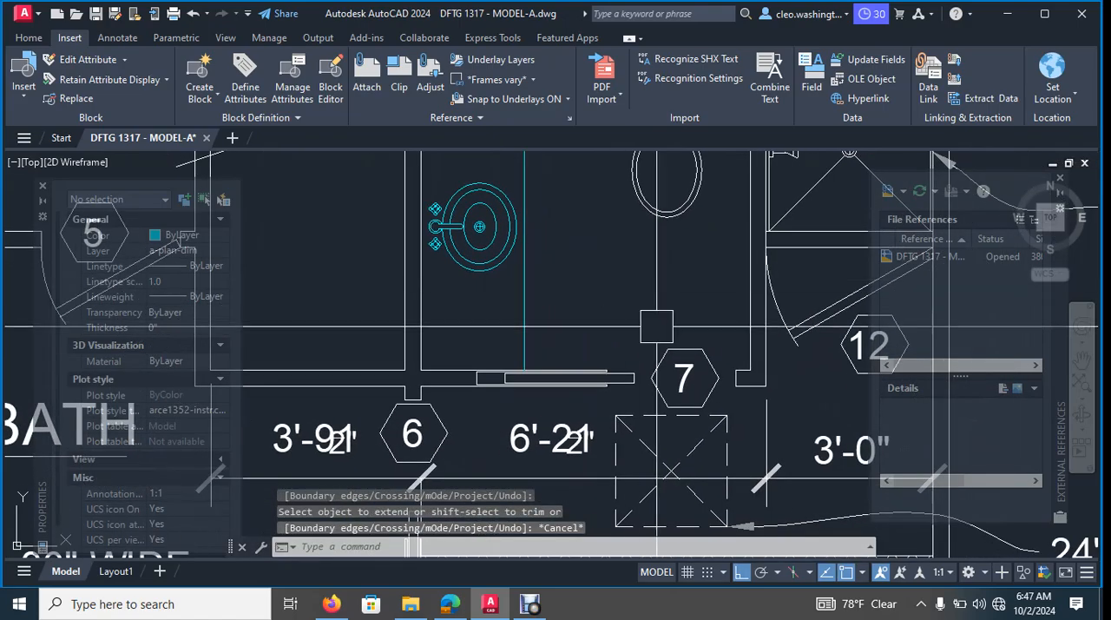
# - Review the revised toilet room and compare the imported upper floor plan with the upper floor outline above the main floor
pyautogui.scroll(-4, 722, 434)
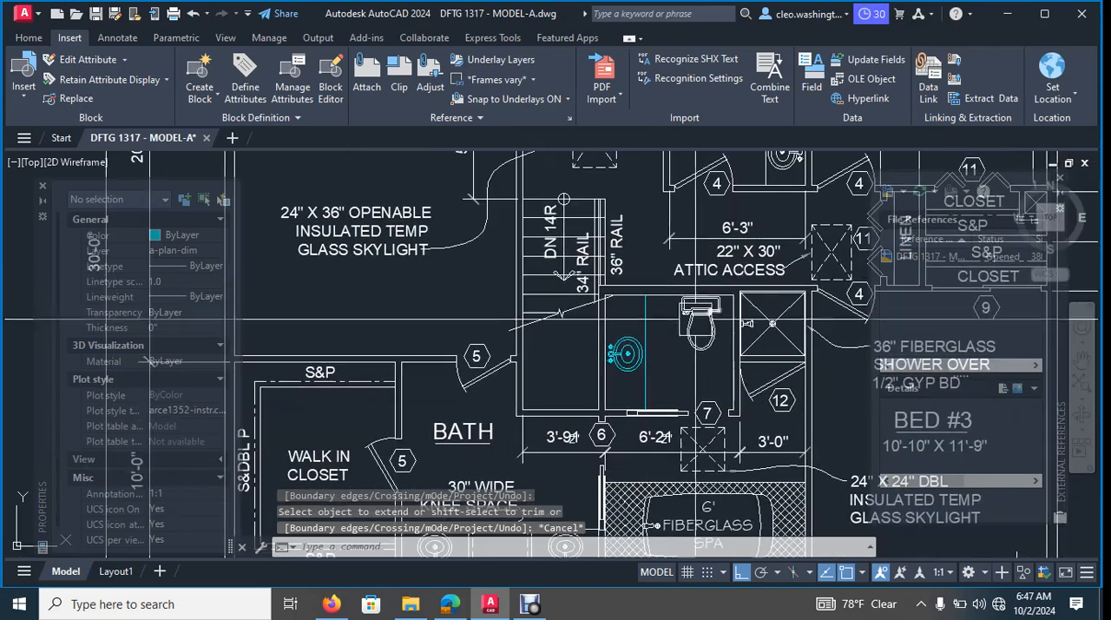
pyautogui.scroll(4, 712, 318)
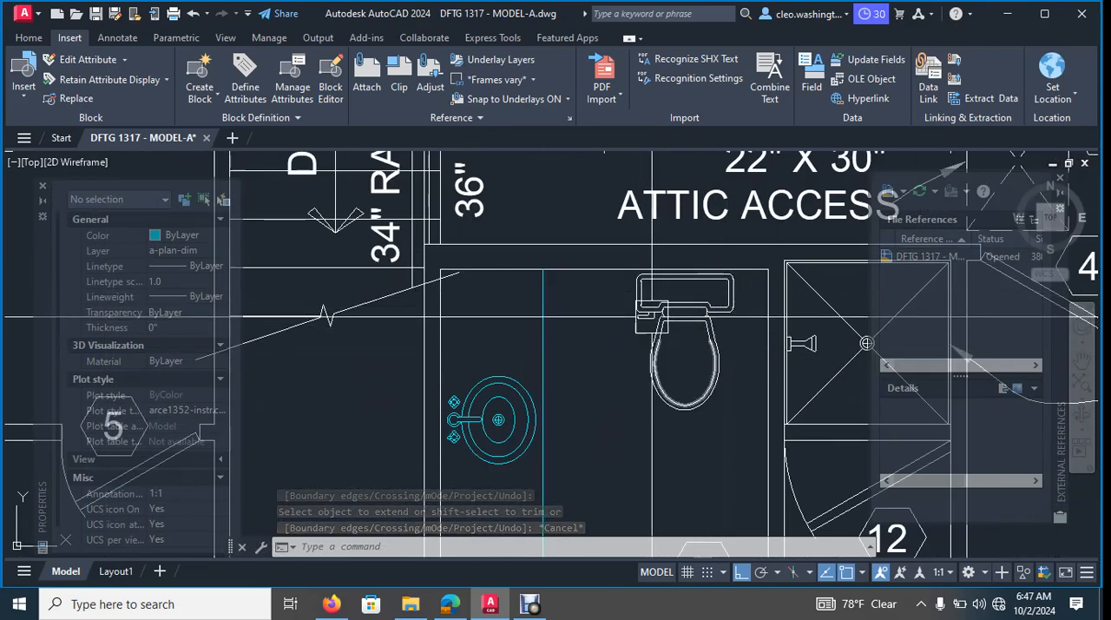
pyautogui.scroll(-2, 652, 317)
pyautogui.moveTo(652, 317); pyautogui.dragTo(568, 235, button='middle')
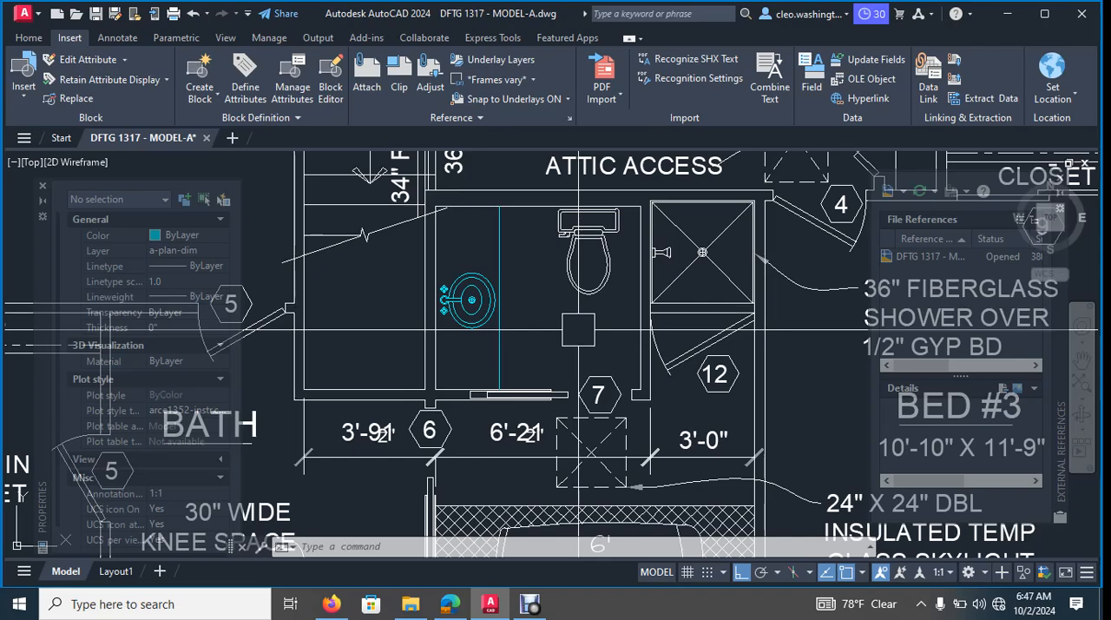
pyautogui.scroll(-5, 565, 318)
pyautogui.scroll(4, 481, 304)
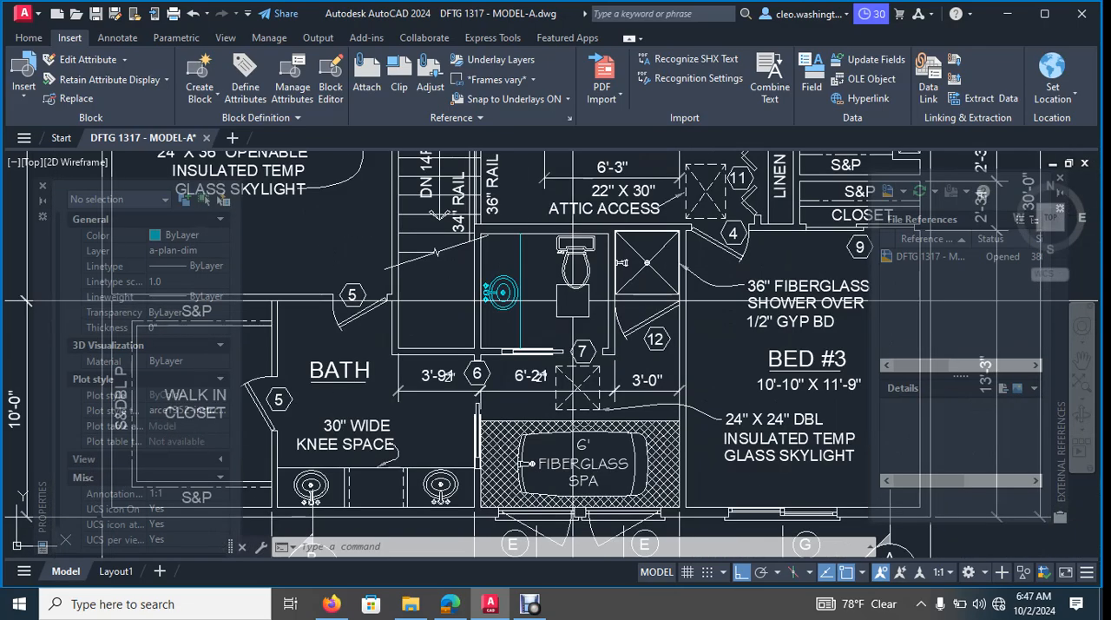
pyautogui.scroll(-6, 481, 305)
pyautogui.scroll(6, 564, 355)
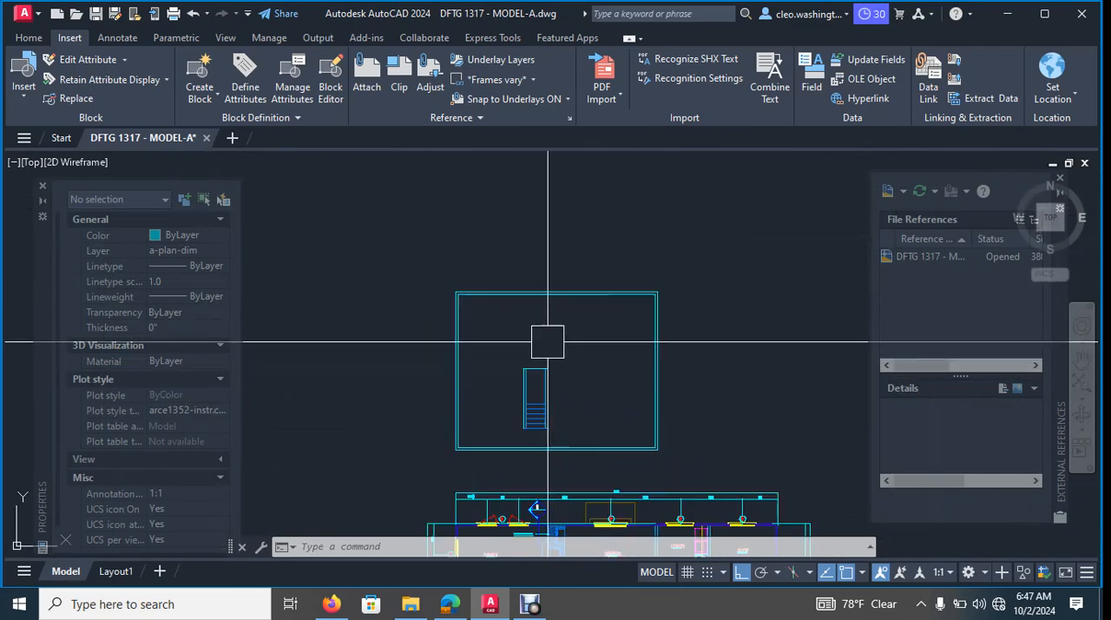
pyautogui.scroll(-5, 582, 372)
pyautogui.scroll(5, 577, 408)
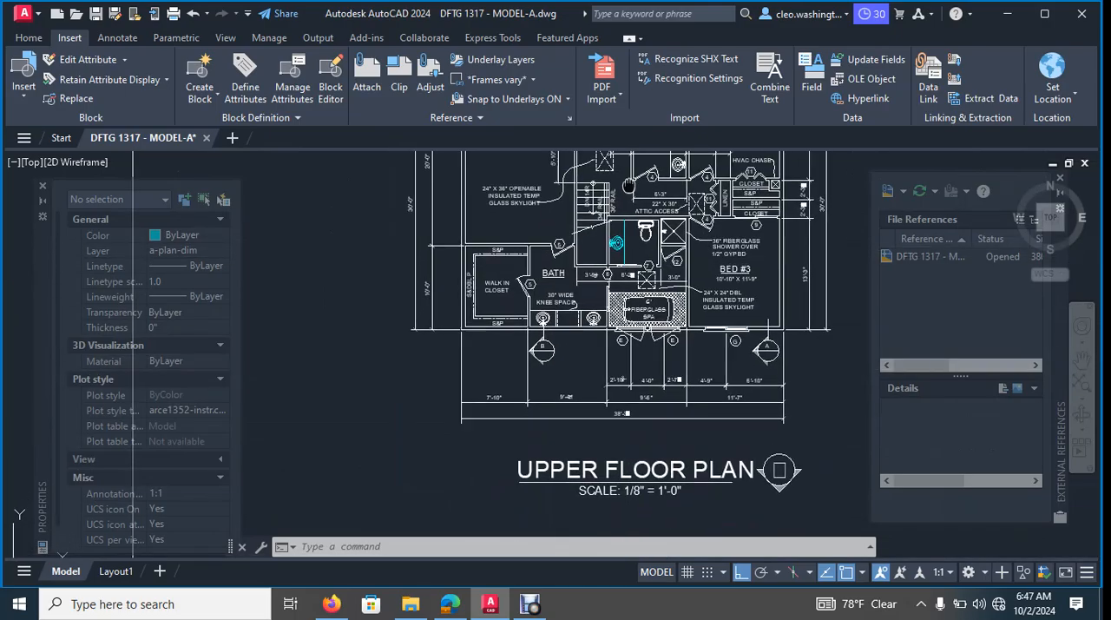
pyautogui.scroll(5, 634, 184)
pyautogui.scroll(-10, 711, 368)
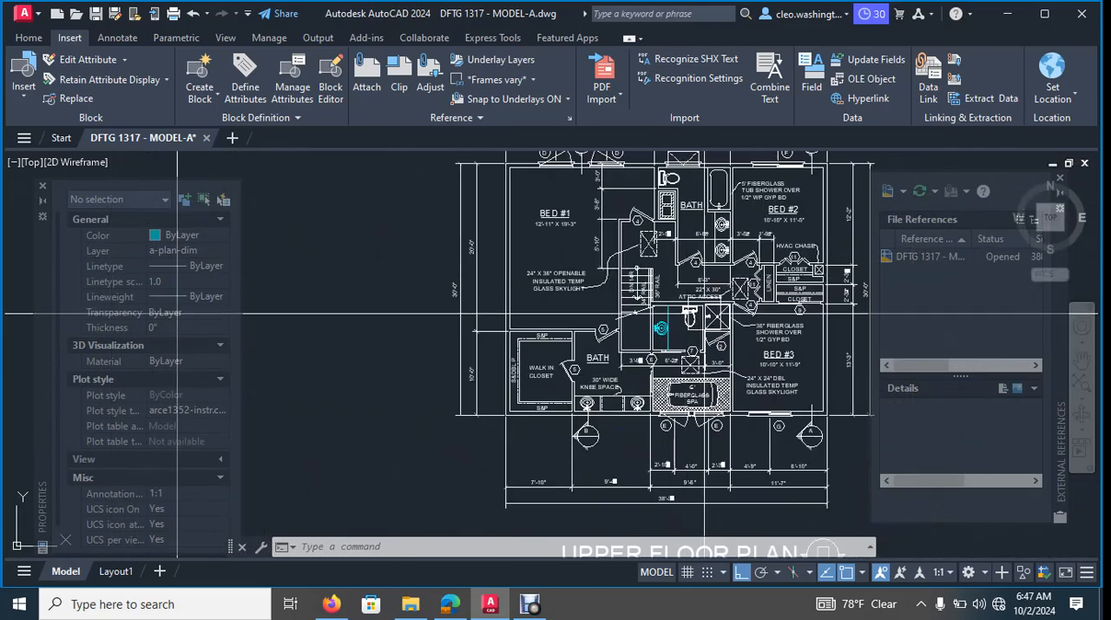
pyautogui.moveTo(710, 368); pyautogui.dragTo(704, 119, button='middle')
pyautogui.scroll(6, 711, 349)
pyautogui.moveTo(761, 380); pyautogui.dragTo(647, 309, button='middle')
pyautogui.scroll(-2, 630, 376)
pyautogui.scroll(4, 662, 402)
# - Examine the main floor's fireplace between the family and dining rooms, along with its foundation plan note and arrow
pyautogui.moveTo(690, 376); pyautogui.dragTo(836, 537, button='middle')
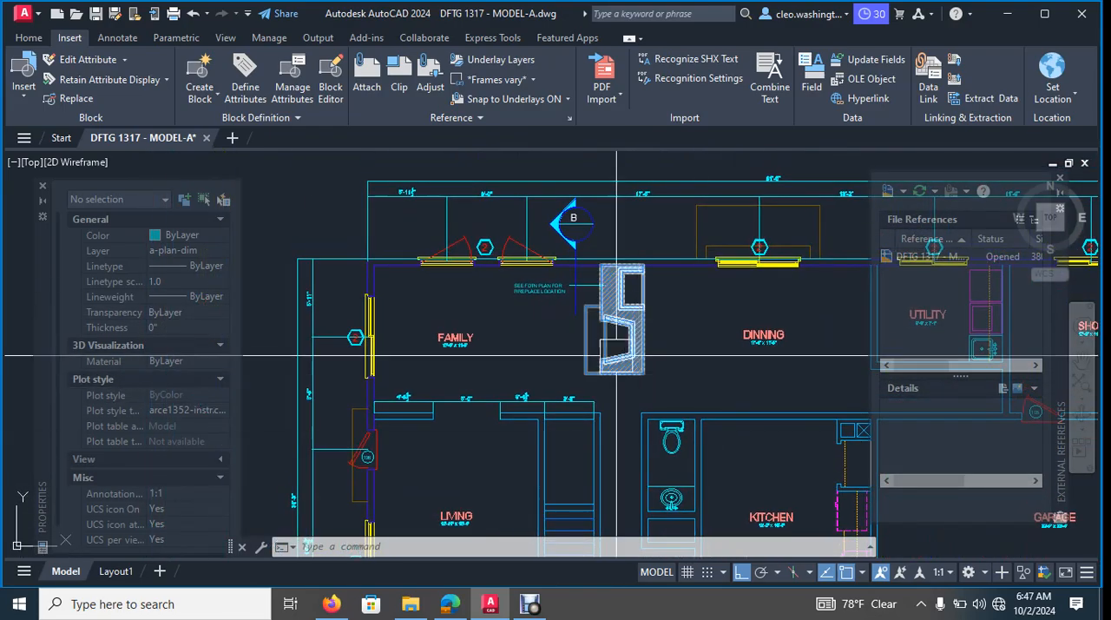
pyautogui.scroll(4, 572, 343)
pyautogui.moveTo(675, 175); pyautogui.dragTo(647, 266, button='middle')
pyautogui.scroll(4, 647, 266)
pyautogui.scroll(-2, 339, 341)
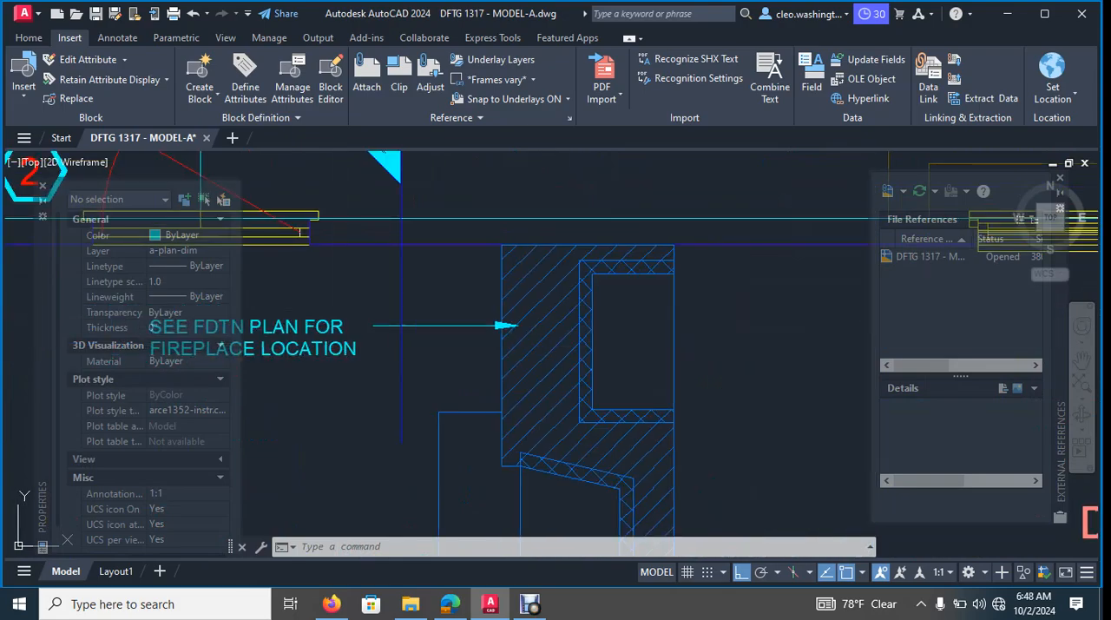
pyautogui.moveTo(291, 361); pyautogui.dragTo(540, 290, button='middle')
pyautogui.scroll(-5, 541, 303)
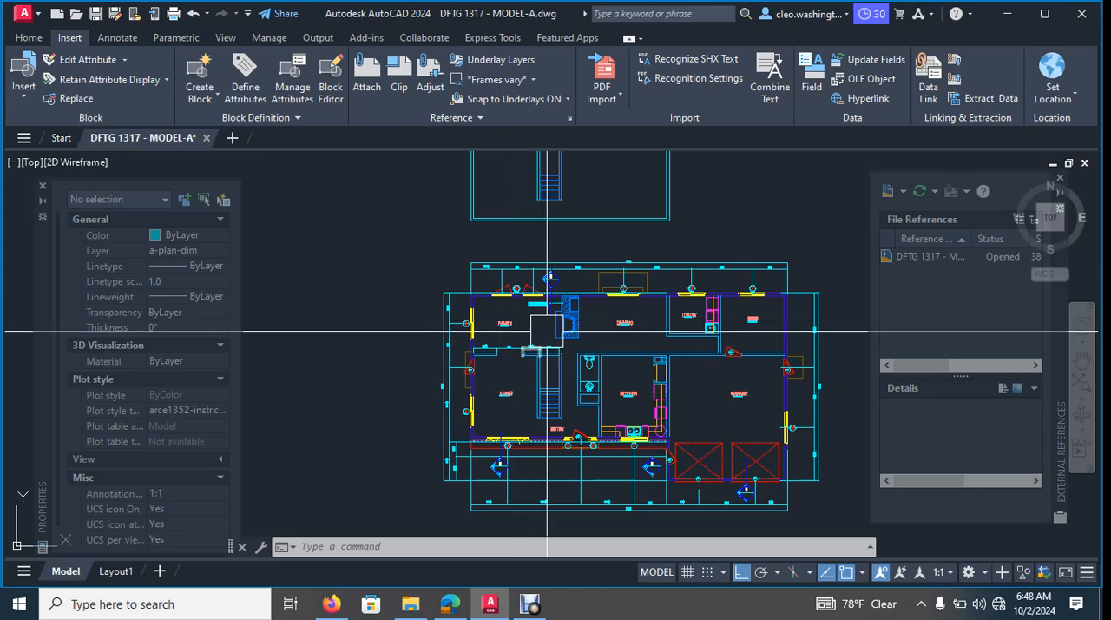
pyautogui.scroll(6, 551, 313)
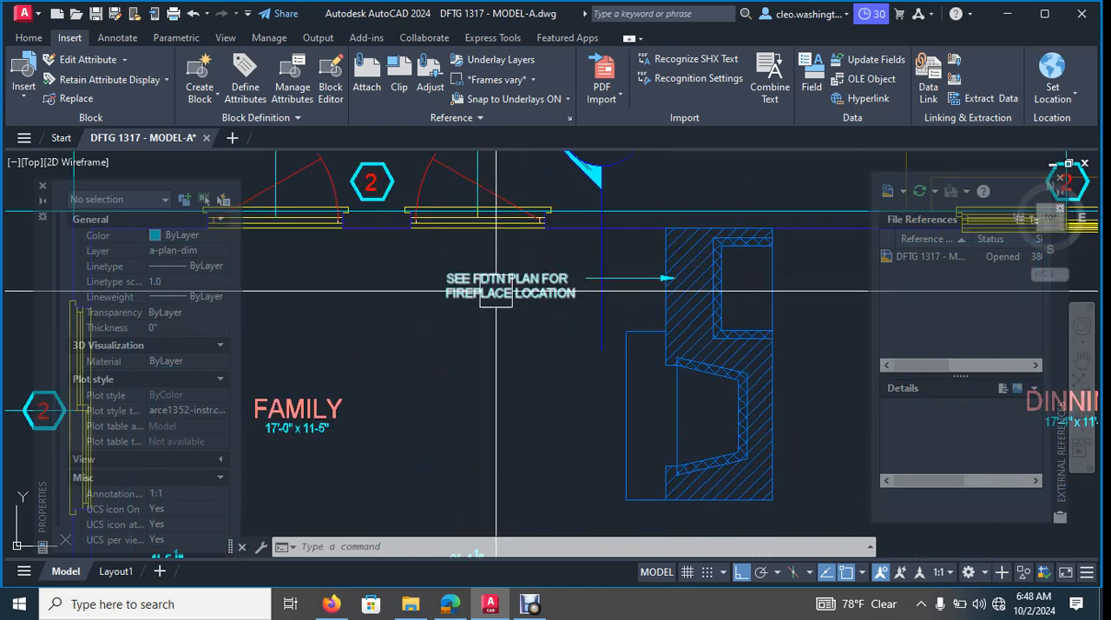
pyautogui.click(488, 284)
pyautogui.click(650, 278)
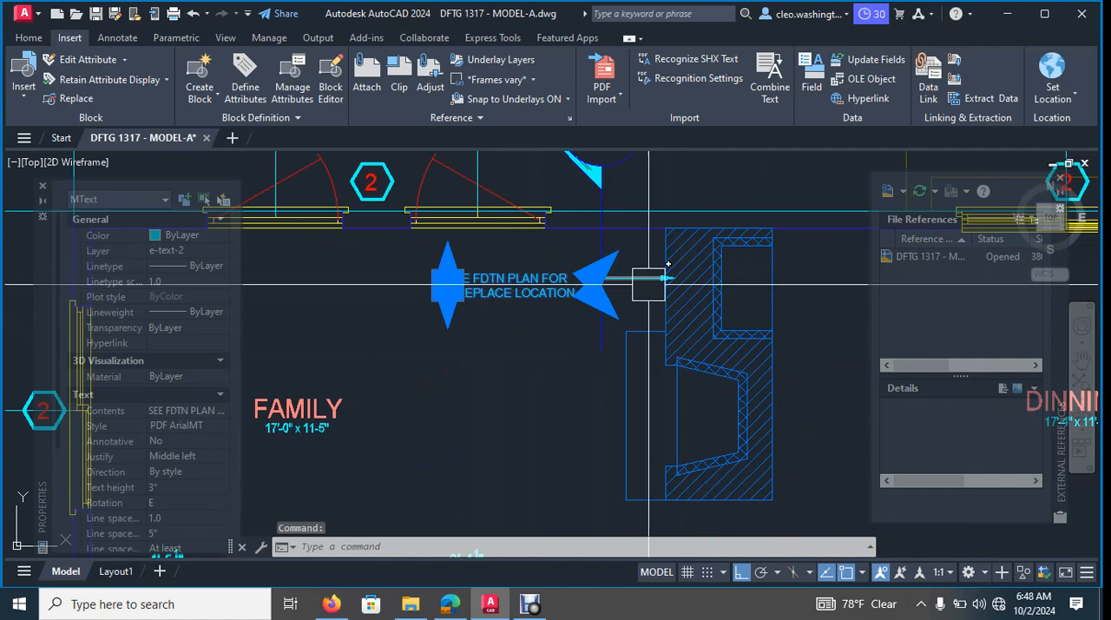
pyautogui.scroll(5, 642, 275)
pyautogui.press('Escape')
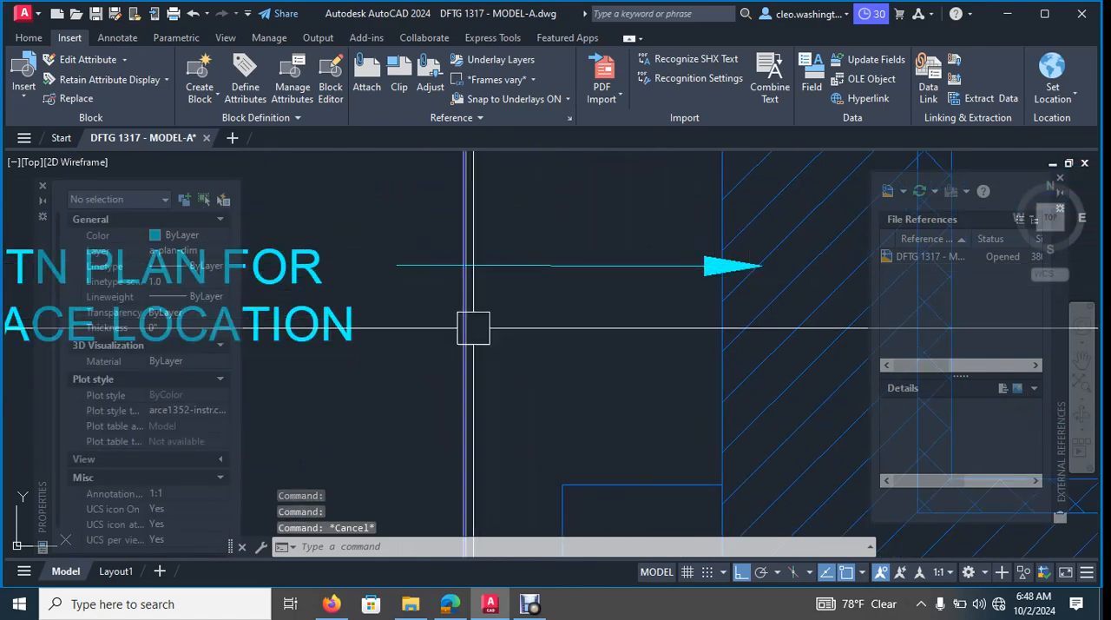
pyautogui.scroll(-6, 605, 377)
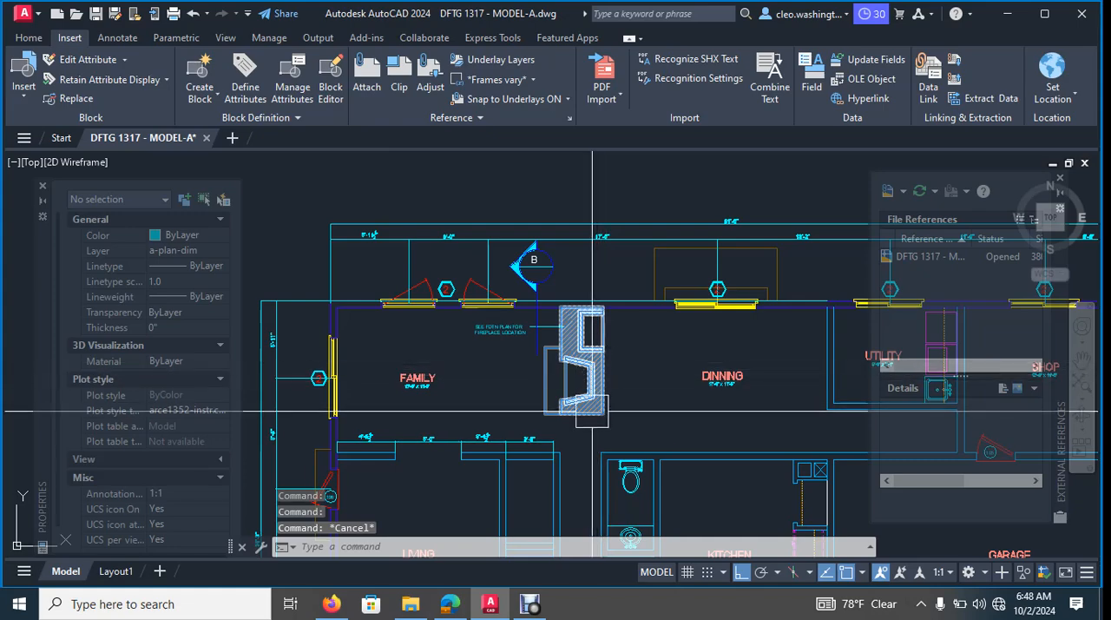
# - Compare the floor plans and inspect the properties of the interior wall lines between the dining room and kitchen
pyautogui.scroll(-6, 592, 411)
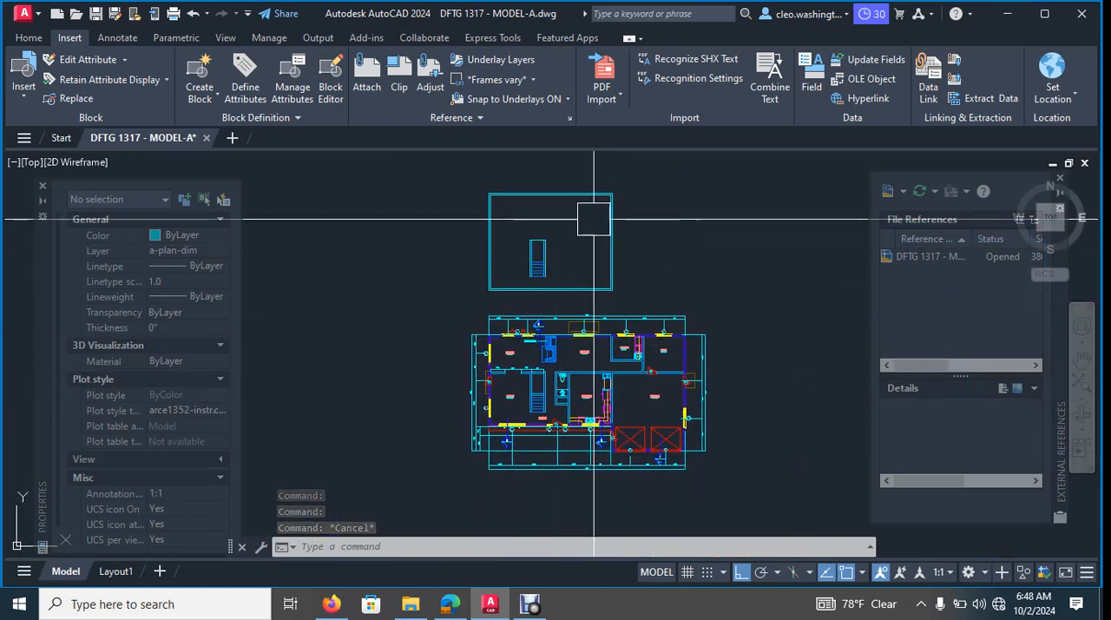
pyautogui.moveTo(577, 254)
pyautogui.mouseDown(button='middle')
pyautogui.moveTo(514, 255)
pyautogui.moveTo(513, 367)
pyautogui.moveTo(546, 434)
pyautogui.mouseUp(button='middle')
pyautogui.scroll(-5, 546, 434)
pyautogui.moveTo(547, 372)
pyautogui.mouseDown(button='middle')
pyautogui.moveTo(547, 350)
pyautogui.moveTo(545, 380)
pyautogui.mouseUp(button='middle')
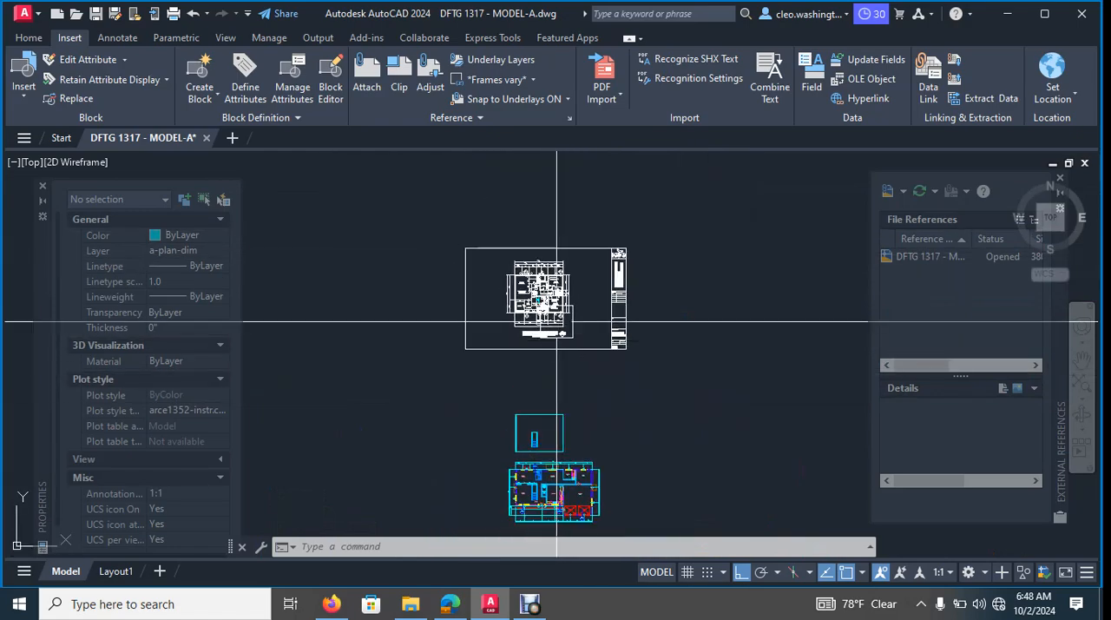
pyautogui.moveTo(566, 418); pyautogui.dragTo(569, 329, button='middle')
pyautogui.scroll(6, 568, 328)
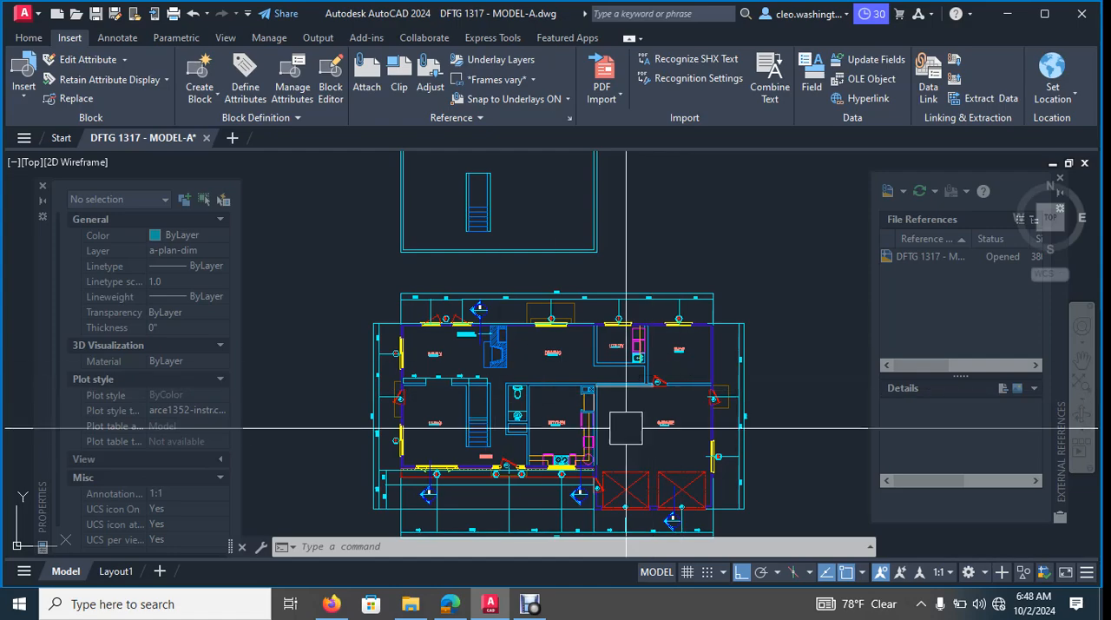
pyautogui.moveTo(650, 406); pyautogui.dragTo(572, 363, button='middle')
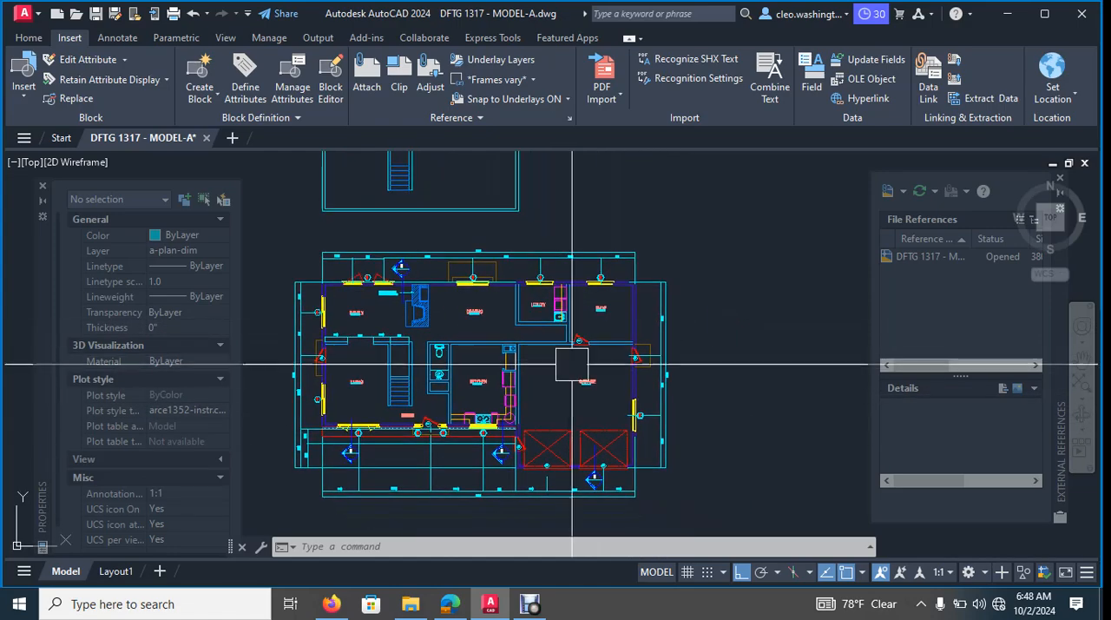
pyautogui.scroll(6, 513, 319)
pyautogui.click(513, 325)
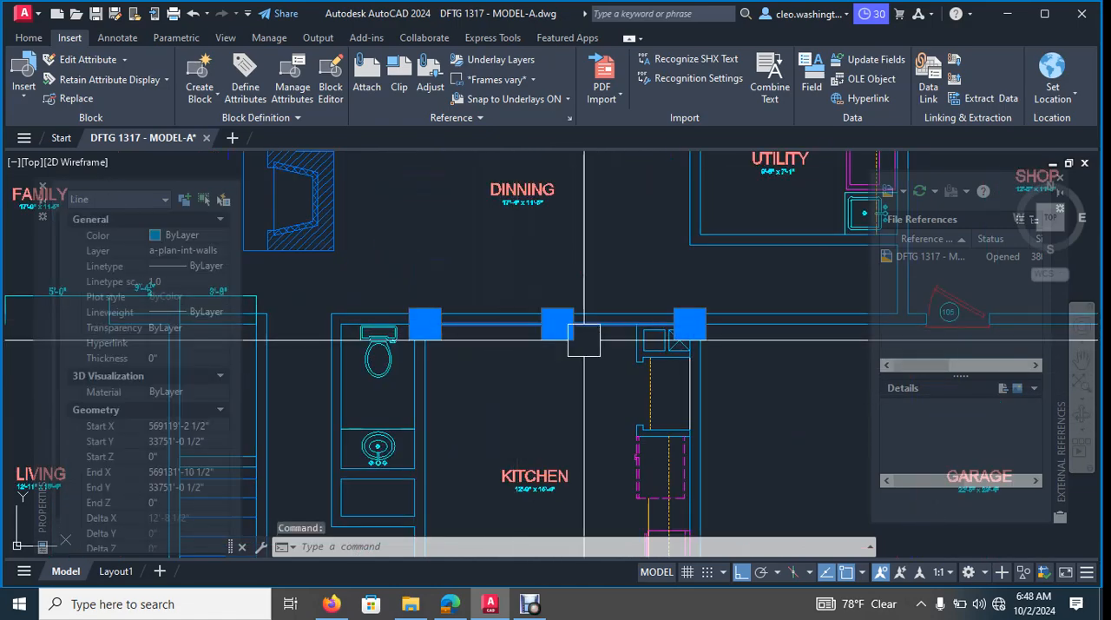
pyautogui.press('Escape')
pyautogui.press('Escape')
pyautogui.scroll(3, 501, 382)
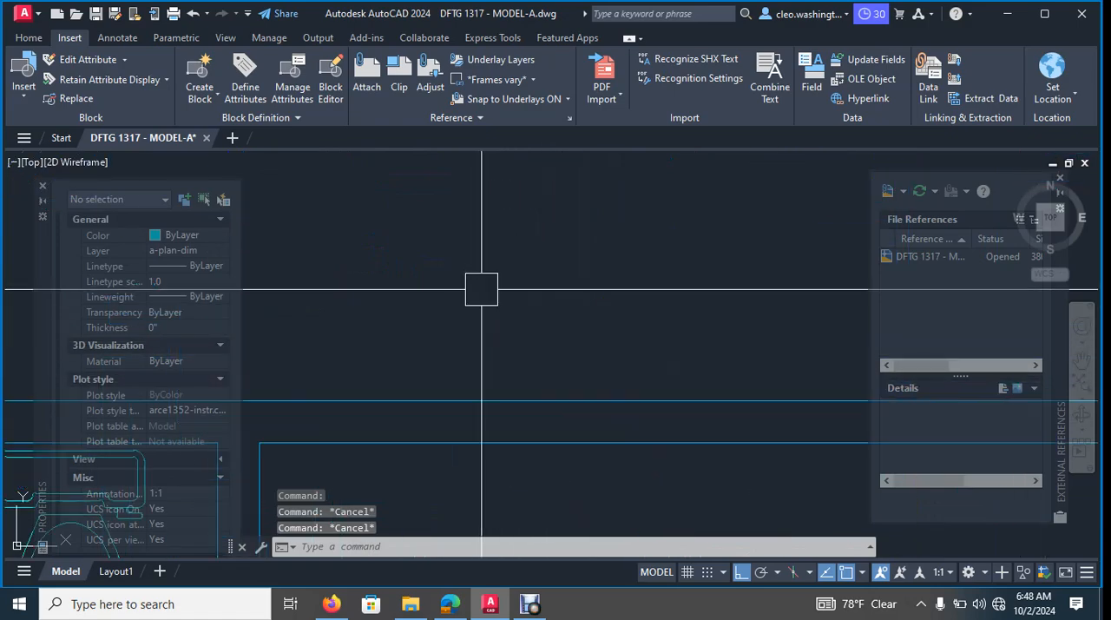
pyautogui.click(497, 400)
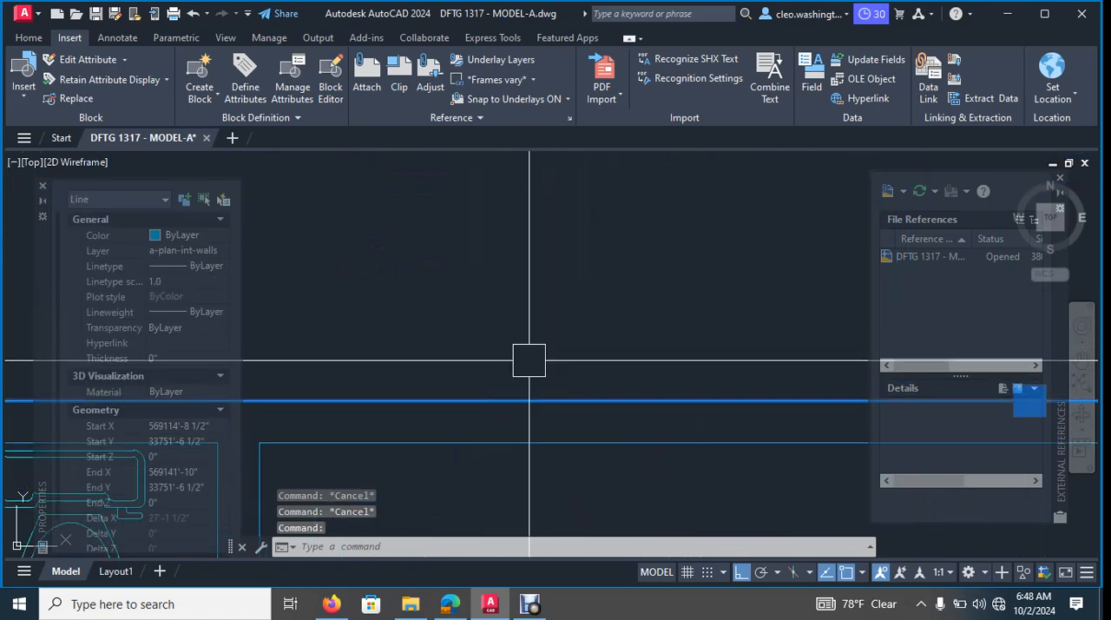
pyautogui.press('Escape')
pyautogui.scroll(-3, 526, 341)
pyautogui.scroll(-6, 521, 341)
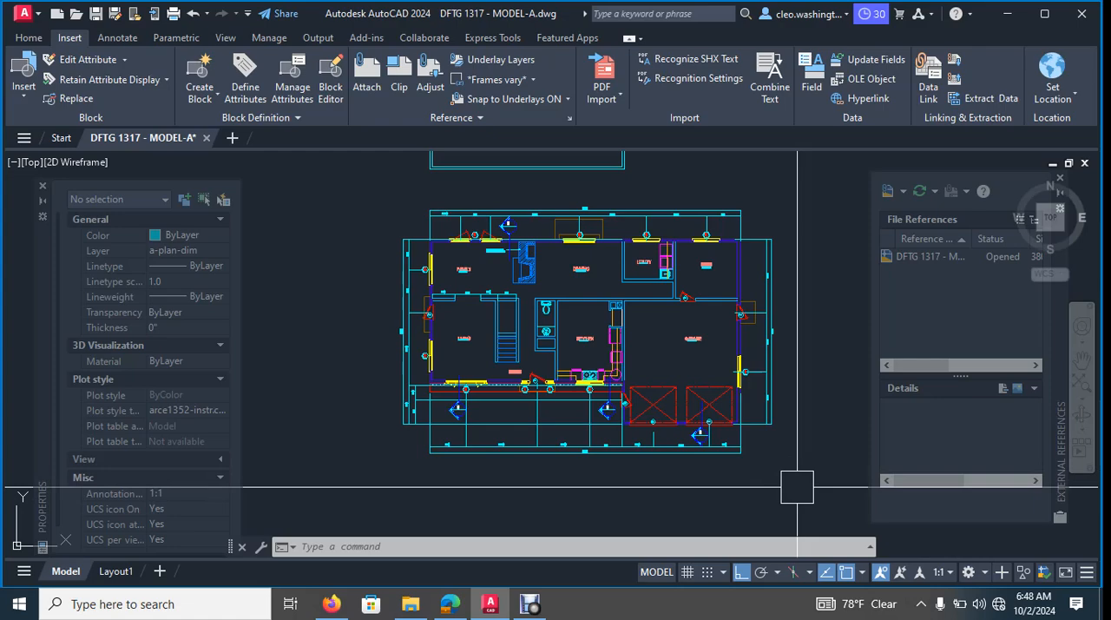
pyautogui.scroll(-3, 611, 315)
pyautogui.scroll(2, 573, 291)
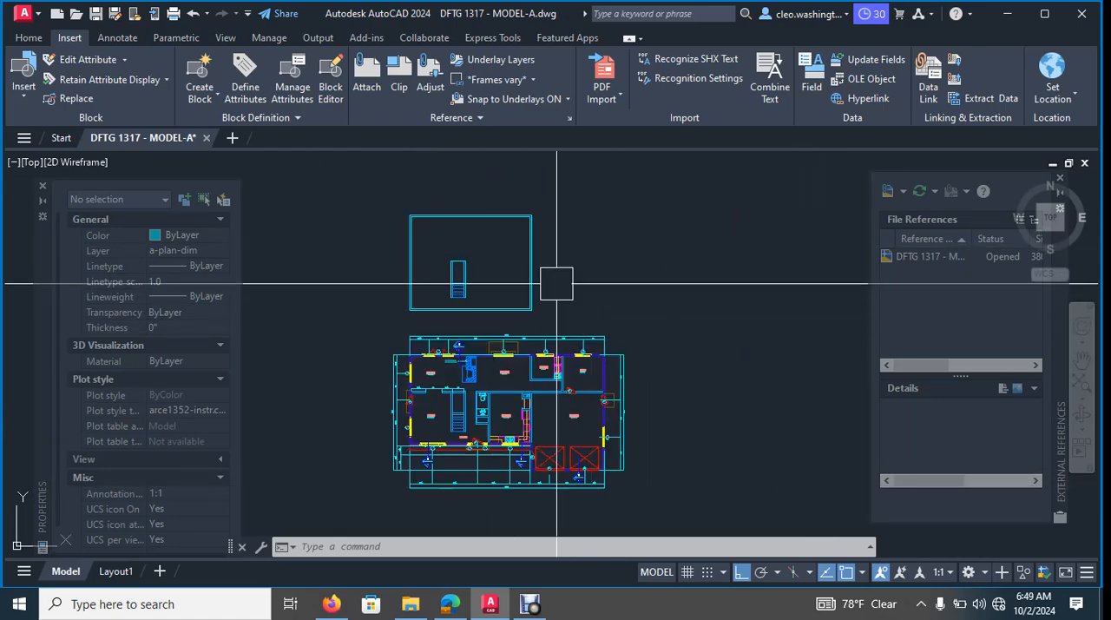
pyautogui.moveTo(556, 283); pyautogui.dragTo(598, 260, button='middle')
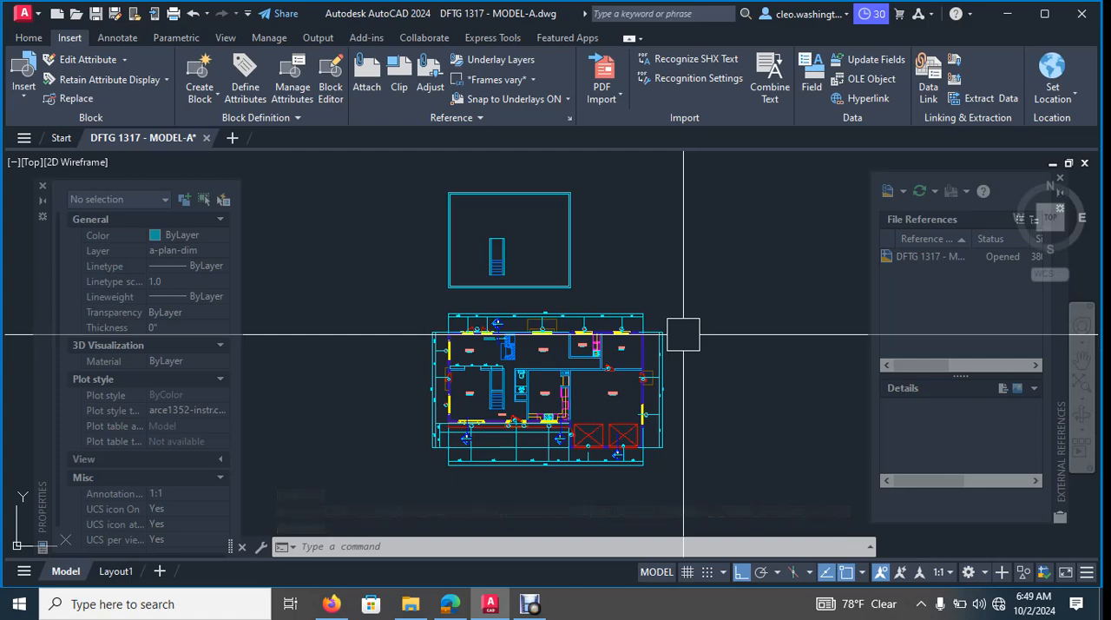
pyautogui.click(529, 604)
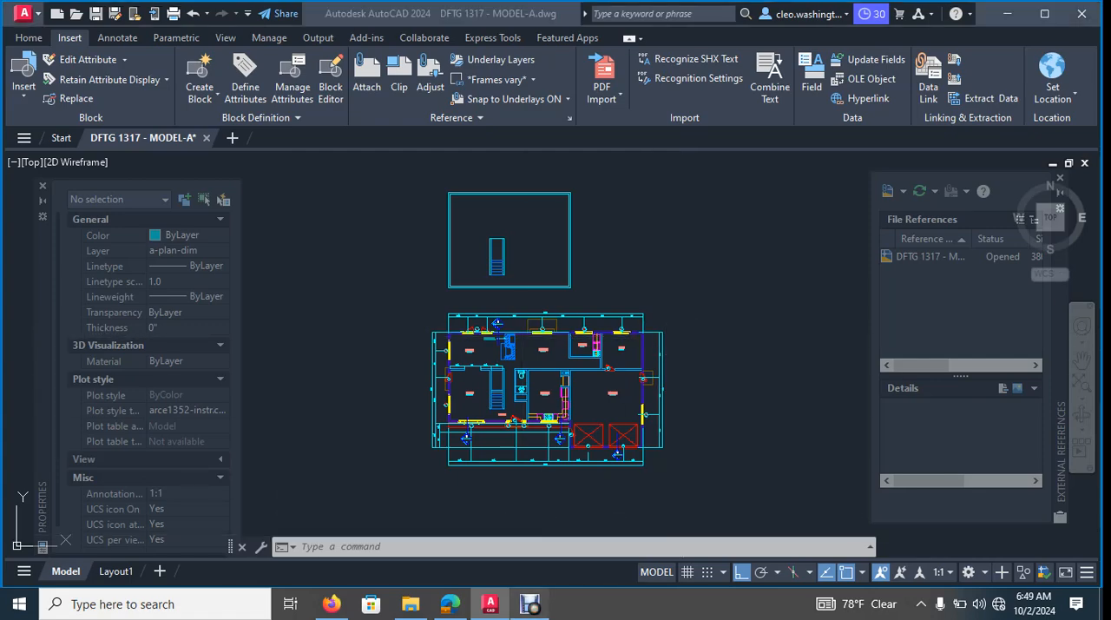